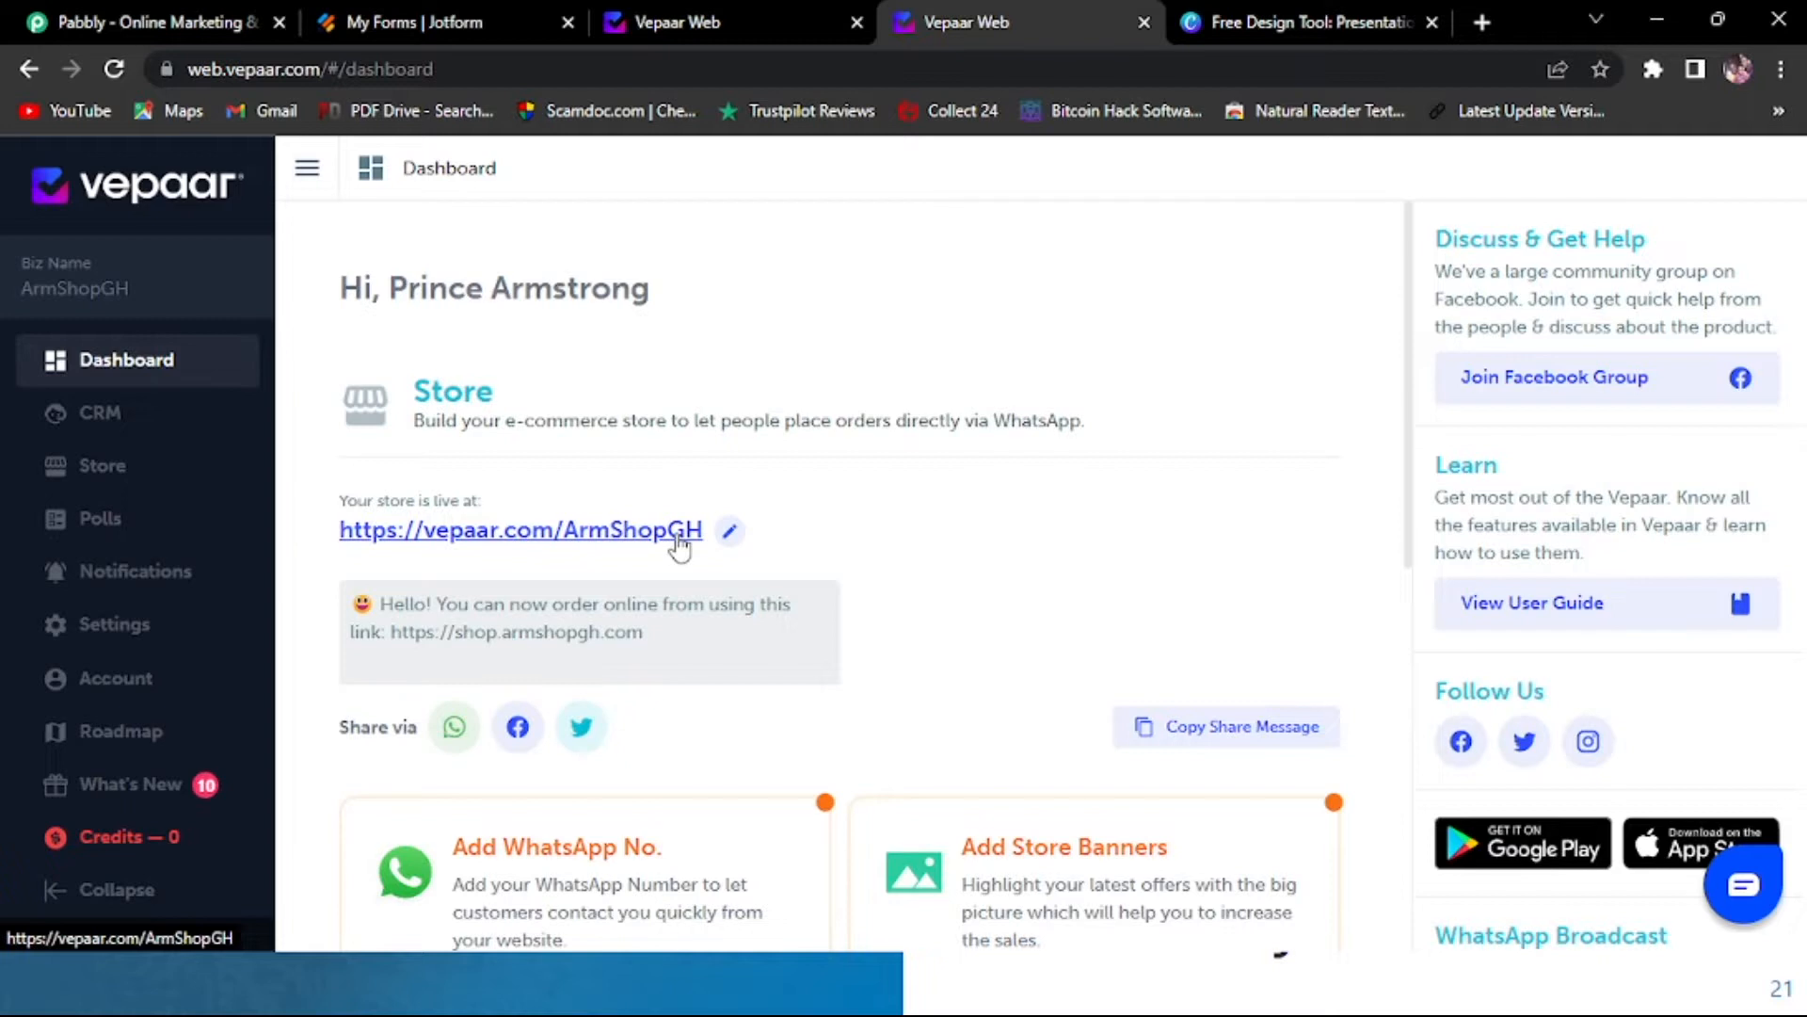
Open the live ArmShopGH storefront from the dashboard and look over its product listings
{"action": "left_click", "coordinate": [646, 535]}
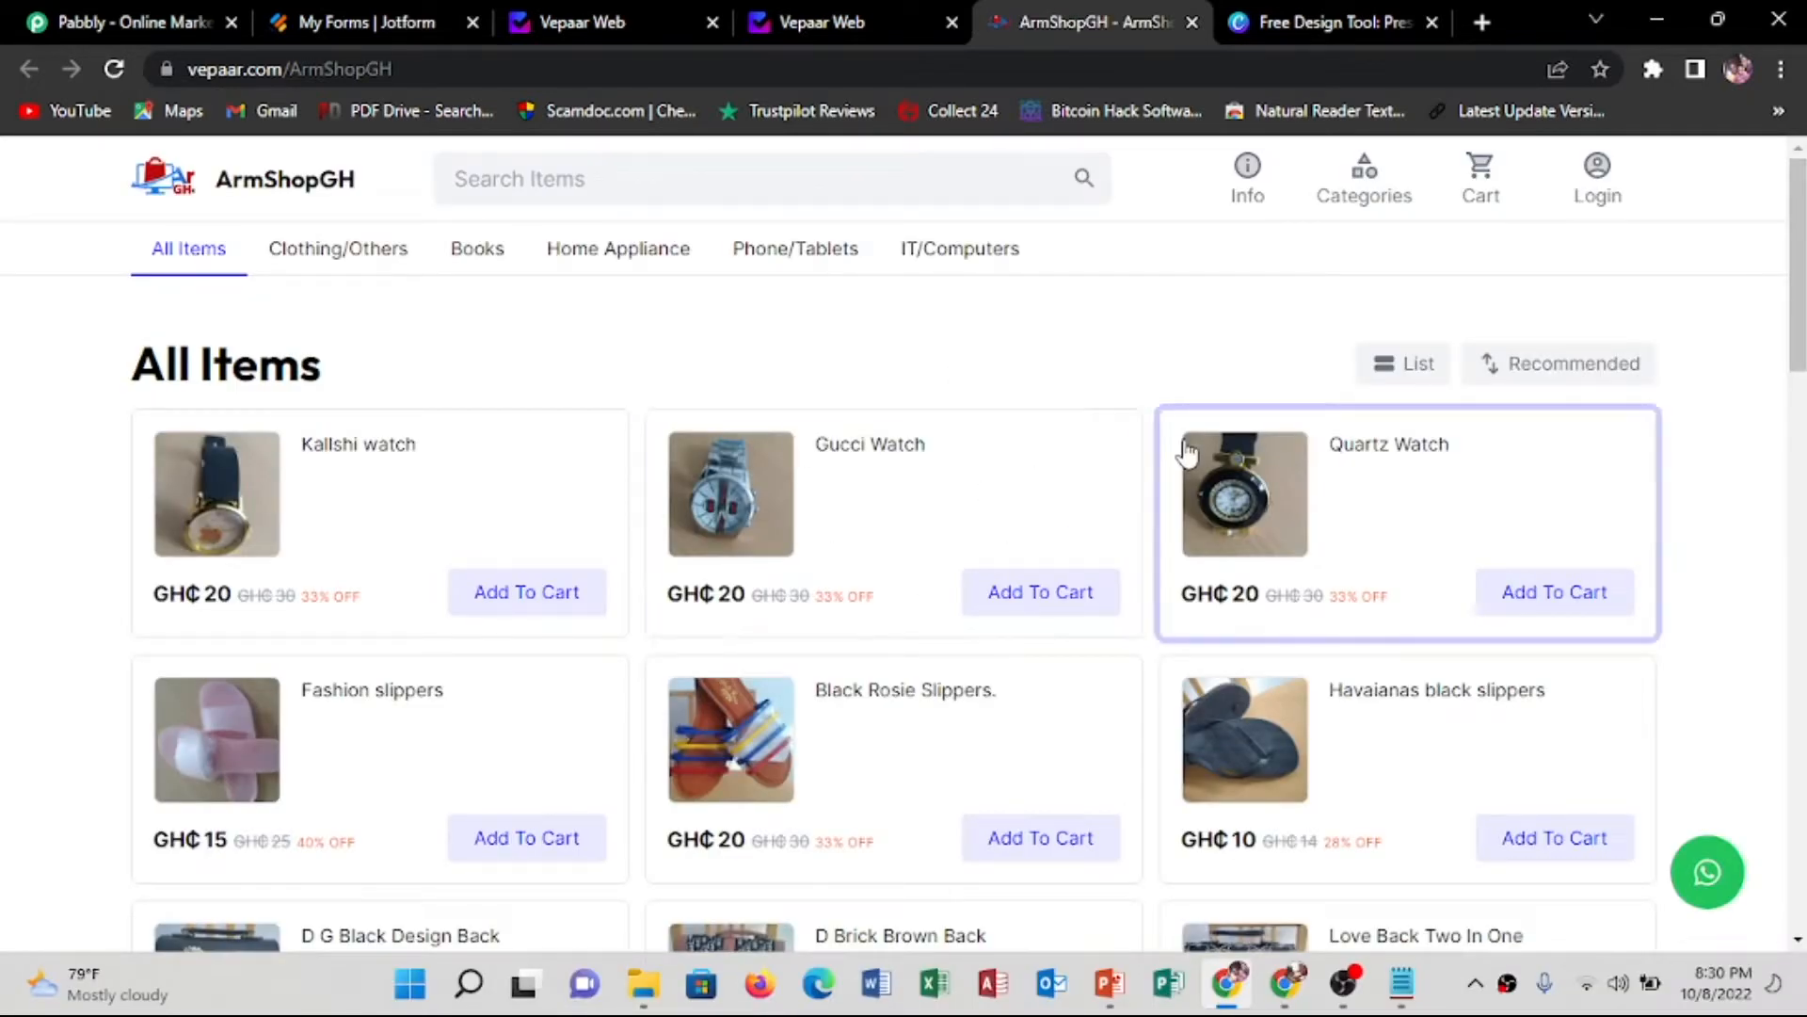
{"action": "scroll", "coordinate": [1243, 518], "scroll_direction": "down", "scroll_amount": 3}
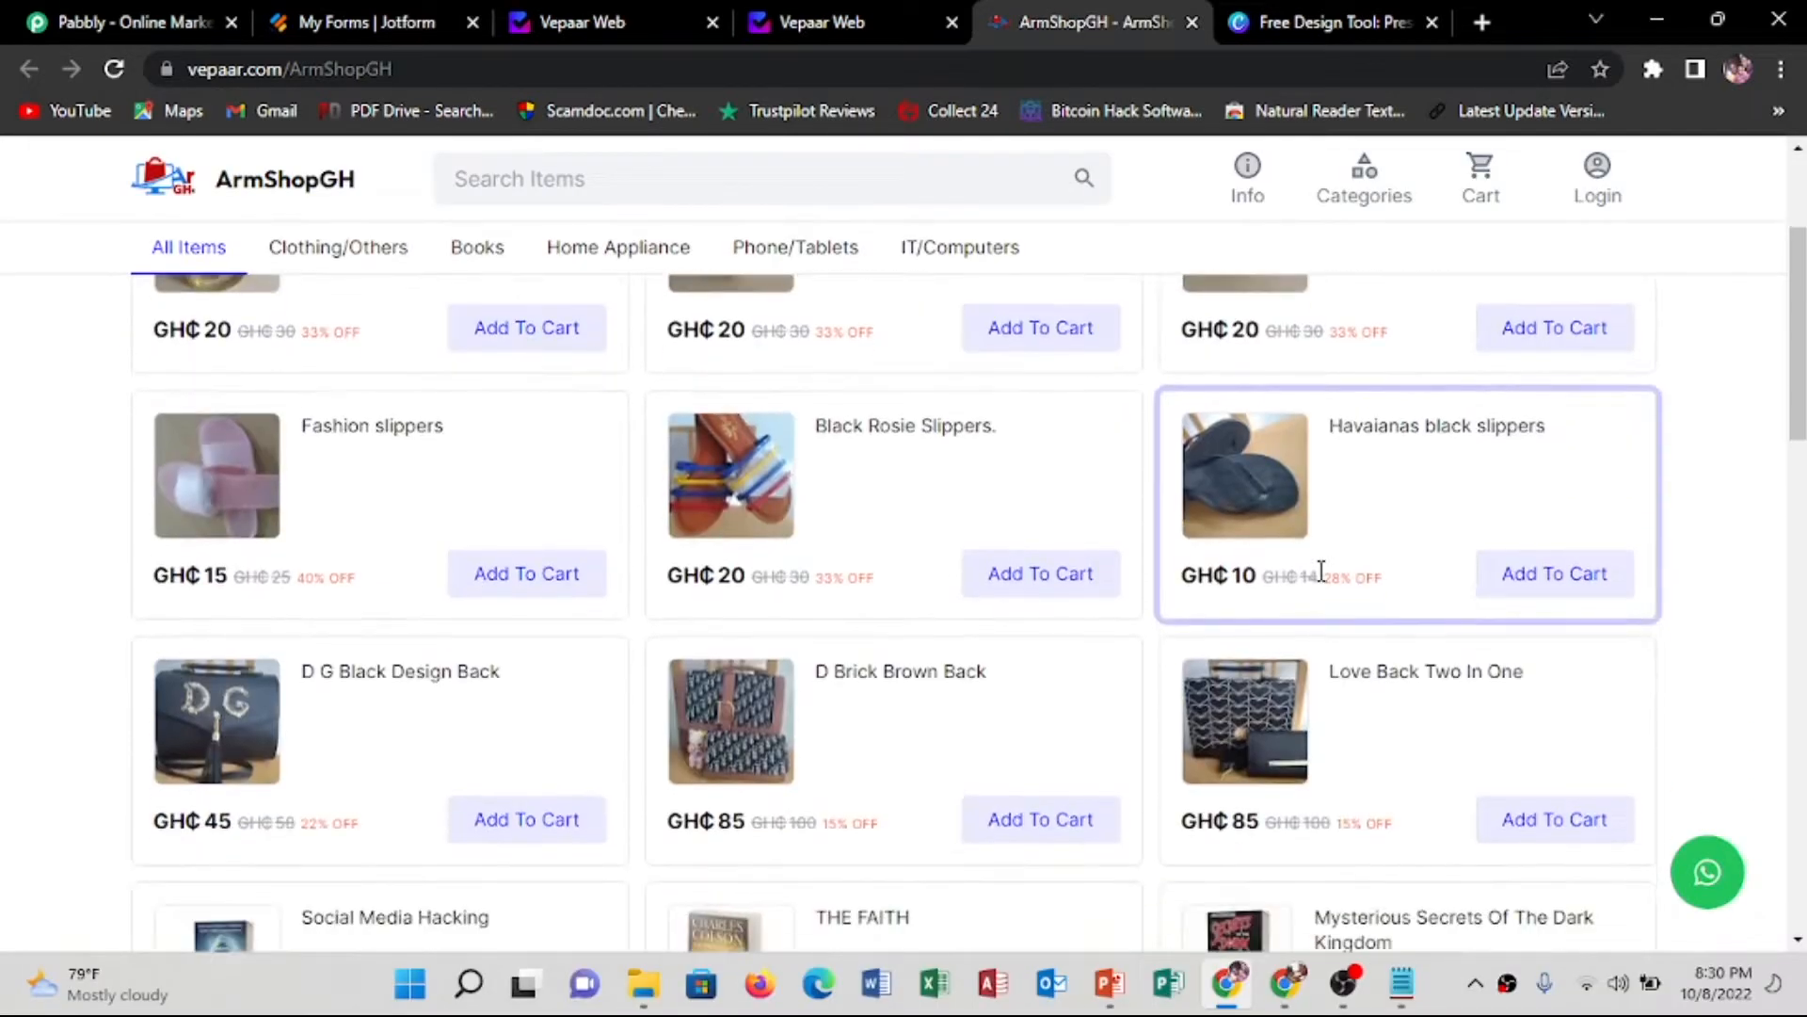
{"action": "scroll", "coordinate": [807, 602], "scroll_direction": "up", "scroll_amount": 3}
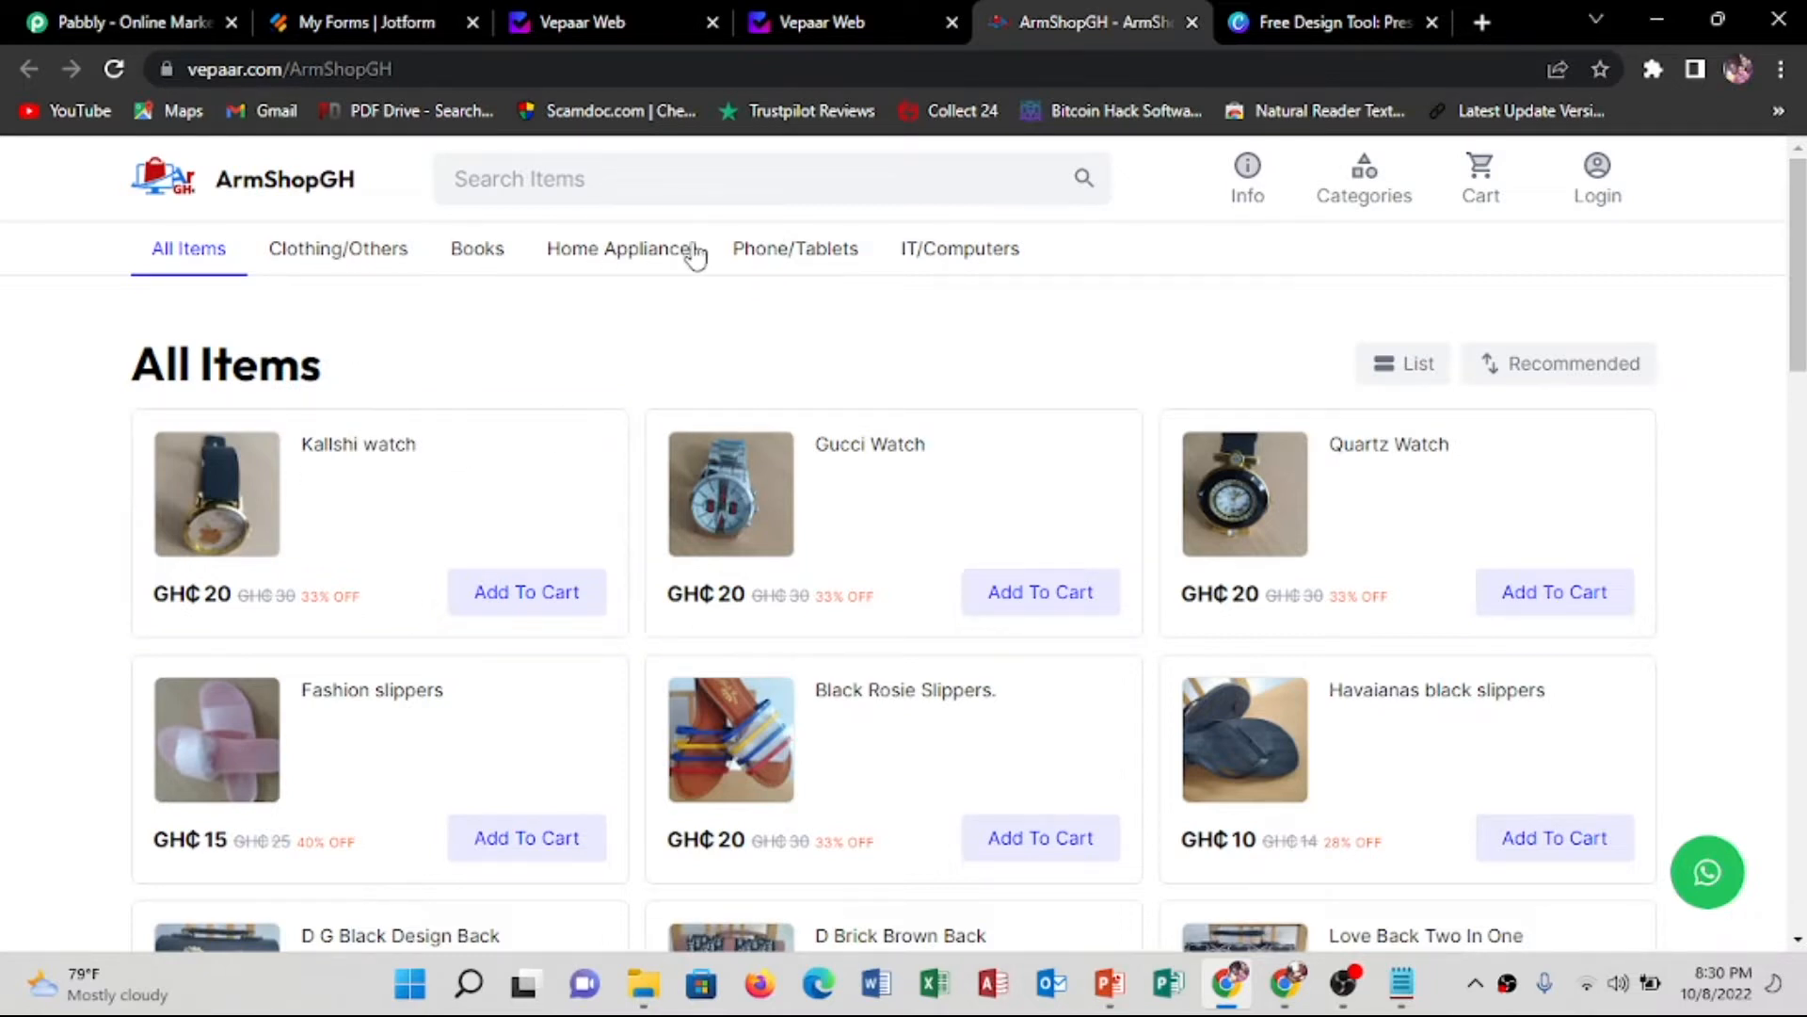
Open the store's information page and examine its banner, logo, business description, social links and contact section
{"action": "left_click", "coordinate": [1248, 203]}
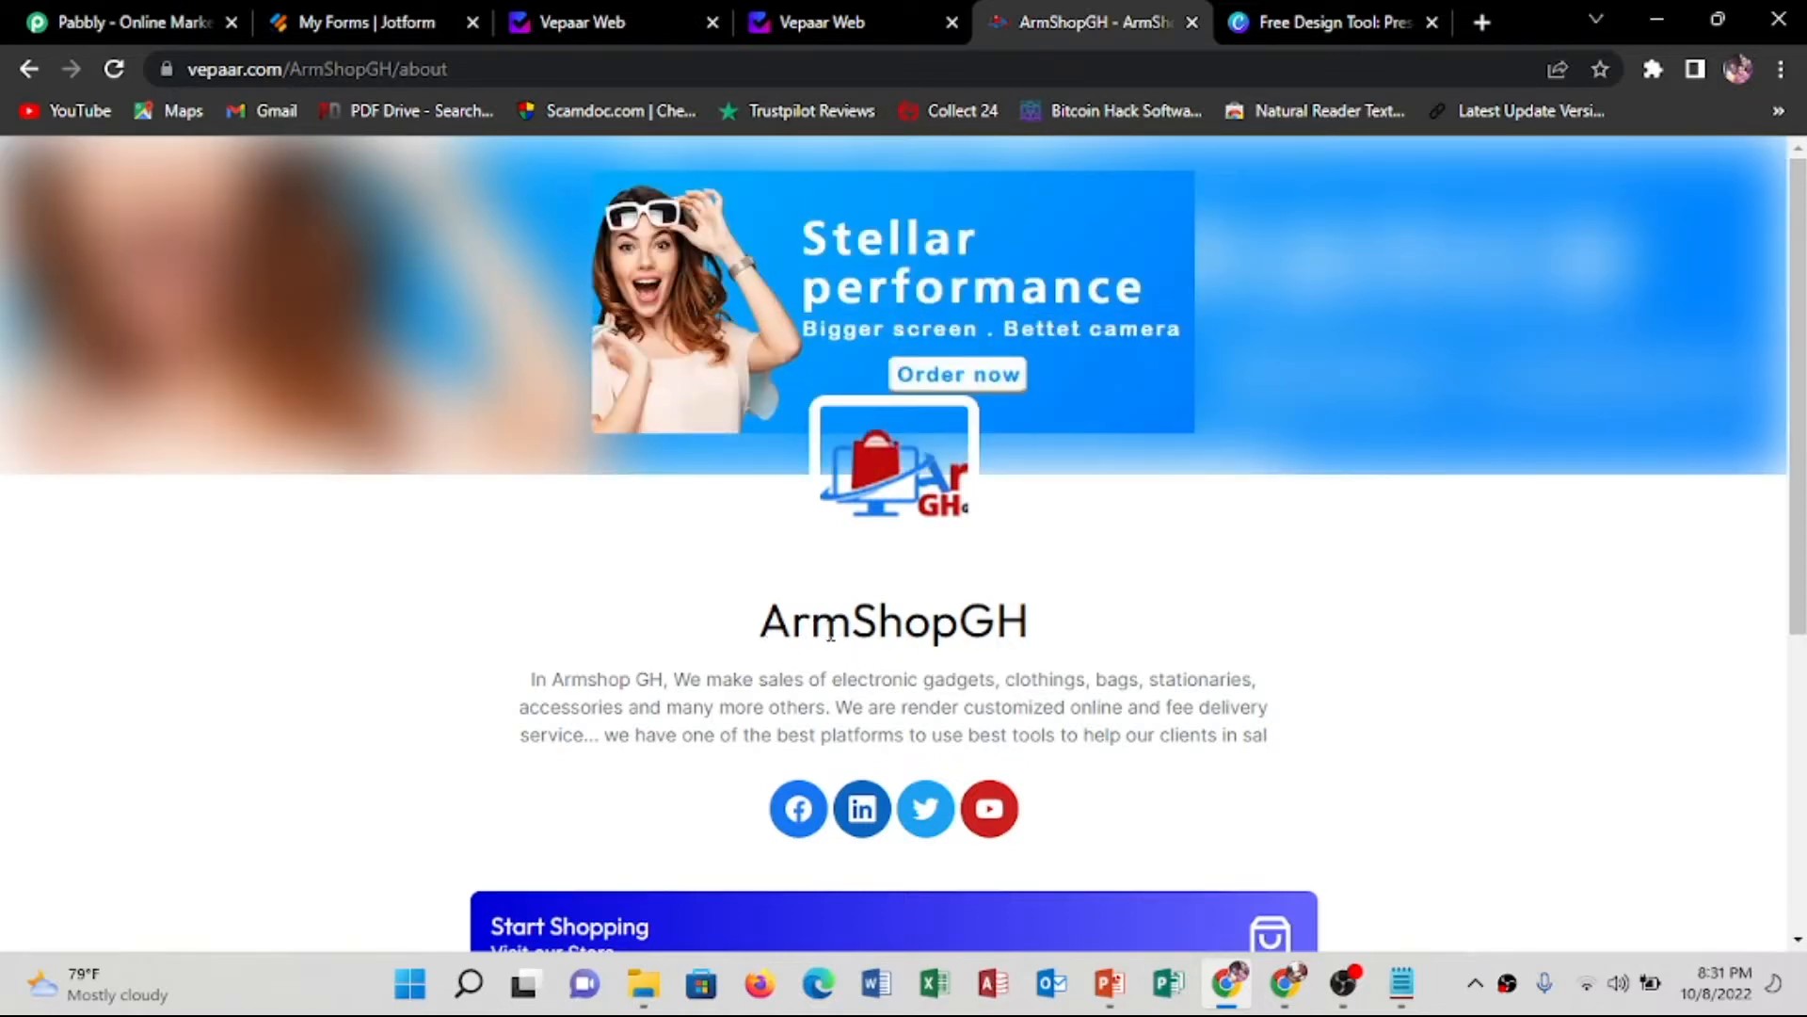
{"action": "scroll", "coordinate": [788, 721], "scroll_direction": "down", "scroll_amount": 1}
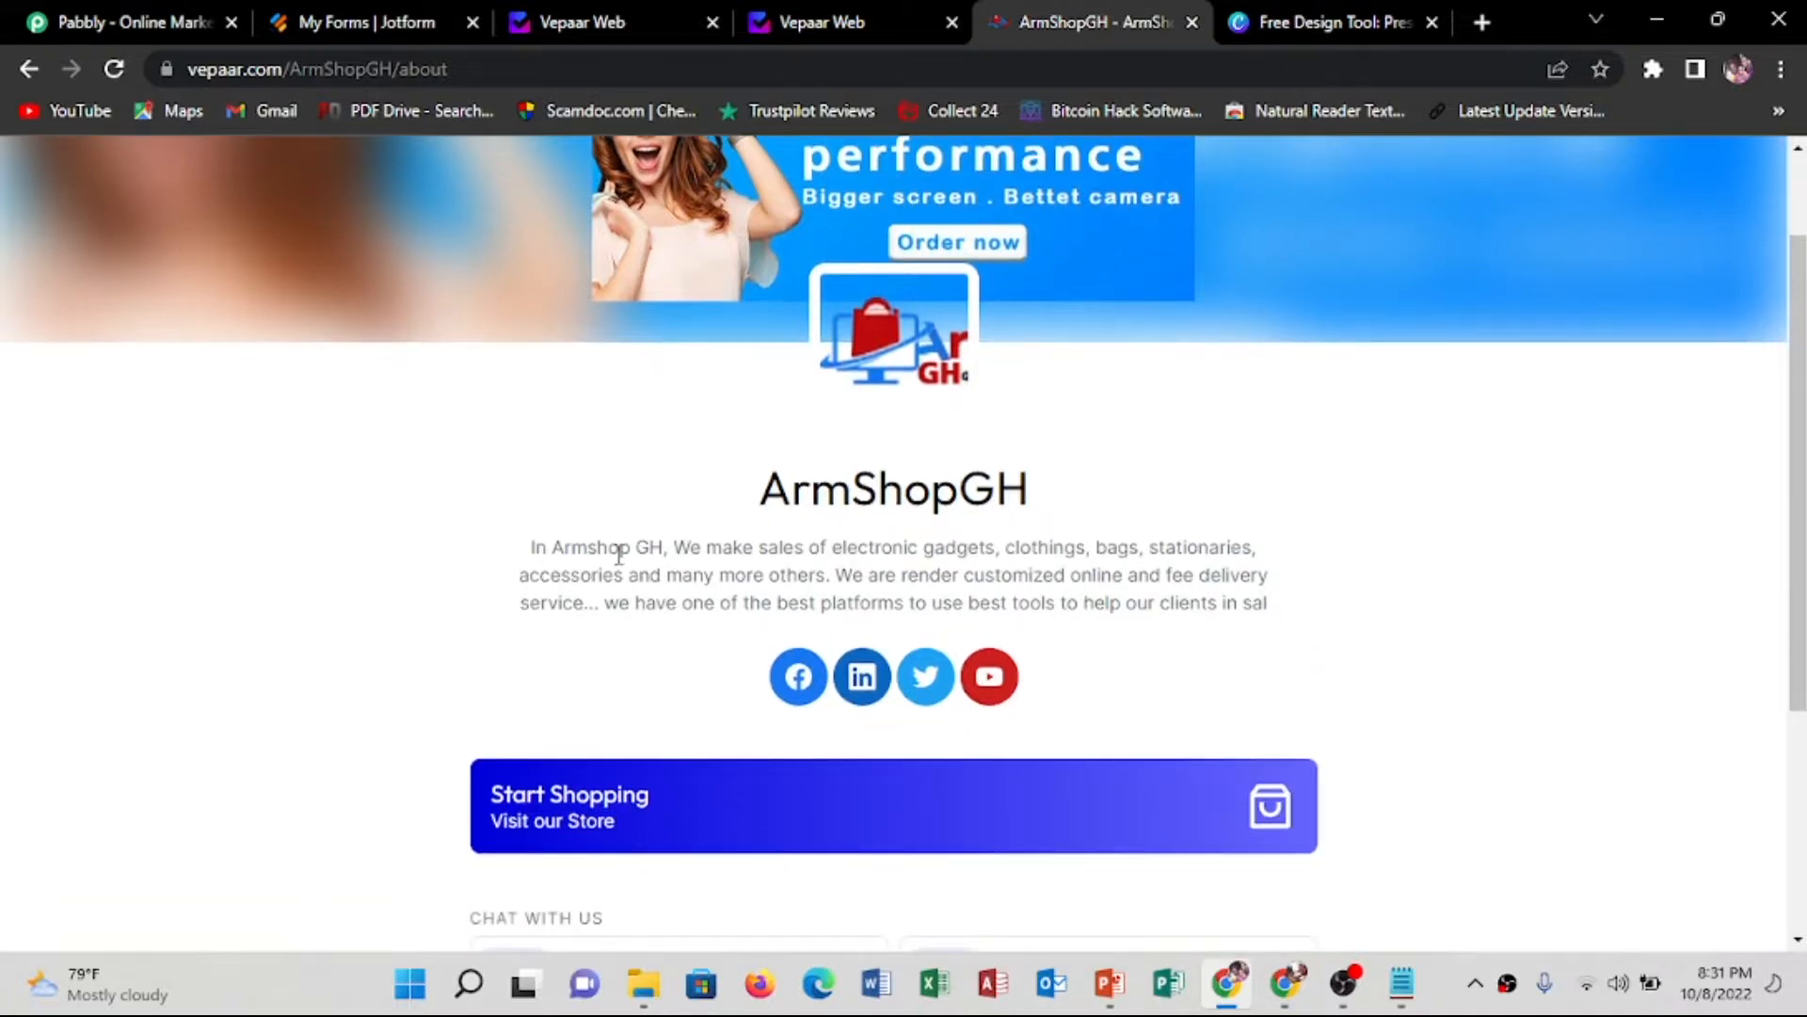
{"action": "scroll", "coordinate": [1168, 535], "scroll_direction": "up", "scroll_amount": 1}
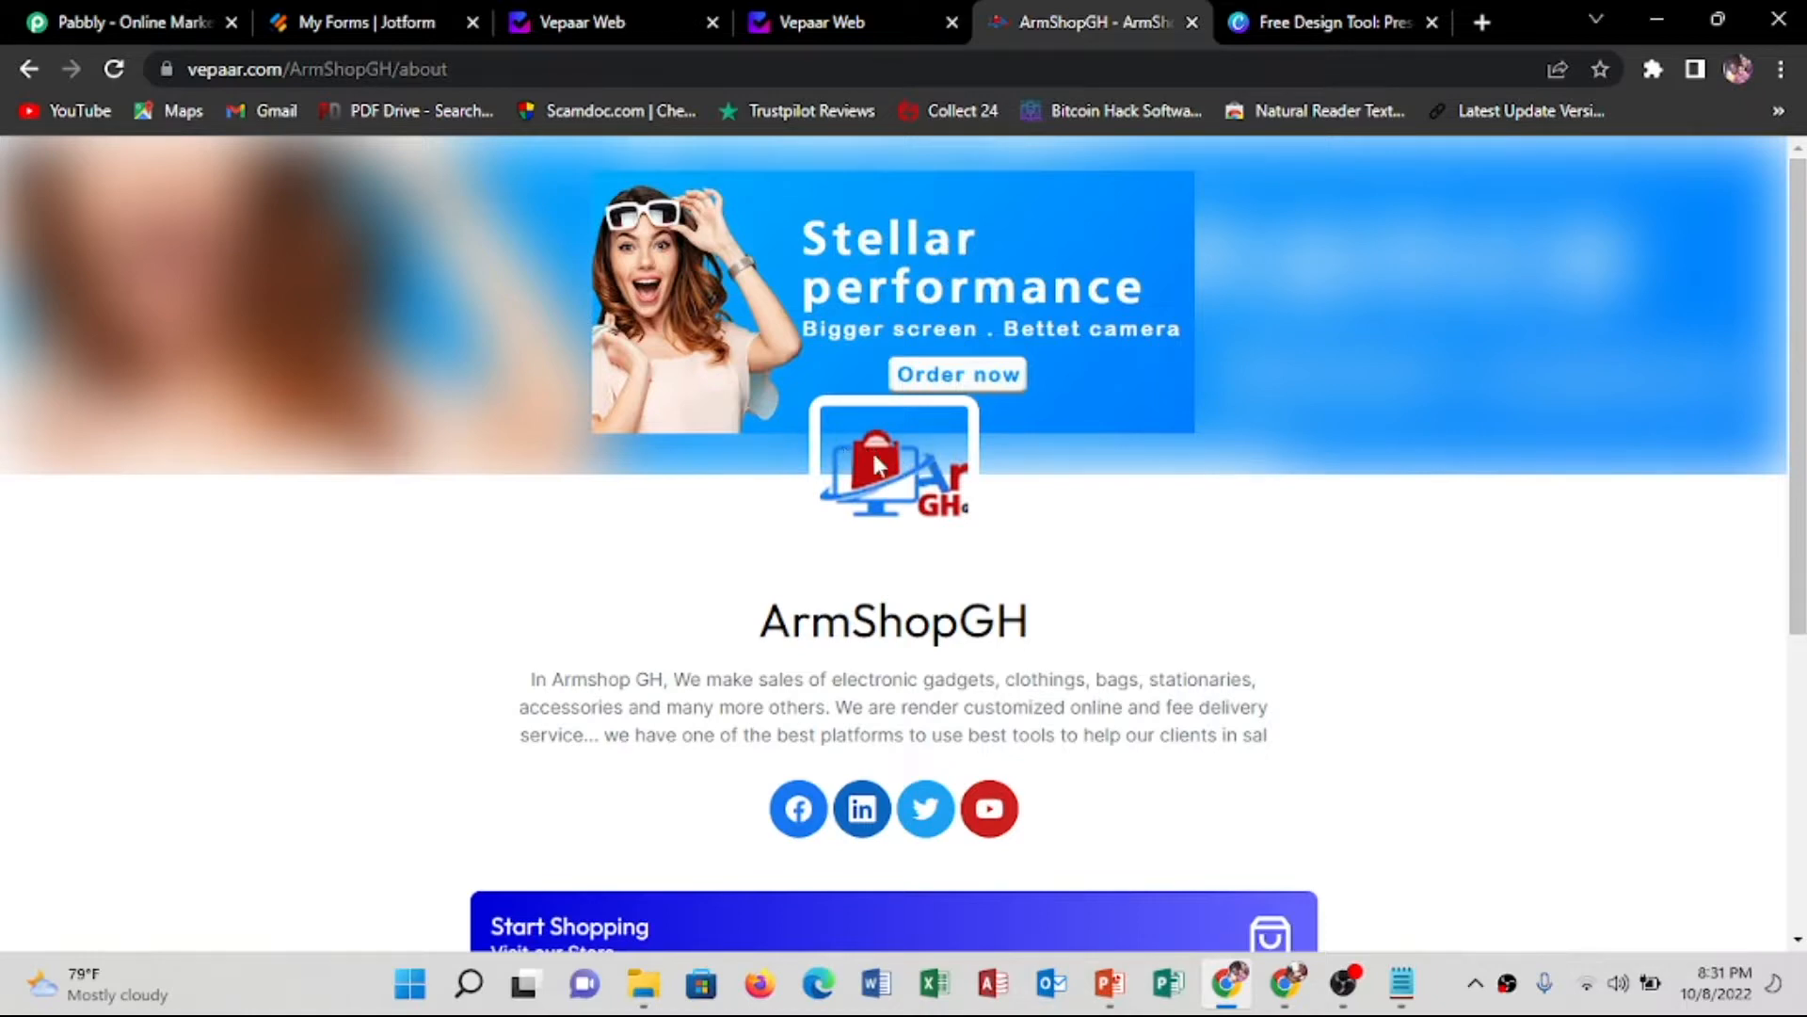
{"action": "scroll", "coordinate": [906, 483], "scroll_direction": "down", "scroll_amount": 1}
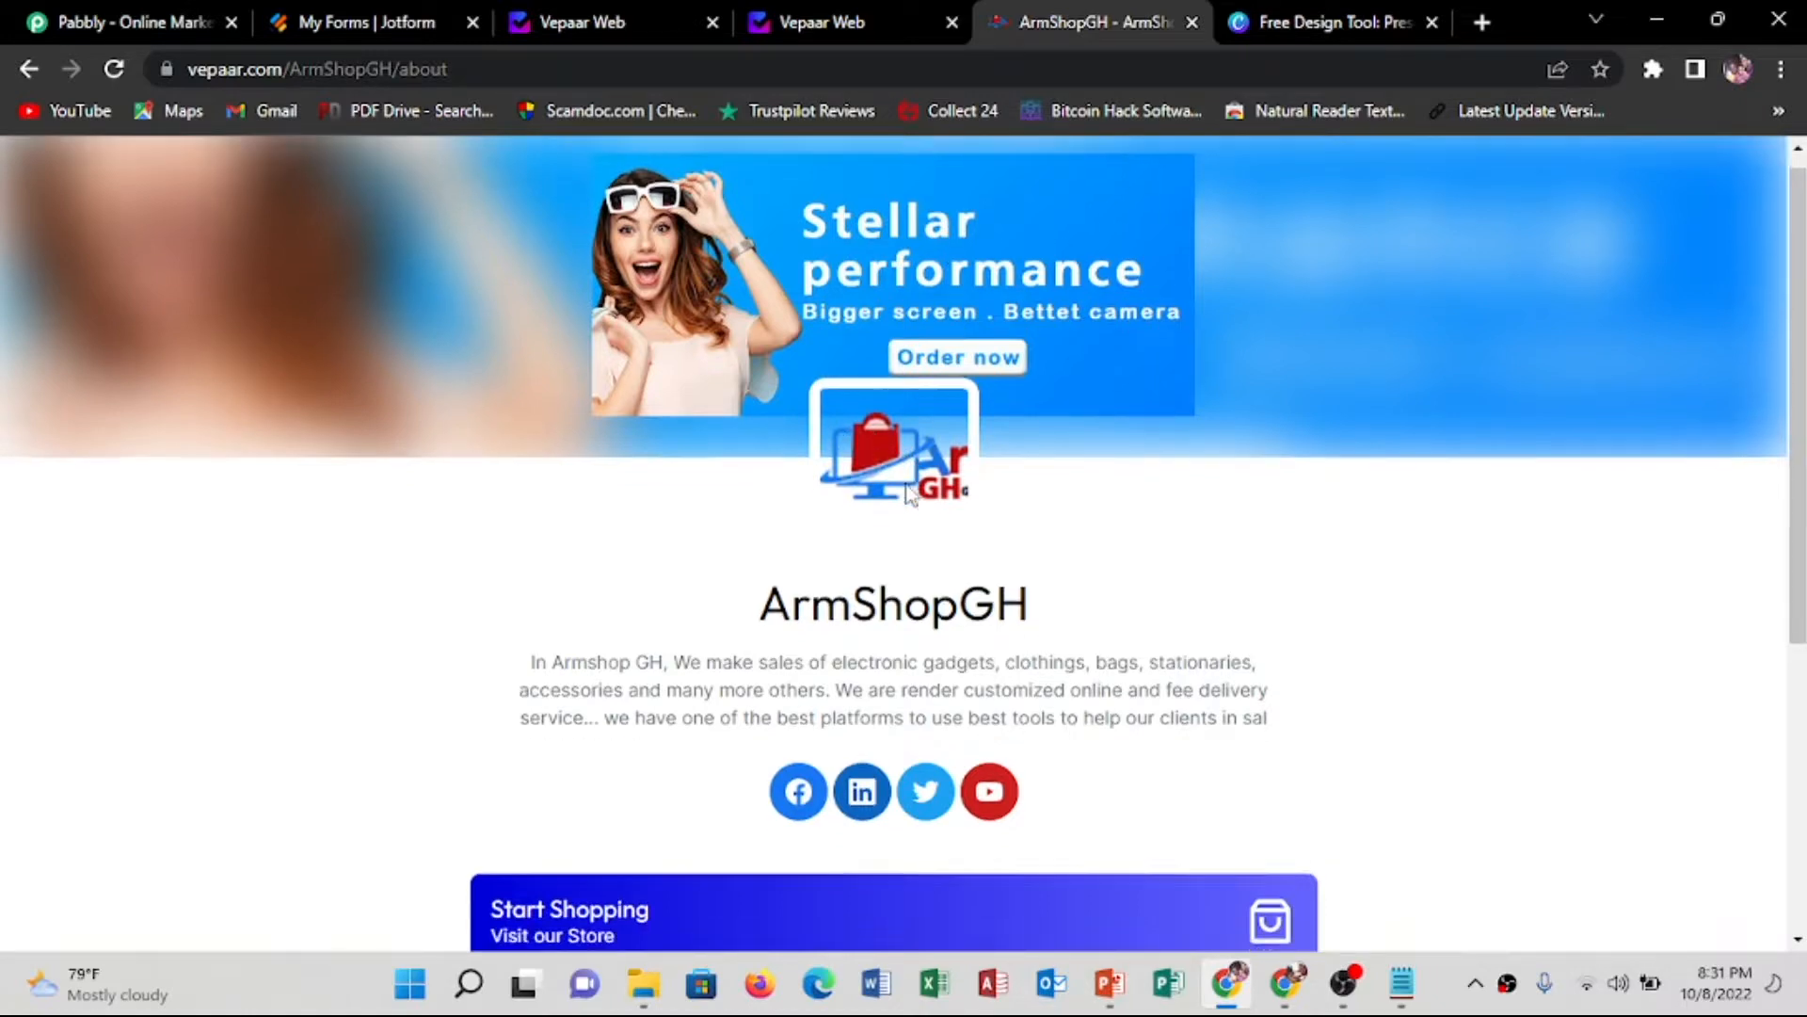
{"action": "scroll", "coordinate": [909, 491], "scroll_direction": "down", "scroll_amount": 5}
{"action": "scroll", "coordinate": [908, 492], "scroll_direction": "up", "scroll_amount": 3}
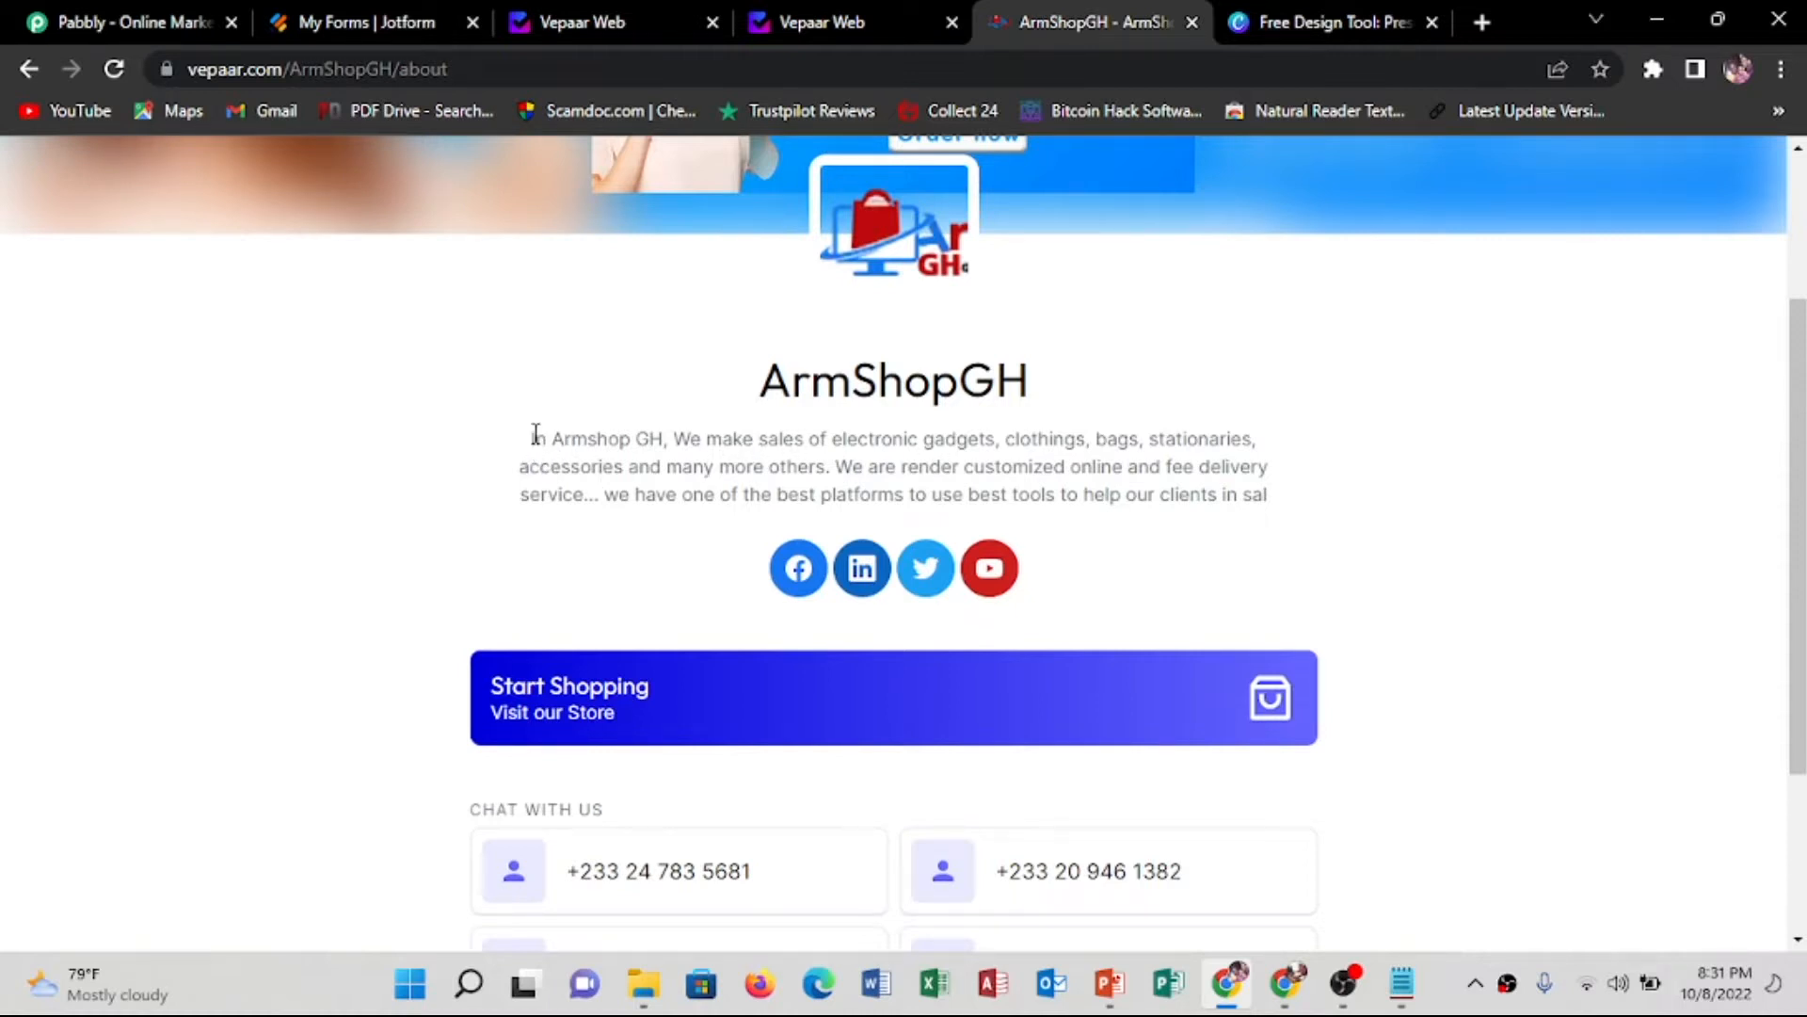
{"action": "left_click_drag", "start_coordinate": [535, 434], "coordinate": [1313, 499]}
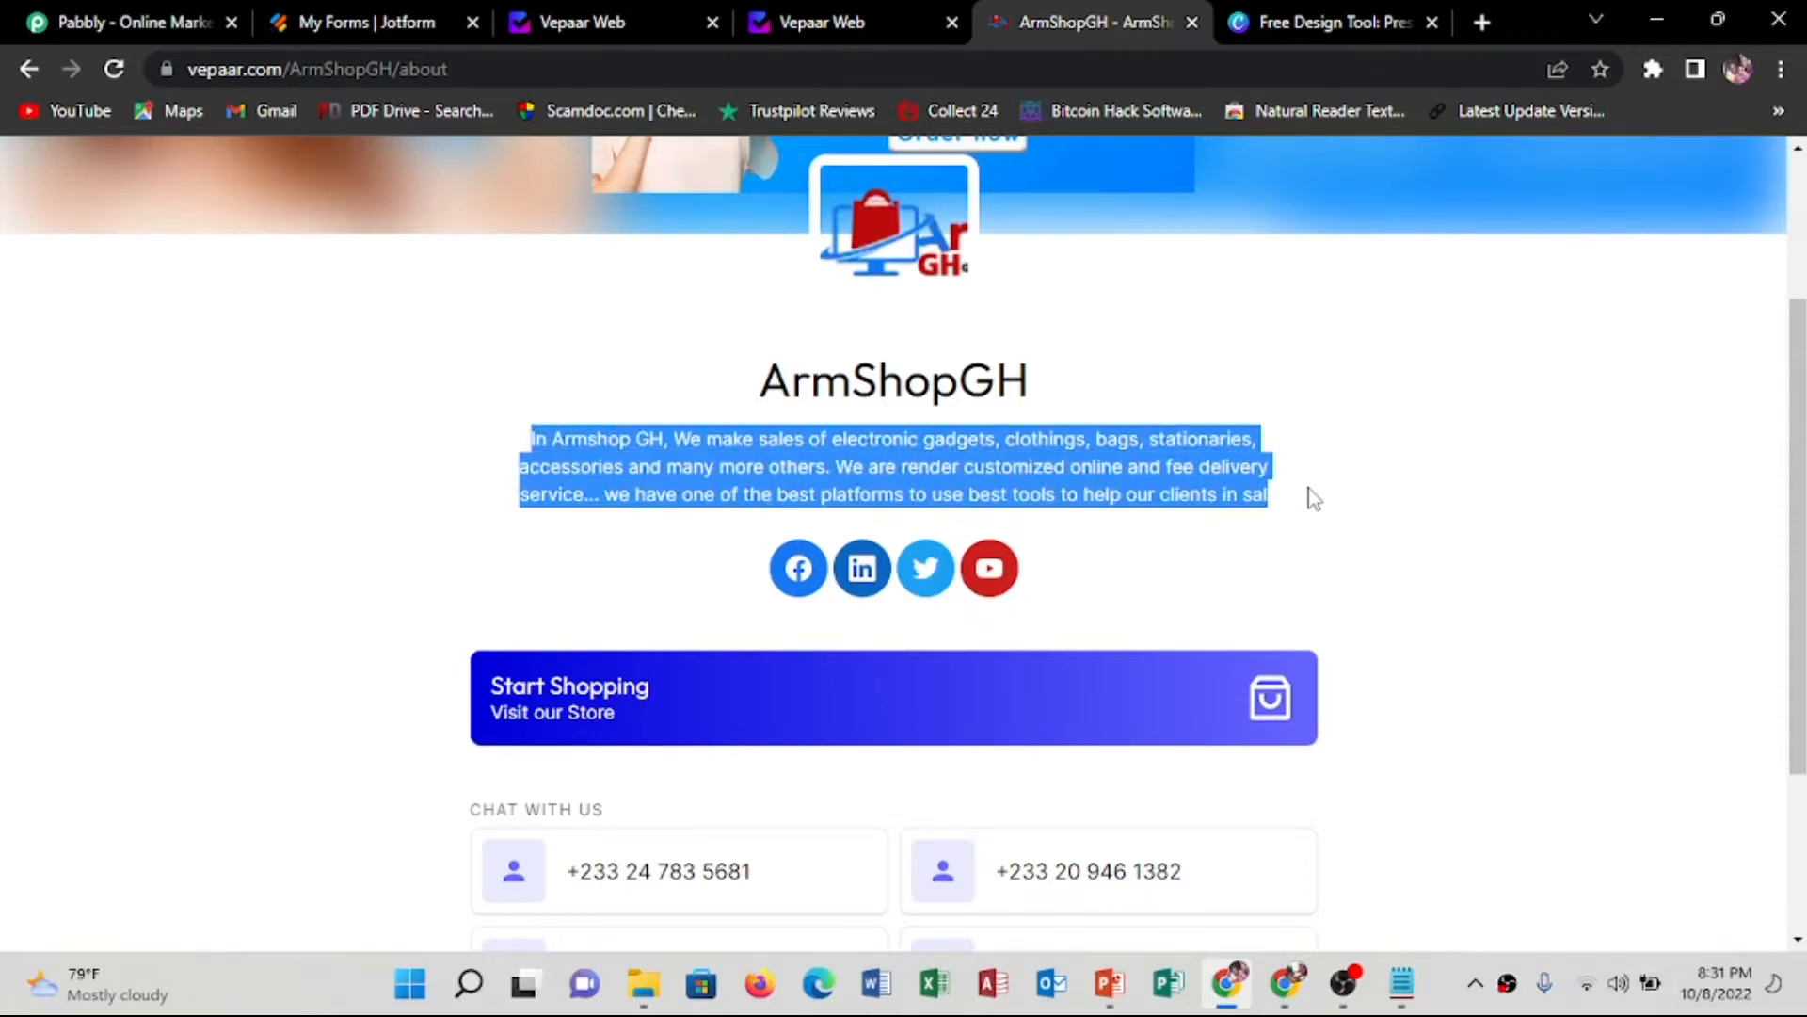
{"action": "left_click", "coordinate": [1130, 579]}
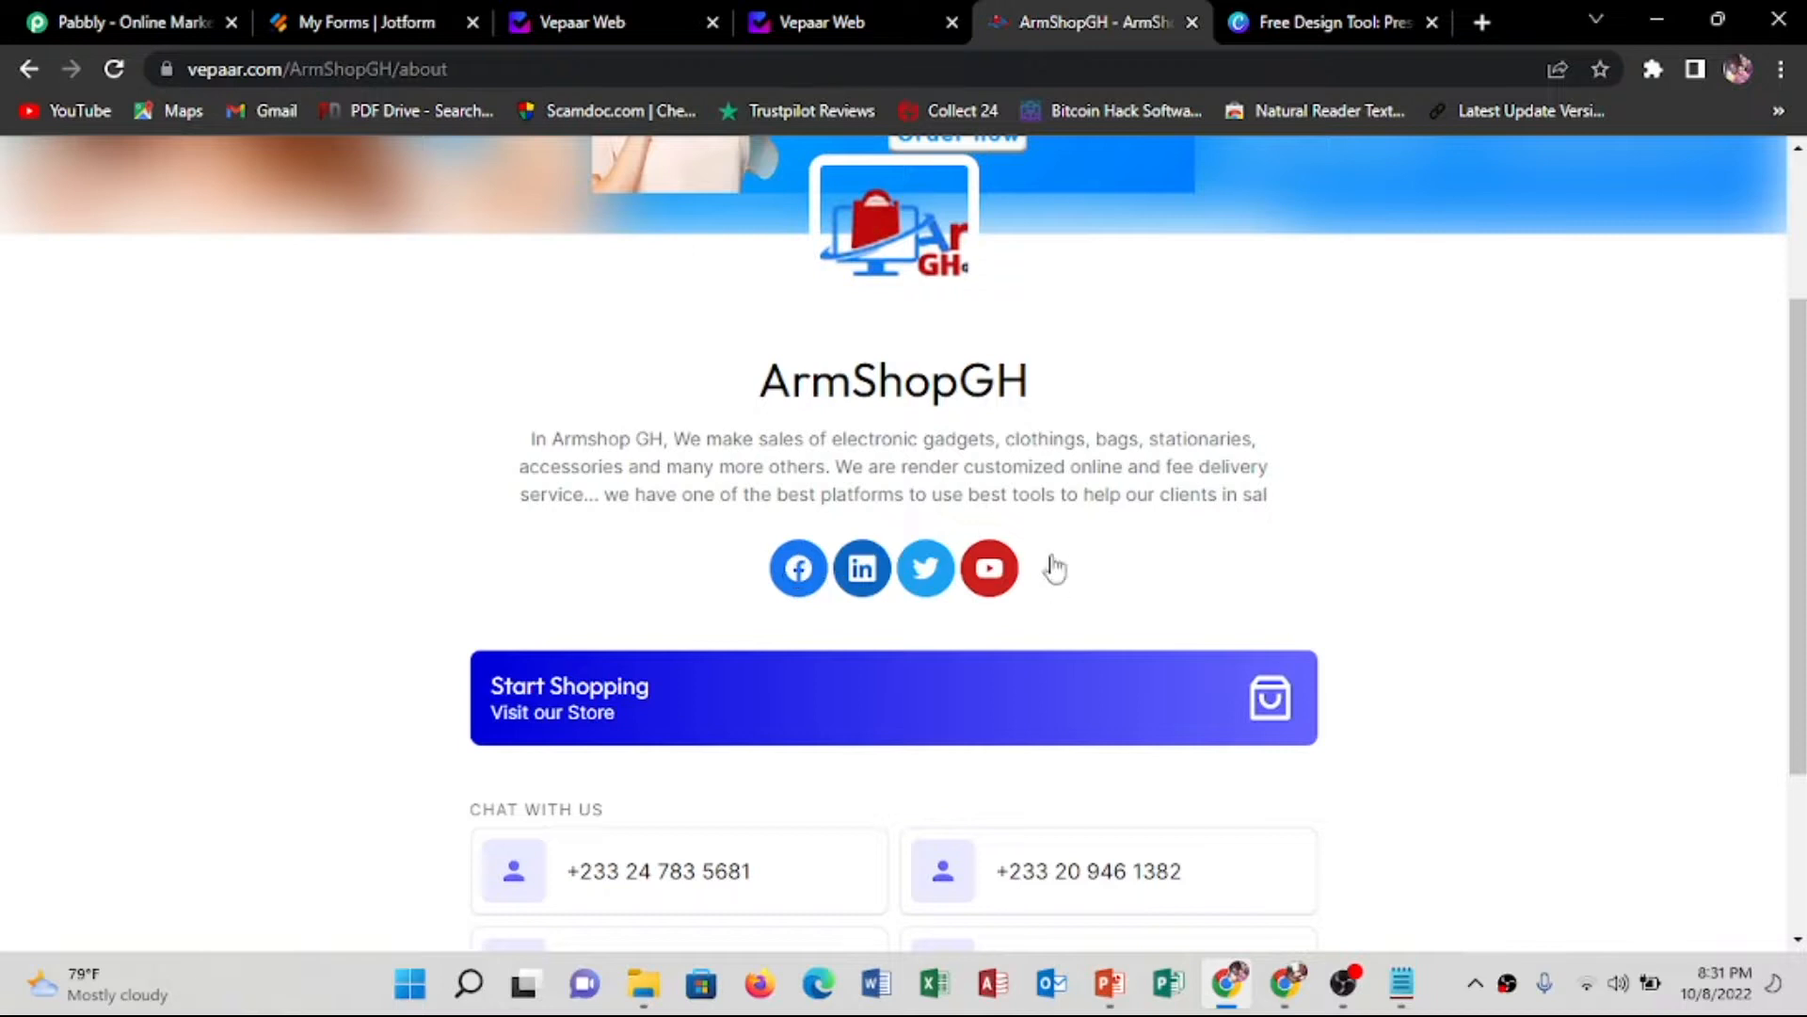
{"action": "scroll", "coordinate": [1070, 482], "scroll_direction": "up", "scroll_amount": 2}
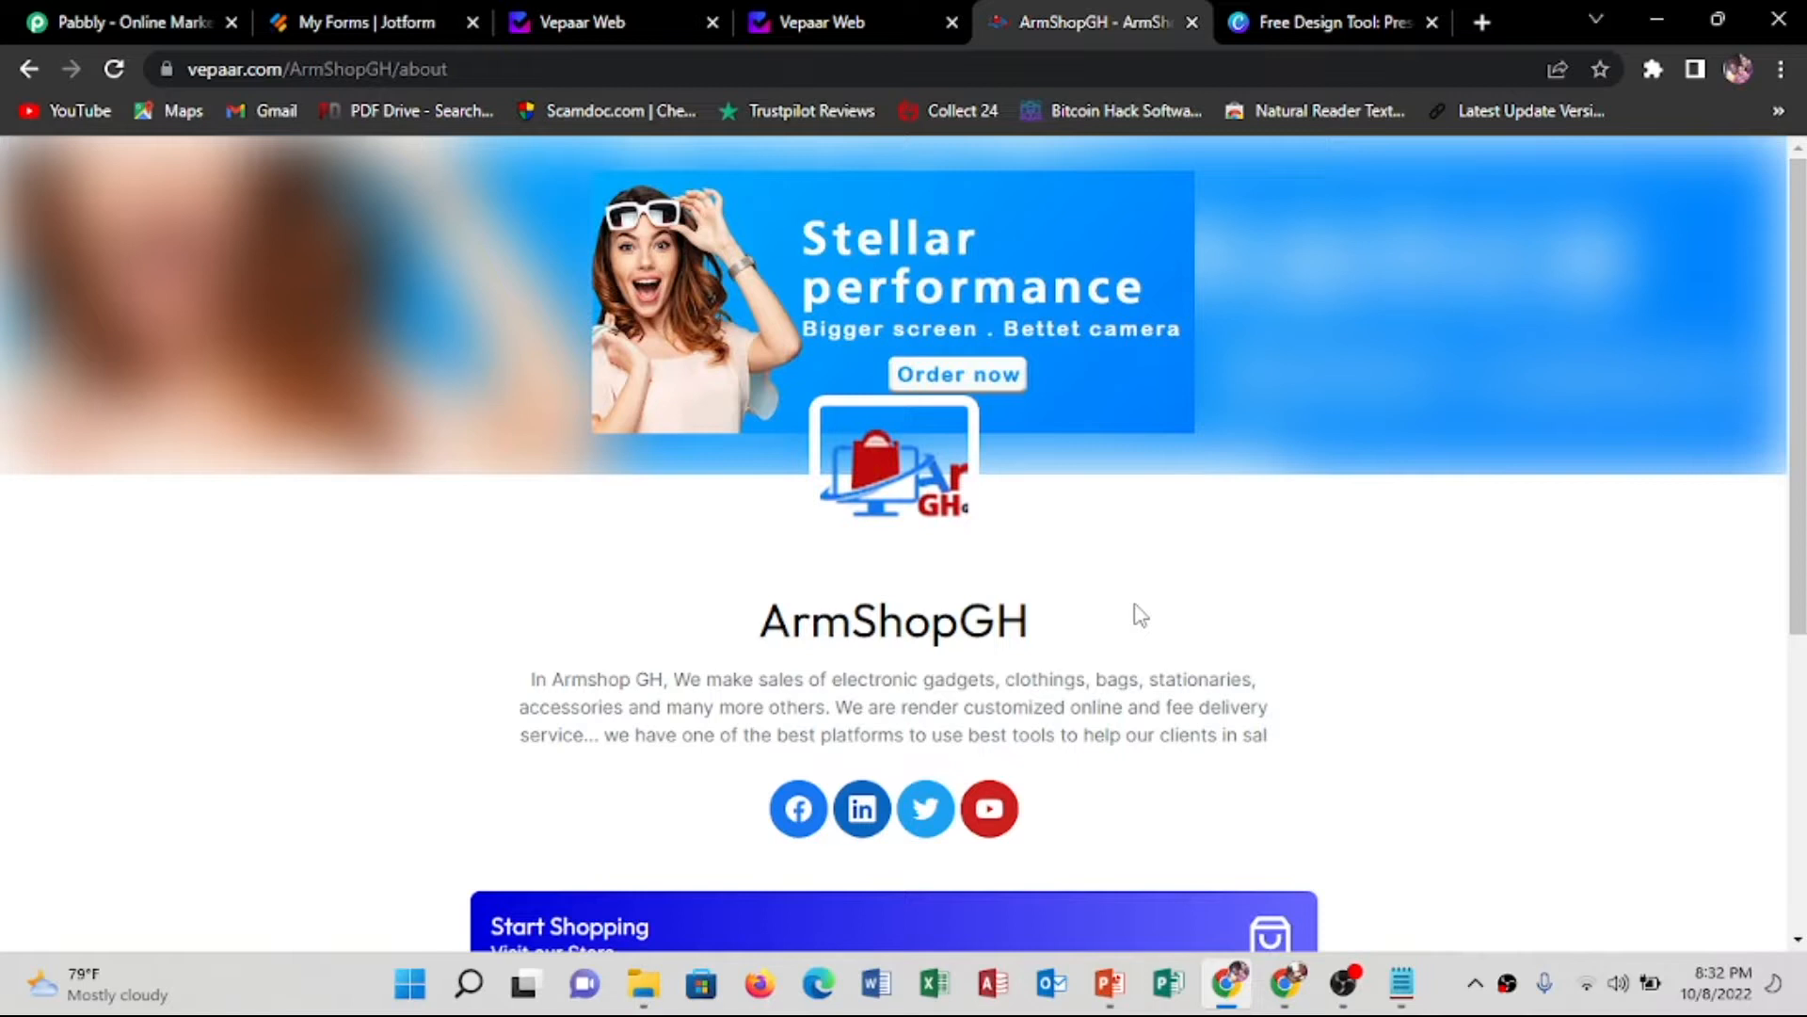
Switch to Canva and search its templates for "profile image"
{"action": "left_click", "coordinate": [1337, 16]}
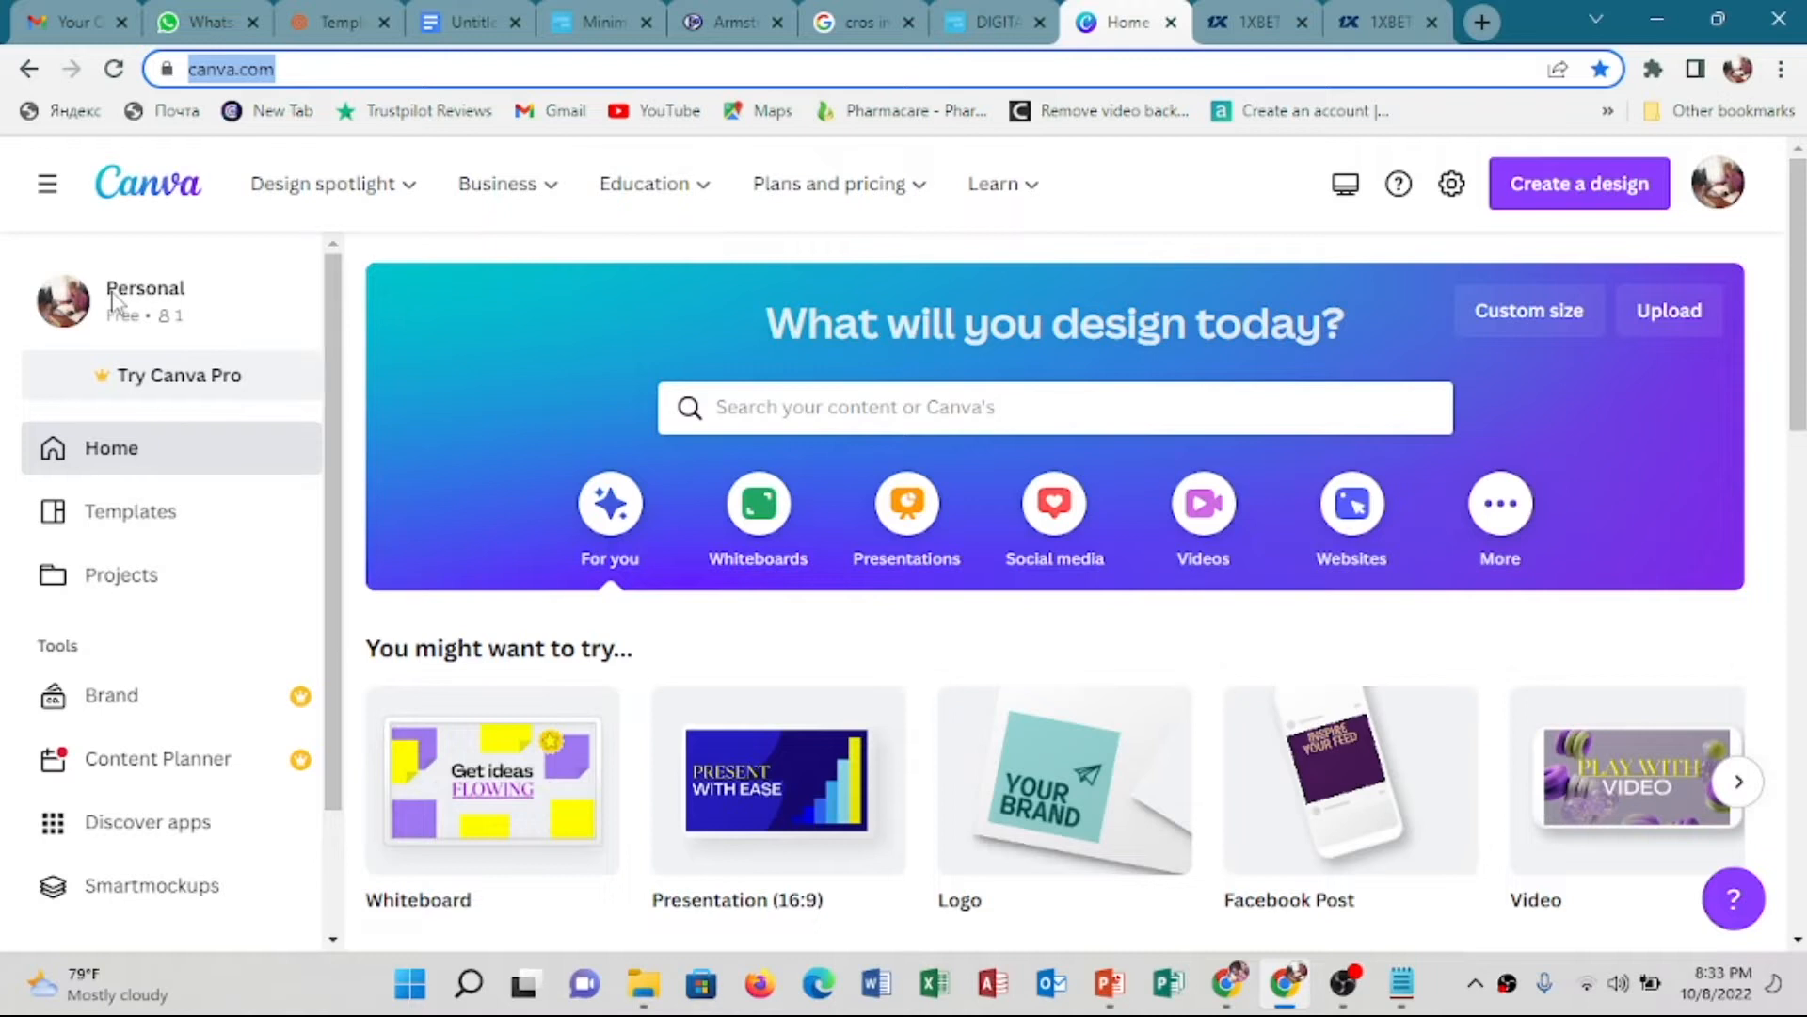
{"action": "left_click", "coordinate": [763, 423]}
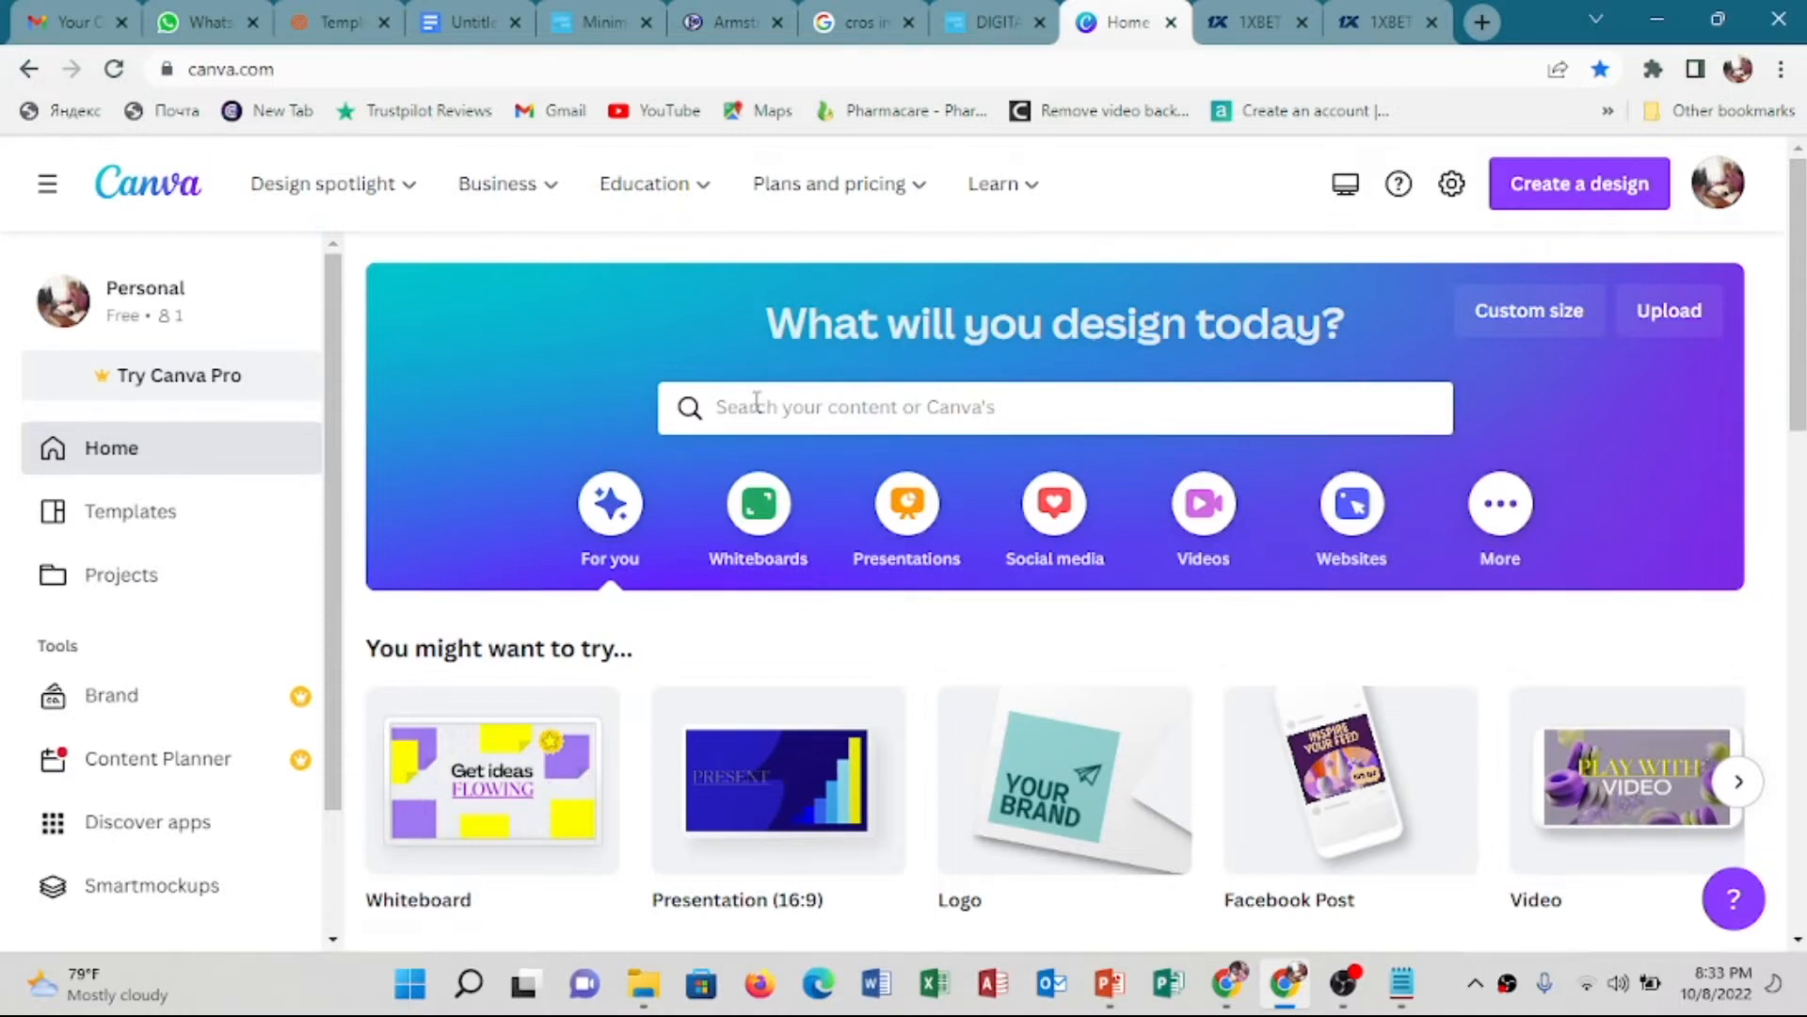
{"action": "left_click", "coordinate": [757, 403]}
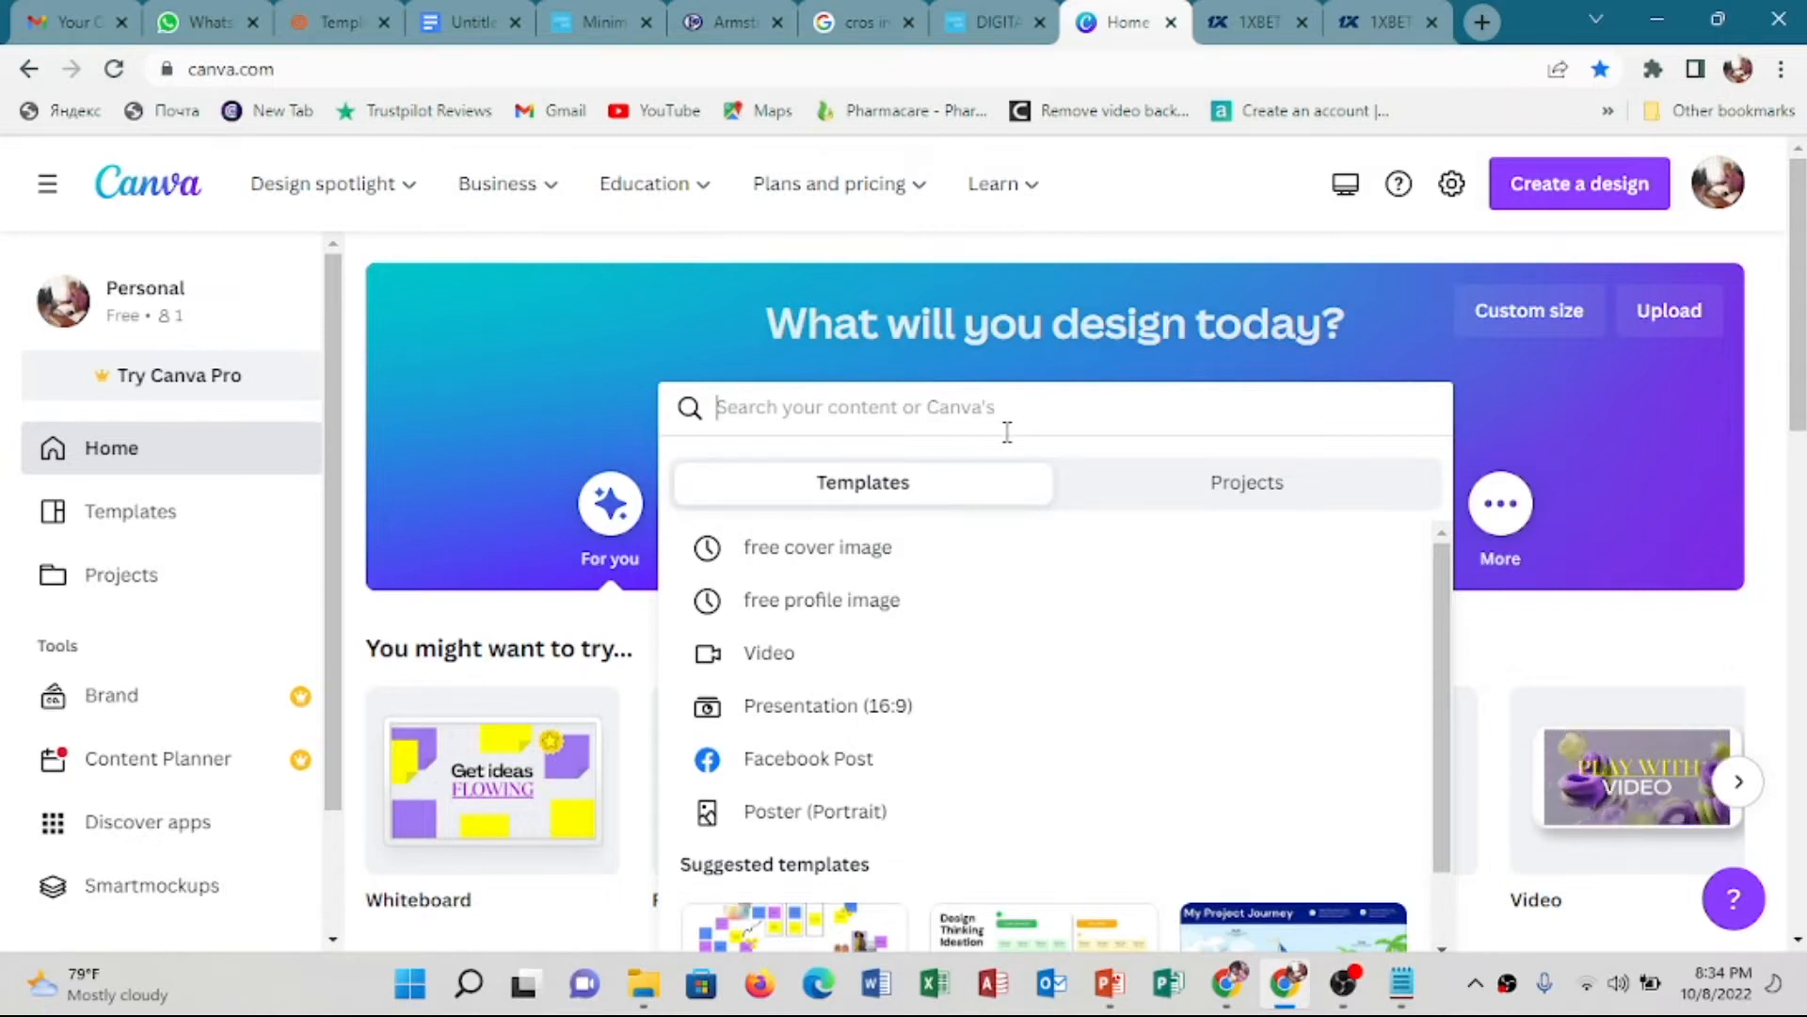
{"action": "type", "text": "p"}
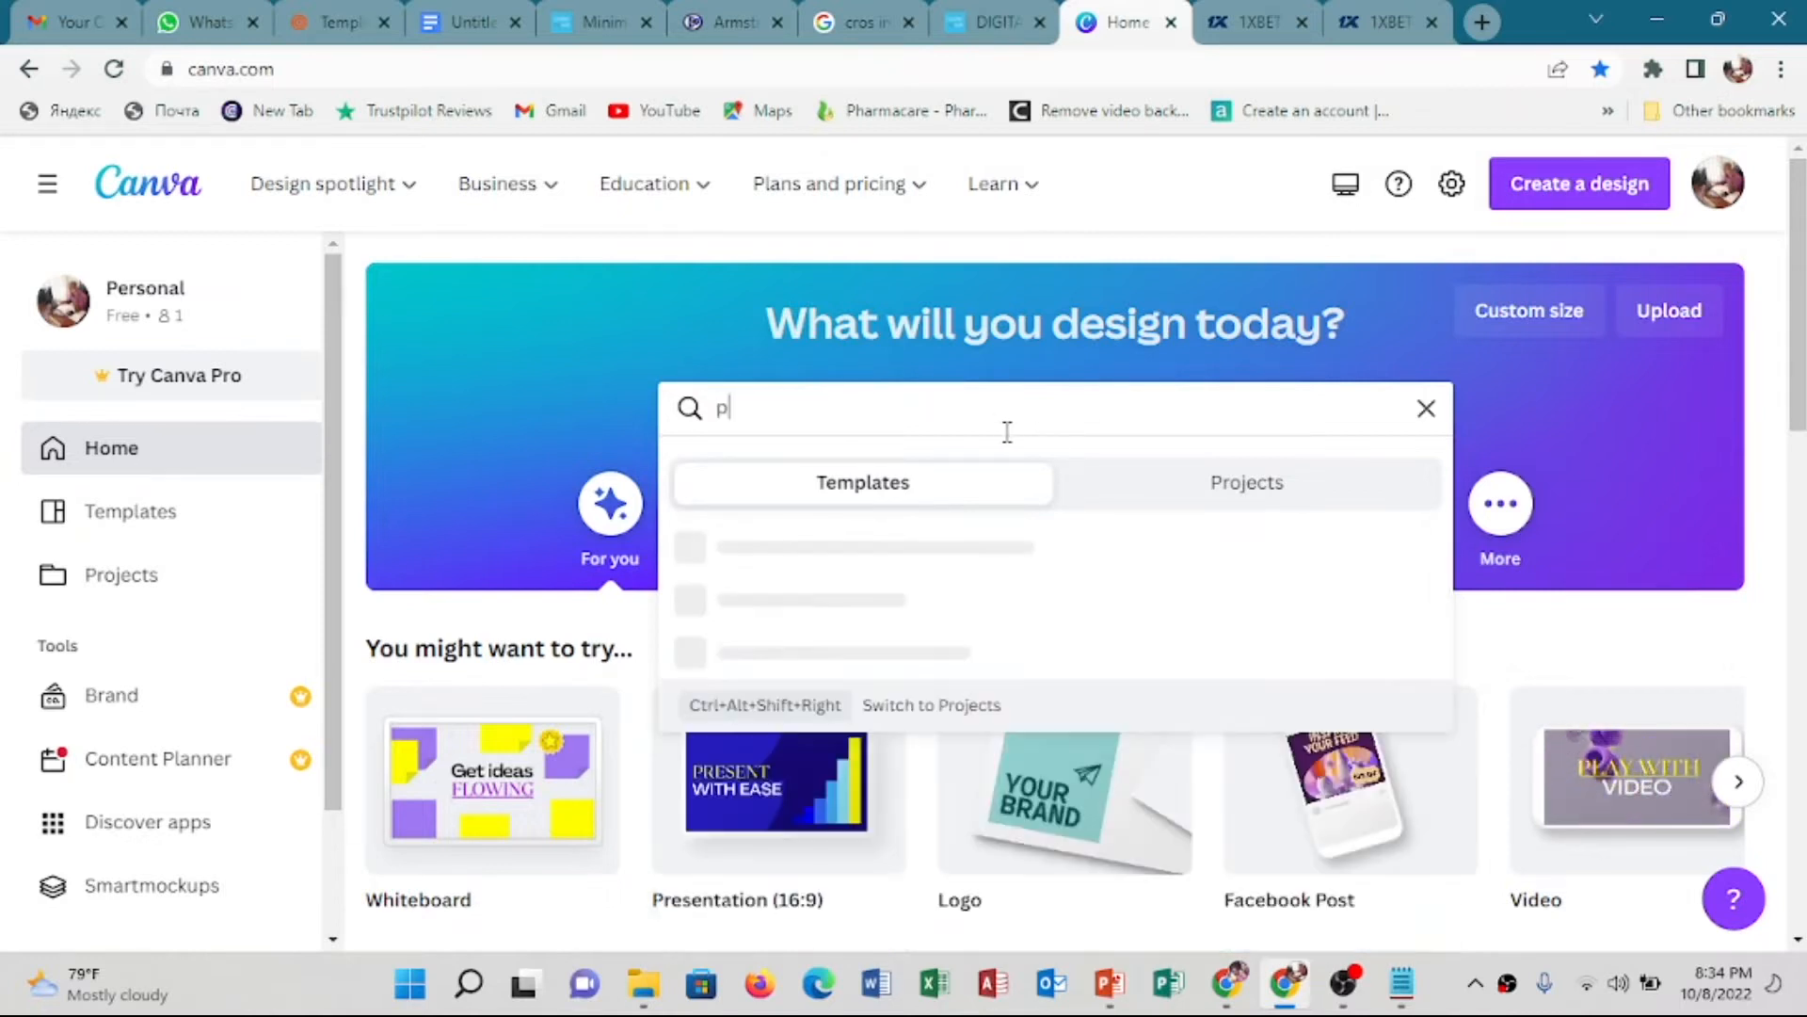
{"action": "type", "text": "r"}
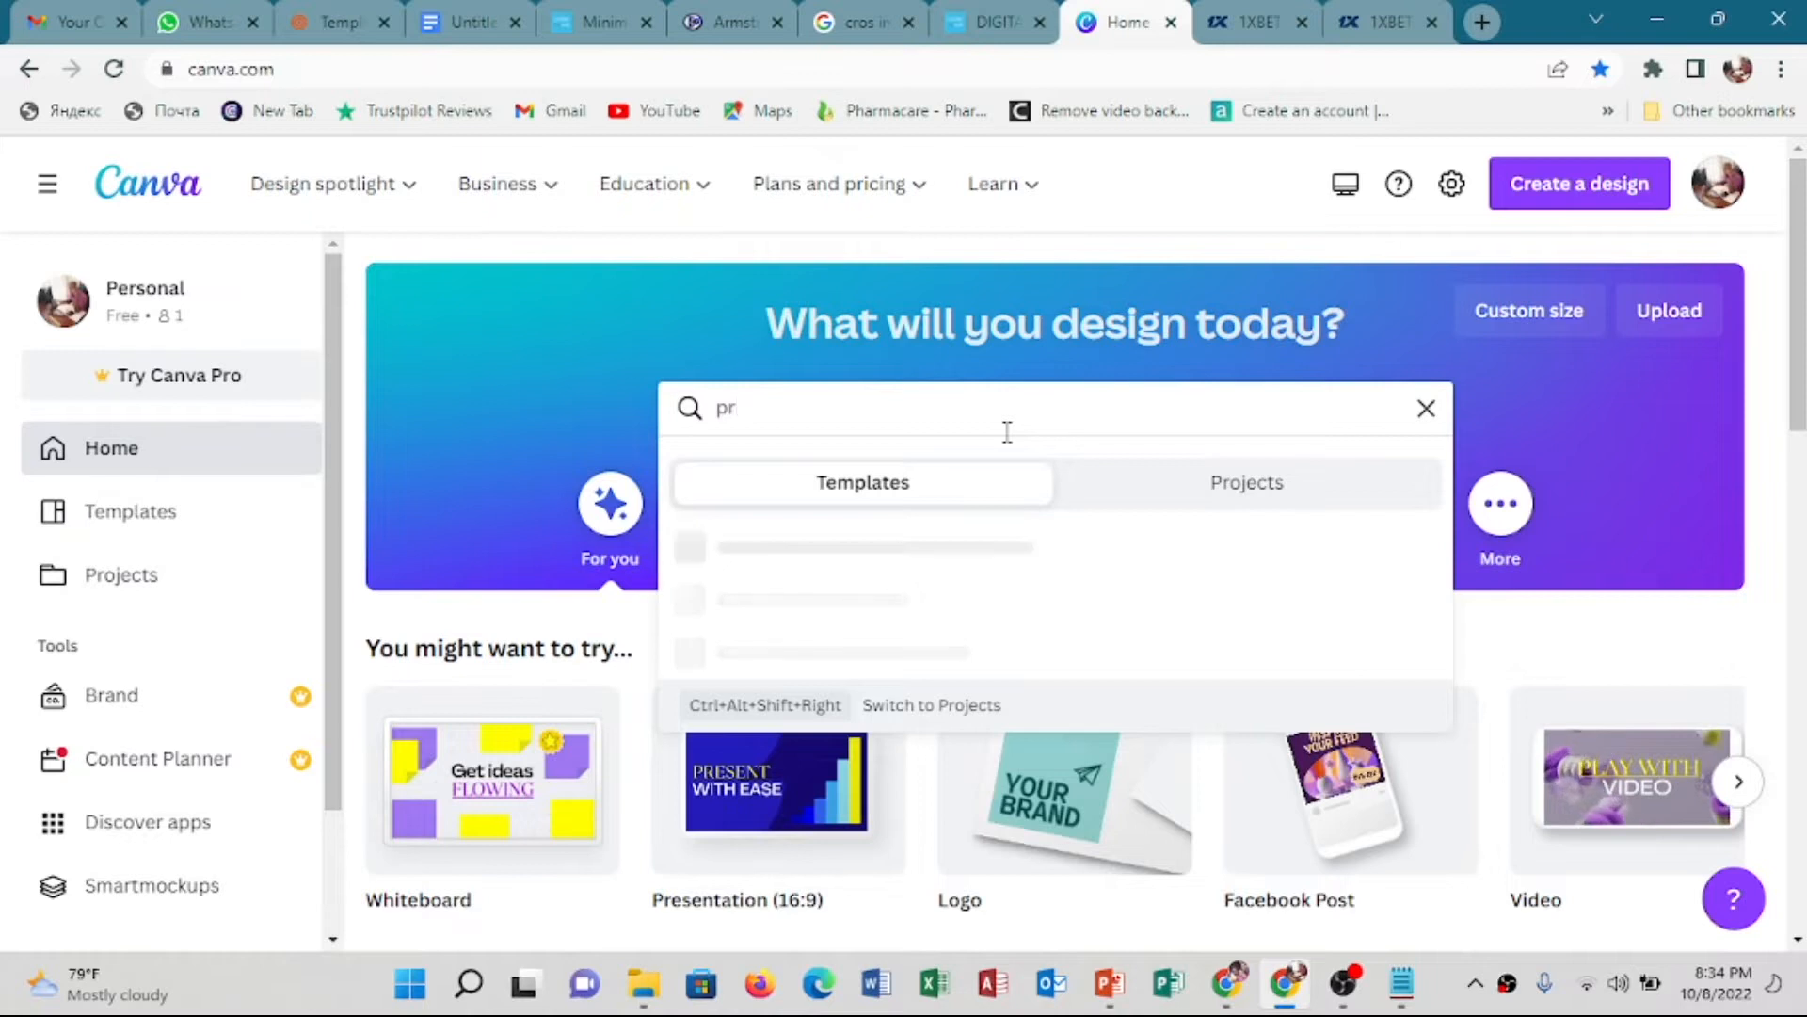
{"action": "type", "text": "of"}
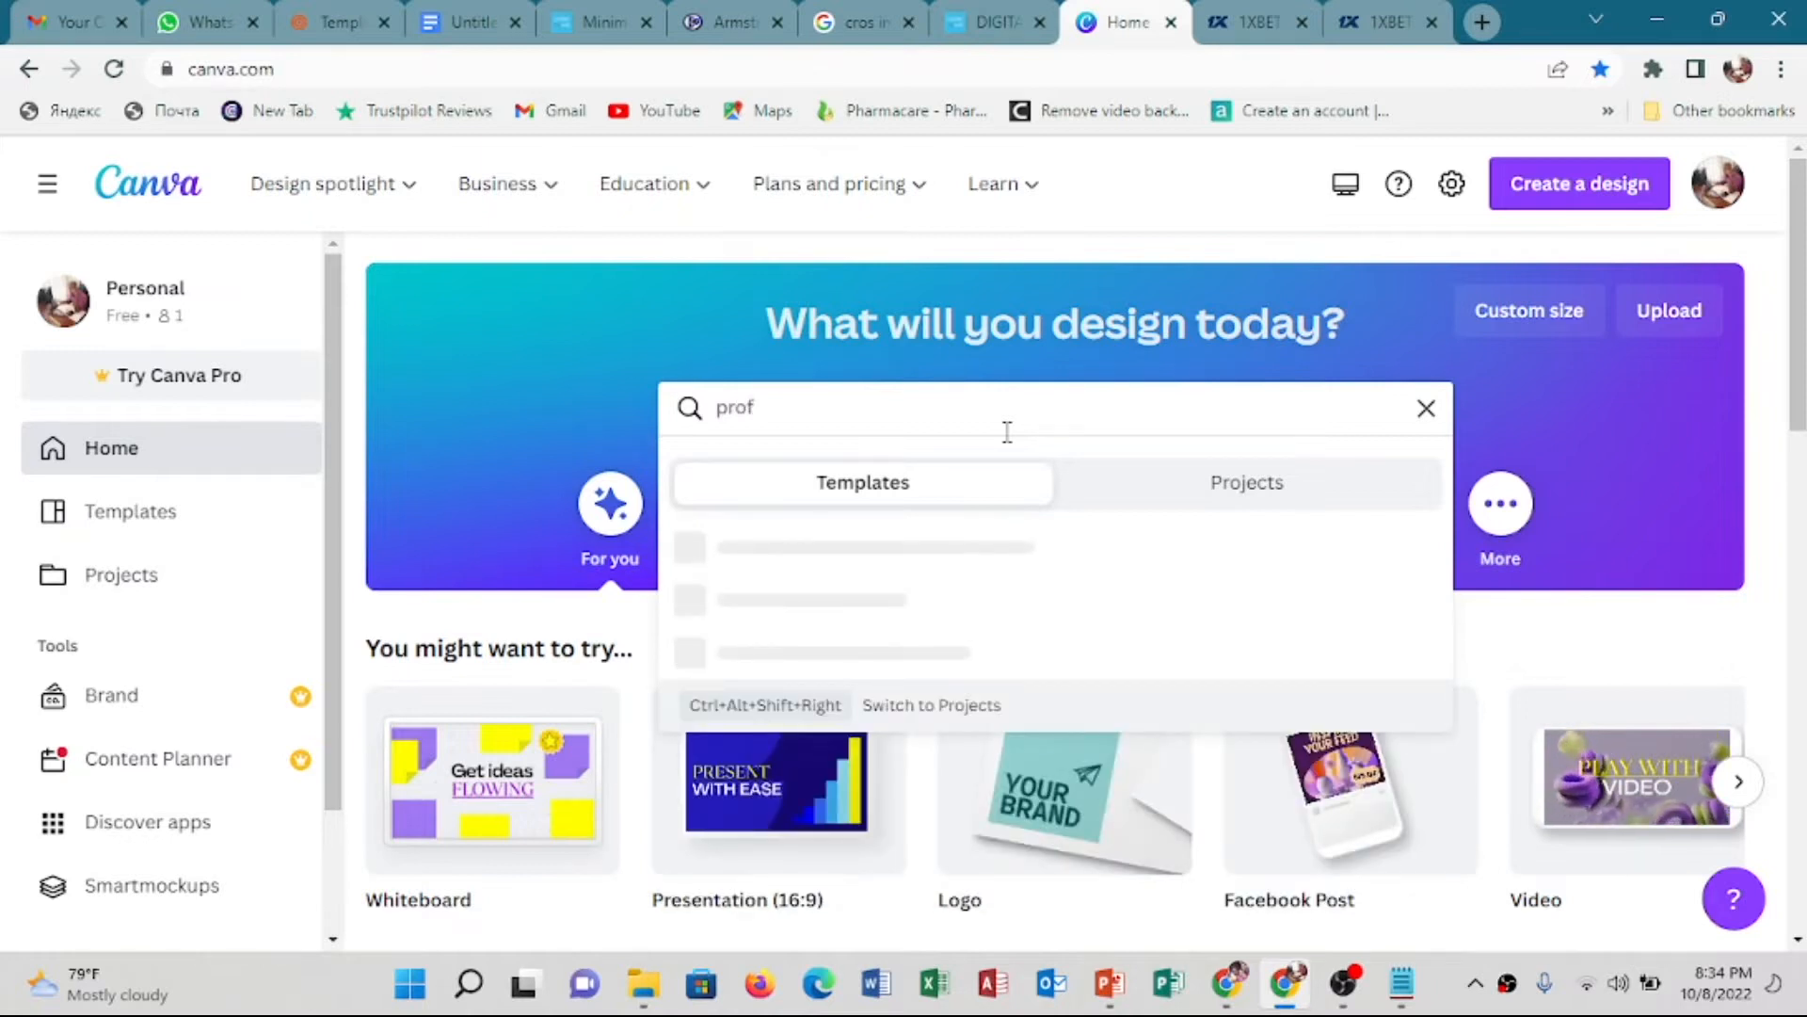
{"action": "type", "text": "il"}
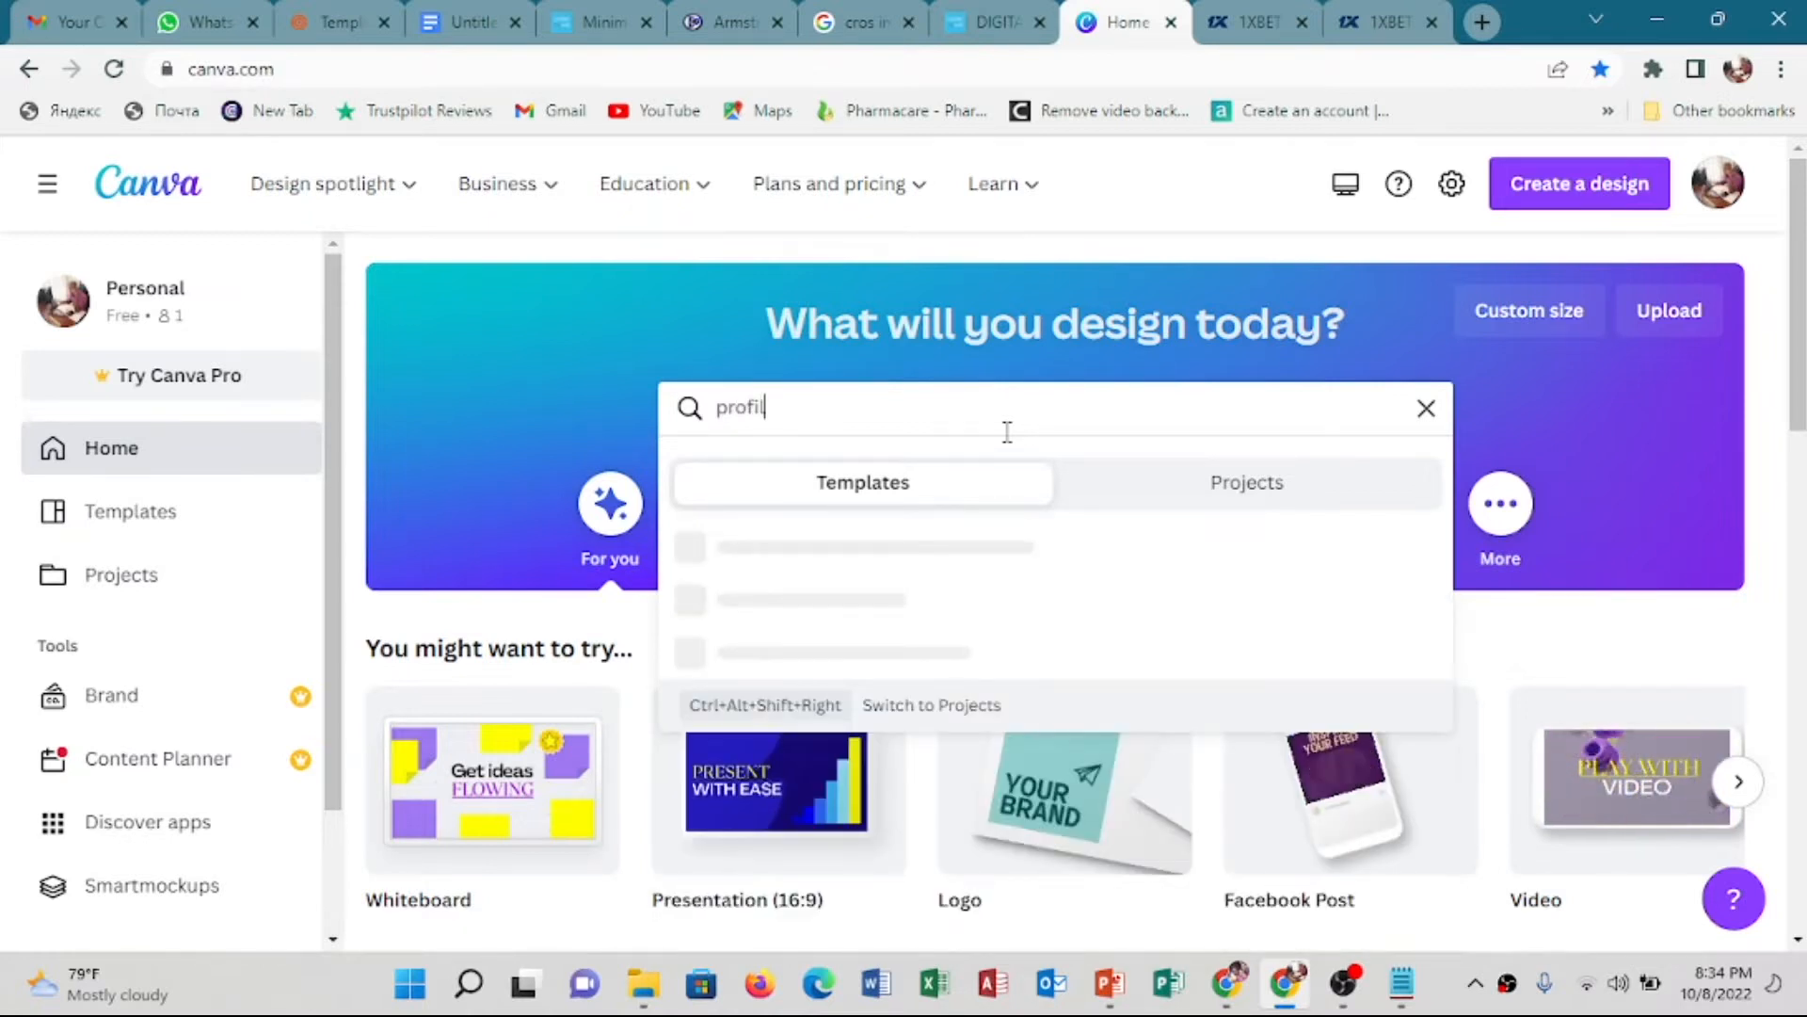
{"action": "type", "text": "e"}
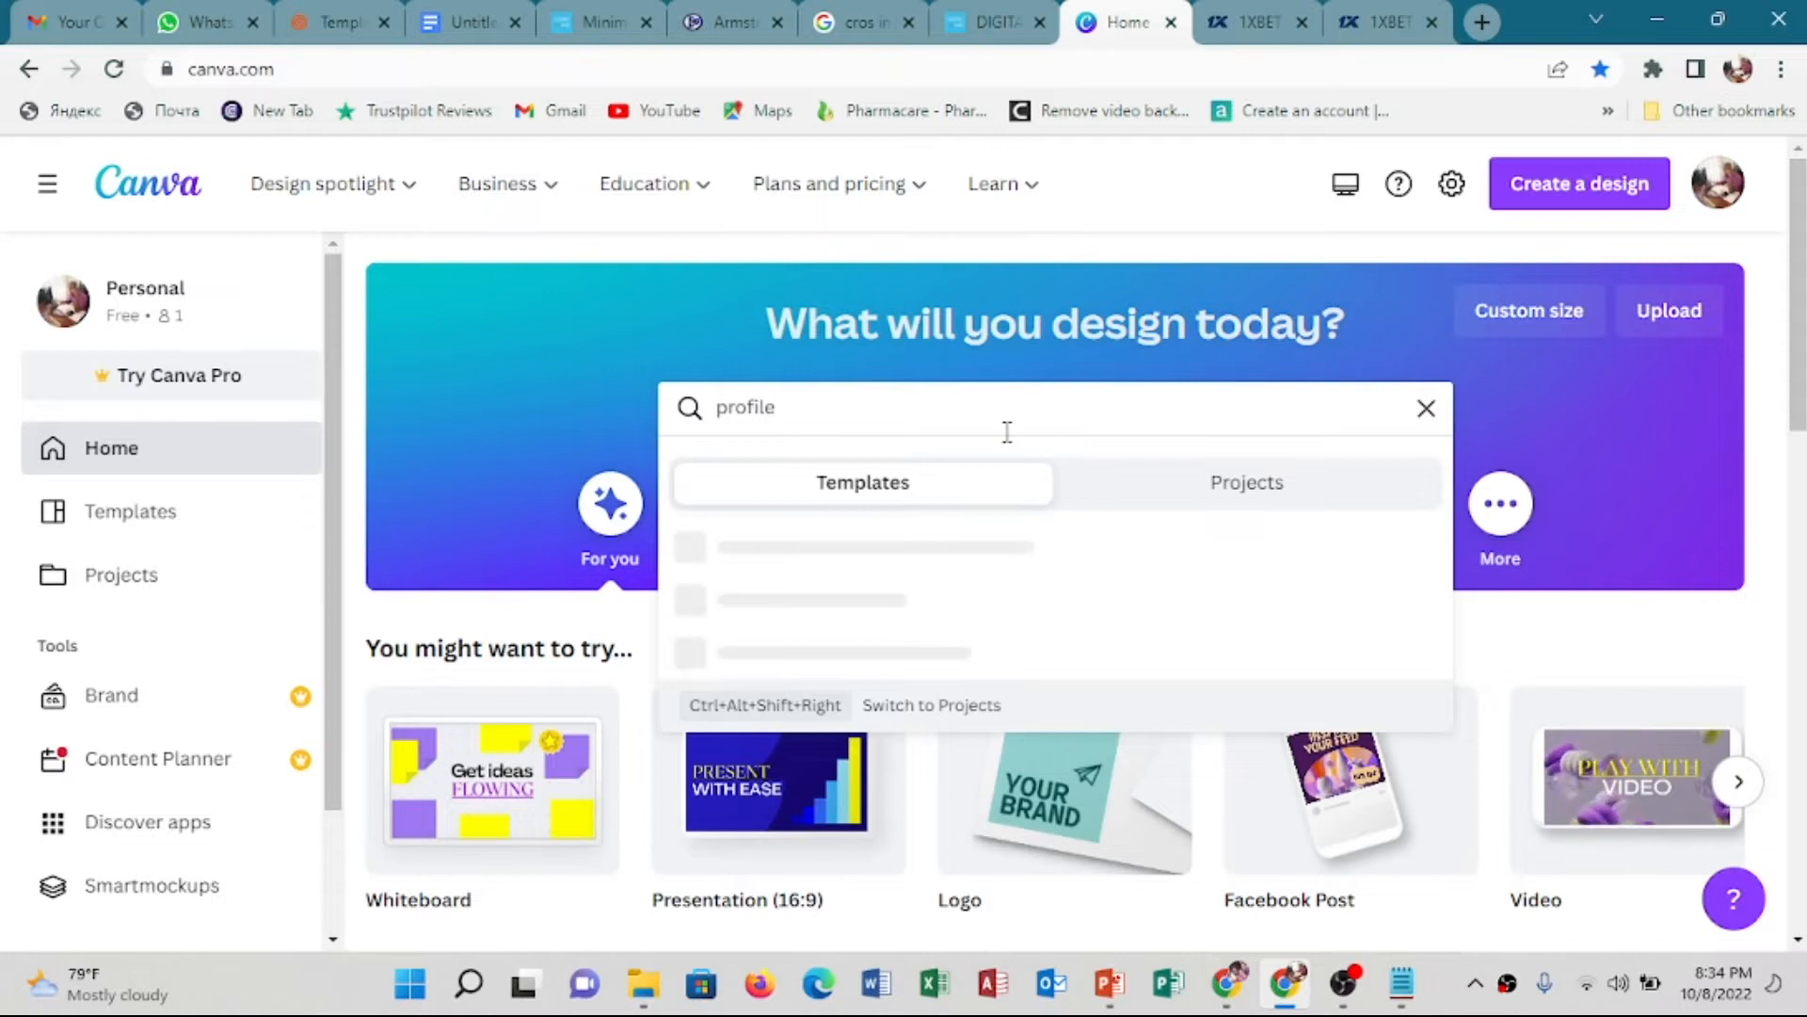
{"action": "type", "text": " i"}
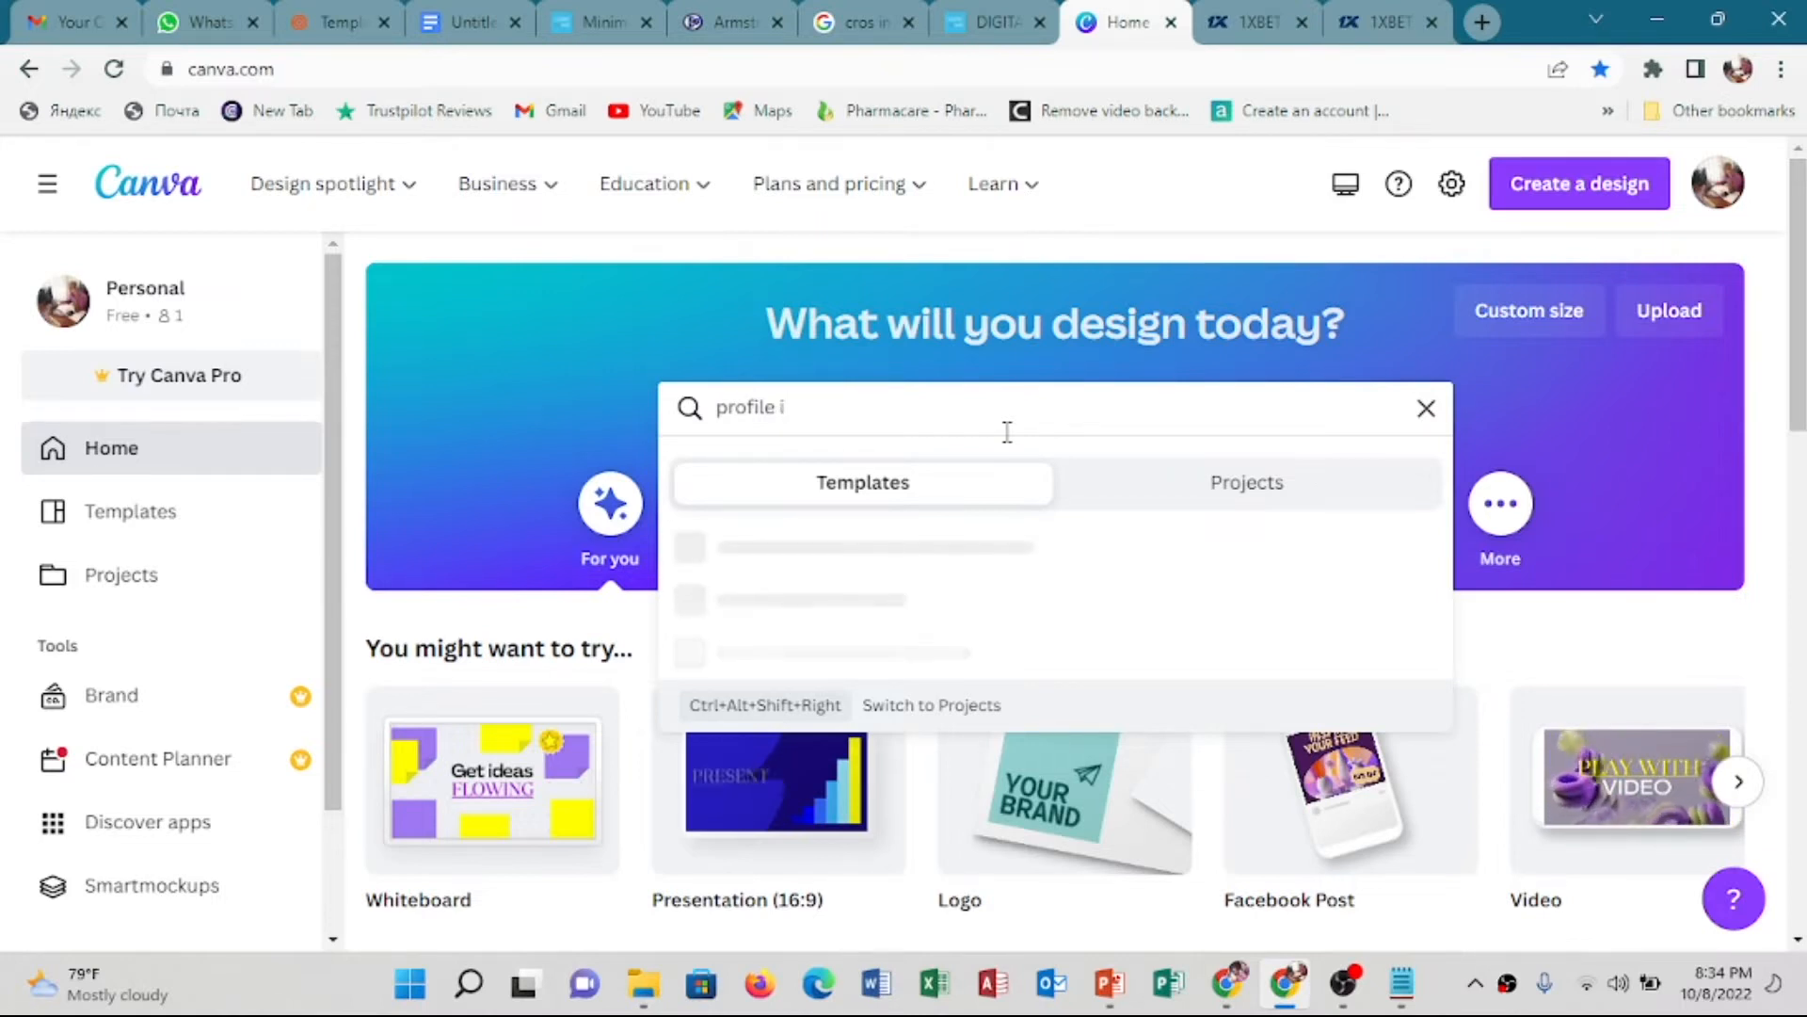
{"action": "type", "text": "mage"}
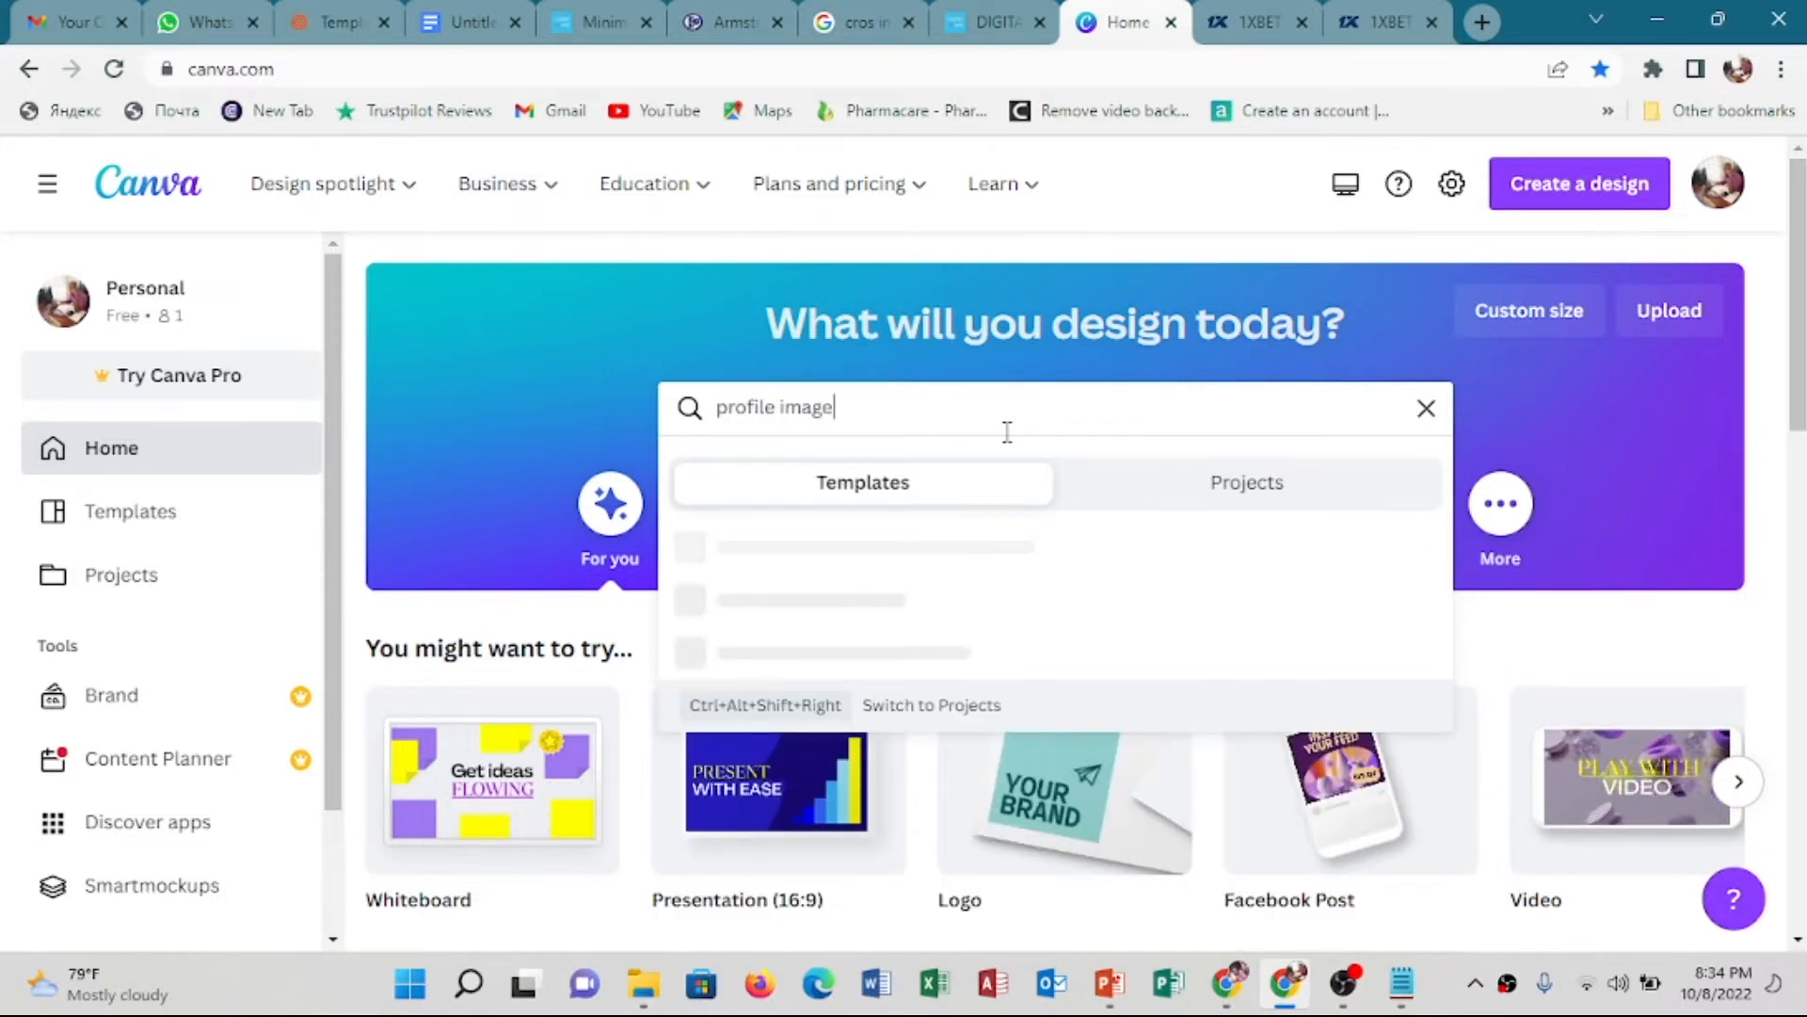
{"action": "key", "text": "Return"}
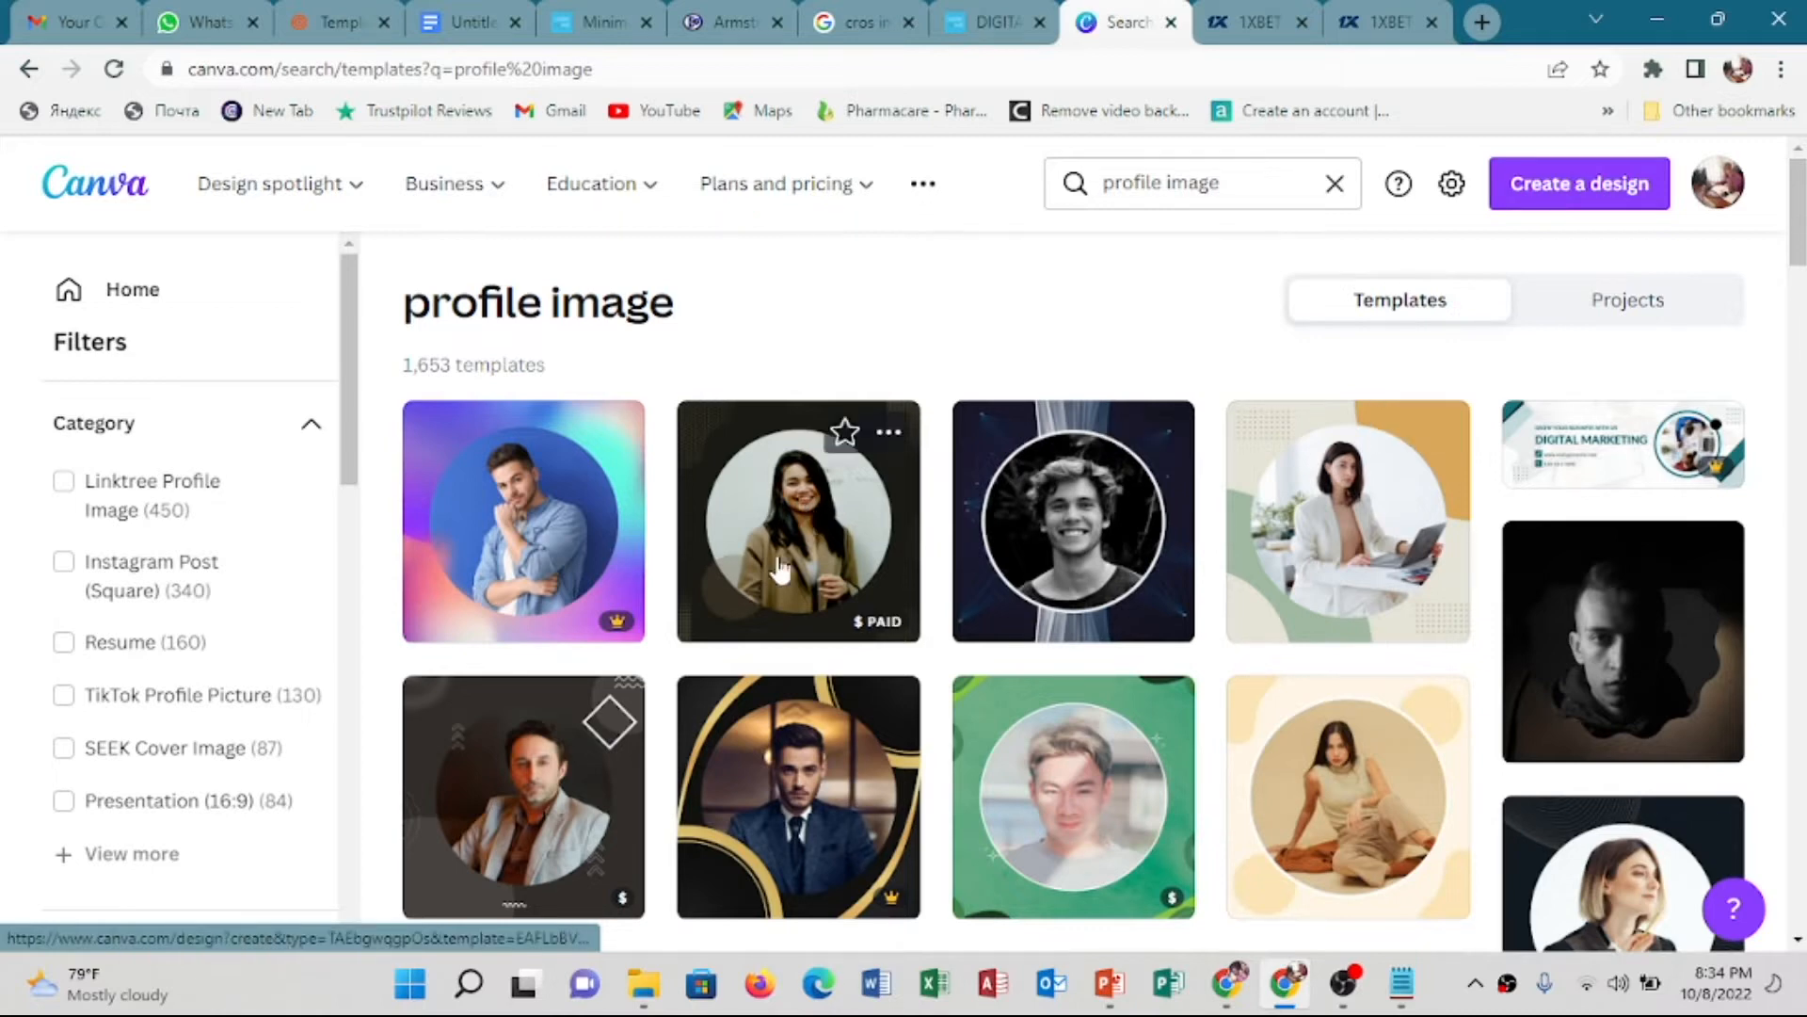
Browse the profile image templates to compare the designs and see which are free, paid or Pro
{"action": "scroll", "coordinate": [880, 562], "scroll_direction": "down", "scroll_amount": 5}
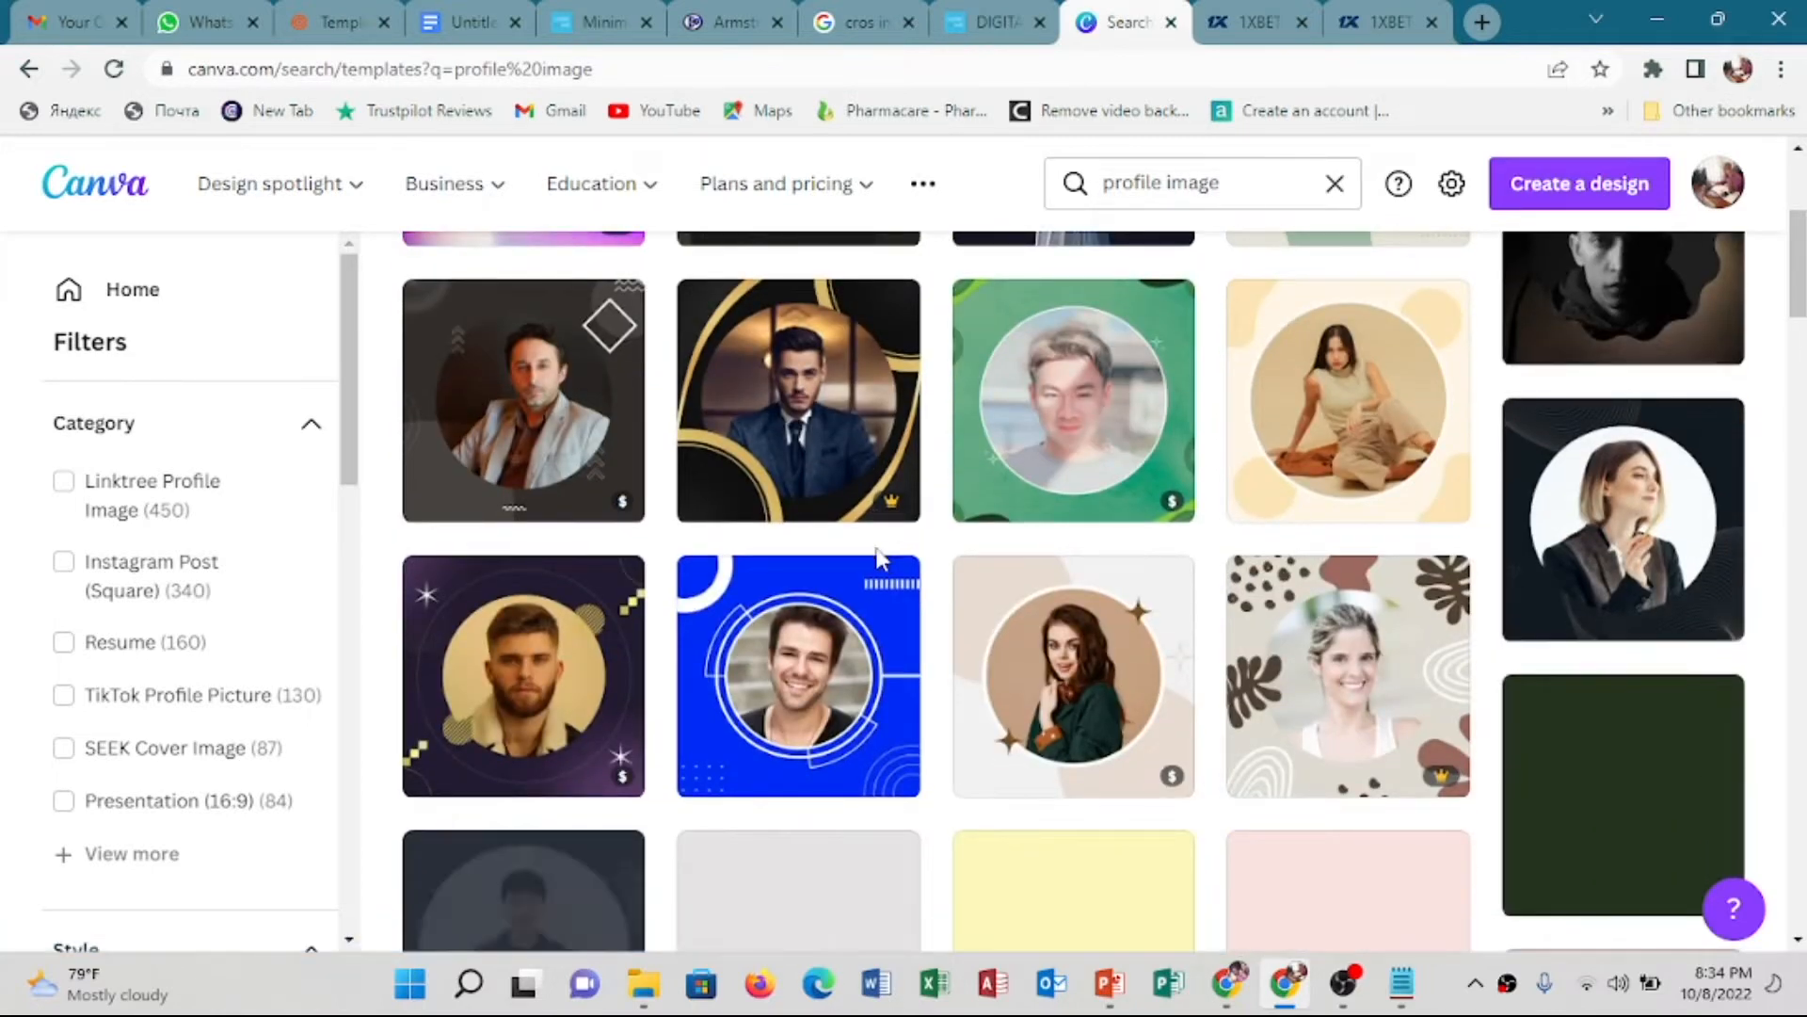
{"action": "scroll", "coordinate": [880, 562], "scroll_direction": "down", "scroll_amount": 2}
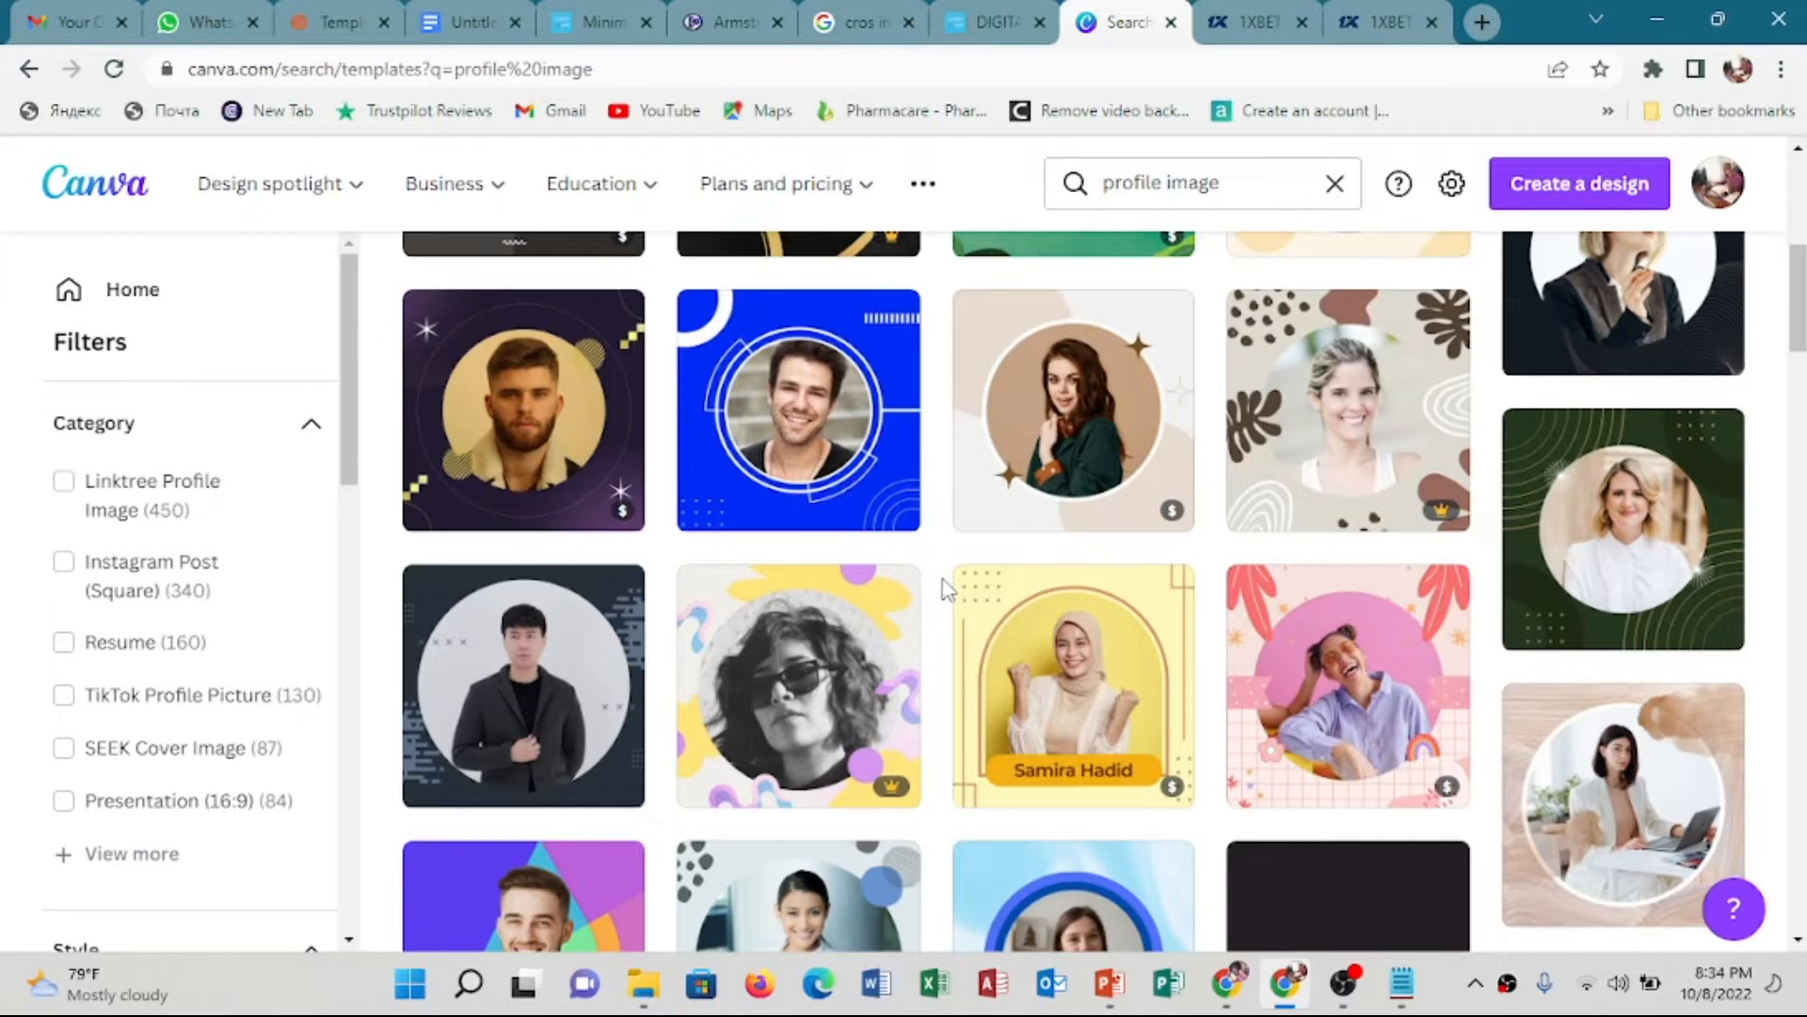
{"action": "scroll", "coordinate": [988, 579], "scroll_direction": "down", "scroll_amount": 3}
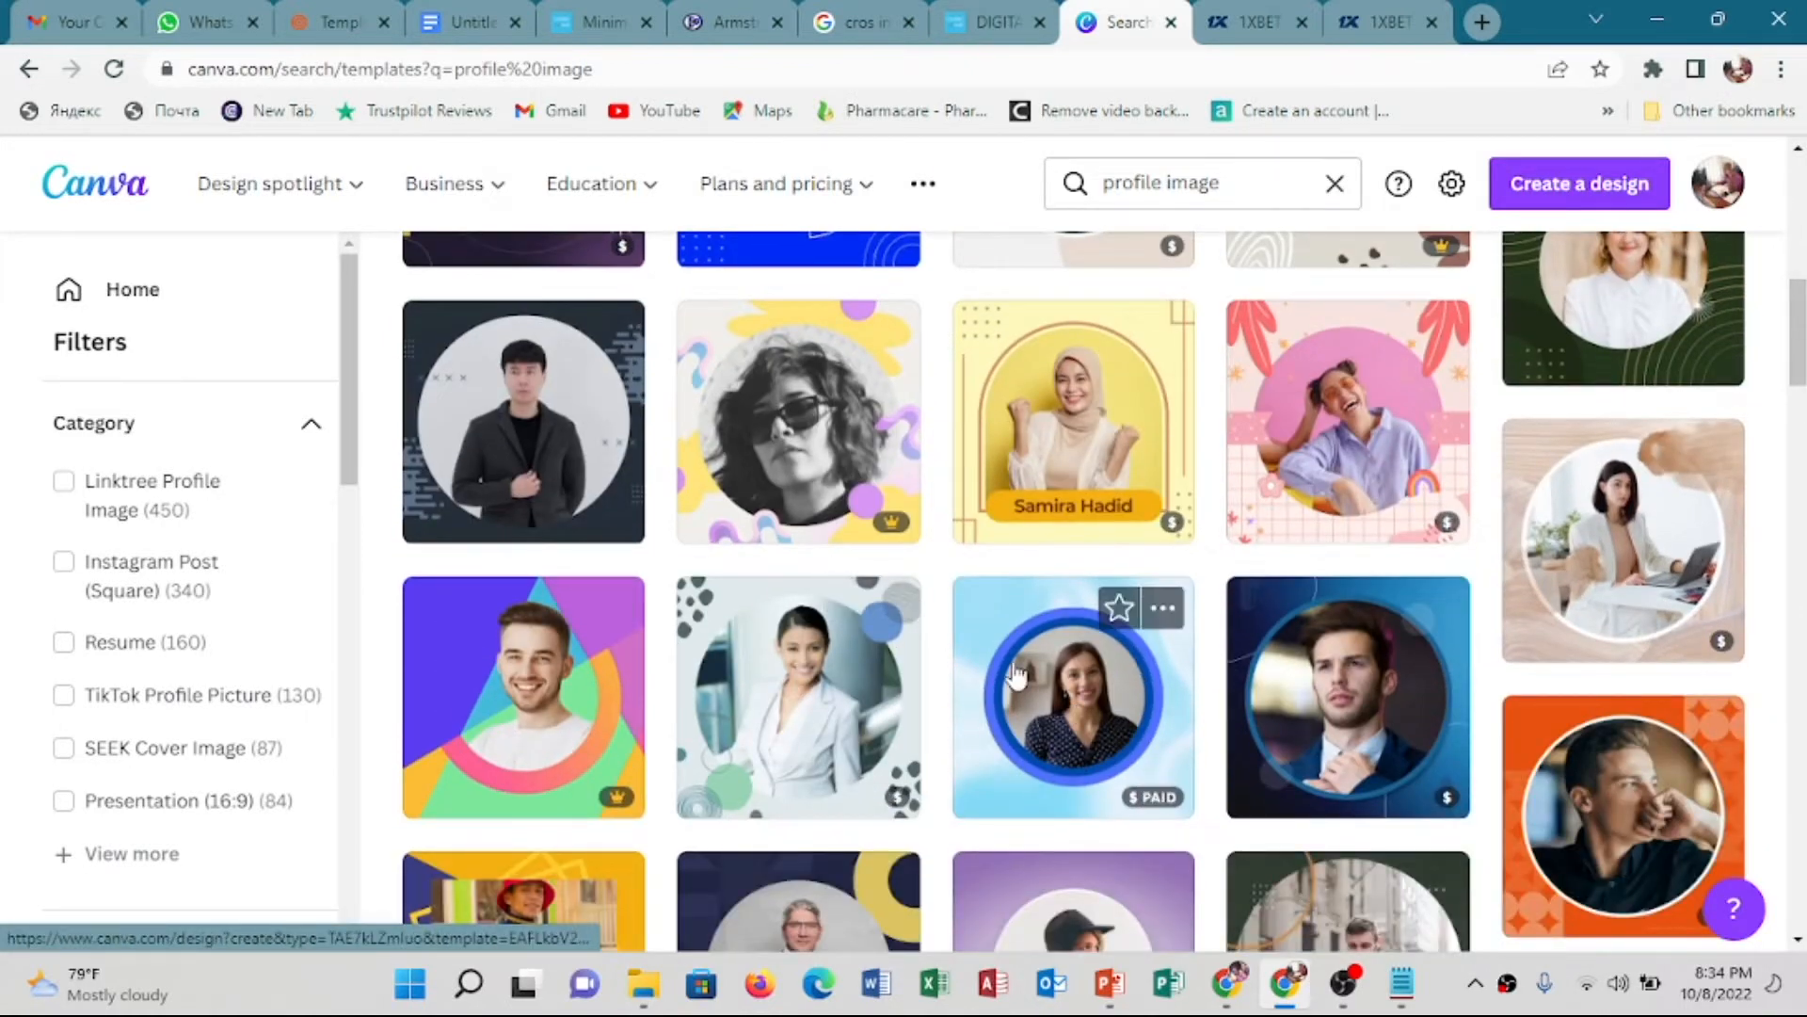
{"action": "scroll", "coordinate": [999, 663], "scroll_direction": "down", "scroll_amount": 4}
{"action": "scroll", "coordinate": [828, 528], "scroll_direction": "up", "scroll_amount": 4}
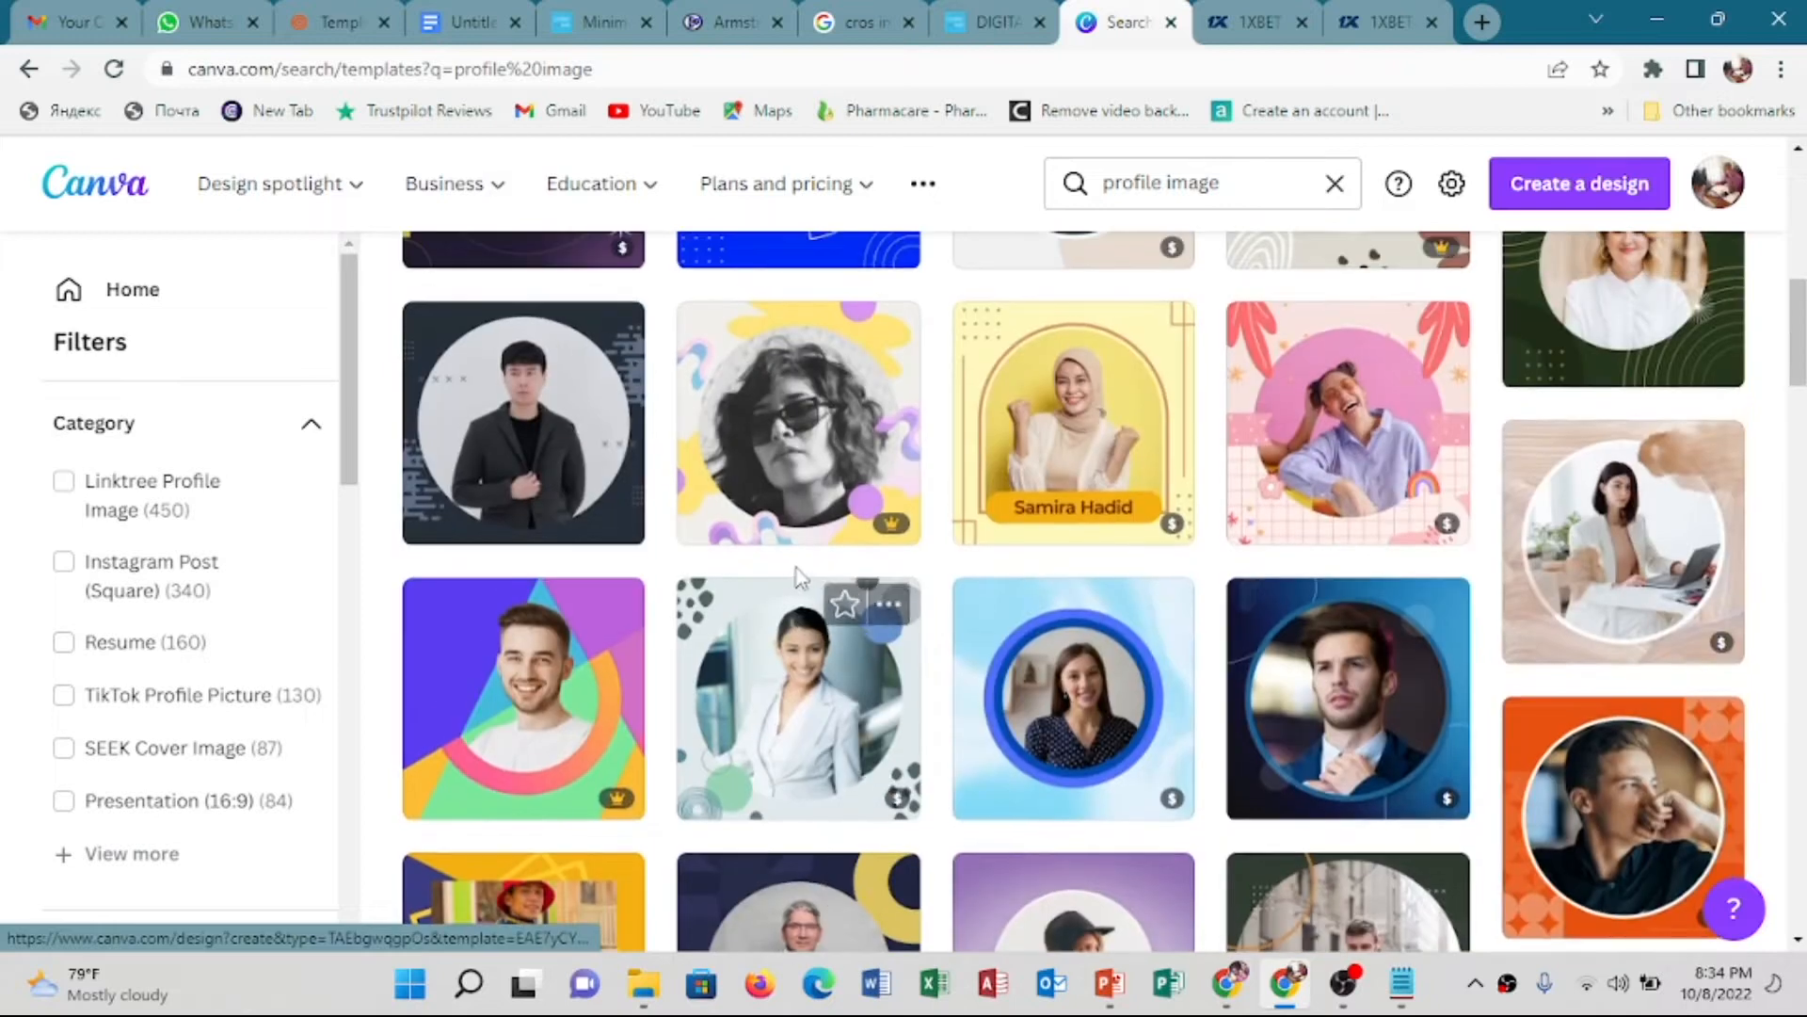
{"action": "scroll", "coordinate": [942, 518], "scroll_direction": "up", "scroll_amount": 6}
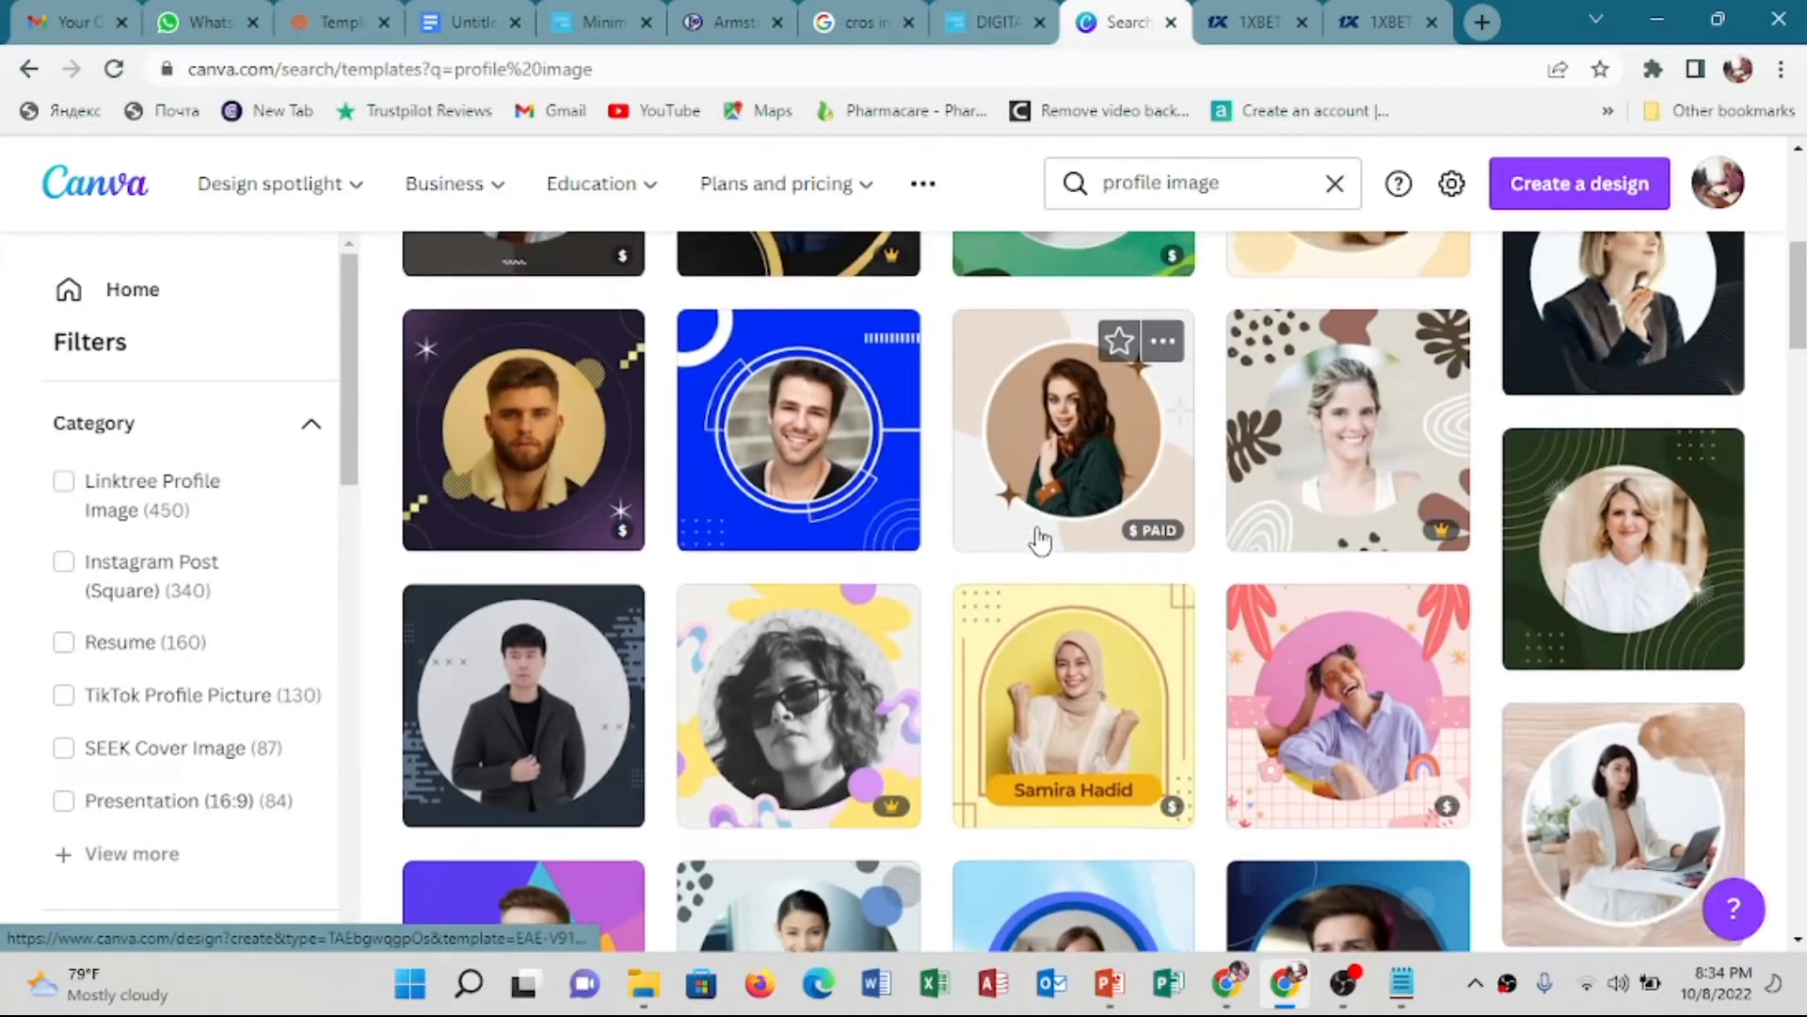
{"action": "scroll", "coordinate": [932, 532], "scroll_direction": "up", "scroll_amount": 2}
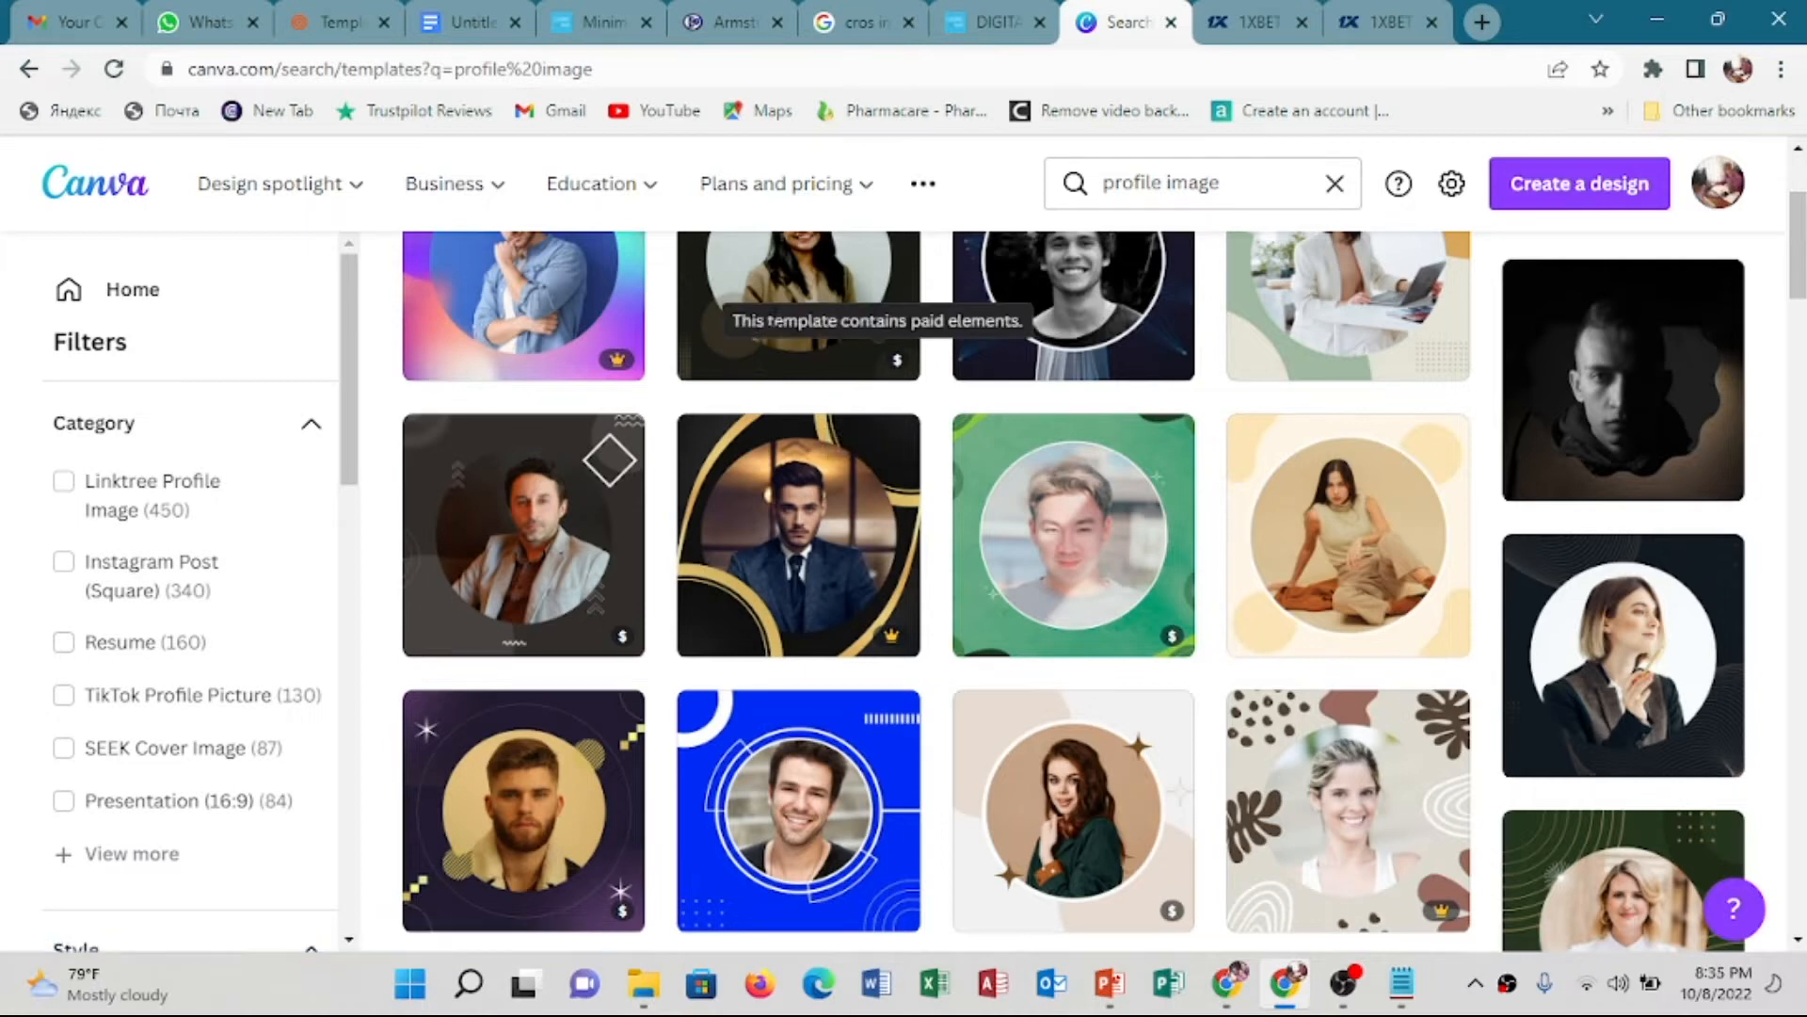
{"action": "scroll", "coordinate": [770, 325], "scroll_direction": "up", "scroll_amount": 3}
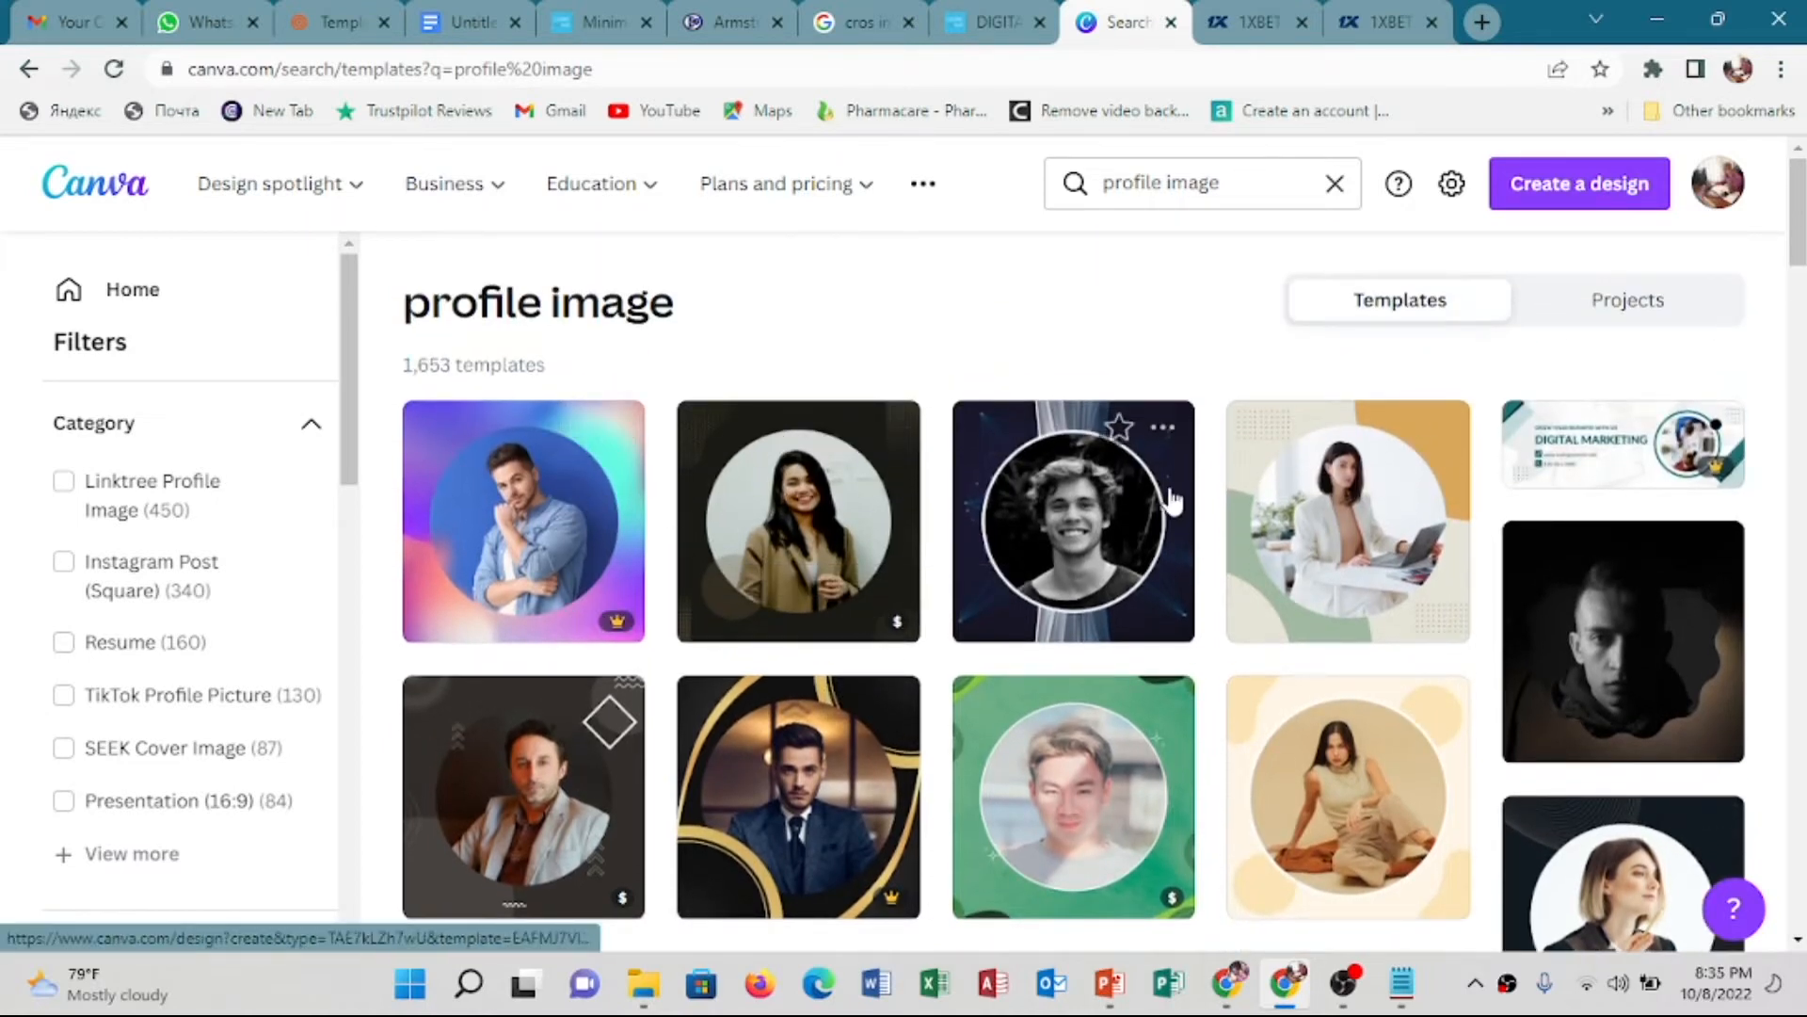
Refine the template search to "free profile image" and look through the matching designs
{"action": "left_click", "coordinate": [1104, 174]}
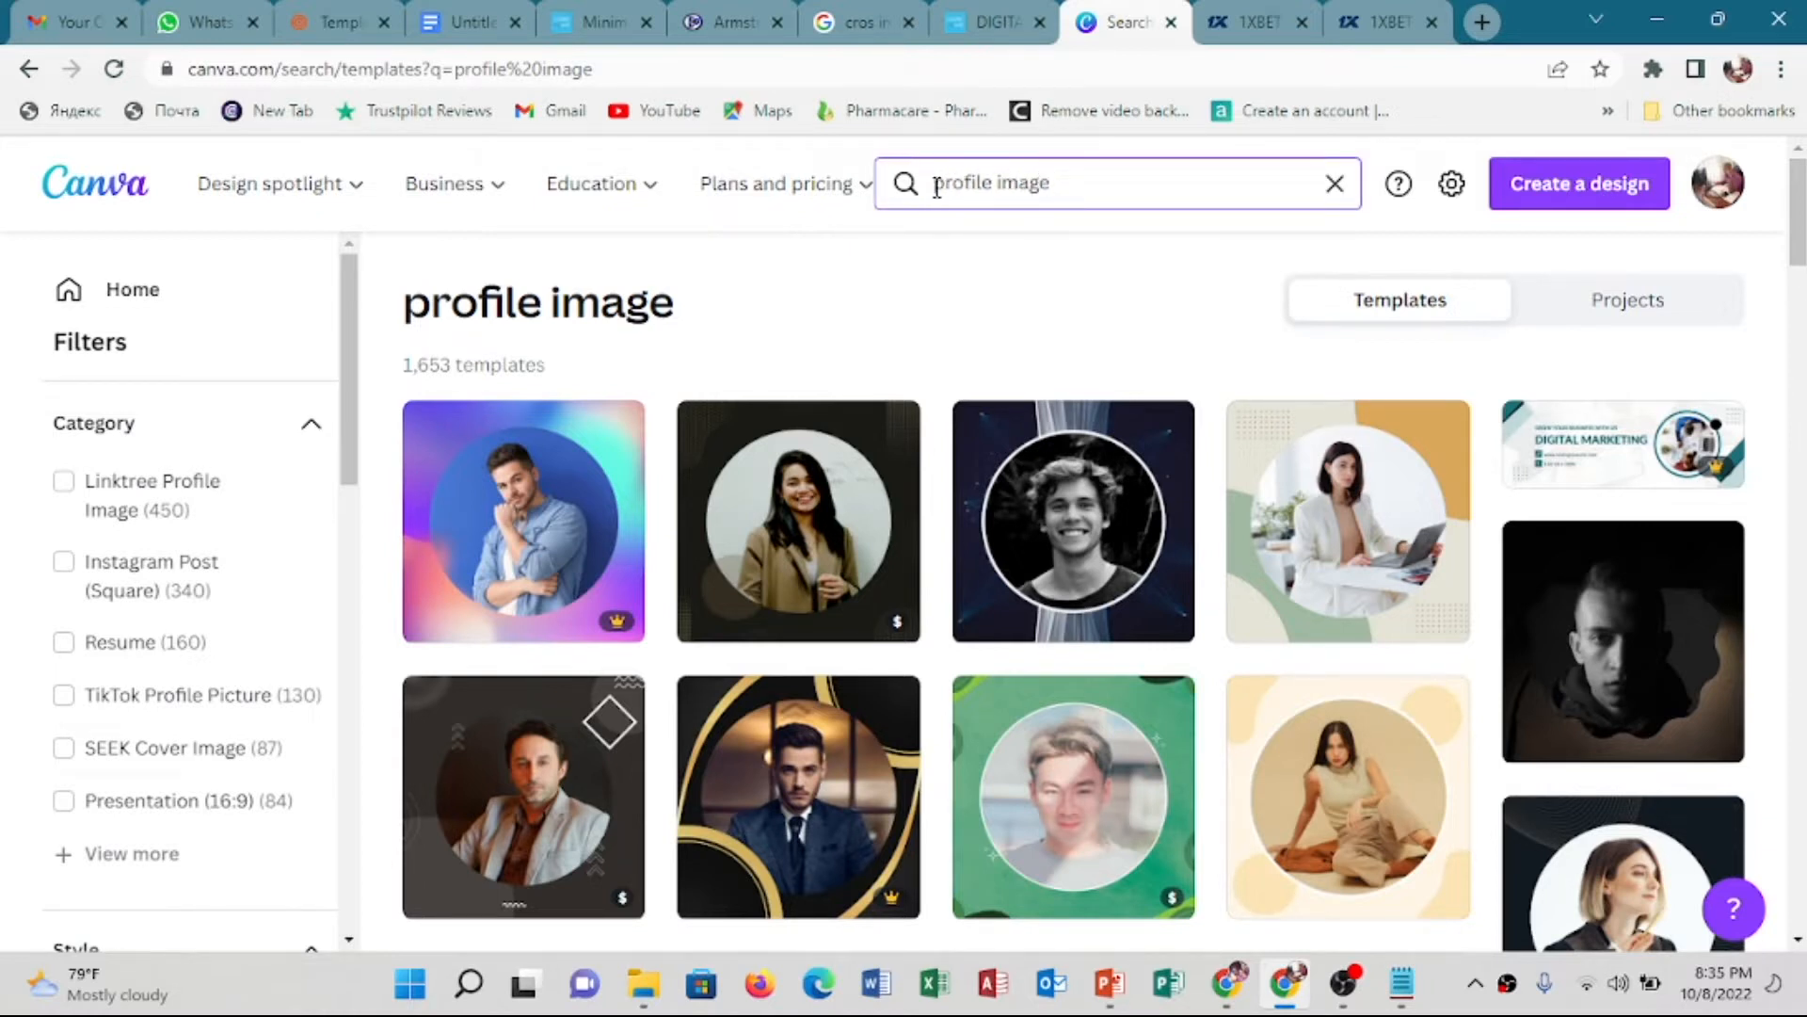
{"action": "left_click", "coordinate": [939, 183]}
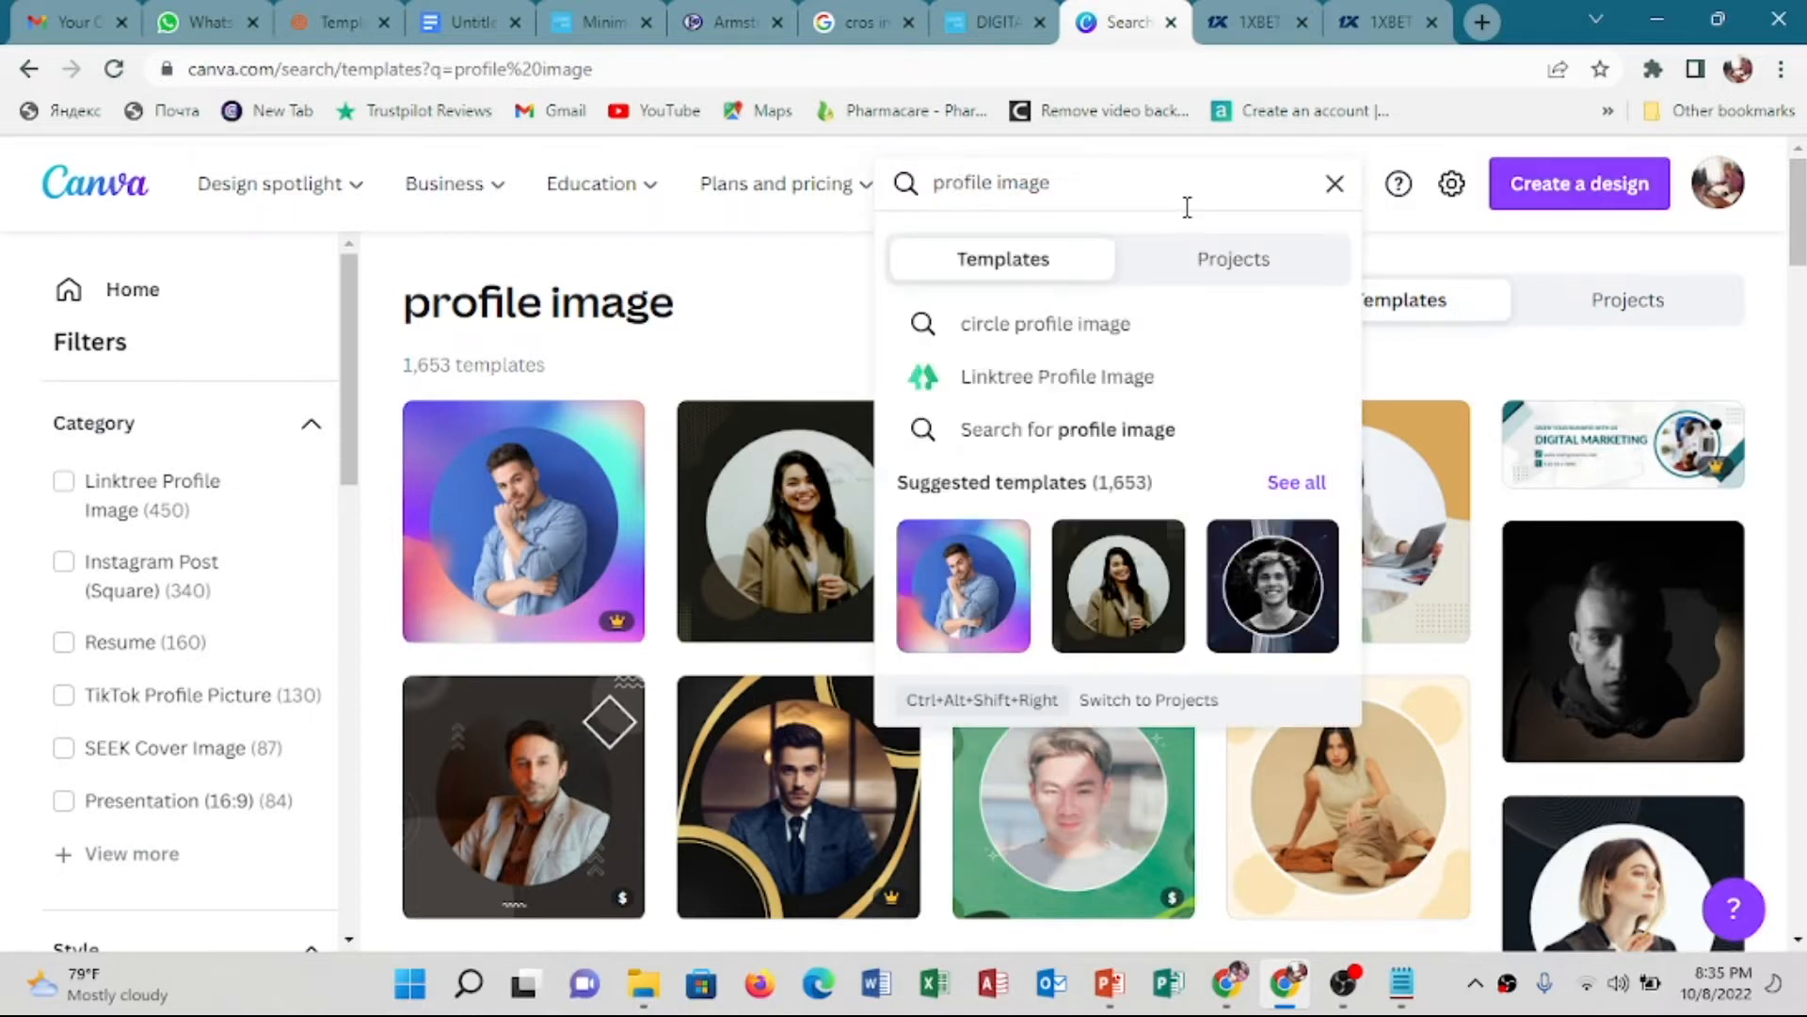
{"action": "type", "text": "f"}
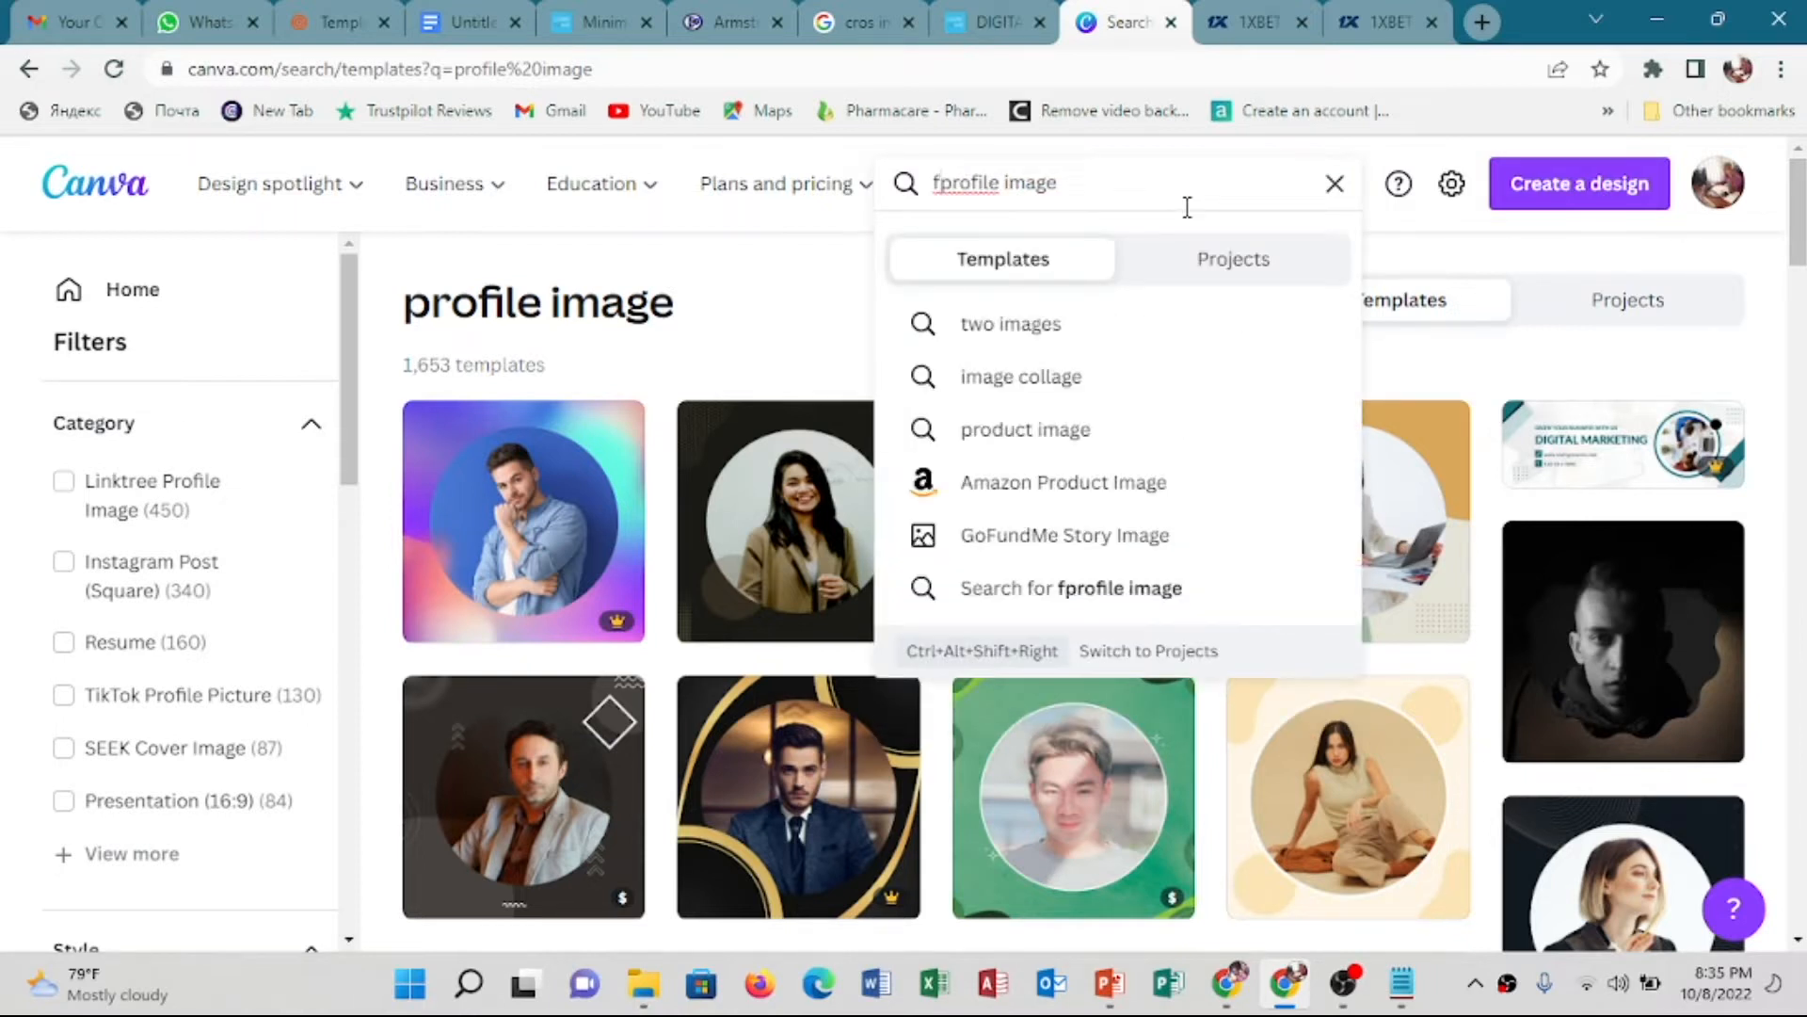
{"action": "type", "text": "REE"}
{"action": "key", "text": "BackSpace"}
{"action": "key", "text": "BackSpace"}
{"action": "key", "text": "BackSpace"}
{"action": "key", "text": "BackSpace"}
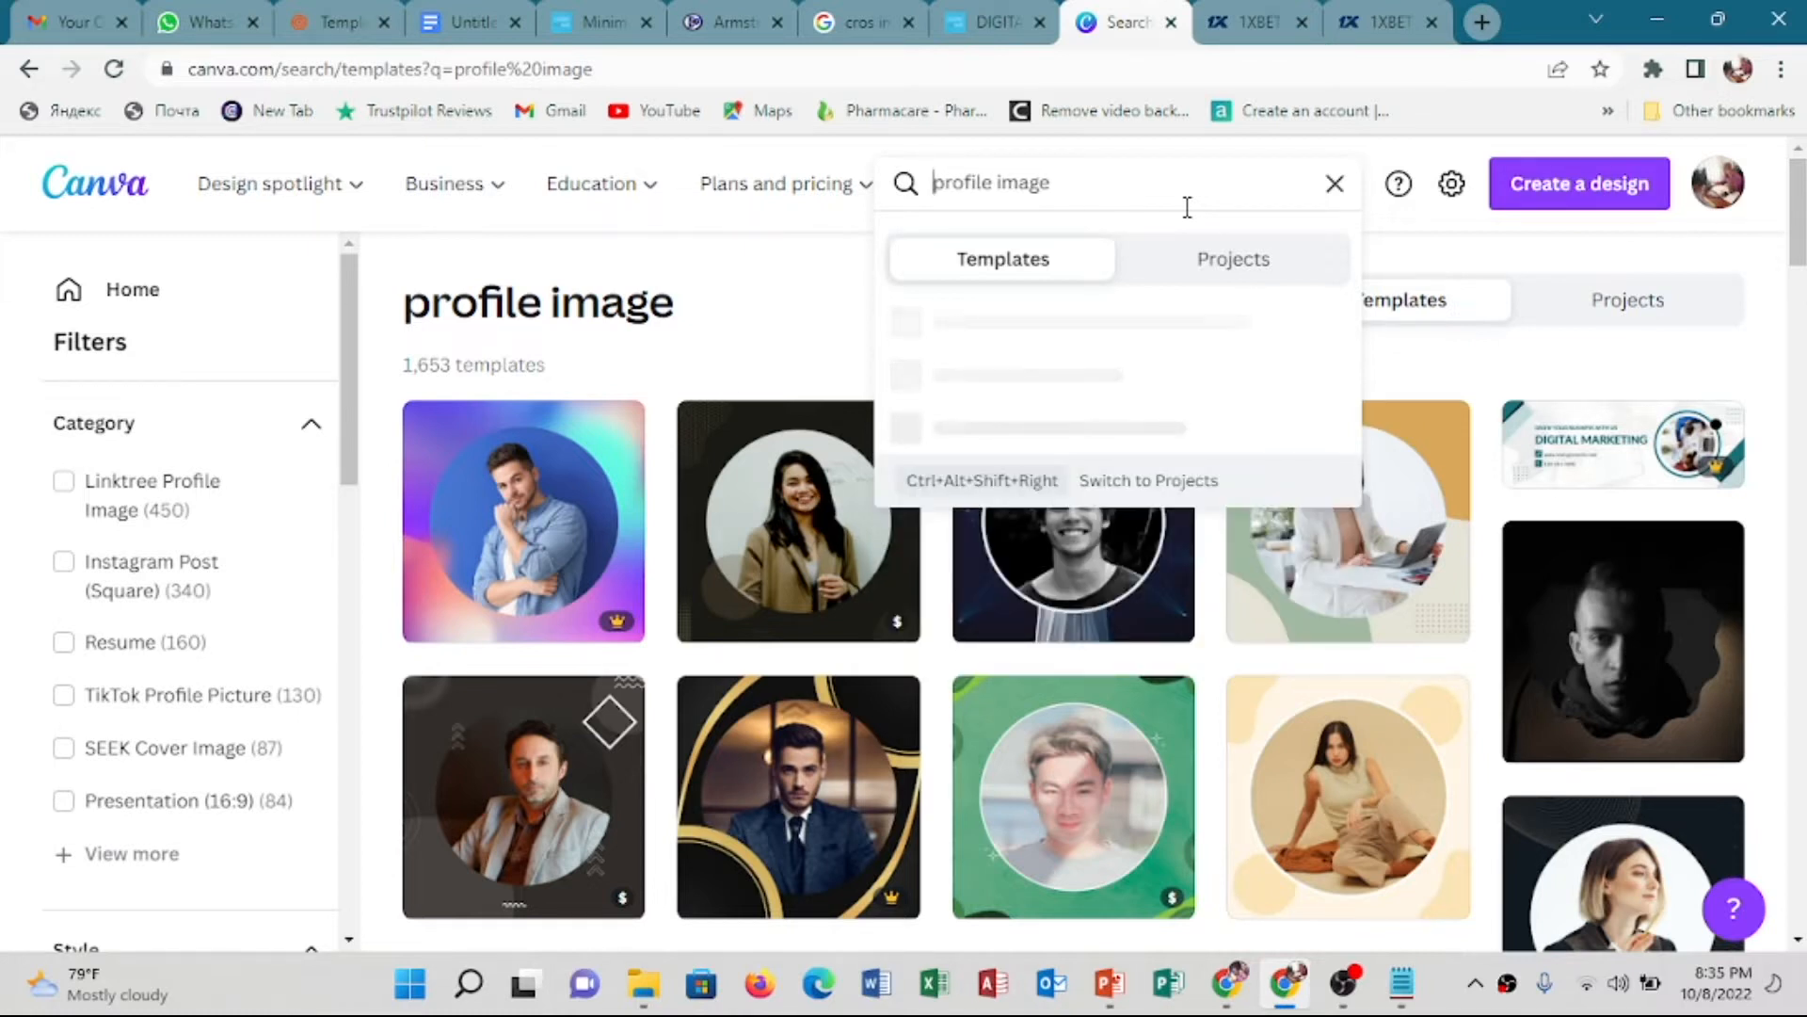
{"action": "type", "text": "free"}
{"action": "key", "text": "Return"}
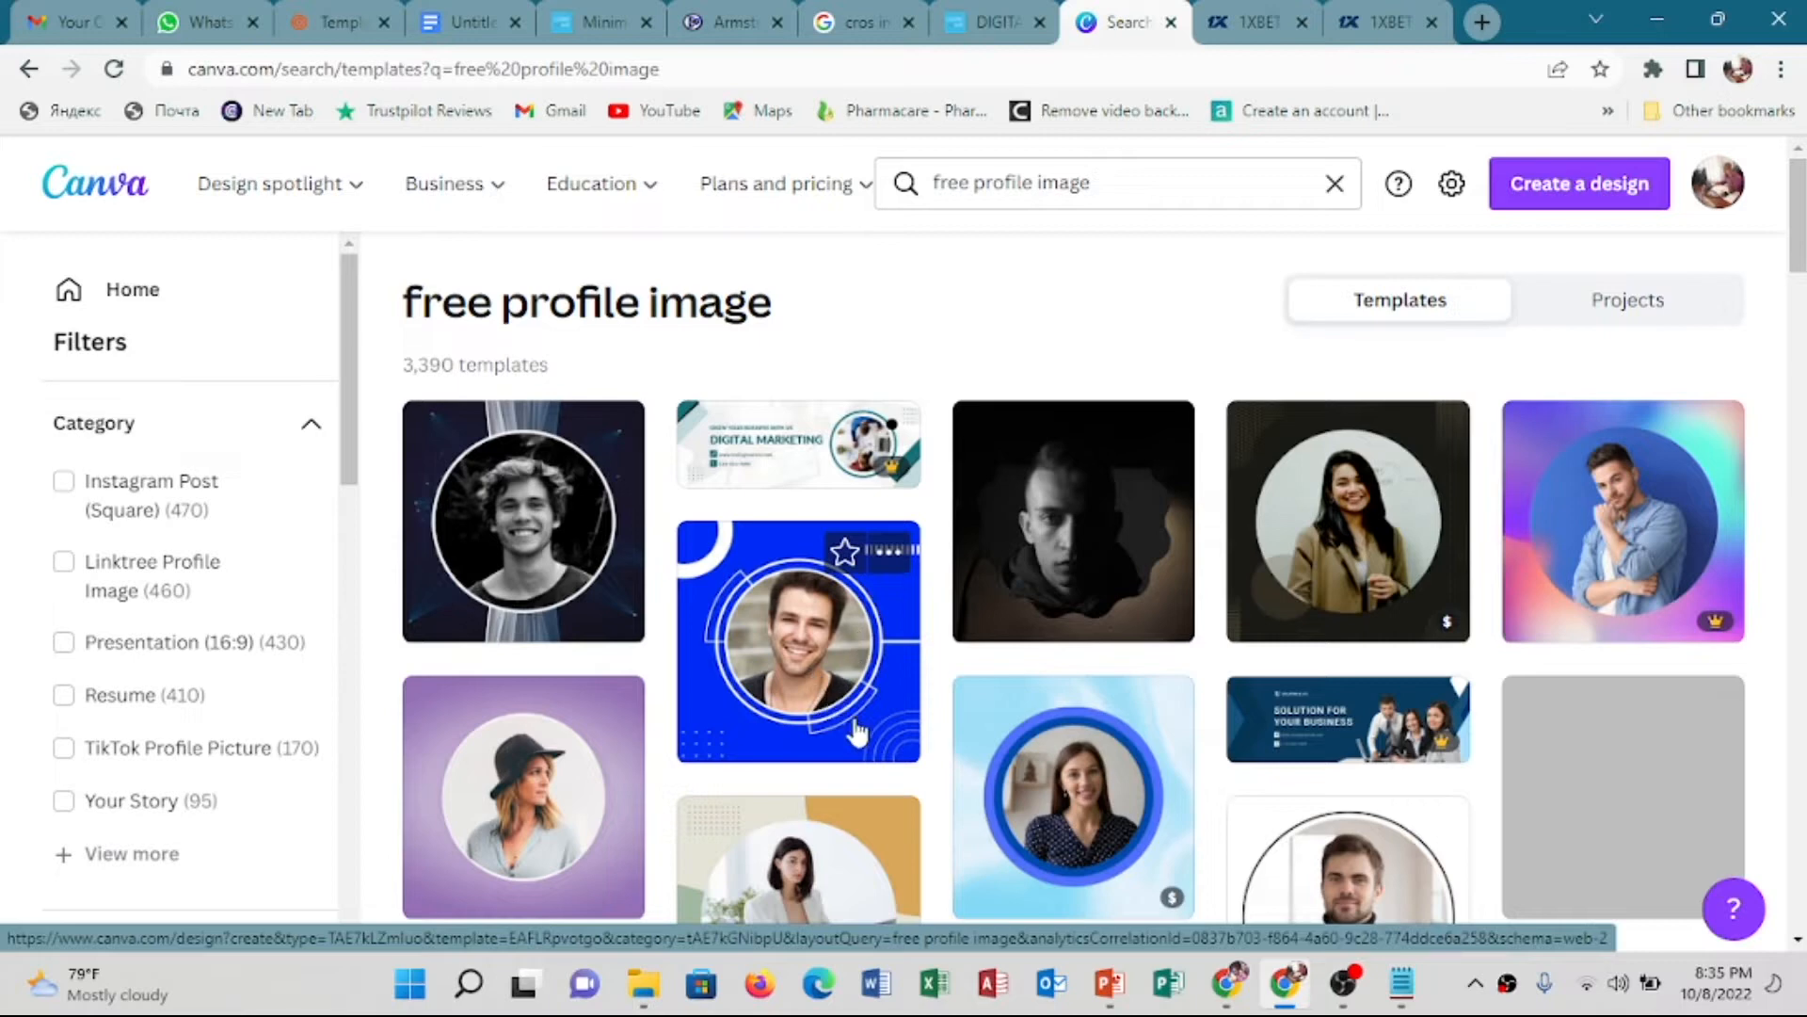
{"action": "scroll", "coordinate": [581, 741], "scroll_direction": "down", "scroll_amount": 3}
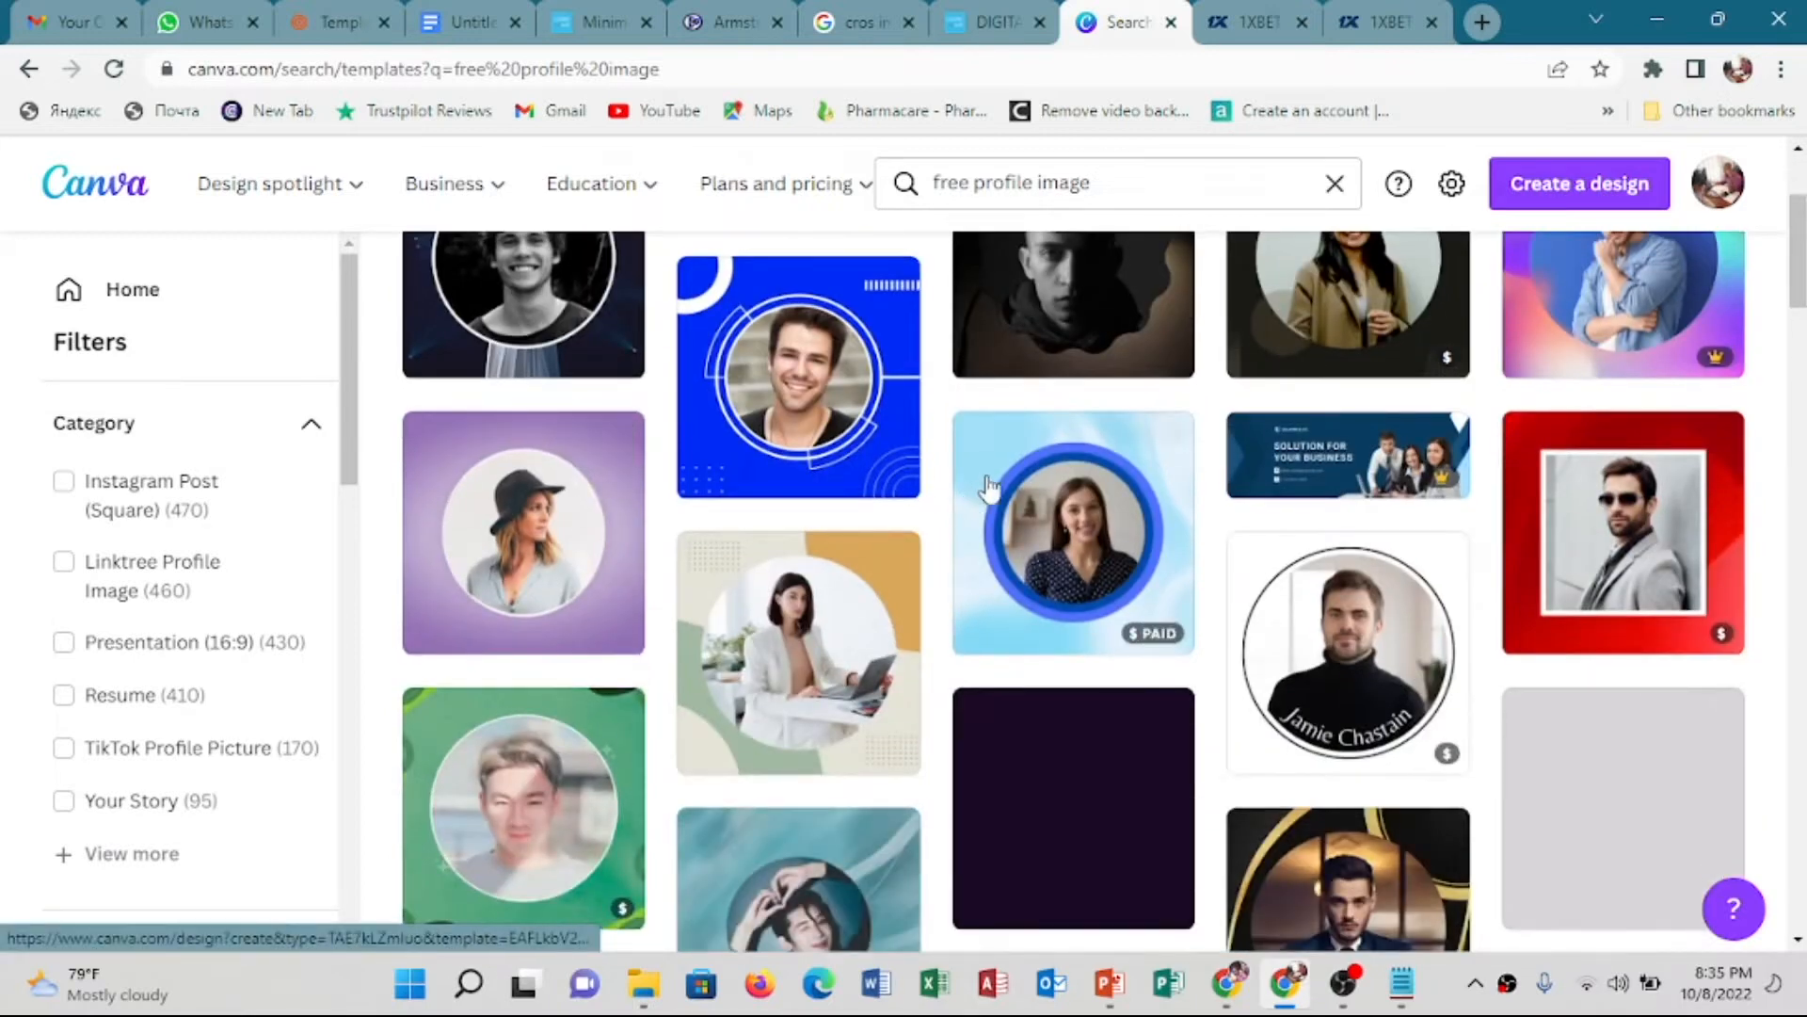
Compare the free profile image designs and open the Blue and White Modern LinkedIn Profile Picture template for editing
{"action": "scroll", "coordinate": [998, 461], "scroll_direction": "up", "scroll_amount": 3}
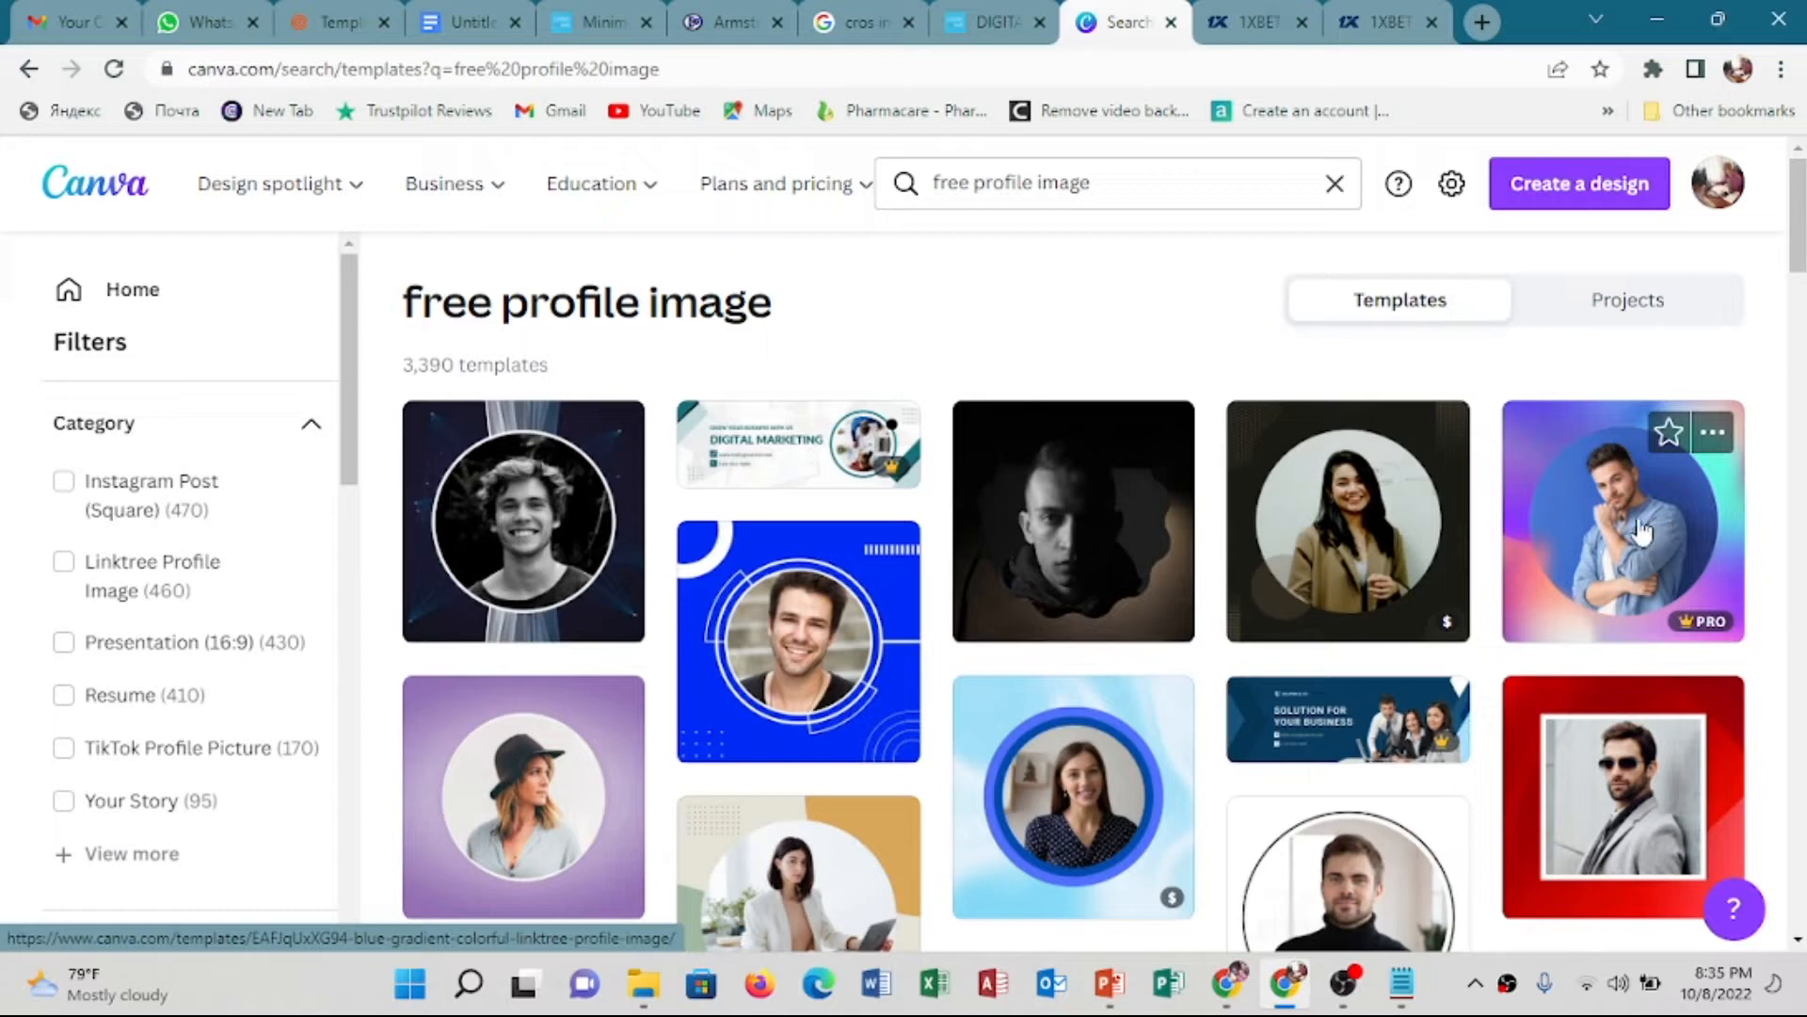
{"action": "scroll", "coordinate": [1459, 640], "scroll_direction": "down", "scroll_amount": 4}
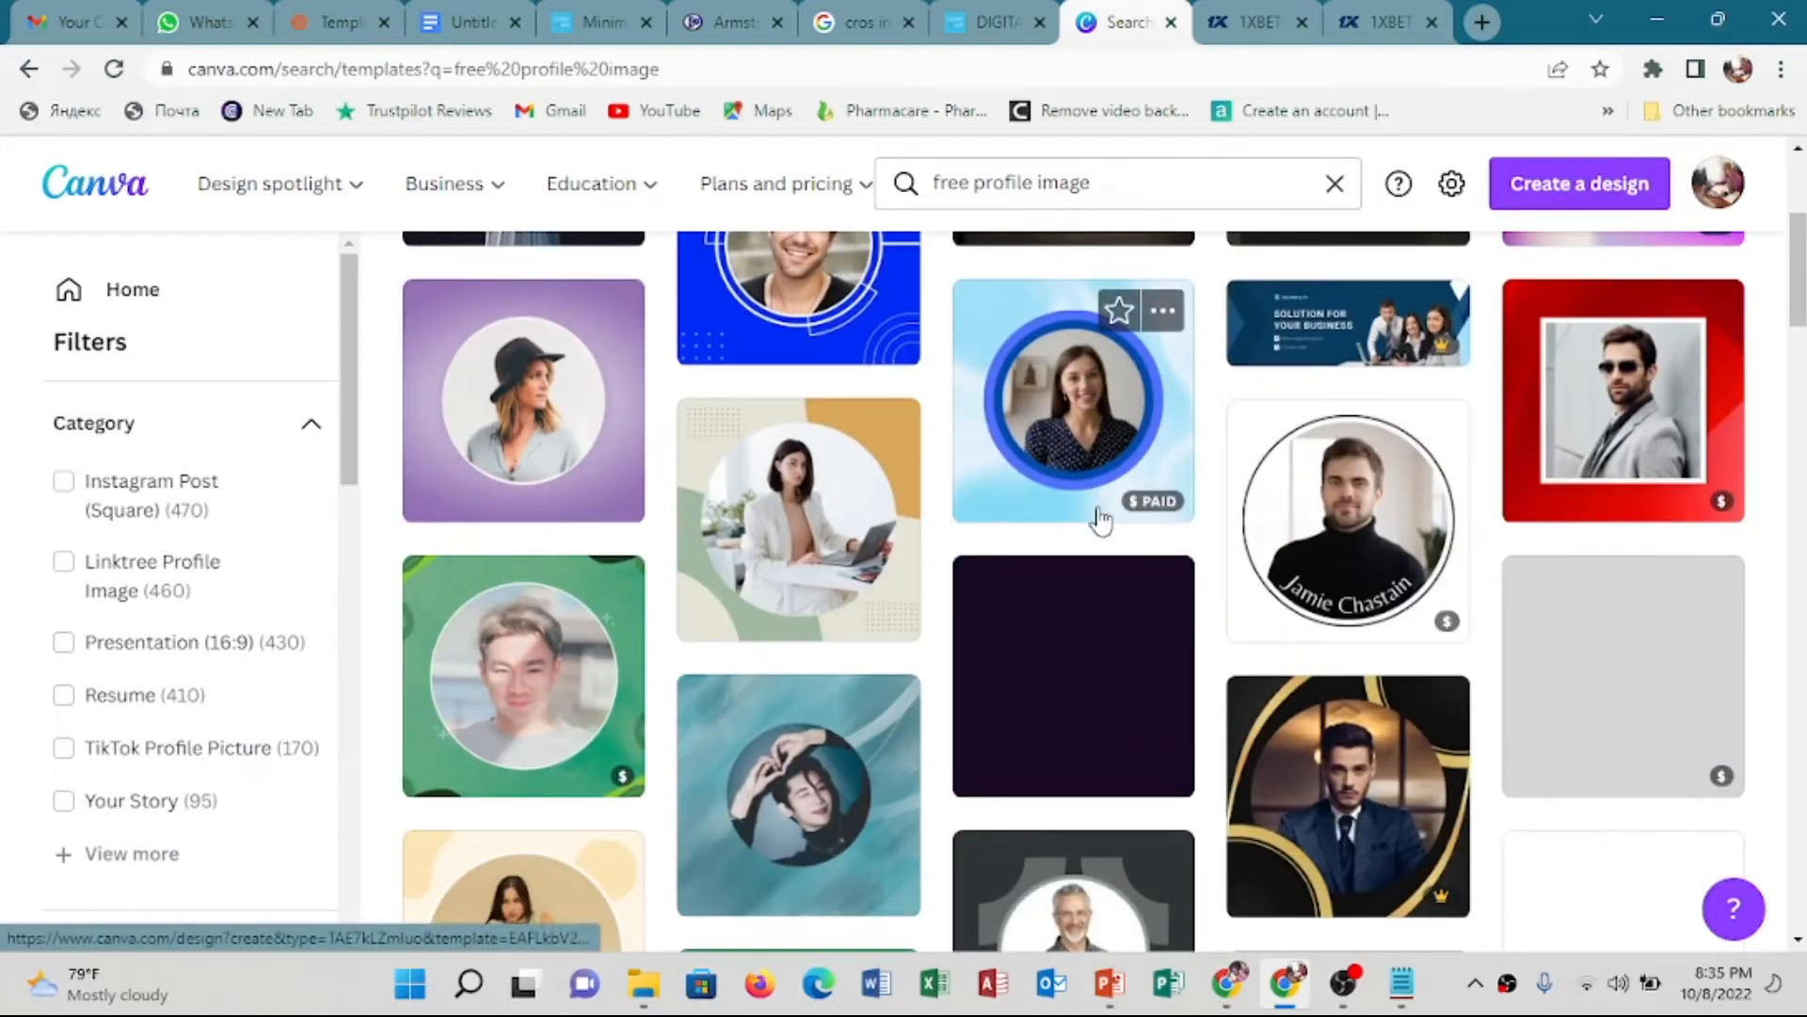
{"action": "scroll", "coordinate": [1035, 546], "scroll_direction": "down", "scroll_amount": 3}
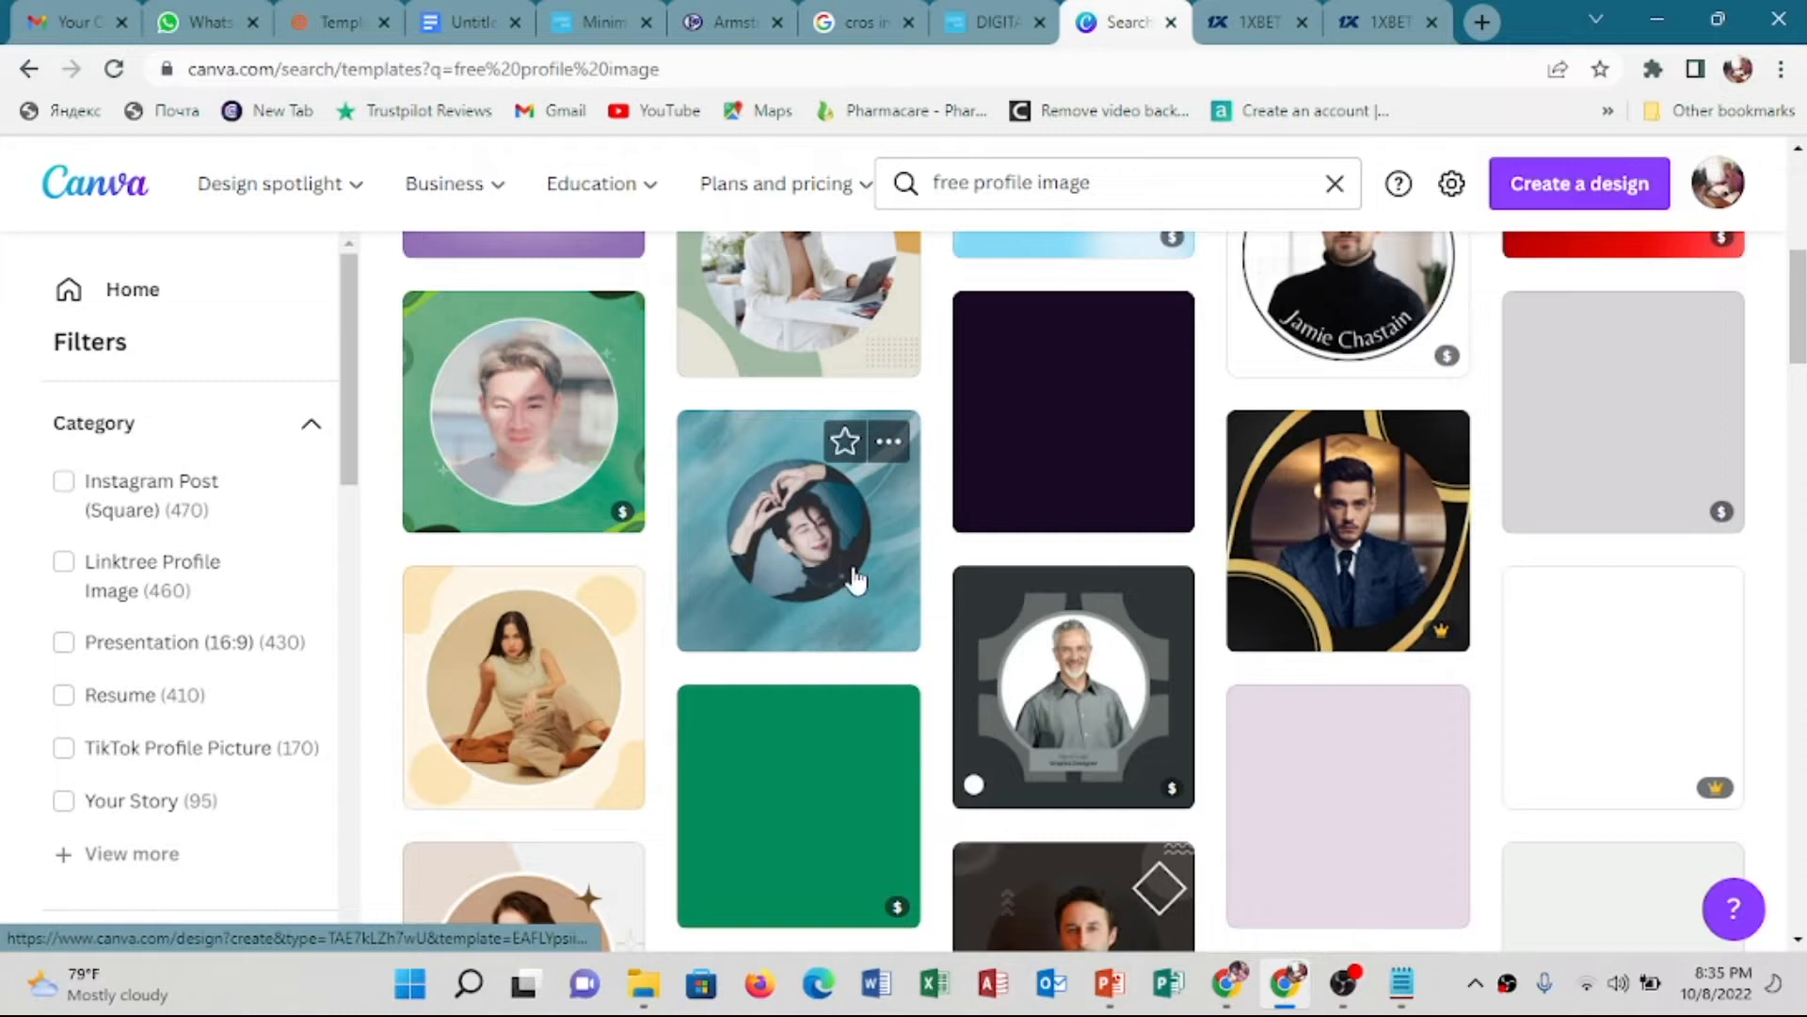
{"action": "scroll", "coordinate": [770, 574], "scroll_direction": "down", "scroll_amount": 3}
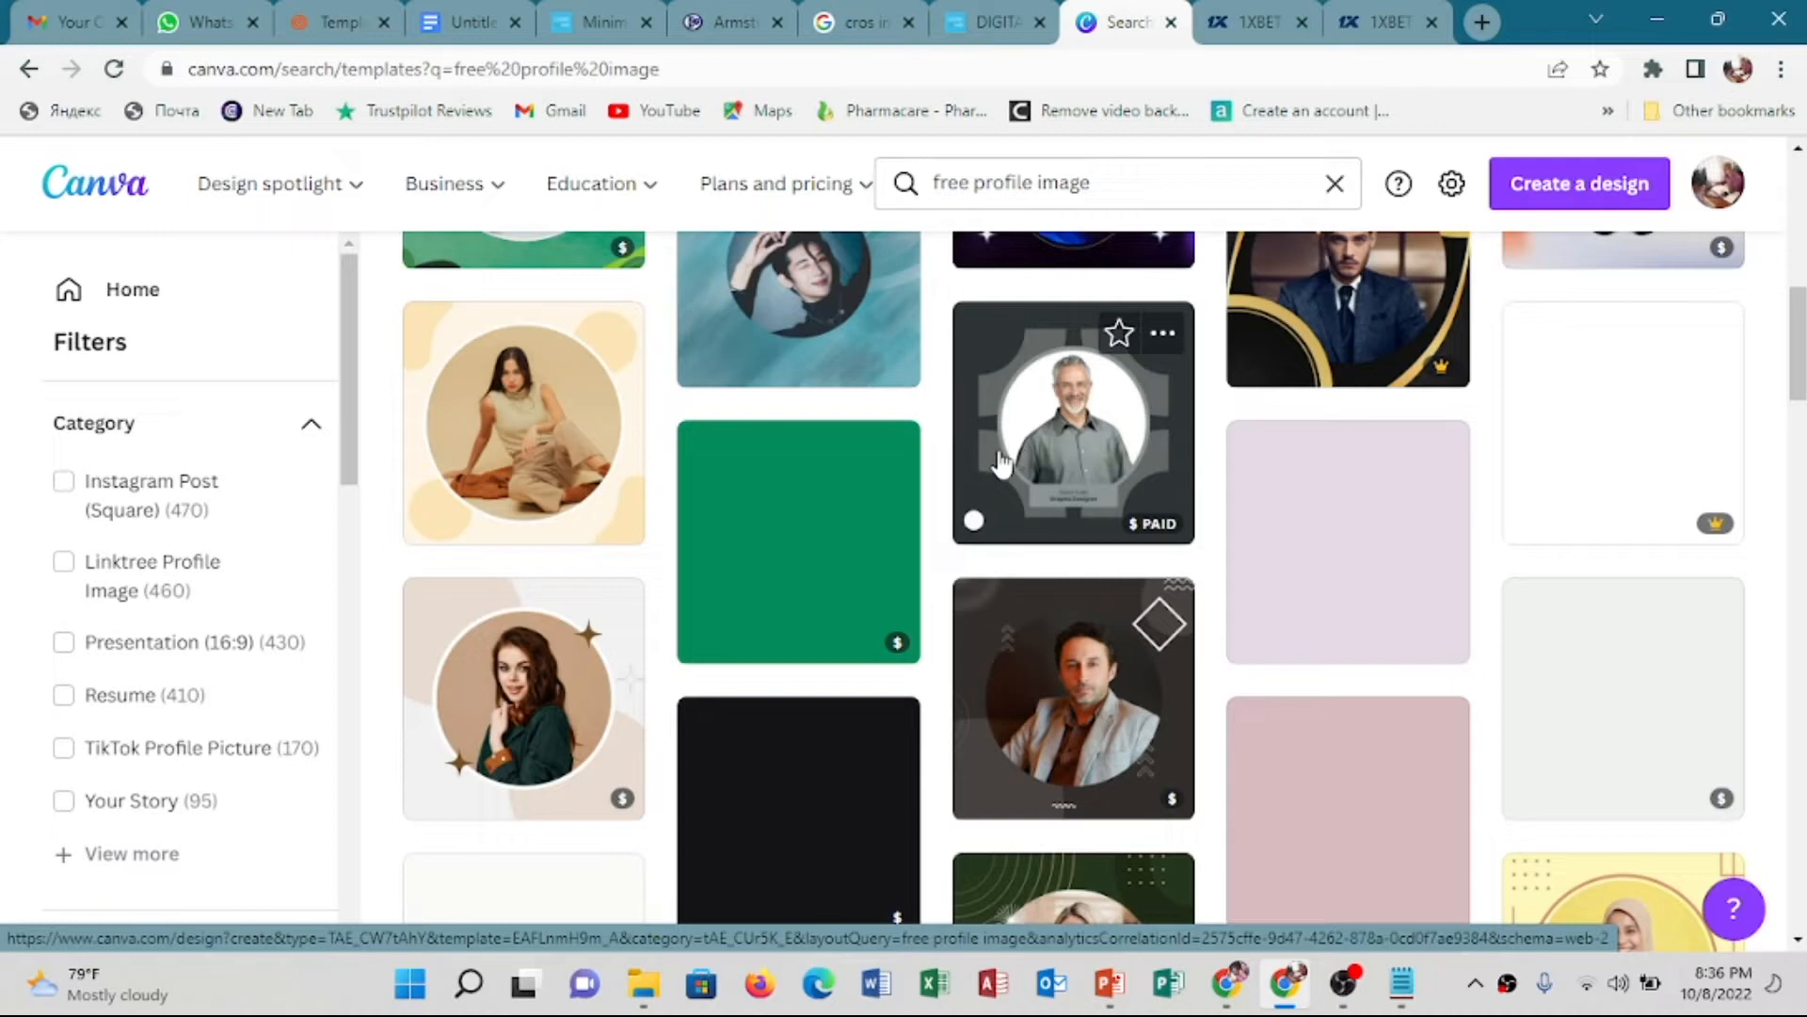
{"action": "scroll", "coordinate": [1001, 462], "scroll_direction": "up", "scroll_amount": 5}
{"action": "scroll", "coordinate": [1001, 461], "scroll_direction": "up", "scroll_amount": 2}
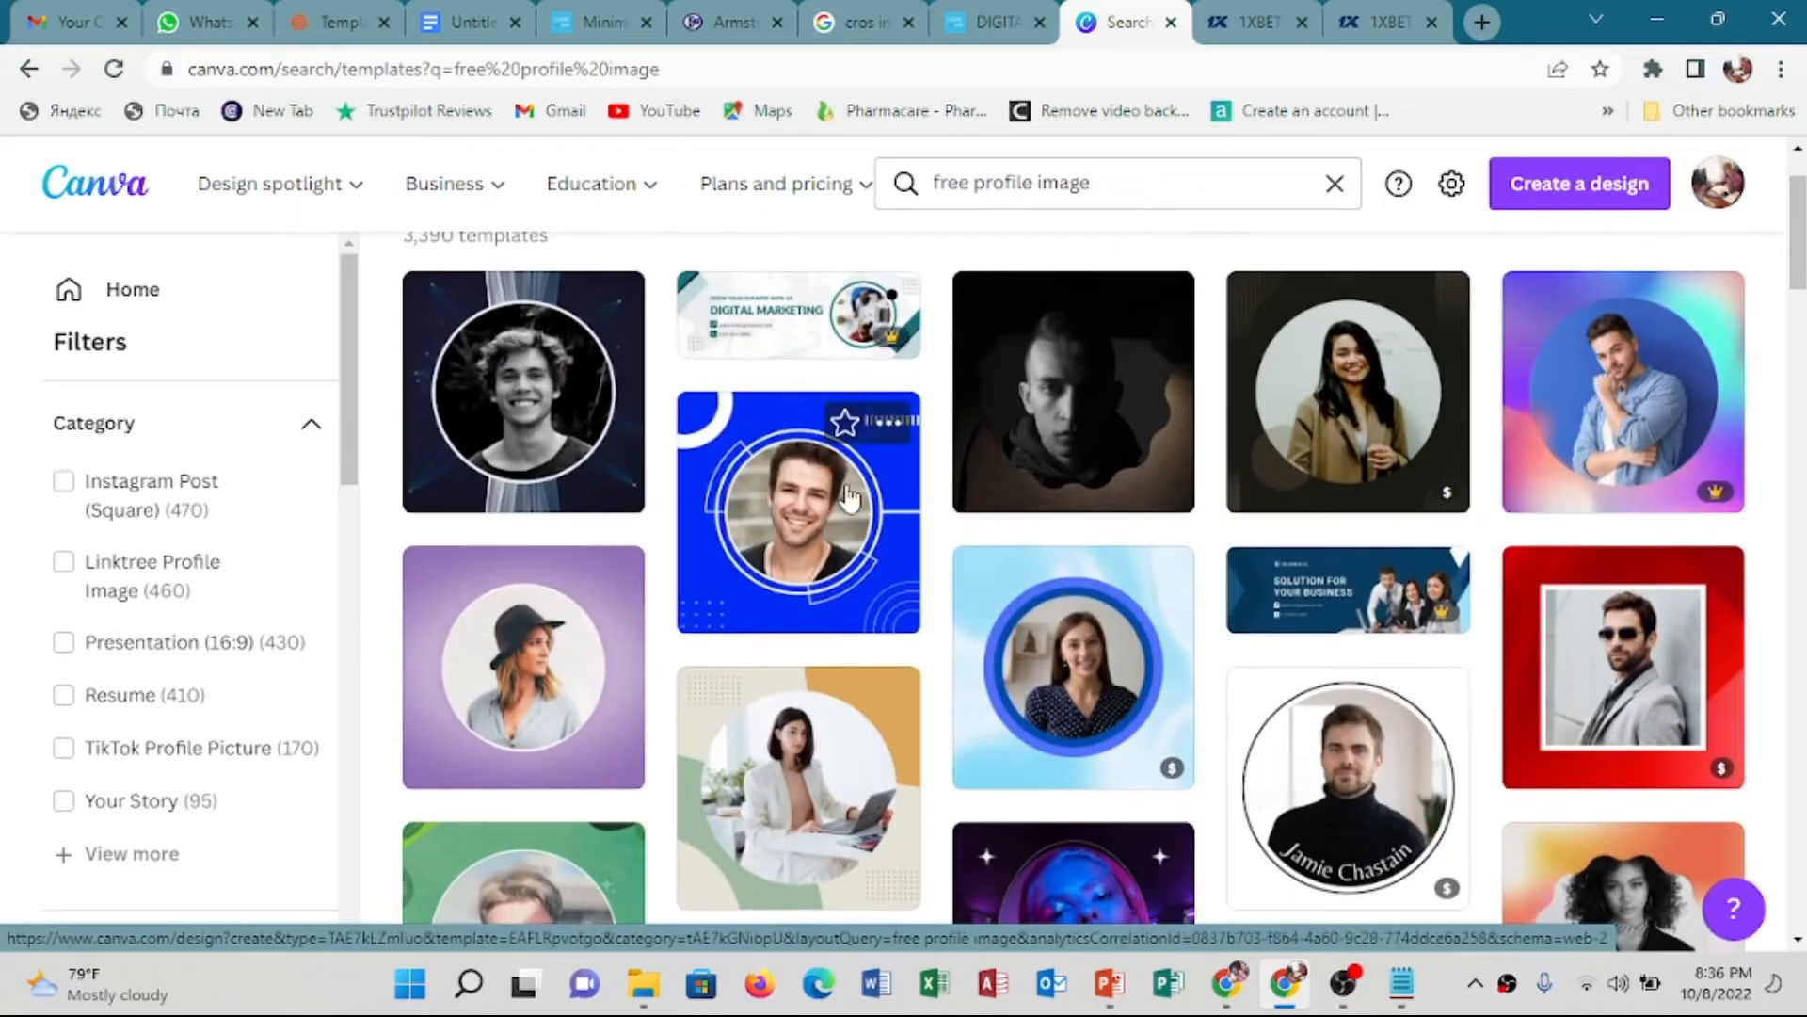
{"action": "left_click", "coordinate": [817, 536]}
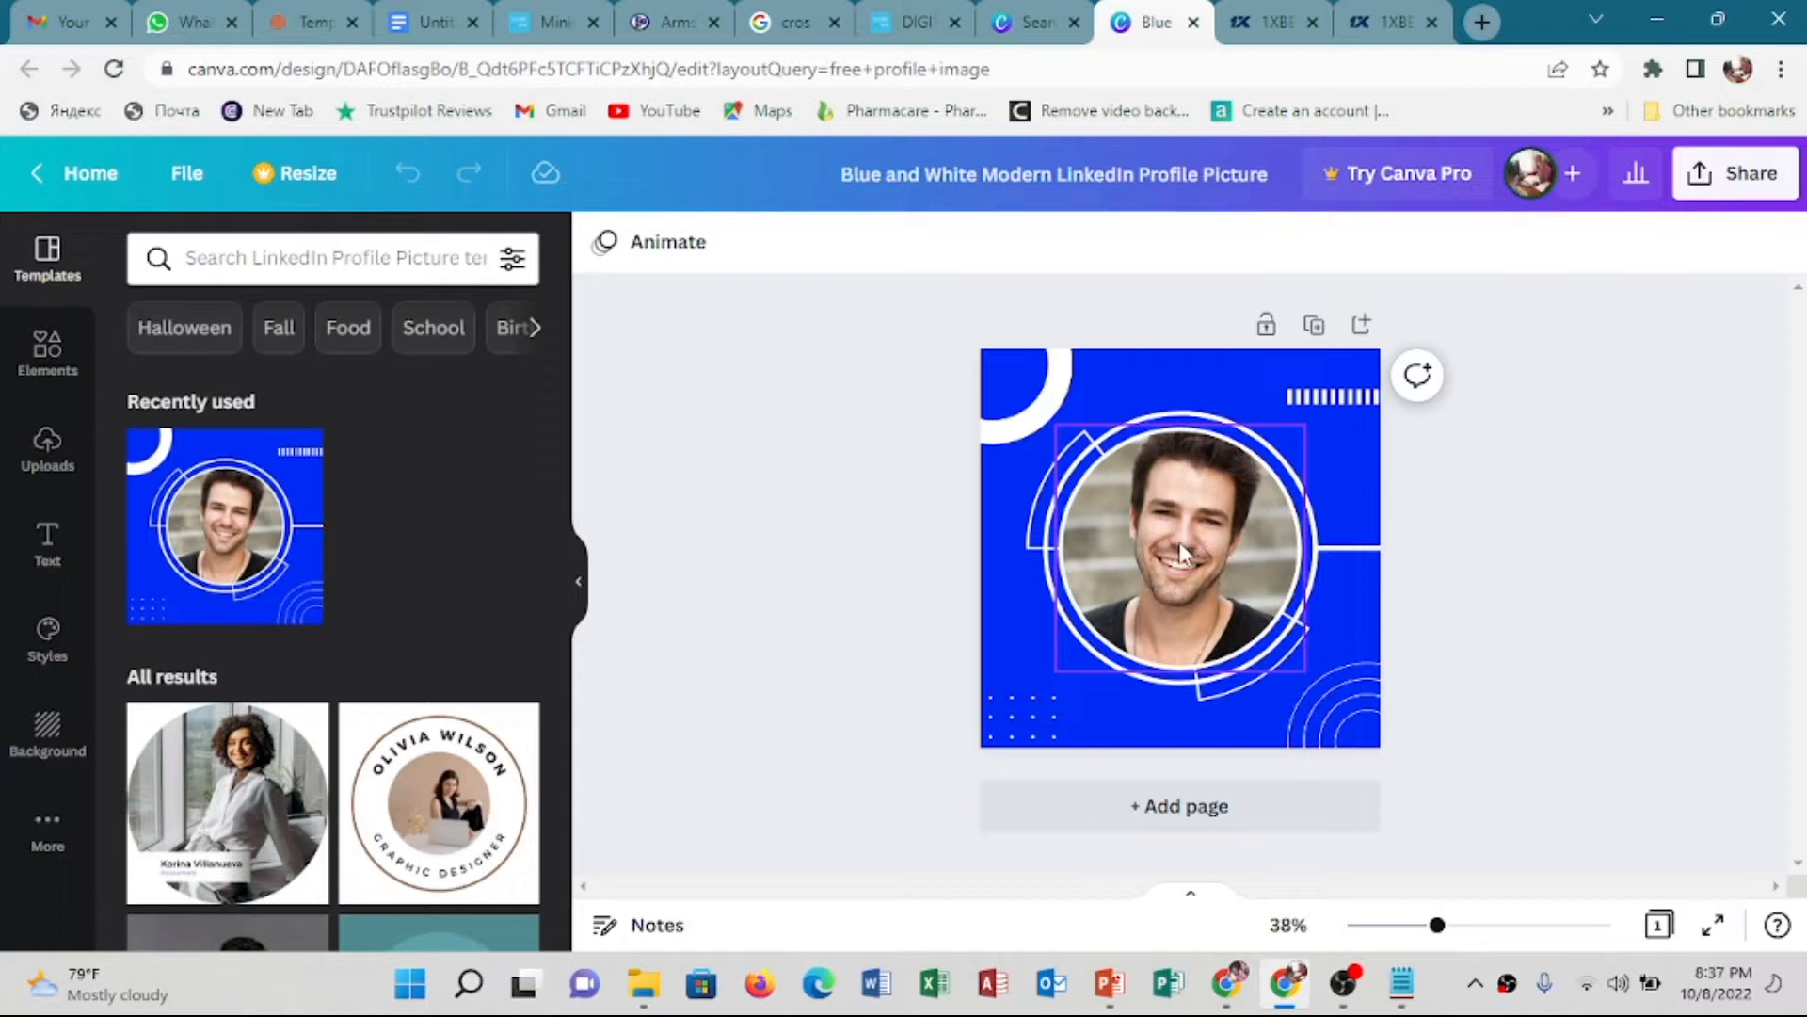
Delete the placeholder portrait from the circular frame and bring up the previously uploaded images
{"action": "left_click", "coordinate": [1141, 551]}
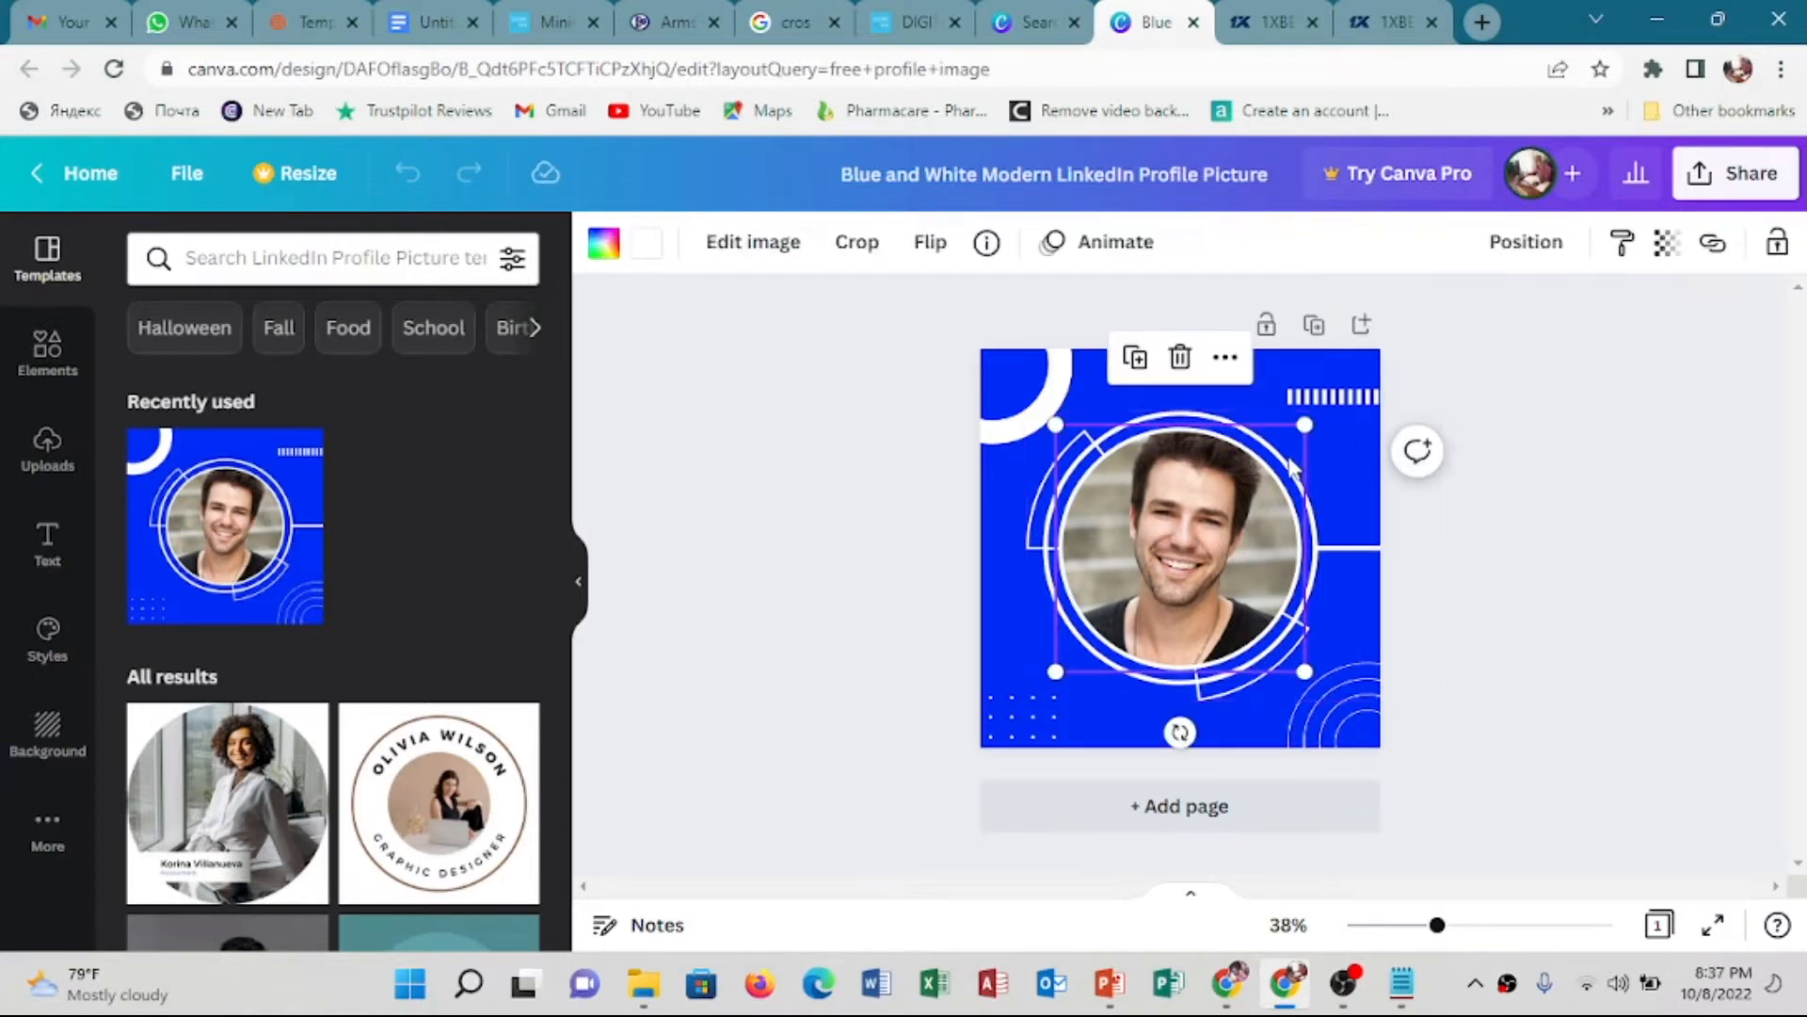
{"action": "left_click", "coordinate": [1225, 358]}
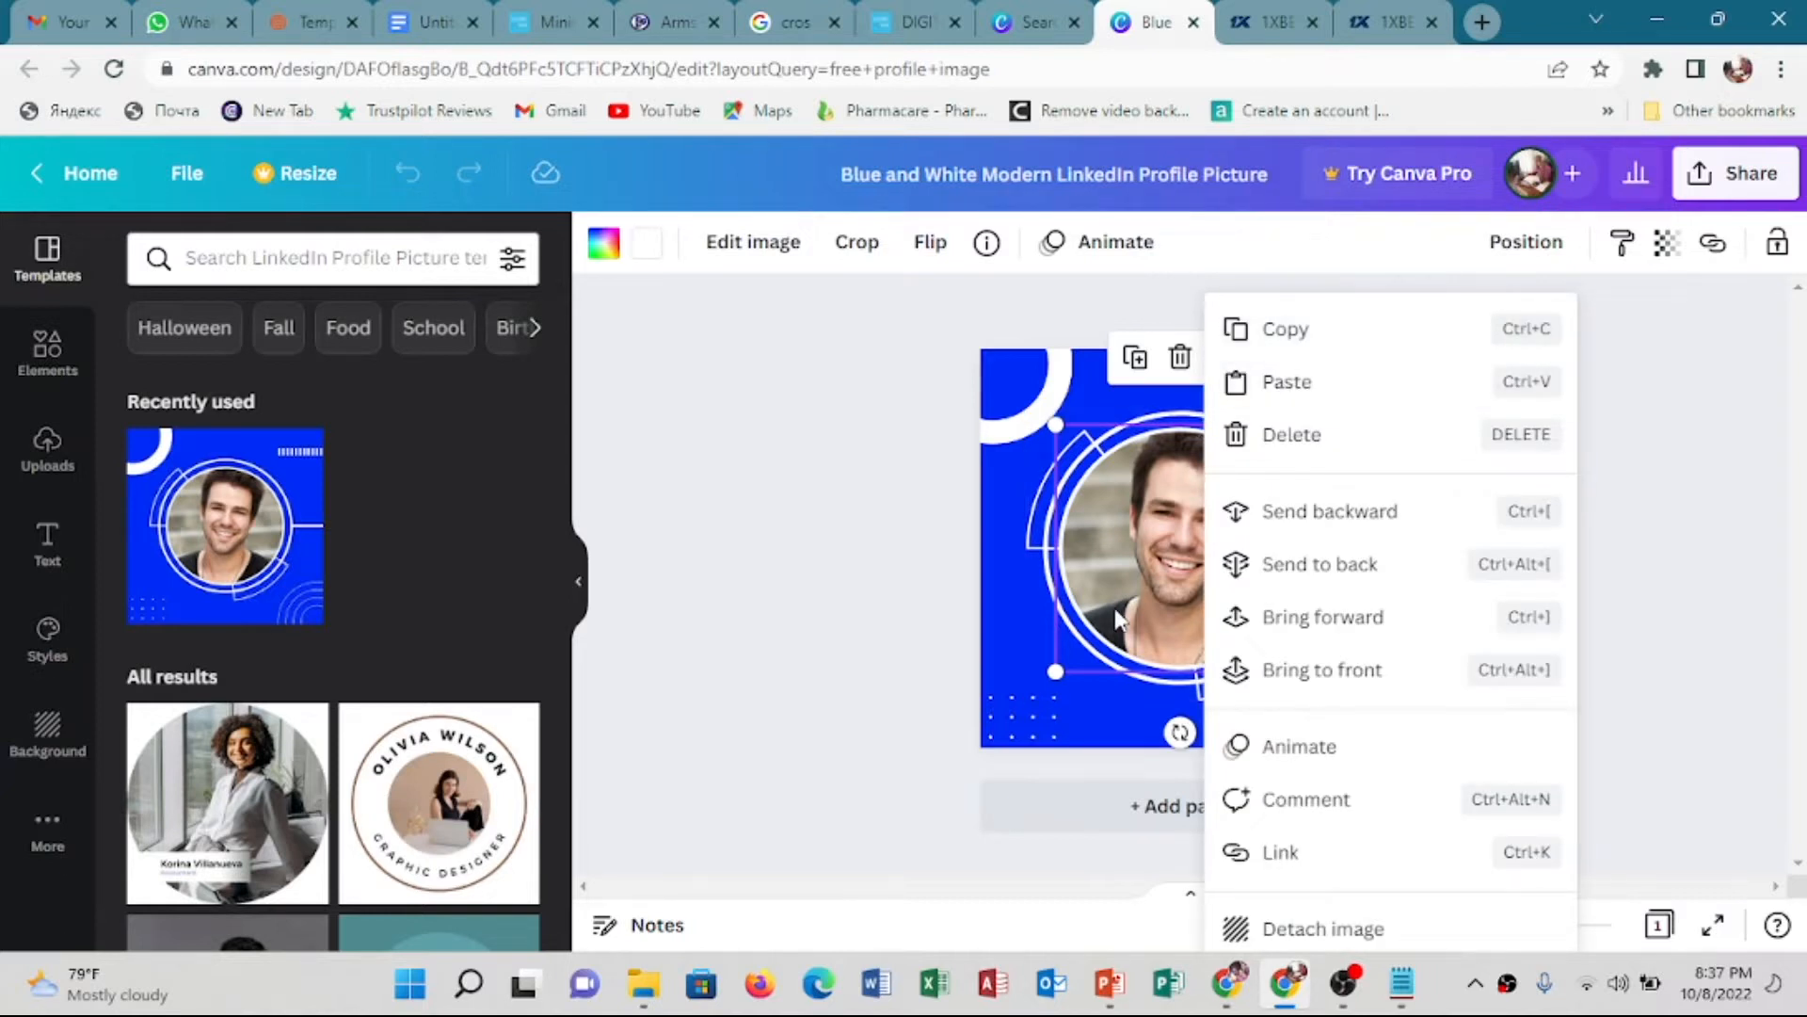
{"action": "left_click", "coordinate": [1129, 545]}
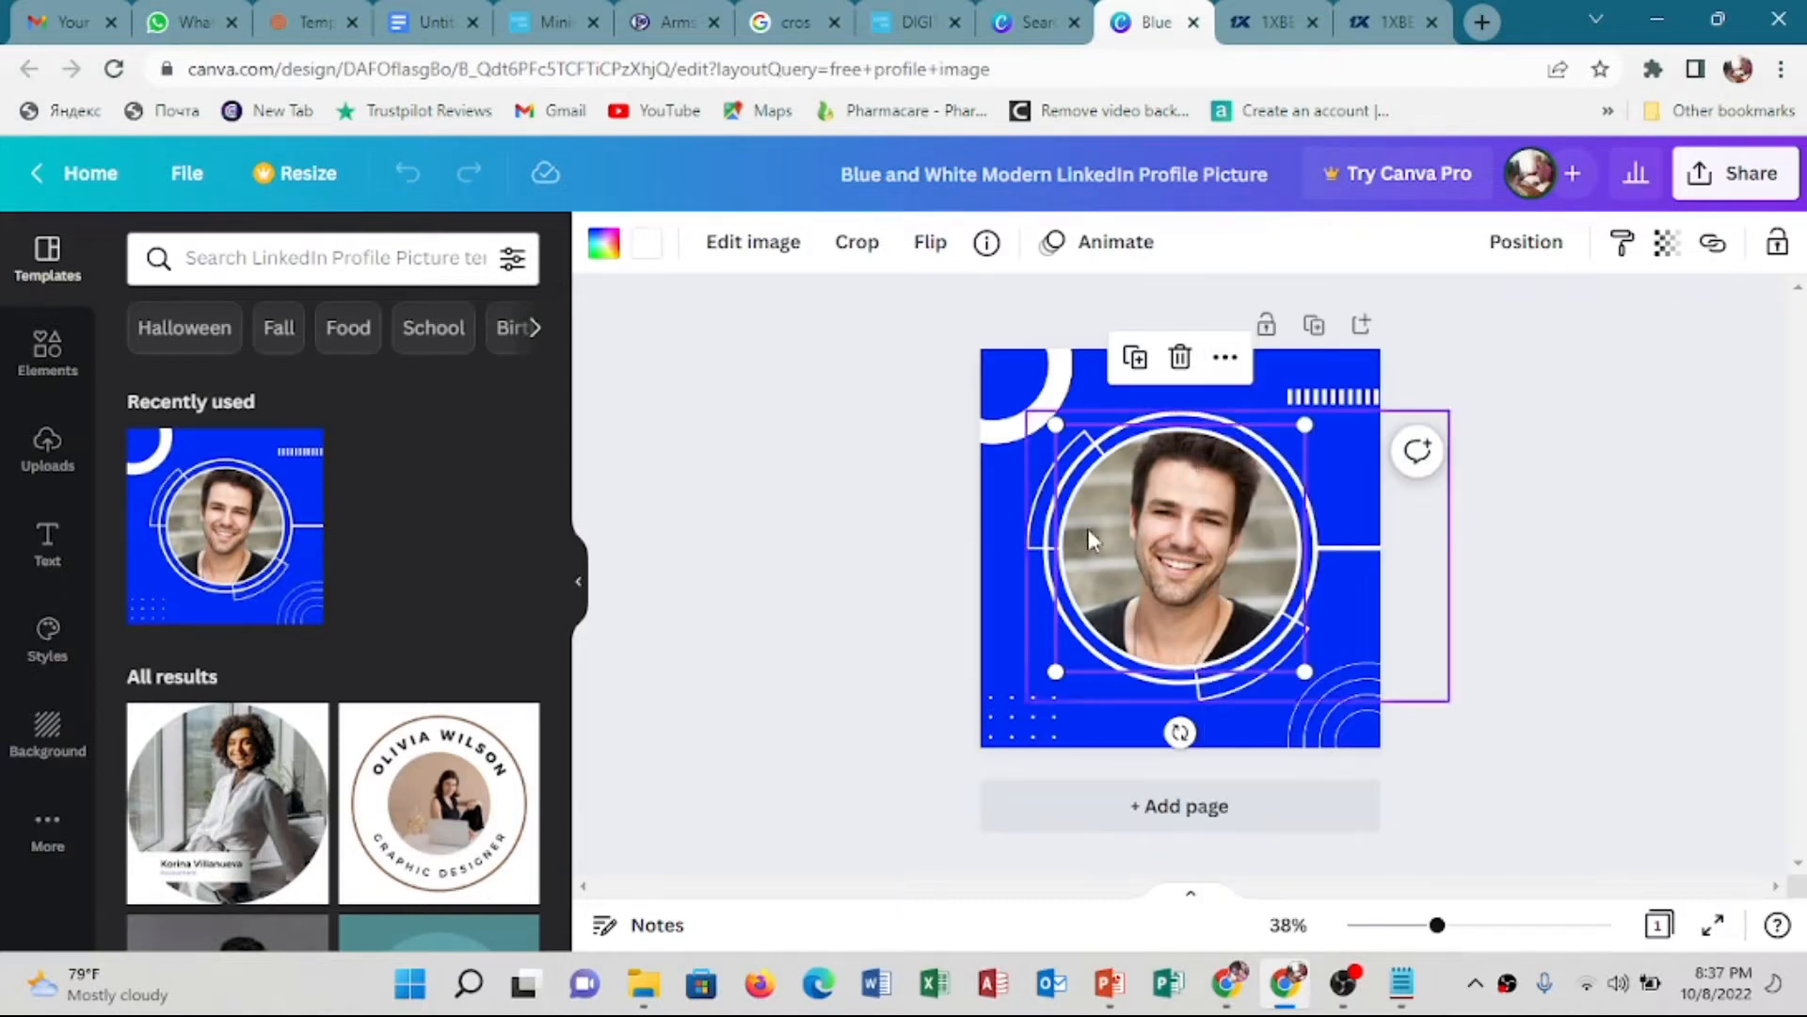
{"action": "left_click_drag", "start_coordinate": [1156, 518], "coordinate": [1161, 514]}
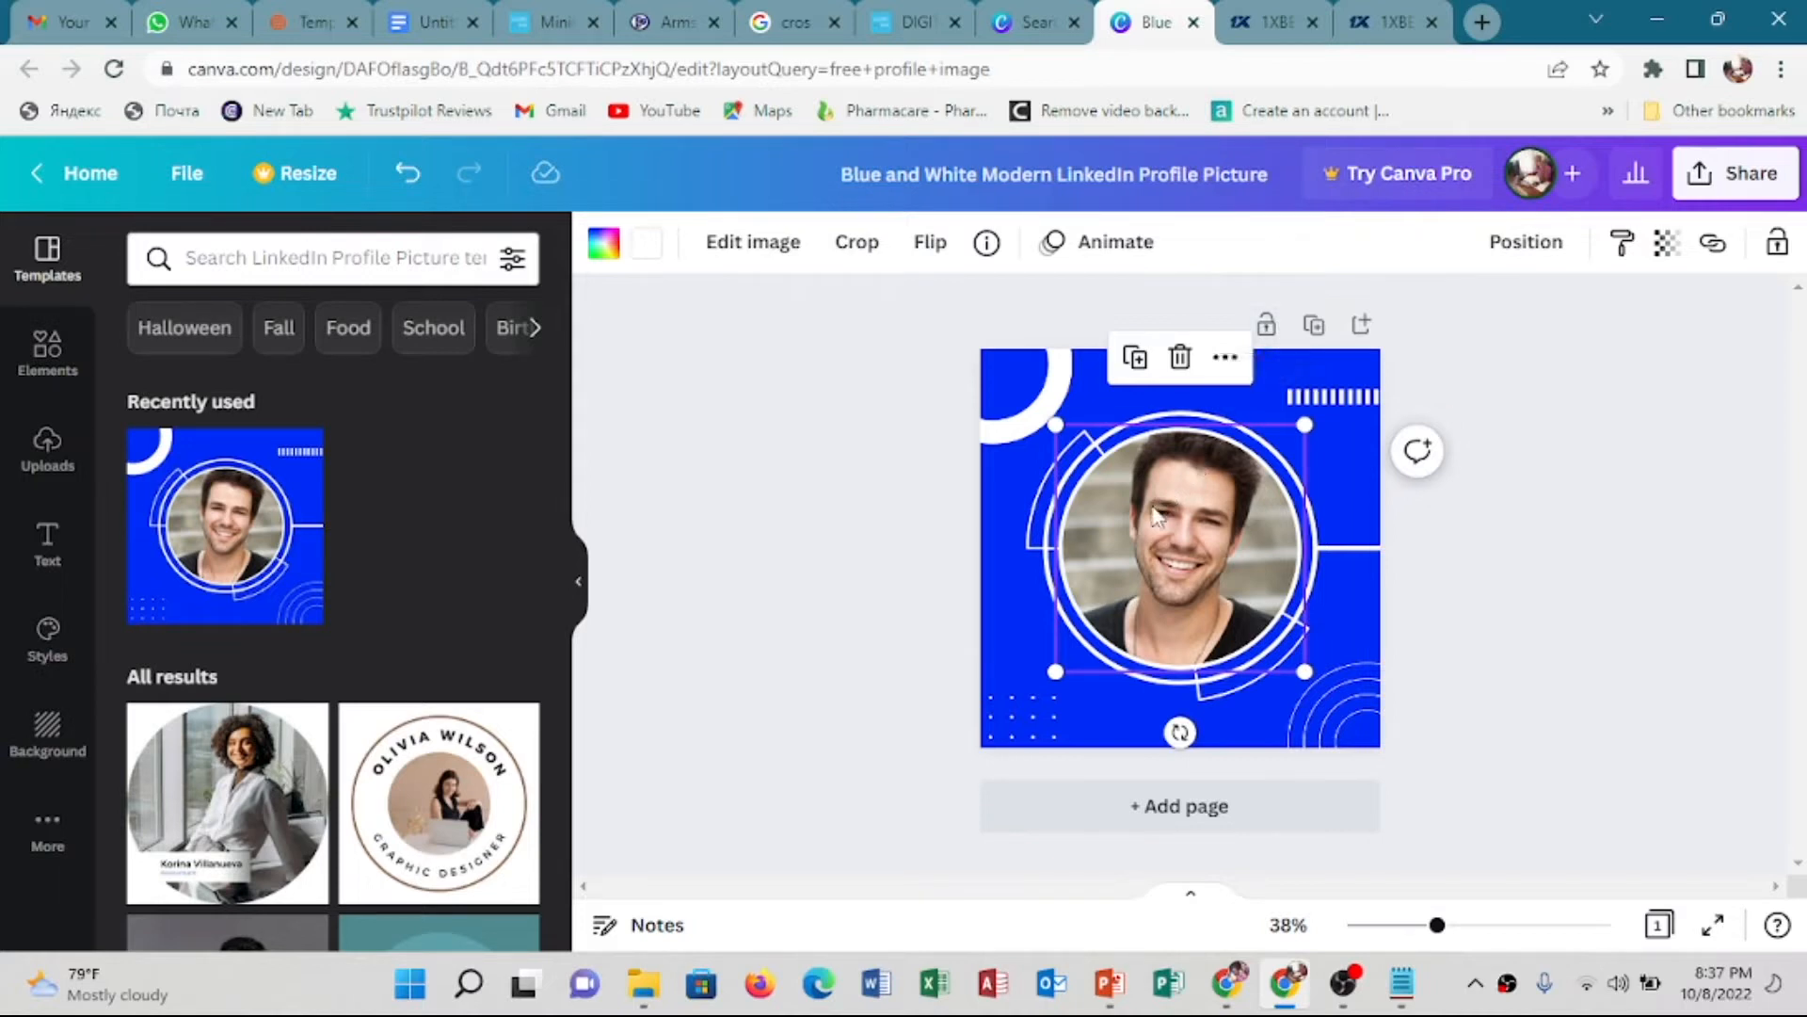
{"action": "key", "text": "Delete"}
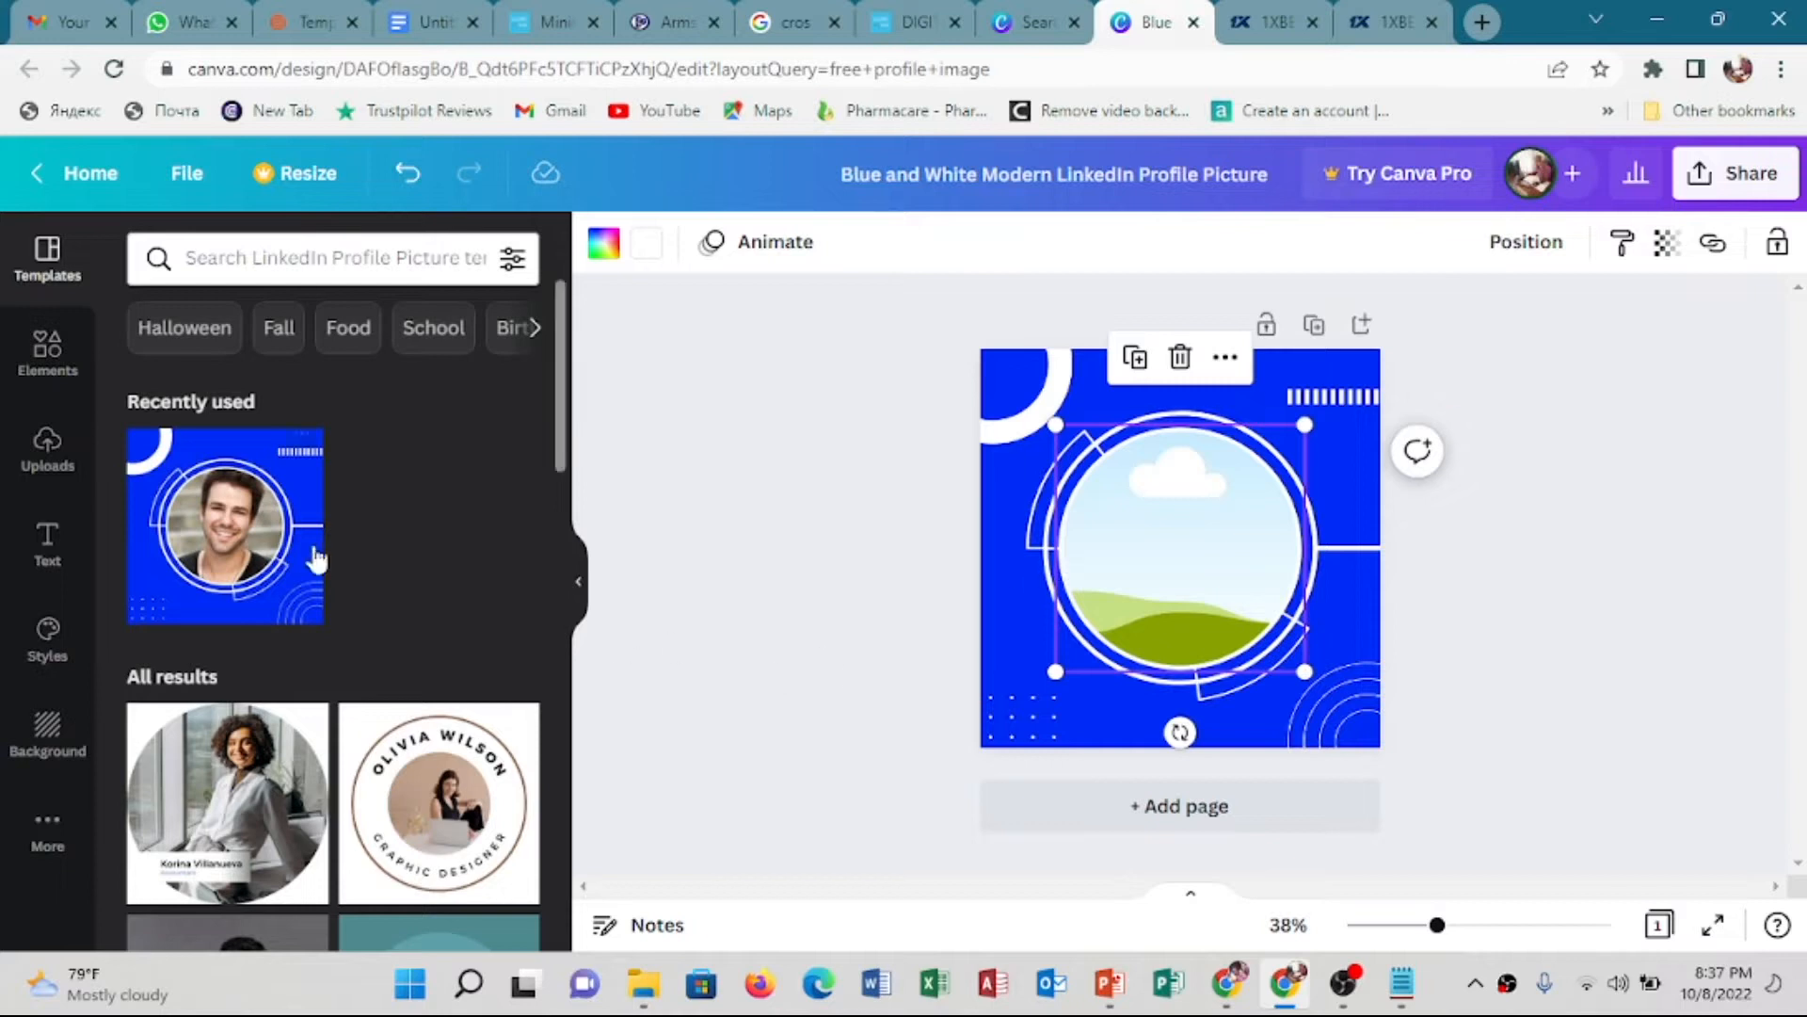
{"action": "left_click", "coordinate": [40, 449]}
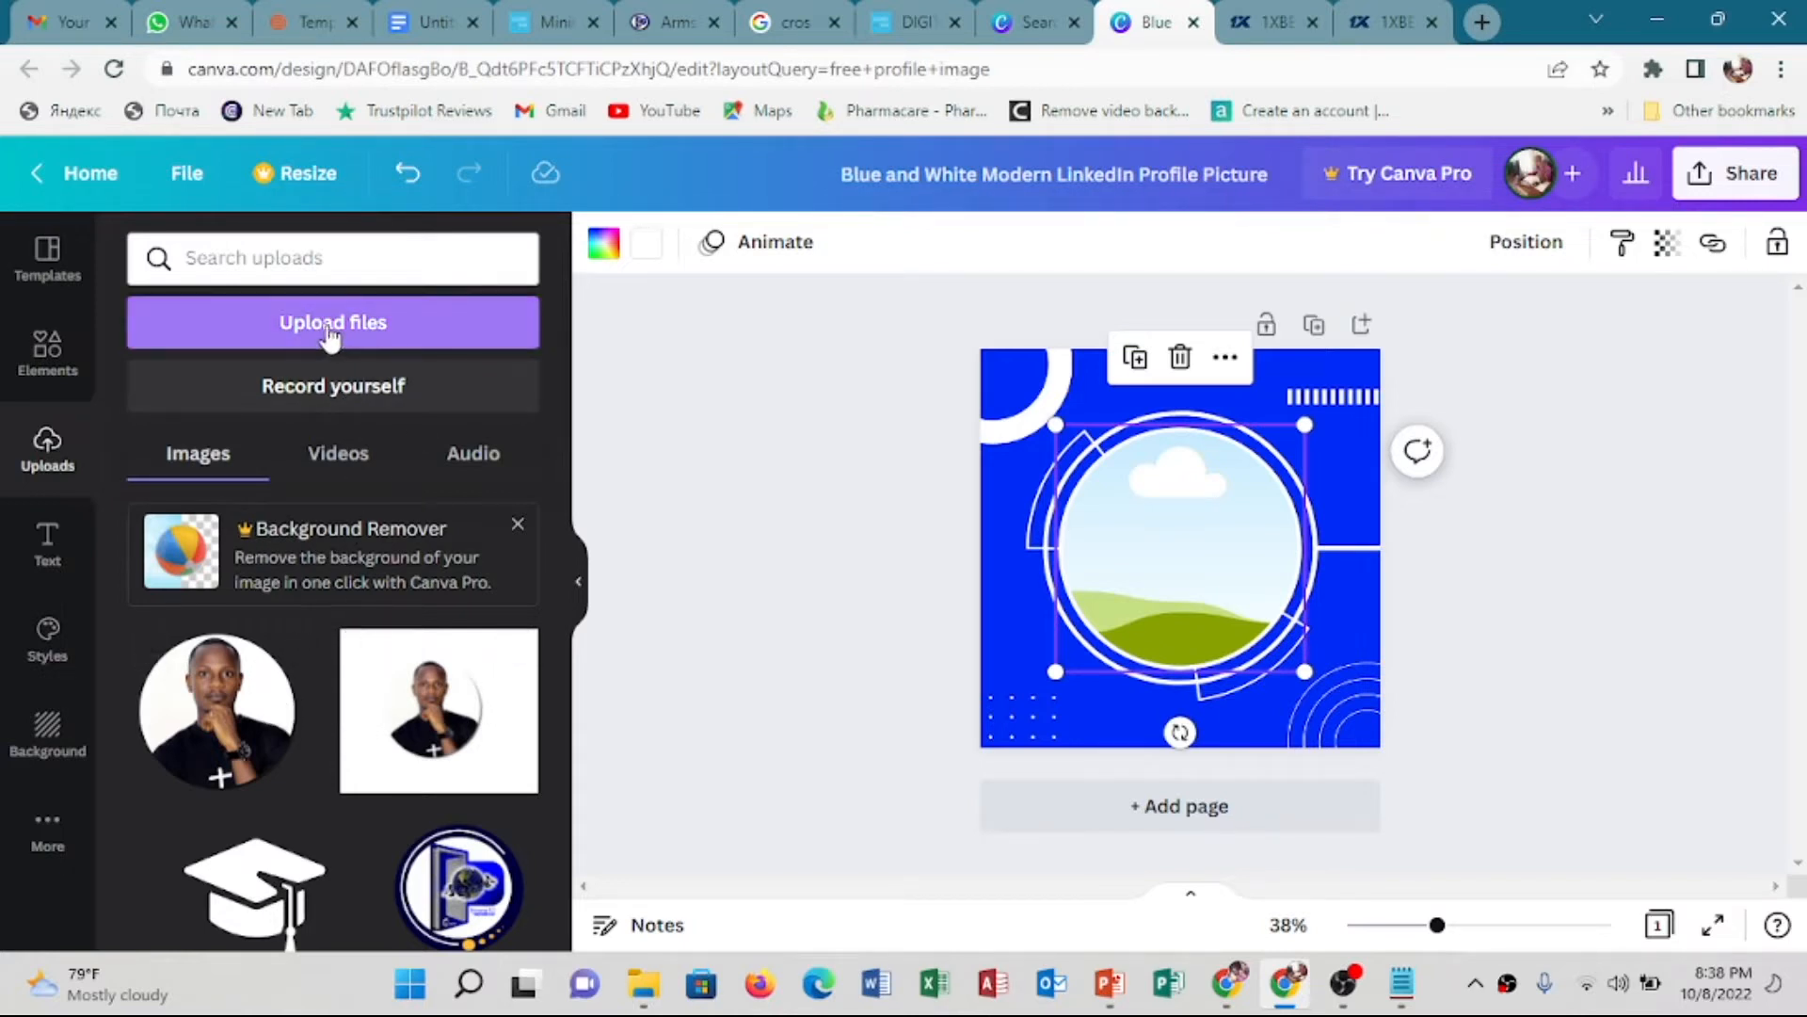
{"action": "left_click", "coordinate": [304, 326]}
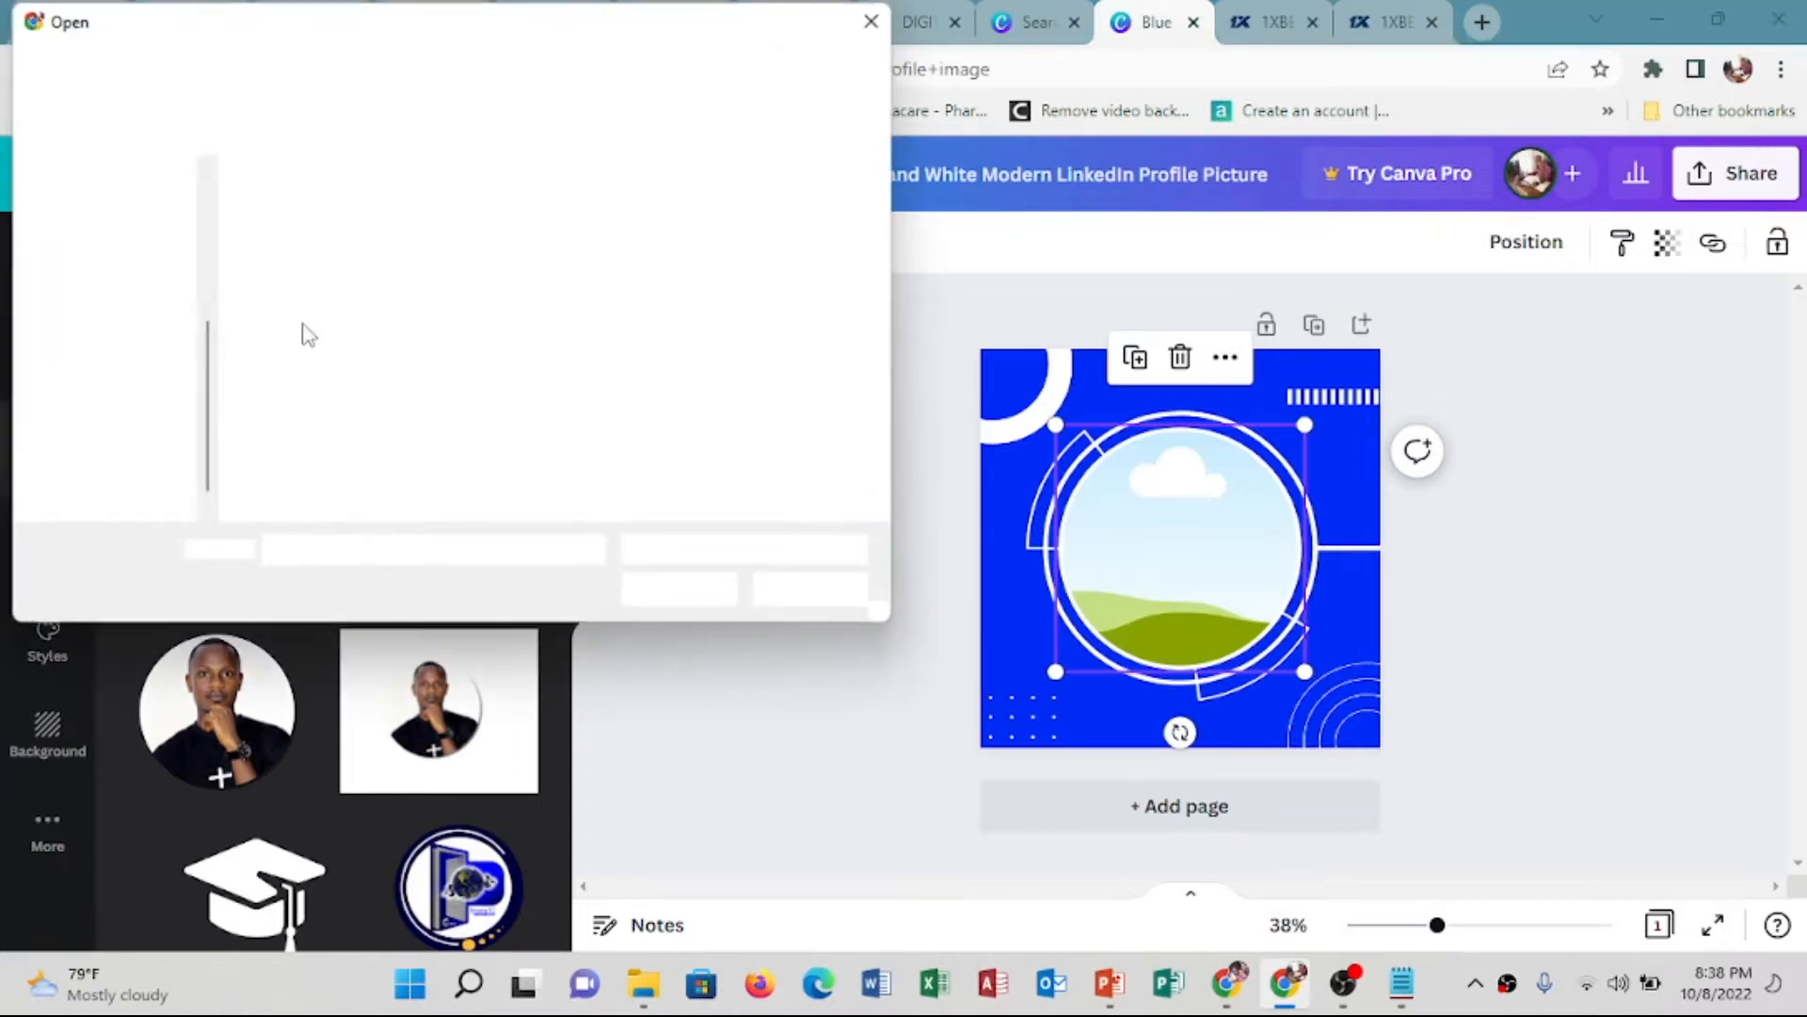
{"action": "scroll", "coordinate": [533, 350], "scroll_direction": "down", "scroll_amount": 3}
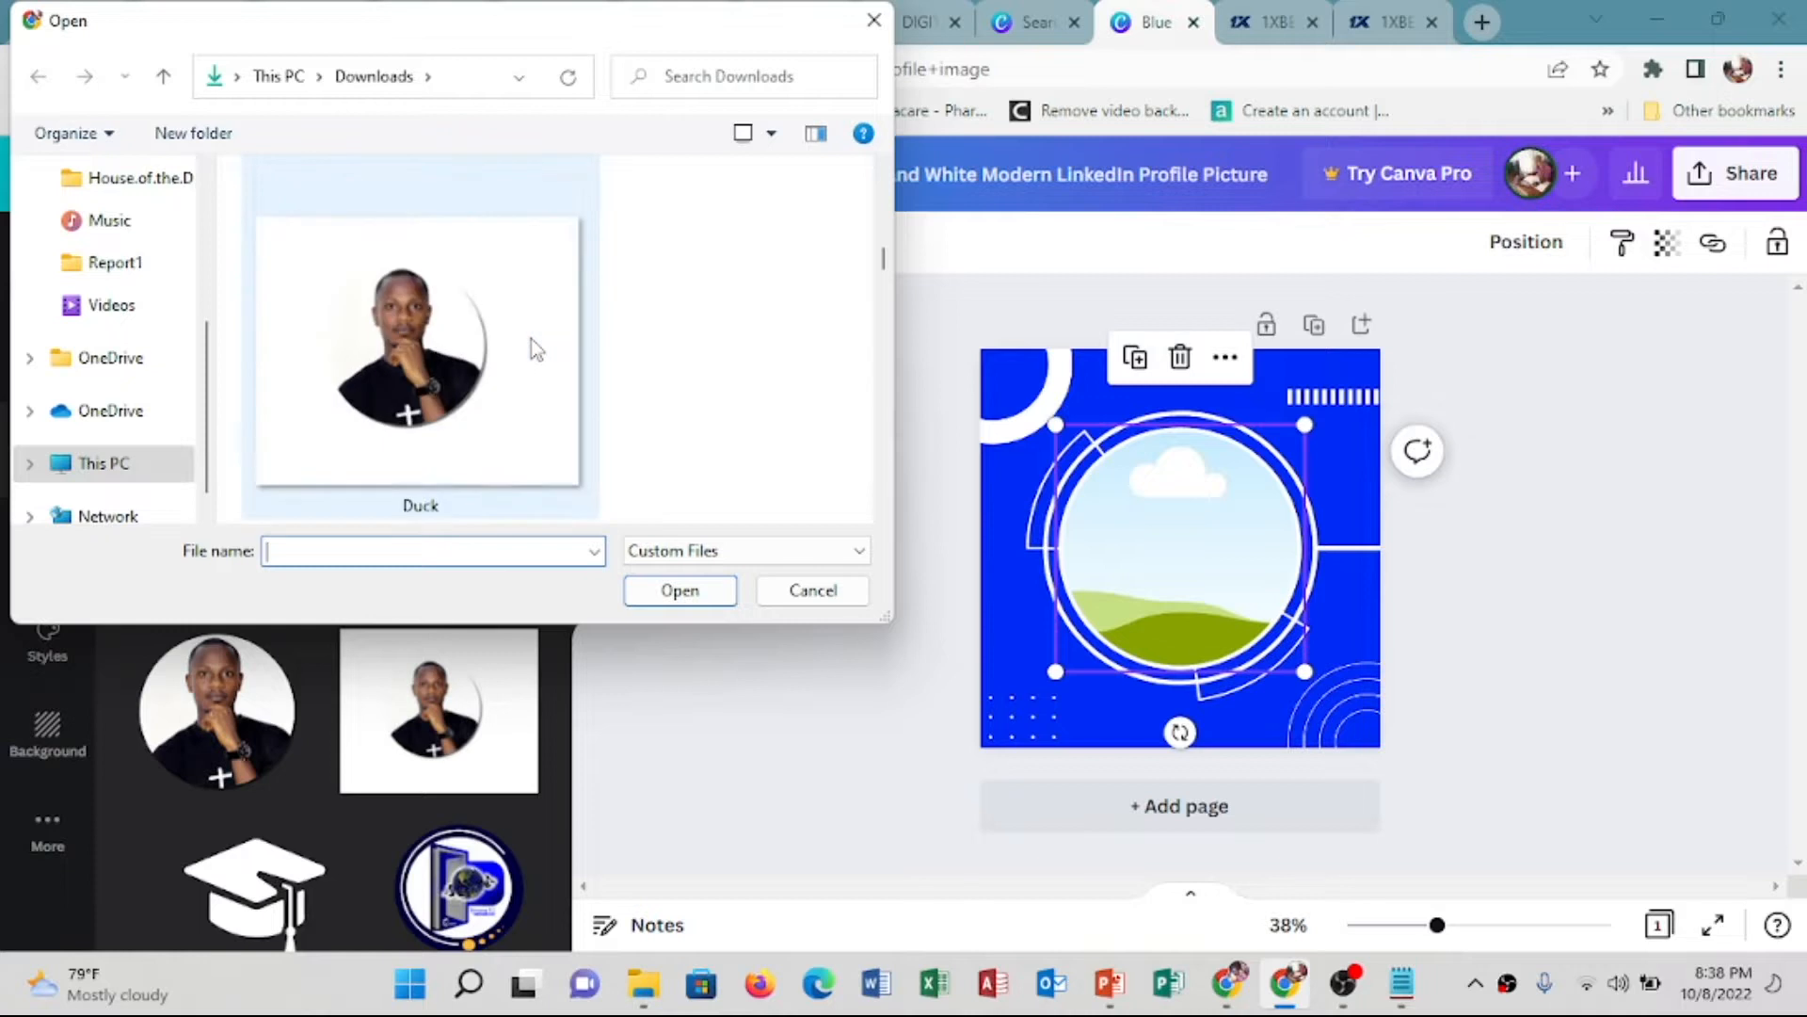
{"action": "left_click", "coordinate": [448, 339]}
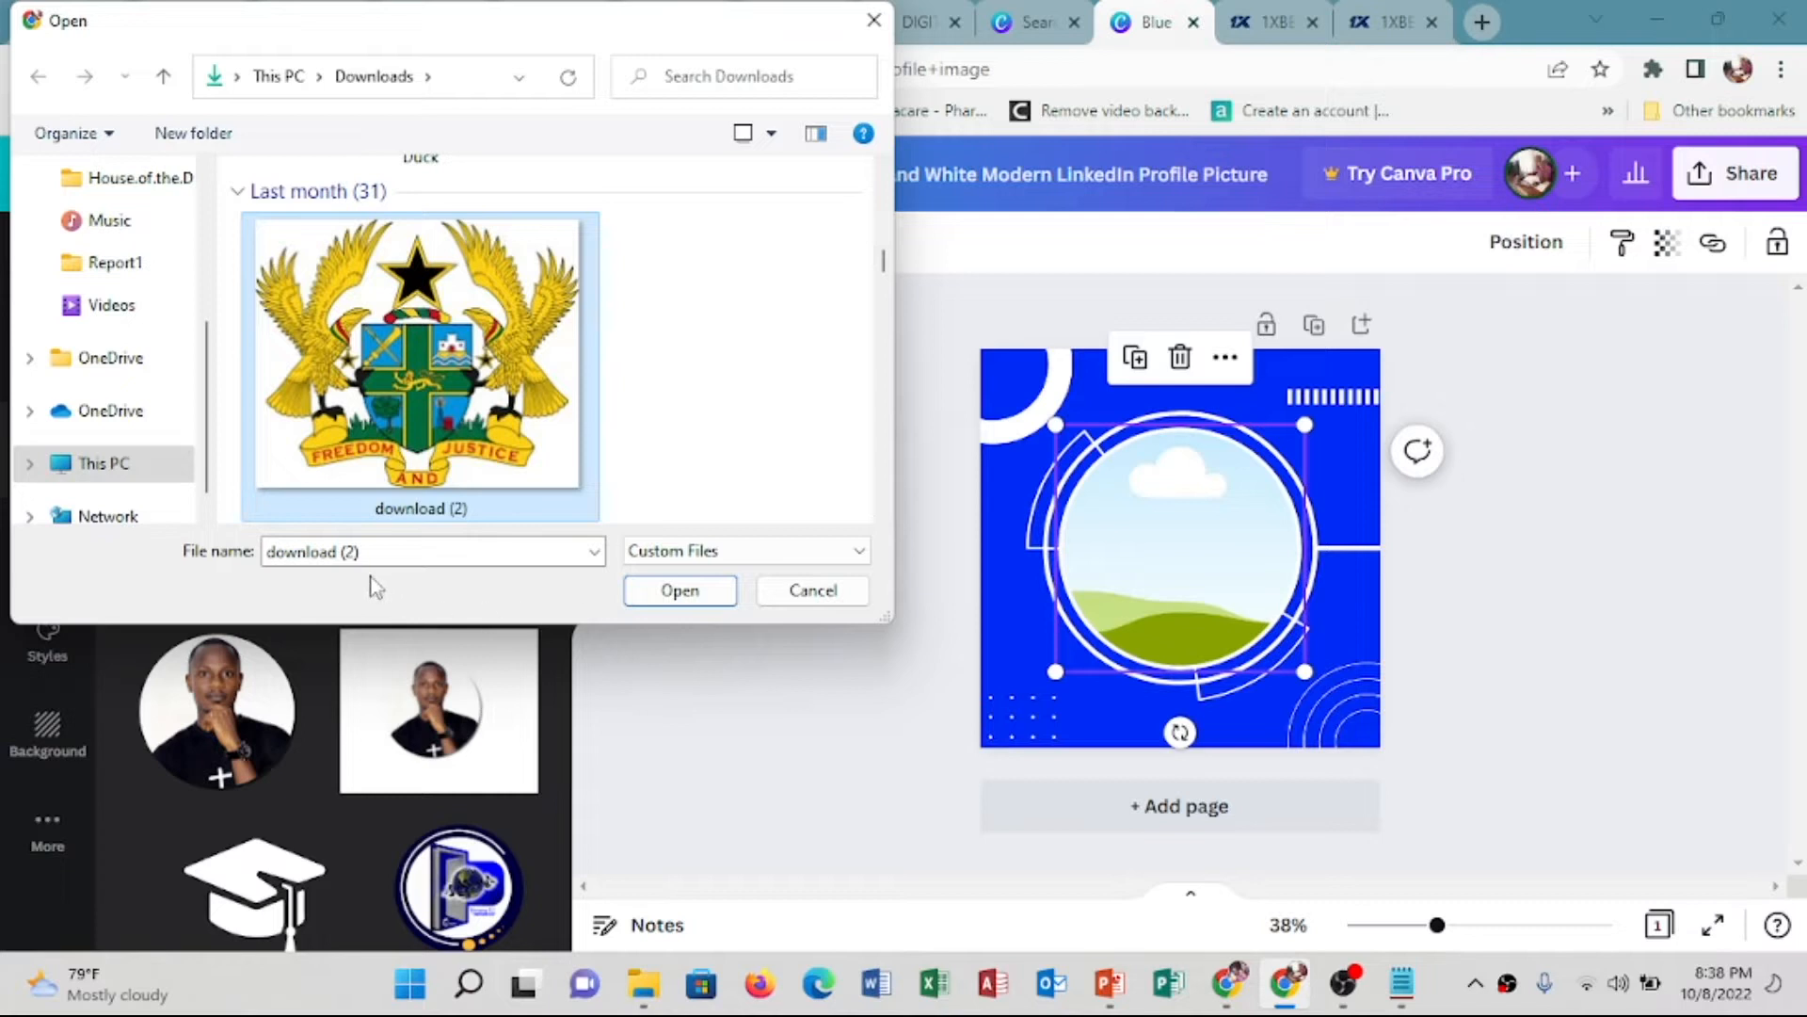
{"action": "scroll", "coordinate": [482, 388], "scroll_direction": "up", "scroll_amount": 2}
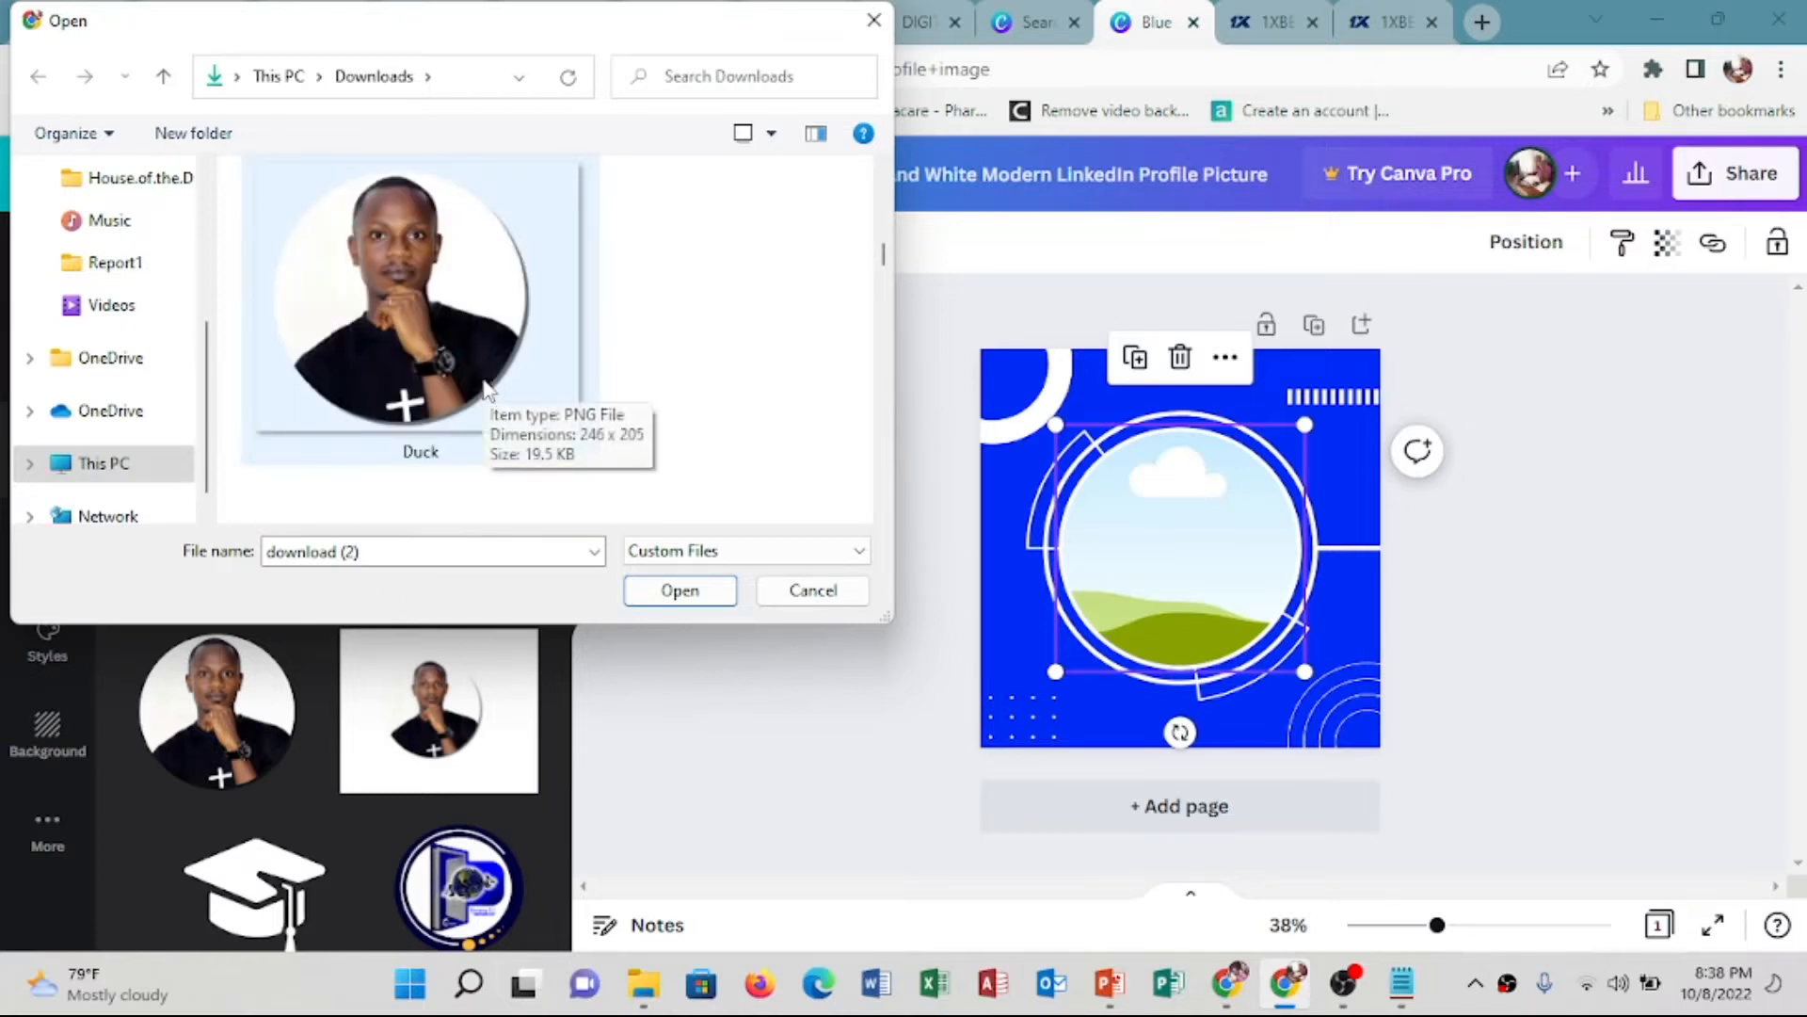
{"action": "left_click", "coordinate": [431, 318]}
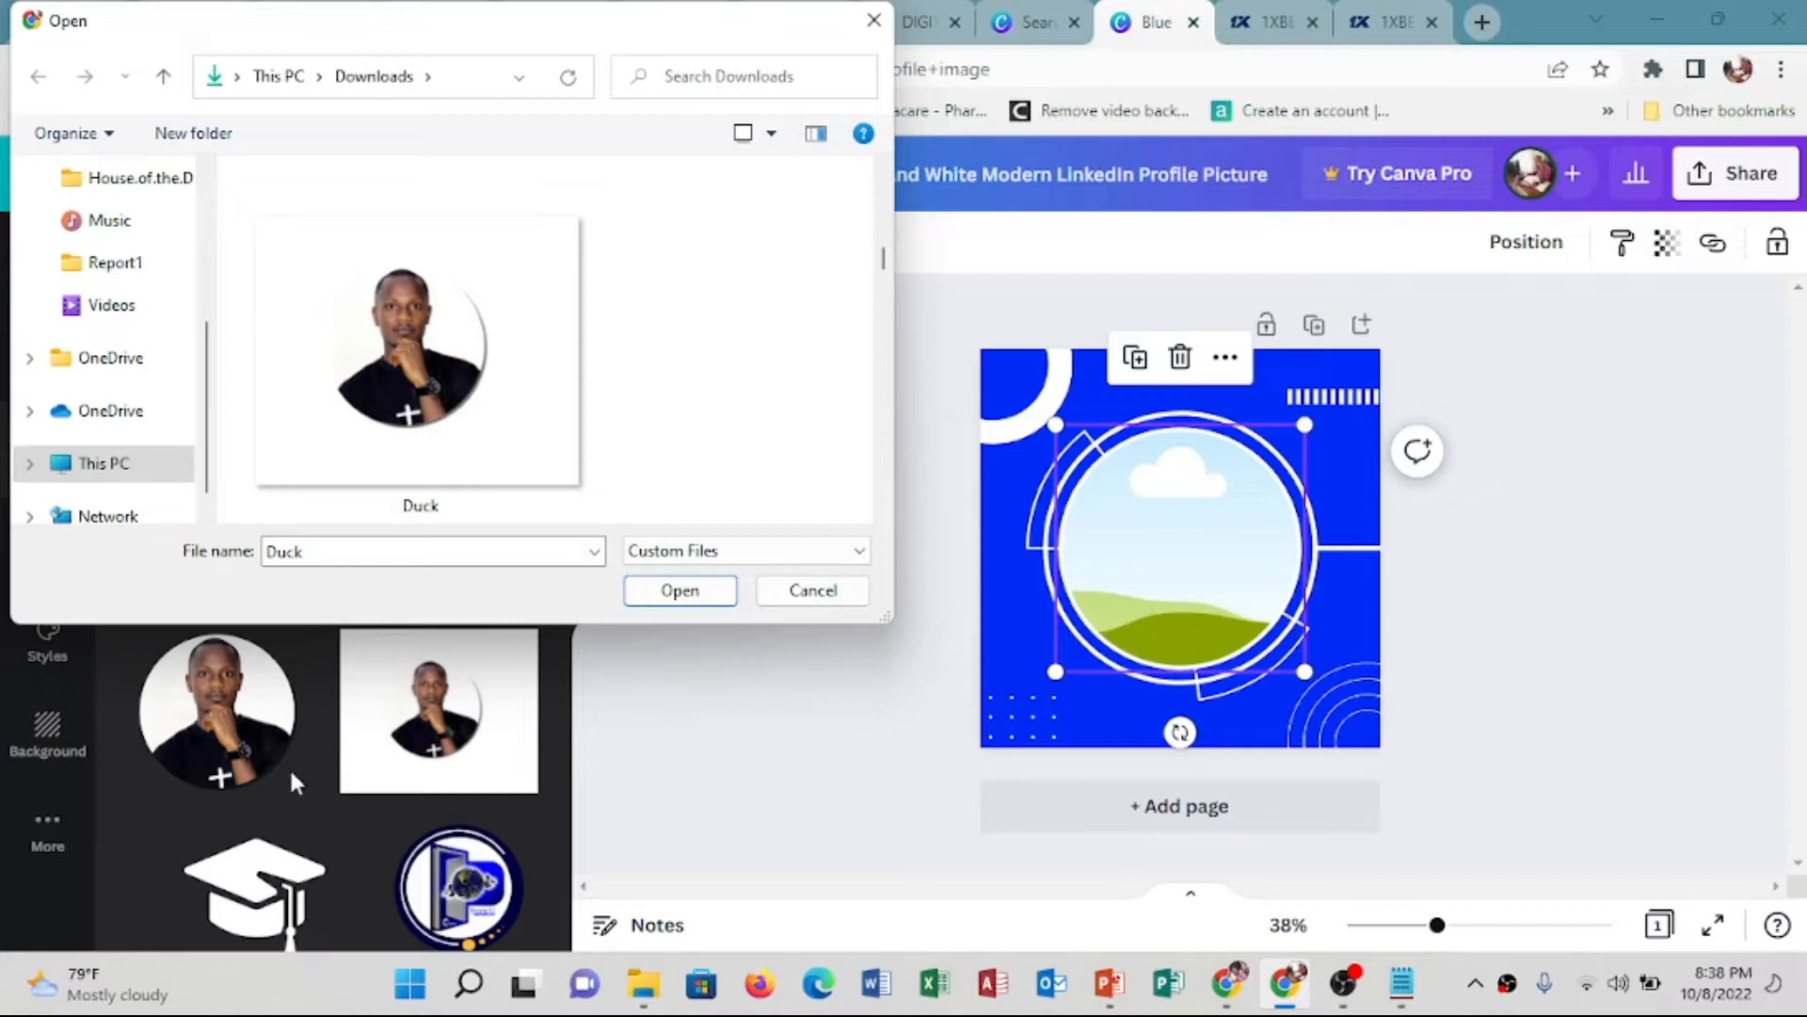
{"action": "left_click", "coordinate": [828, 590]}
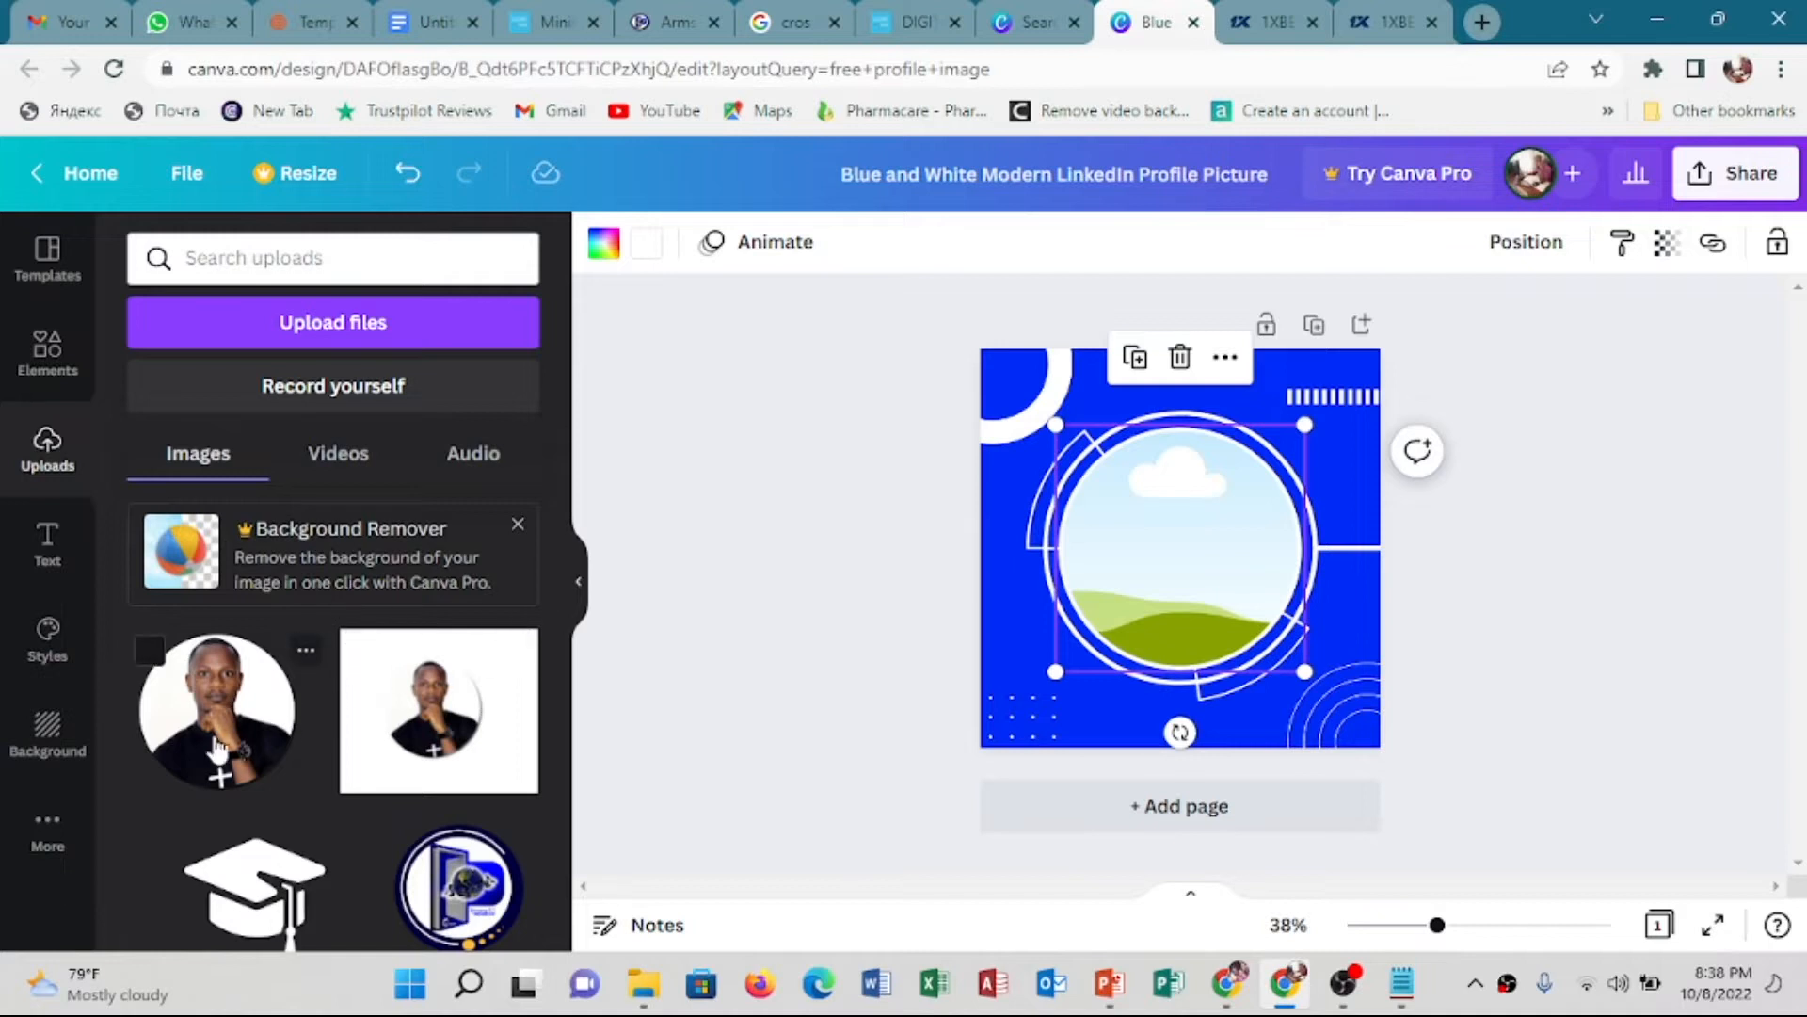
Place the uploaded round portrait with the transparent background over the empty circular frame
{"action": "left_click", "coordinate": [149, 654]}
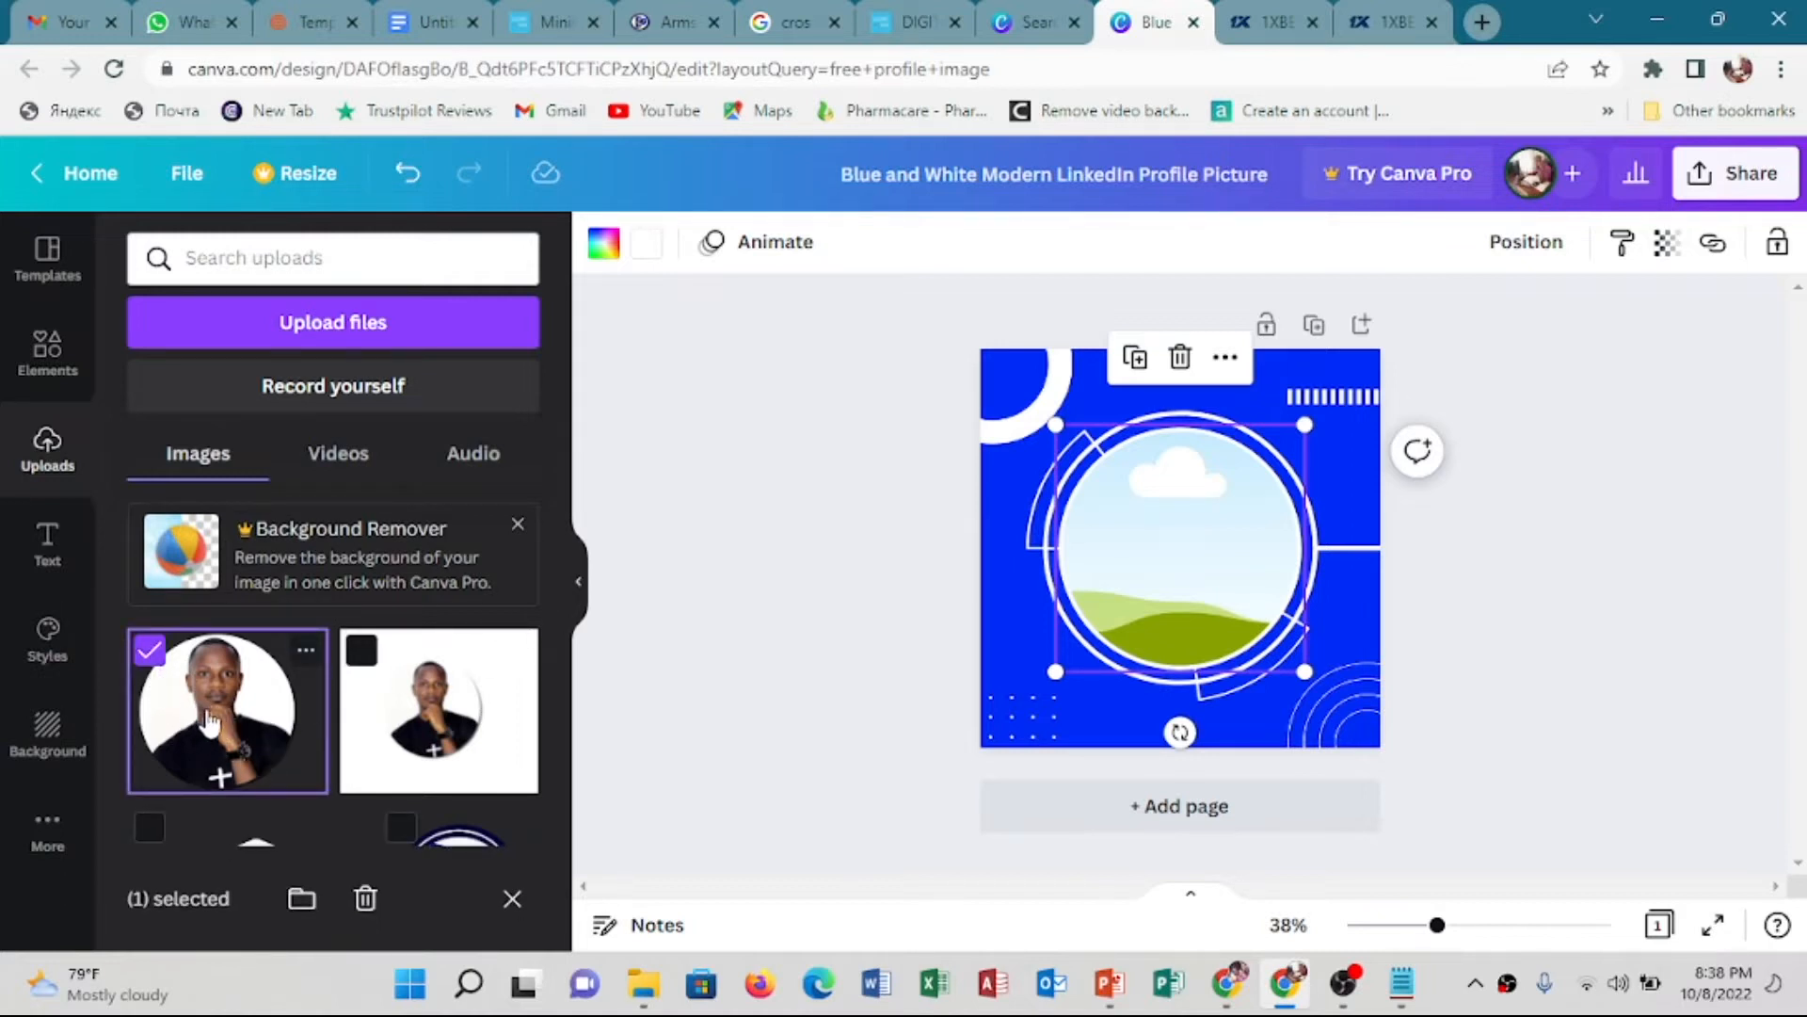
{"action": "left_click_drag", "start_coordinate": [211, 723], "coordinate": [1171, 546]}
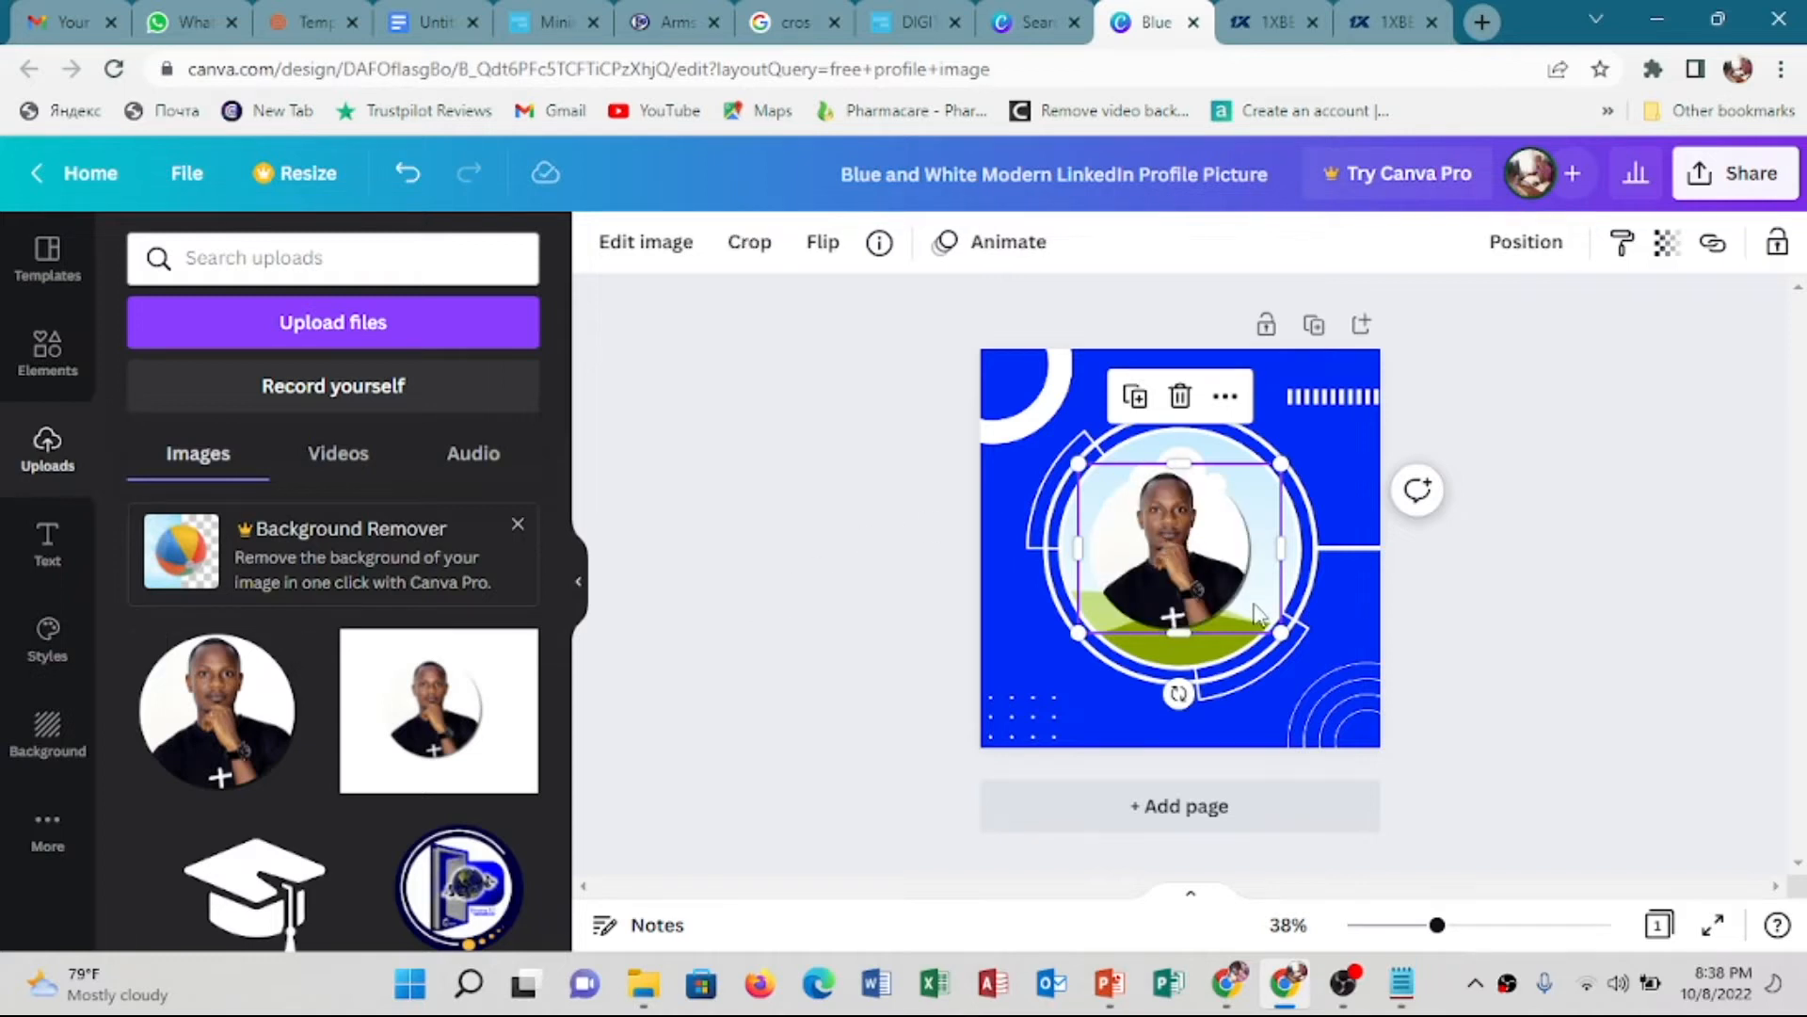
{"action": "left_click", "coordinate": [1289, 454]}
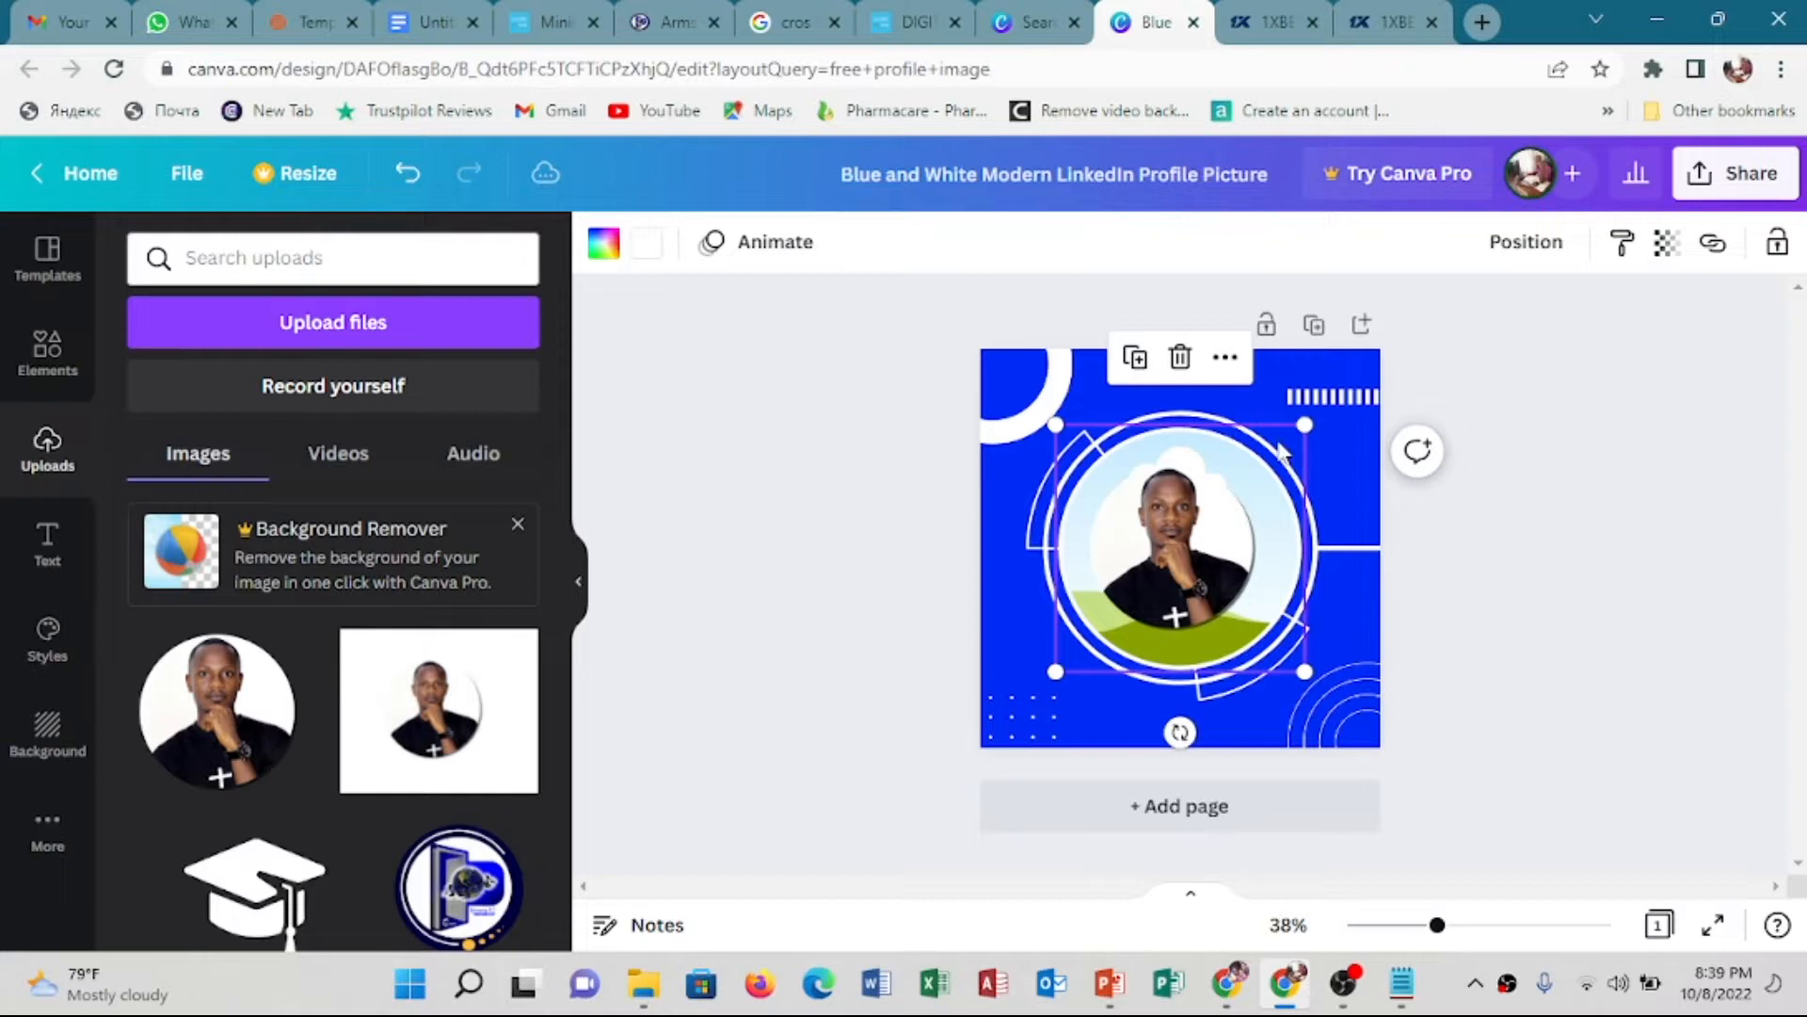
Enlarge the portrait proportionally from its corners until it fills the white circular frame, and deselect it
{"action": "left_click", "coordinate": [1288, 629]}
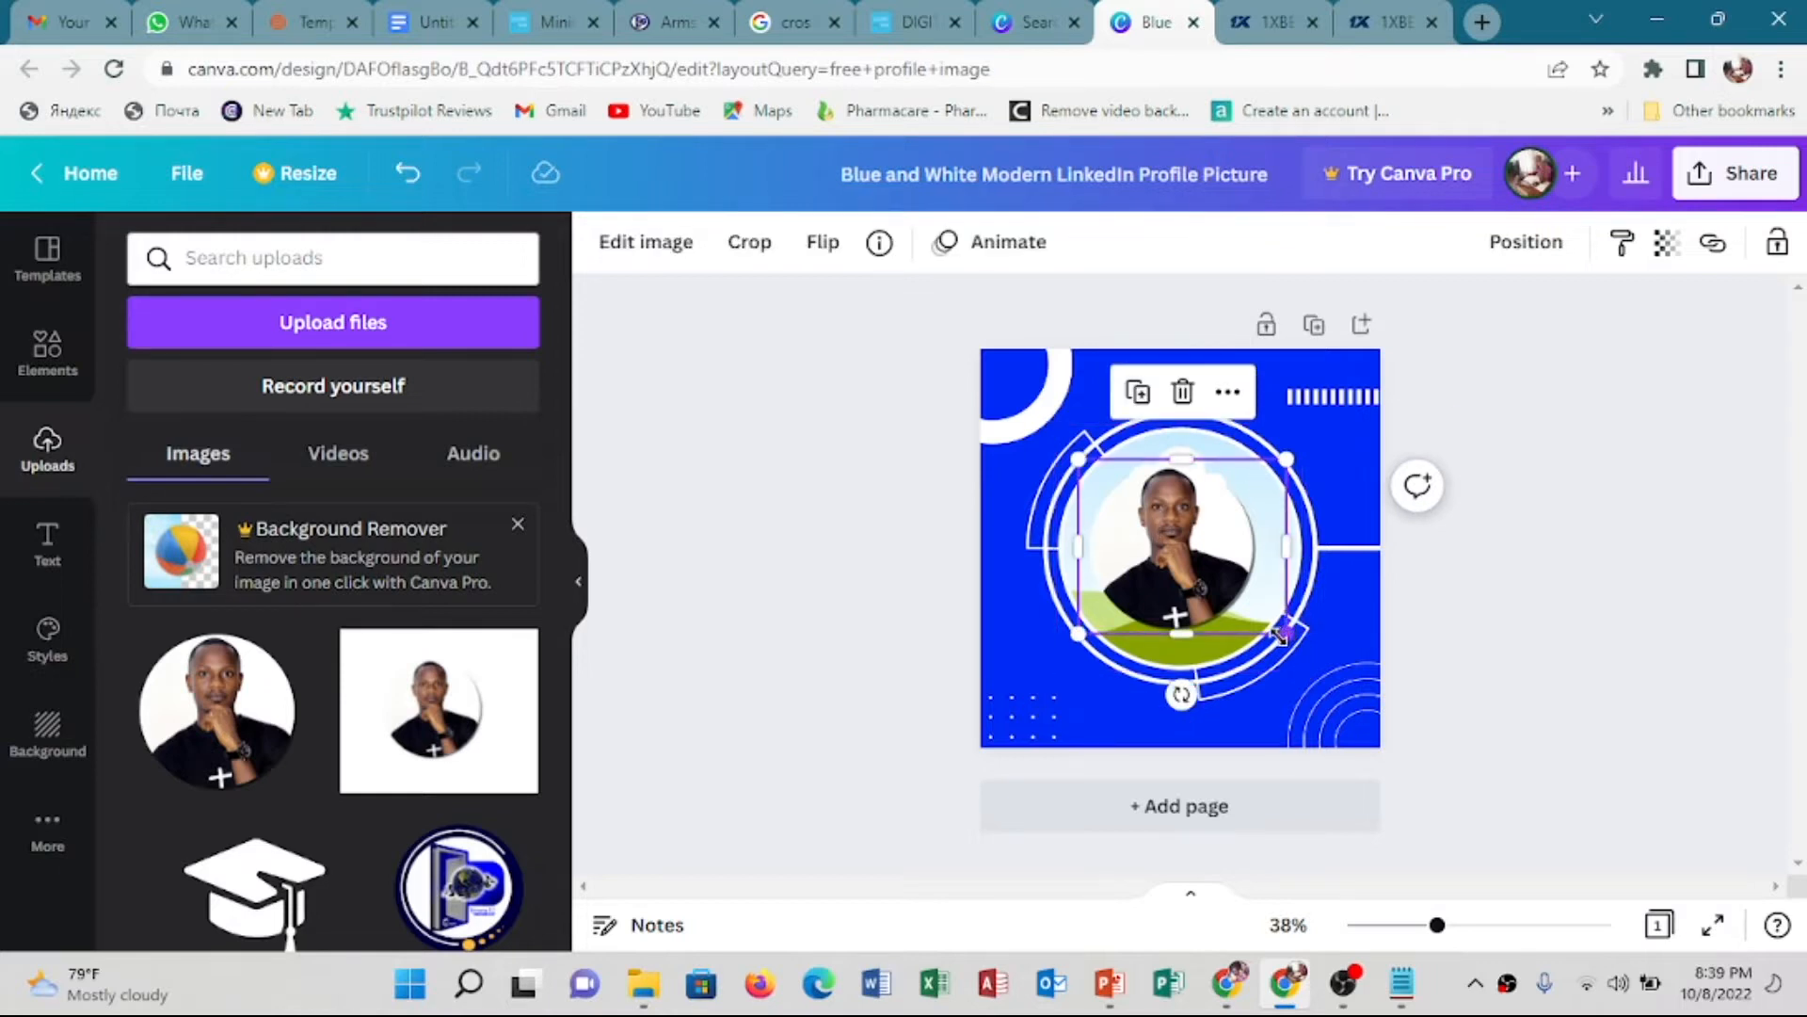
{"action": "left_click_drag", "start_coordinate": [1280, 636], "coordinate": [1322, 664]}
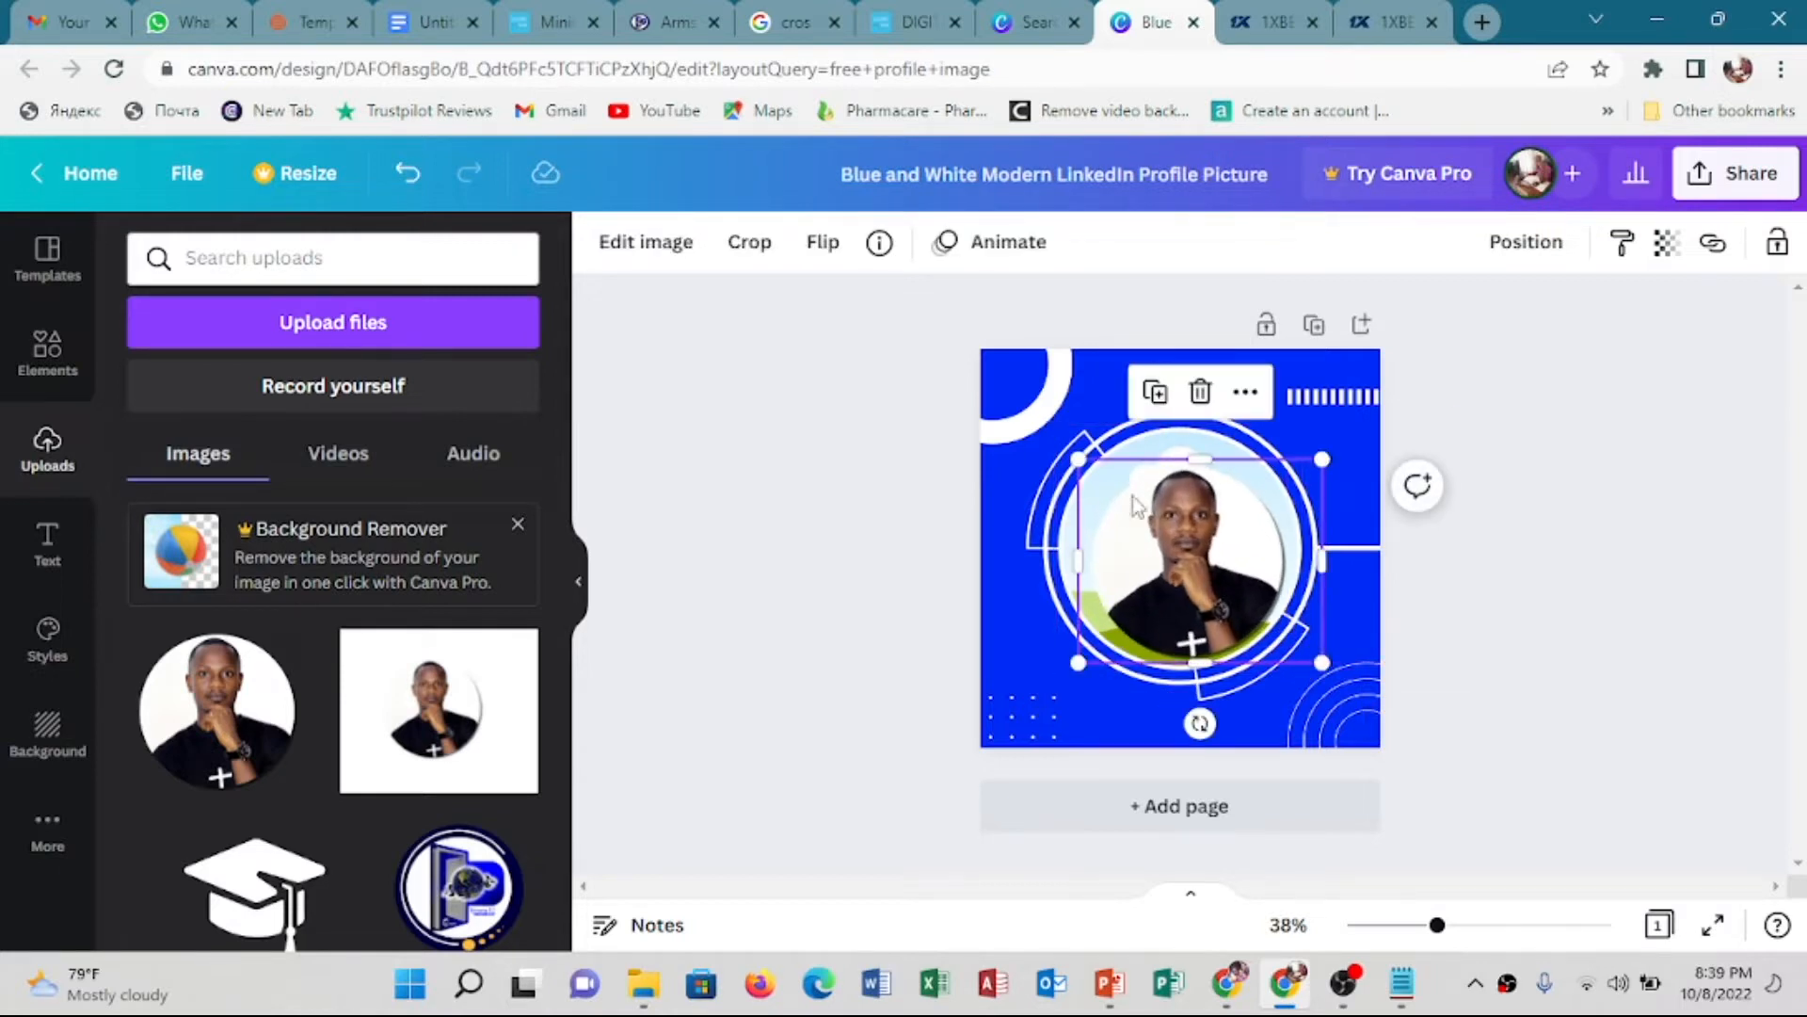
{"action": "mouse_move", "coordinate": [1080, 461]}
{"action": "left_mouse_down"}
{"action": "mouse_move", "coordinate": [1039, 432]}
{"action": "mouse_move", "coordinate": [1073, 453]}
{"action": "left_mouse_up"}
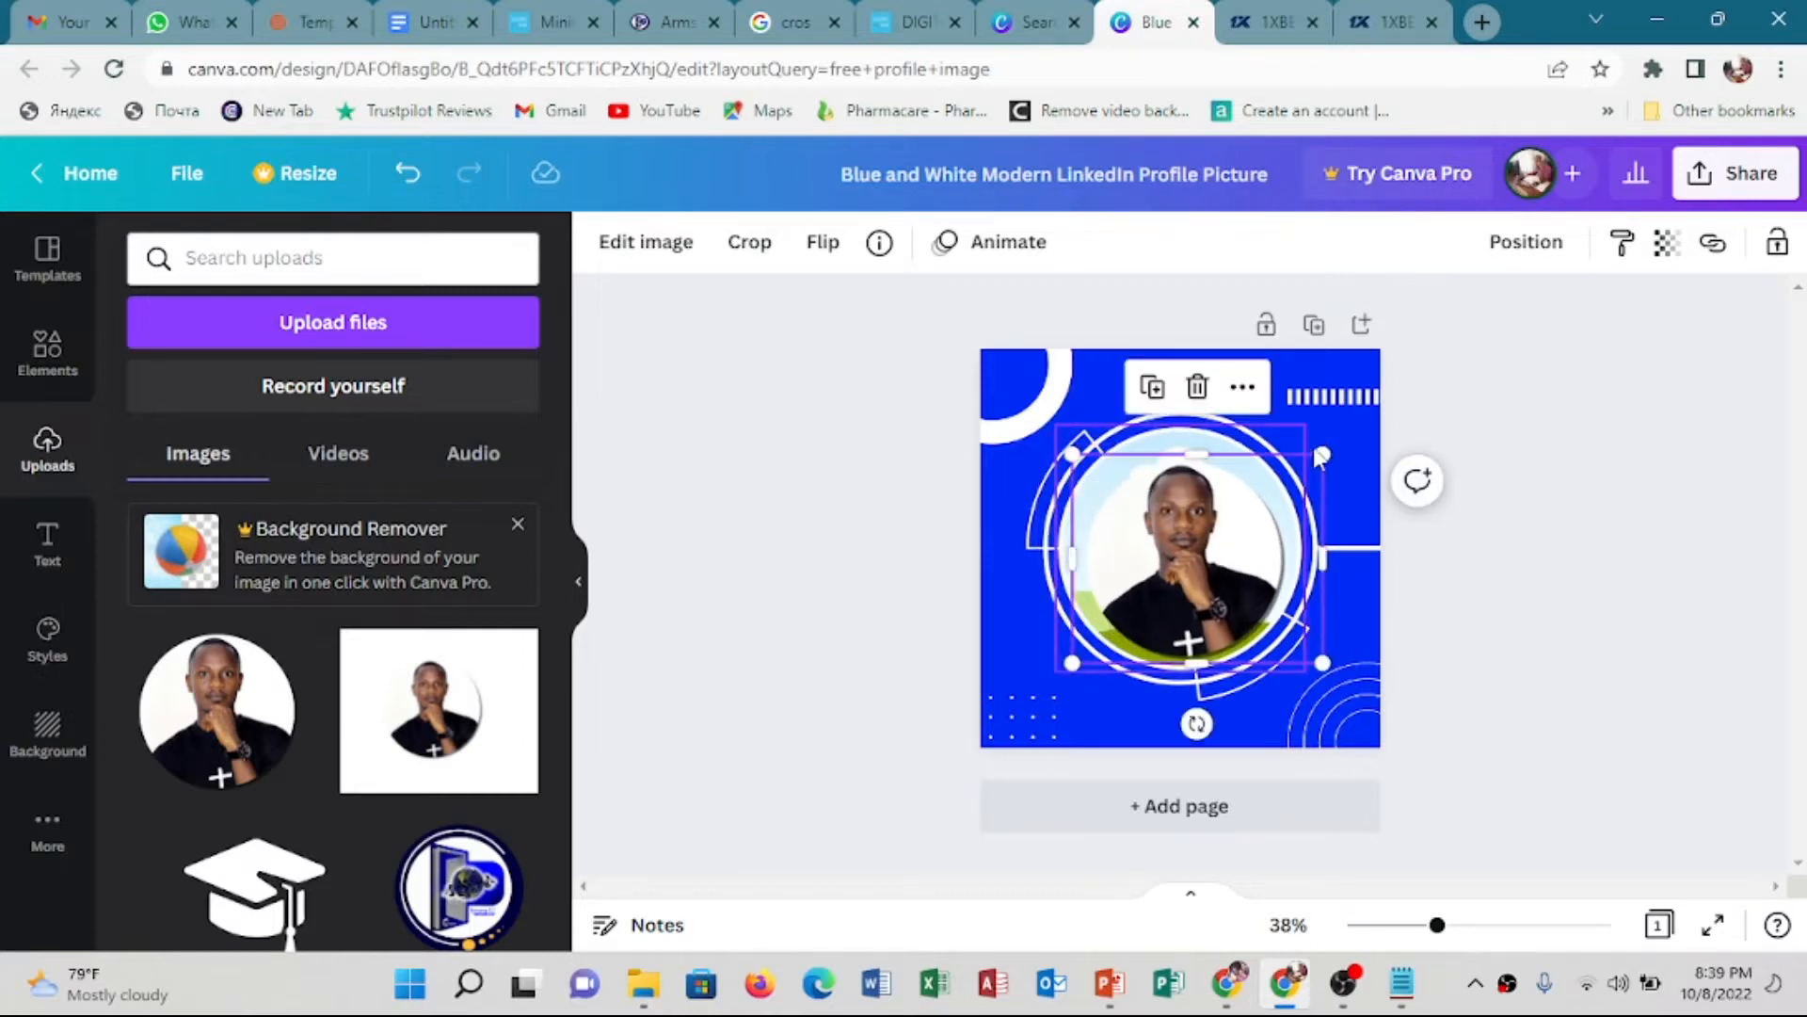
{"action": "left_click_drag", "start_coordinate": [1325, 444], "coordinate": [1341, 438]}
{"action": "left_click_drag", "start_coordinate": [1066, 436], "coordinate": [1054, 426]}
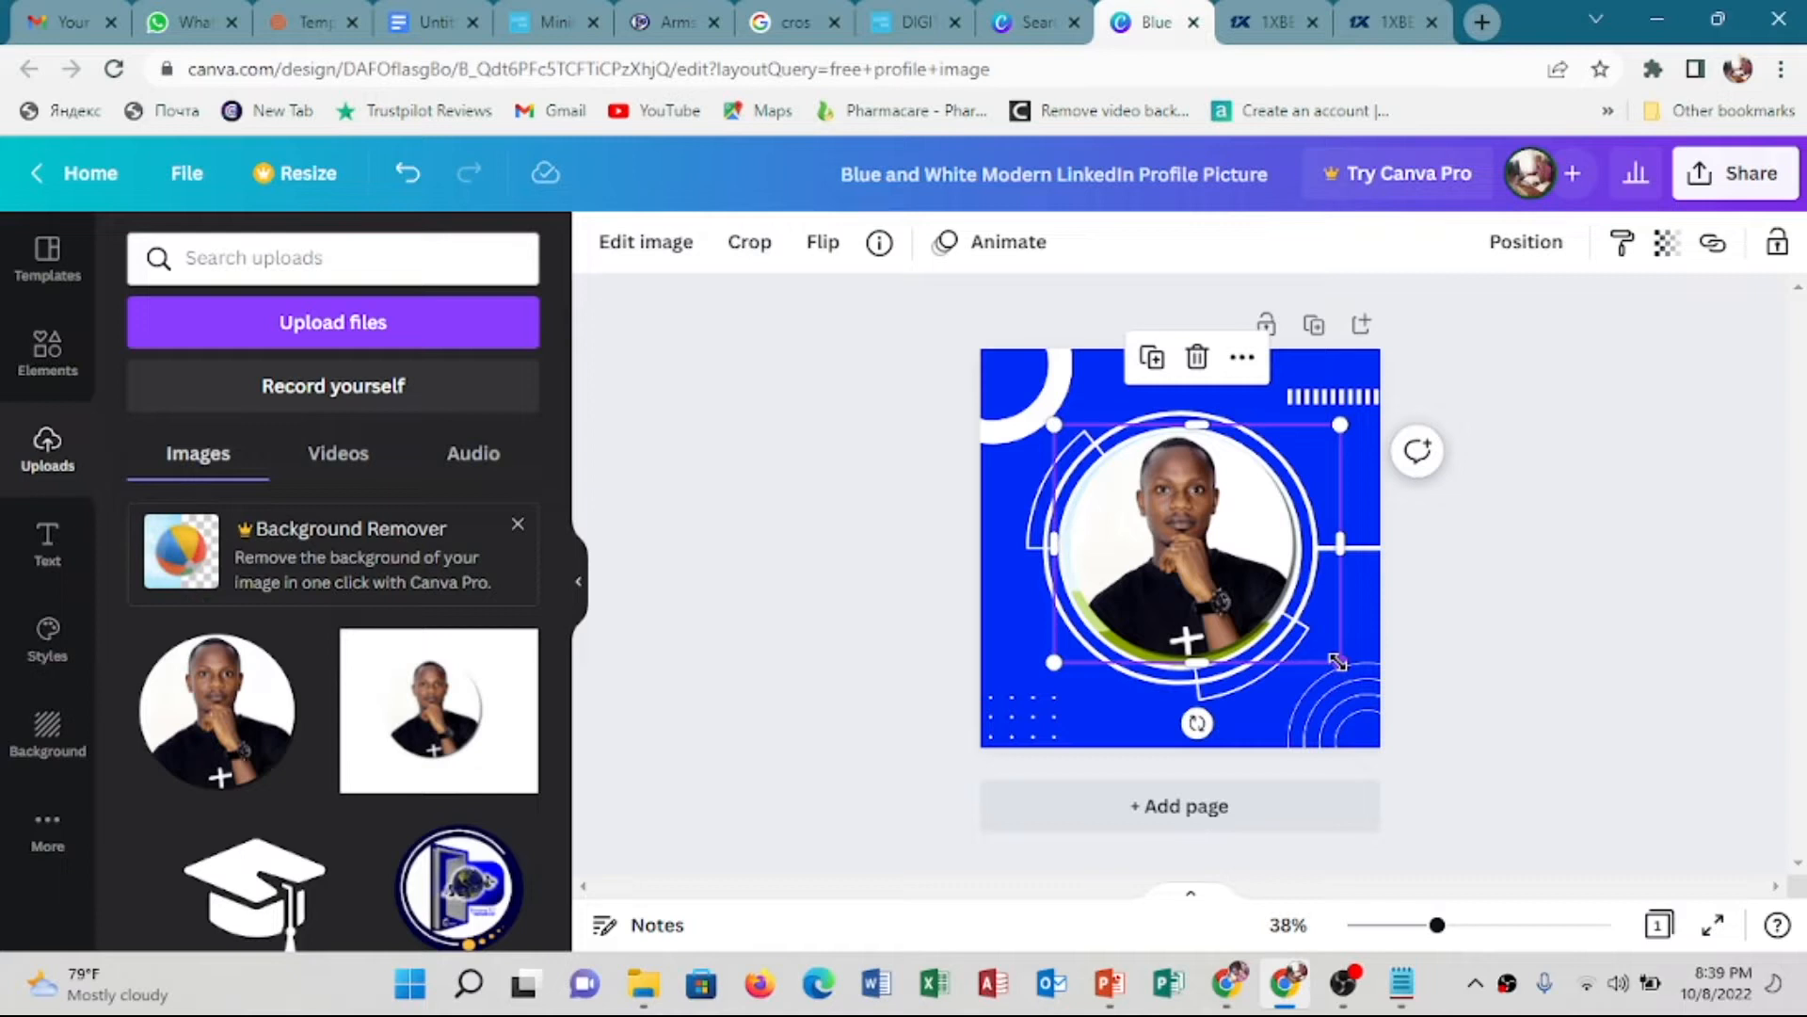
{"action": "left_click_drag", "start_coordinate": [1353, 674], "coordinate": [1353, 673]}
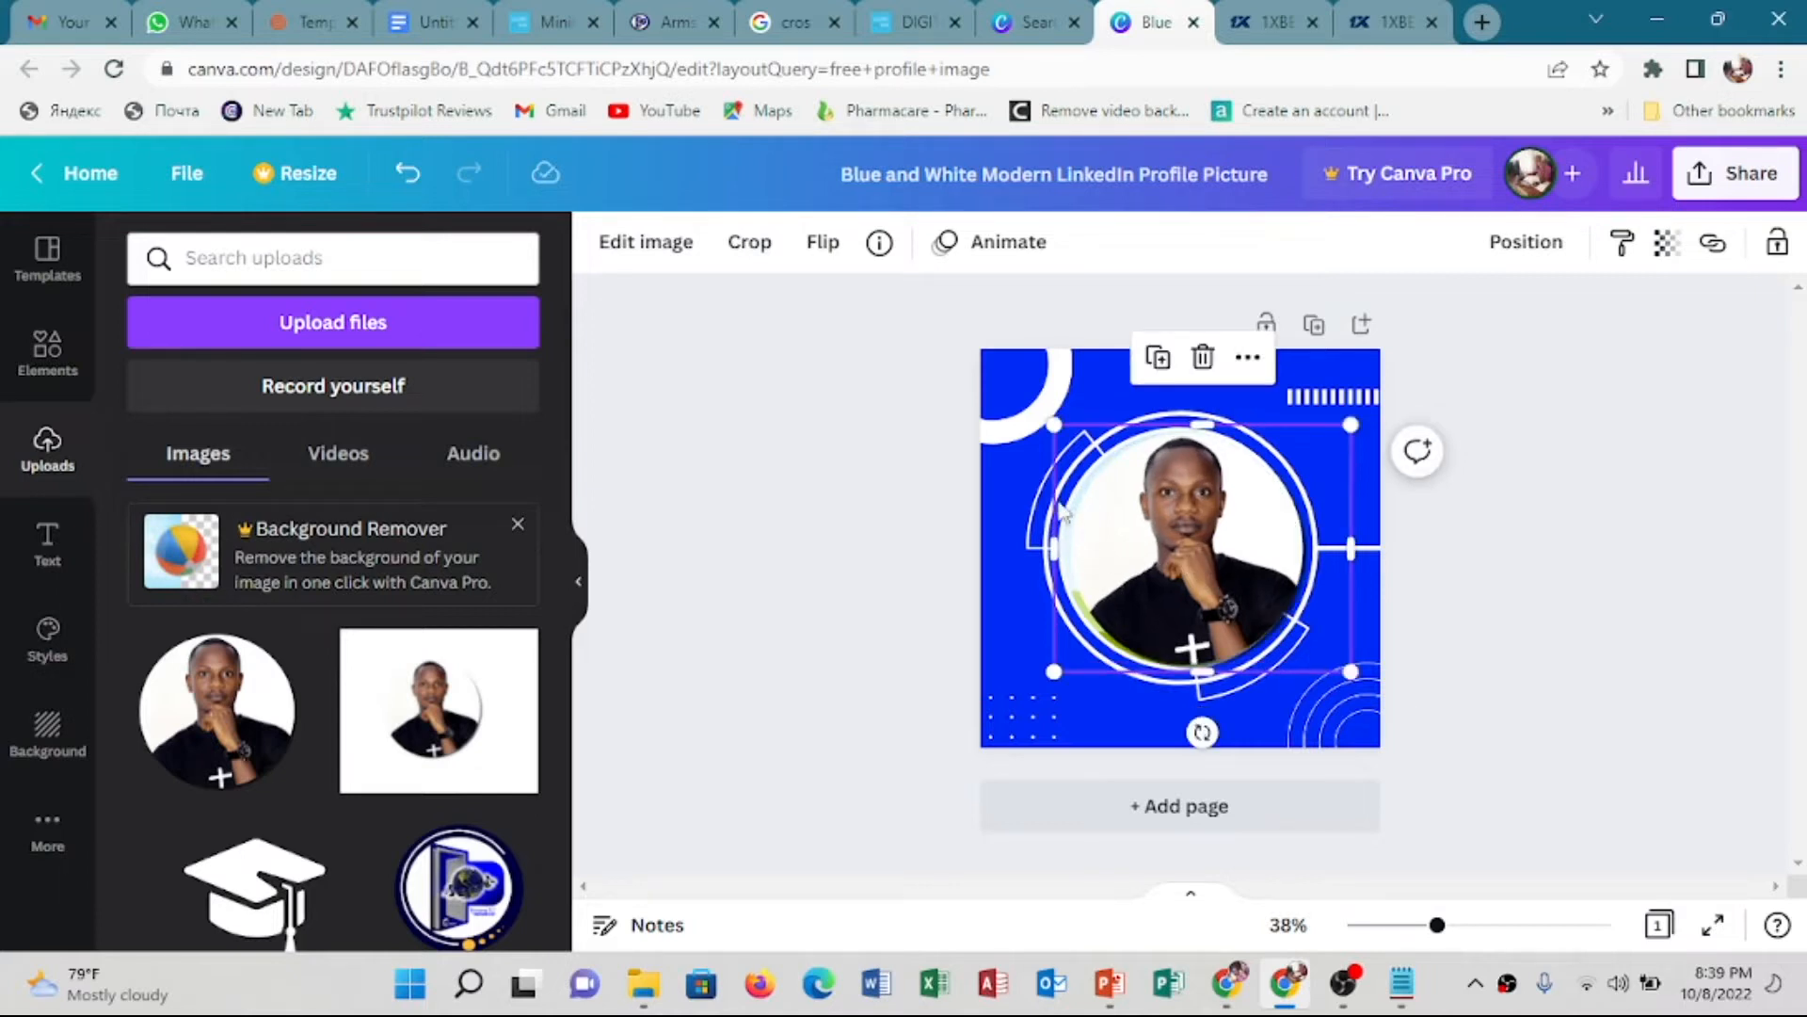
{"action": "left_click_drag", "start_coordinate": [1052, 428], "coordinate": [1036, 413]}
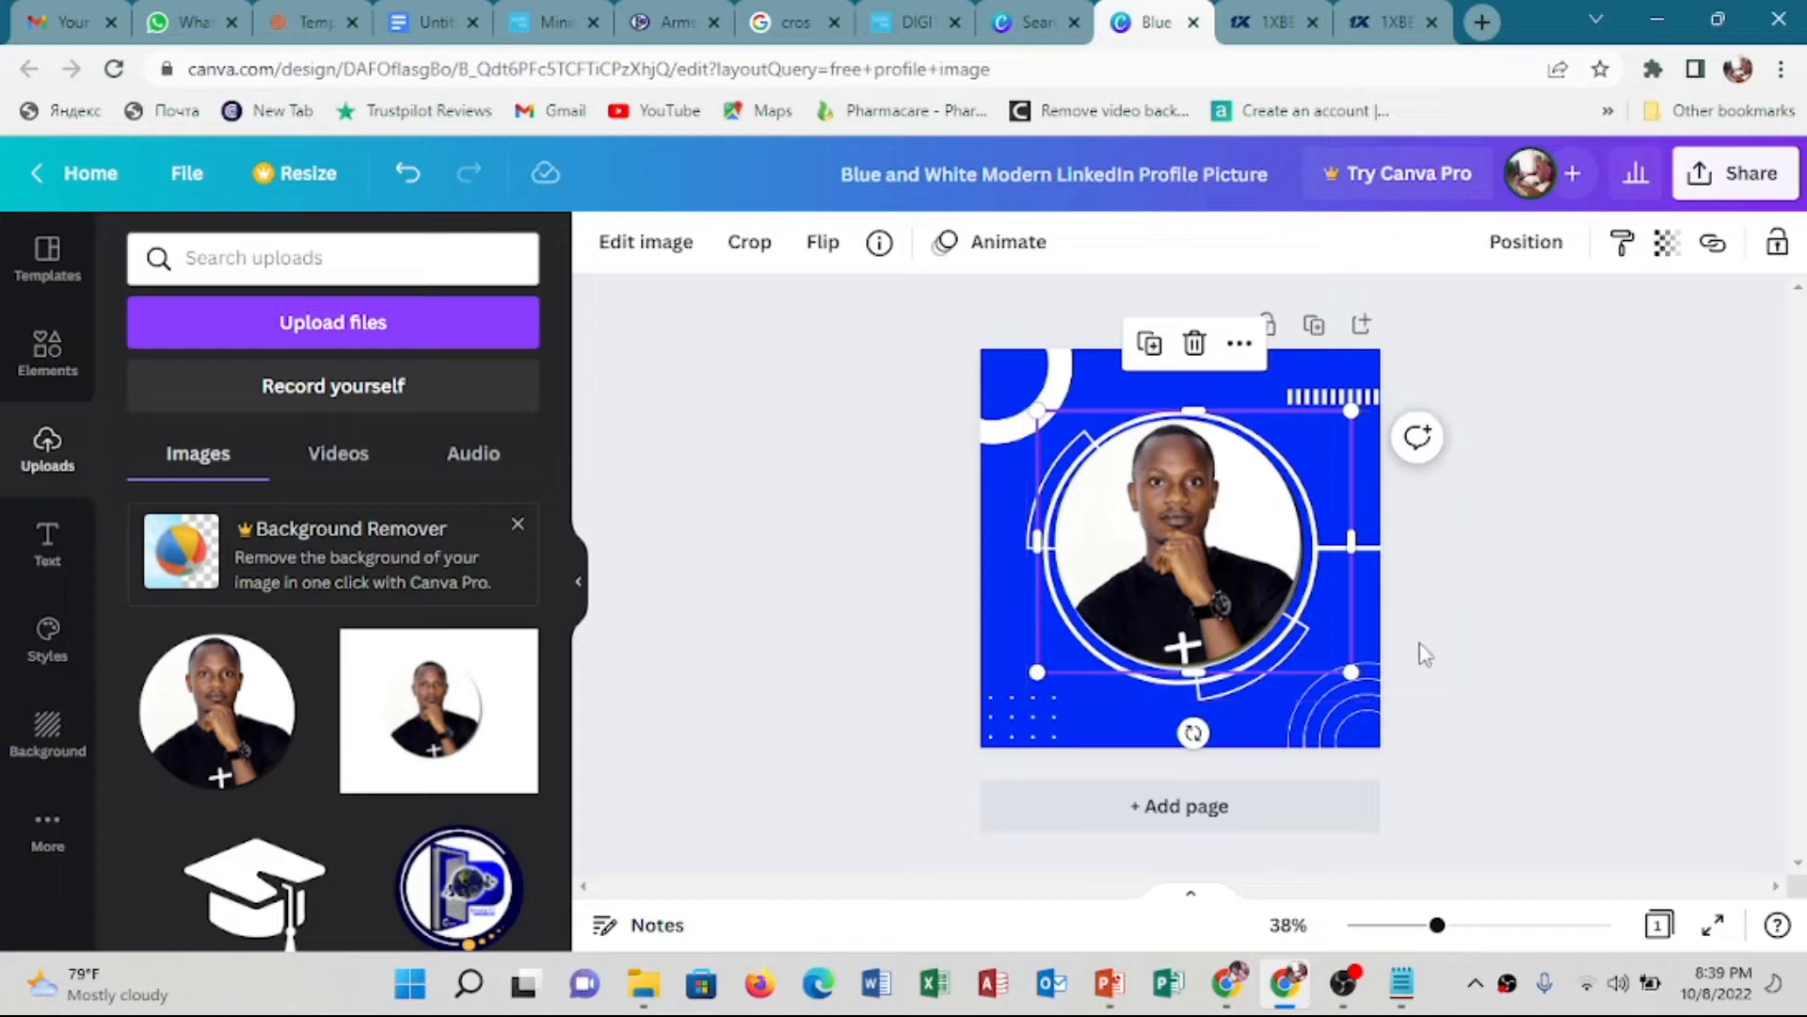
{"action": "left_click_drag", "start_coordinate": [1353, 674], "coordinate": [1360, 679]}
{"action": "left_click", "coordinate": [1468, 565]}
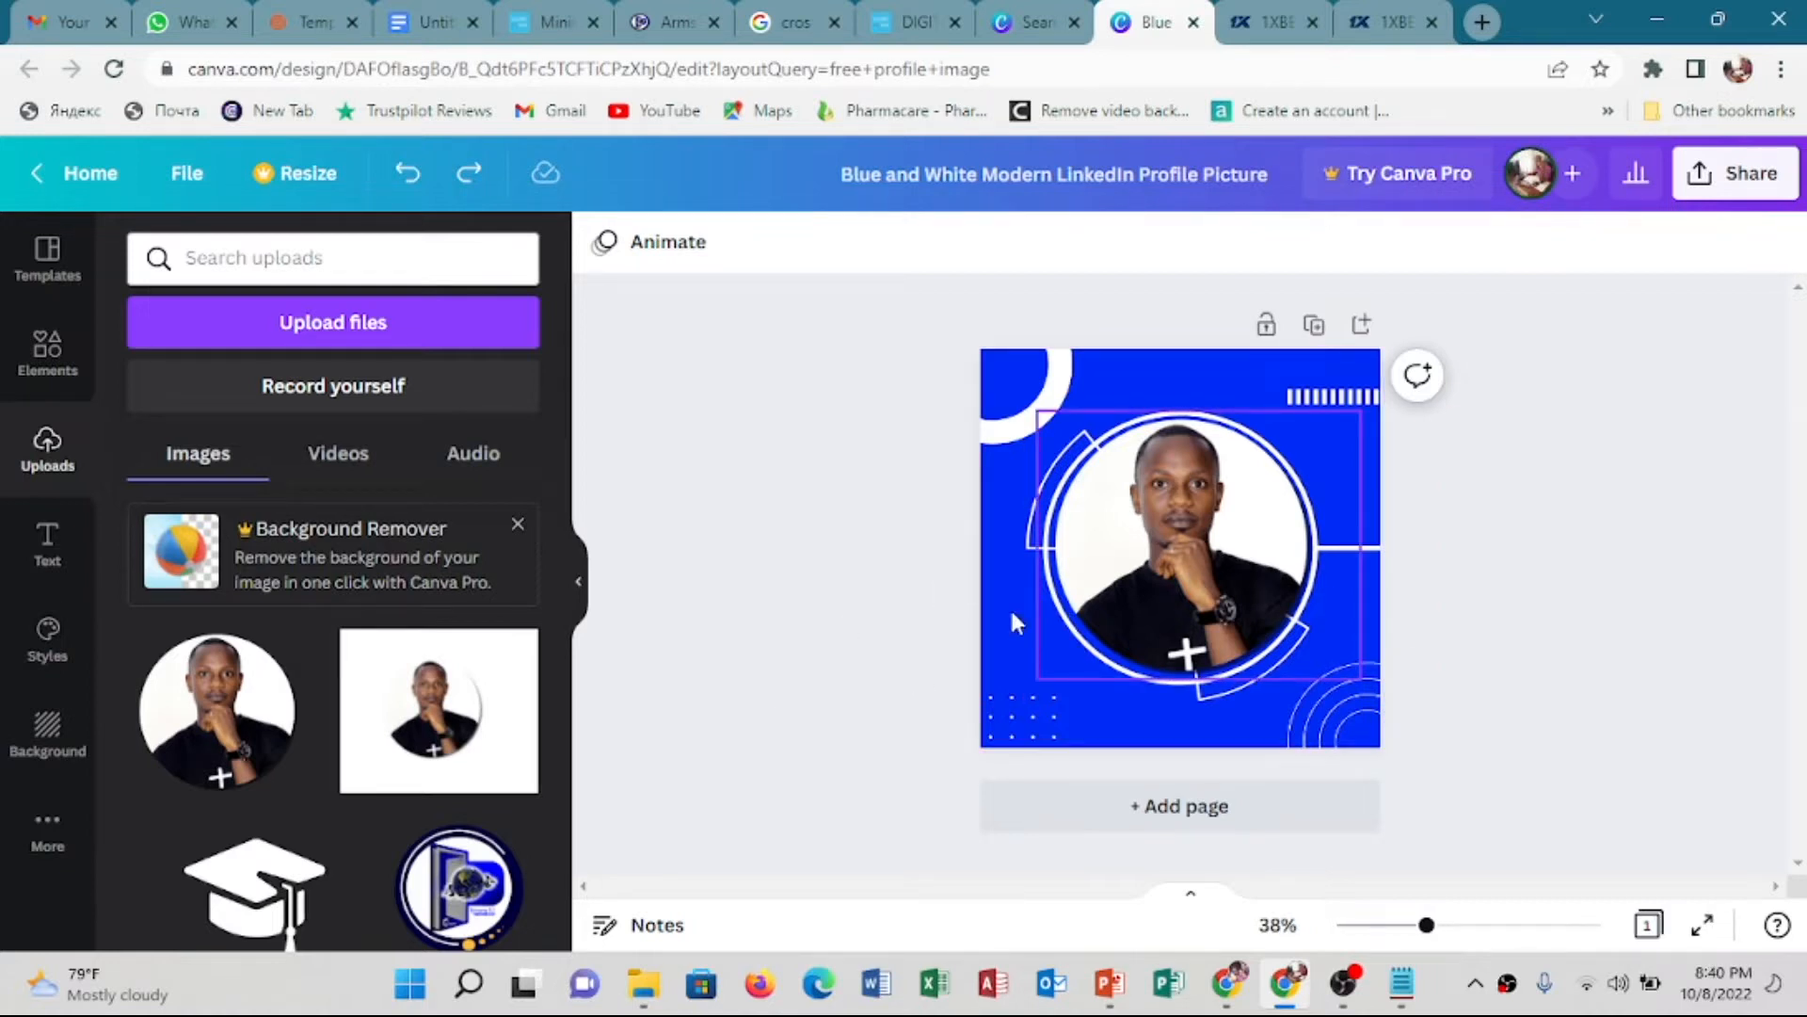
Download the finished profile picture as a PNG file at 800 × 800 px and dismiss the download notice
{"action": "left_click", "coordinate": [1739, 176]}
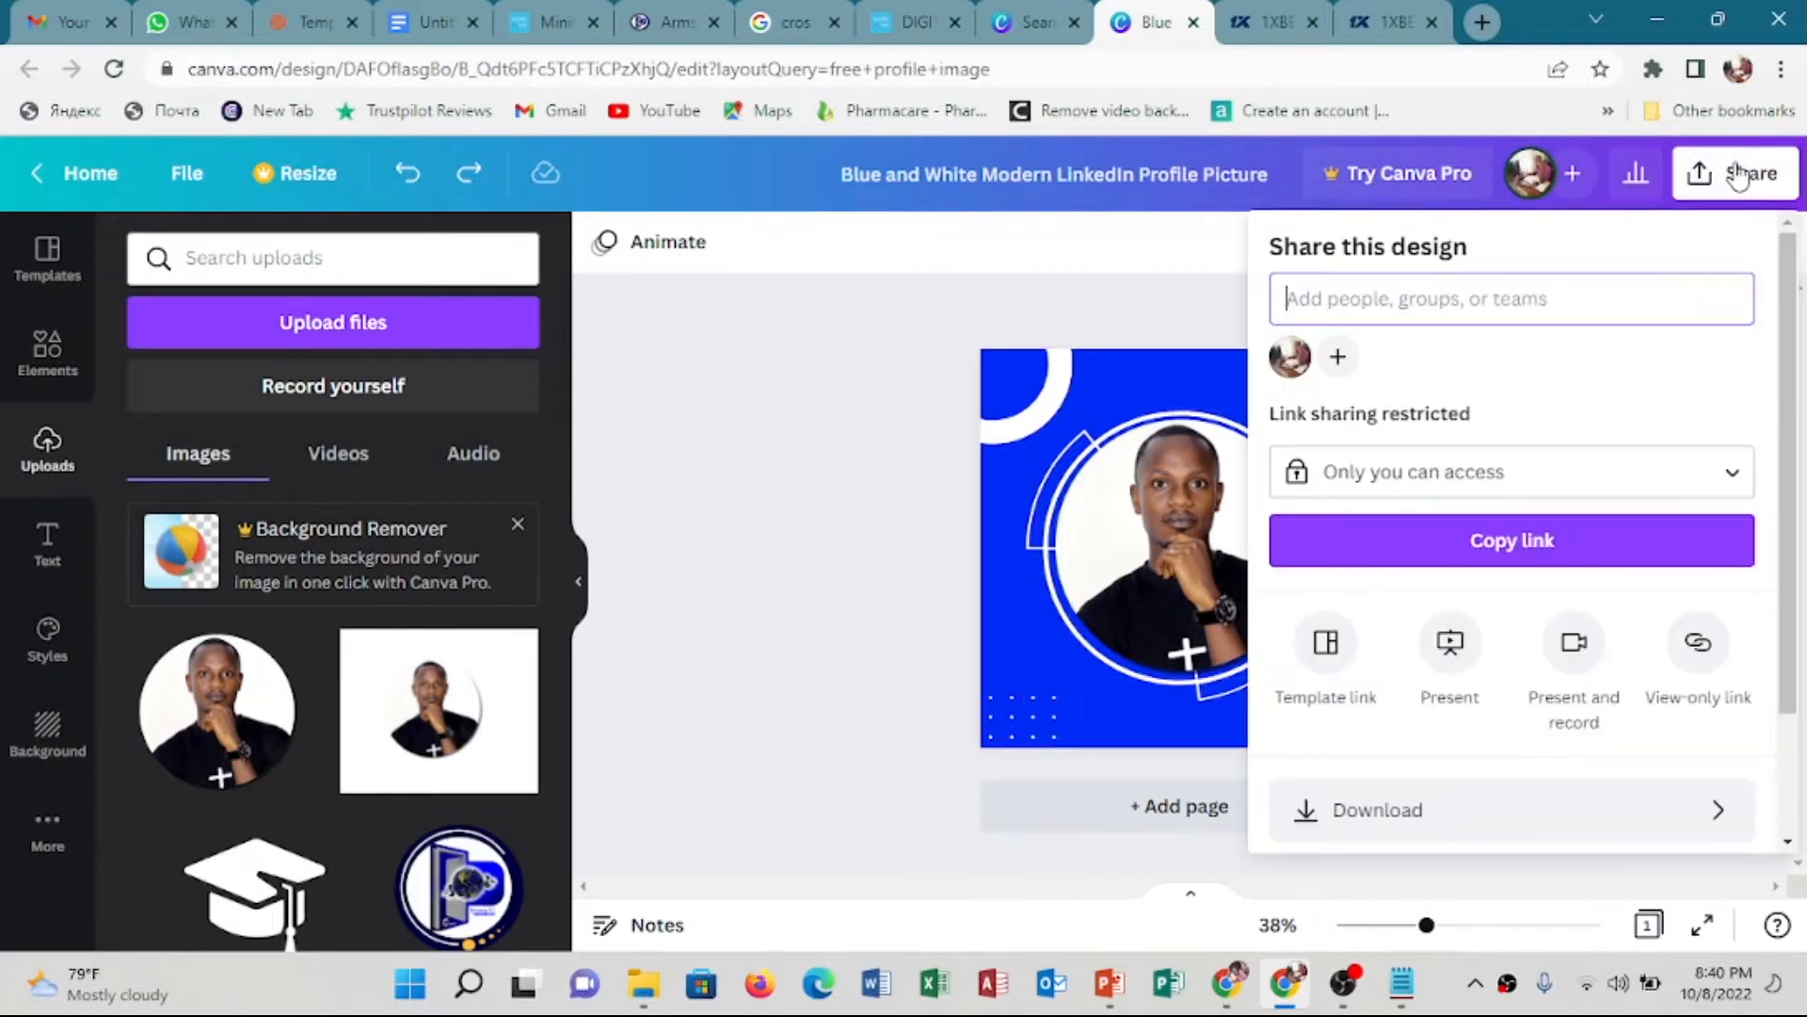
{"action": "left_click", "coordinate": [1359, 830]}
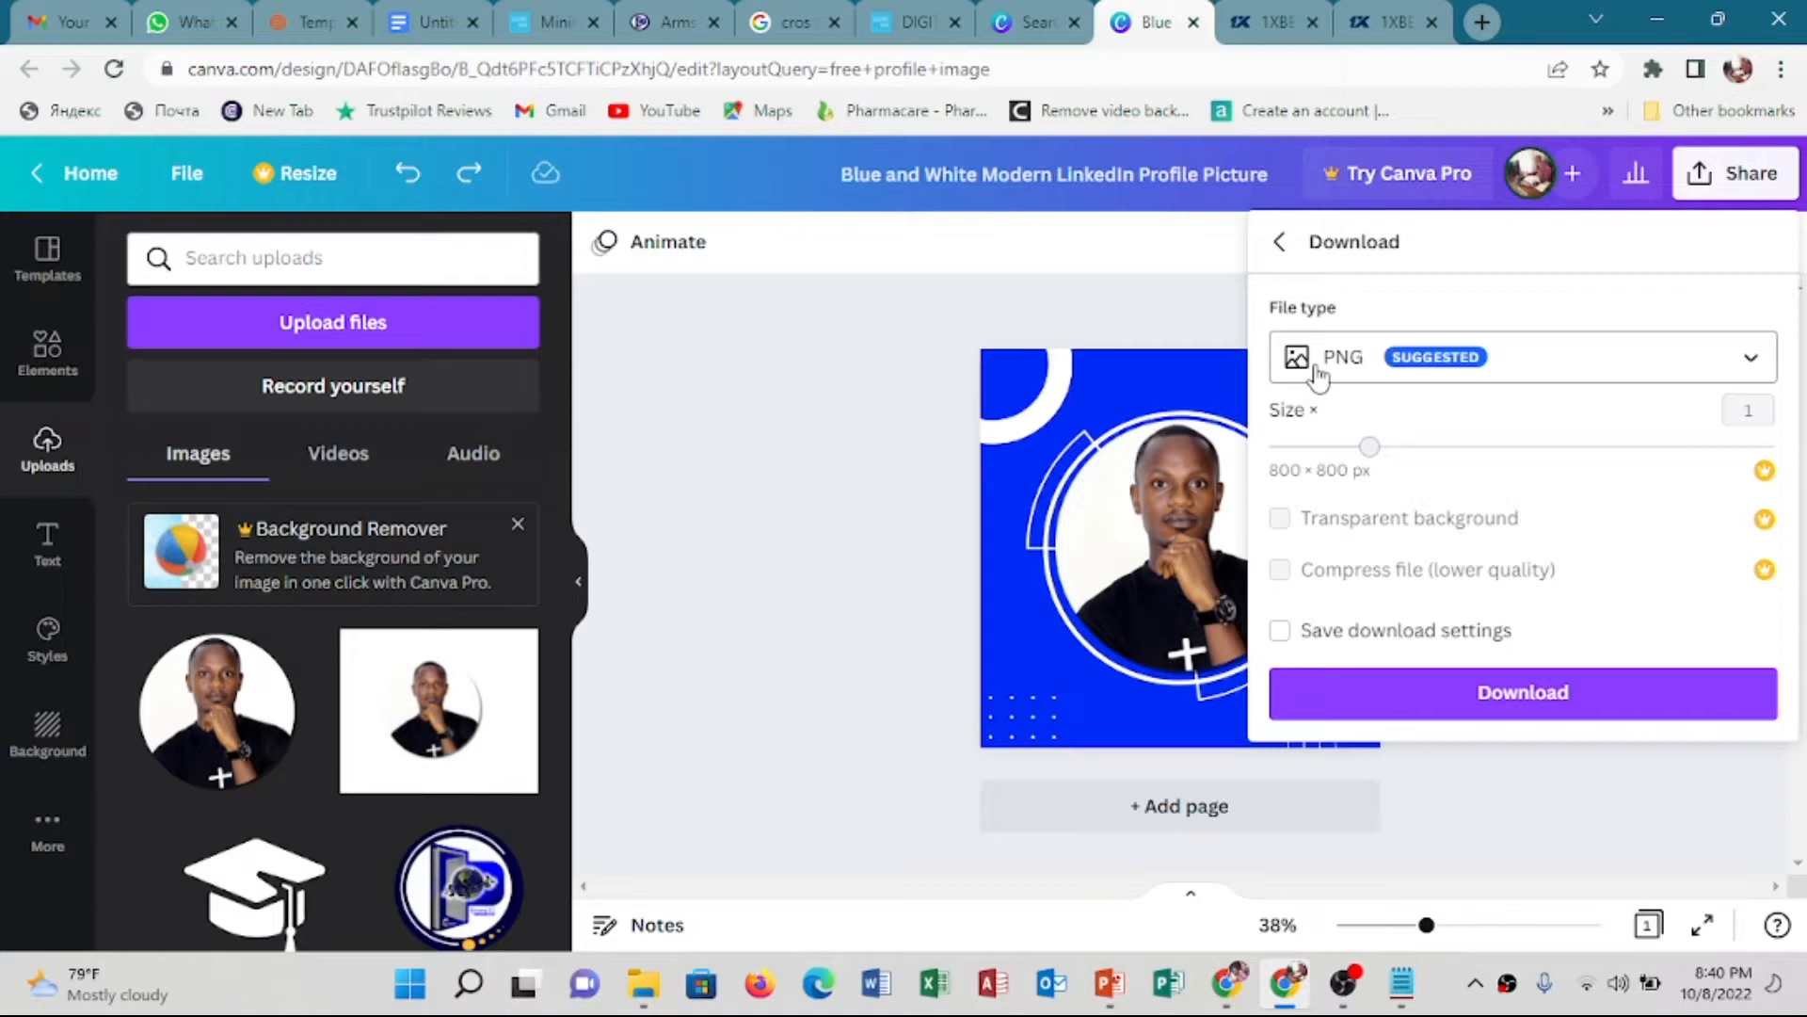
{"action": "left_click", "coordinate": [1557, 359]}
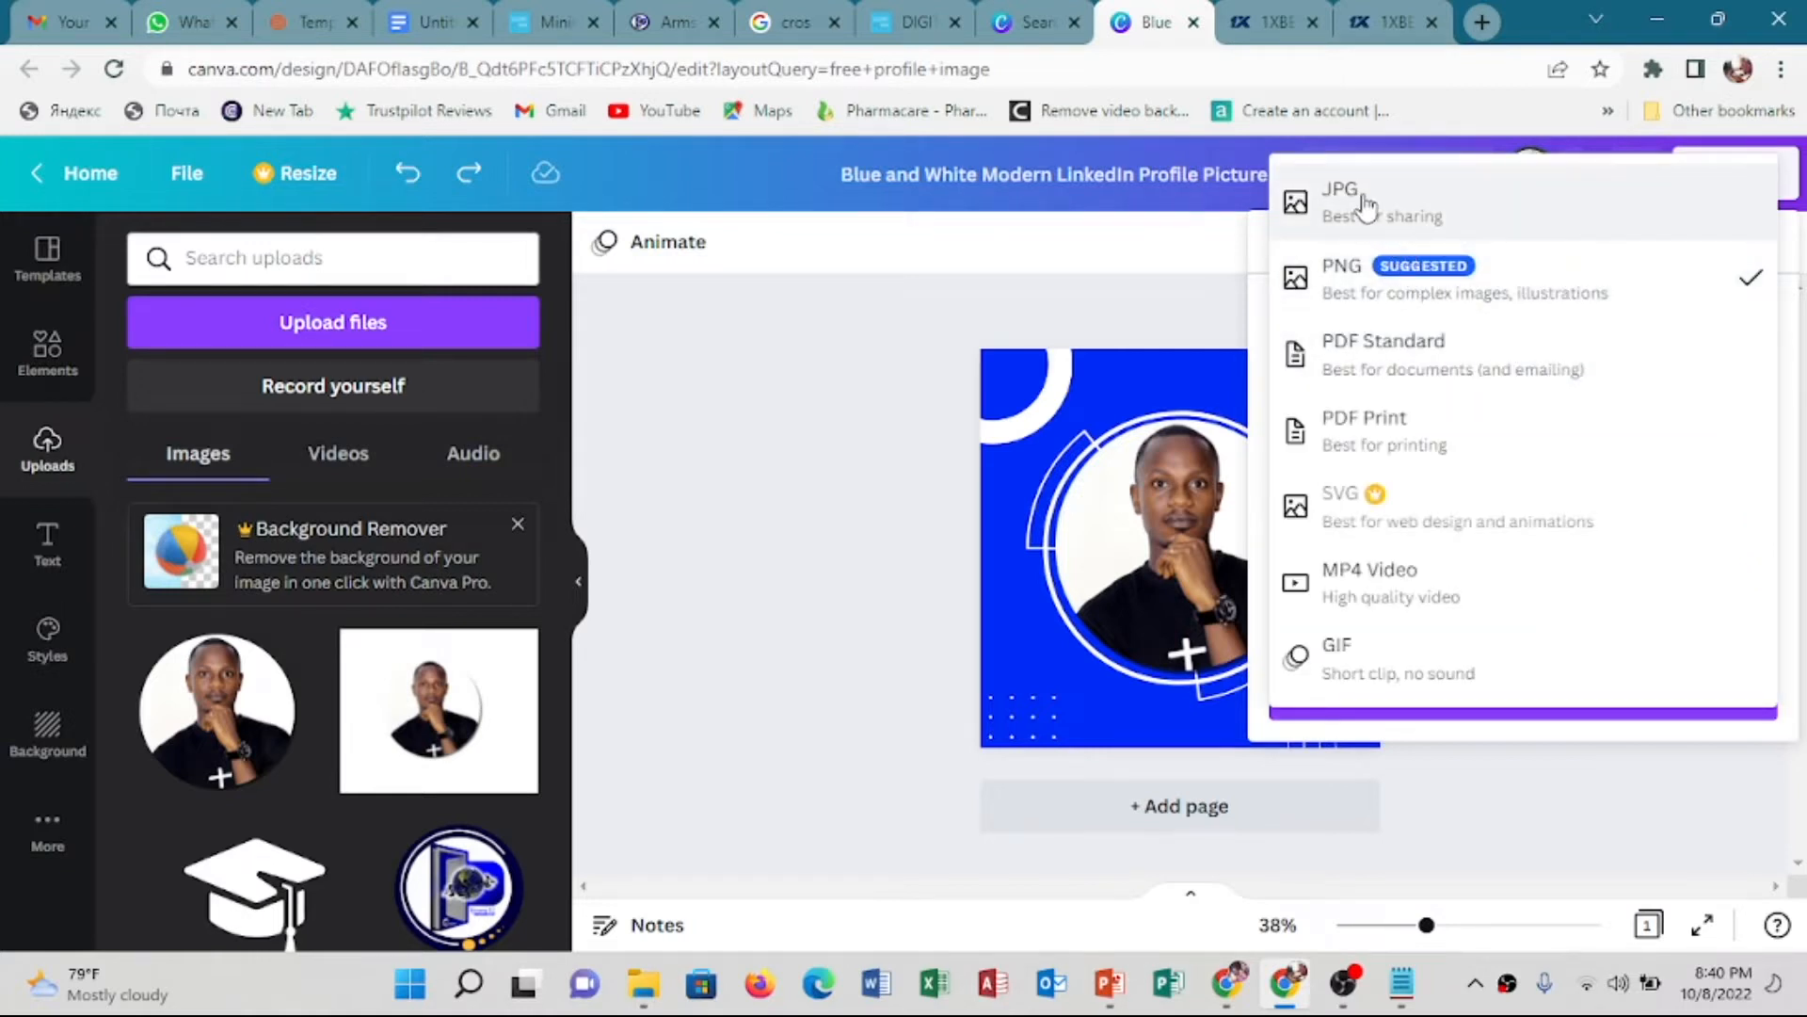
{"action": "left_click", "coordinate": [1342, 301]}
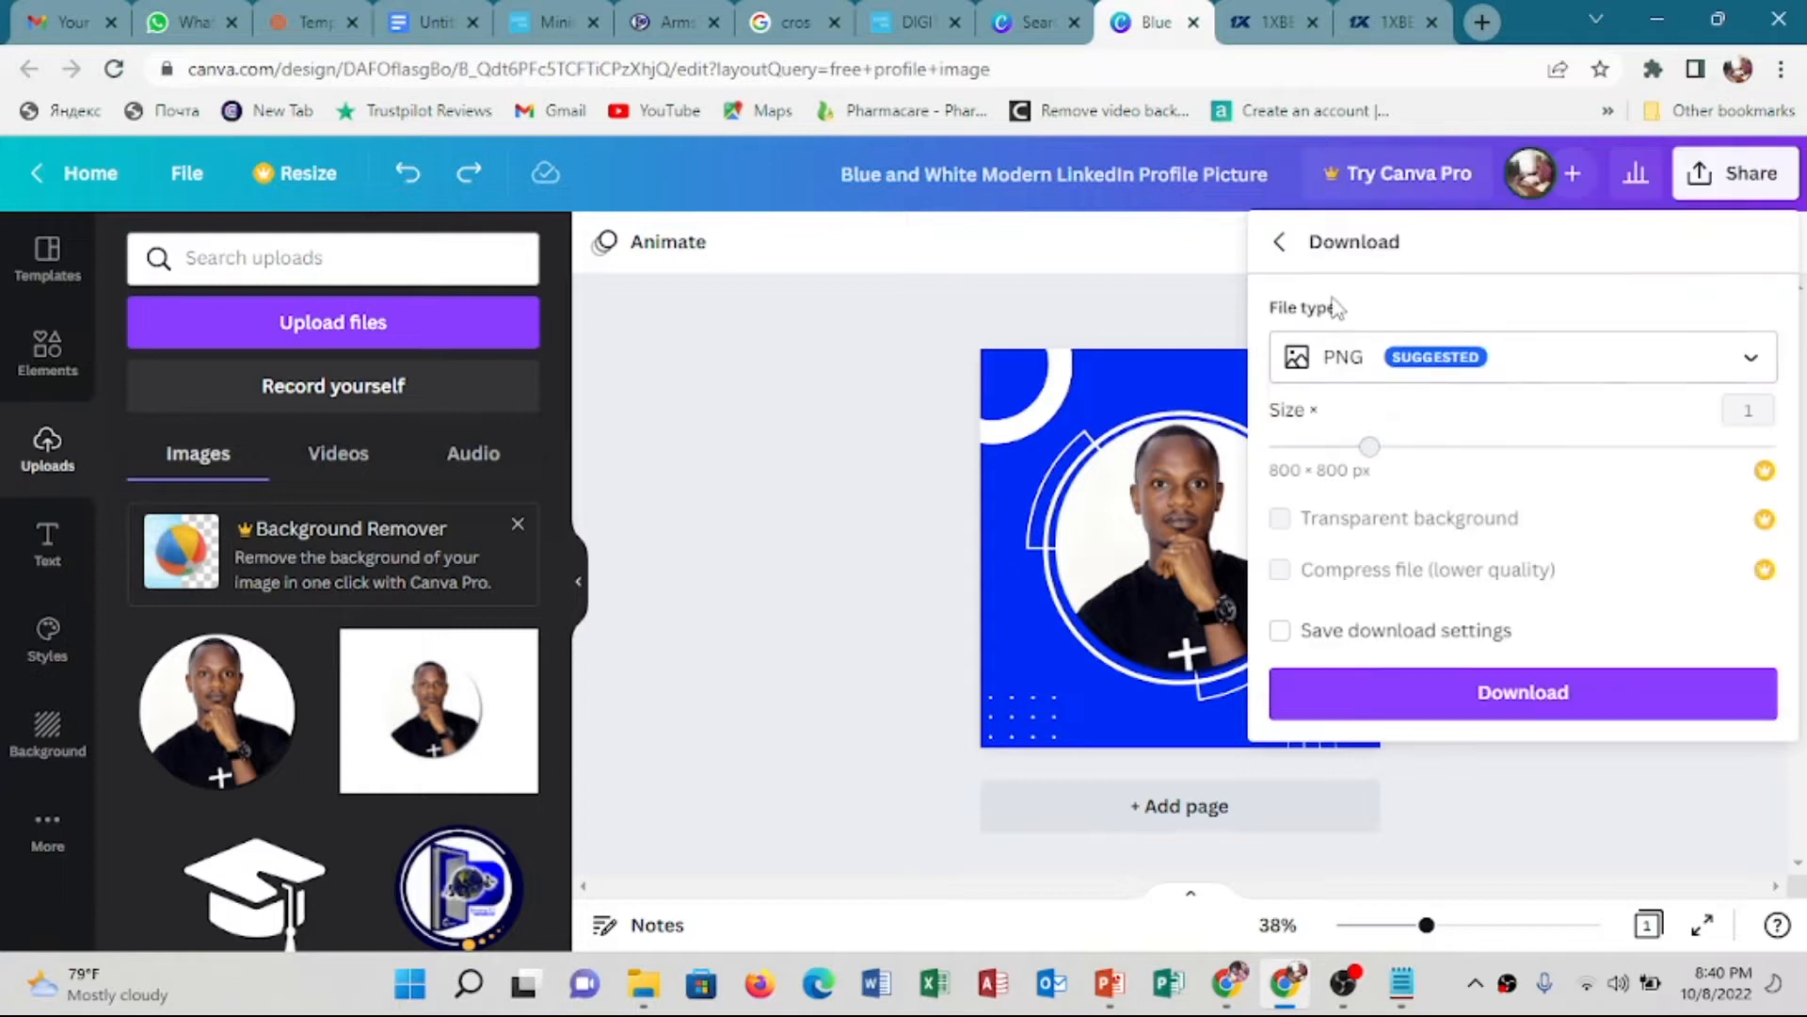
{"action": "left_click", "coordinate": [1517, 708]}
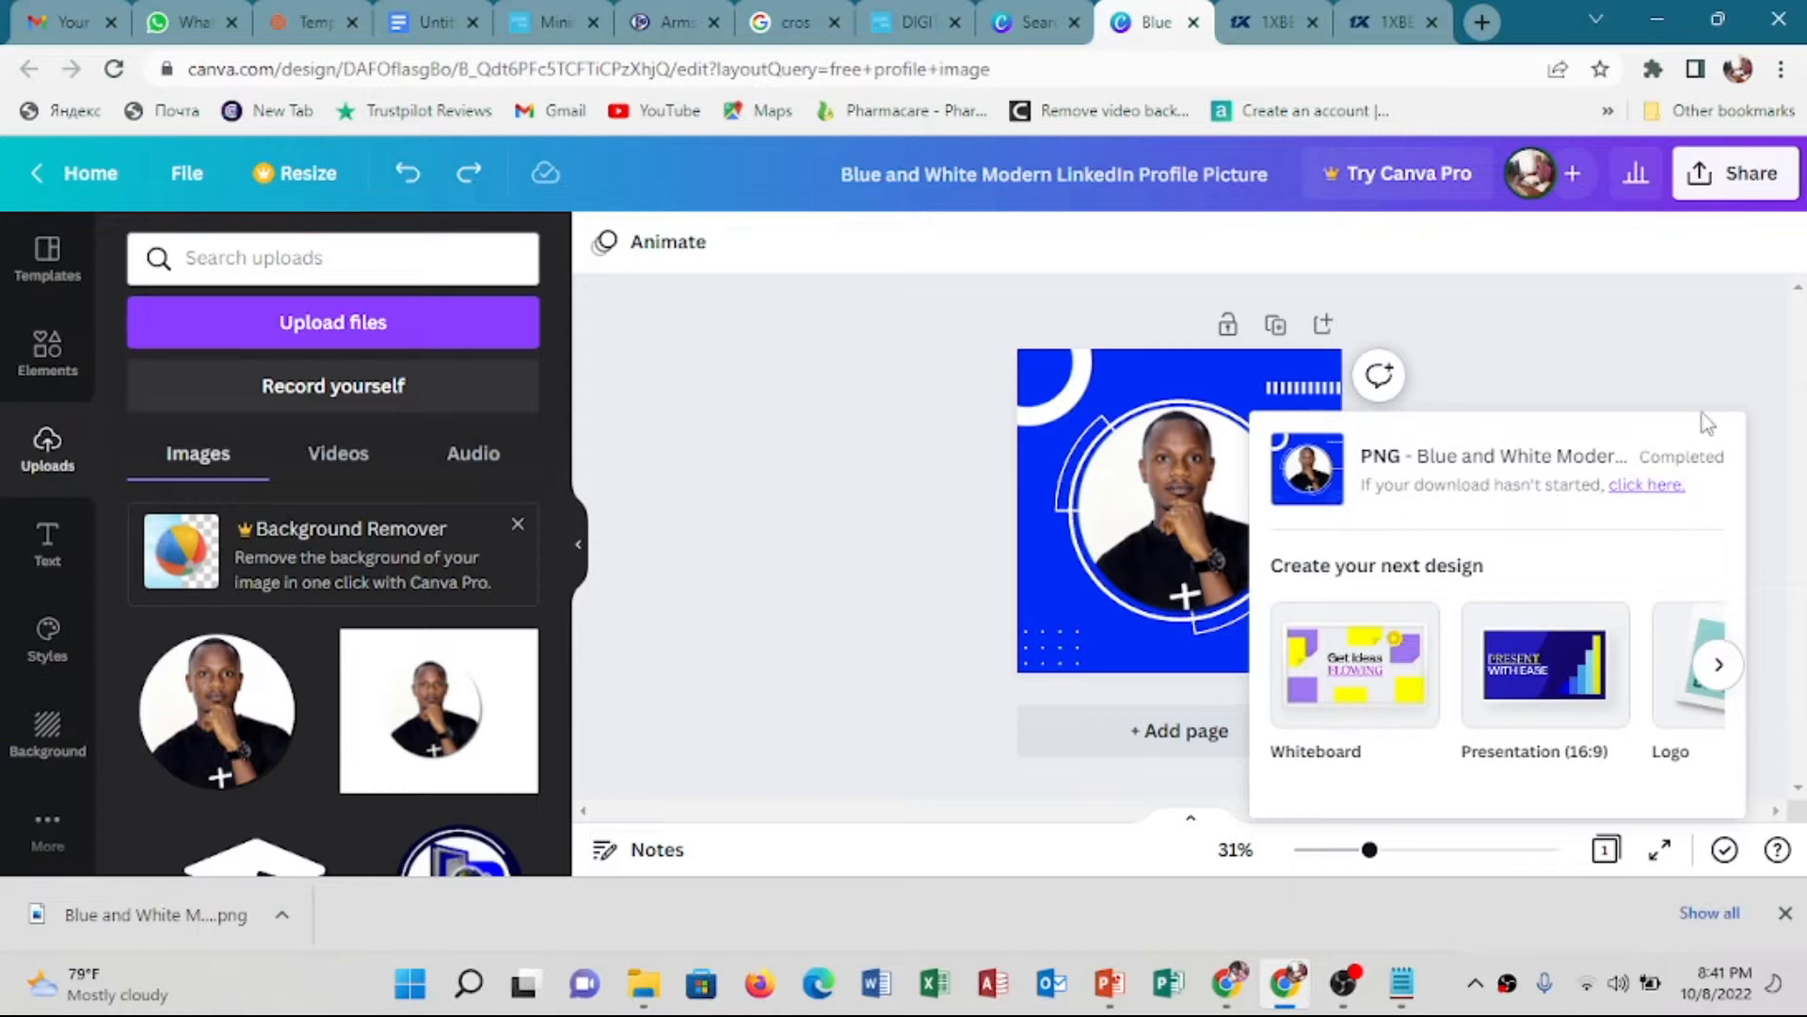
{"action": "left_click", "coordinate": [1482, 372]}
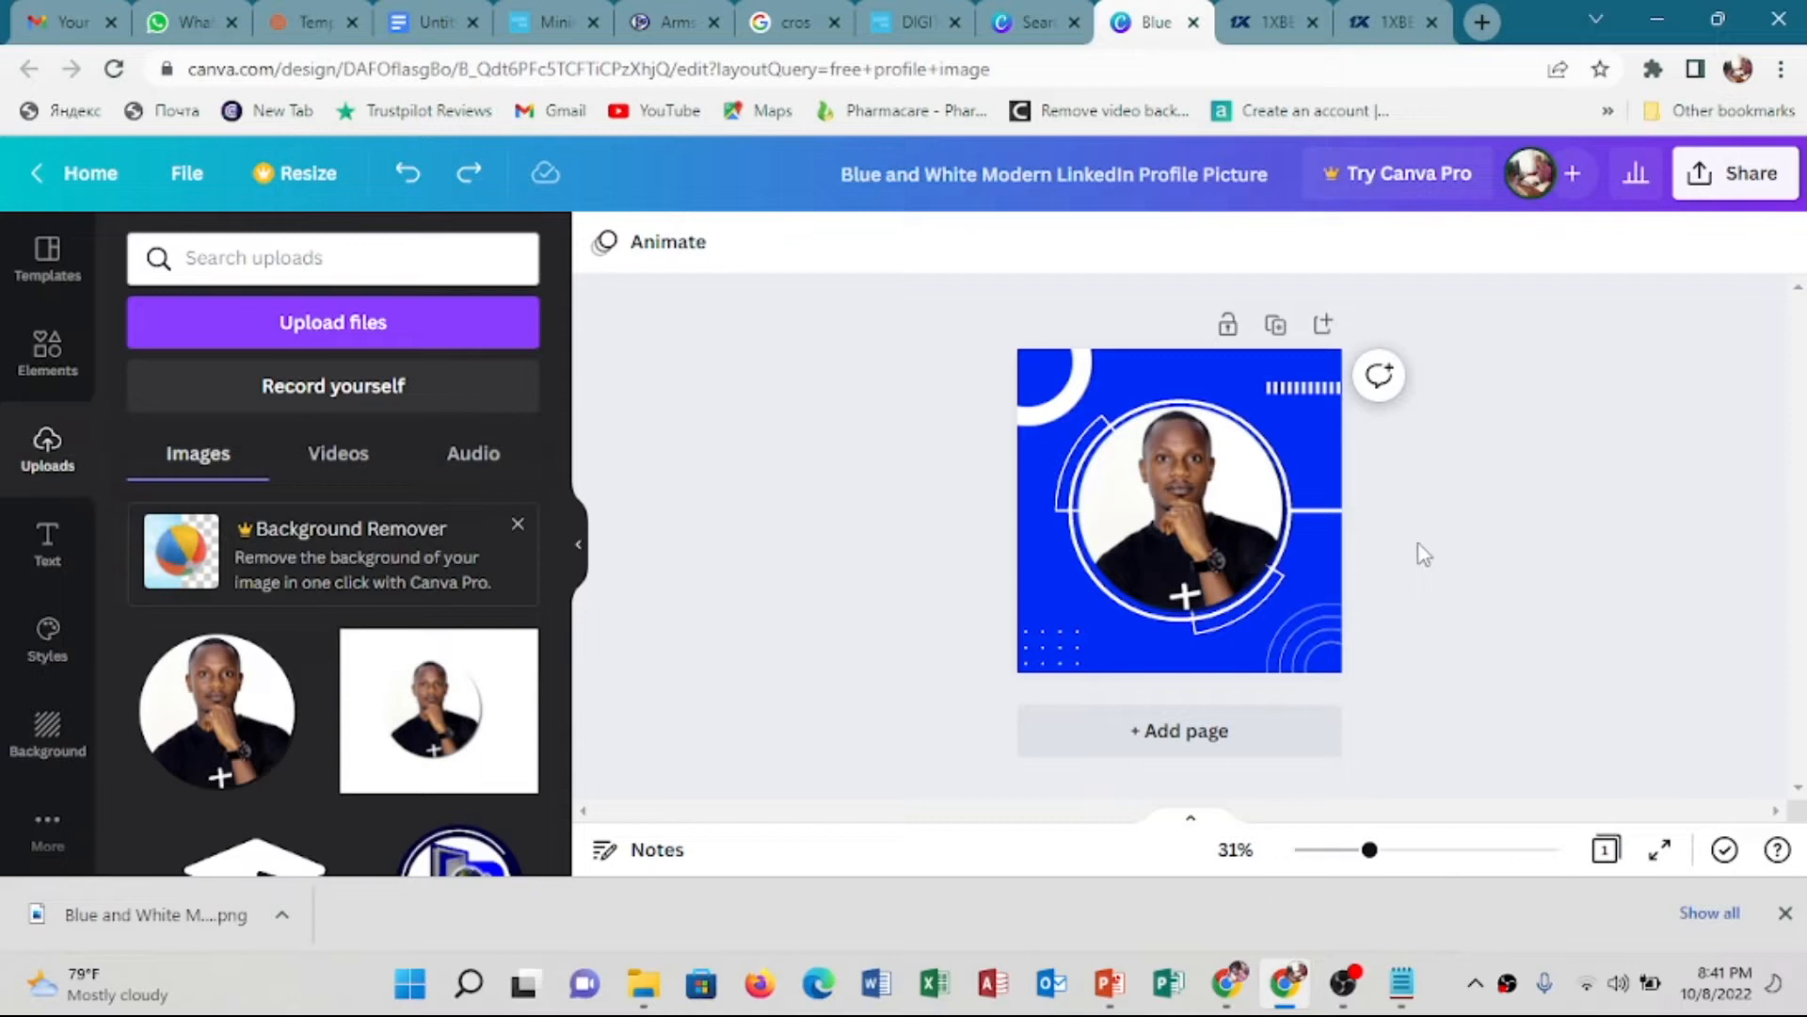
Switch to Vepaar and open the store's business profile settings
{"action": "key", "text": "alt+Tab"}
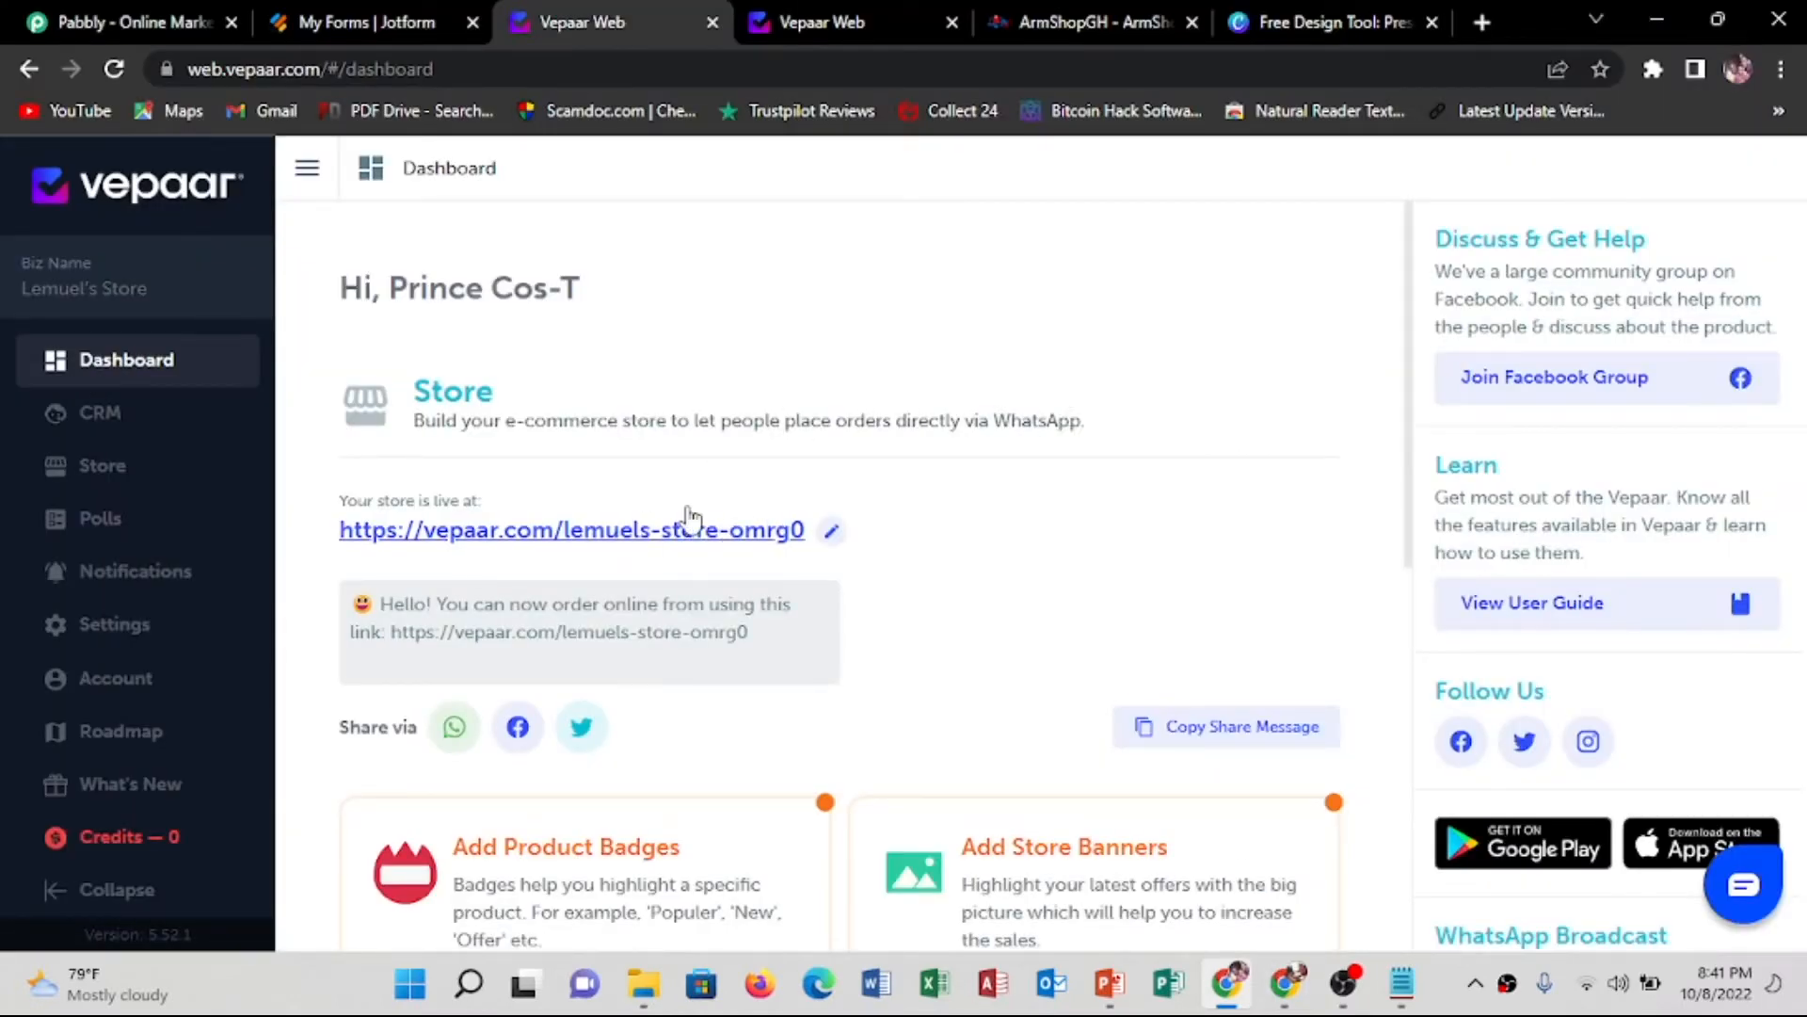
{"action": "scroll", "coordinate": [798, 419], "scroll_direction": "down", "scroll_amount": 2}
{"action": "scroll", "coordinate": [800, 424], "scroll_direction": "up", "scroll_amount": 3}
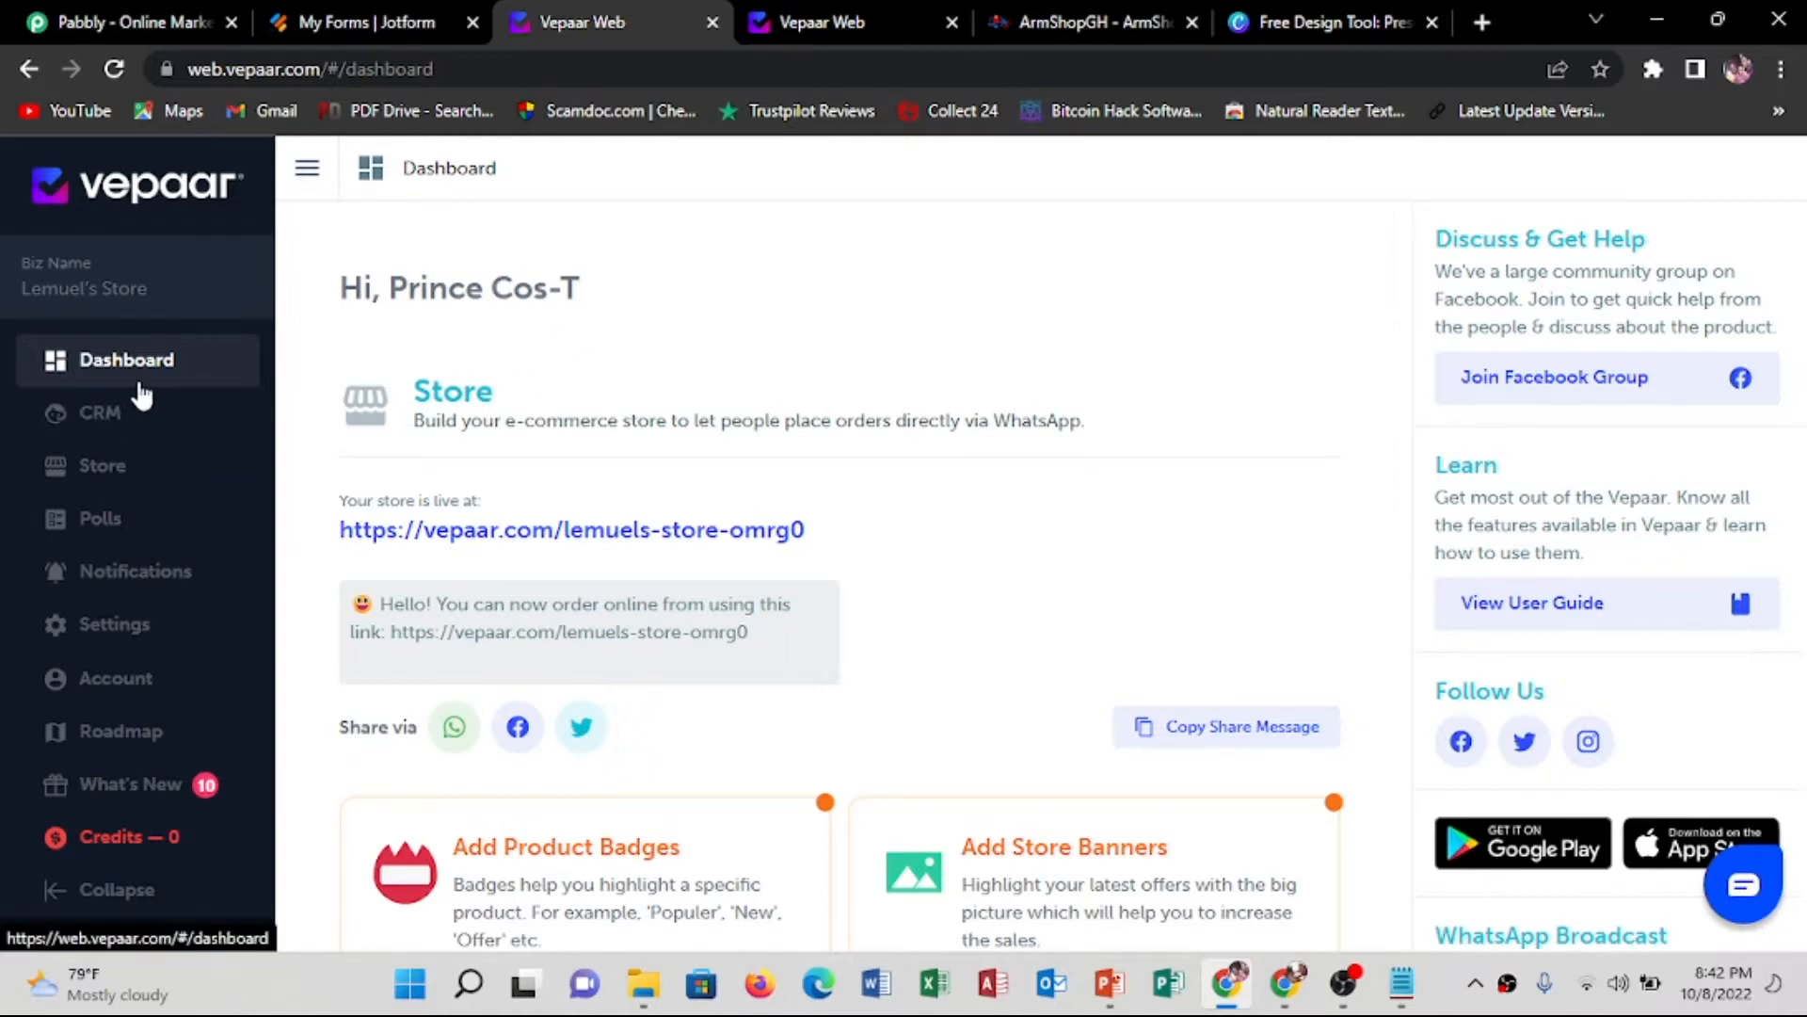
{"action": "left_click", "coordinate": [105, 632]}
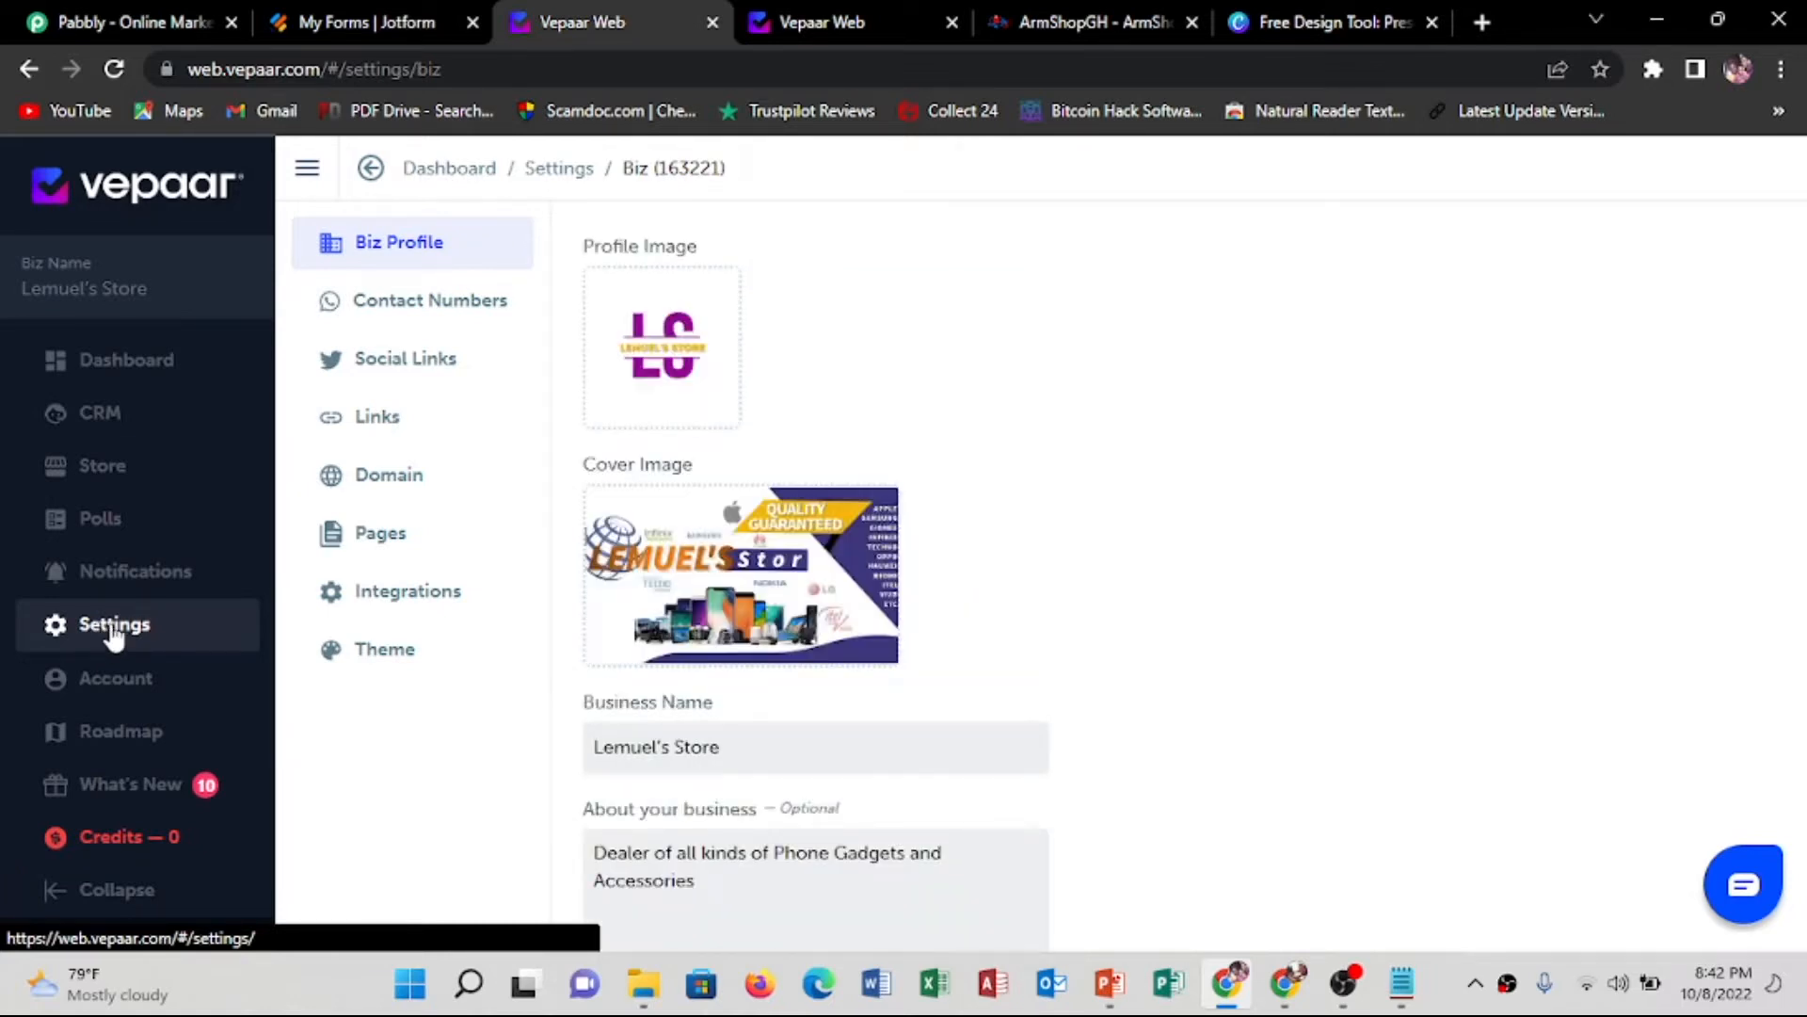
Remove the current profile image and choose the downloaded blue-and-white portrait PNG from the Downloads folder as its replacement
{"action": "mouse_move", "coordinate": [706, 303]}
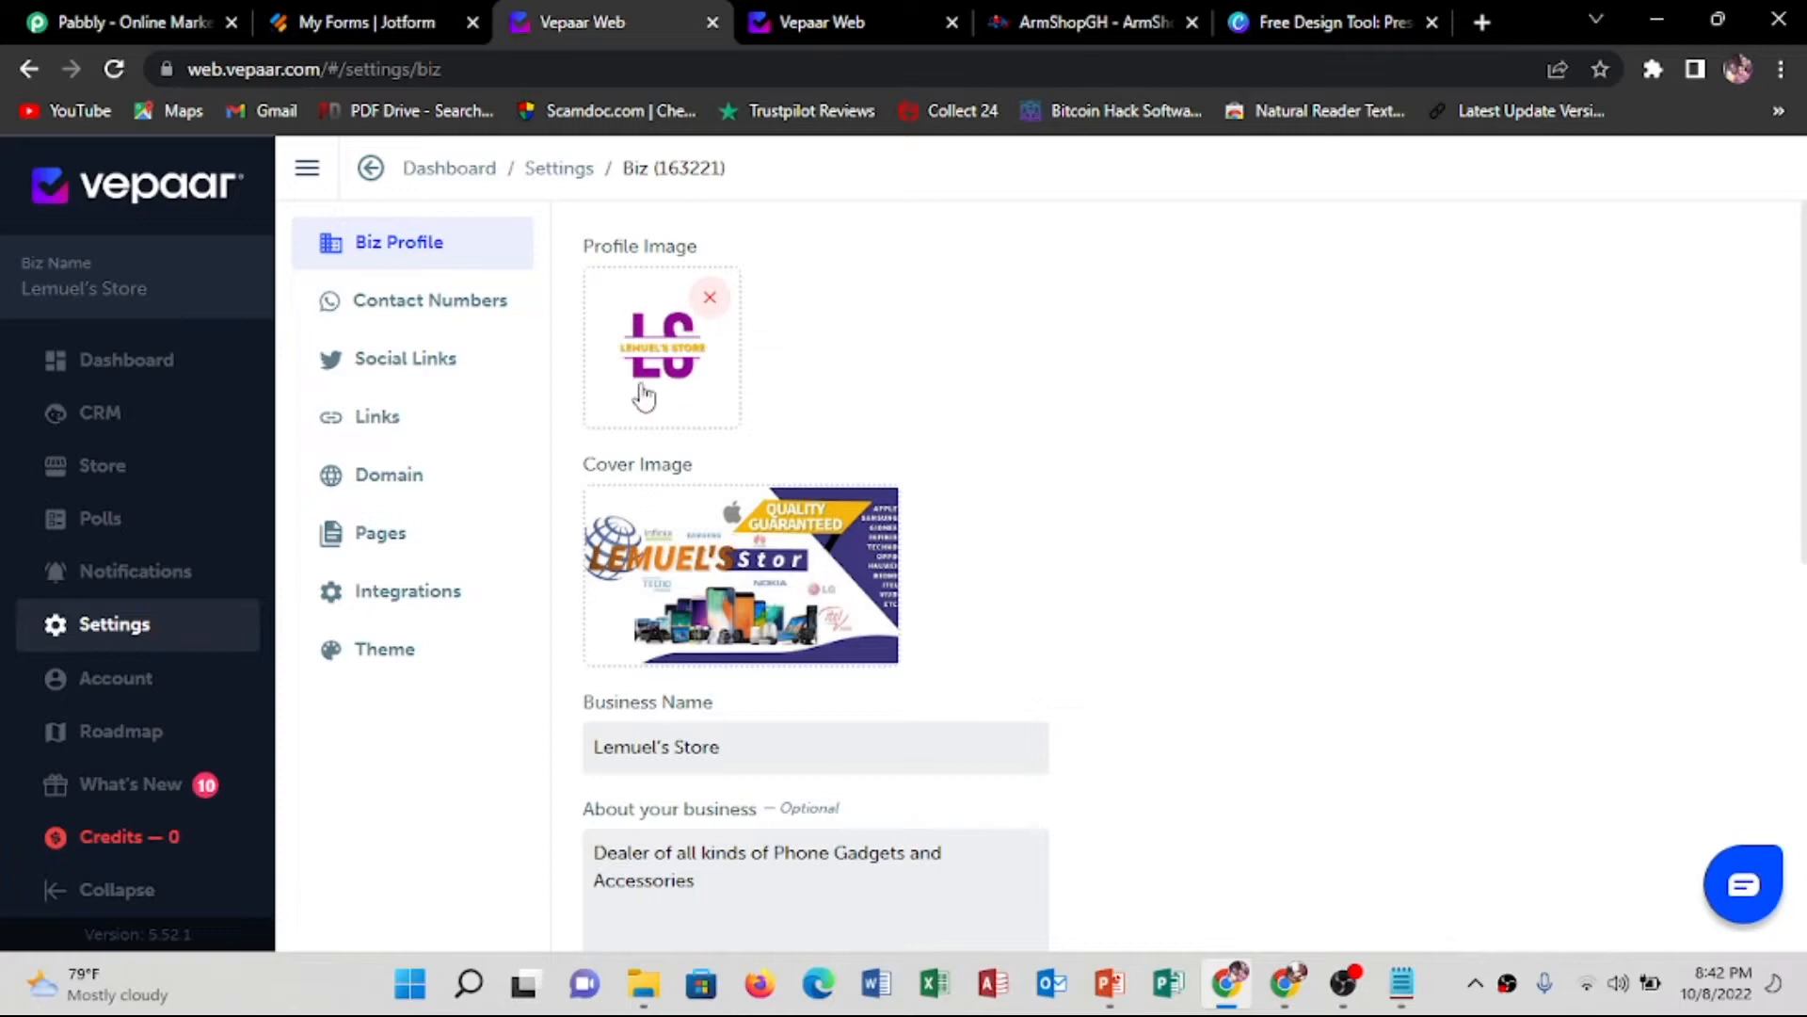
{"action": "left_click", "coordinate": [711, 299]}
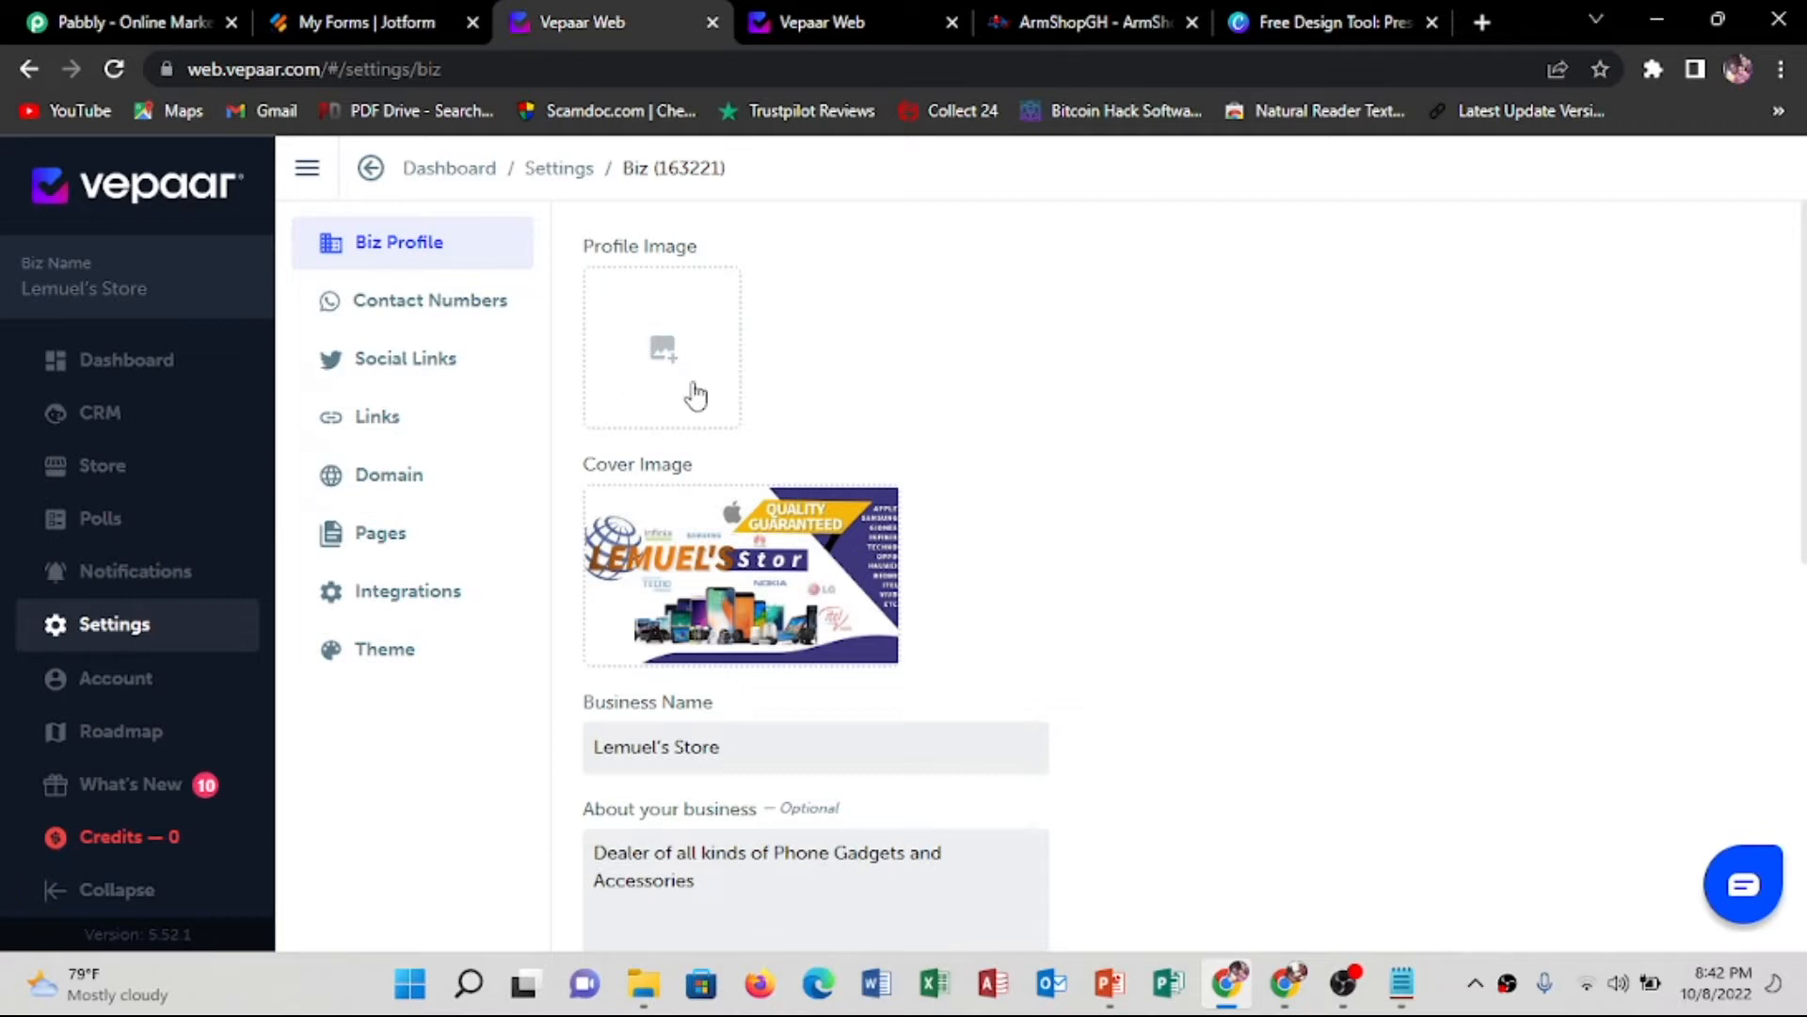
{"action": "left_click", "coordinate": [671, 358]}
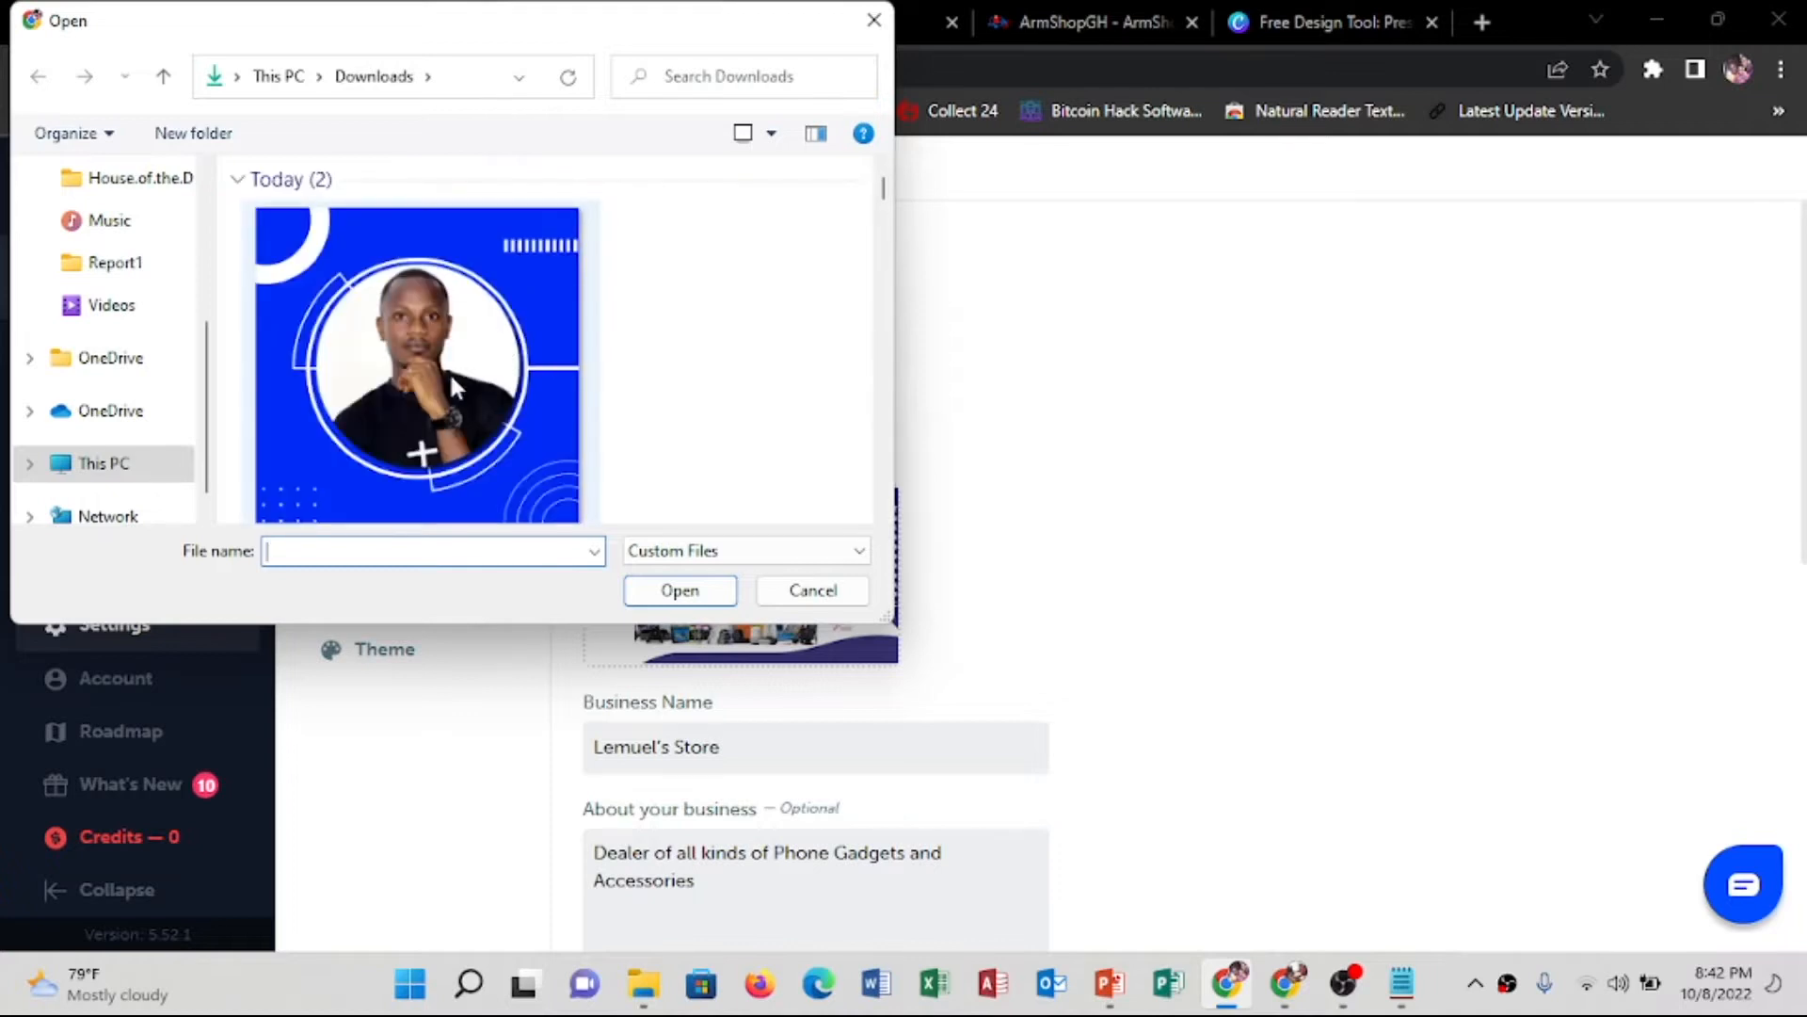
{"action": "left_click", "coordinate": [405, 350]}
{"action": "left_click", "coordinate": [679, 590]}
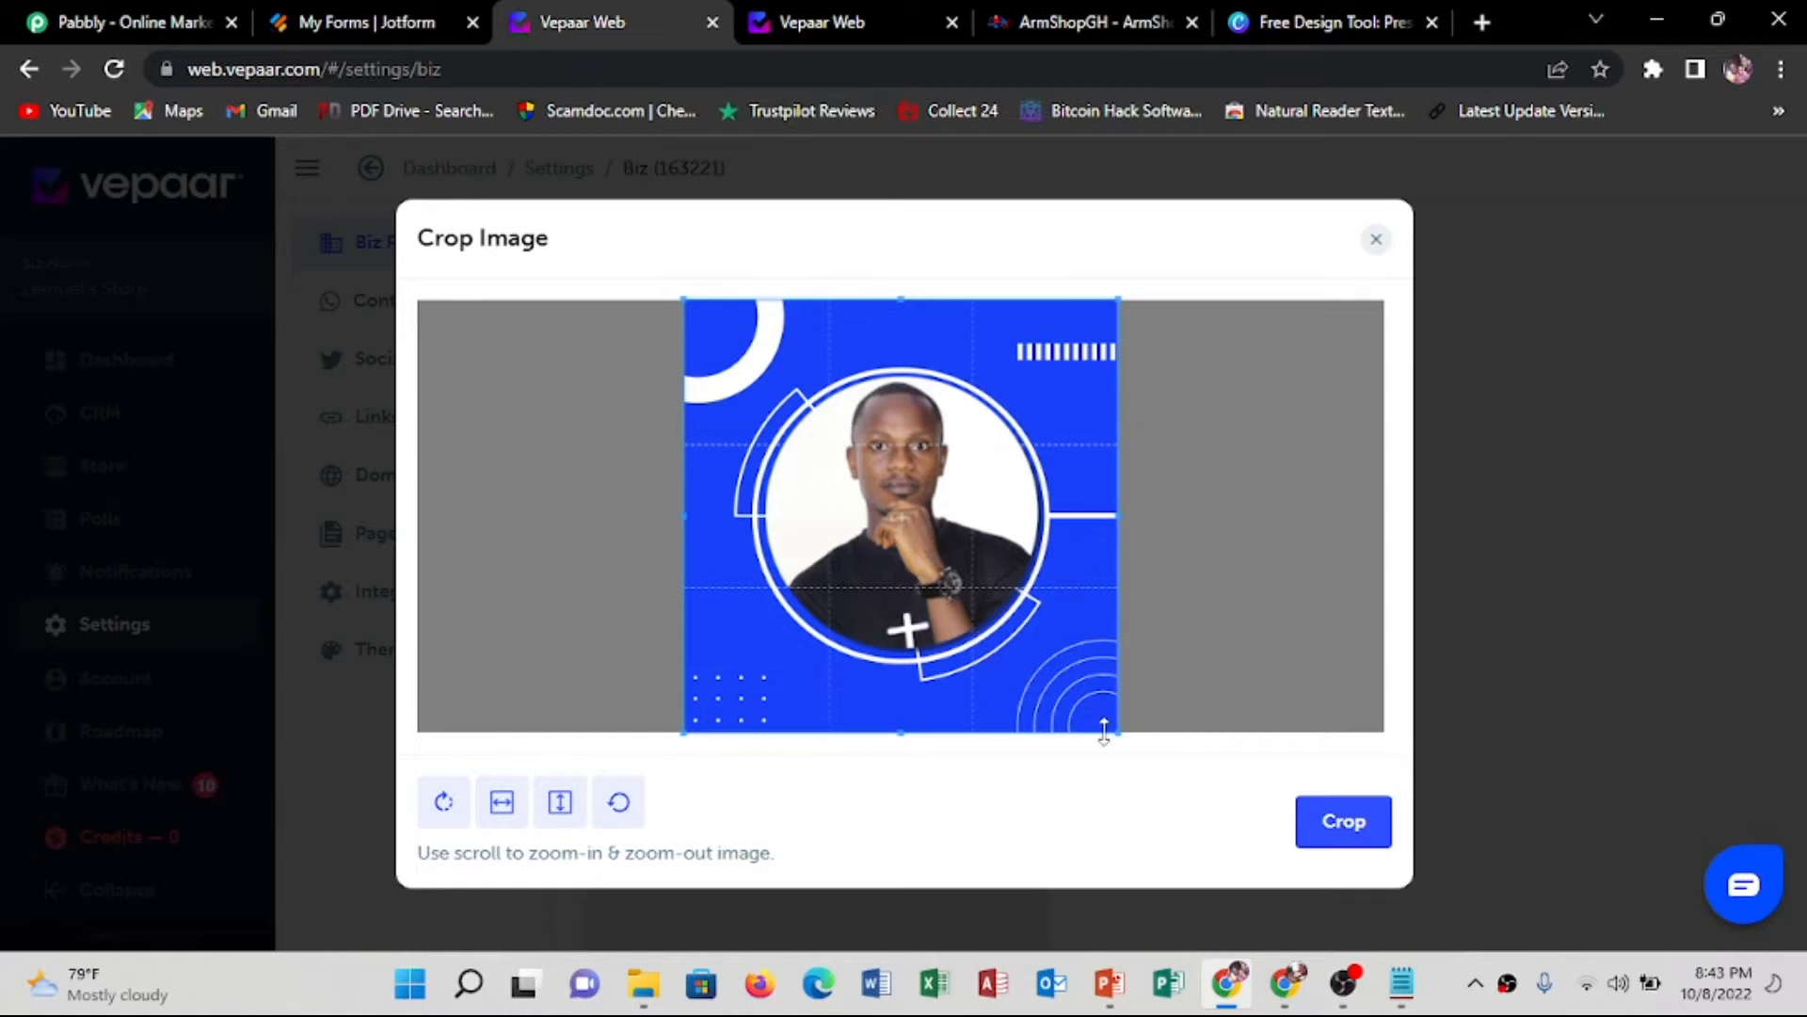
Try a smaller crop area, restore it to cover the full portrait image, and apply the crop
{"action": "left_click_drag", "start_coordinate": [1113, 730], "coordinate": [1047, 660]}
{"action": "left_click_drag", "start_coordinate": [884, 464], "coordinate": [922, 497]}
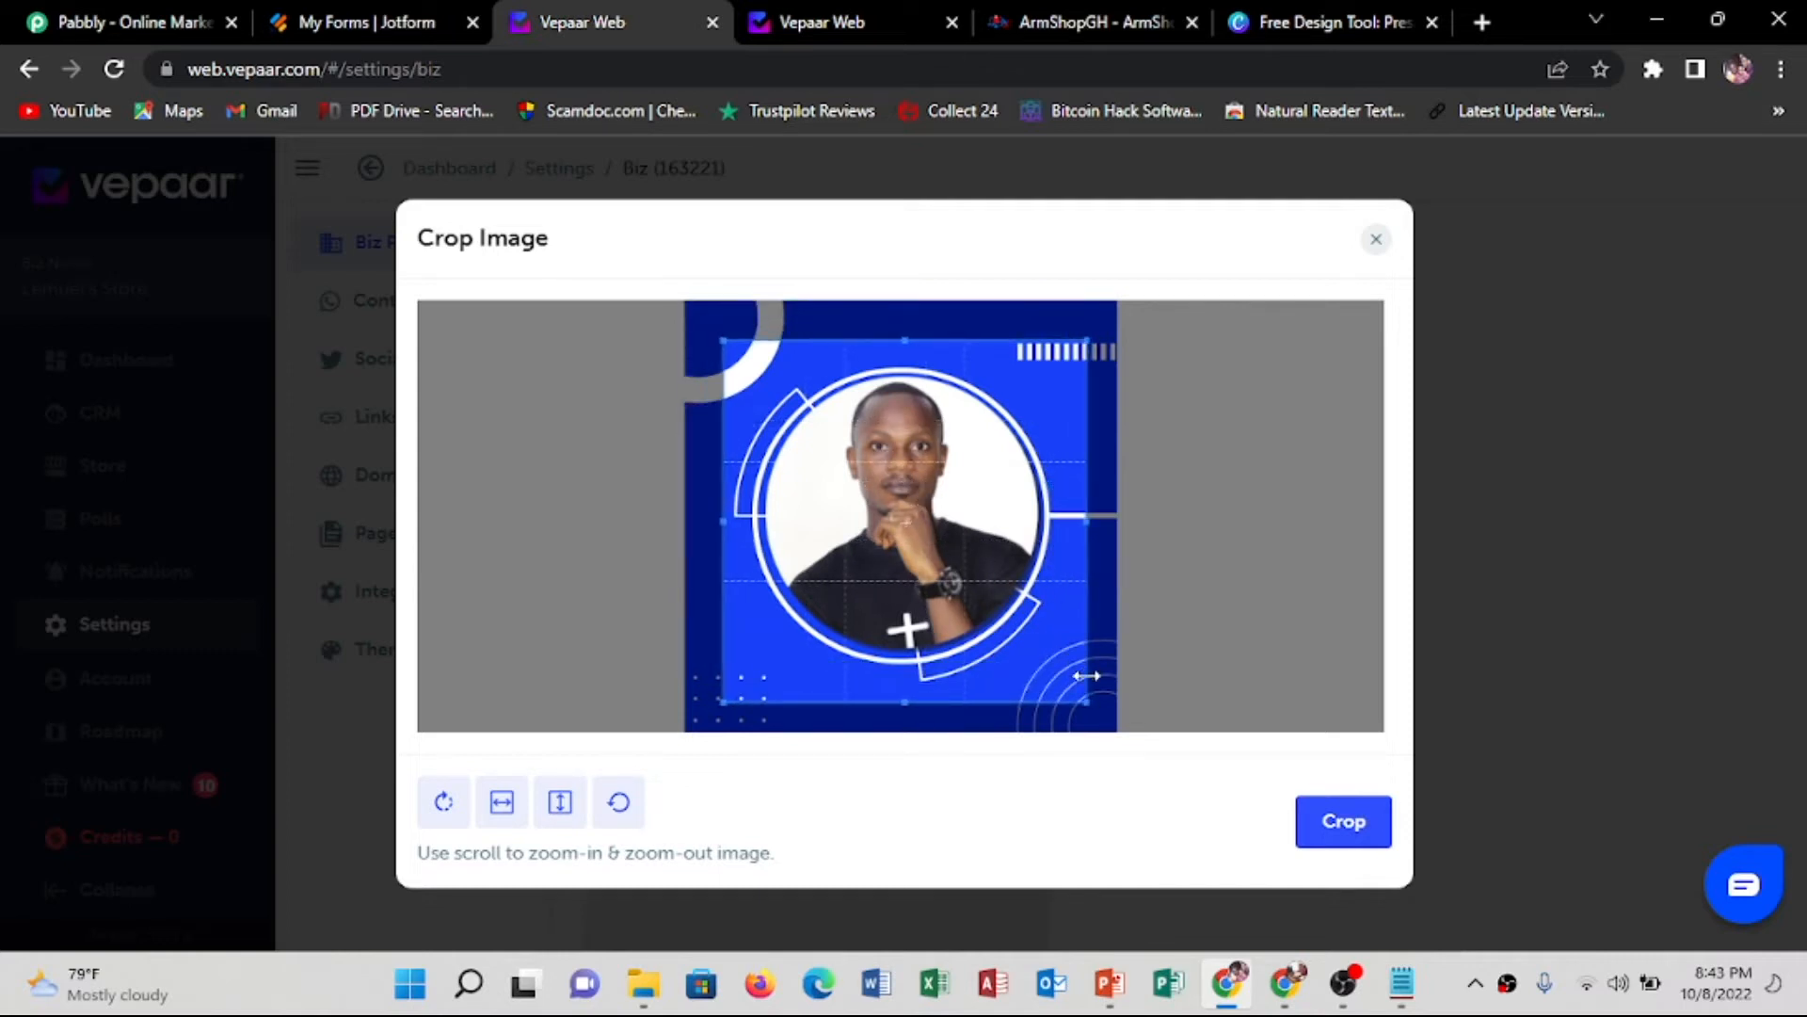
{"action": "left_click_drag", "start_coordinate": [1085, 706], "coordinate": [1161, 766]}
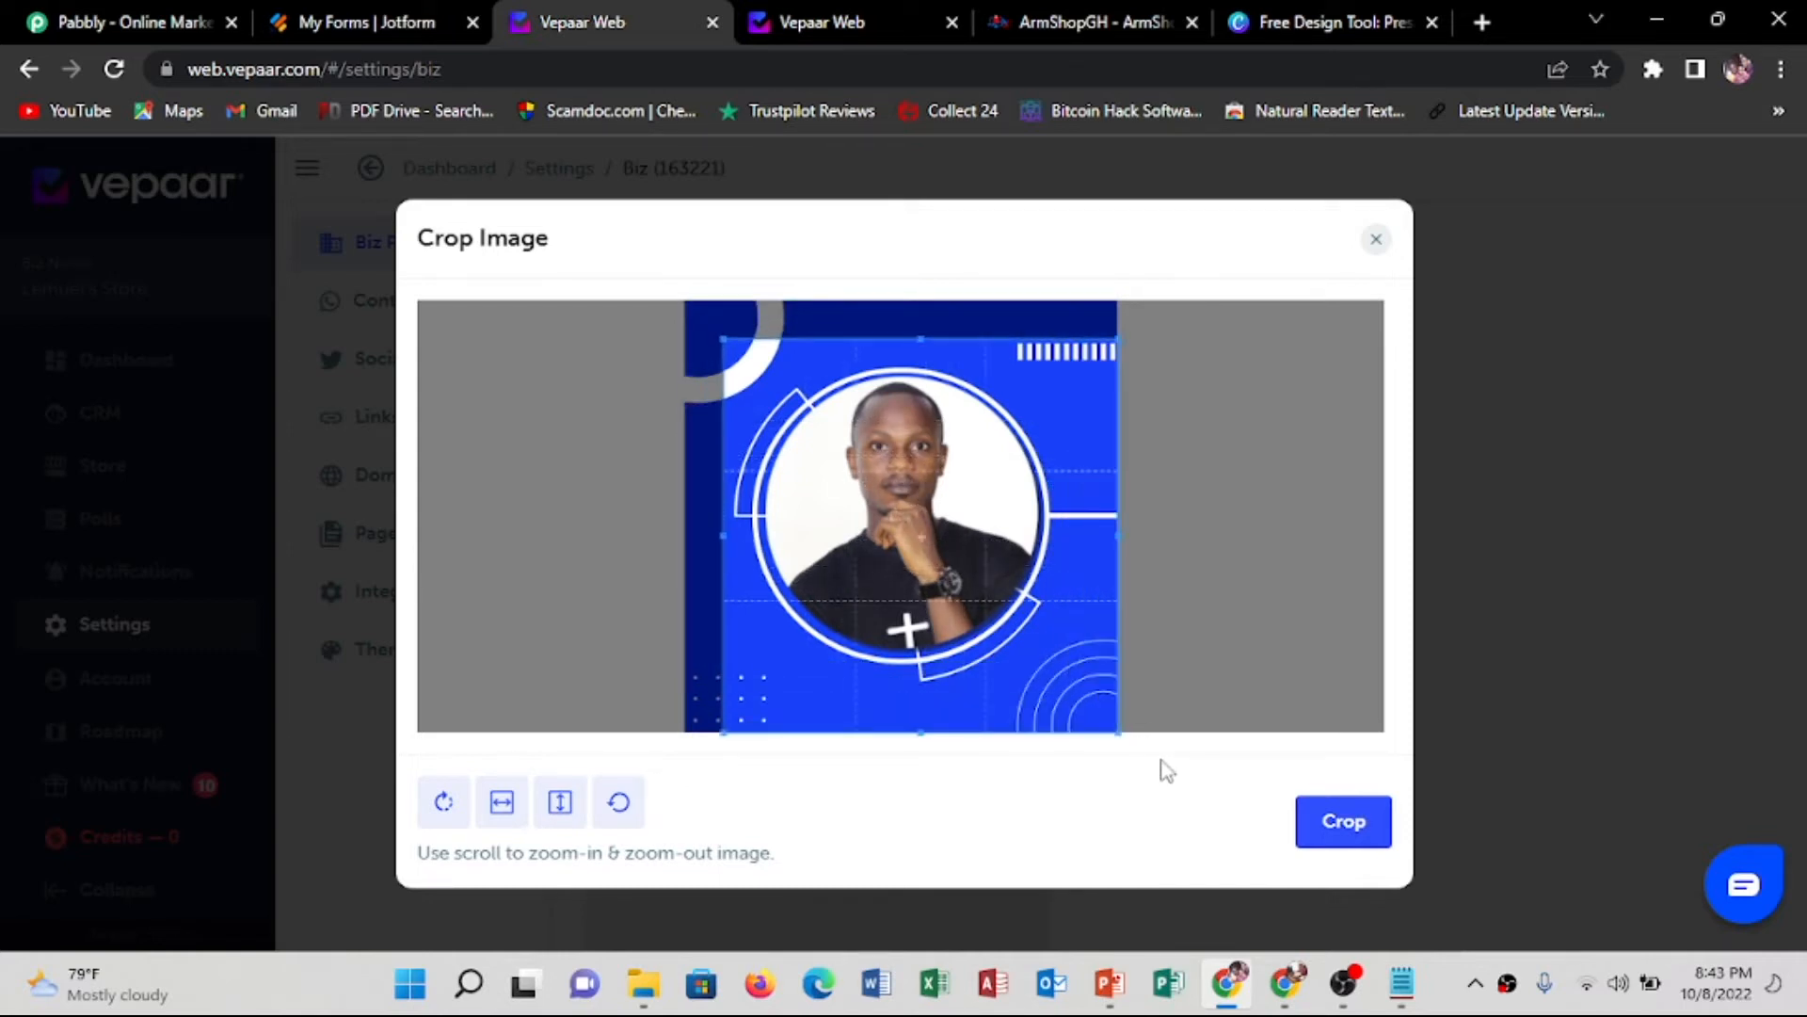
{"action": "left_click_drag", "start_coordinate": [723, 341], "coordinate": [678, 295]}
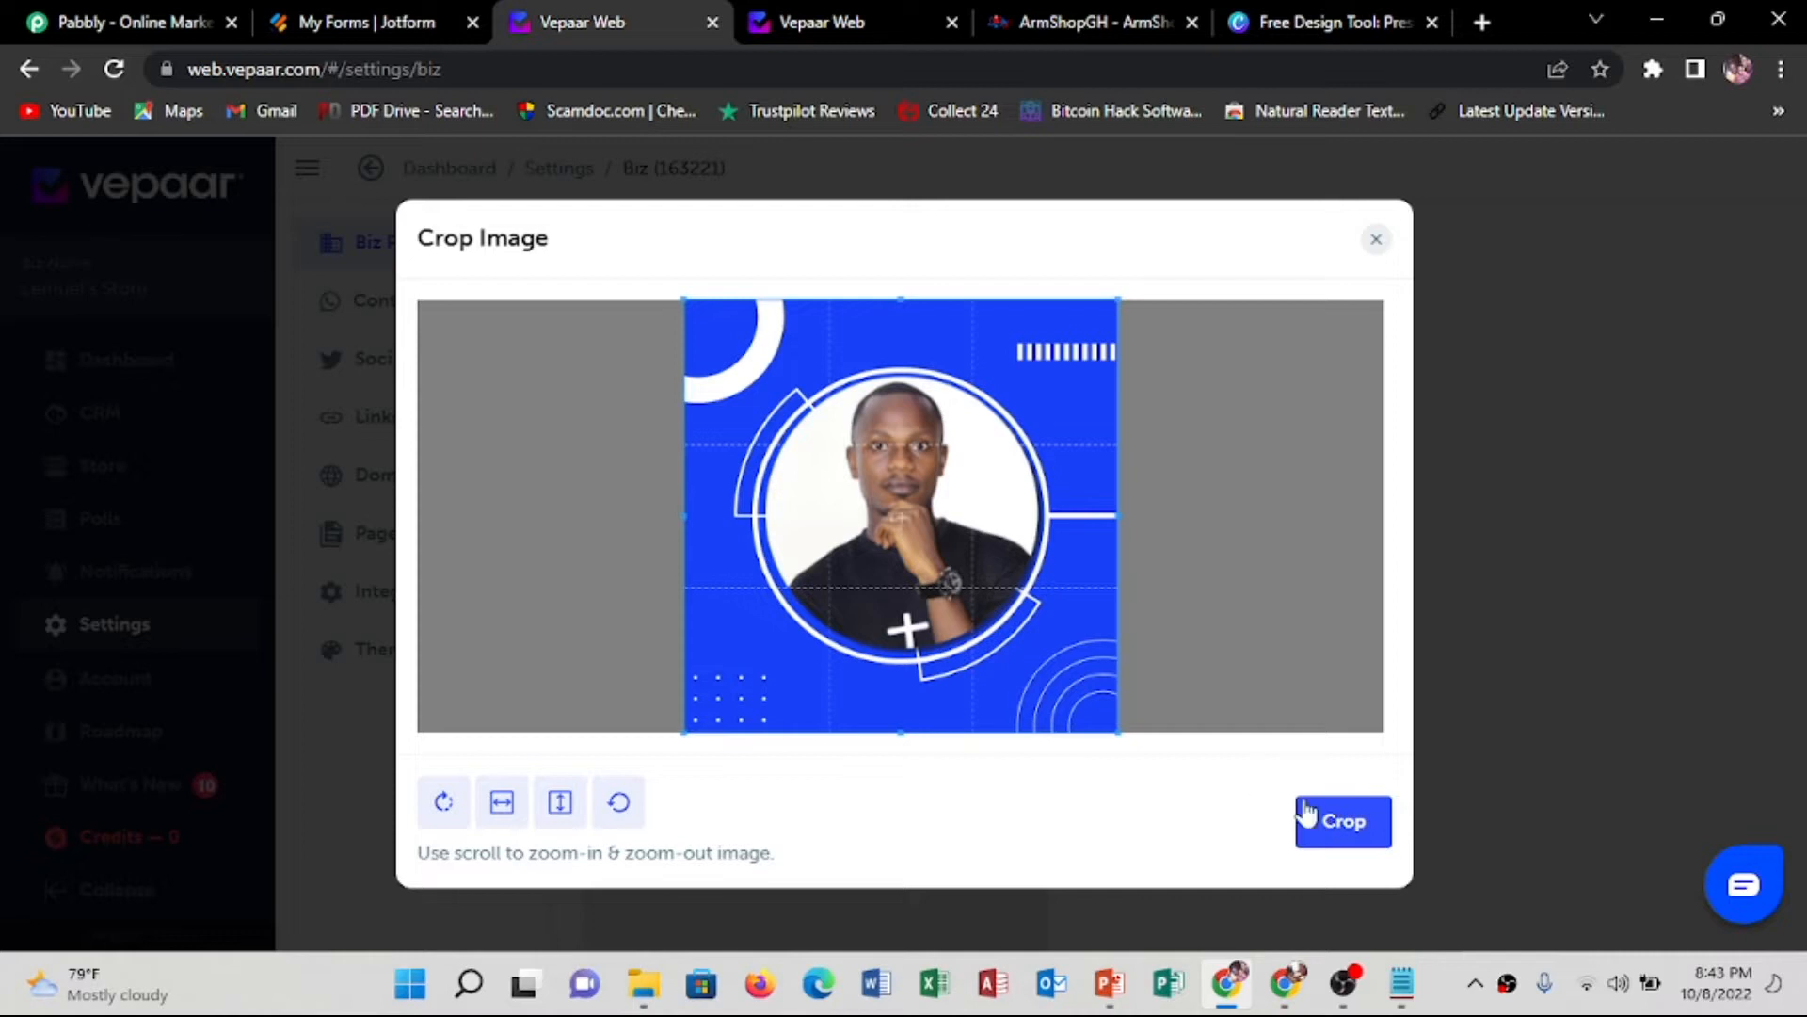
{"action": "left_click", "coordinate": [1331, 828]}
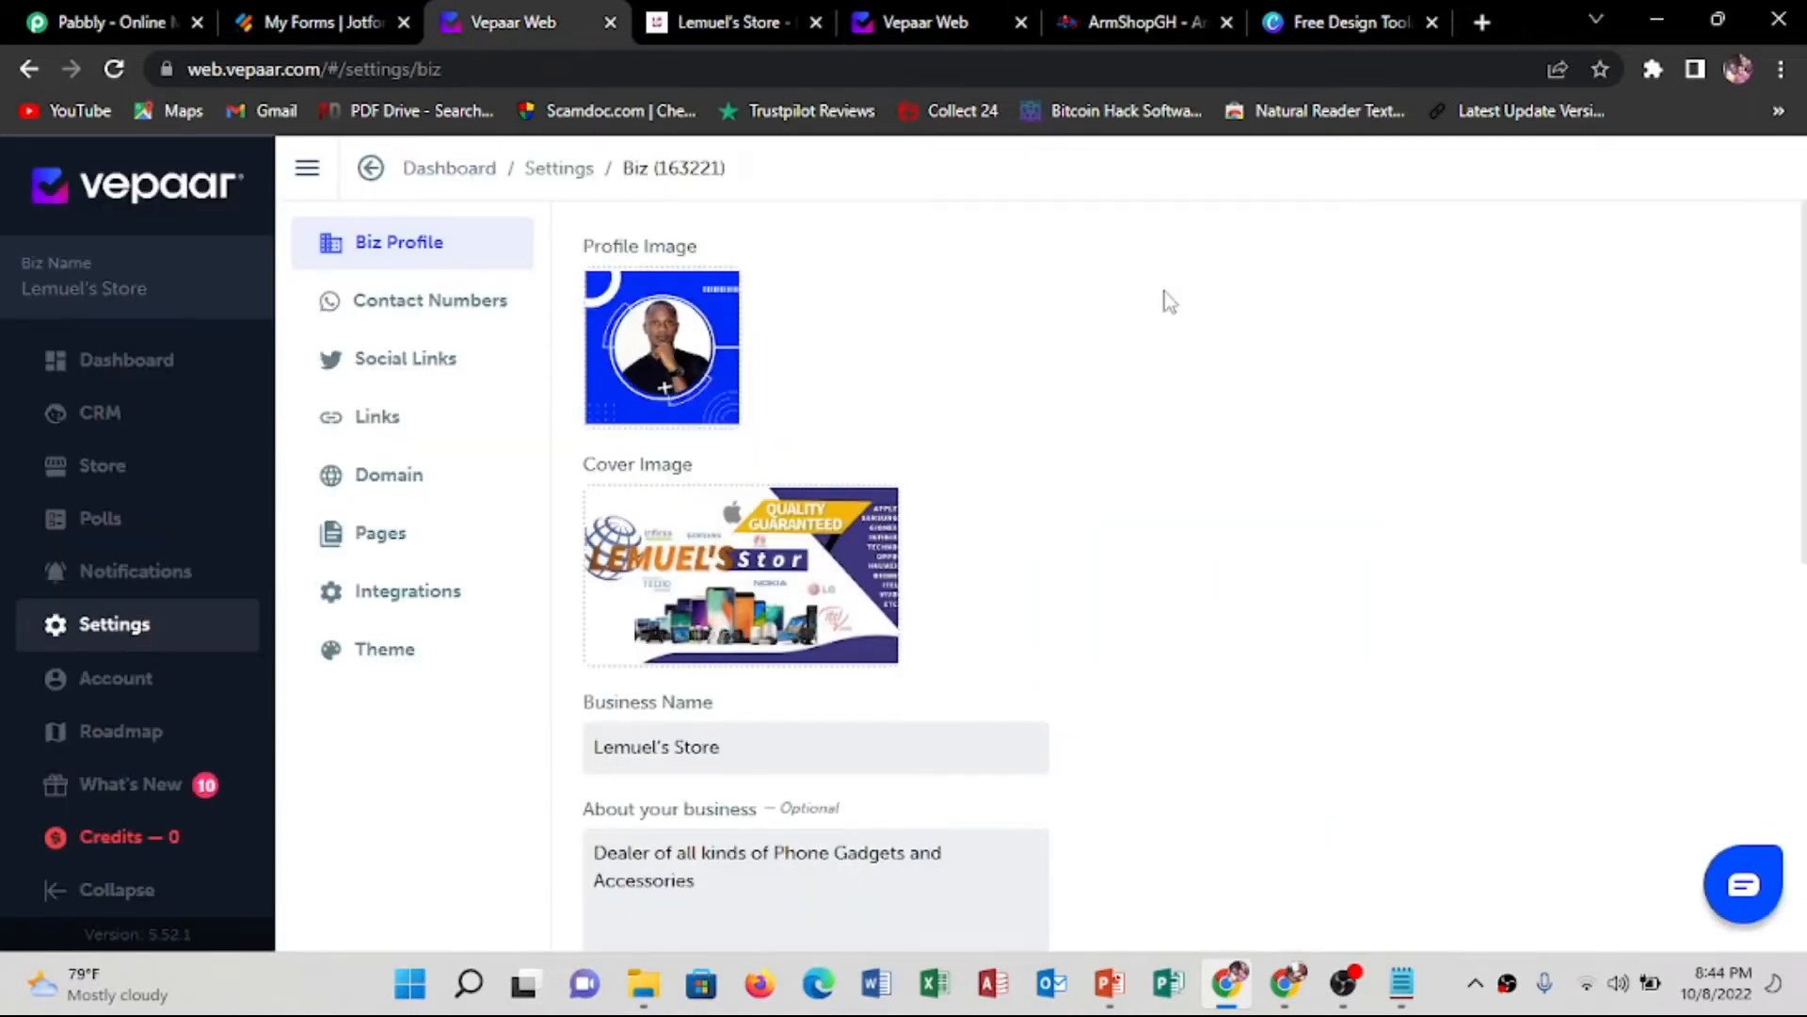
Save the business profile with the new profile image and look over the profile page
{"action": "scroll", "coordinate": [1177, 367], "scroll_direction": "down", "scroll_amount": 8}
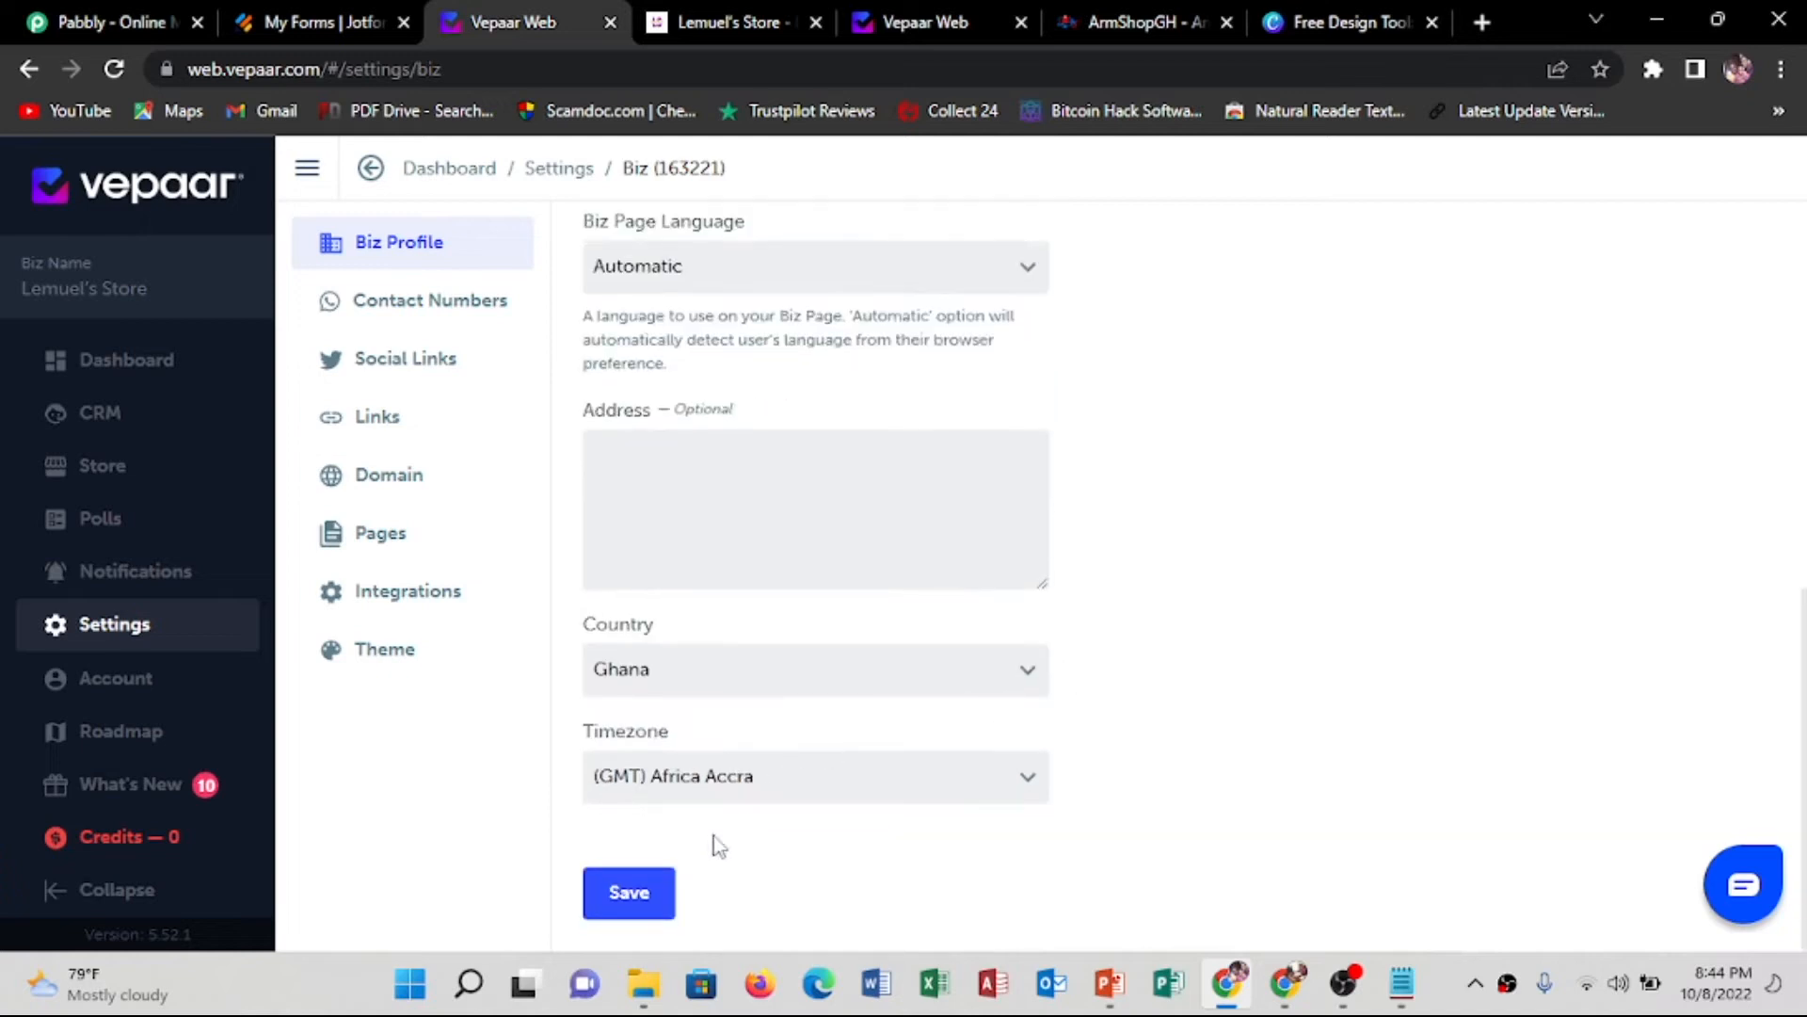
{"action": "left_click", "coordinate": [632, 895]}
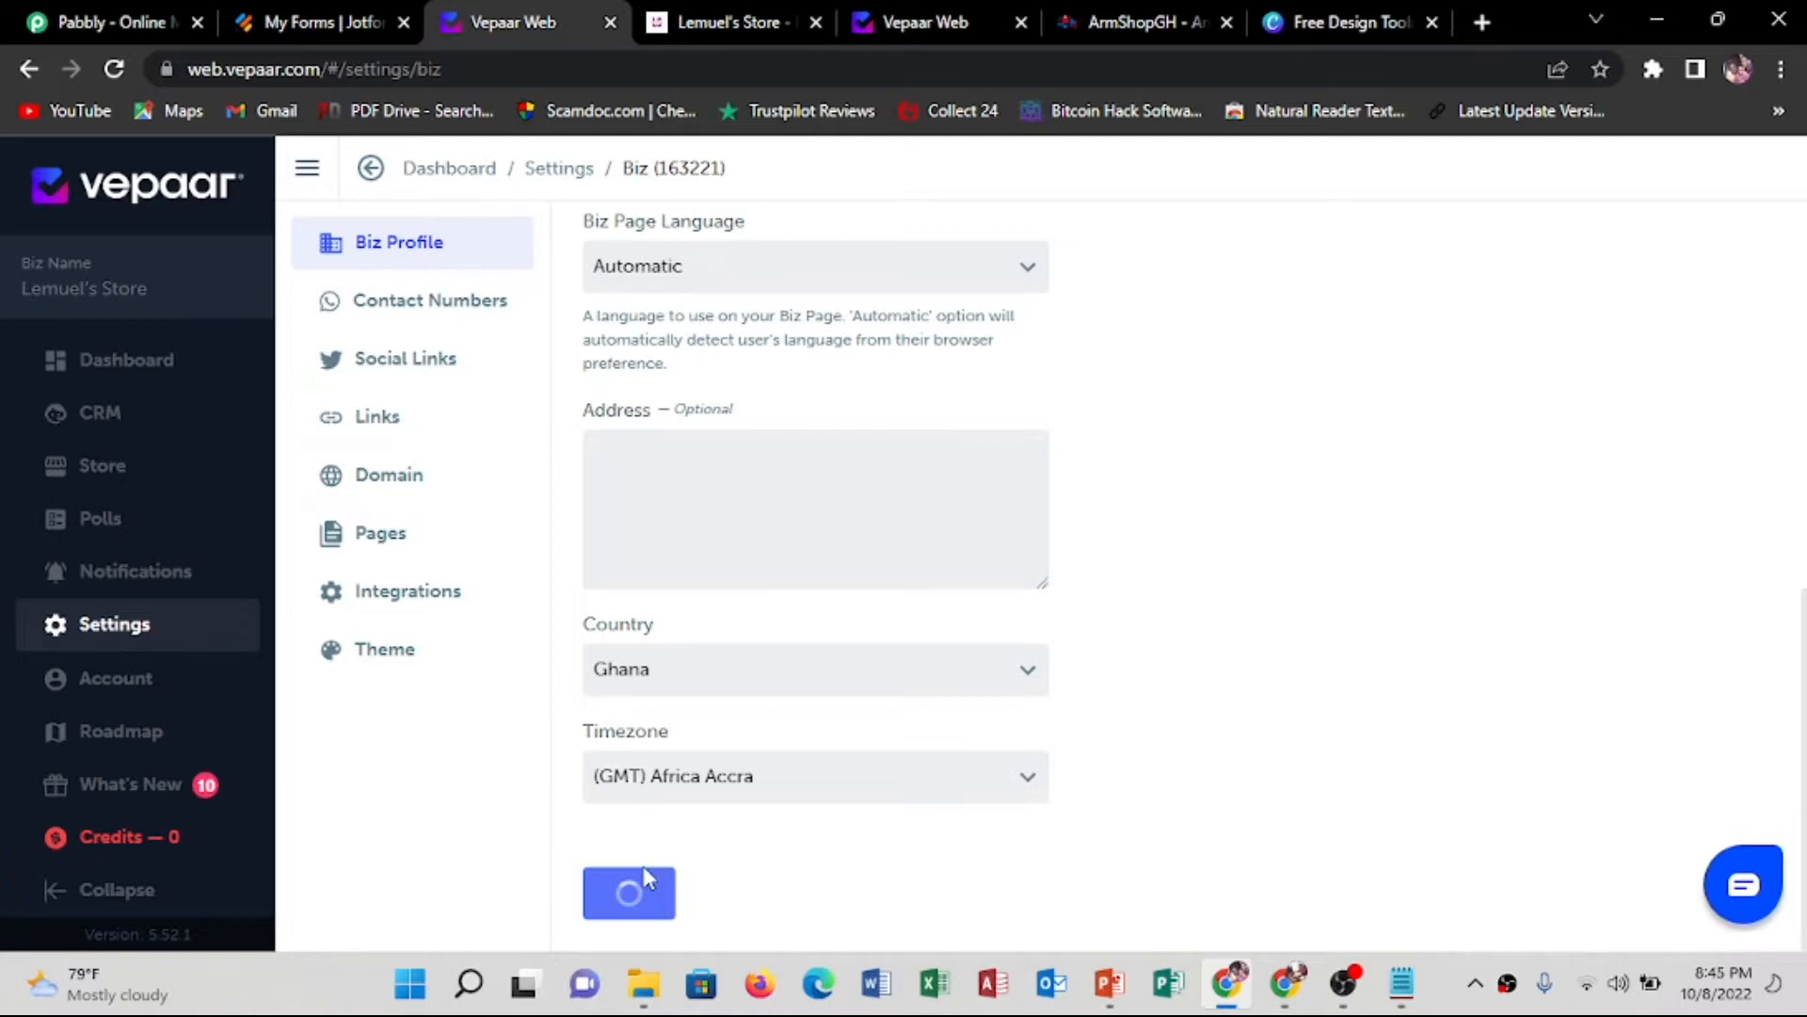
{"action": "scroll", "coordinate": [908, 634], "scroll_direction": "up", "scroll_amount": 6}
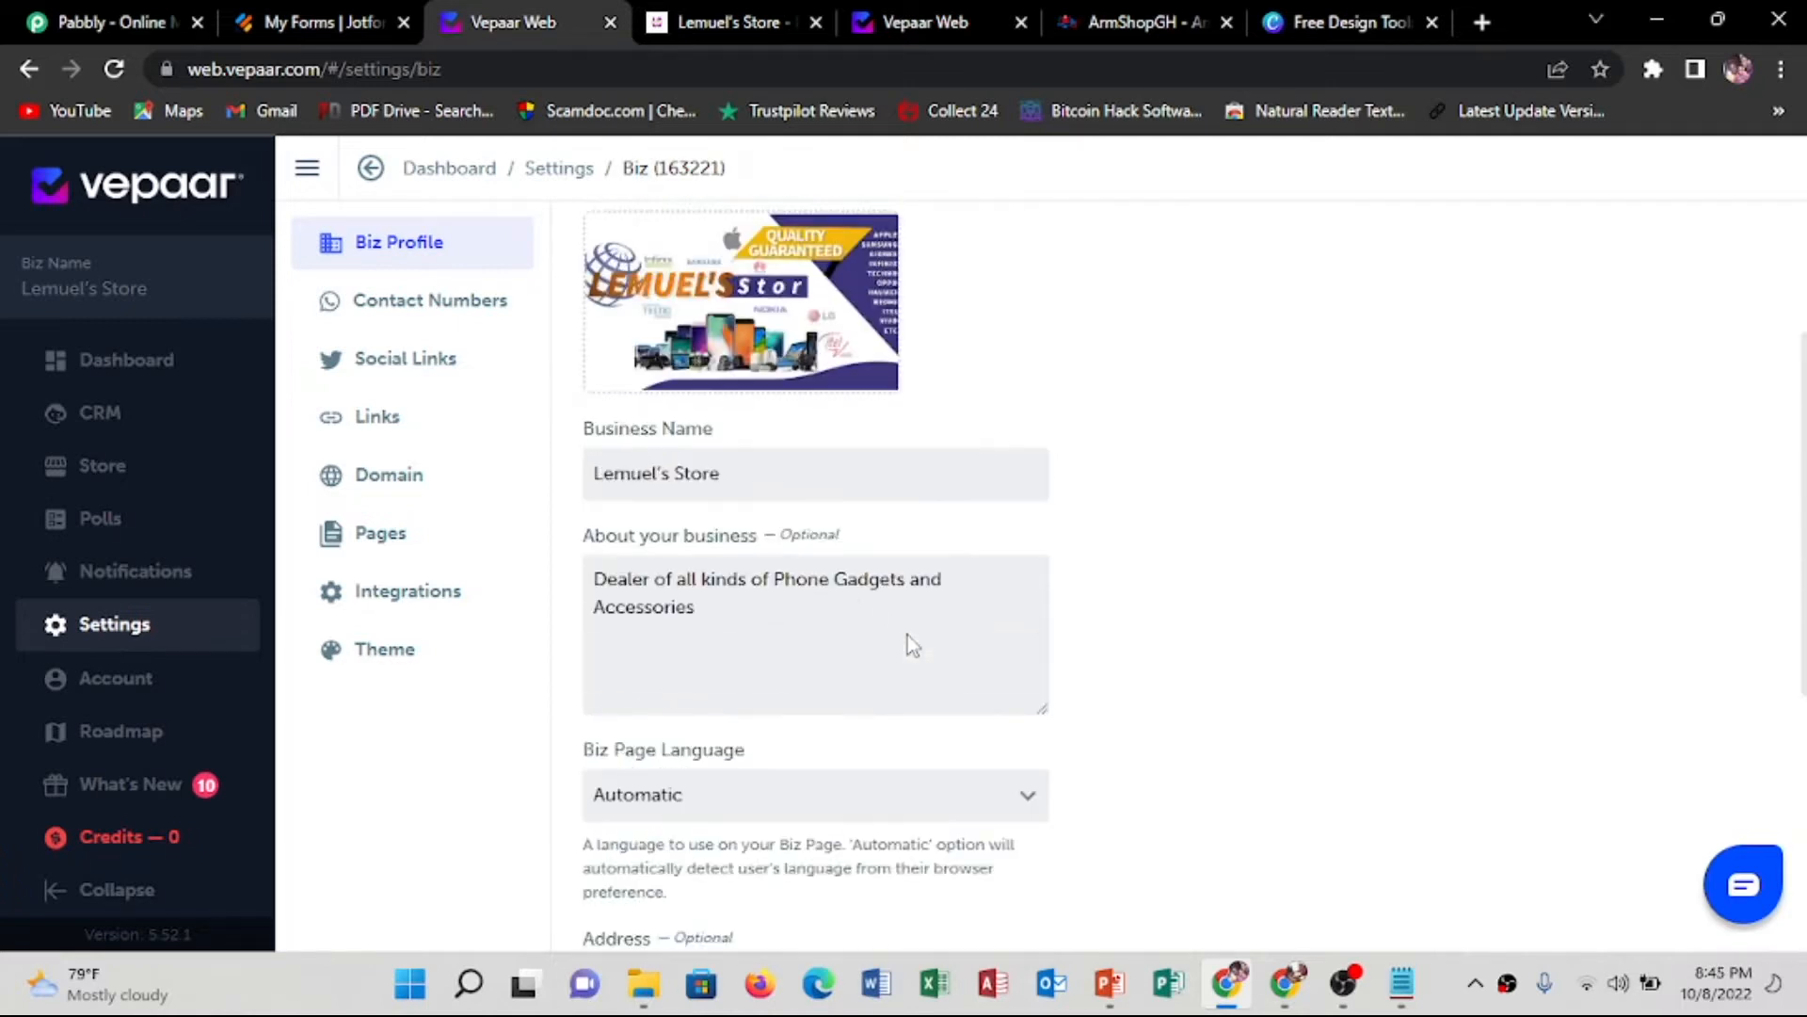
{"action": "scroll", "coordinate": [825, 544], "scroll_direction": "up", "scroll_amount": 2}
{"action": "scroll", "coordinate": [778, 427], "scroll_direction": "down", "scroll_amount": 8}
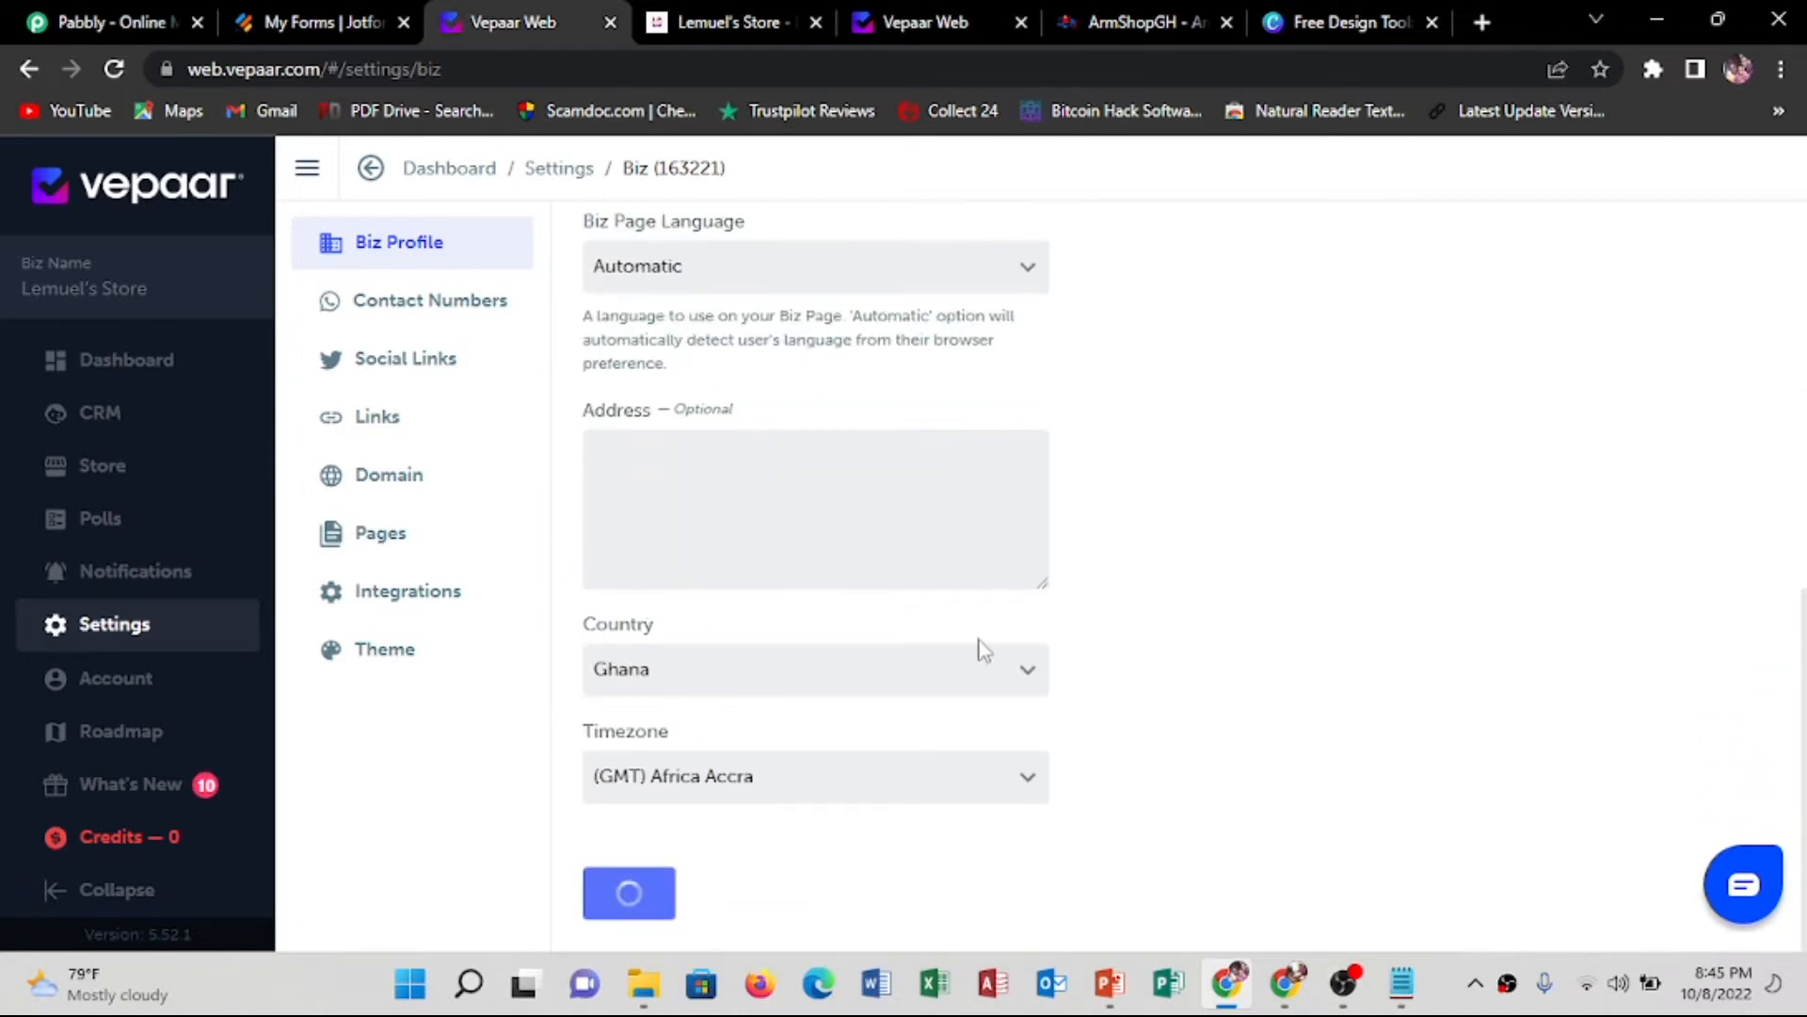
{"action": "scroll", "coordinate": [894, 559], "scroll_direction": "up", "scroll_amount": 10}
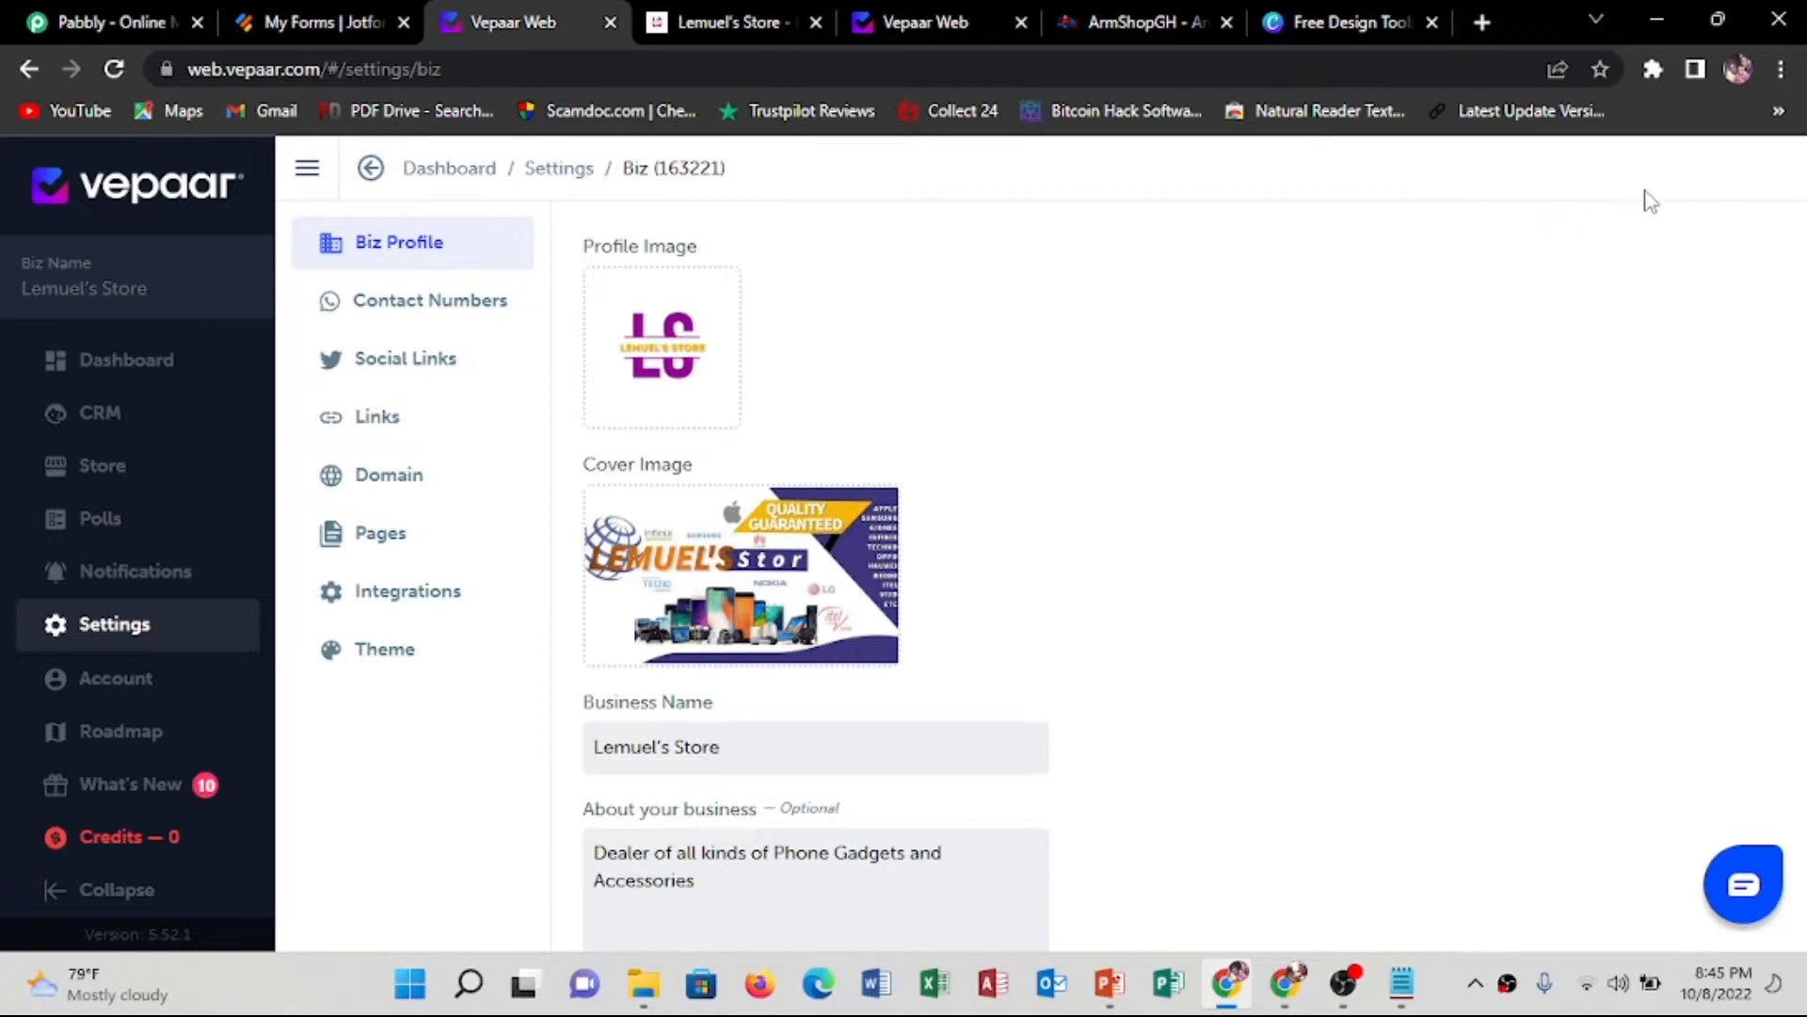
Reload the live store page and check the profile image in its header and footer
{"action": "left_click", "coordinate": [721, 21]}
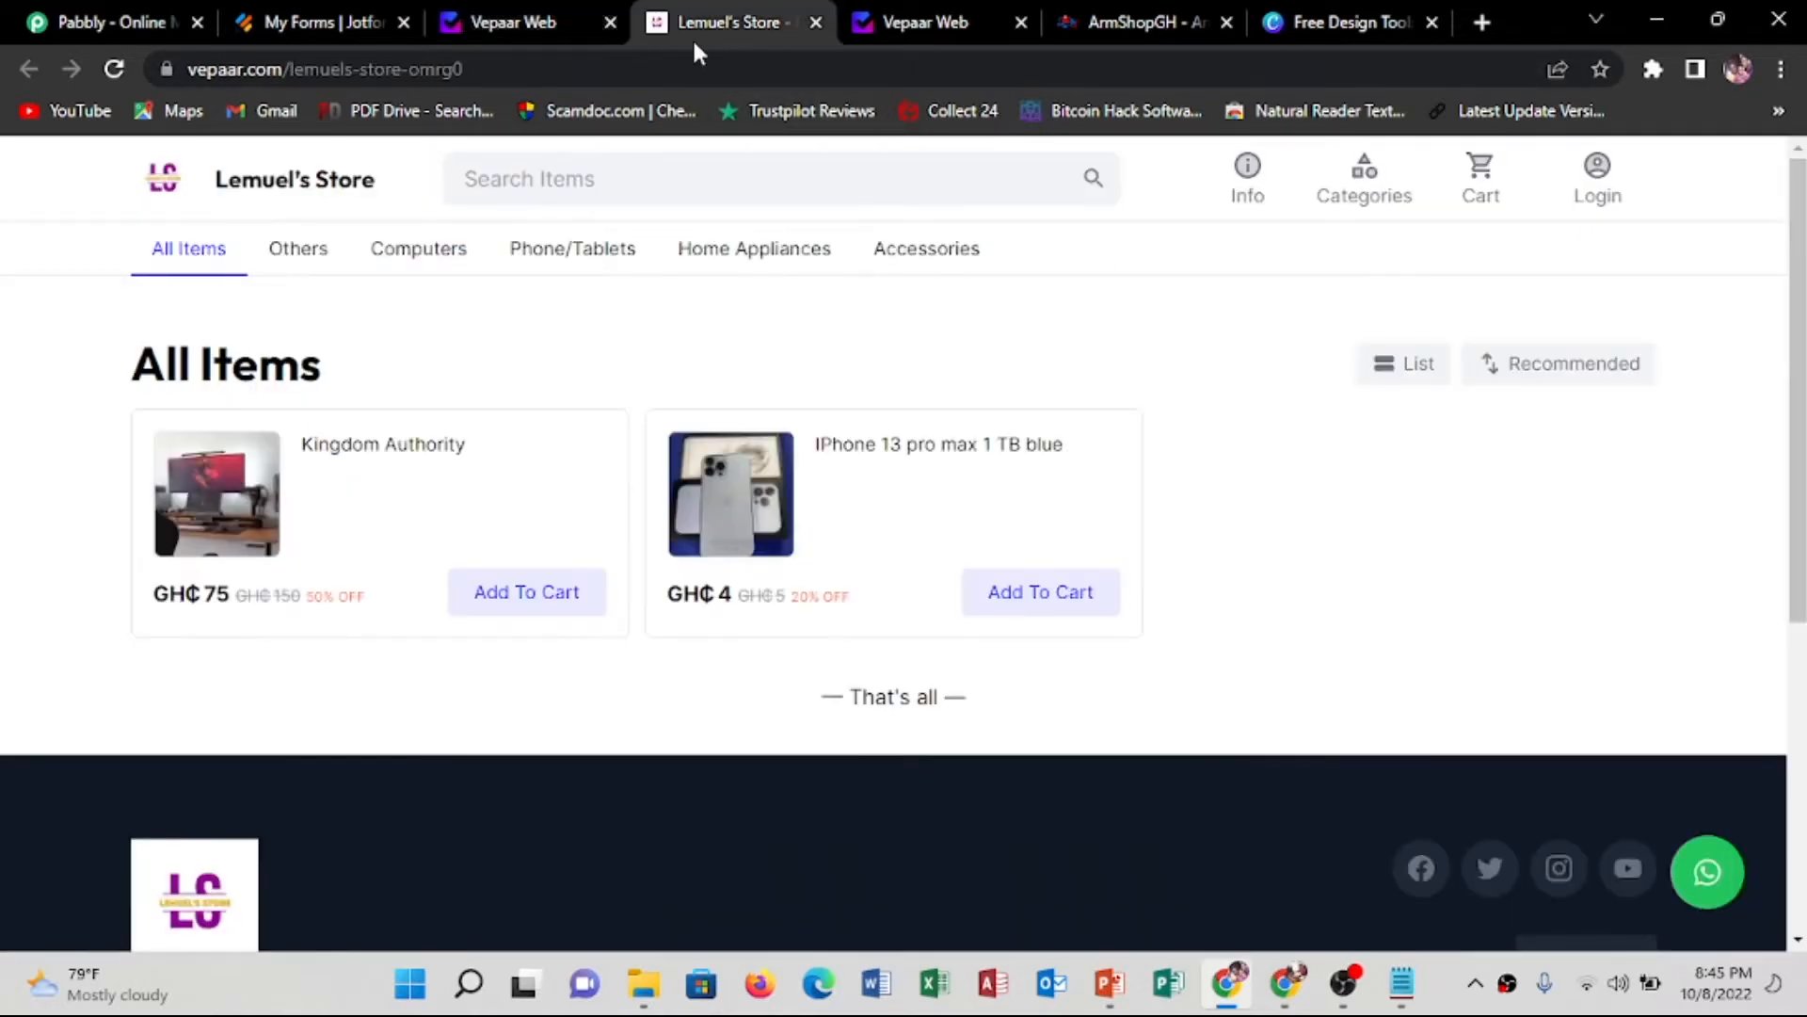
{"action": "left_click", "coordinate": [114, 69]}
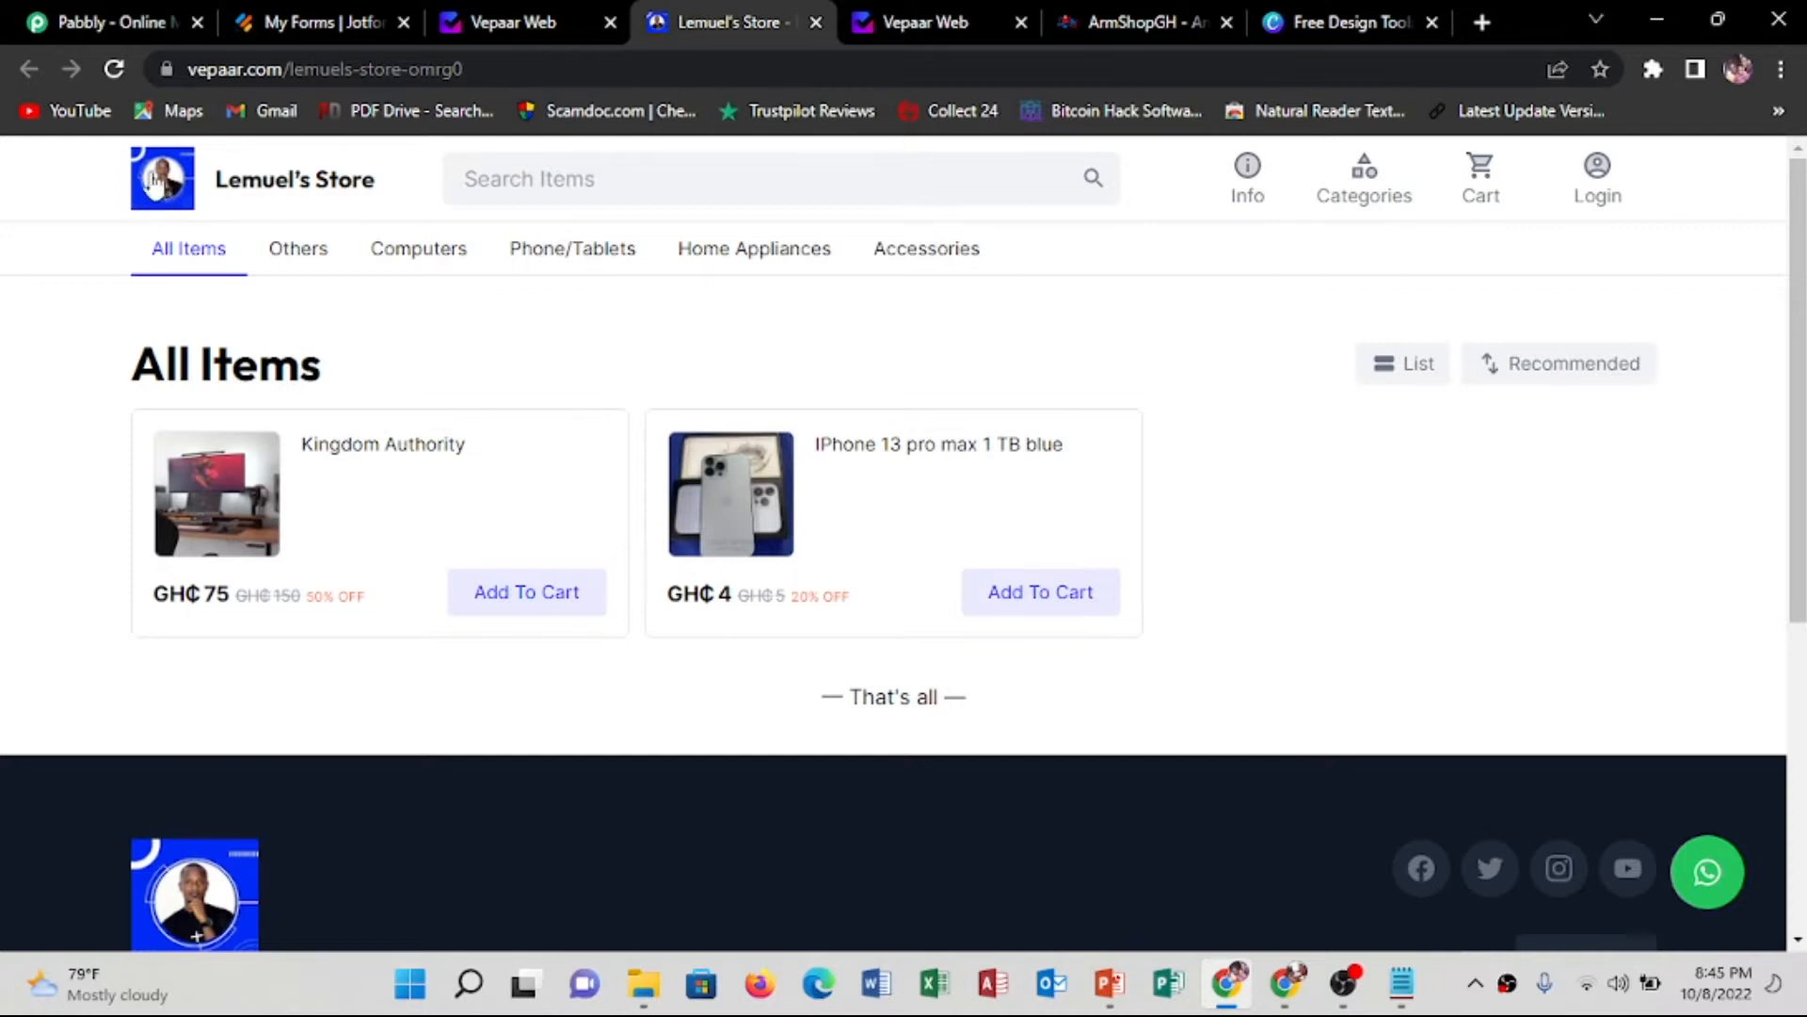
{"action": "scroll", "coordinate": [392, 517], "scroll_direction": "down", "scroll_amount": 5}
{"action": "scroll", "coordinate": [343, 658], "scroll_direction": "up", "scroll_amount": 5}
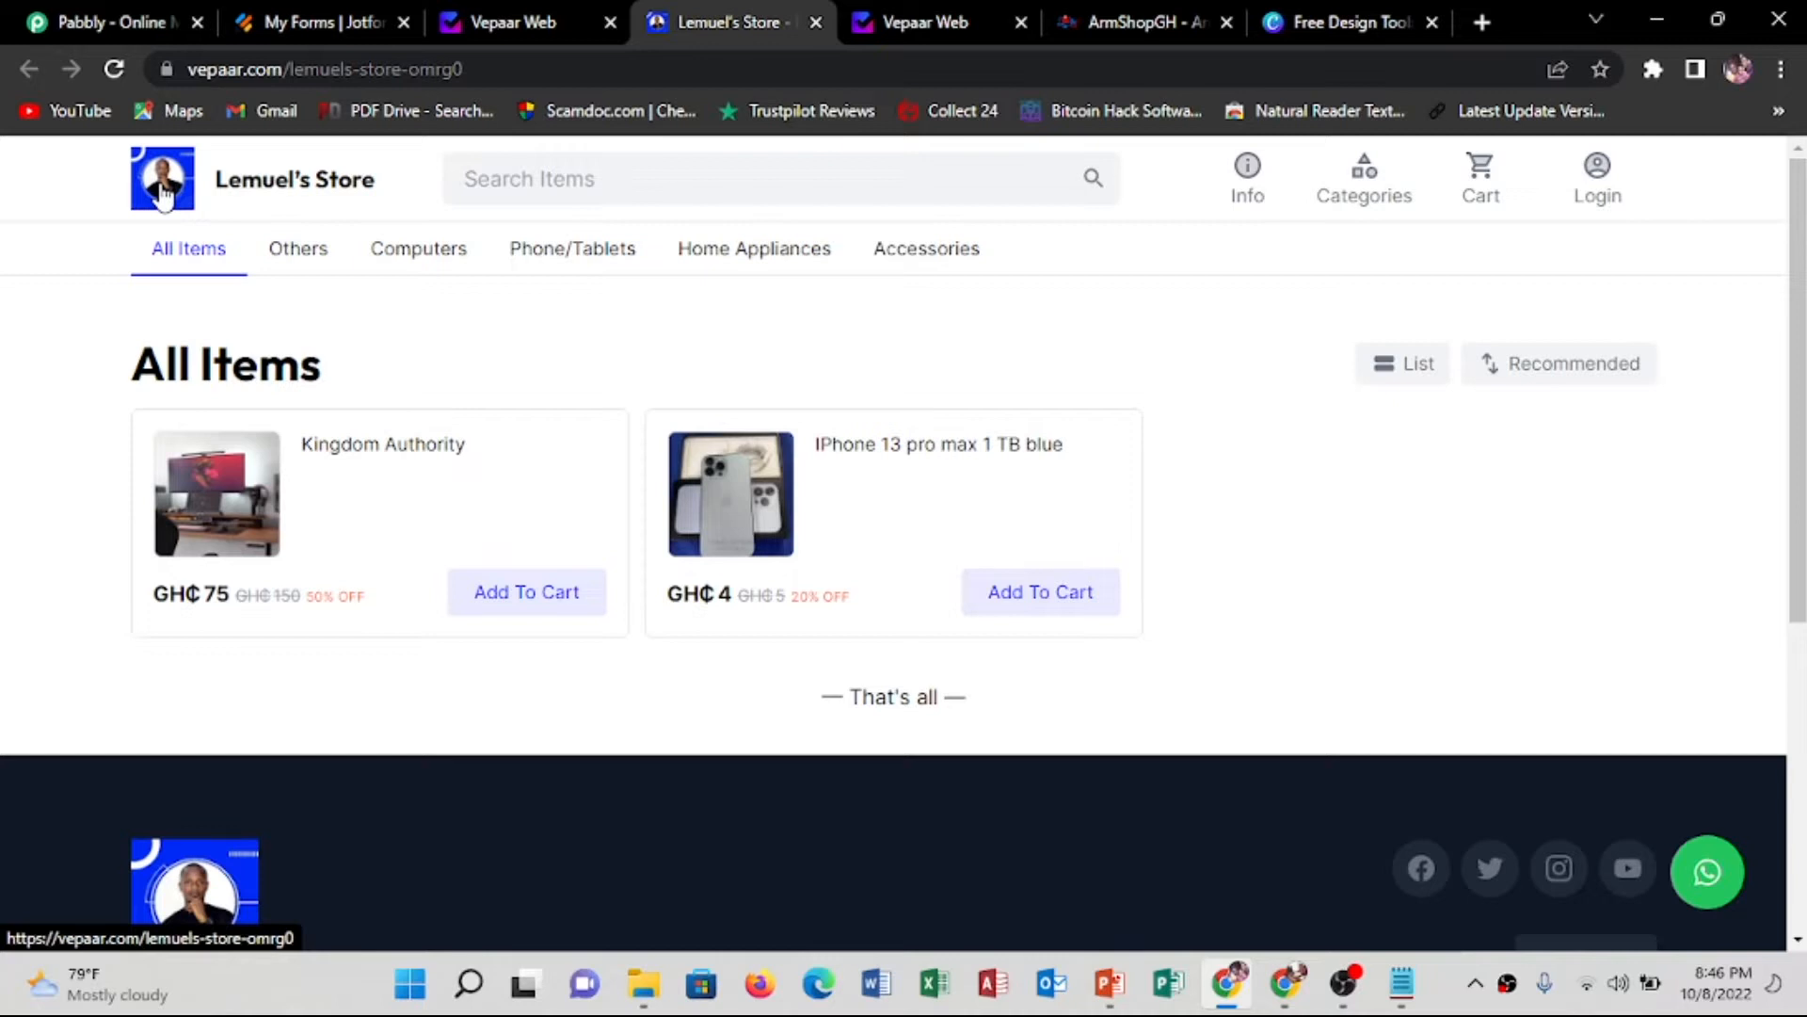
Switch to Canva, return to its home page and search the templates for "logp"
{"action": "left_click", "coordinate": [1286, 983]}
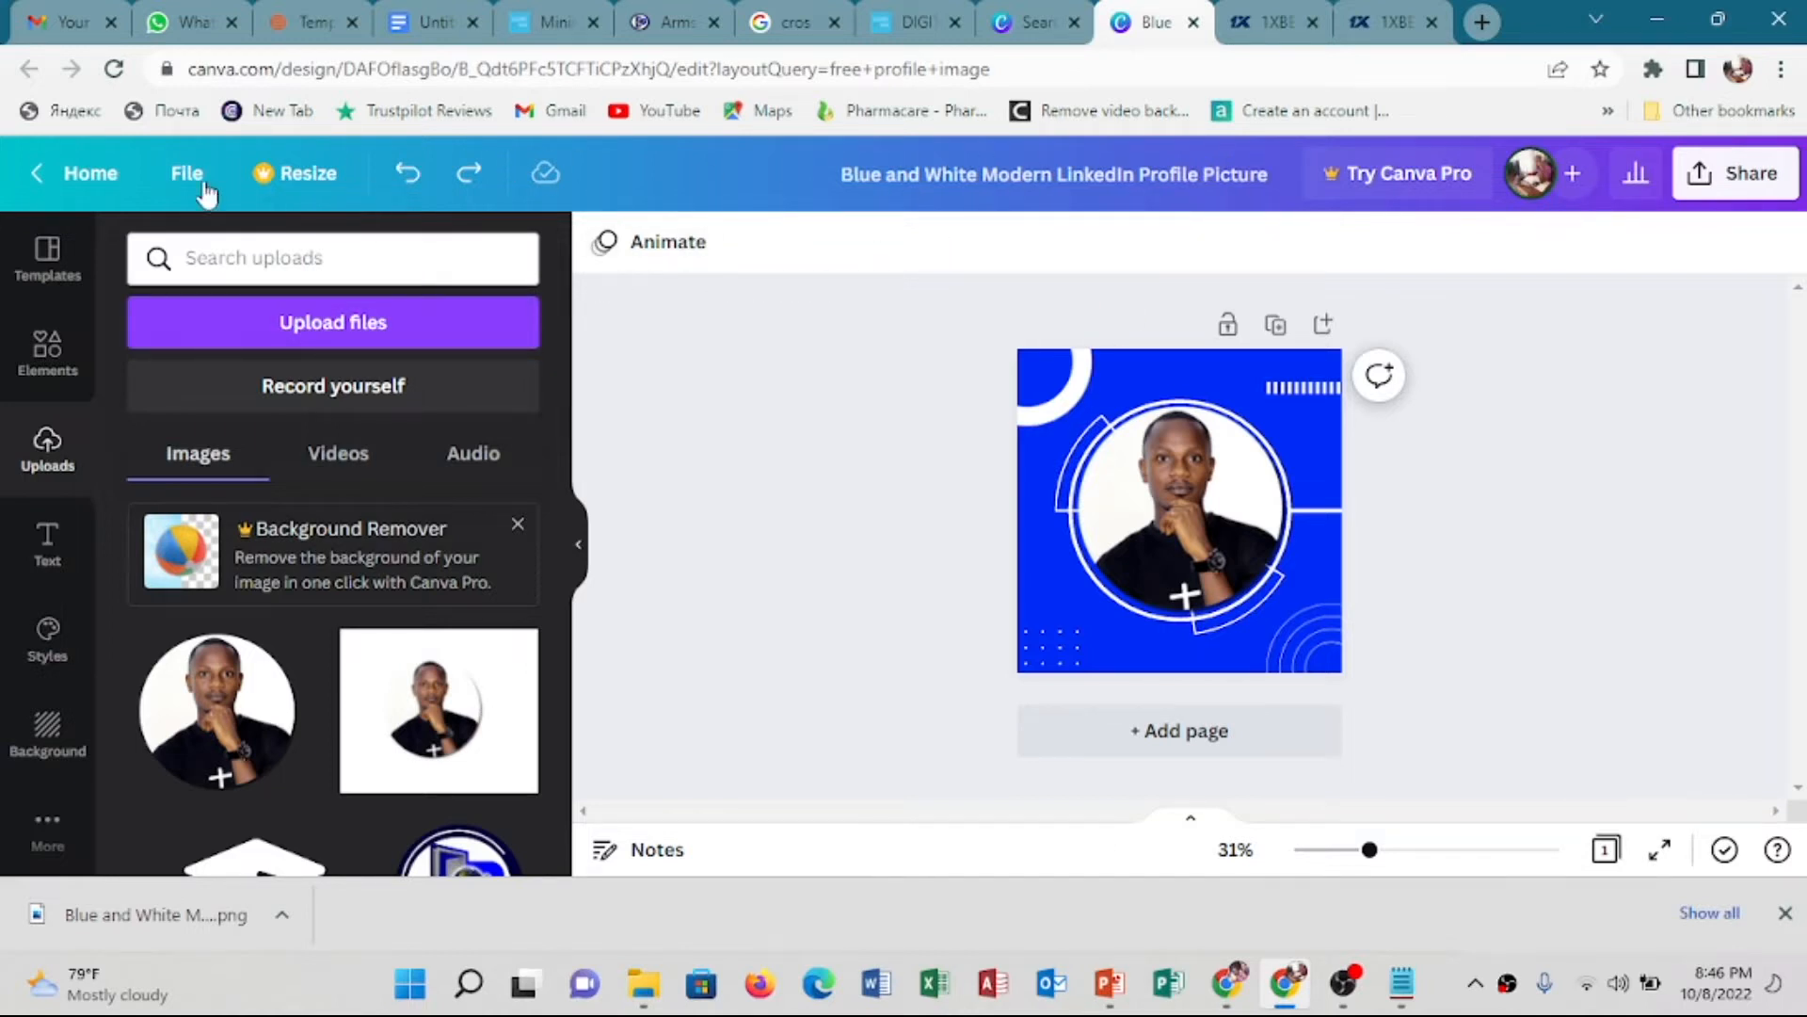
{"action": "left_click", "coordinate": [90, 174]}
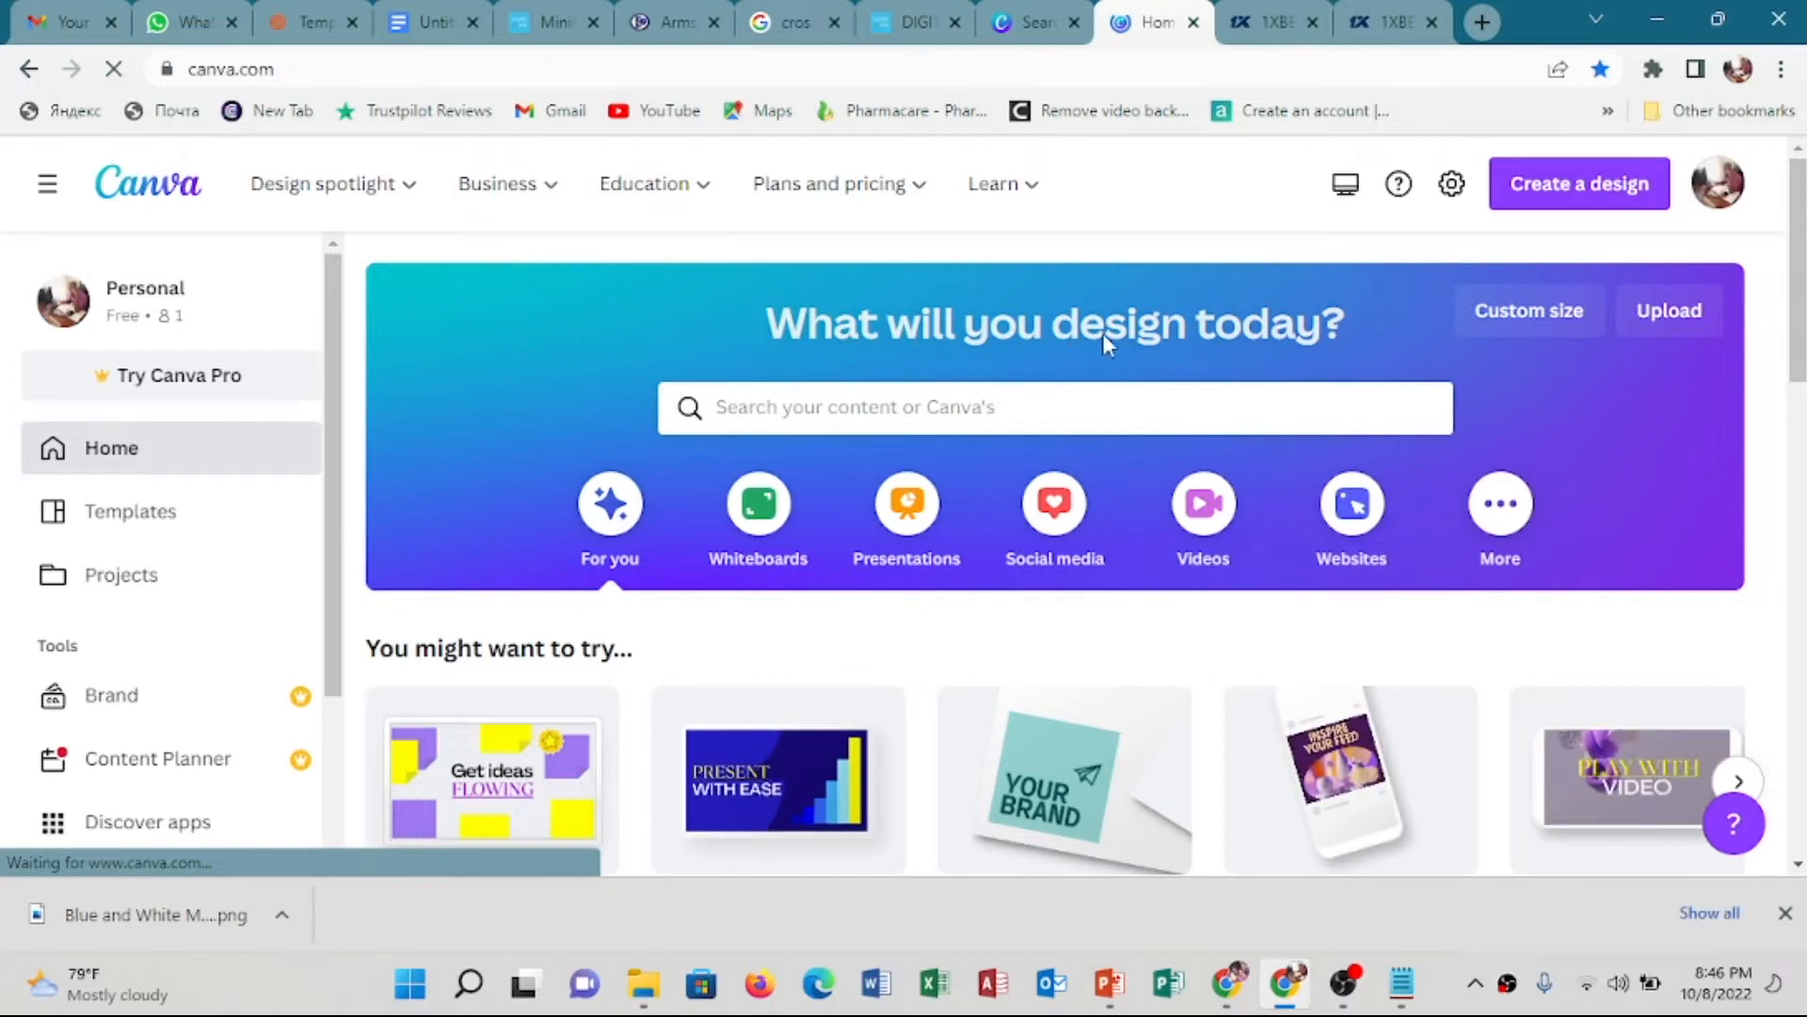
{"action": "left_click", "coordinate": [1010, 400]}
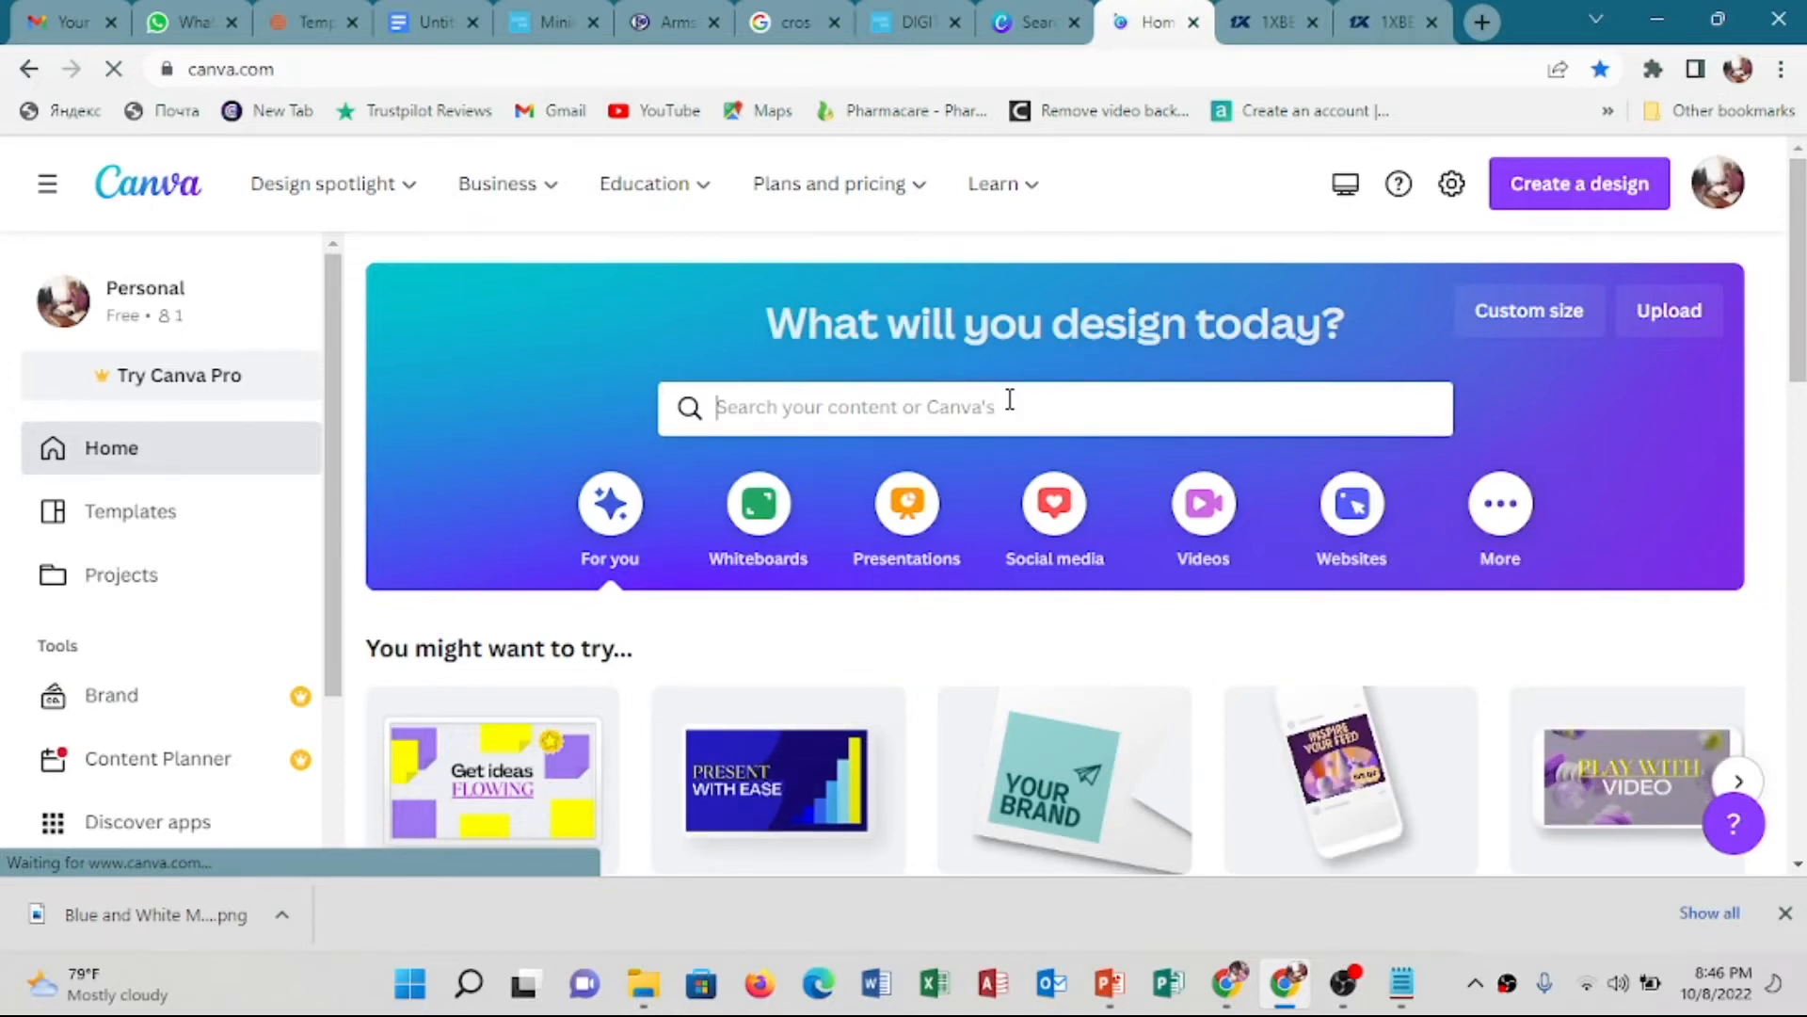
{"action": "type", "text": "lo"}
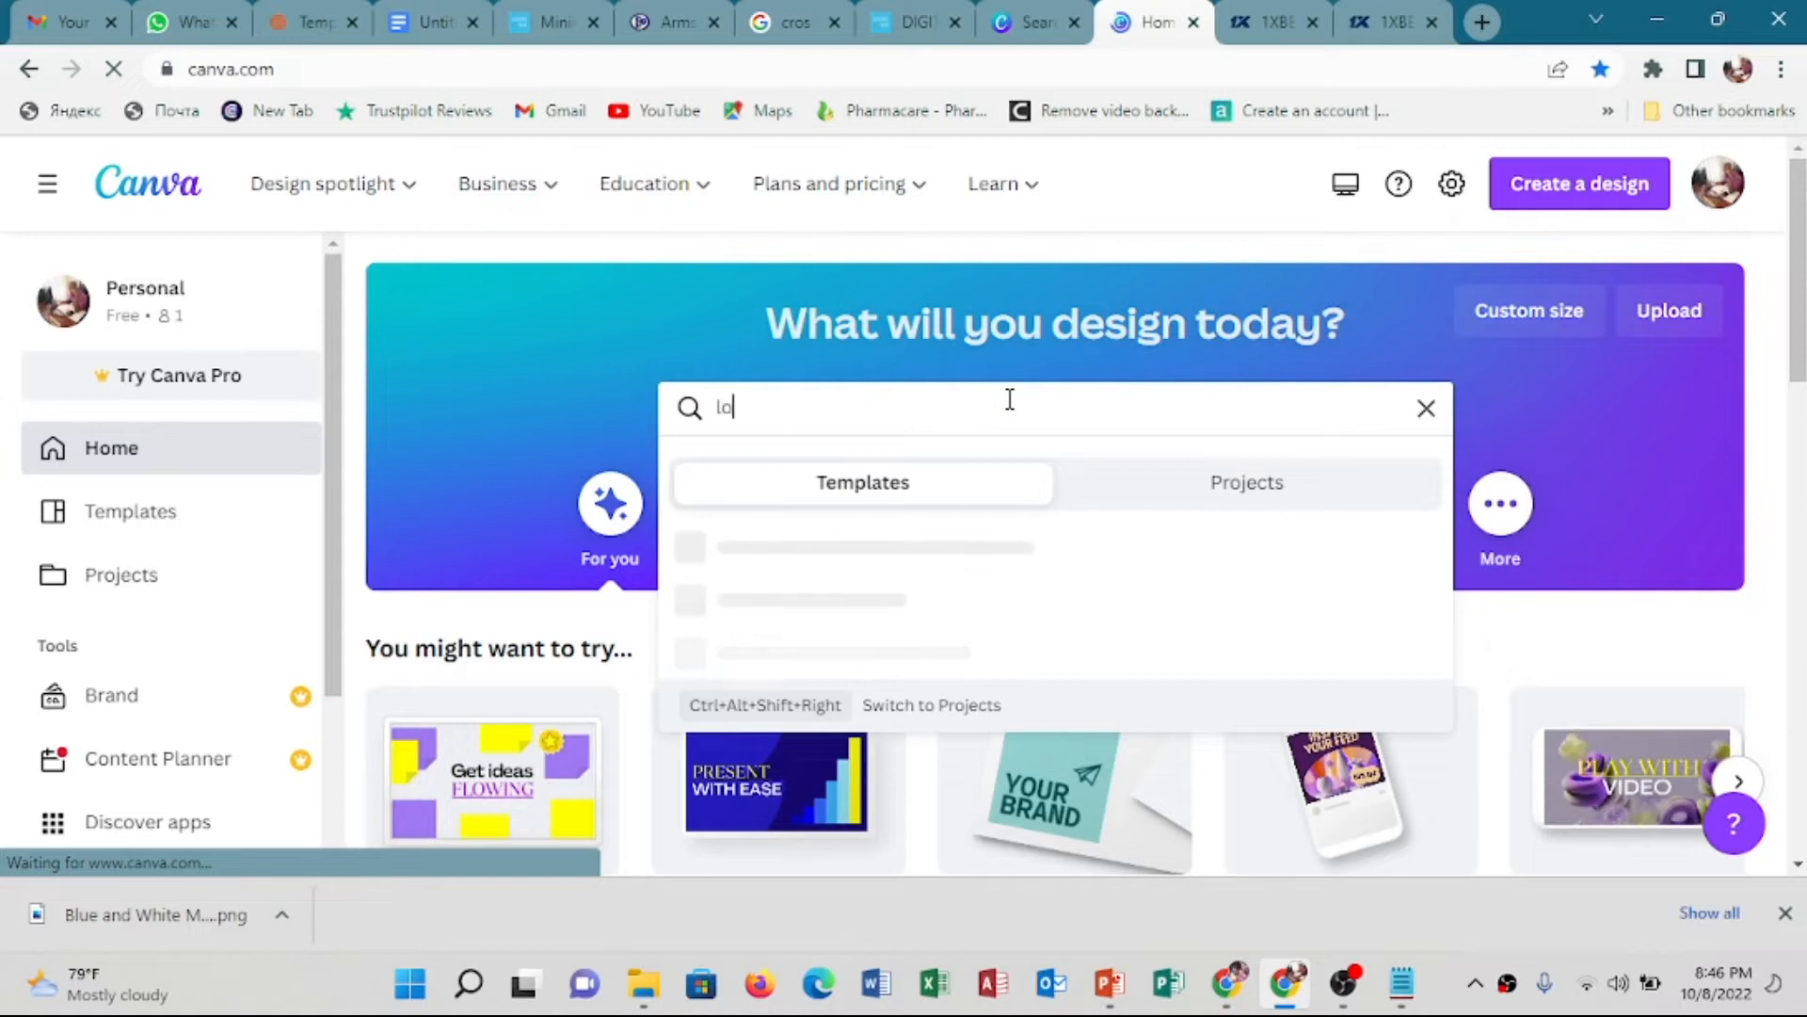
{"action": "type", "text": "gp"}
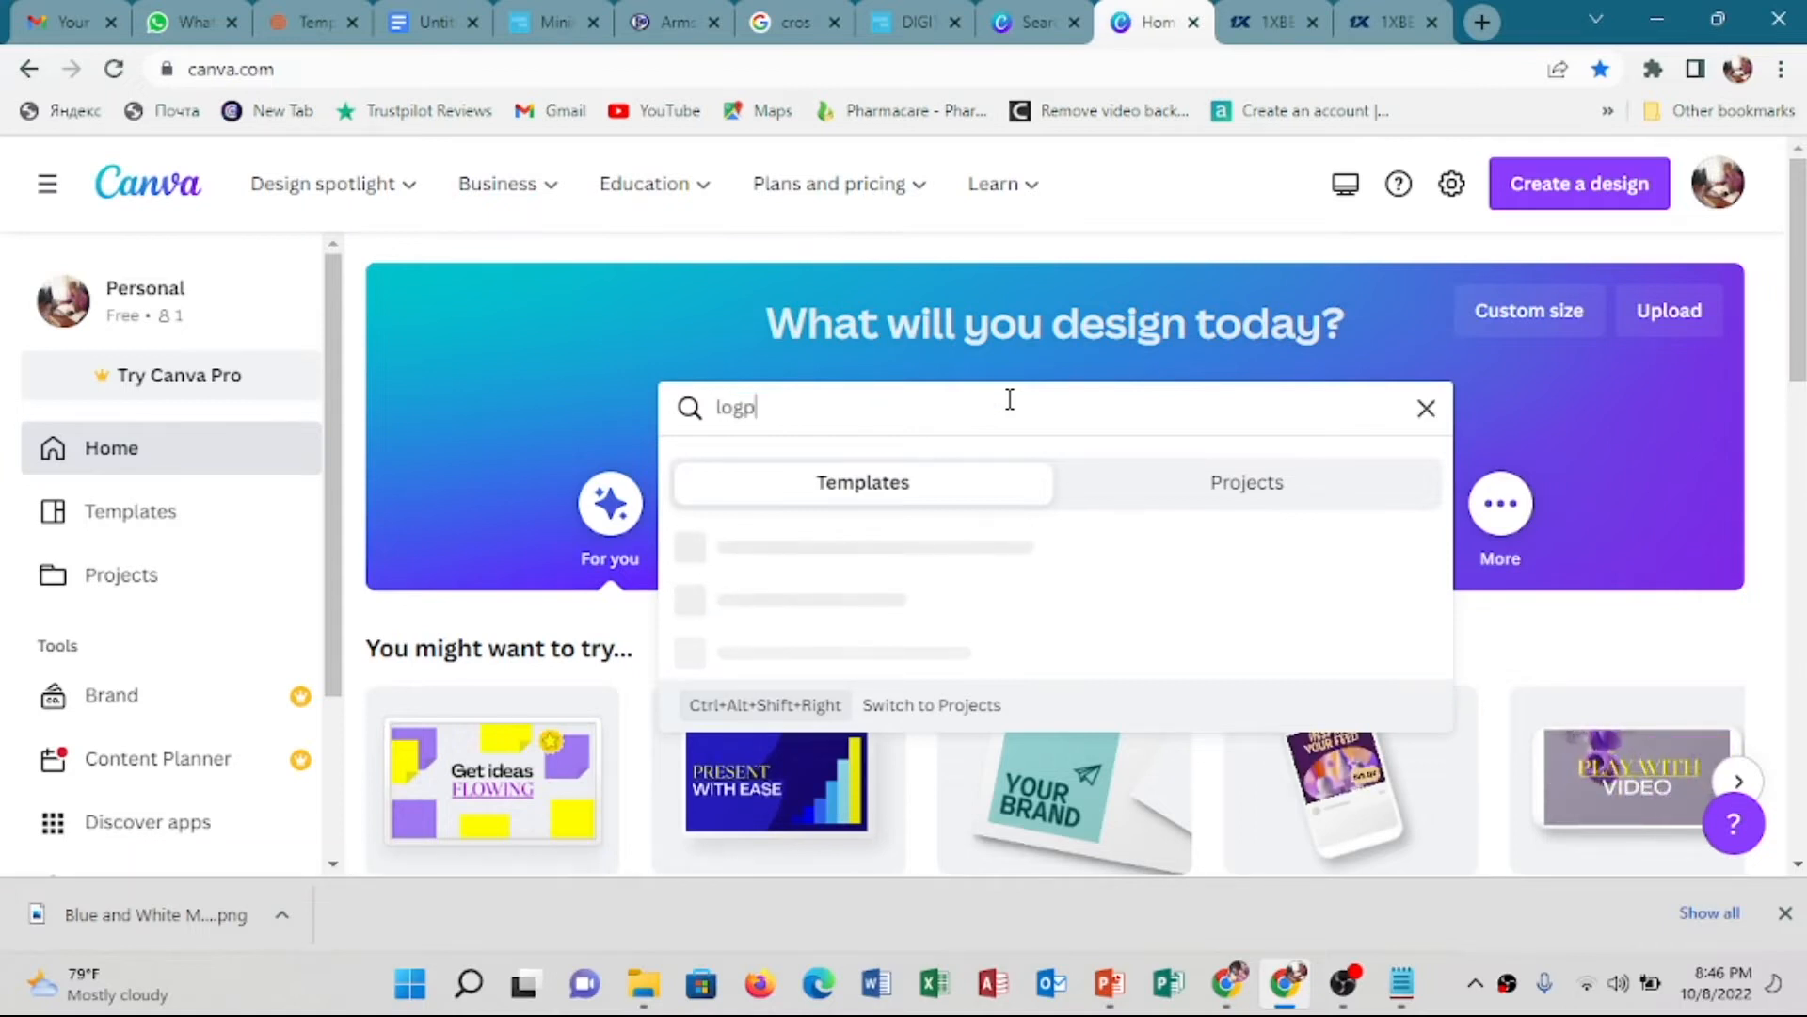
{"action": "key", "text": "Return"}
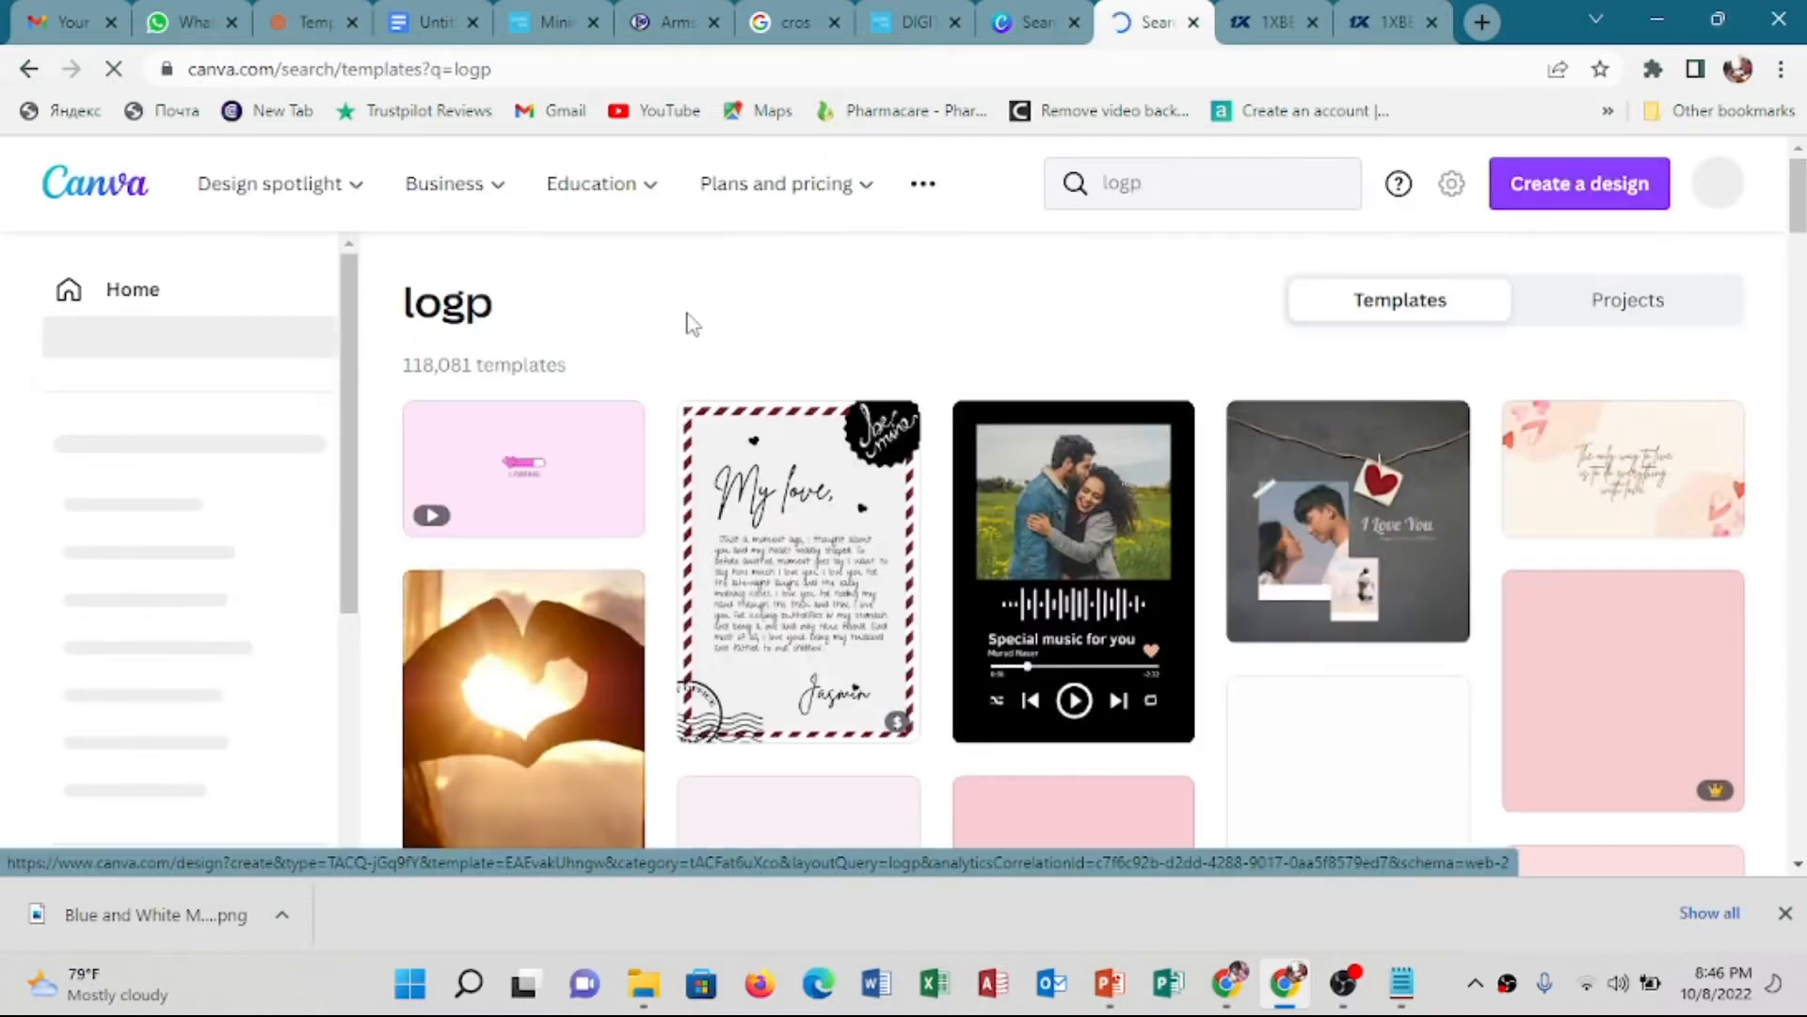
Correct the template search term to "logo" and run the search again
{"action": "left_click", "coordinate": [1153, 184]}
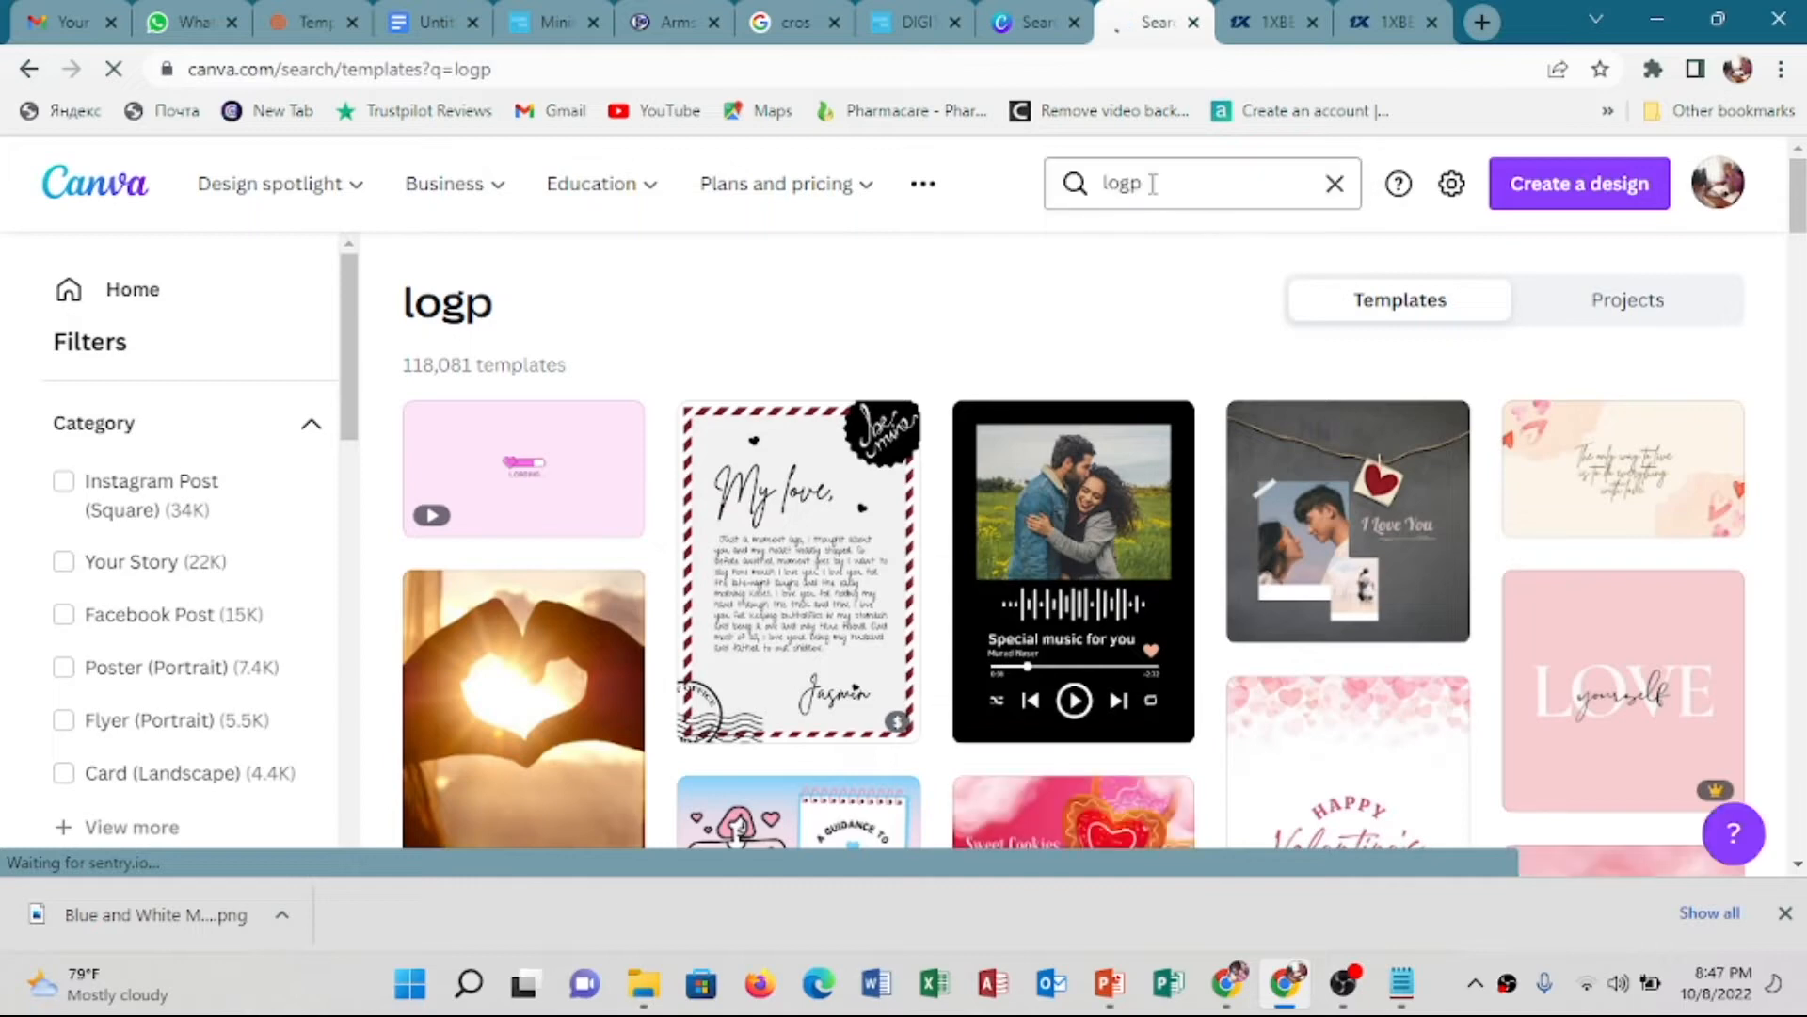
{"action": "left_click", "coordinate": [1157, 183]}
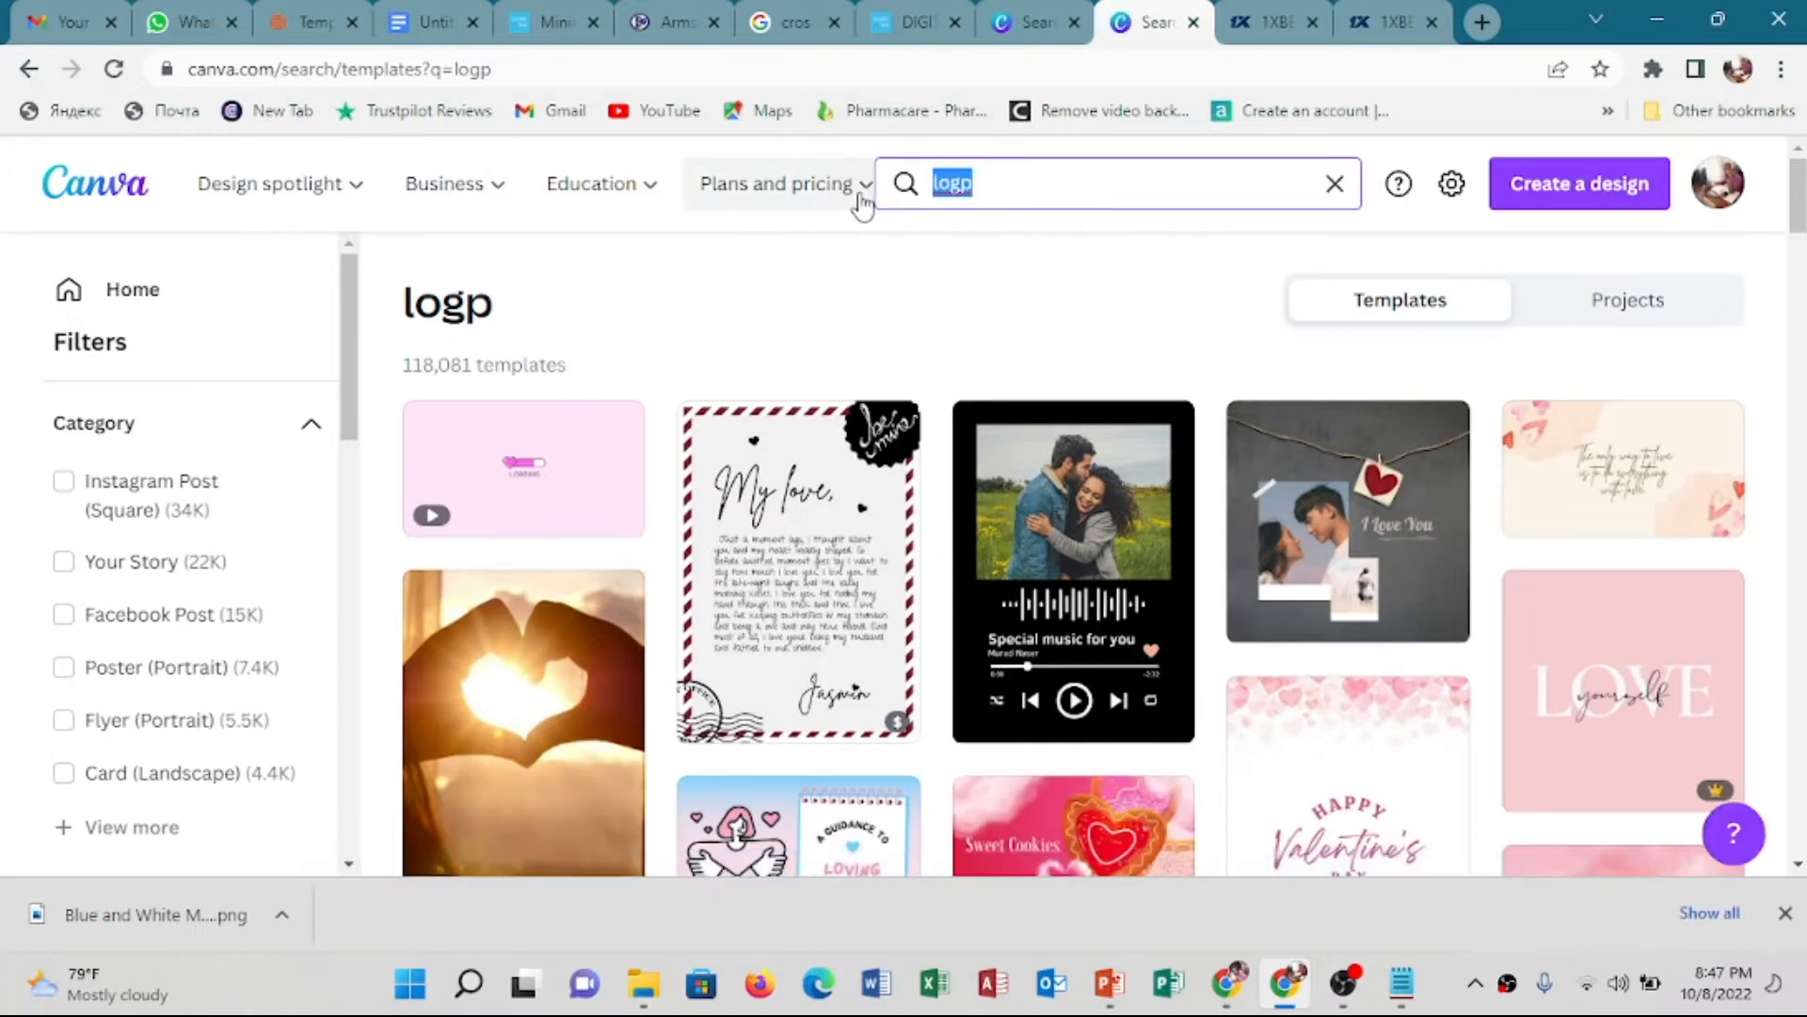
{"action": "mouse_move", "coordinate": [860, 200]}
{"action": "type", "text": "lo"}
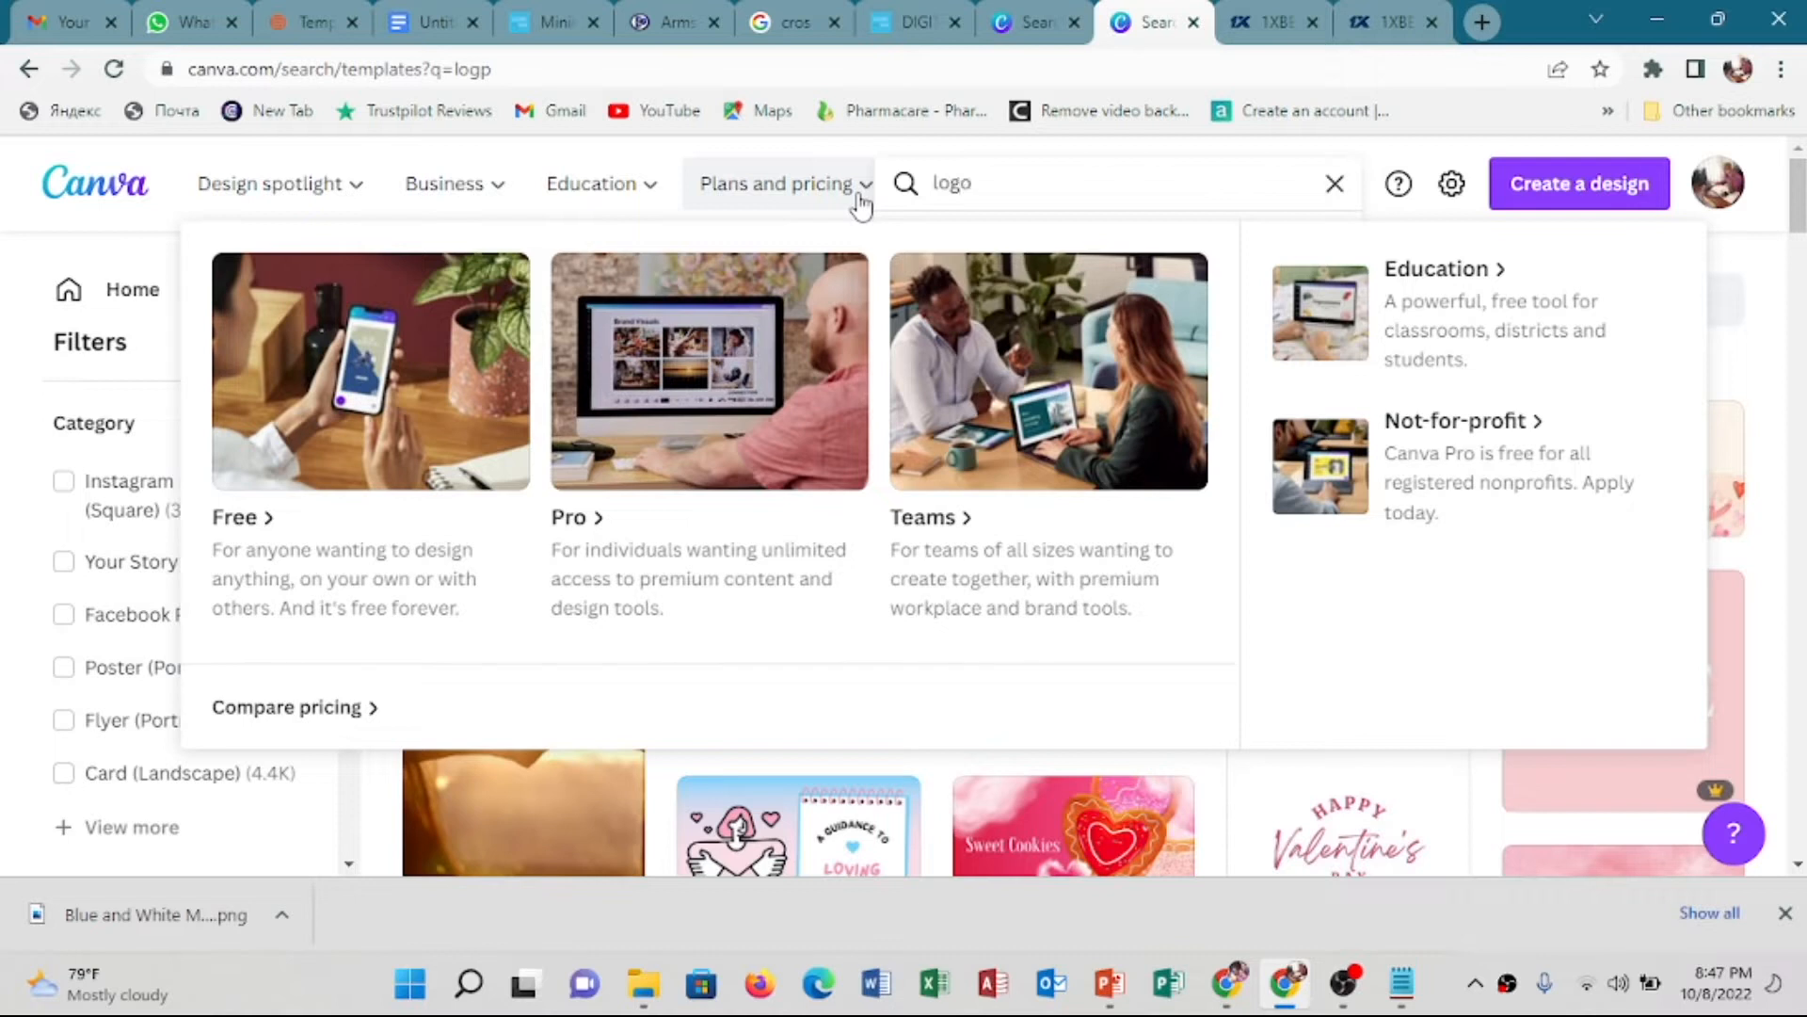
{"action": "key", "text": "Return"}
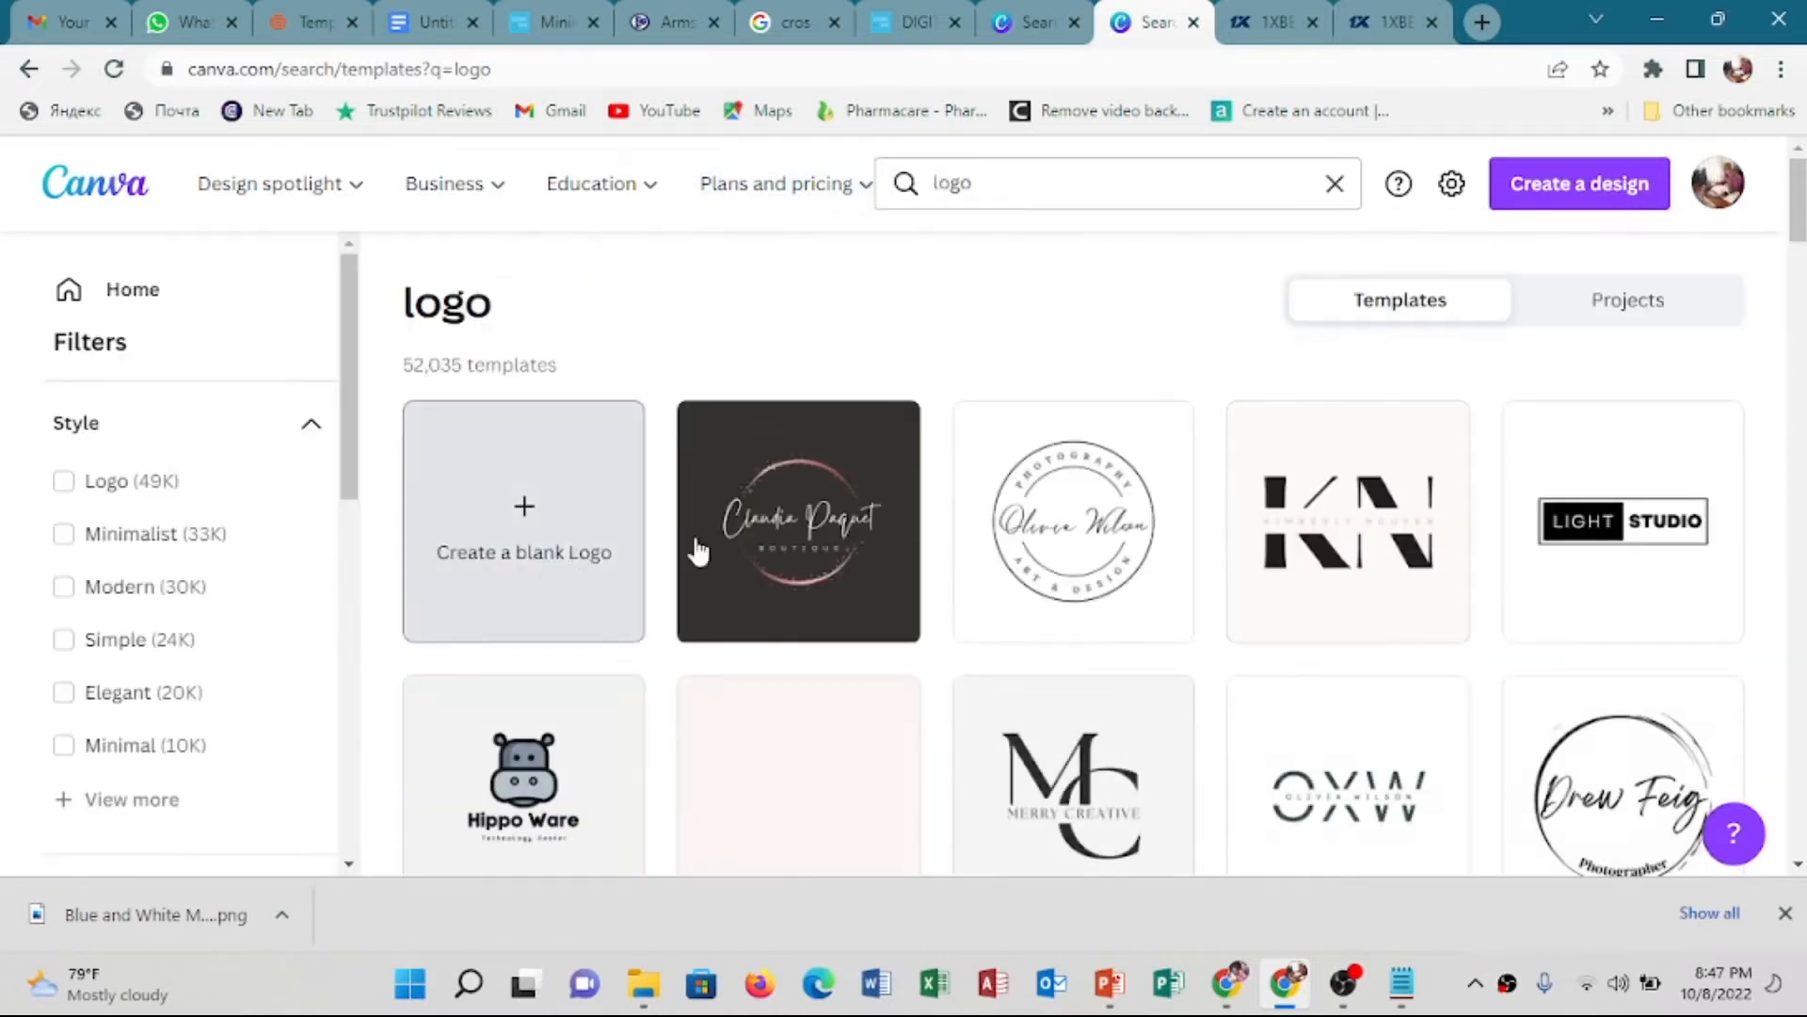
Browse the logo template results and check which designs are marked as paid or Pro
{"action": "scroll", "coordinate": [1018, 525], "scroll_direction": "down", "scroll_amount": 5}
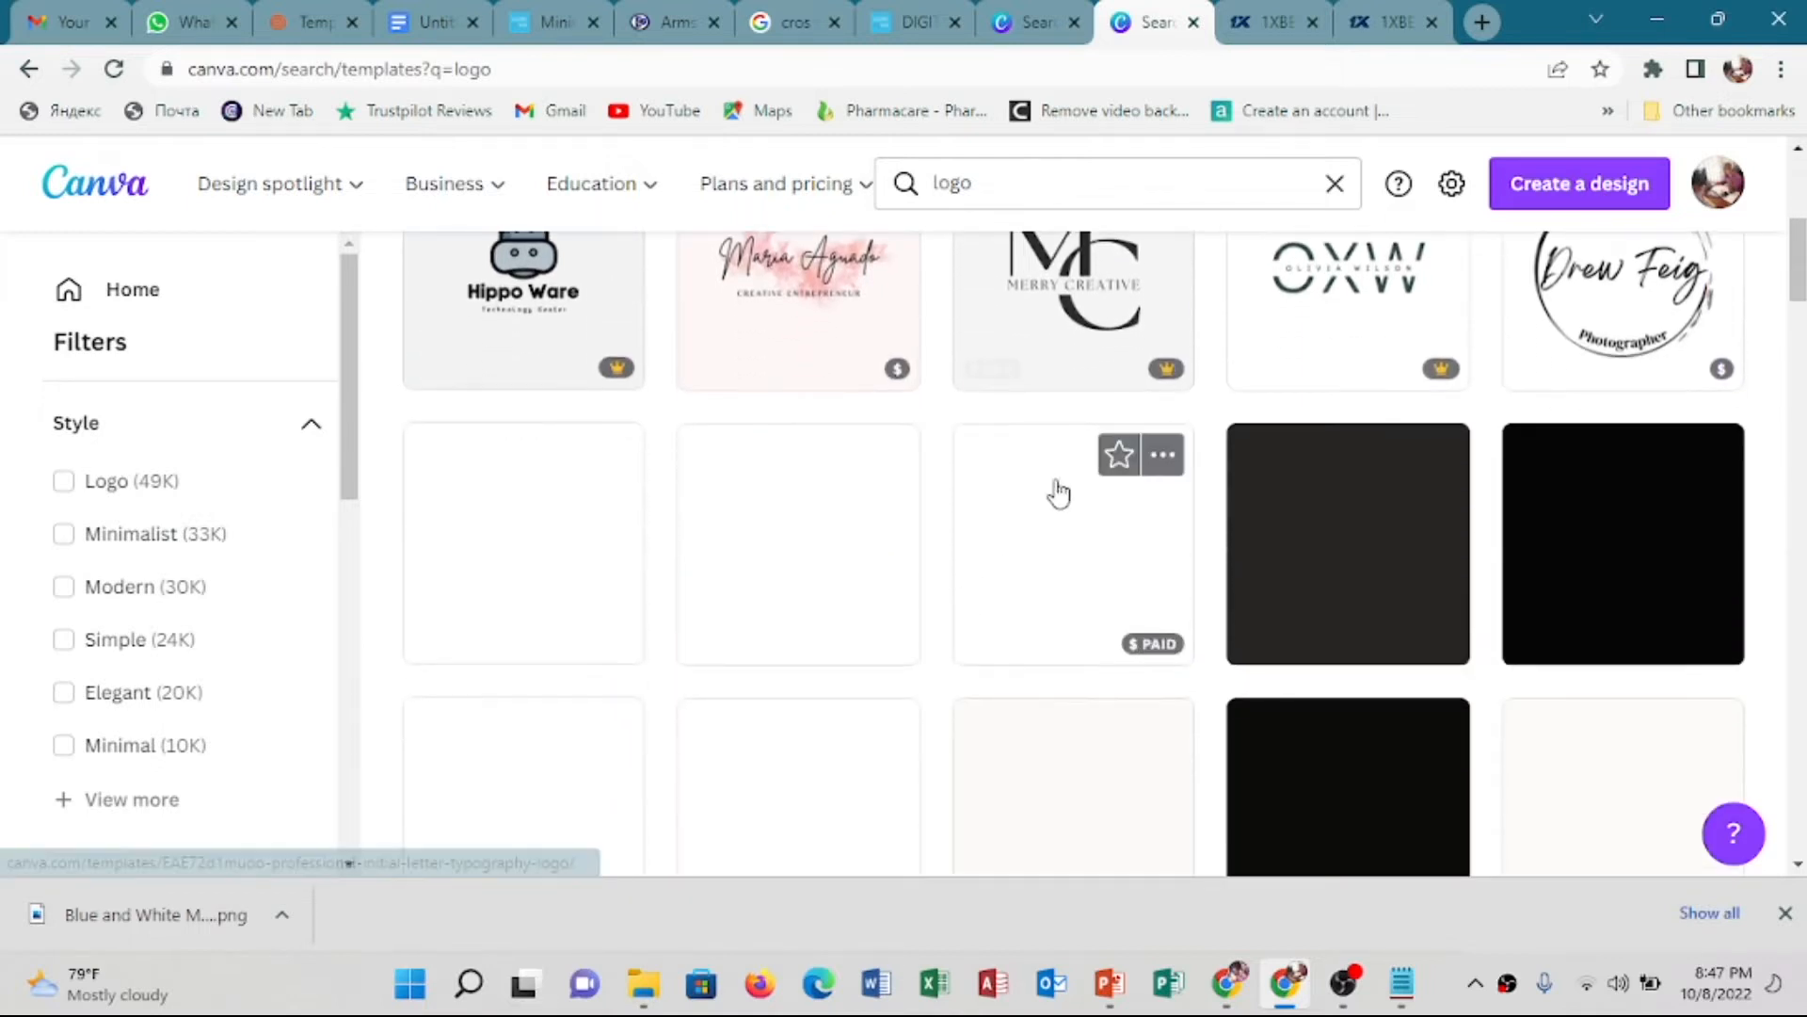
{"action": "scroll", "coordinate": [1017, 524], "scroll_direction": "up", "scroll_amount": 5}
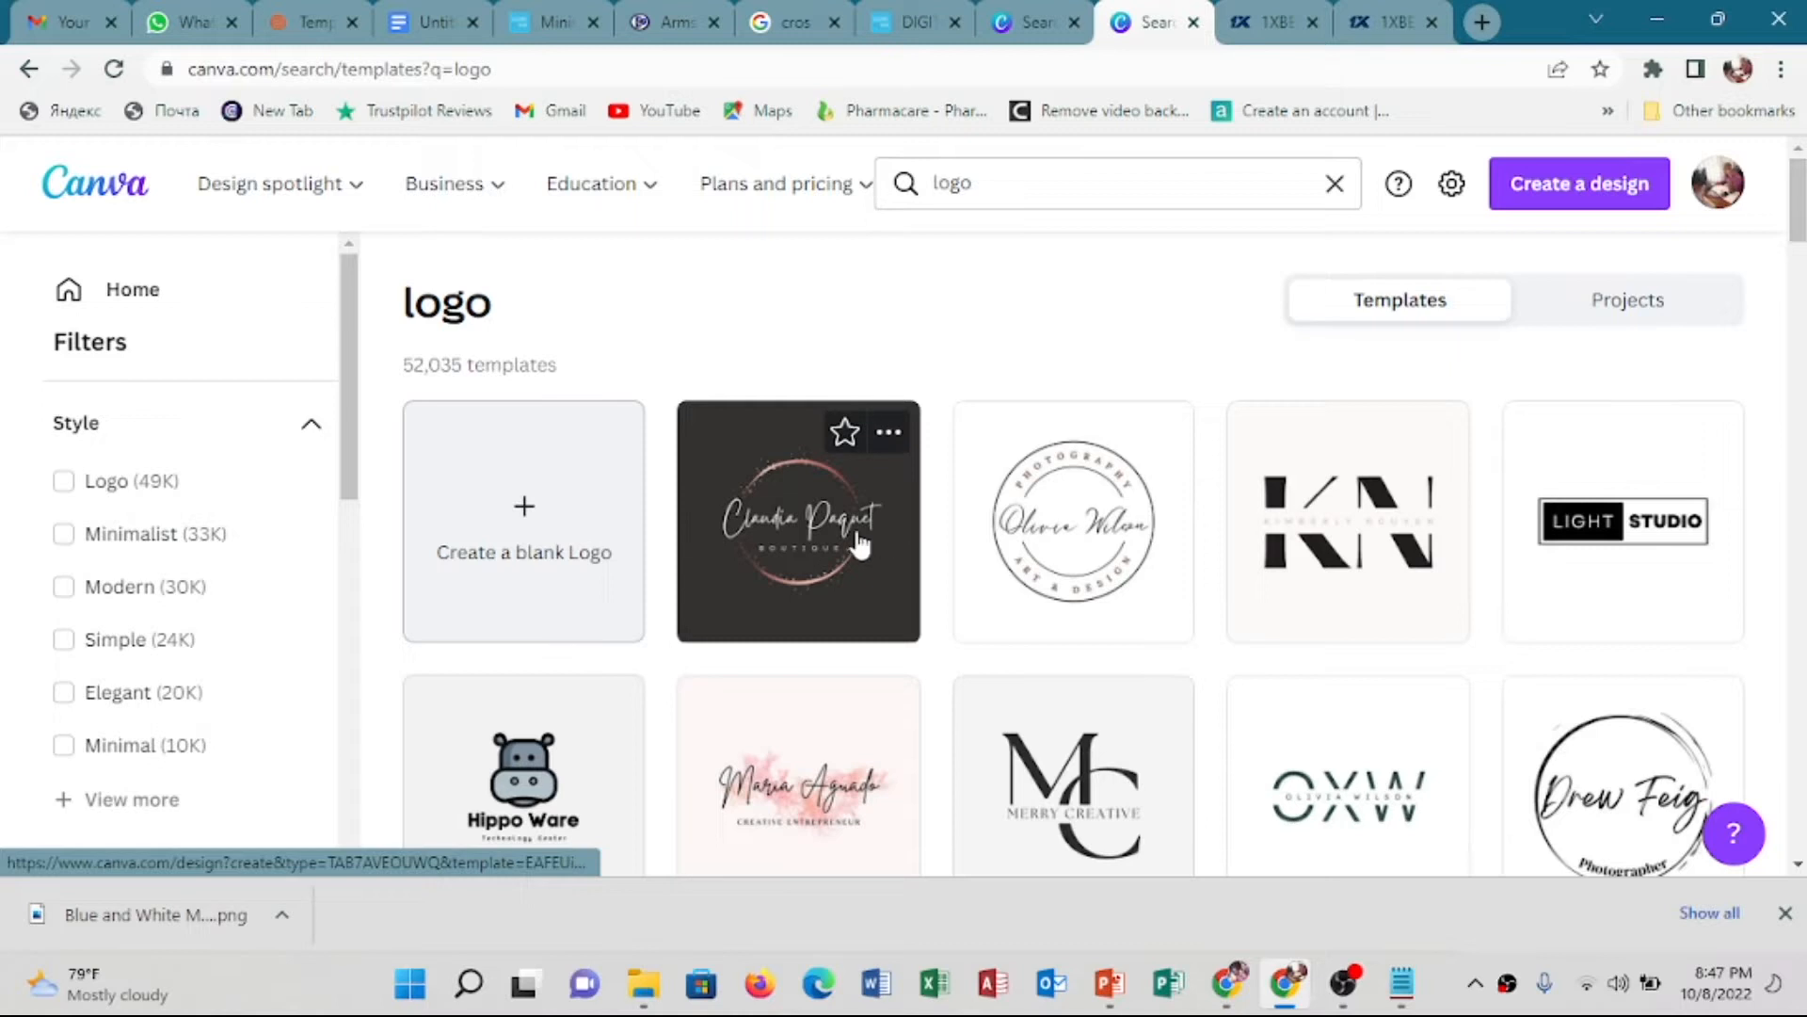
{"action": "scroll", "coordinate": [859, 544], "scroll_direction": "down", "scroll_amount": 3}
{"action": "scroll", "coordinate": [924, 564], "scroll_direction": "up", "scroll_amount": 2}
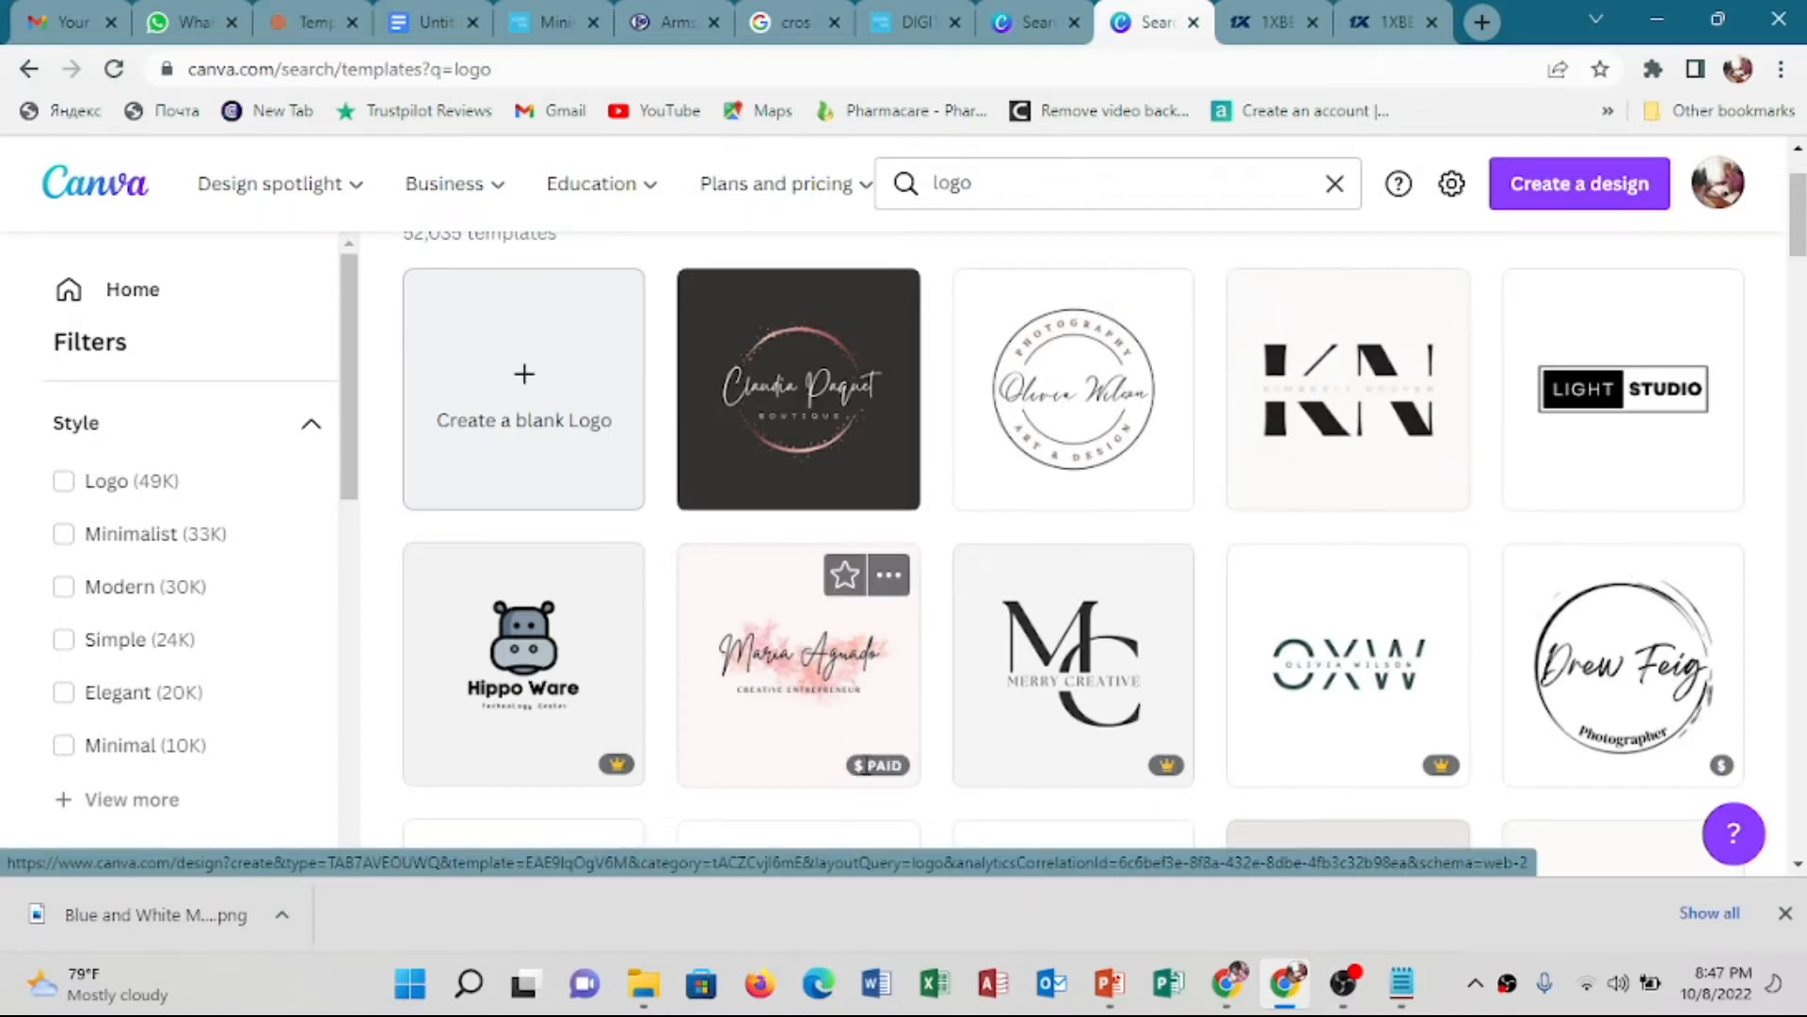
{"action": "scroll", "coordinate": [1082, 575], "scroll_direction": "down", "scroll_amount": 4}
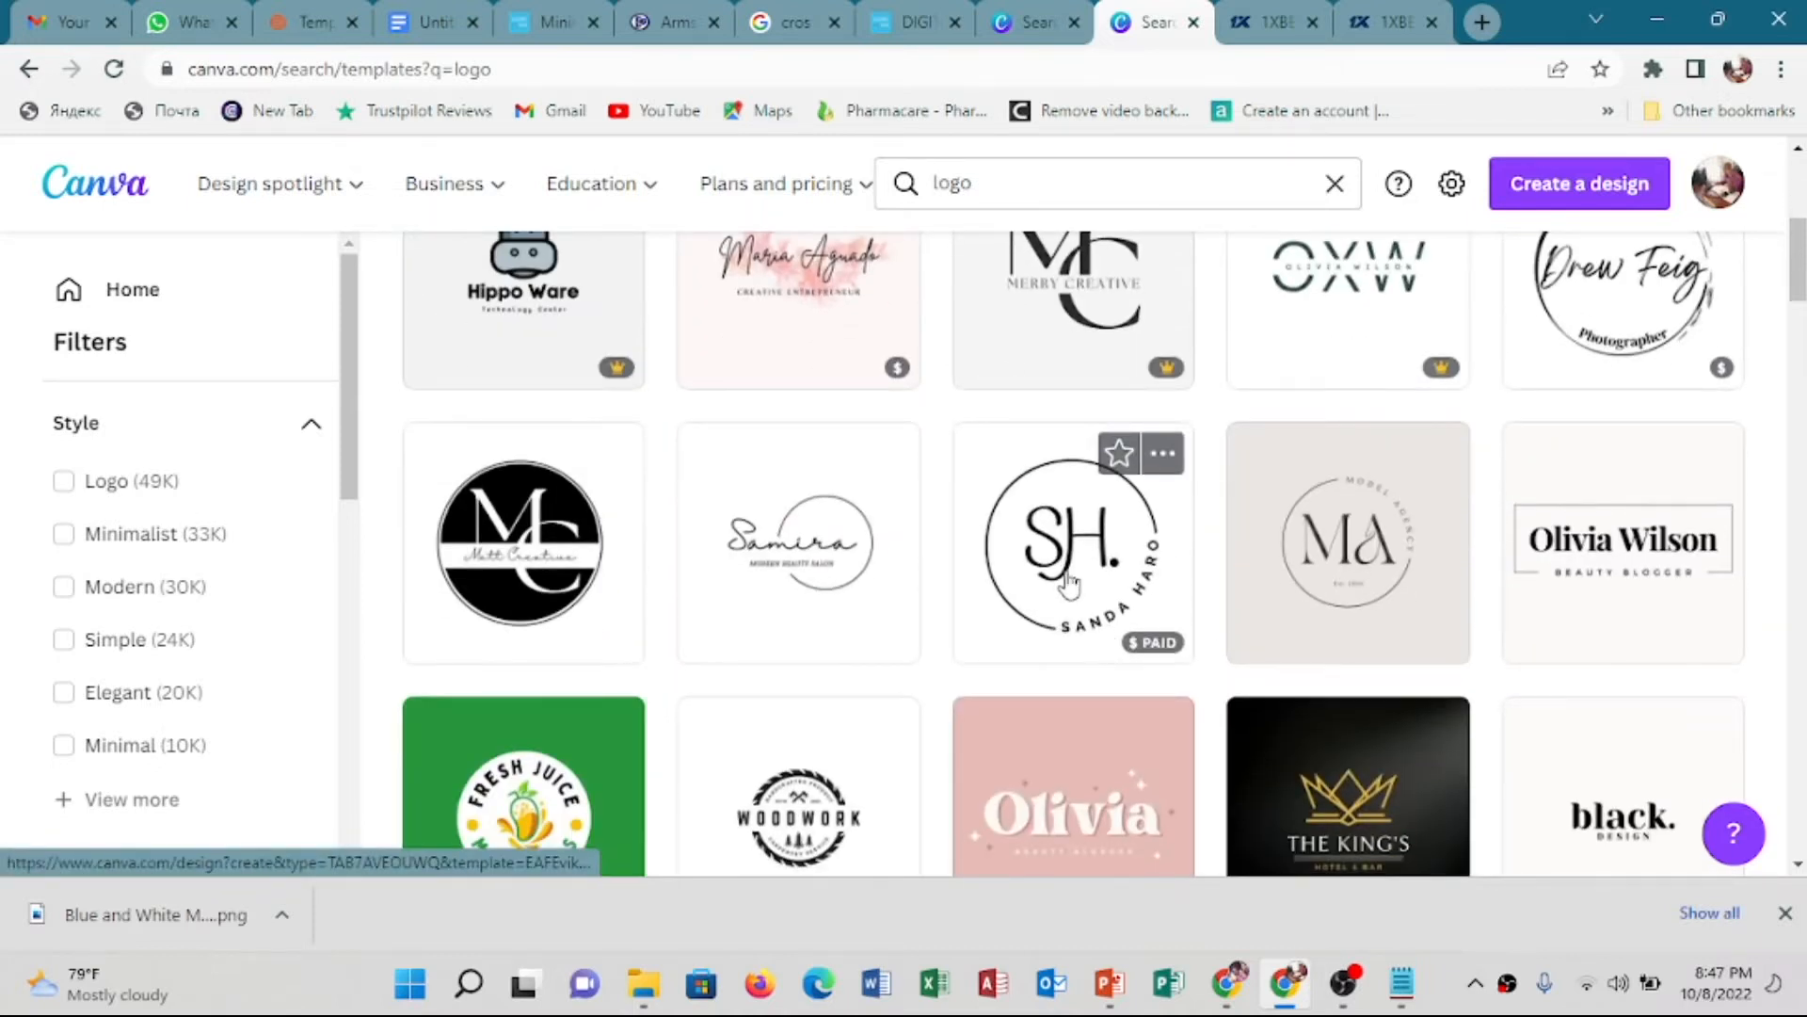
{"action": "mouse_move", "coordinate": [1147, 656]}
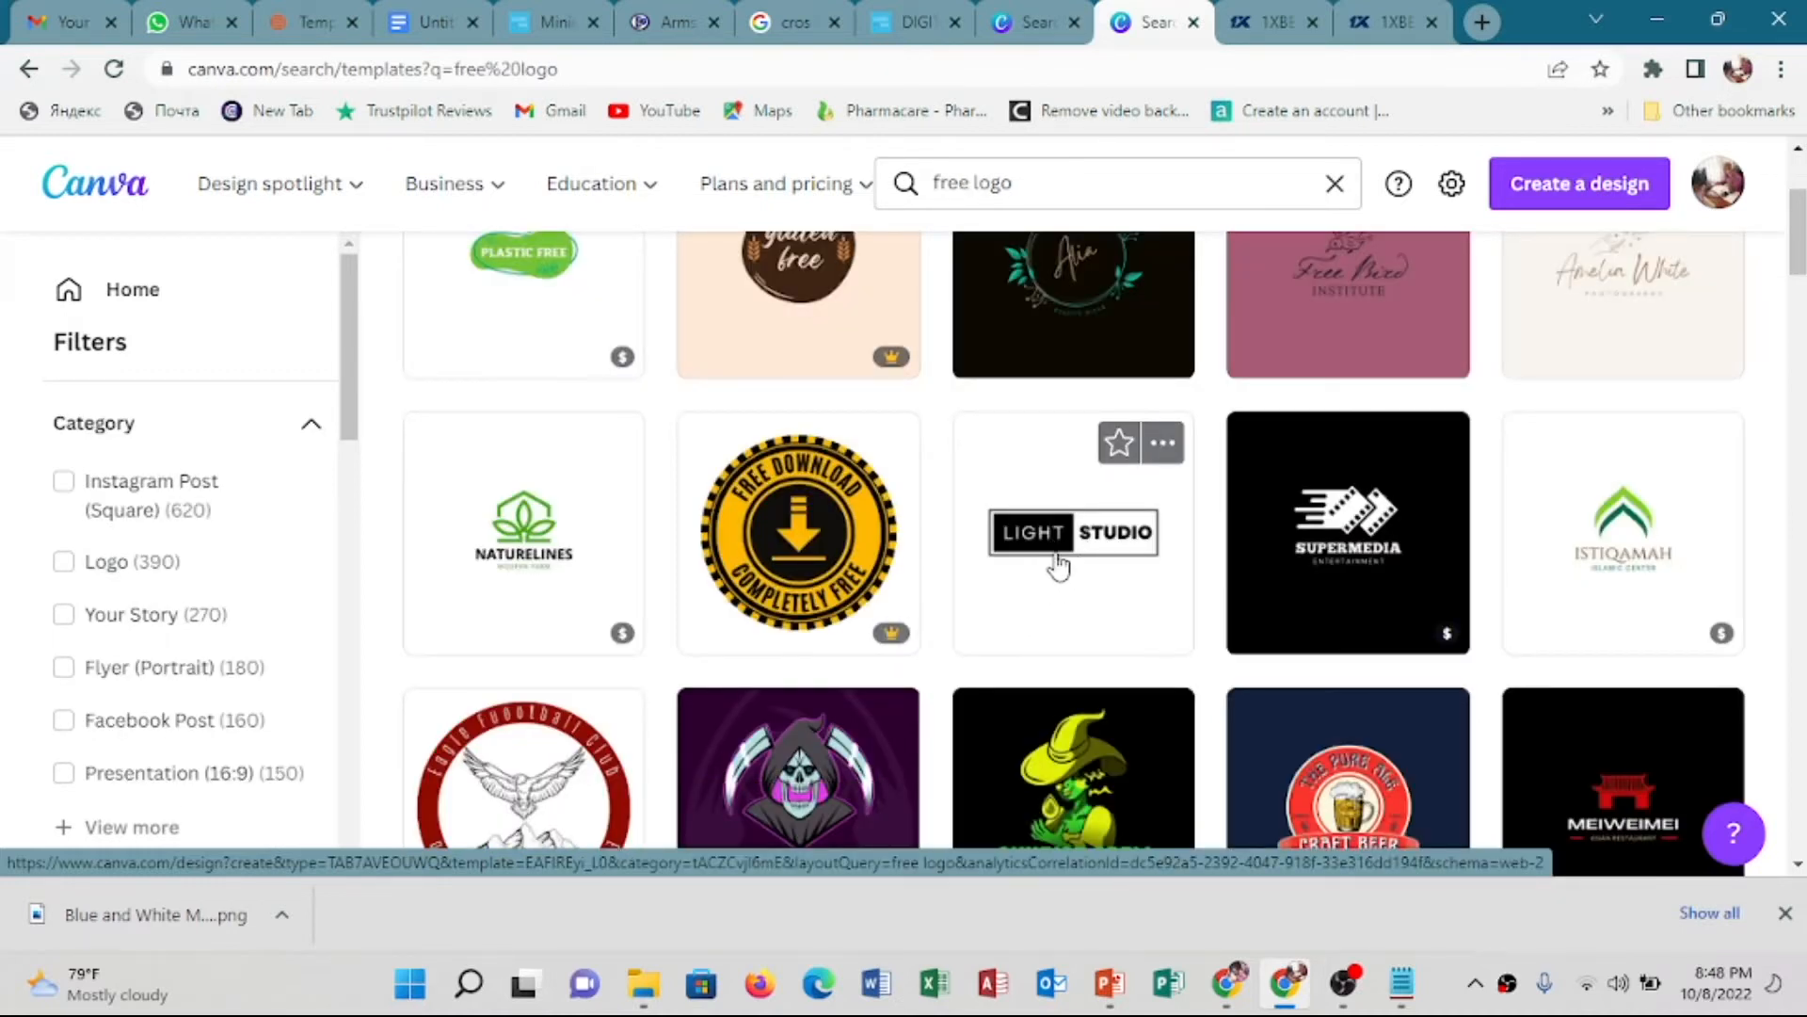
Search the templates for "free logo" and open the black-and-white "LIGHT STUDIO" logo template for editing
{"action": "scroll", "coordinate": [1058, 565], "scroll_direction": "down", "scroll_amount": 5}
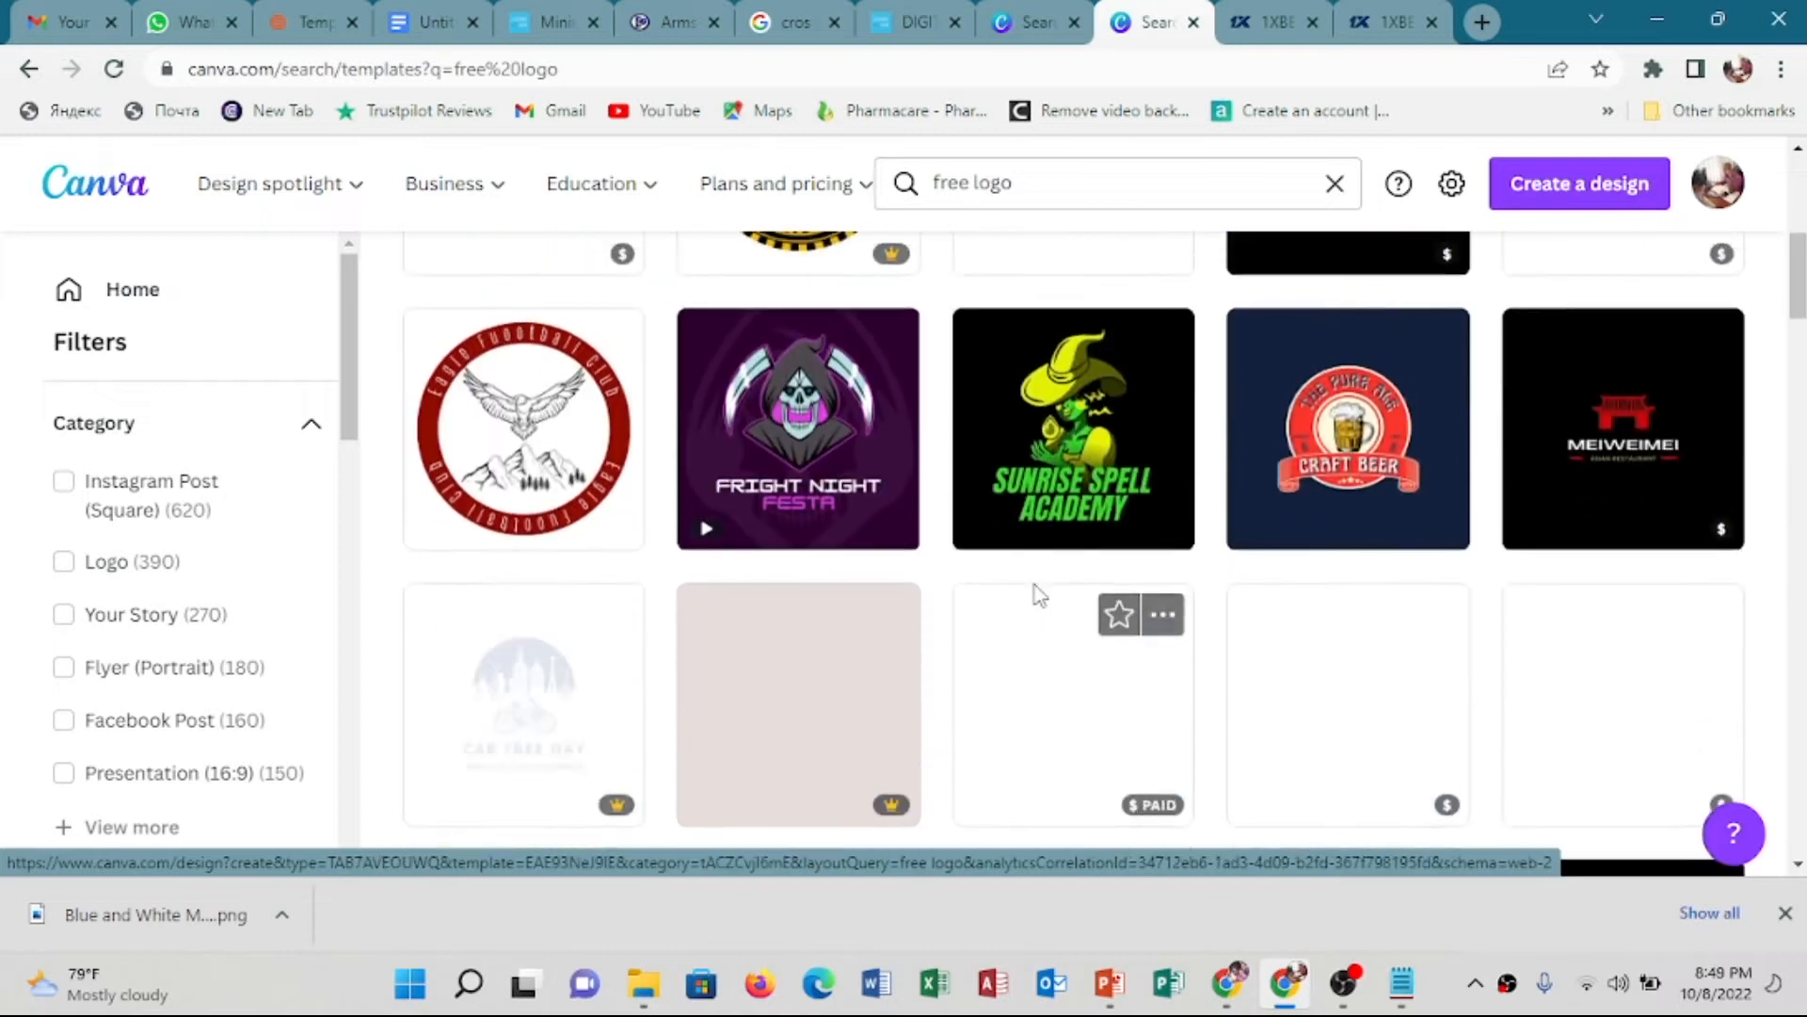
{"action": "scroll", "coordinate": [1037, 593], "scroll_direction": "up", "scroll_amount": 7}
{"action": "scroll", "coordinate": [1073, 687], "scroll_direction": "down", "scroll_amount": 5}
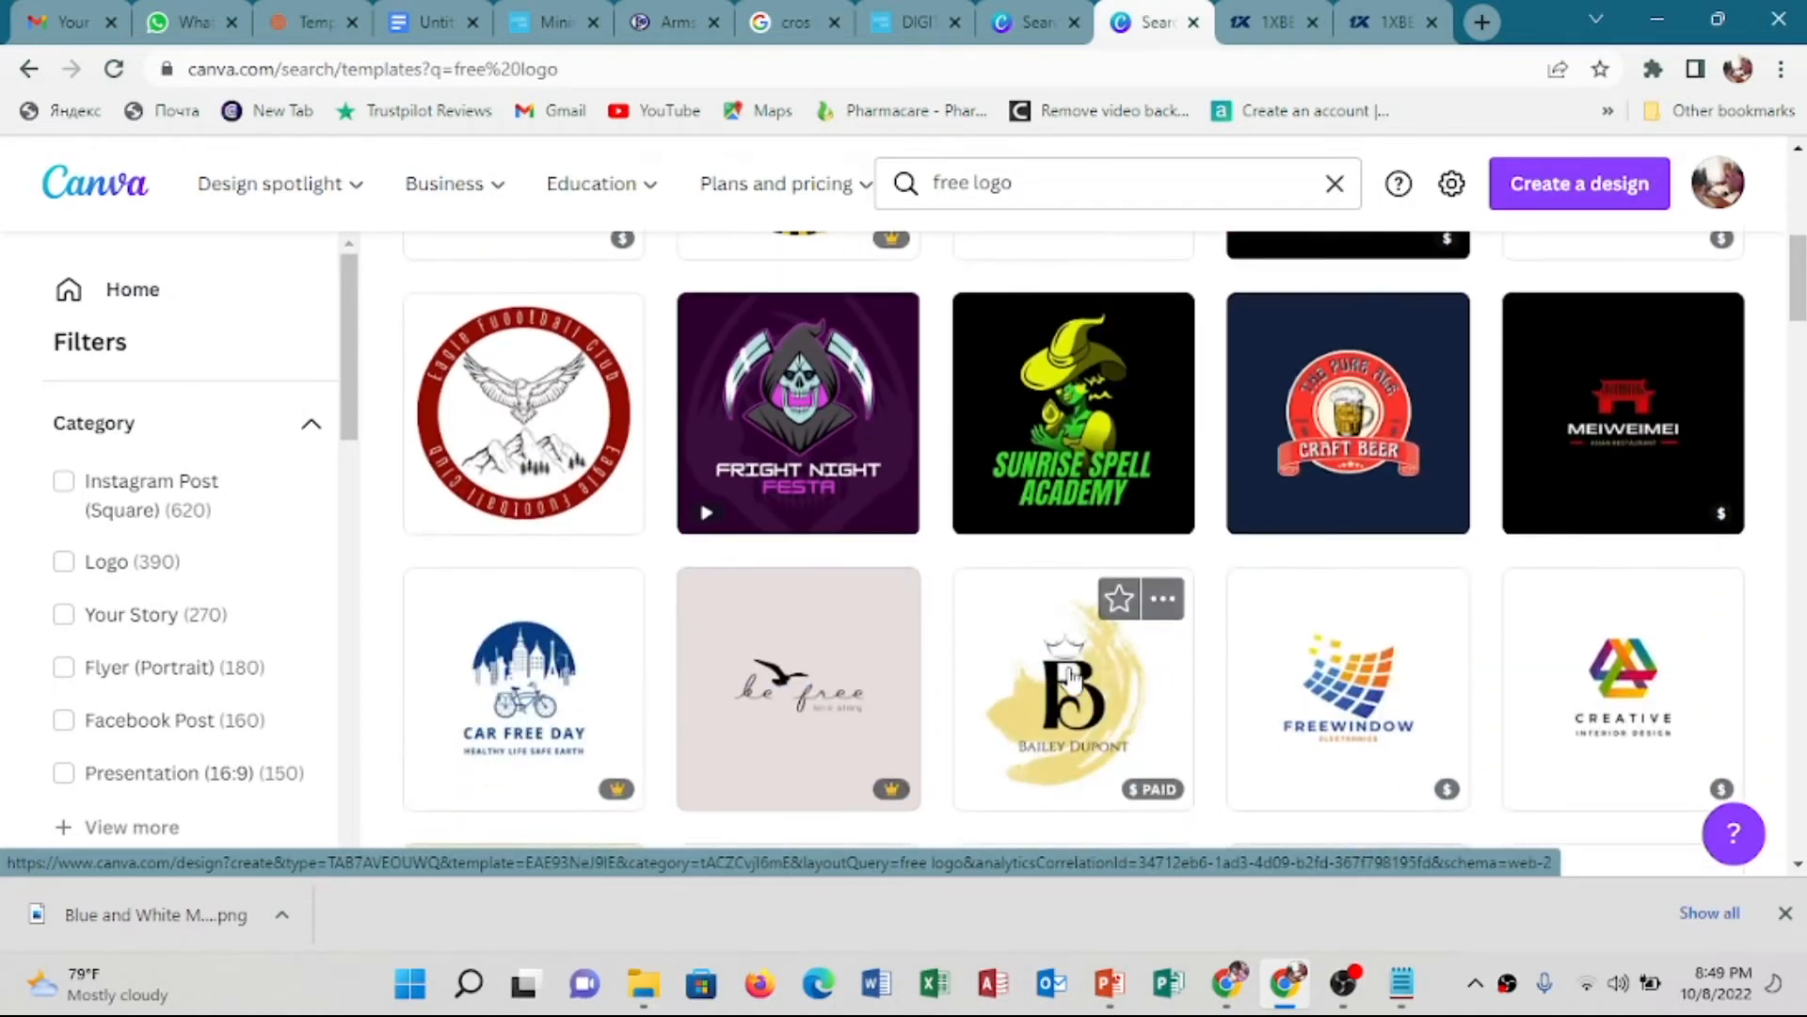
{"action": "scroll", "coordinate": [1071, 673], "scroll_direction": "down", "scroll_amount": 4}
{"action": "scroll", "coordinate": [1071, 673], "scroll_direction": "up", "scroll_amount": 7}
{"action": "scroll", "coordinate": [1071, 673], "scroll_direction": "up", "scroll_amount": 2}
{"action": "left_click", "coordinate": [1060, 690]}
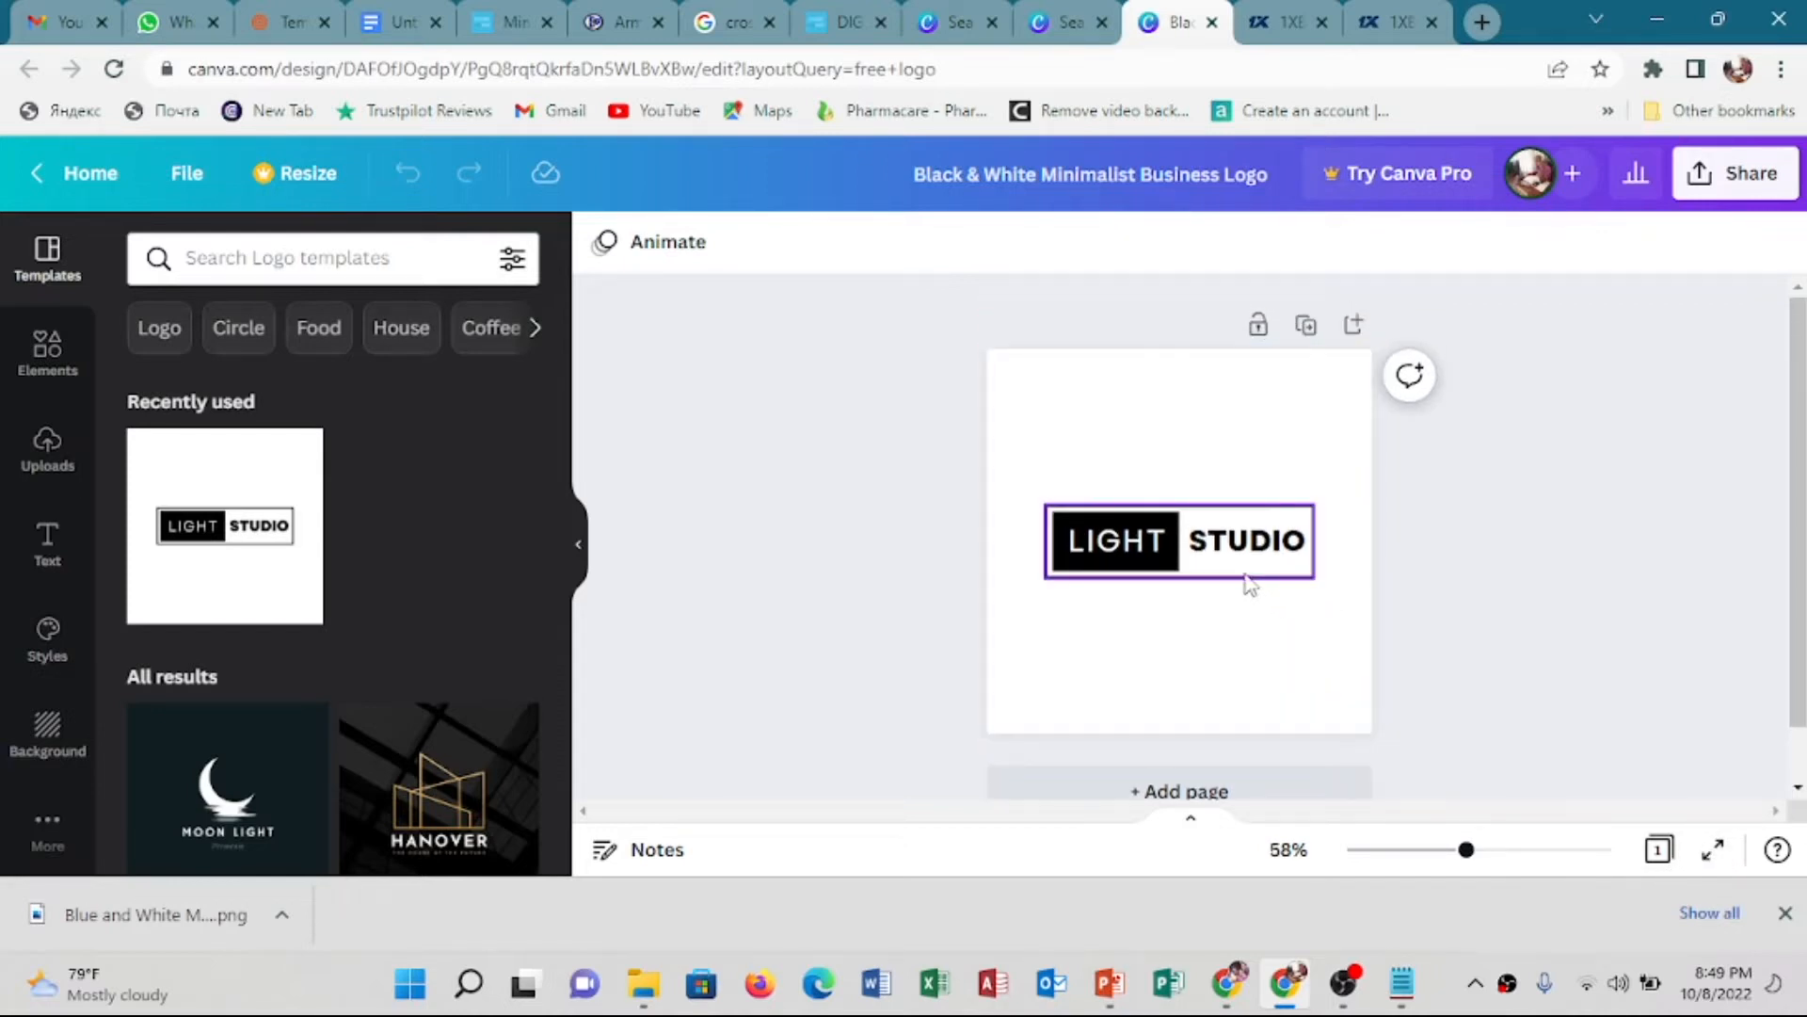
Replace the word "LIGHT" in the logo with the first part of the store's name
{"action": "double_click", "coordinate": [1161, 546]}
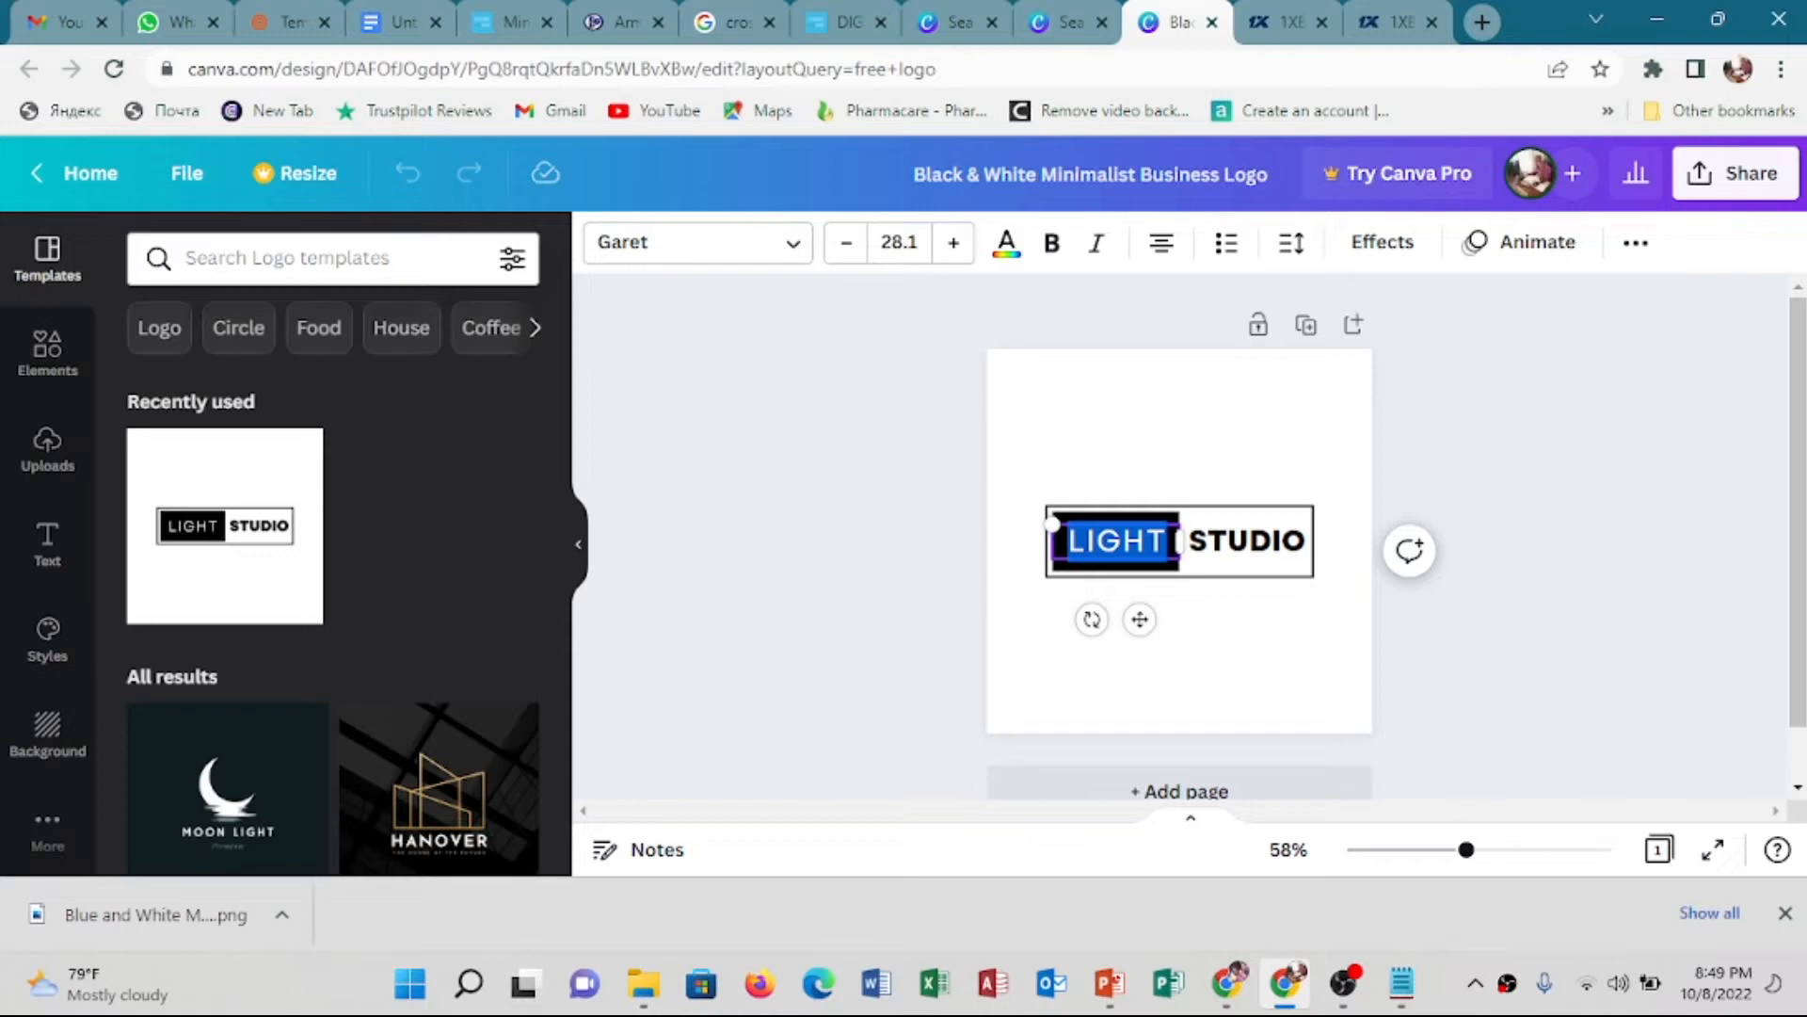
{"action": "type", "text": "L"}
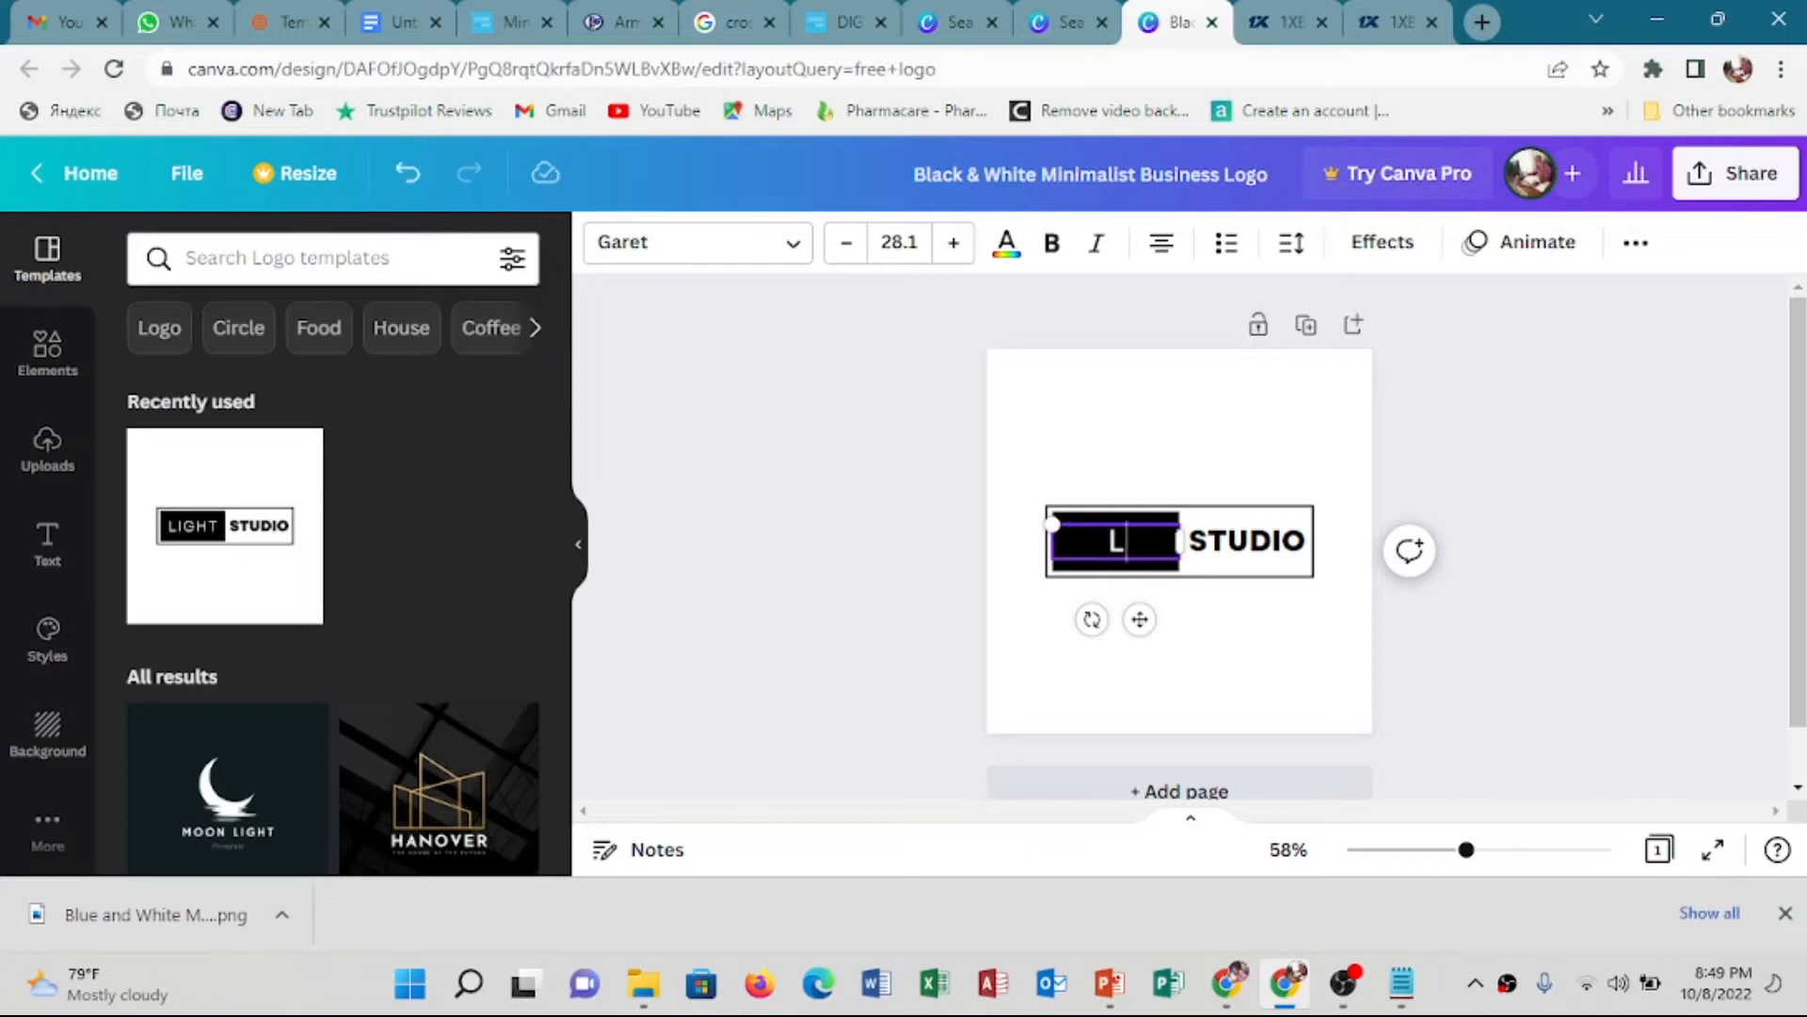
{"action": "type", "text": "EMUE"}
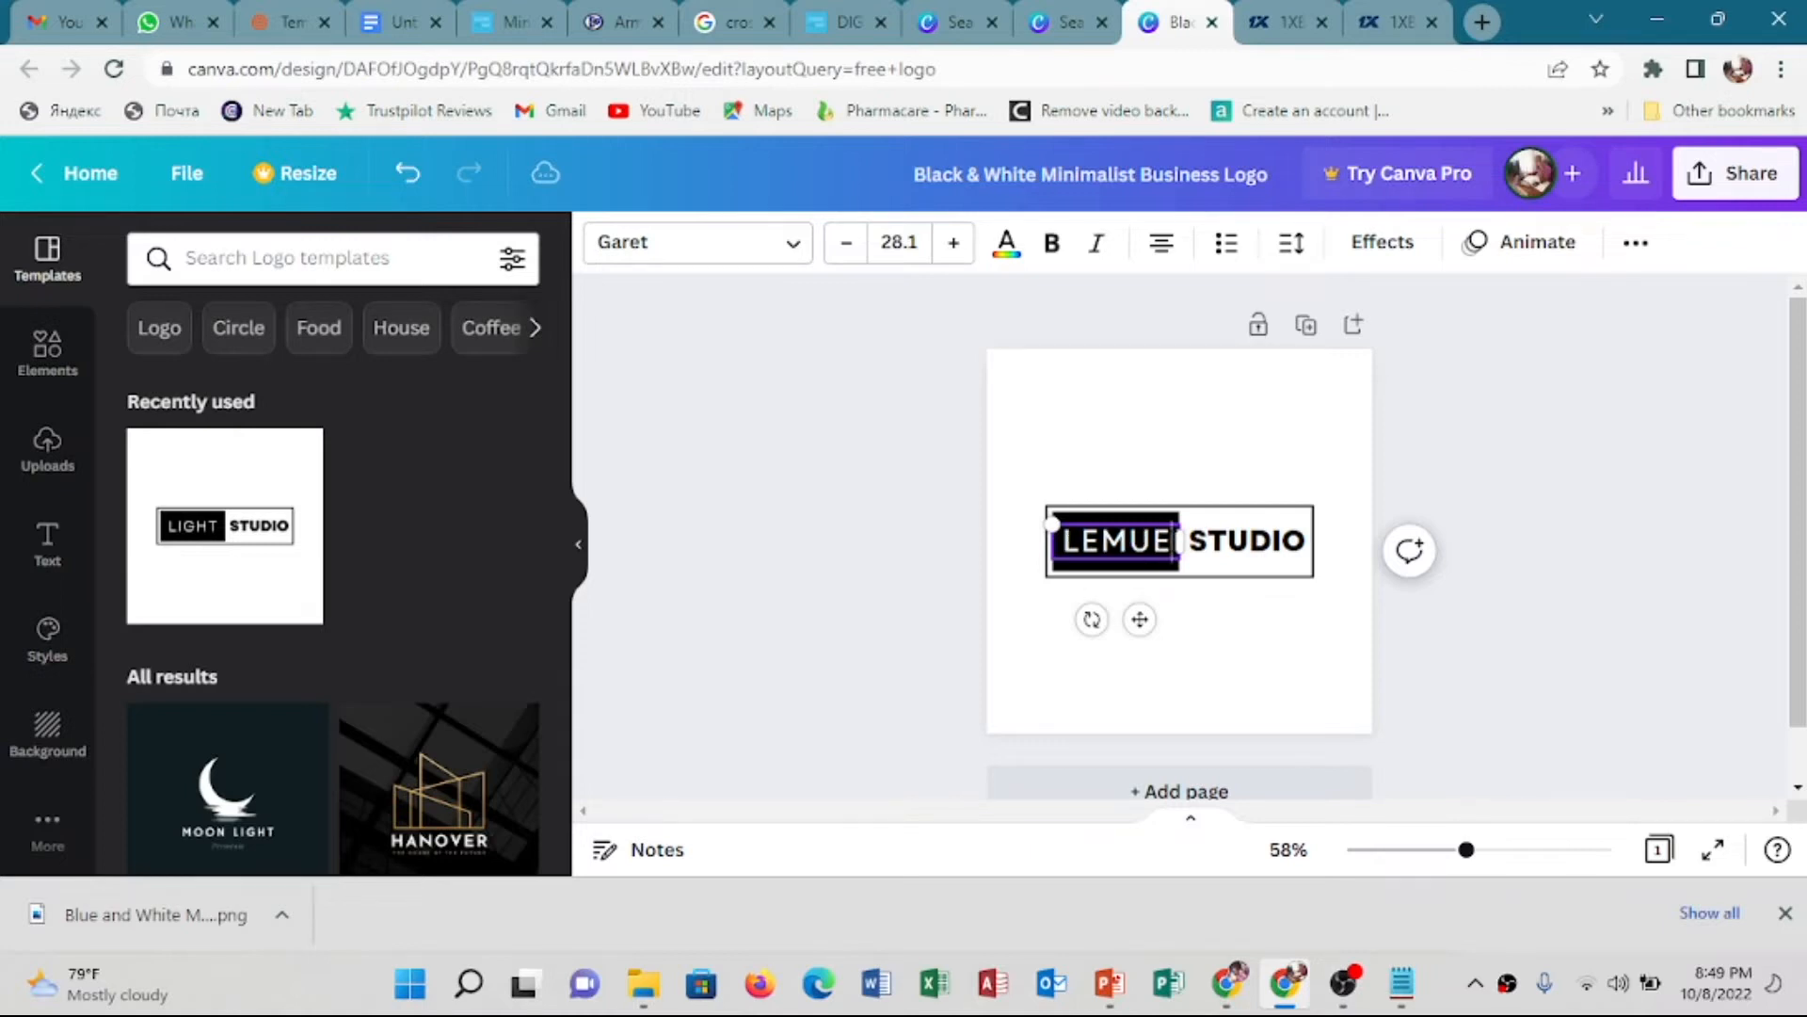
{"action": "key", "text": "Return"}
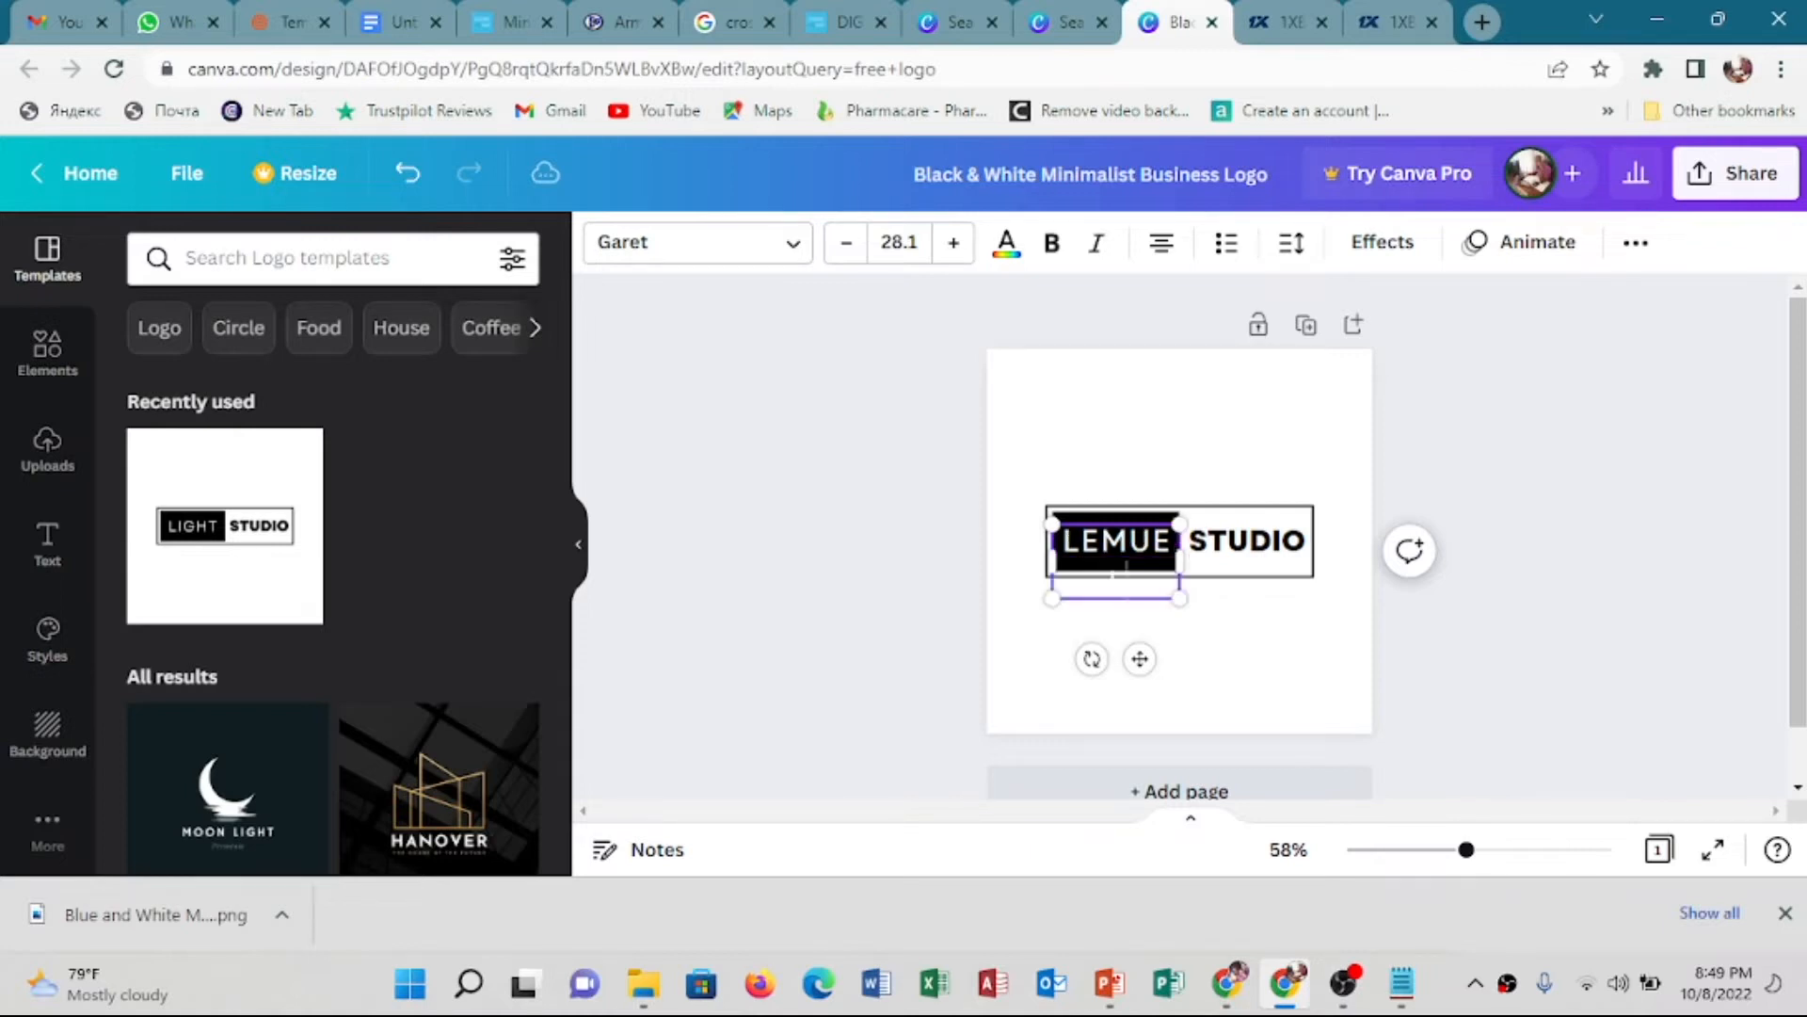
{"action": "left_click", "coordinate": [1269, 431]}
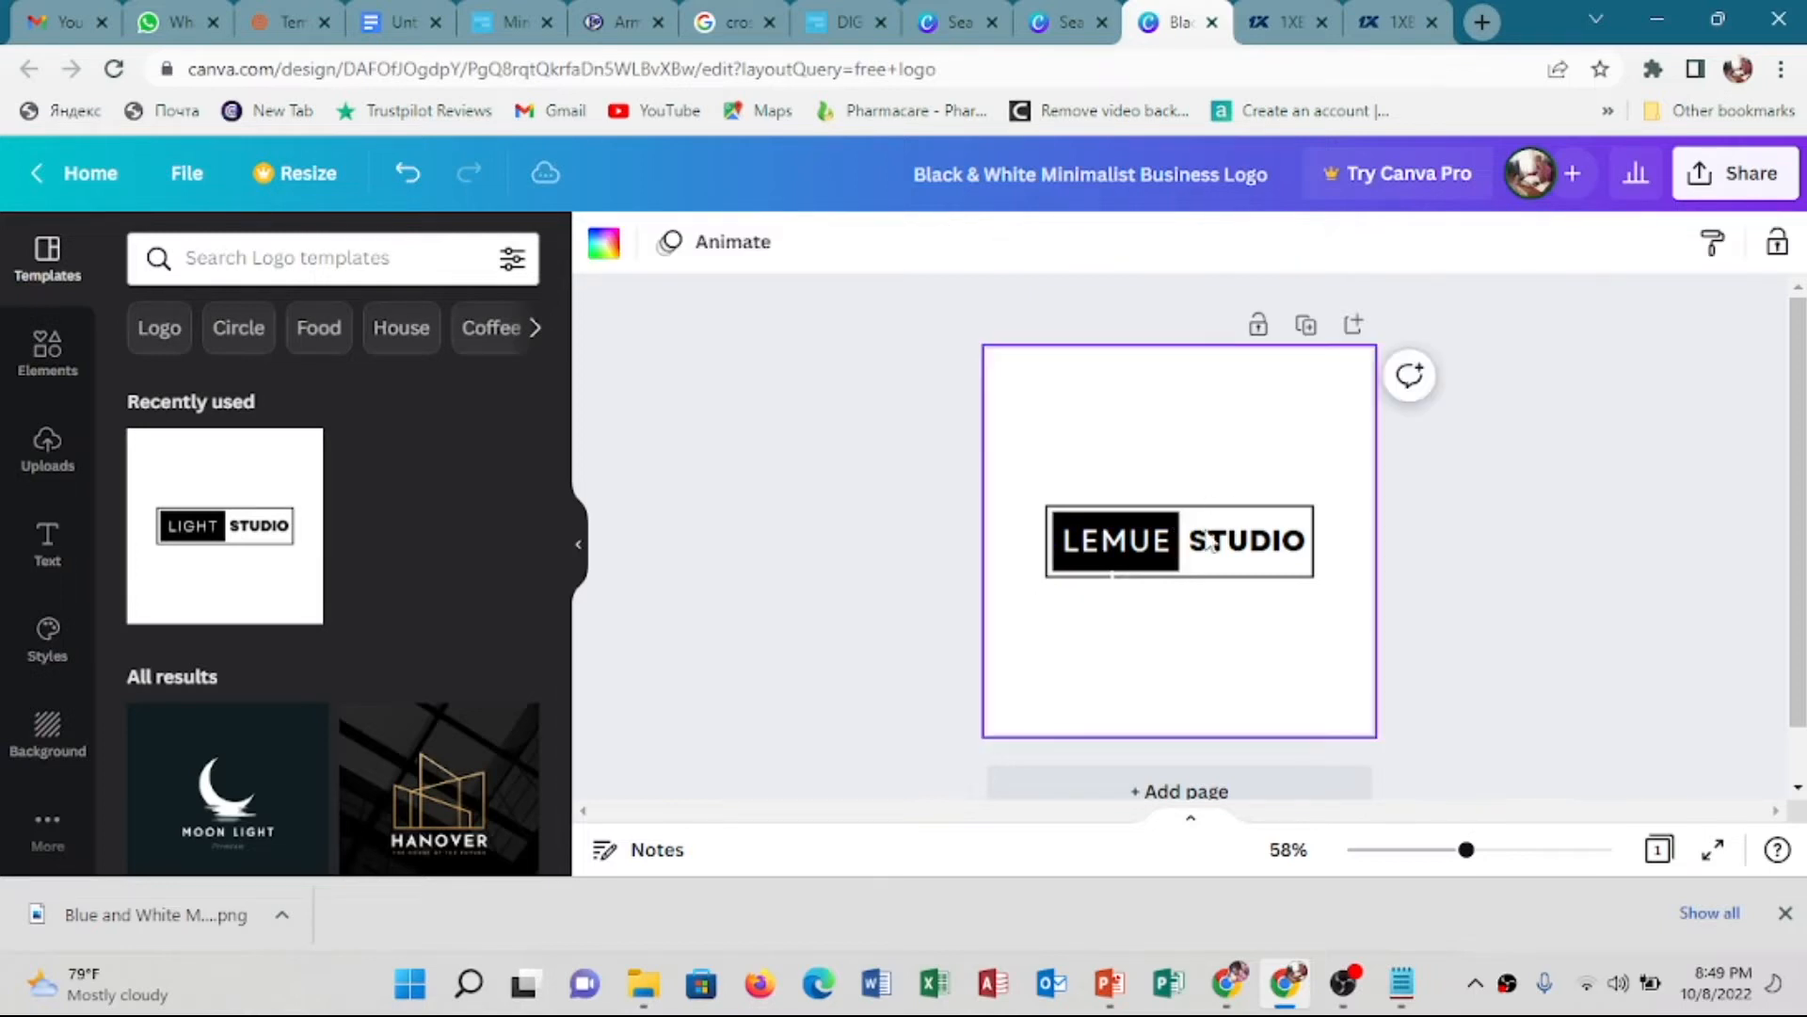
Extend the logo's outline frame and black box to the left, shifting the name text aside to reach the box
{"action": "left_click", "coordinate": [1251, 576]}
{"action": "left_click_drag", "start_coordinate": [1027, 537], "coordinate": [1007, 537]}
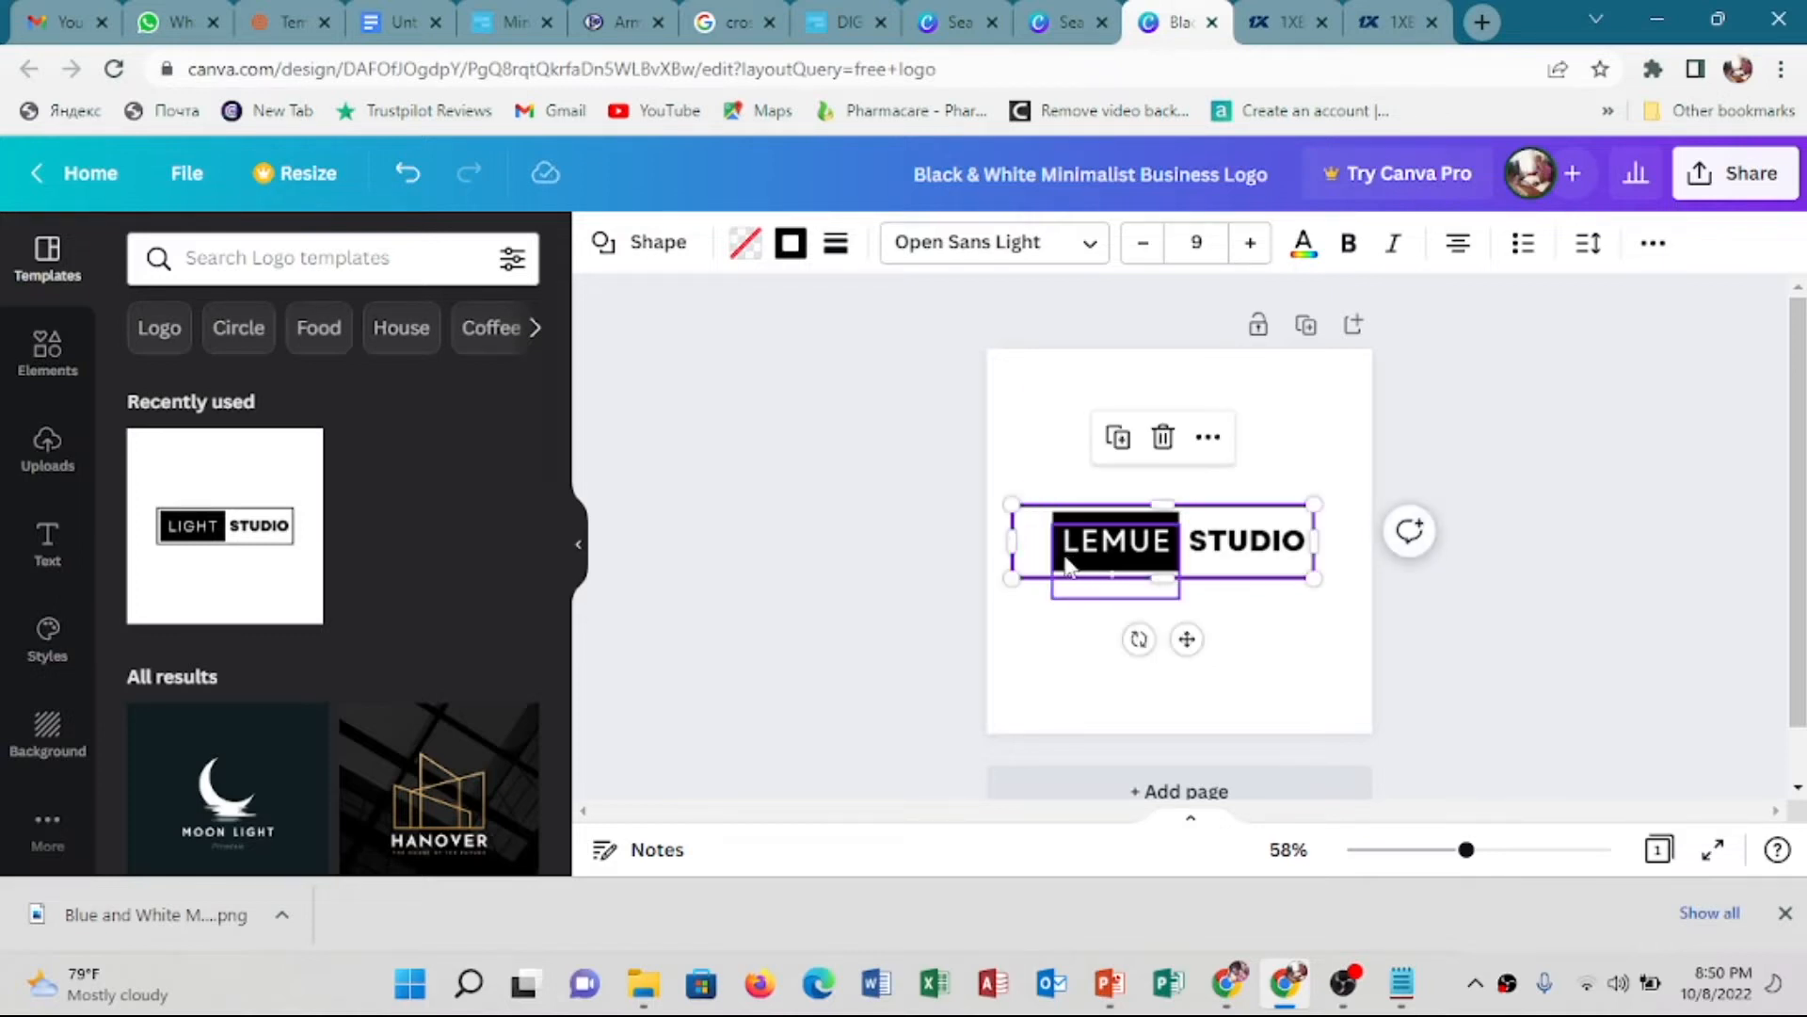
{"action": "left_click", "coordinate": [1087, 553]}
{"action": "left_click_drag", "start_coordinate": [1089, 546], "coordinate": [1111, 561]}
{"action": "left_click", "coordinate": [1070, 534]}
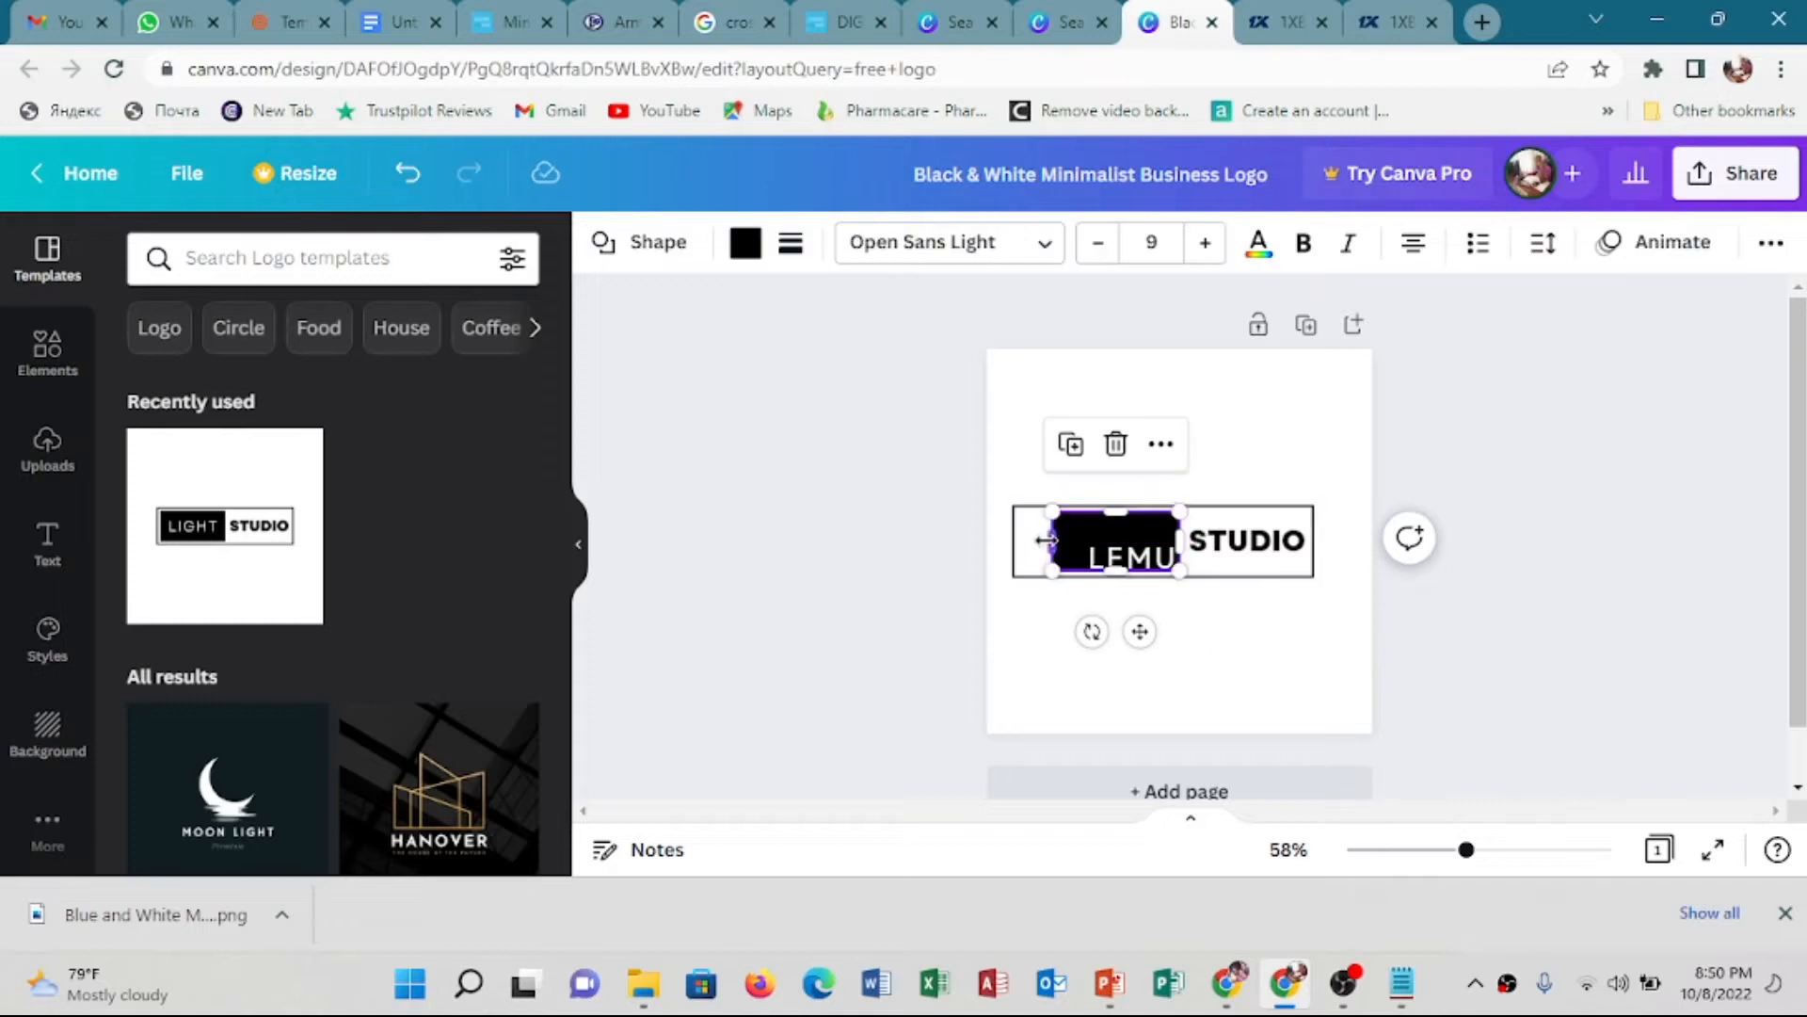
{"action": "left_click_drag", "start_coordinate": [1046, 538], "coordinate": [1012, 527]}
Place the name text back over the black box and complete it with the possessive ending 'S
{"action": "left_click", "coordinate": [1127, 563]}
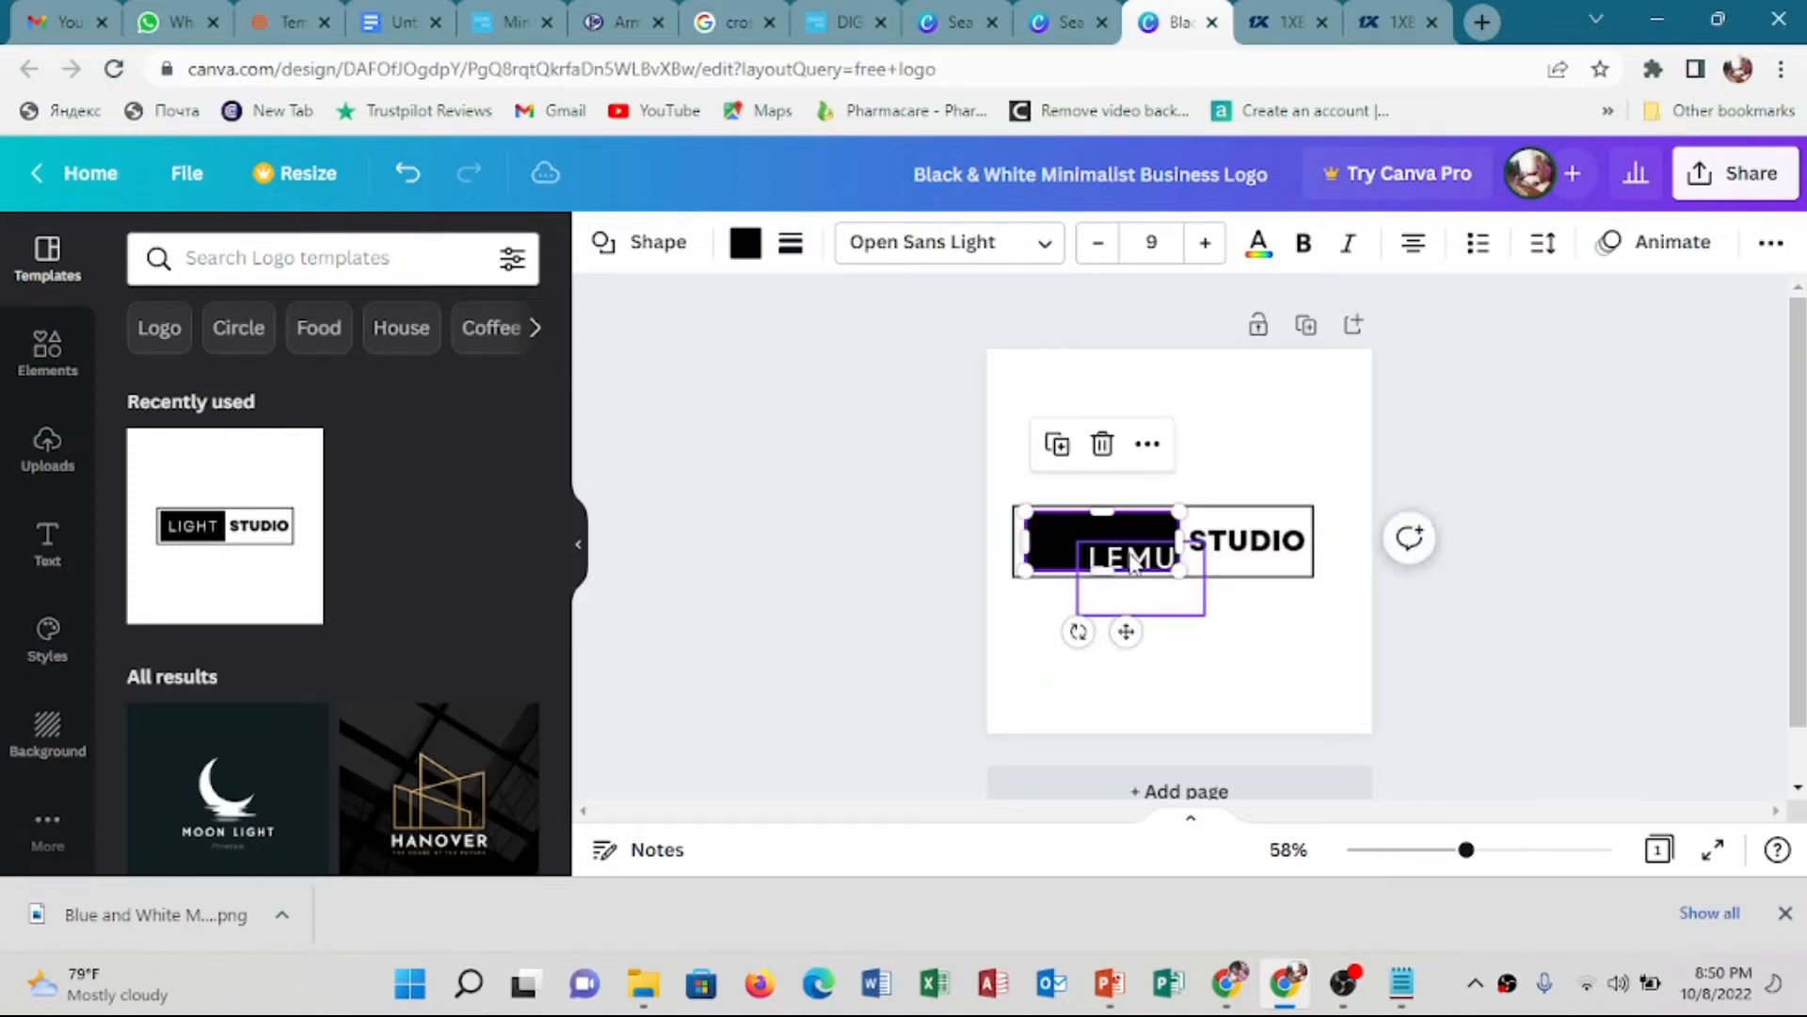
{"action": "left_click_drag", "start_coordinate": [1071, 578], "coordinate": [1103, 537]}
{"action": "left_click", "coordinate": [1126, 549]}
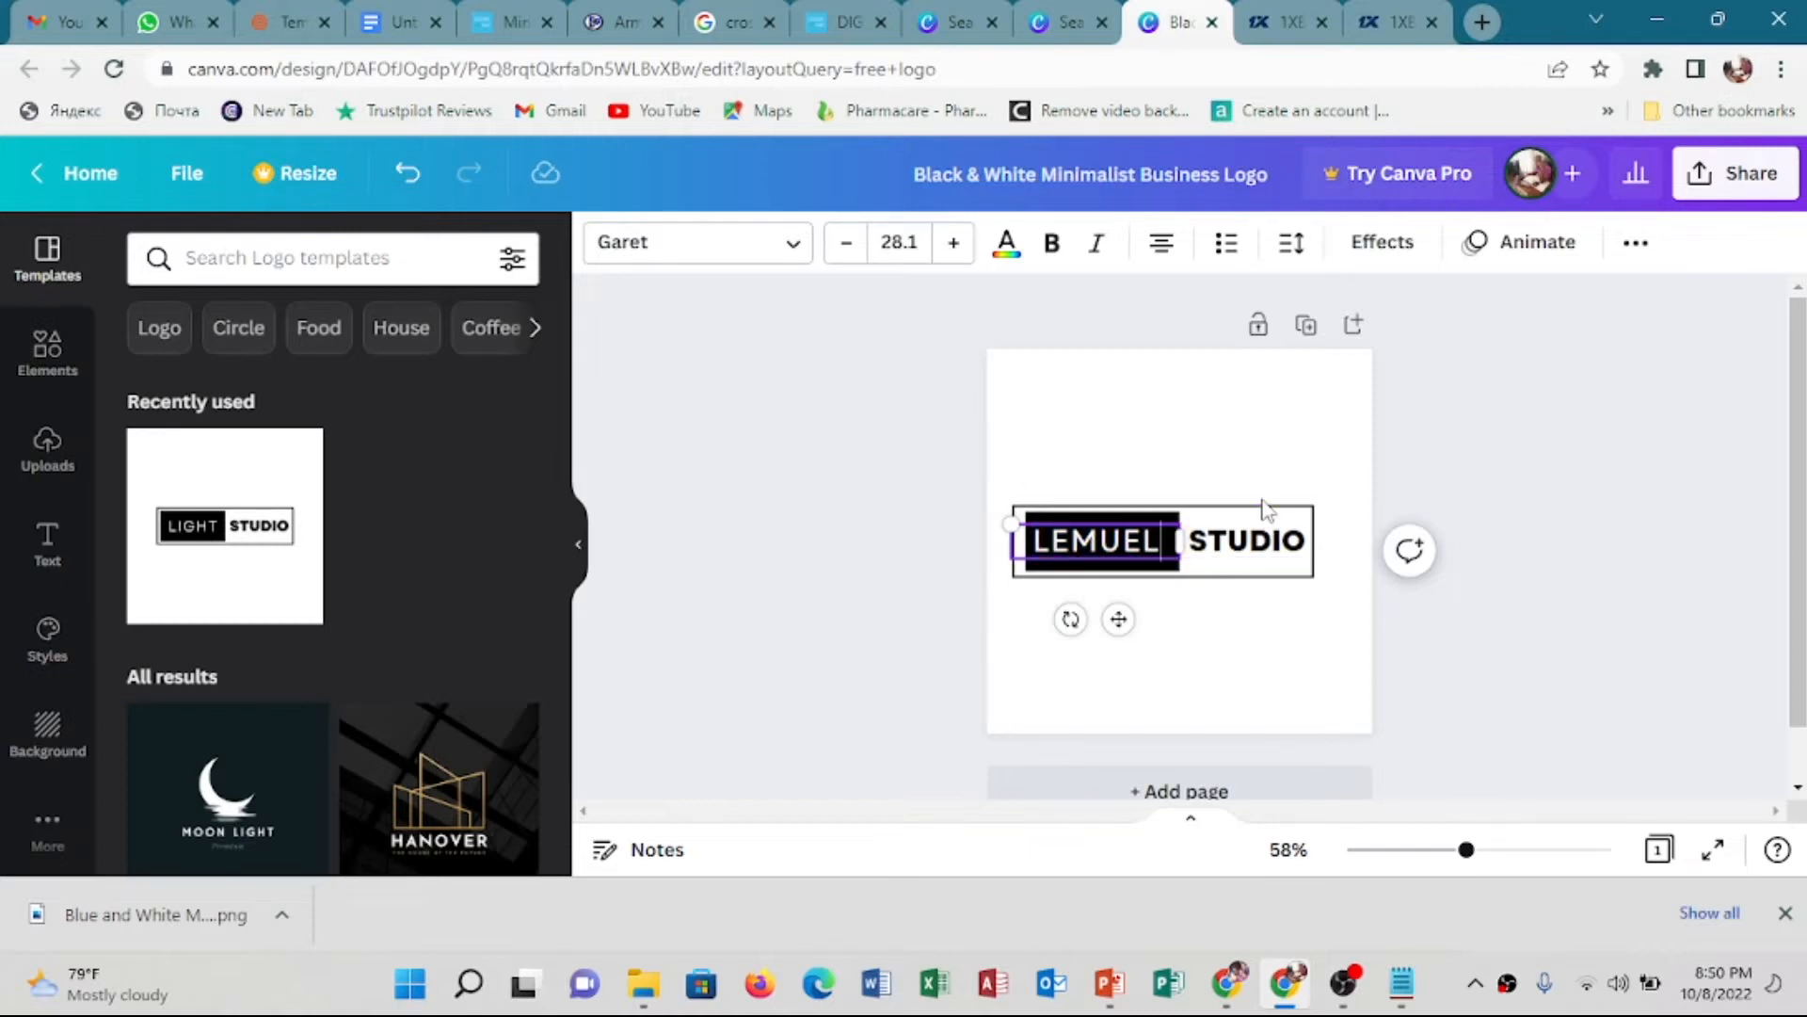
{"action": "type", "text": "'S"}
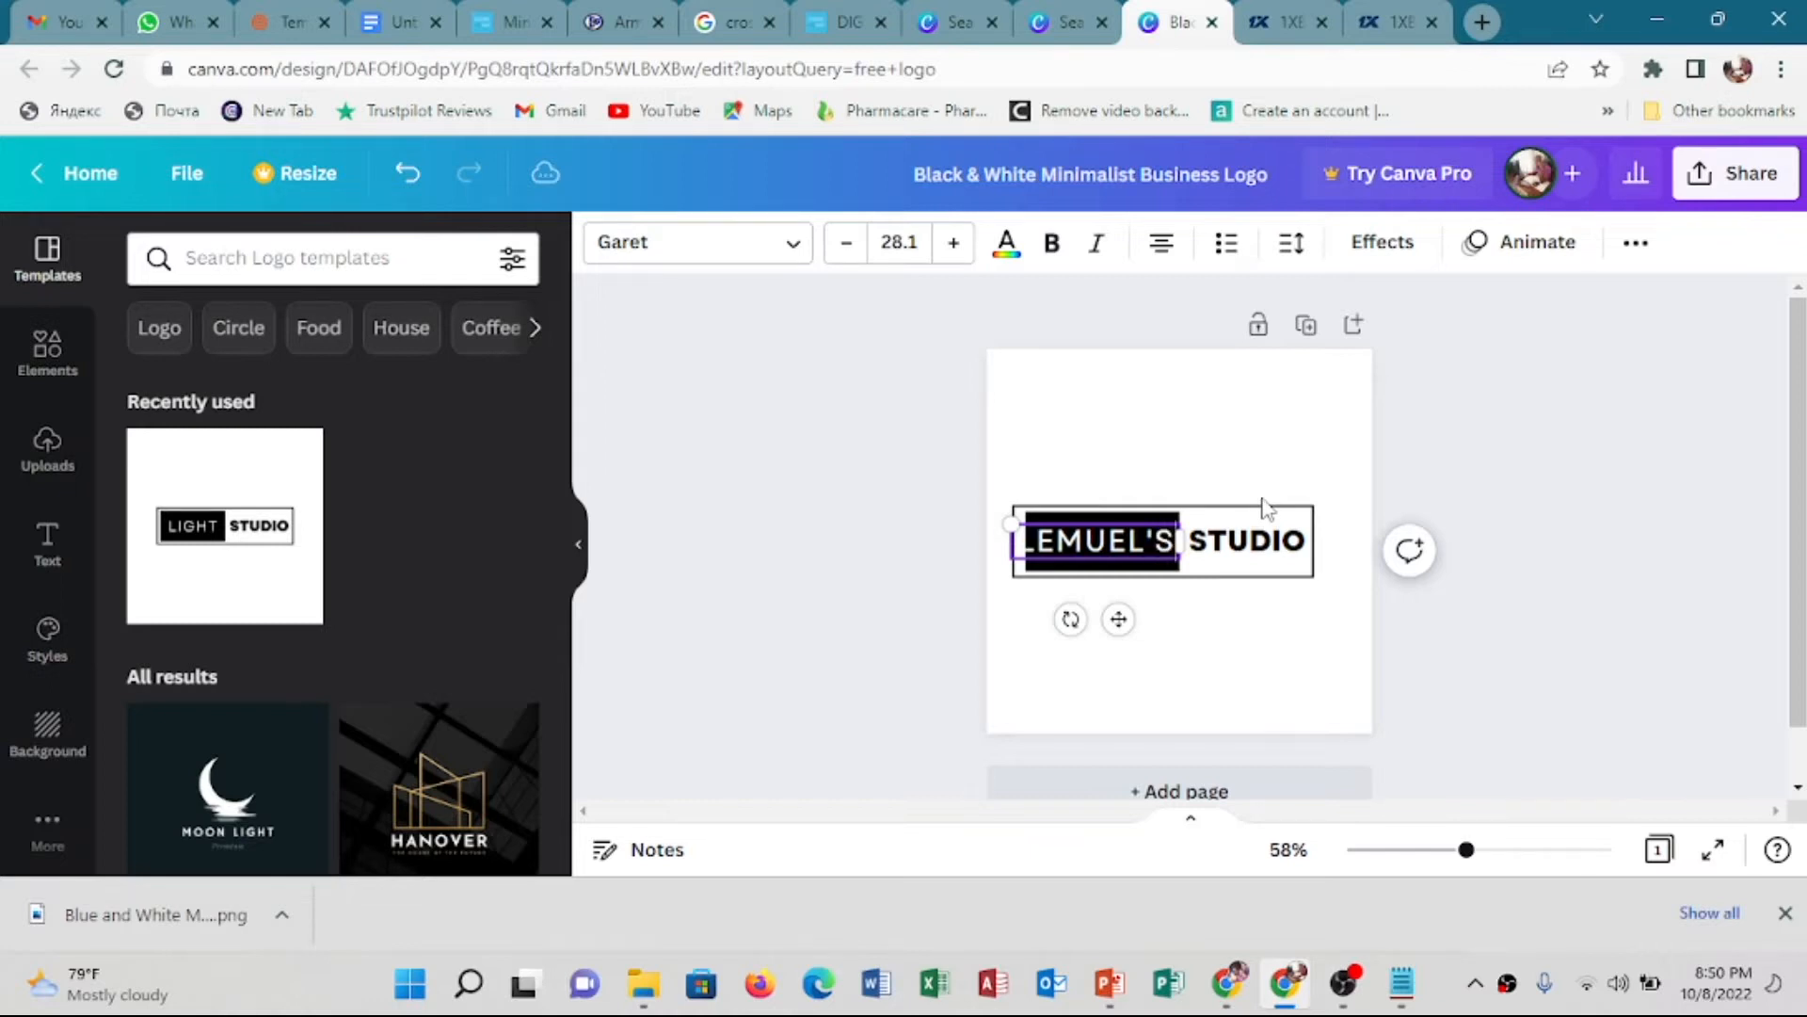
{"action": "left_click", "coordinate": [1158, 678]}
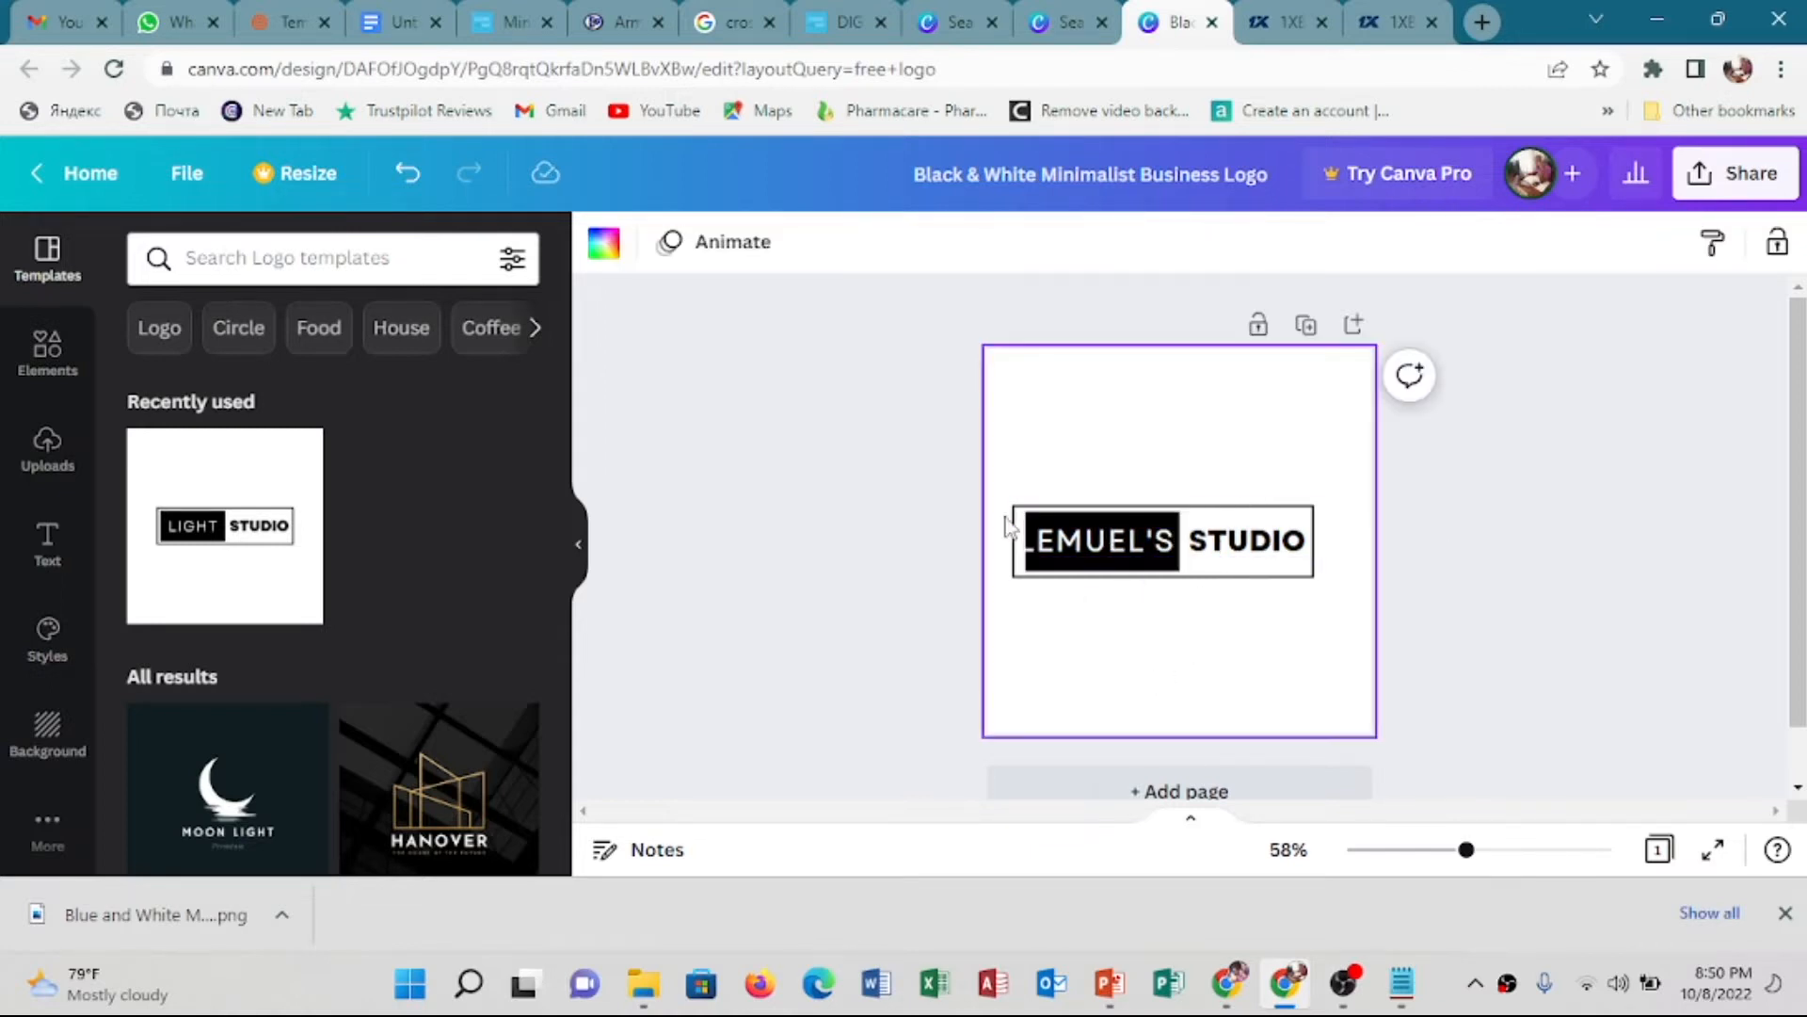
Extend the outline frame to the right, shift "STUDIO" along with it, and widen the black box up to that word
{"action": "left_click", "coordinate": [1313, 525]}
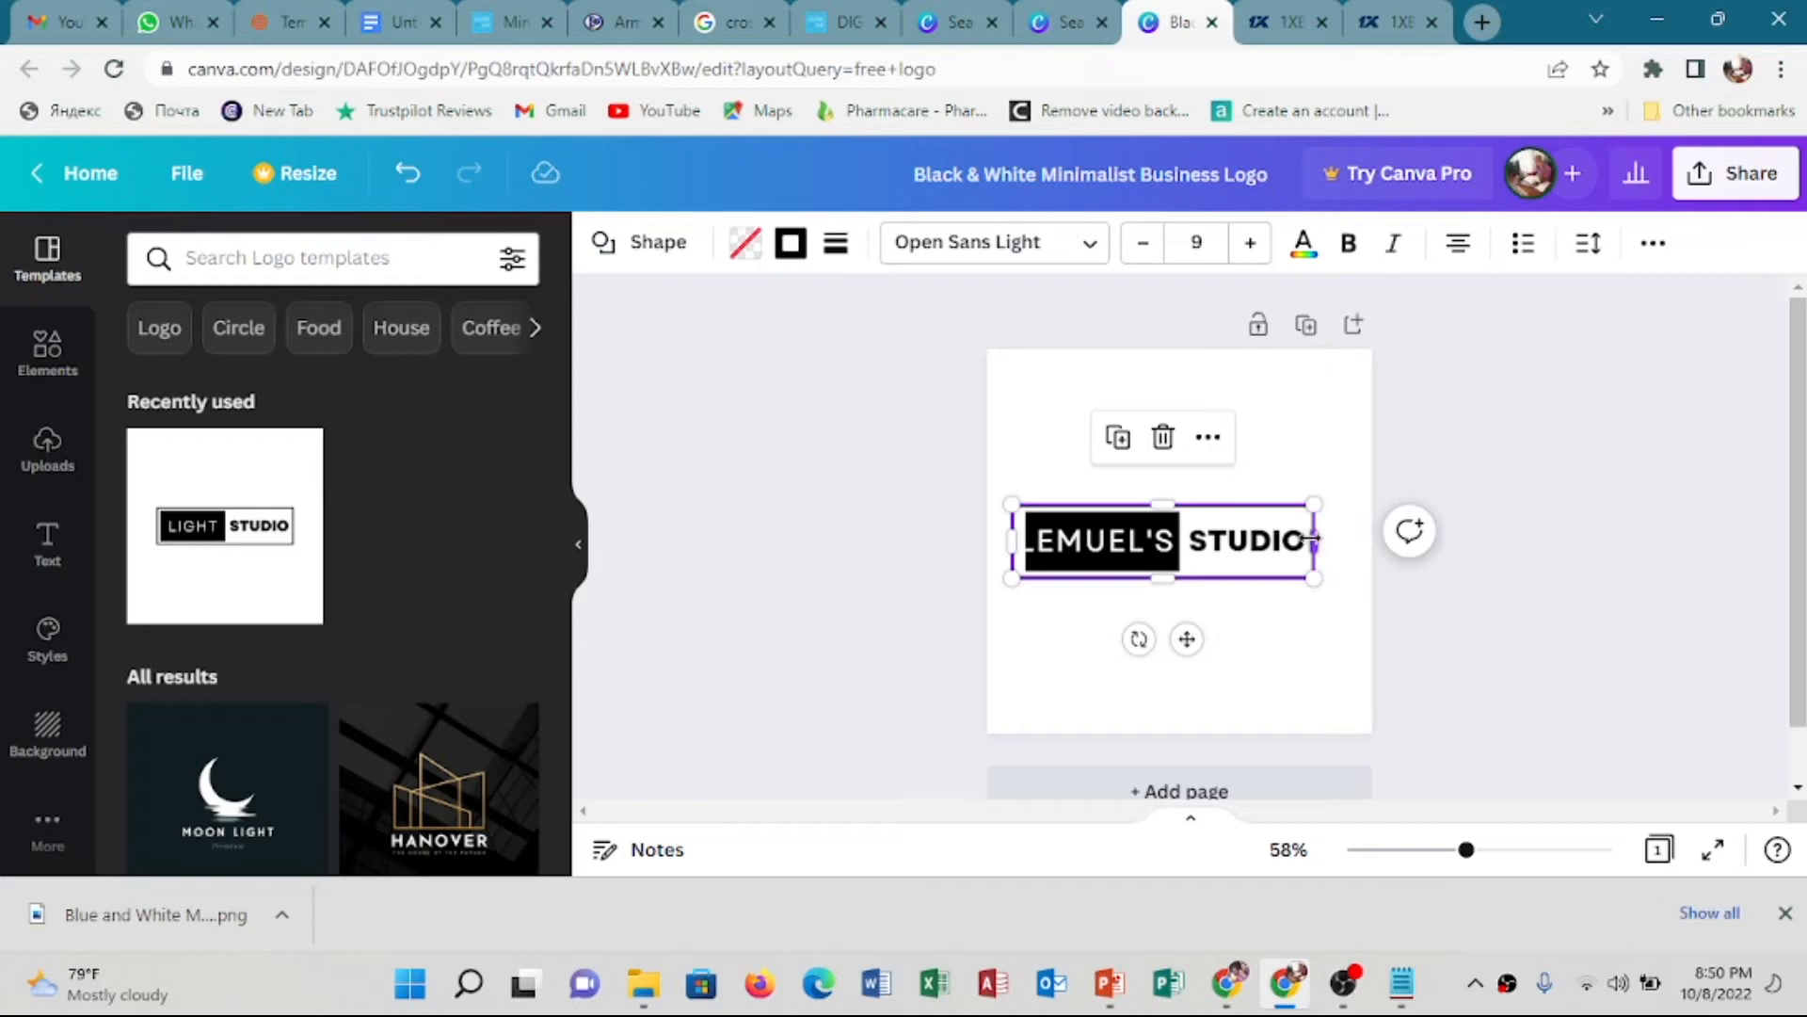
{"action": "mouse_move", "coordinate": [1309, 538]}
{"action": "left_mouse_down"}
{"action": "mouse_move", "coordinate": [1355, 542]}
{"action": "mouse_move", "coordinate": [1291, 543]}
{"action": "mouse_move", "coordinate": [1322, 541]}
{"action": "left_mouse_up"}
{"action": "left_click", "coordinate": [1282, 546]}
{"action": "left_click", "coordinate": [1154, 510]}
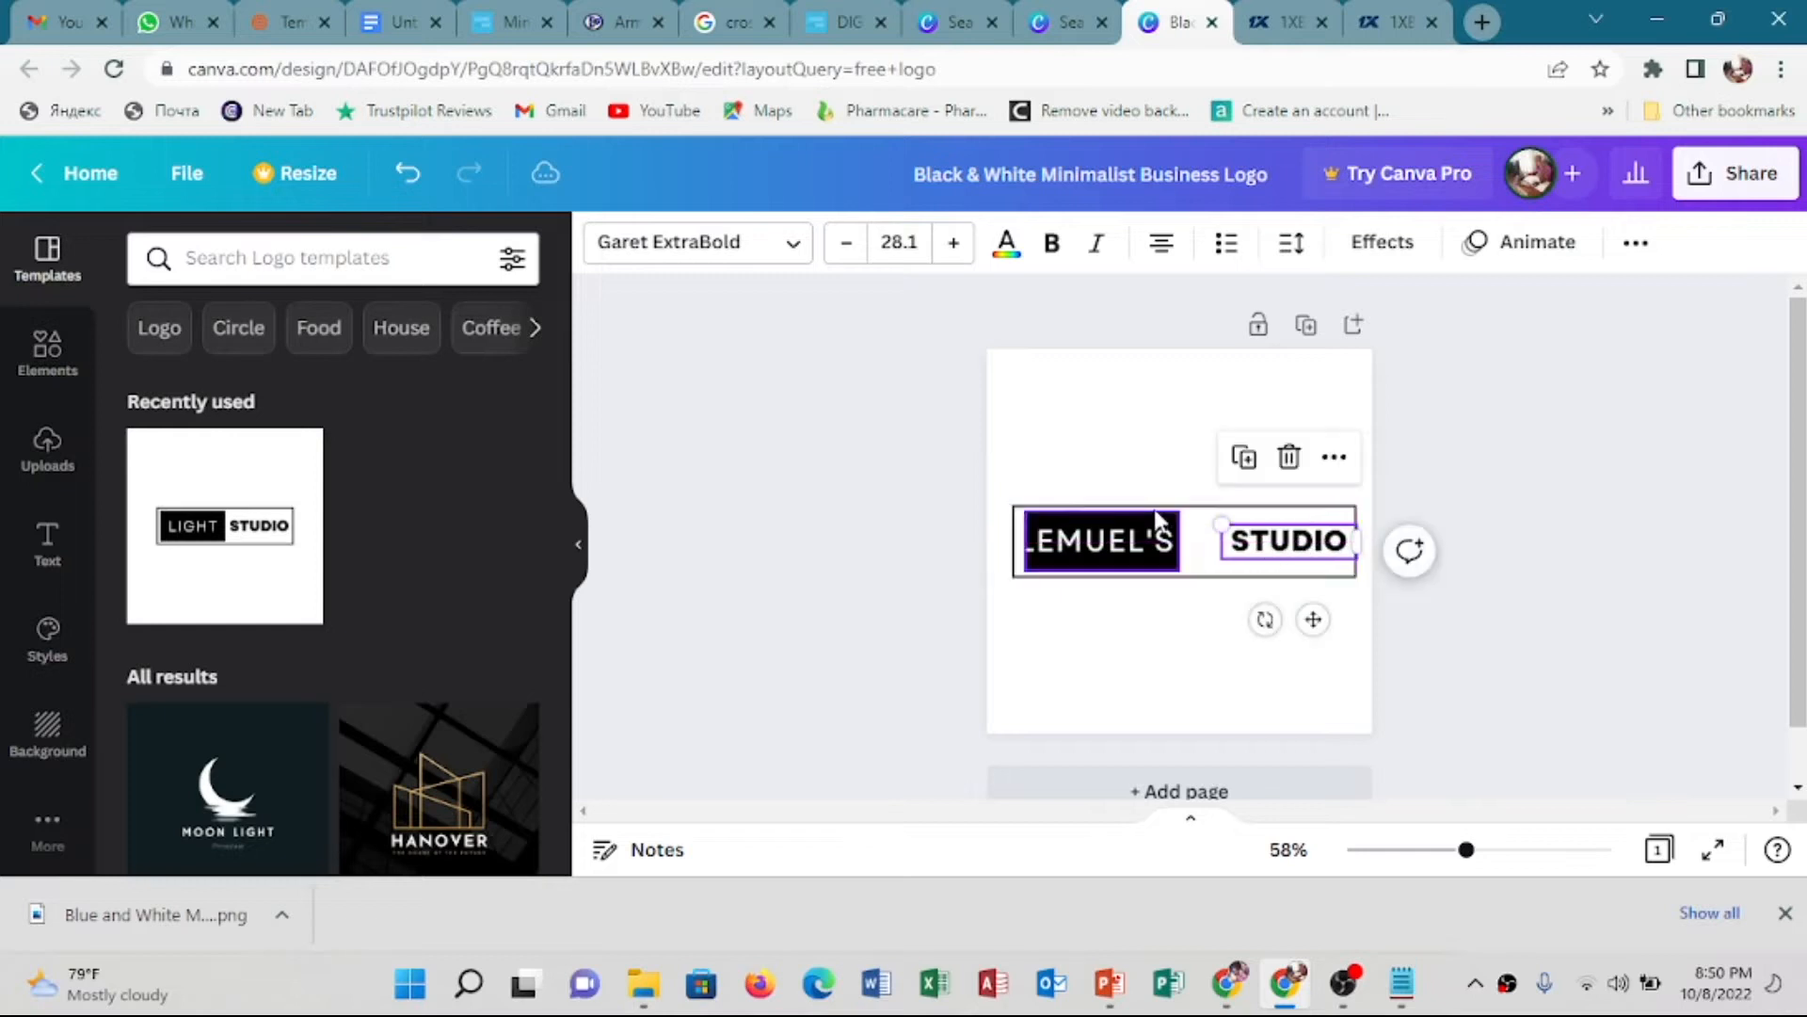
{"action": "left_click", "coordinate": [1156, 516]}
{"action": "left_click_drag", "start_coordinate": [1181, 541], "coordinate": [1214, 543]}
Widen the name's text box, move it off the black box, and recolor that box purple #9001AD
{"action": "left_click", "coordinate": [1137, 531]}
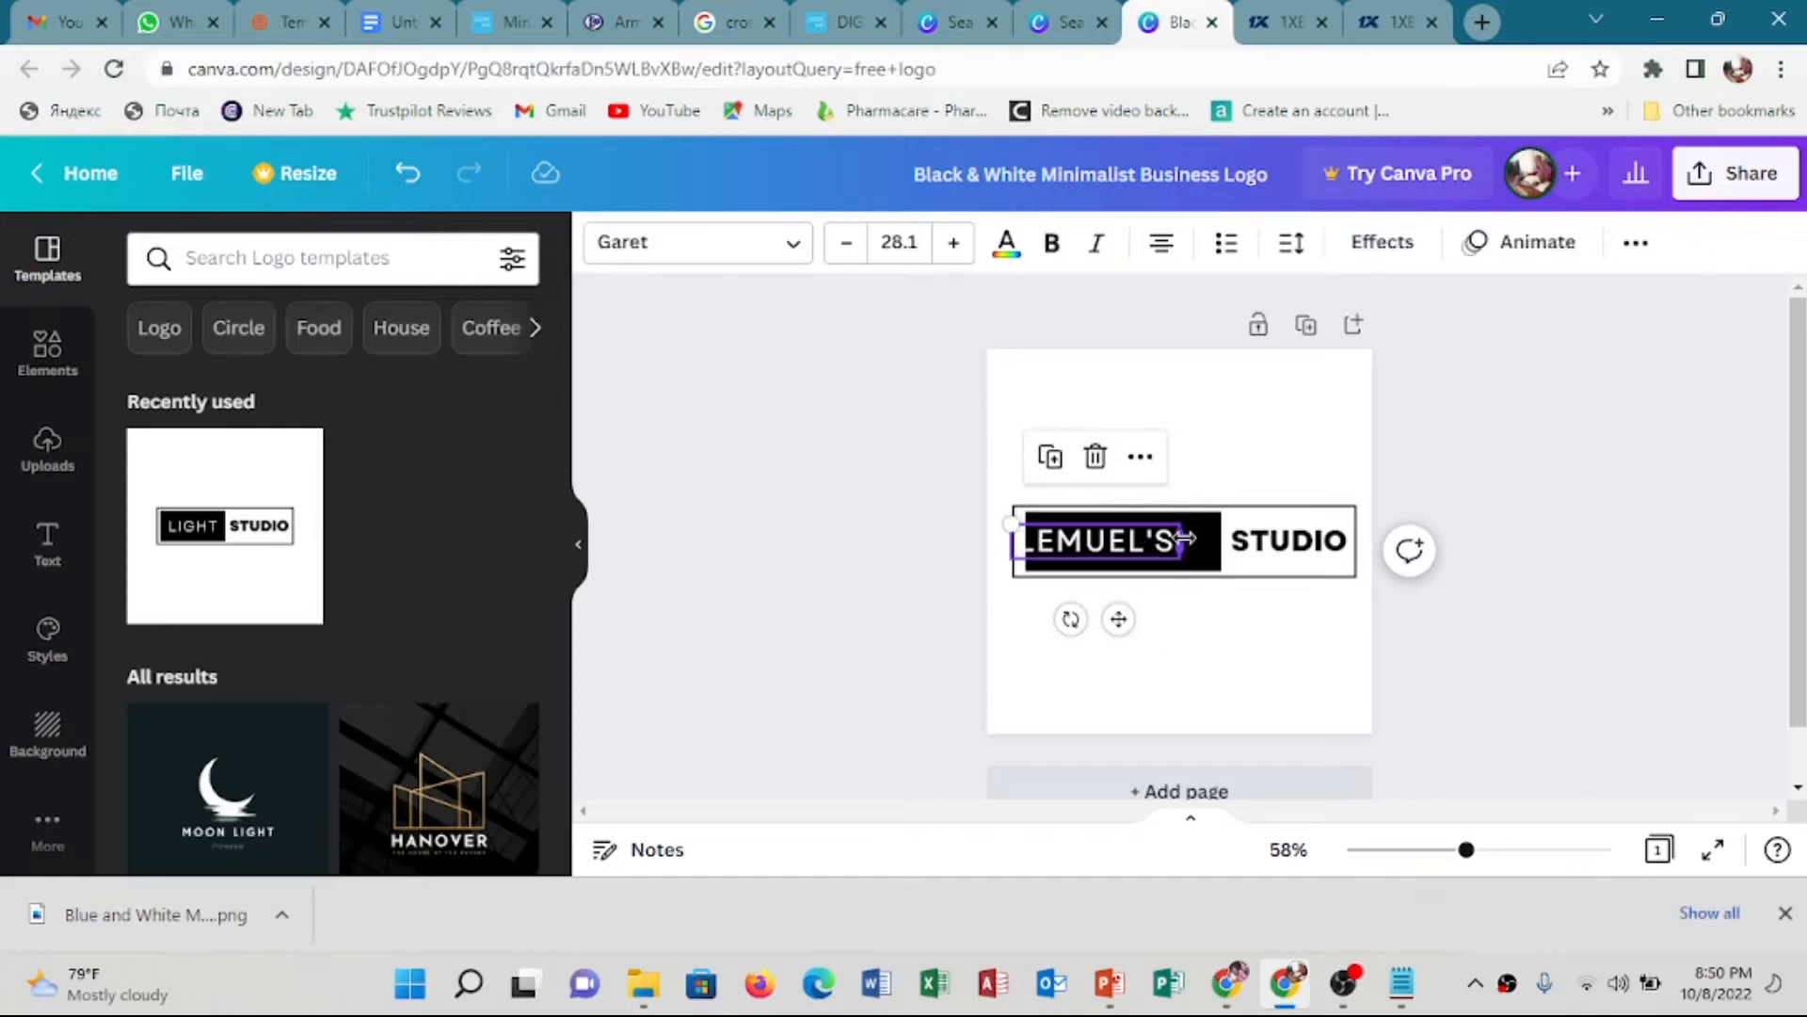
{"action": "left_click_drag", "start_coordinate": [1189, 539], "coordinate": [1159, 471]}
{"action": "left_click", "coordinate": [1064, 538]}
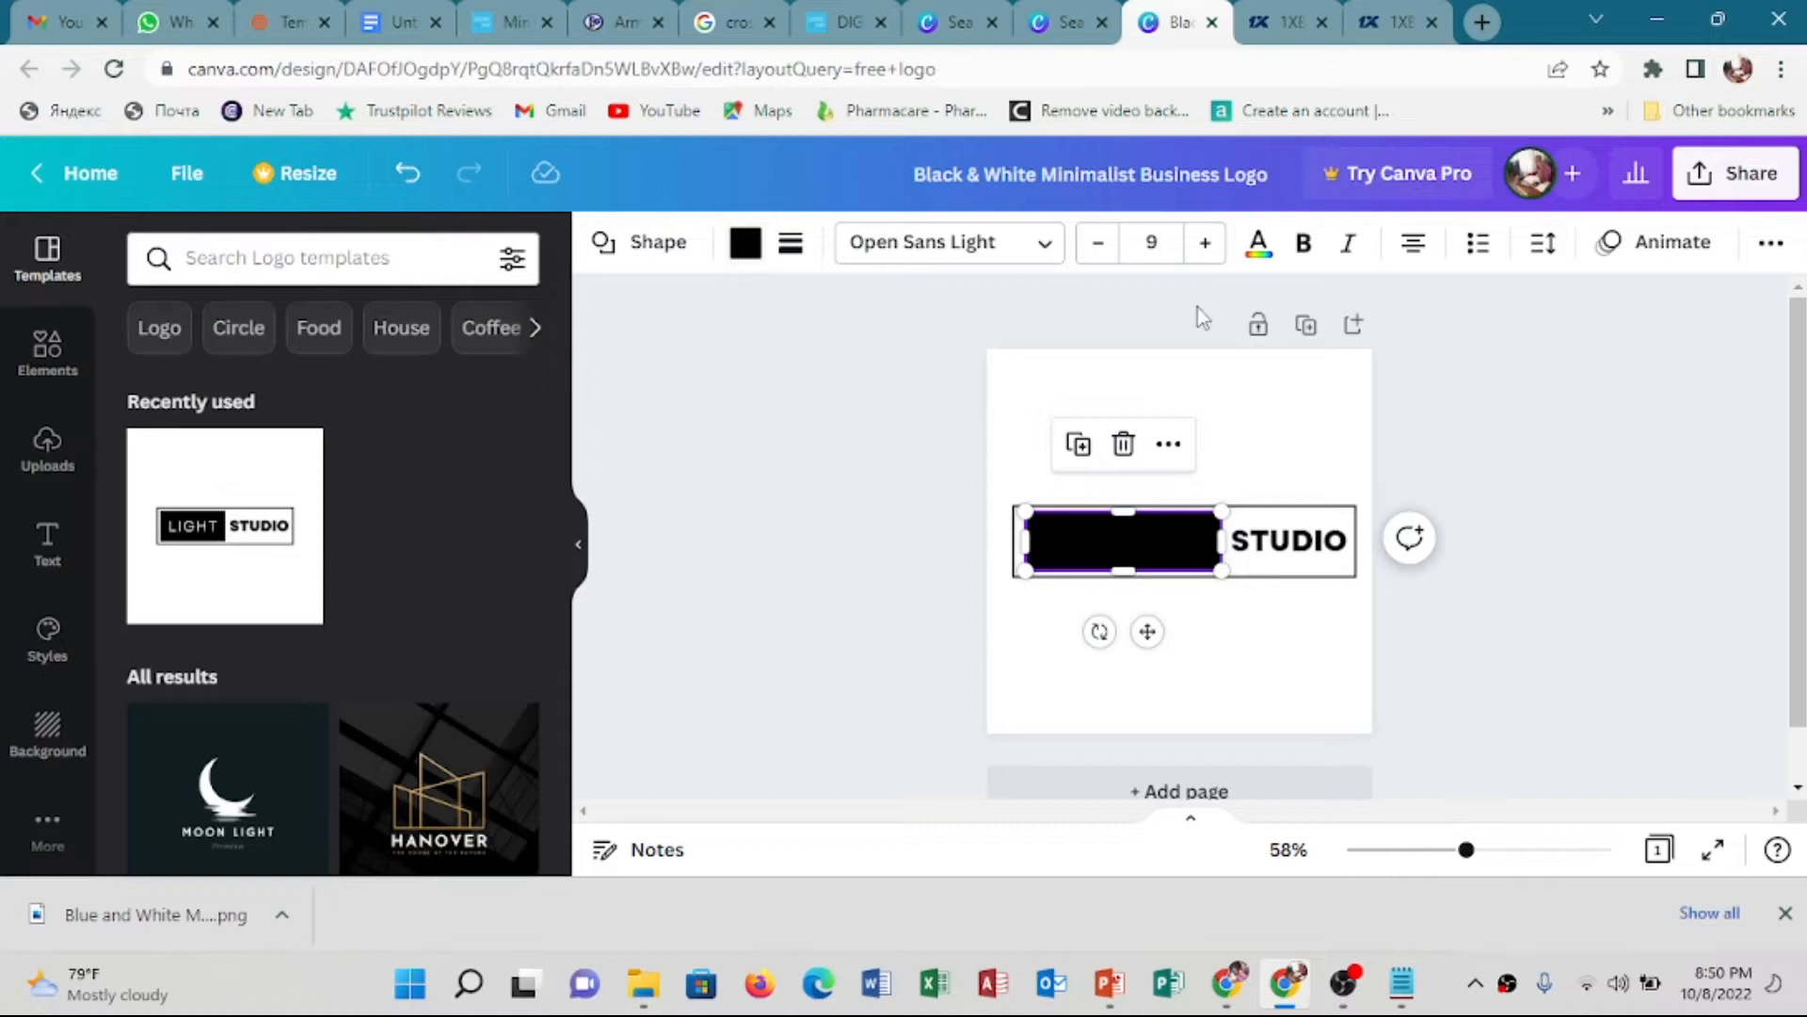
{"action": "left_click", "coordinate": [746, 243]}
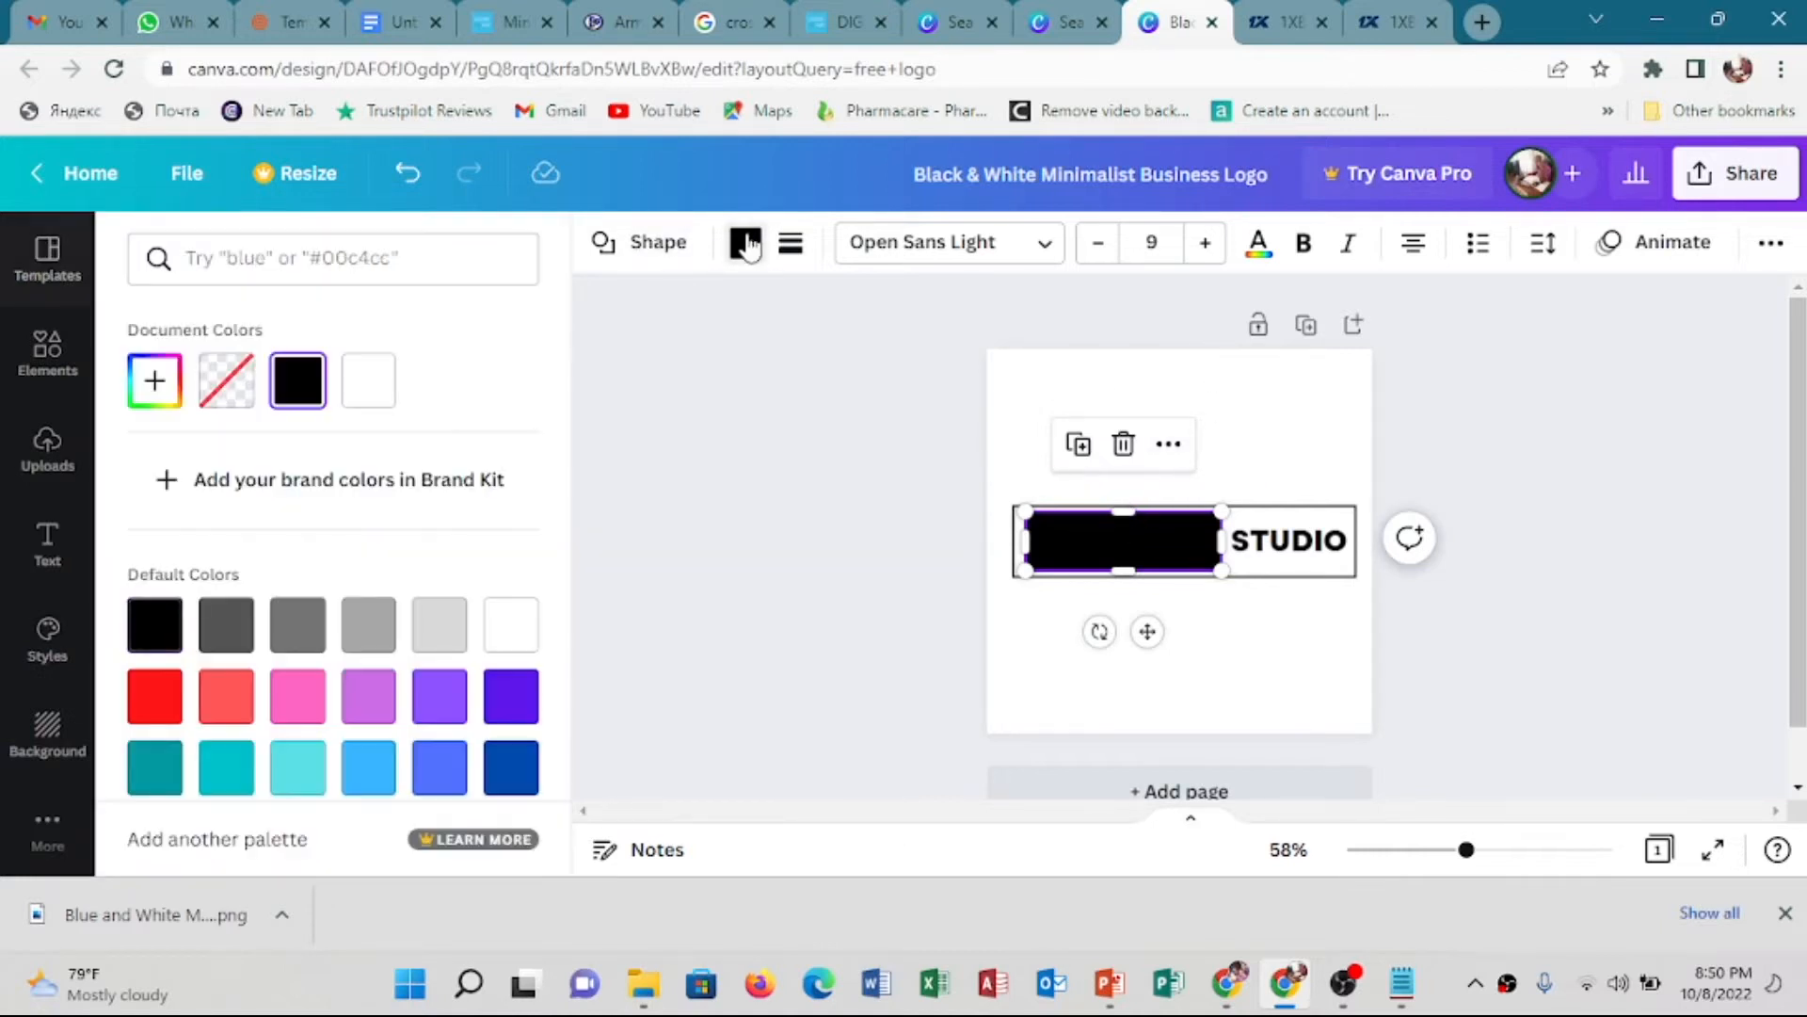
{"action": "scroll", "coordinate": [334, 650], "scroll_direction": "down", "scroll_amount": 1}
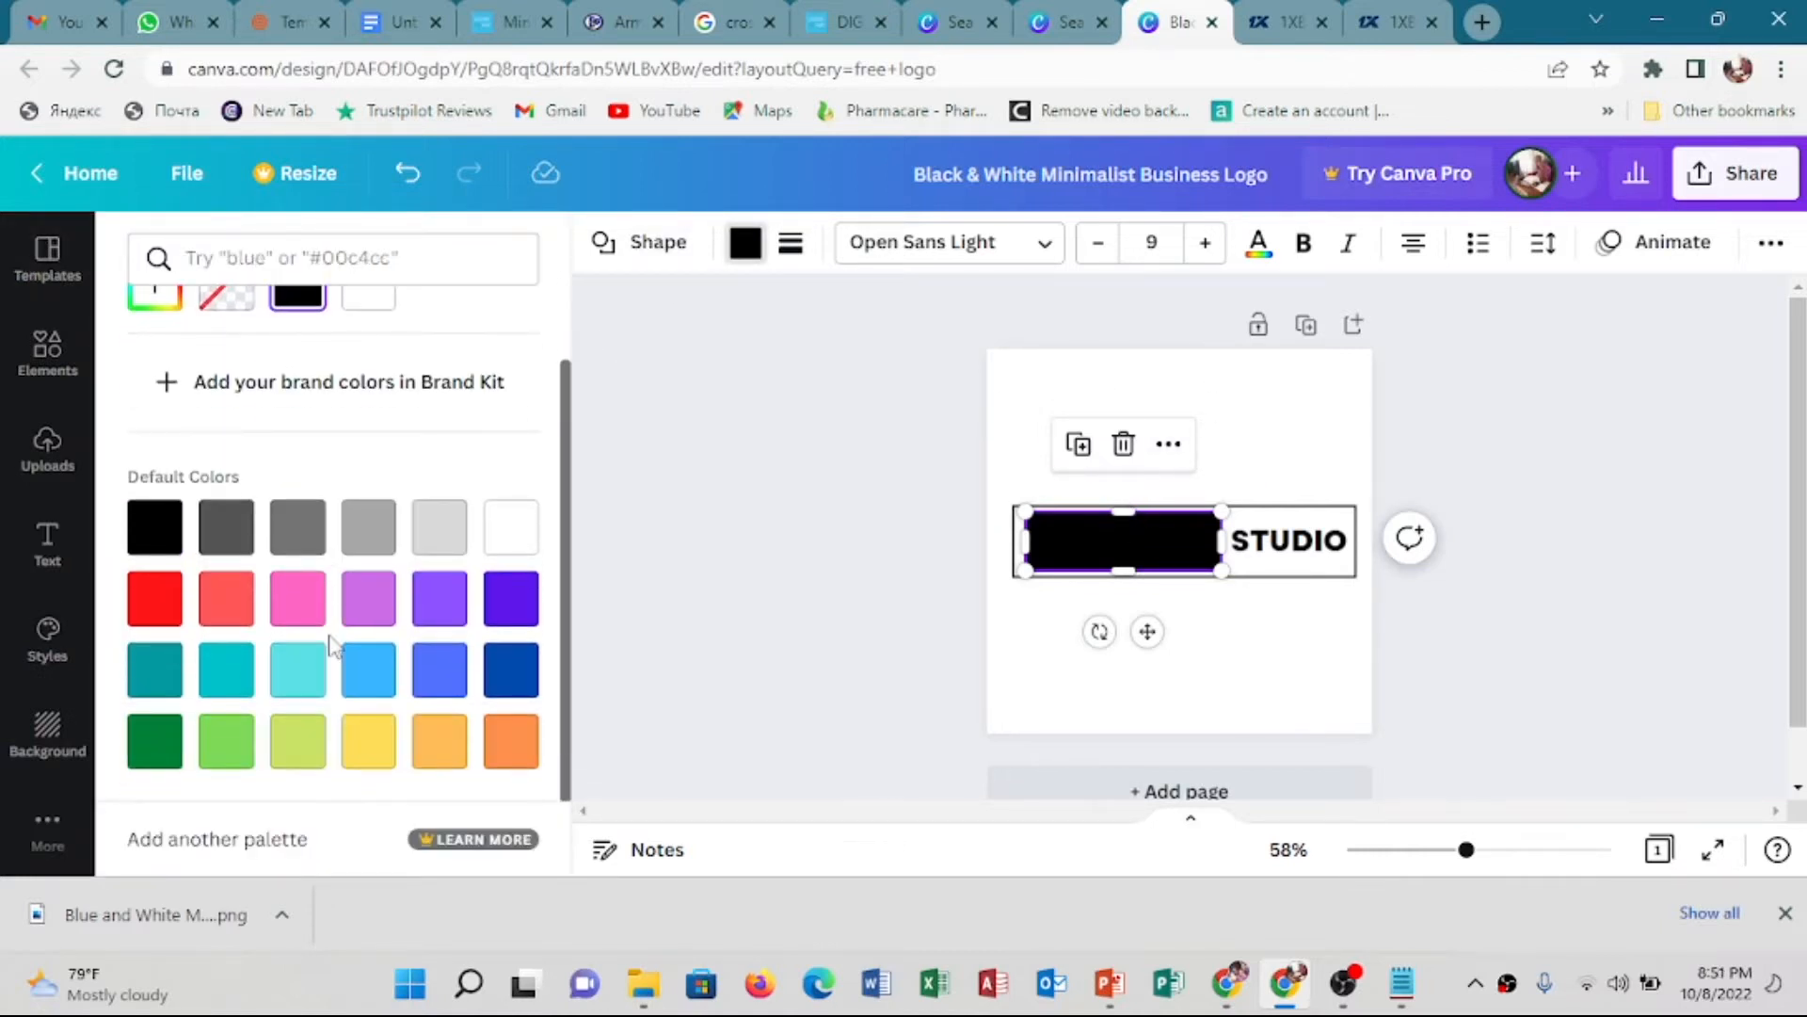
{"action": "scroll", "coordinate": [423, 734], "scroll_direction": "up", "scroll_amount": 1}
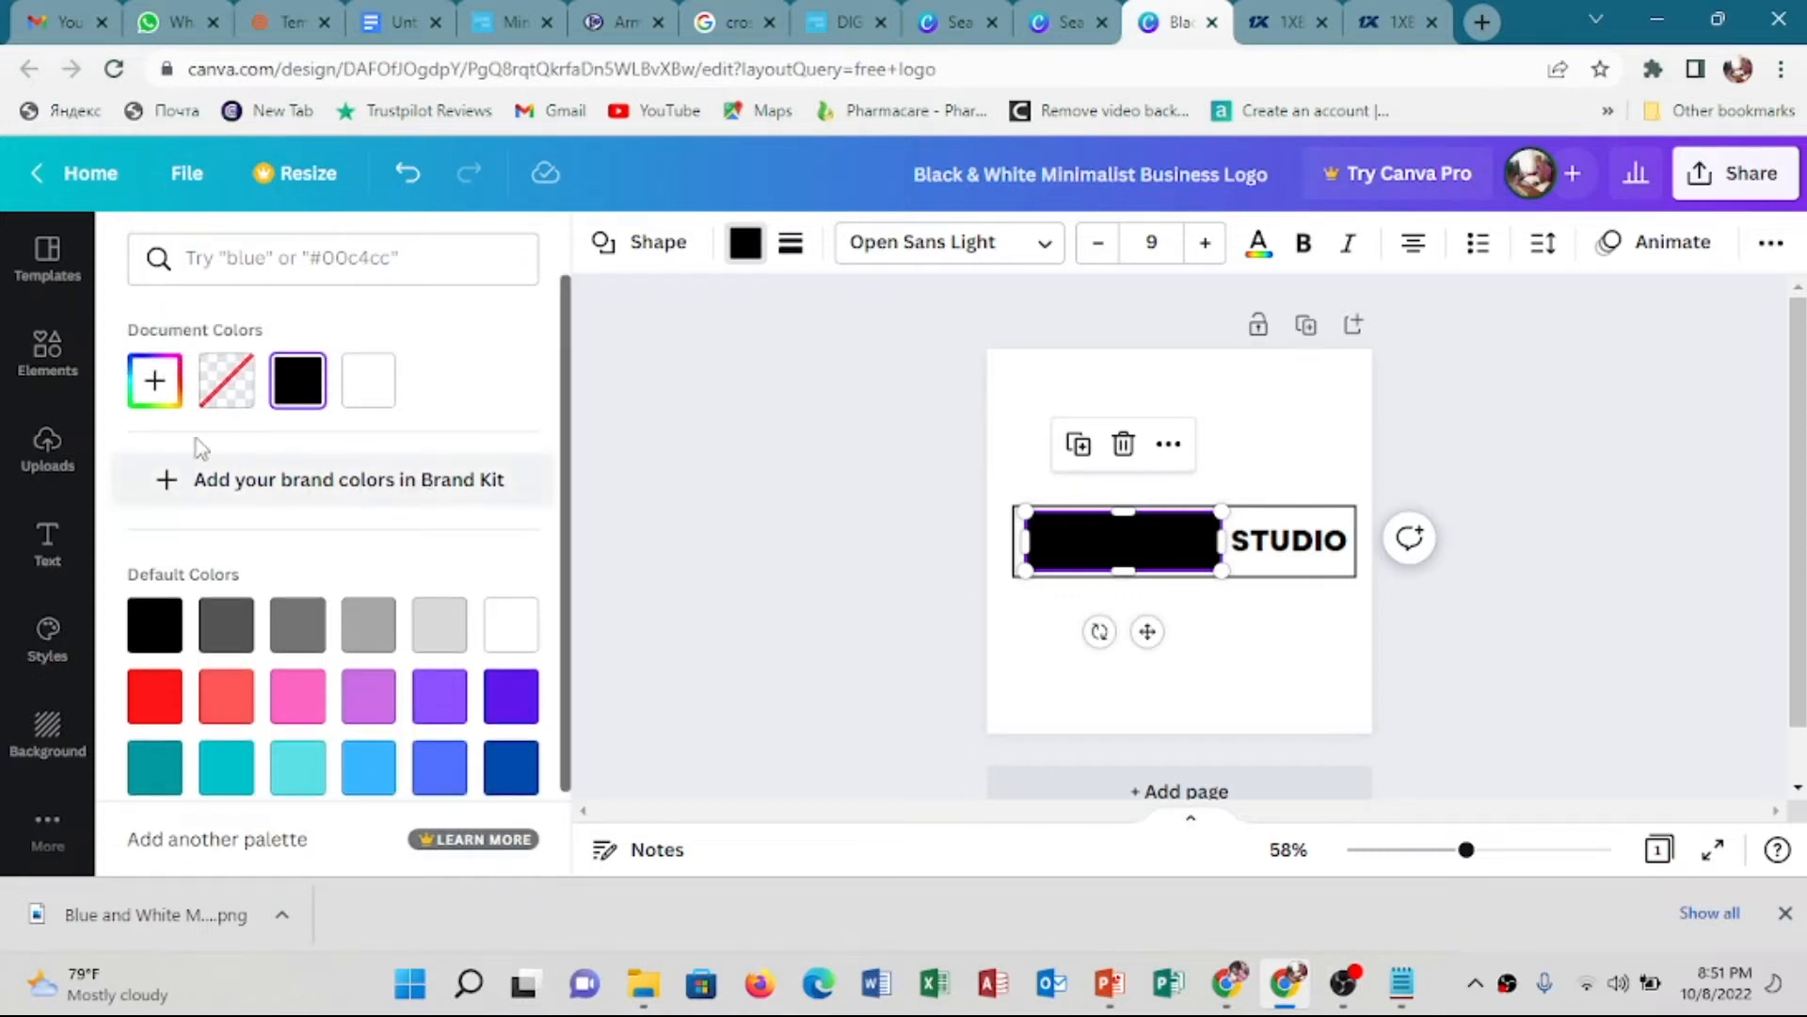
{"action": "left_click", "coordinate": [158, 386]}
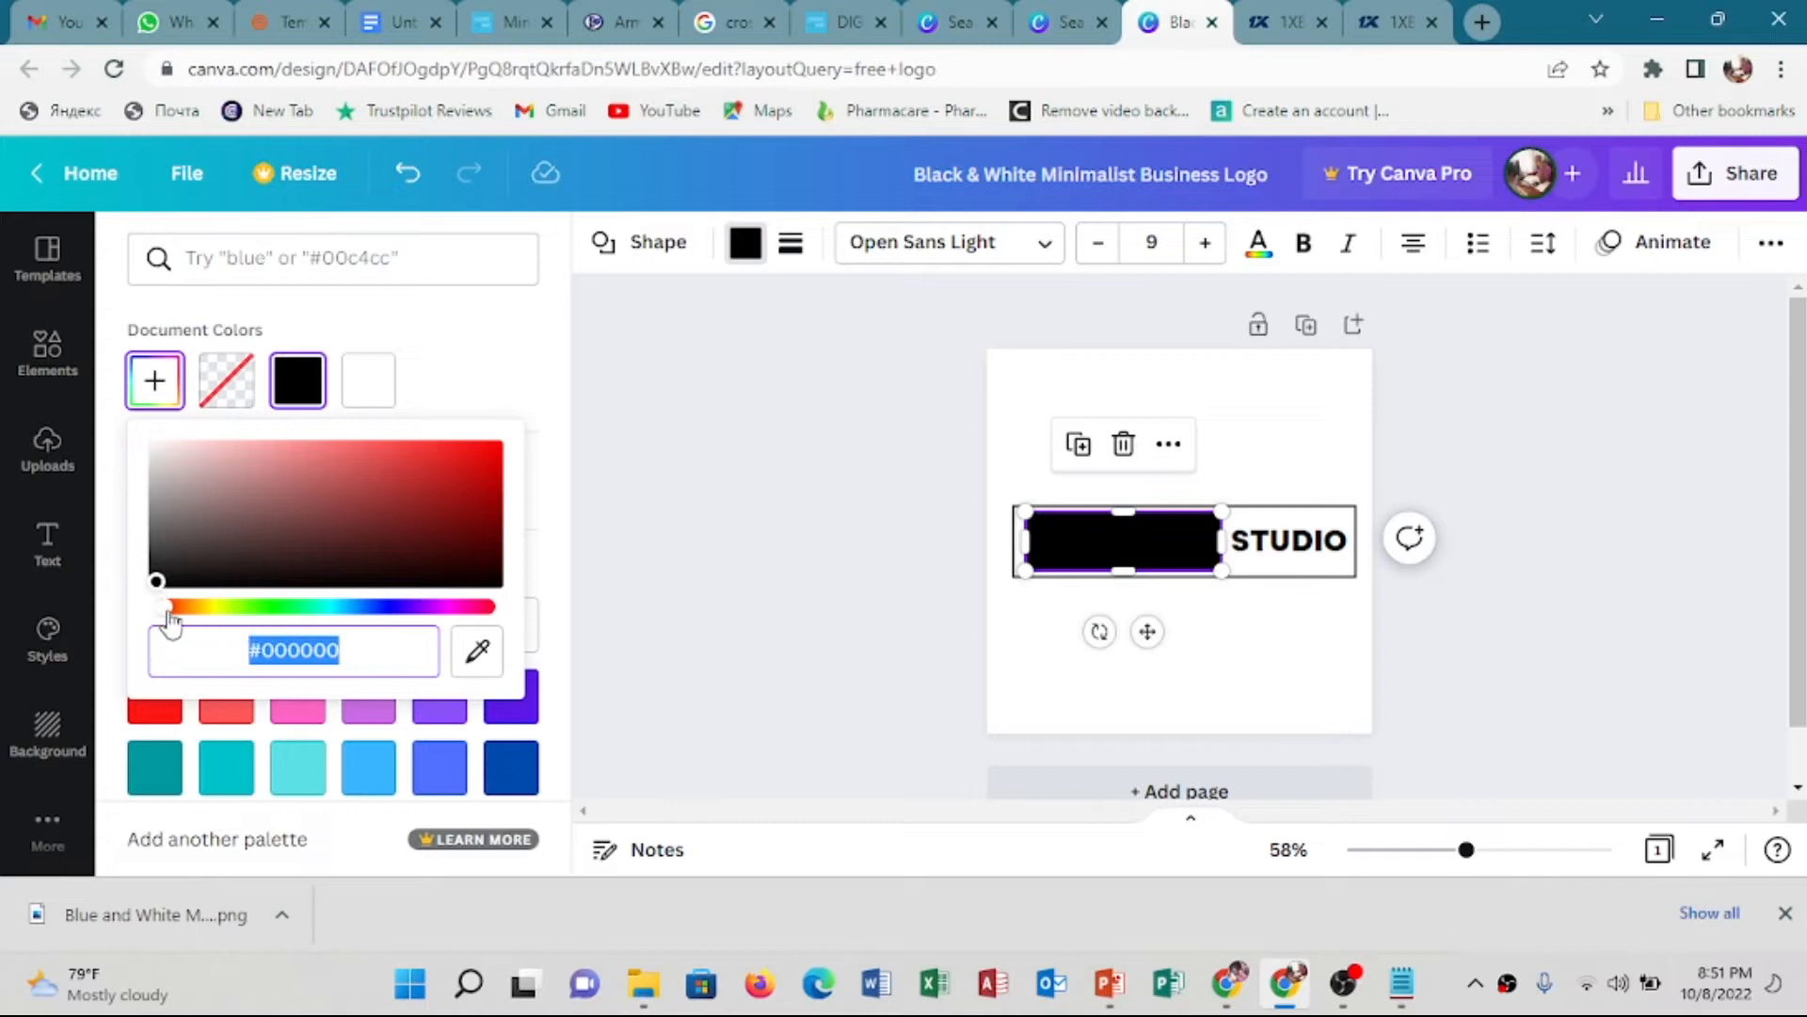
{"action": "left_click_drag", "start_coordinate": [193, 611], "coordinate": [431, 608]}
{"action": "left_click_drag", "start_coordinate": [461, 522], "coordinate": [496, 448]}
{"action": "left_click_drag", "start_coordinate": [432, 606], "coordinate": [425, 607]}
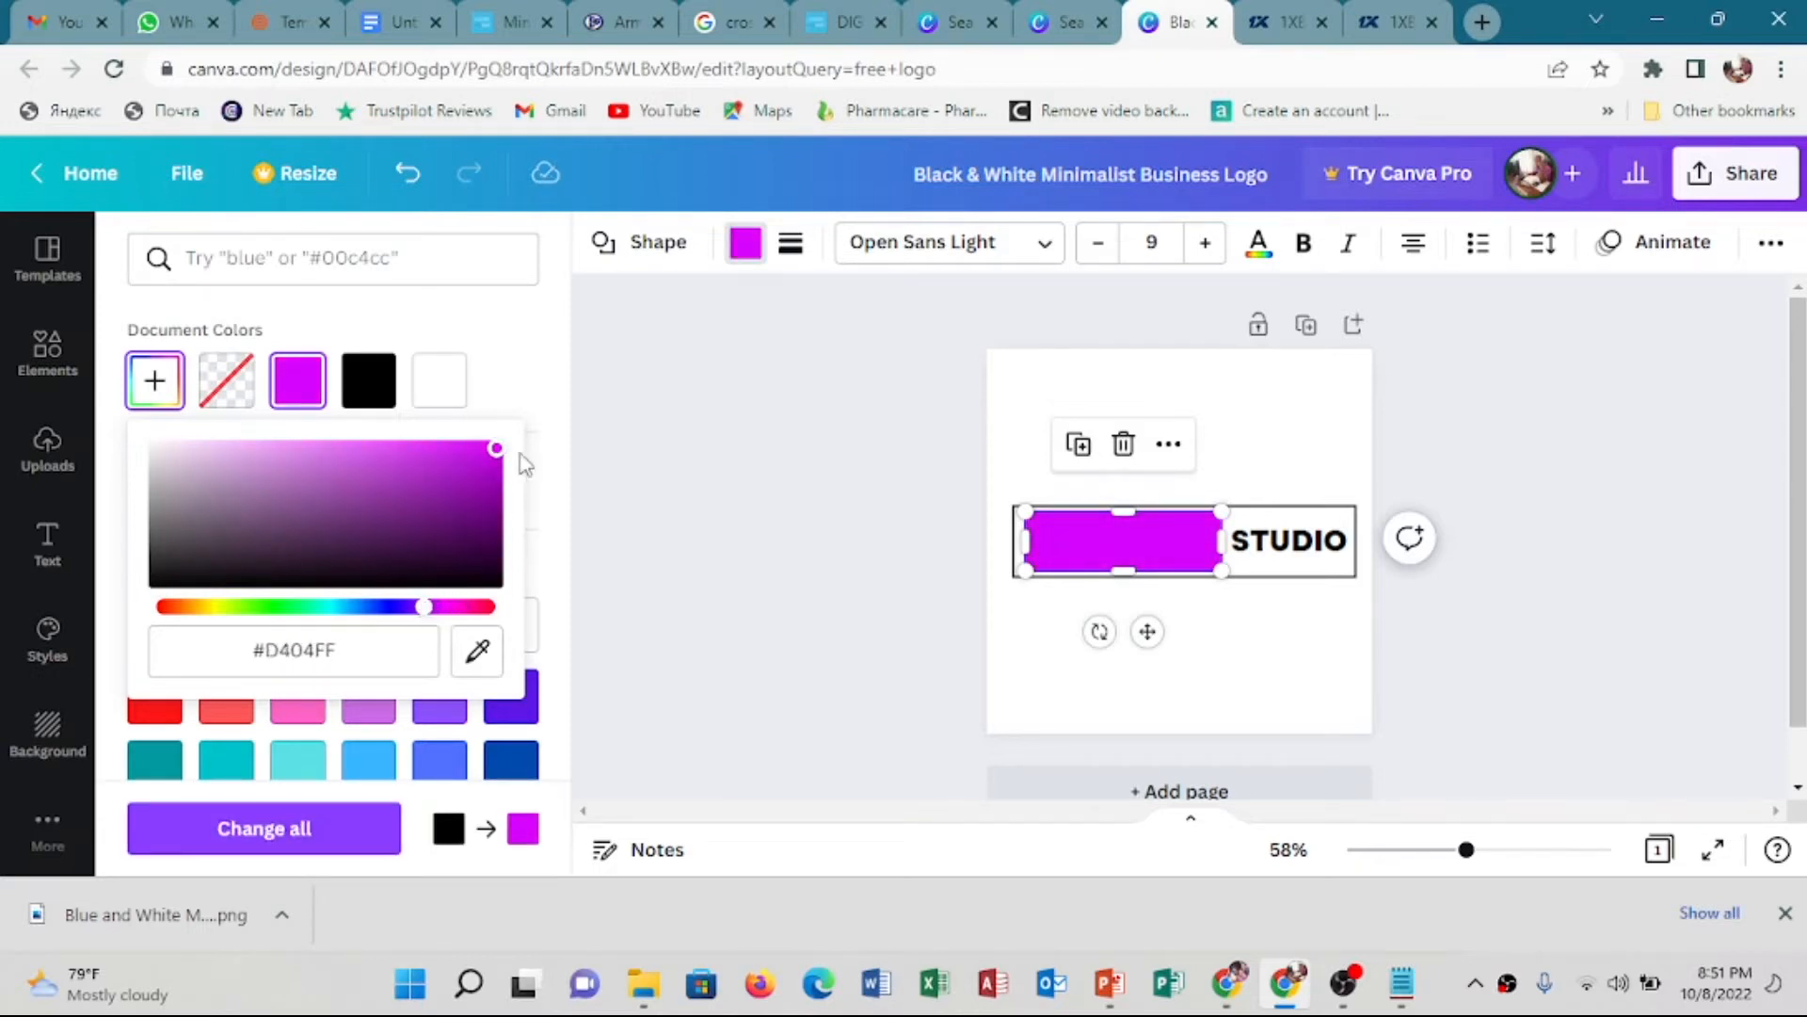
{"action": "mouse_move", "coordinate": [497, 460]}
{"action": "left_mouse_down"}
{"action": "mouse_move", "coordinate": [522, 450]}
{"action": "mouse_move", "coordinate": [495, 475]}
{"action": "mouse_move", "coordinate": [501, 435]}
{"action": "mouse_move", "coordinate": [496, 484]}
{"action": "left_mouse_up"}
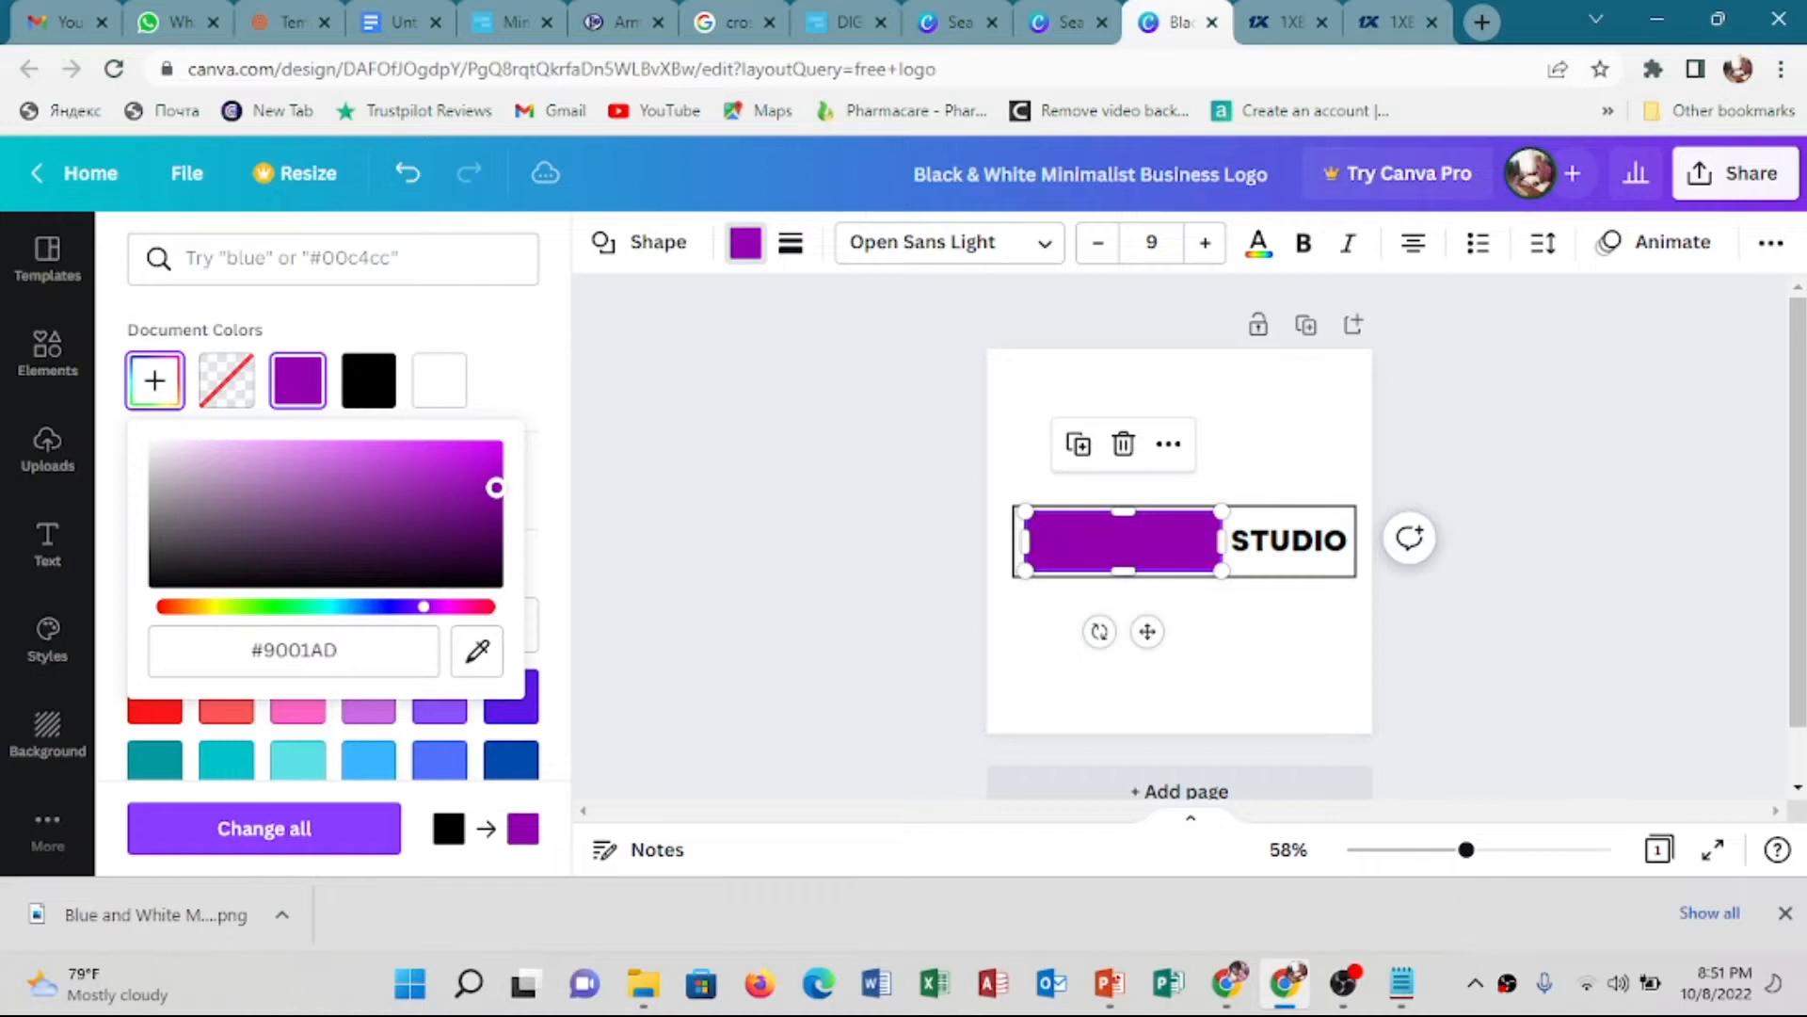
{"action": "left_click", "coordinate": [783, 450]}
Move the white name text back onto the purple box and make it bold
{"action": "left_click", "coordinate": [1203, 482]}
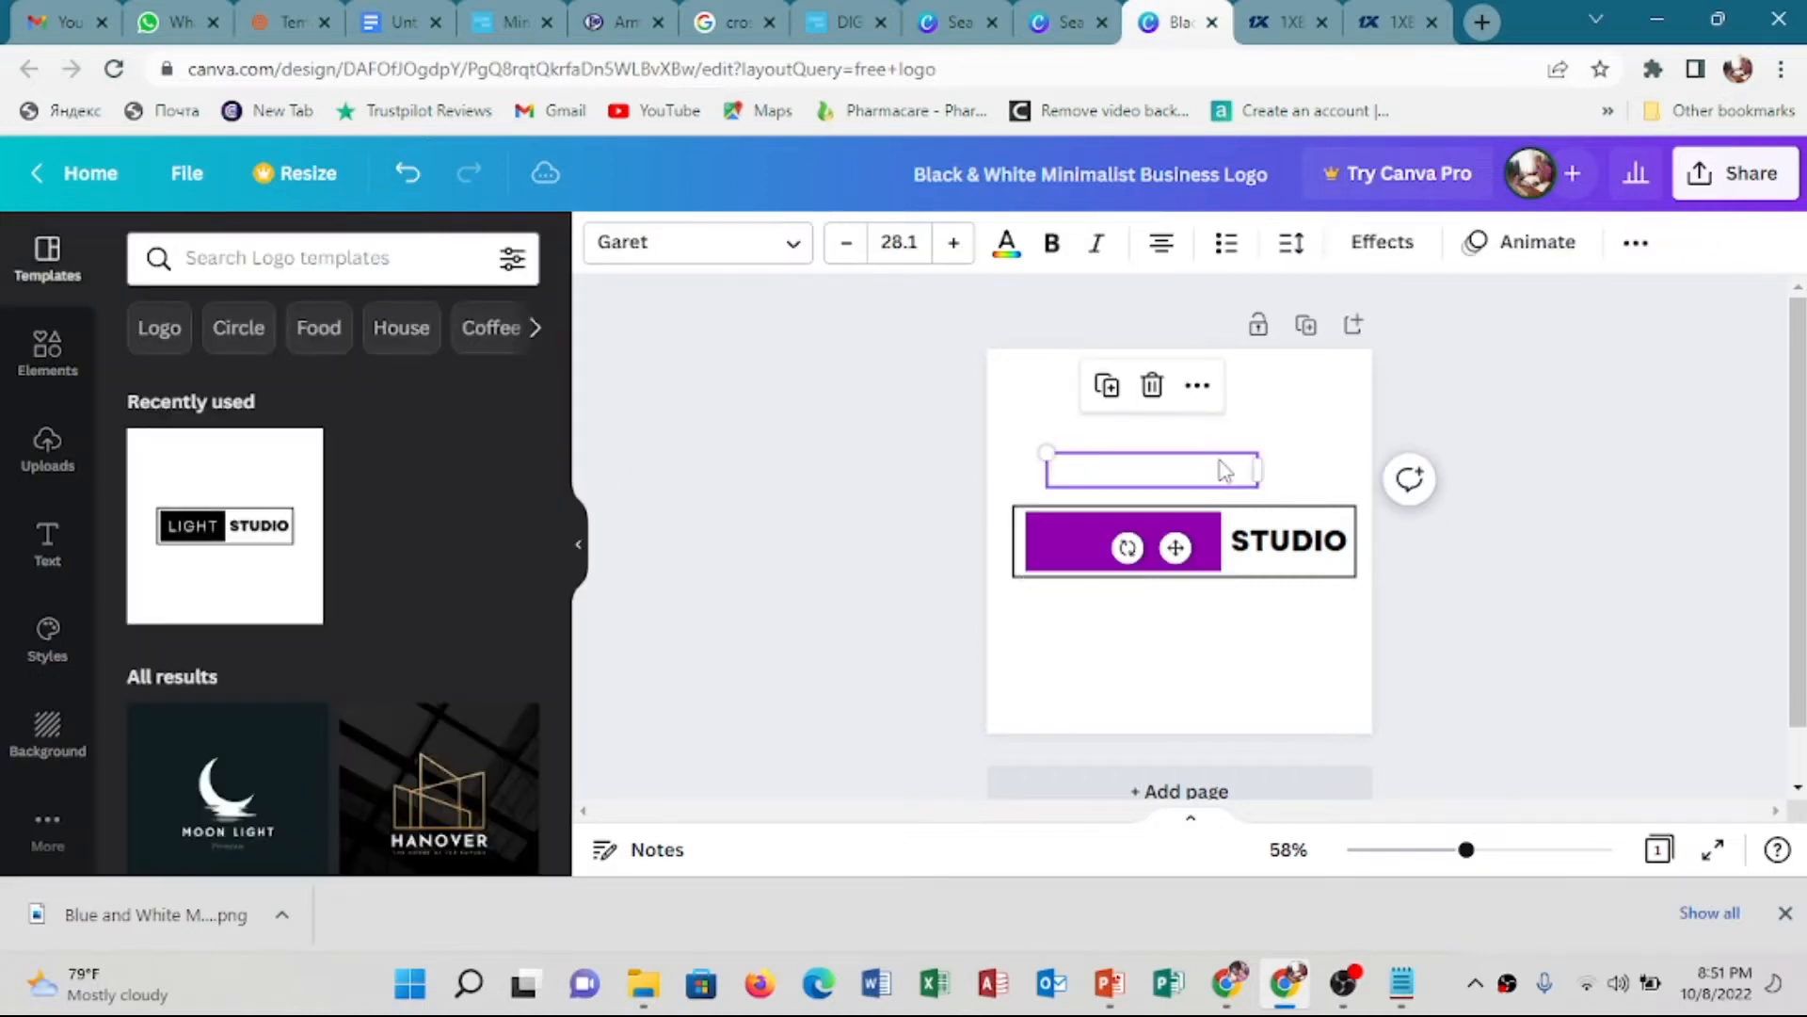
{"action": "left_click_drag", "start_coordinate": [1214, 475], "coordinate": [1175, 549]}
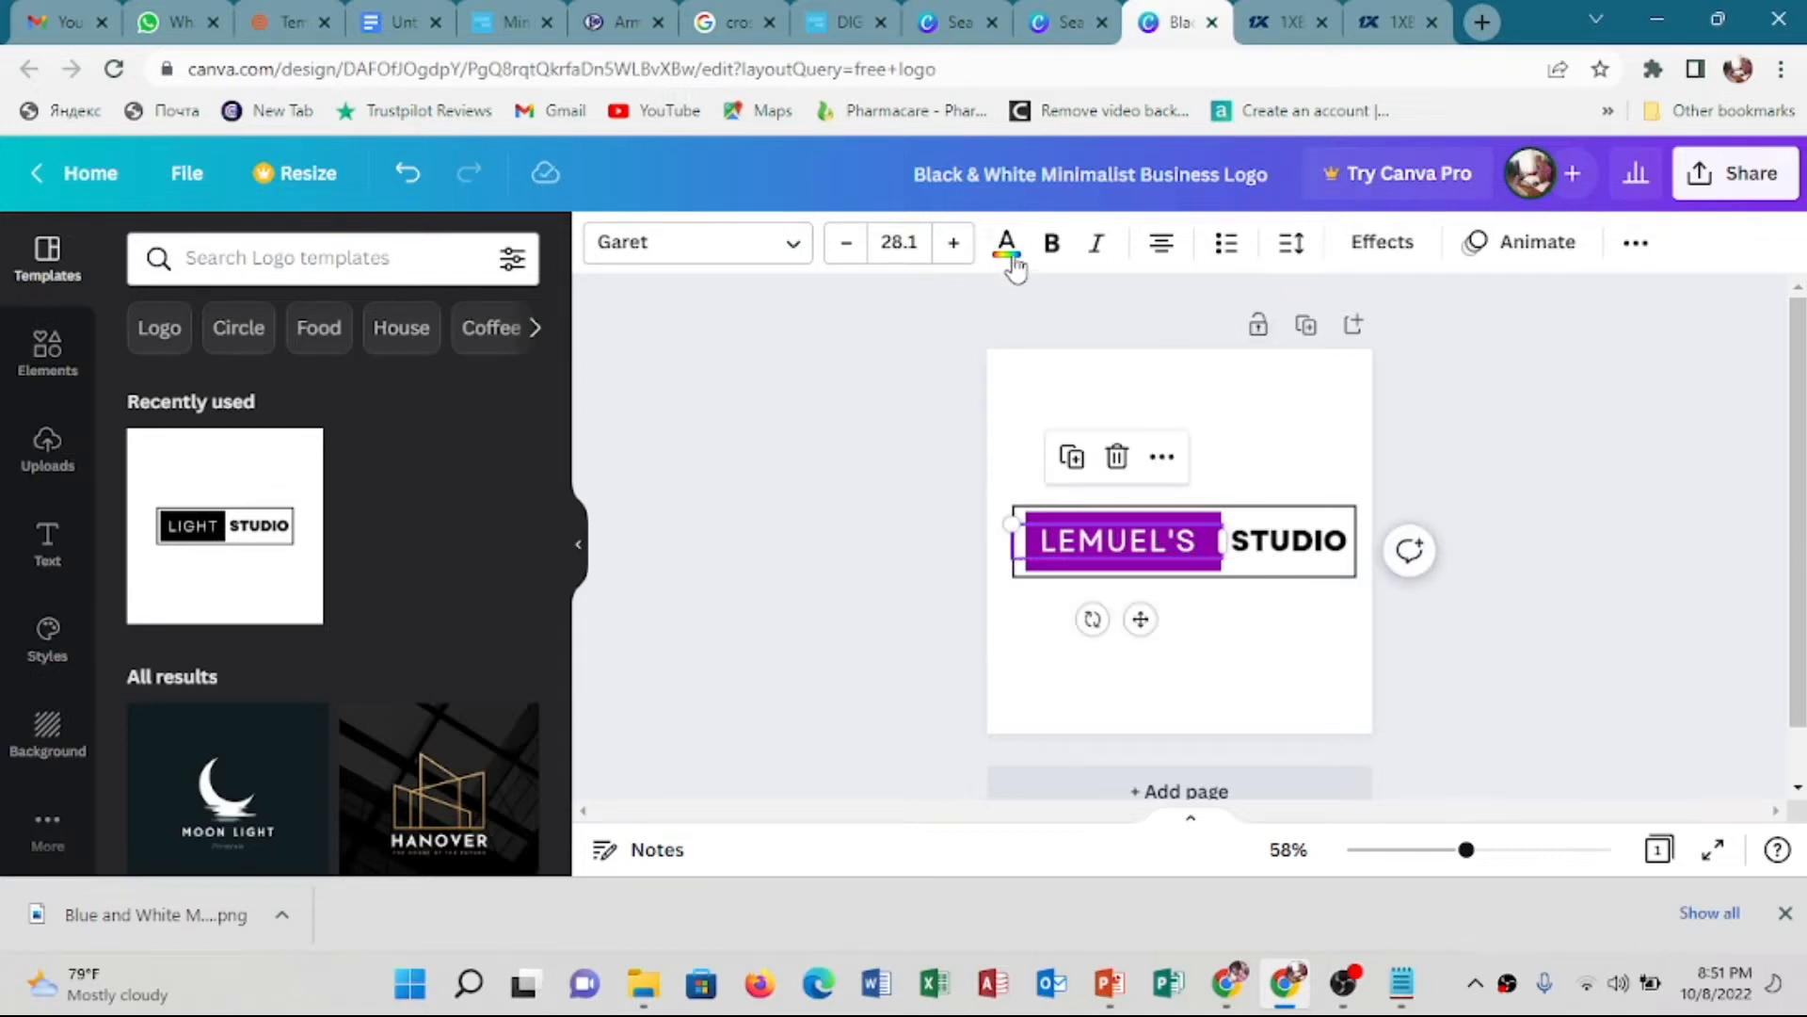
{"action": "left_click", "coordinate": [1051, 244]}
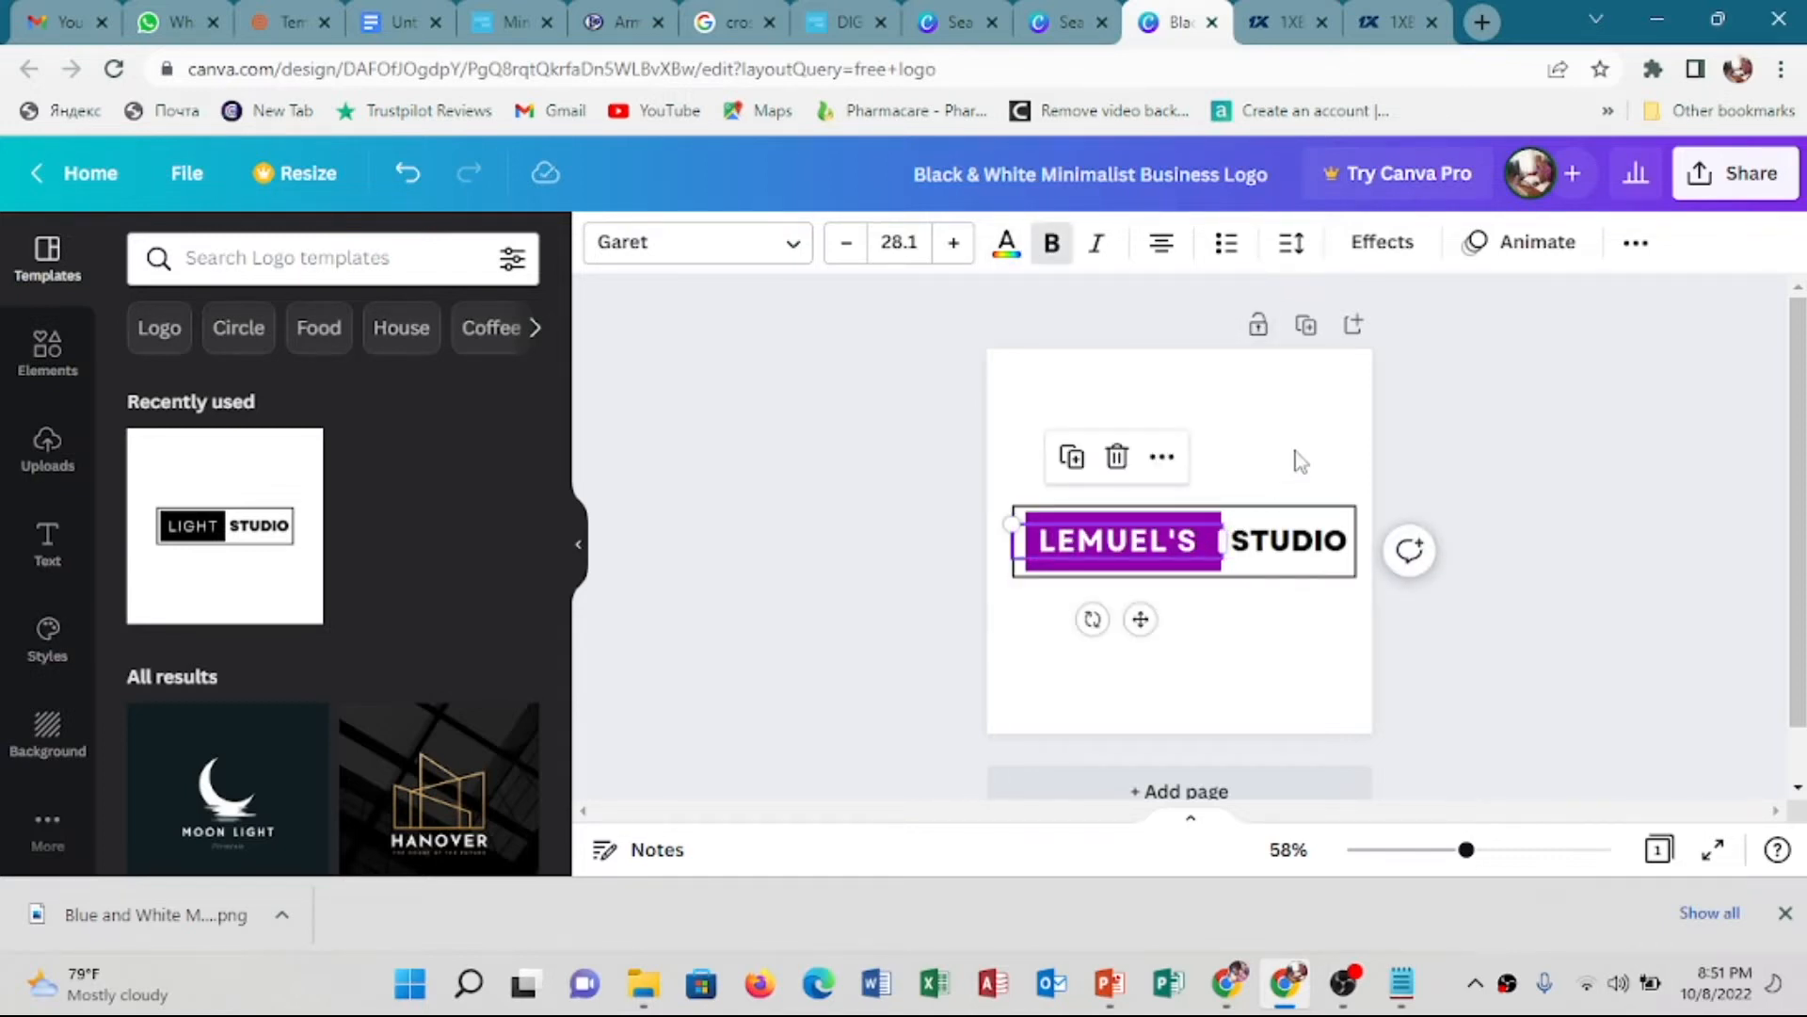
{"action": "left_click", "coordinate": [1161, 607]}
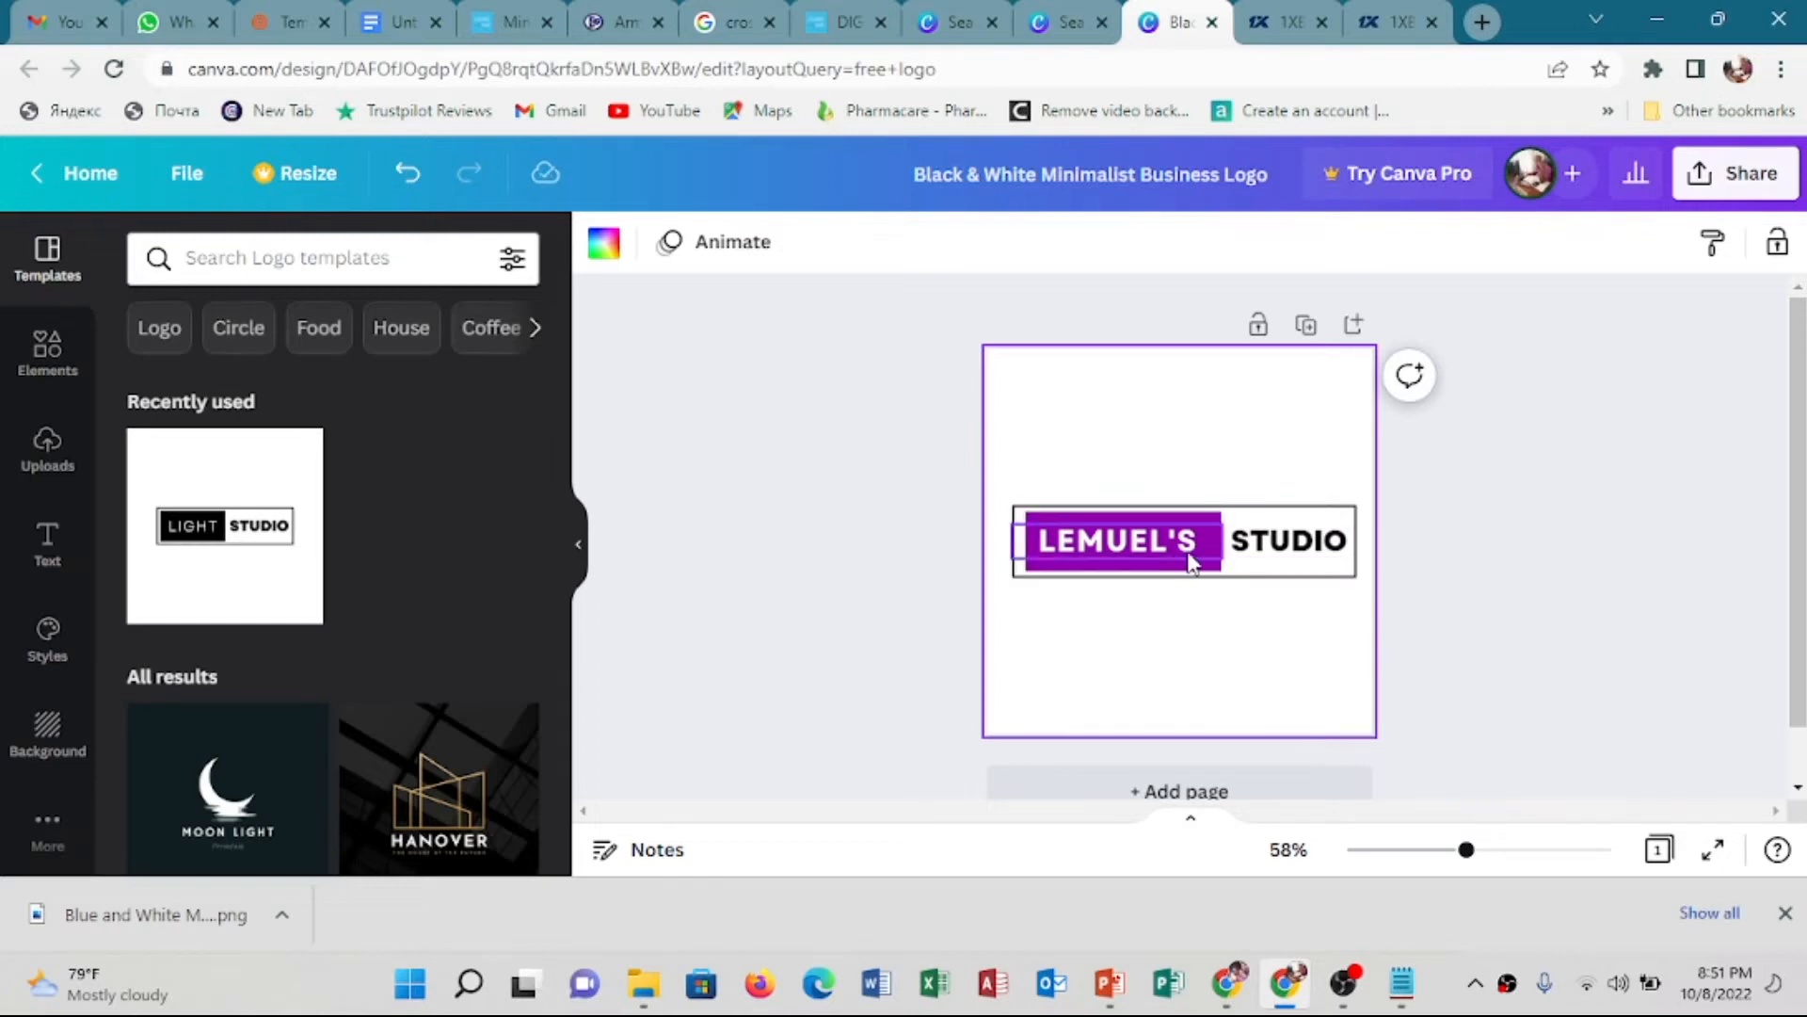
Replace the word "STUDIO" in the logo with "STORE"
{"action": "double_click", "coordinate": [1344, 553]}
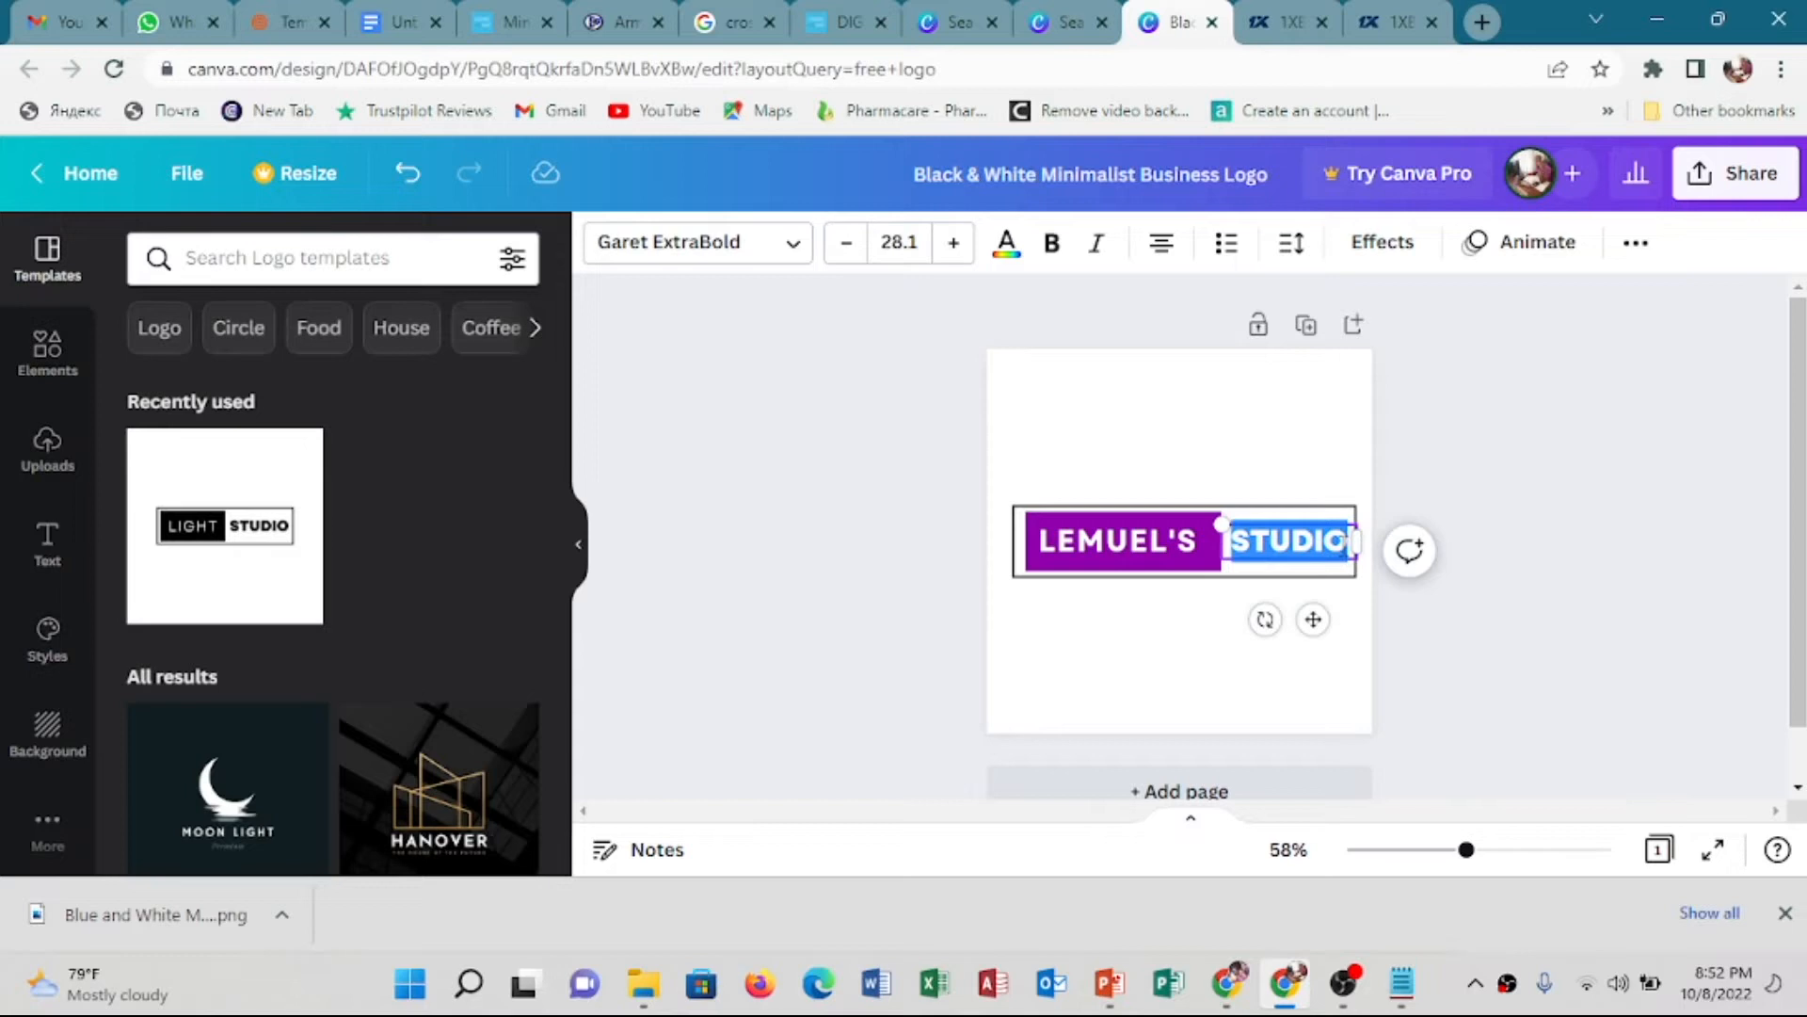
{"action": "type", "text": "ST"}
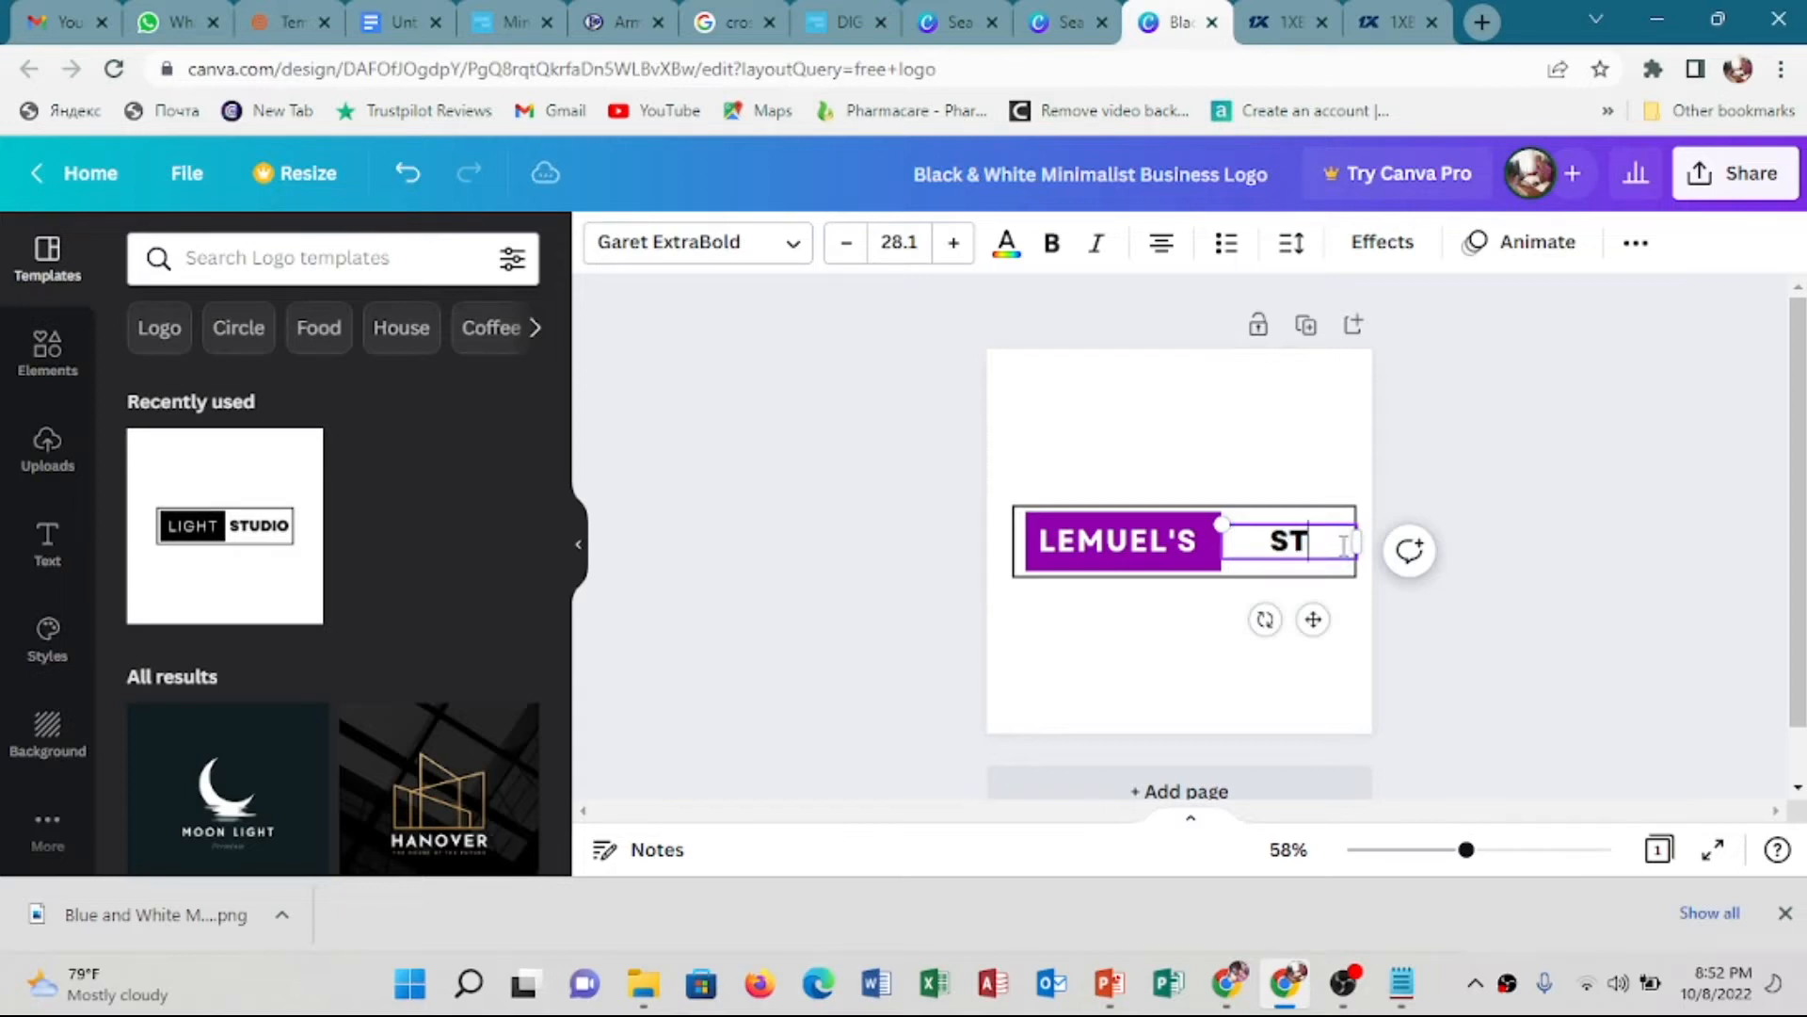
{"action": "type", "text": "ORE"}
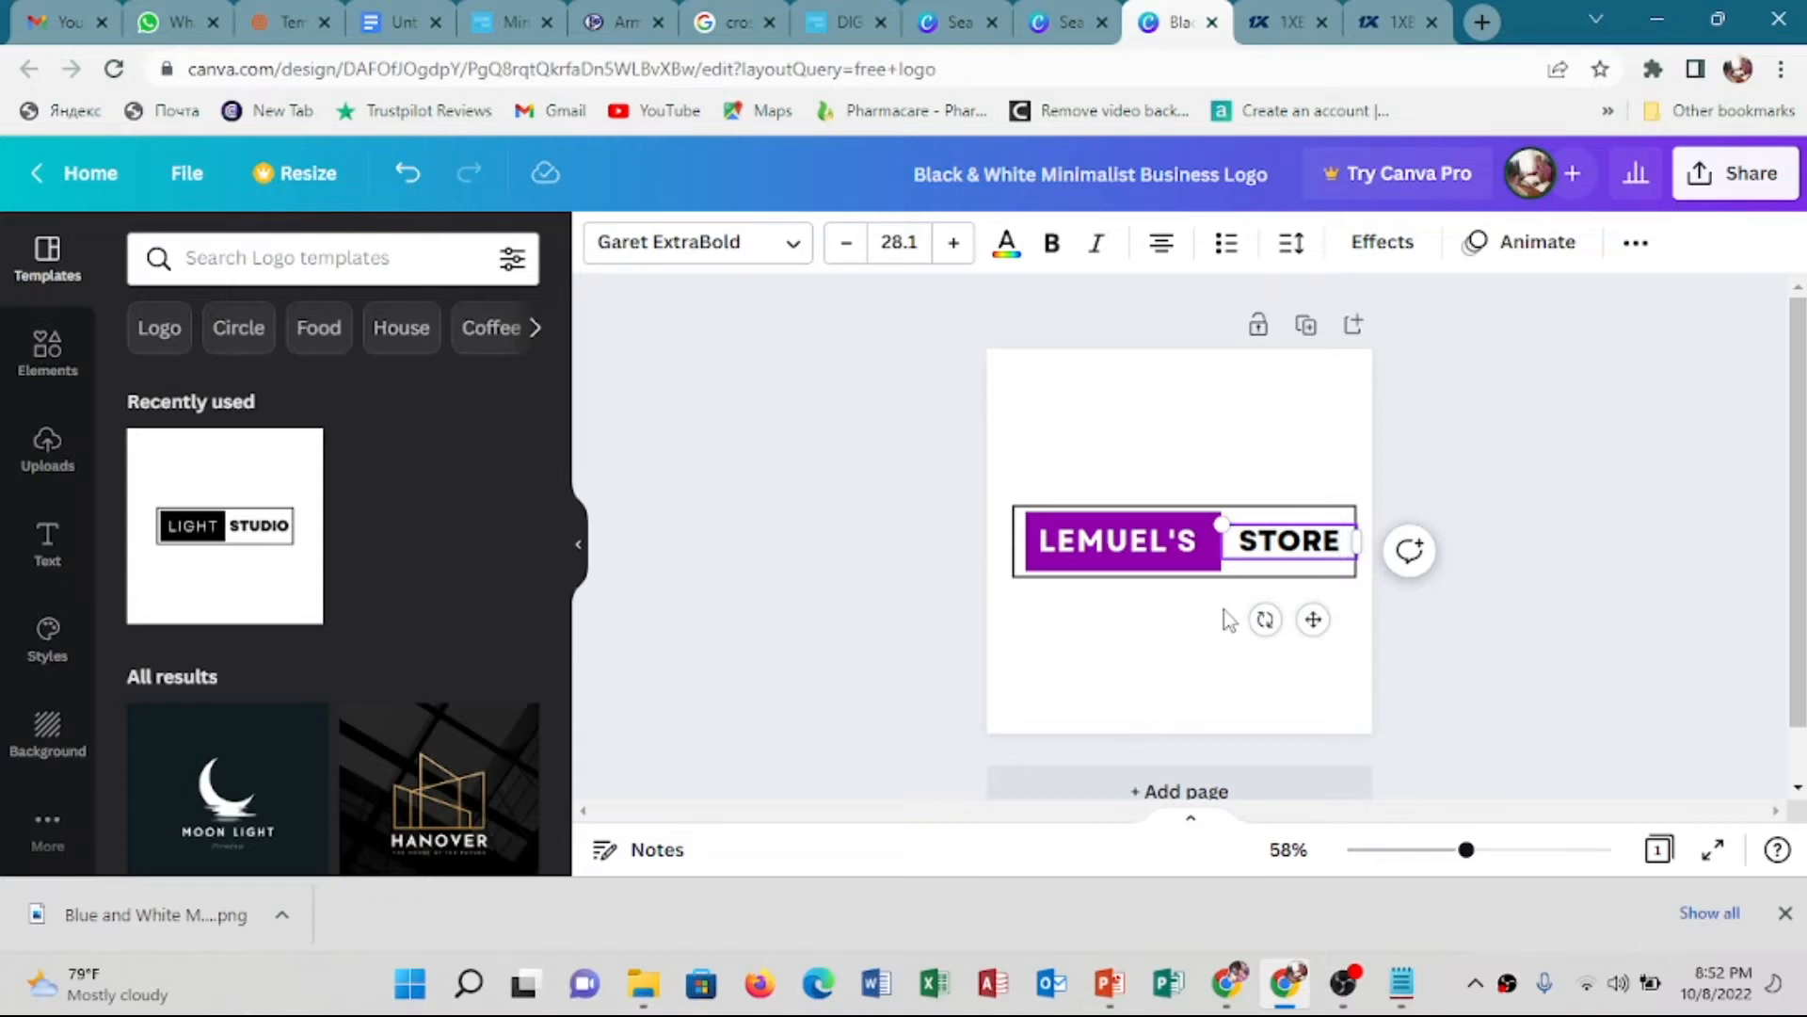
{"action": "left_click", "coordinate": [1254, 475]}
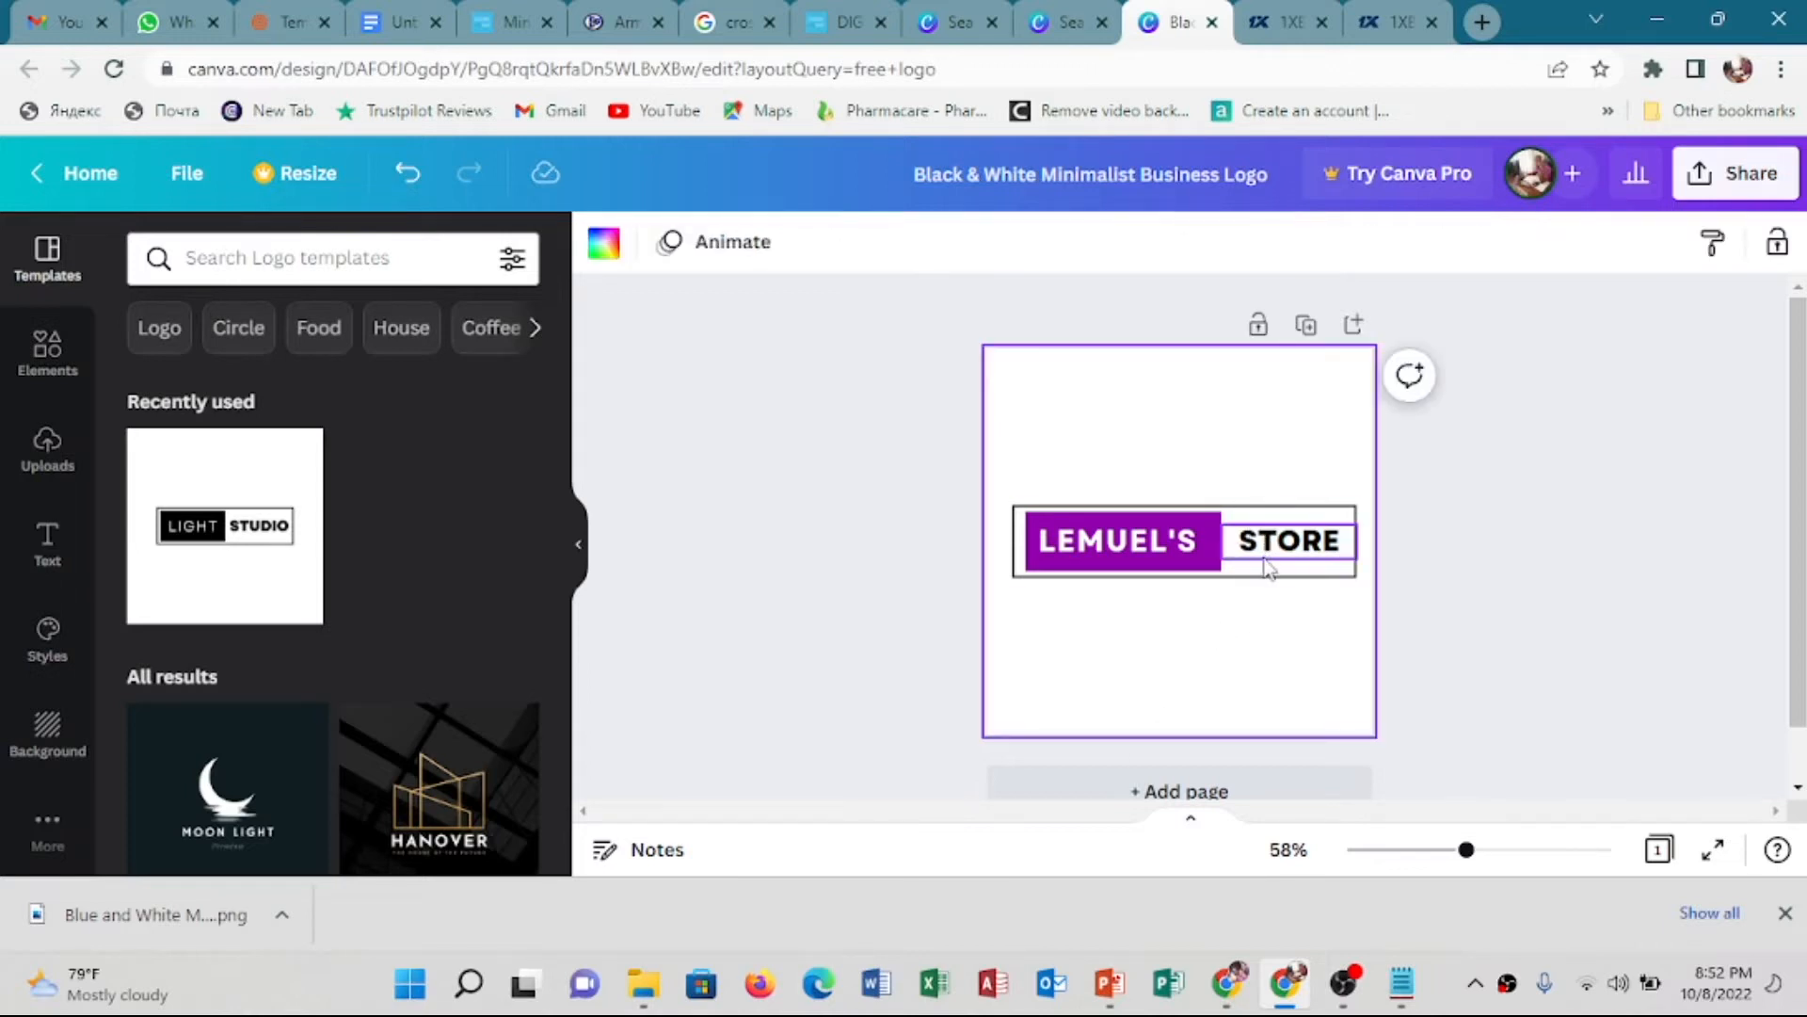
{"action": "left_click", "coordinate": [1288, 557]}
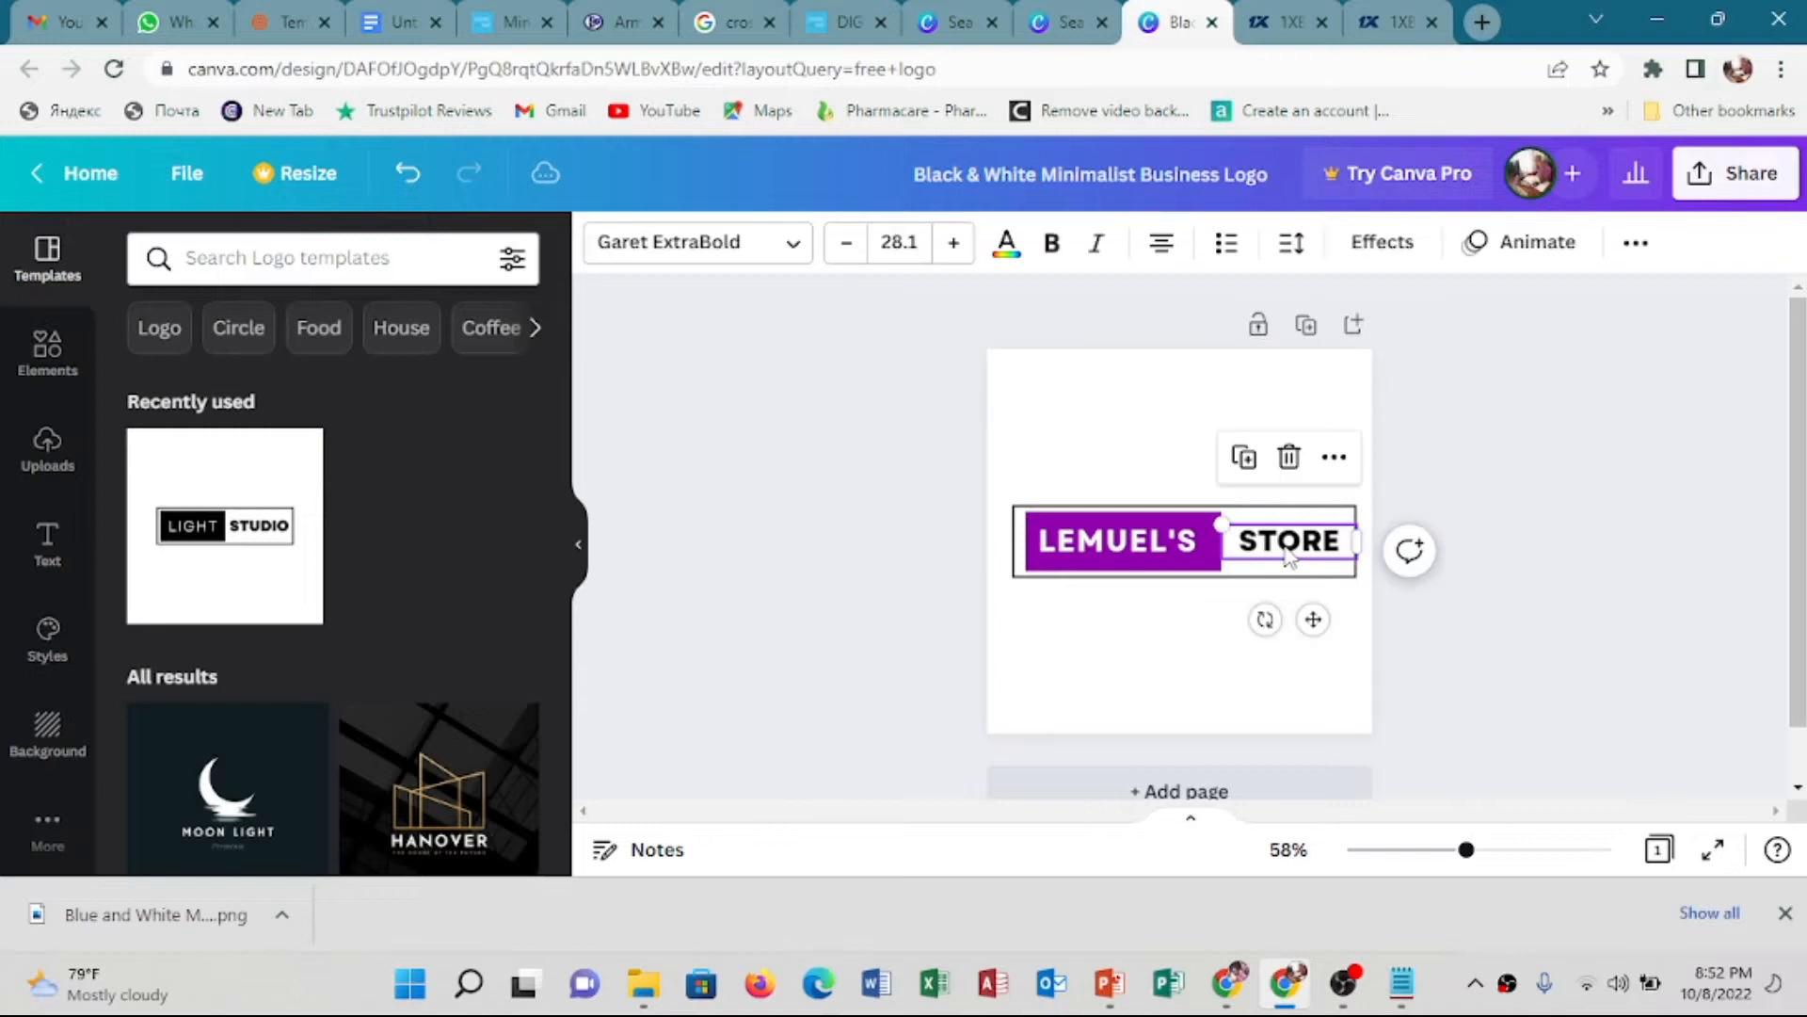
{"action": "left_click", "coordinate": [1167, 617]}
Move the name text off the purple box, duplicate that box, and place the copy below the outline frame
{"action": "left_click_drag", "start_coordinate": [1215, 554], "coordinate": [1179, 533]}
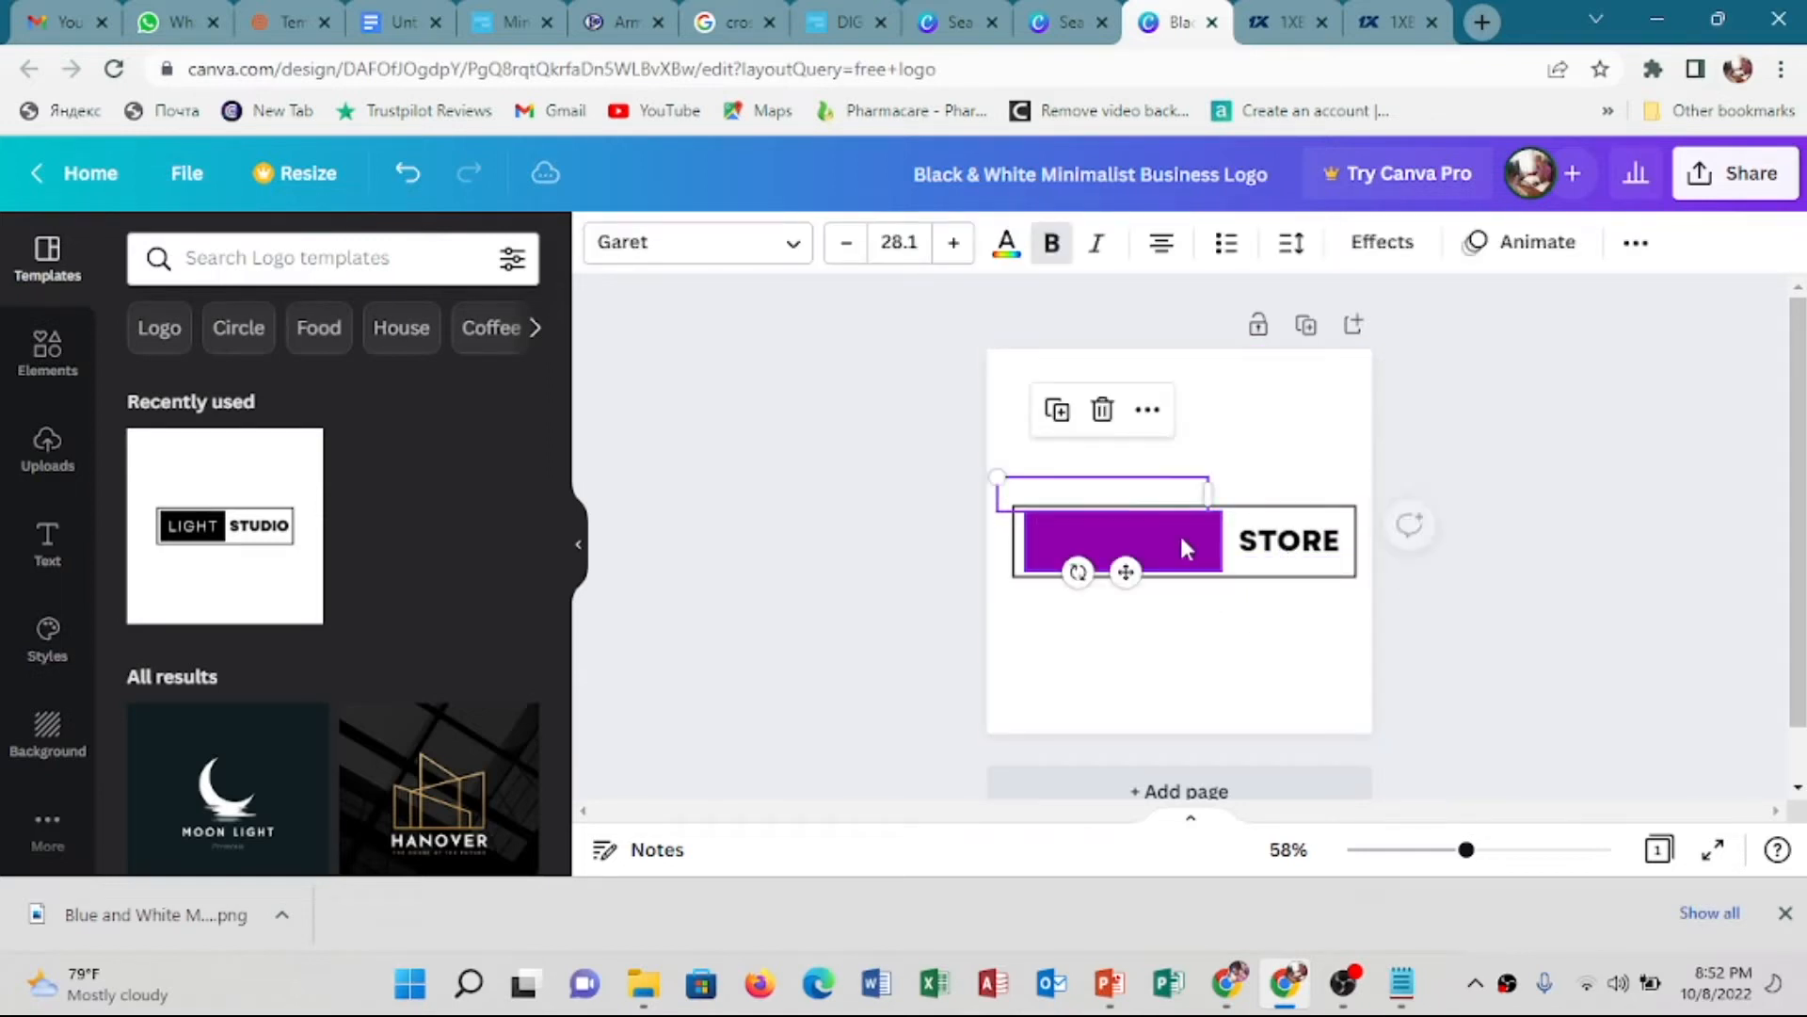
{"action": "left_click", "coordinate": [1173, 534]}
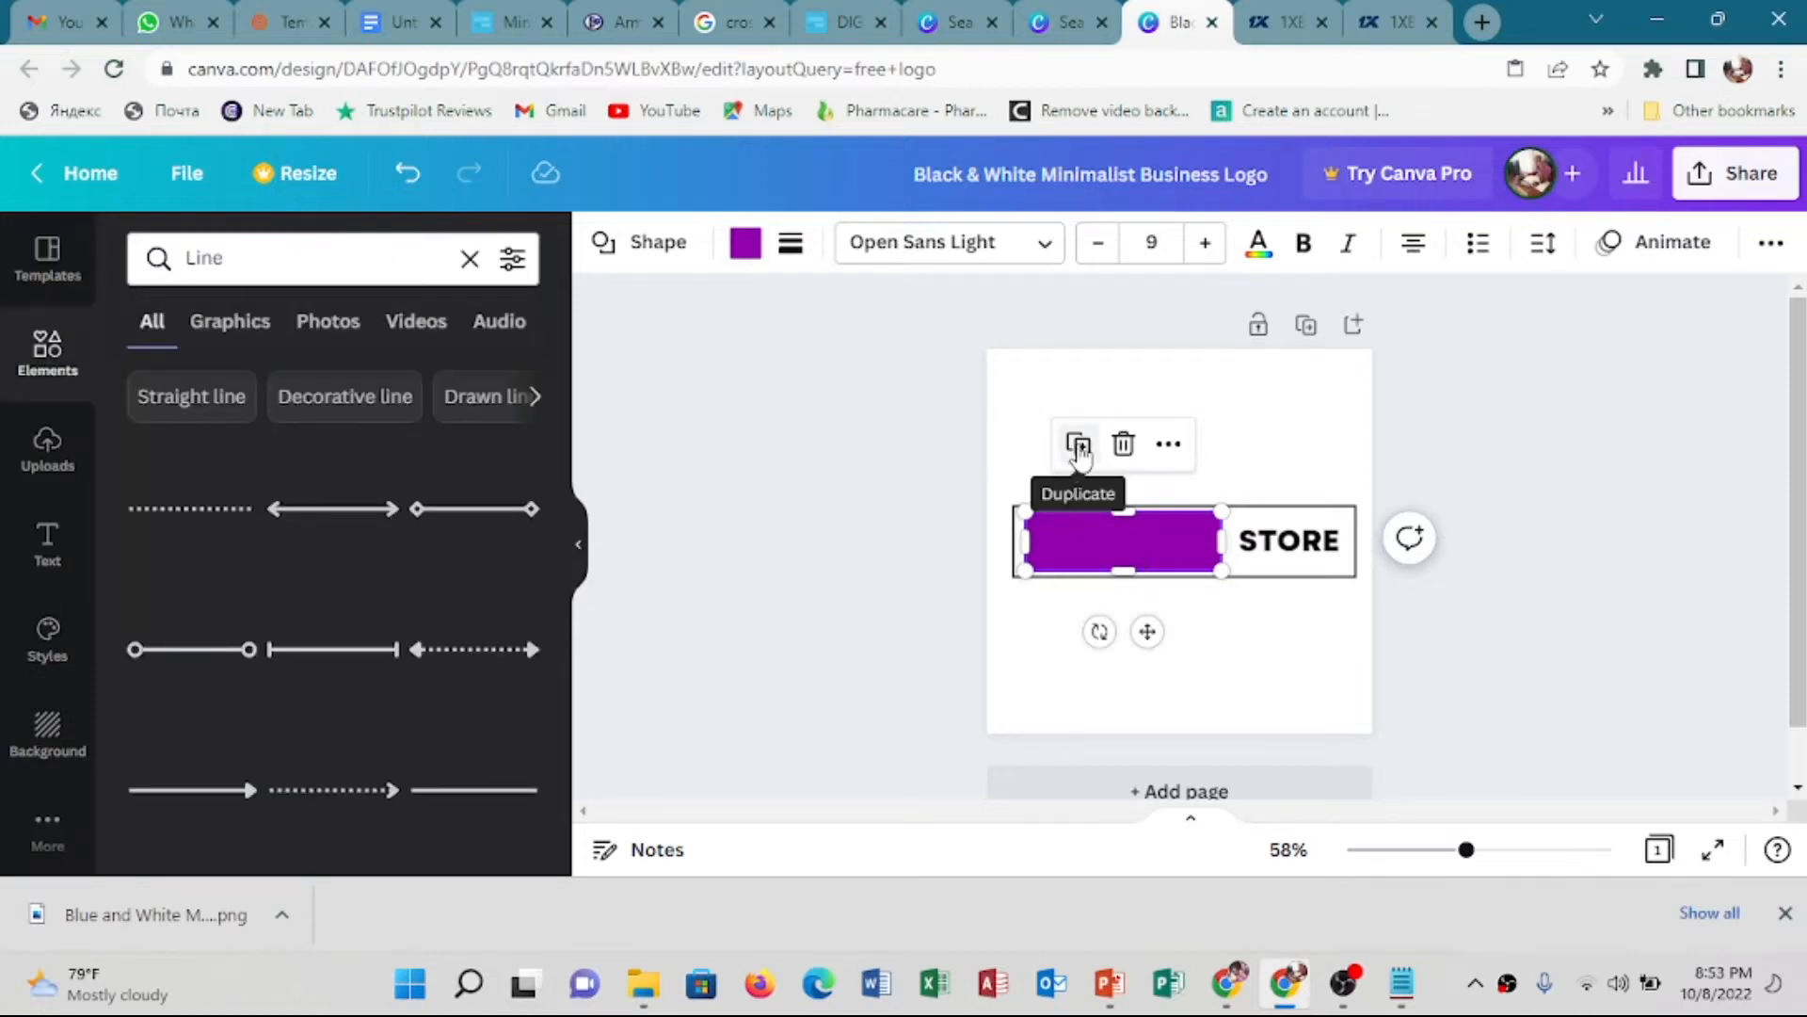
{"action": "double_click", "coordinate": [1048, 524]}
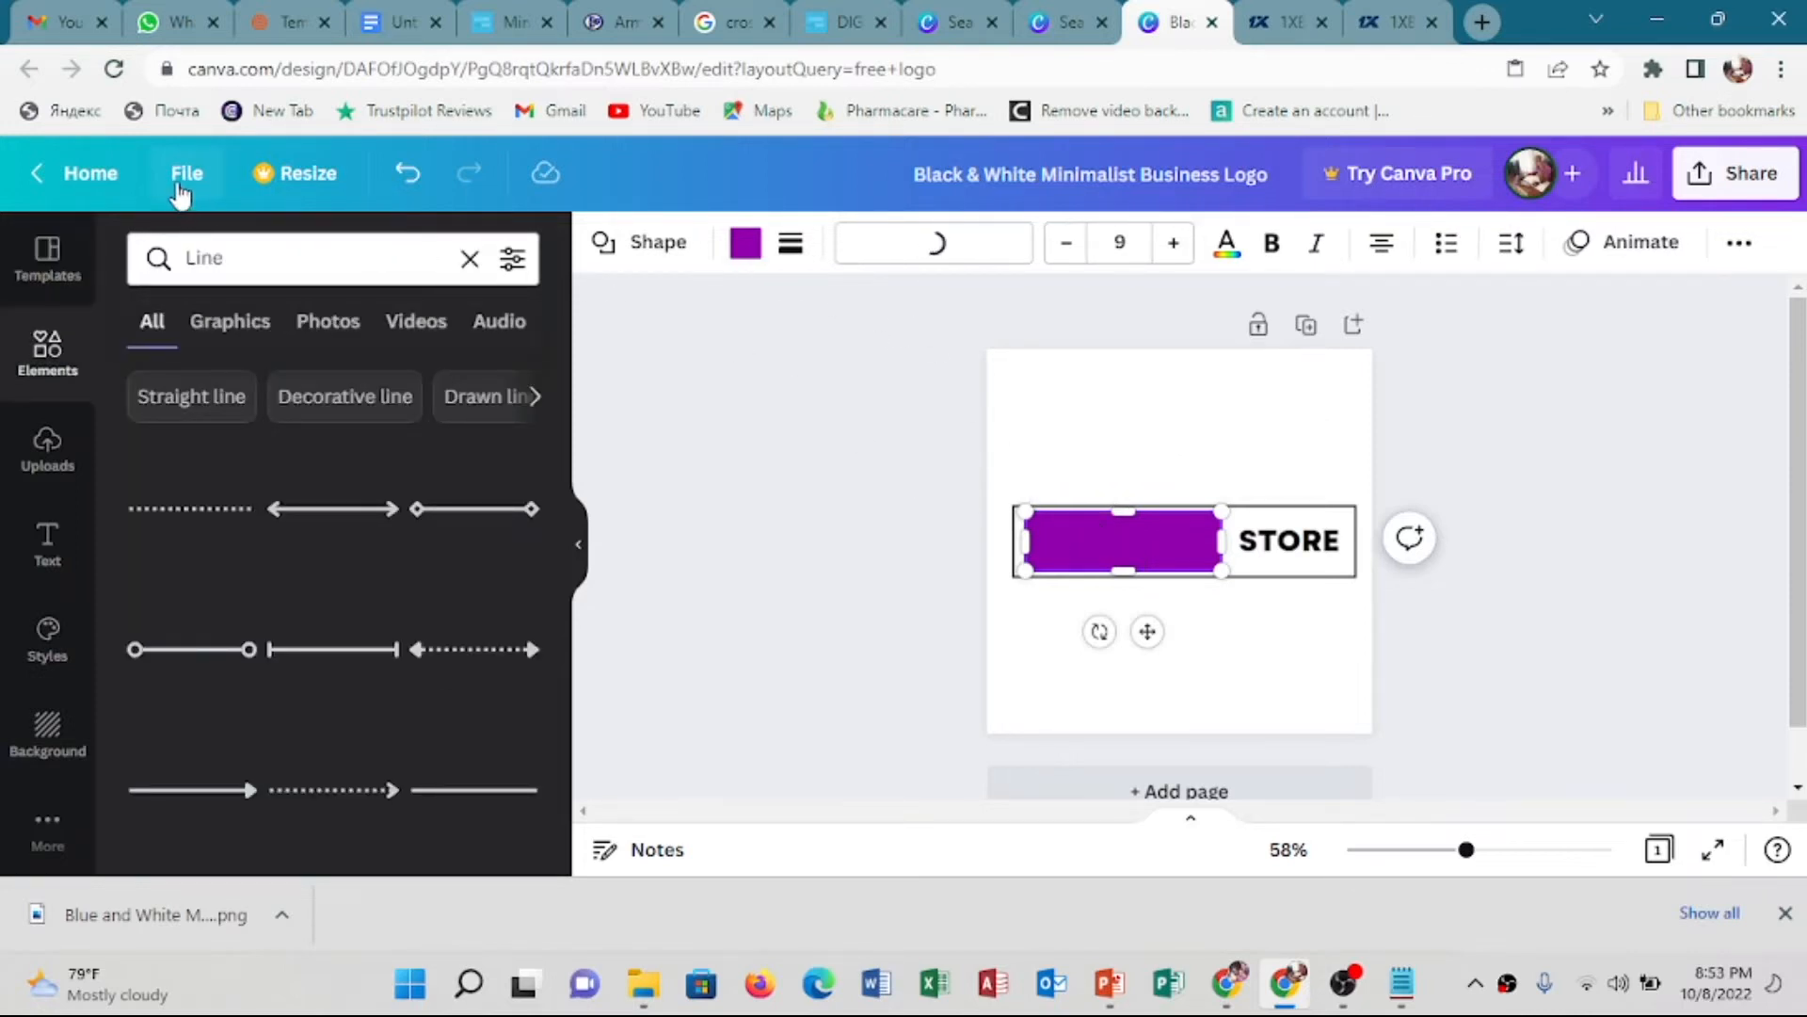
{"action": "left_click", "coordinate": [184, 177]}
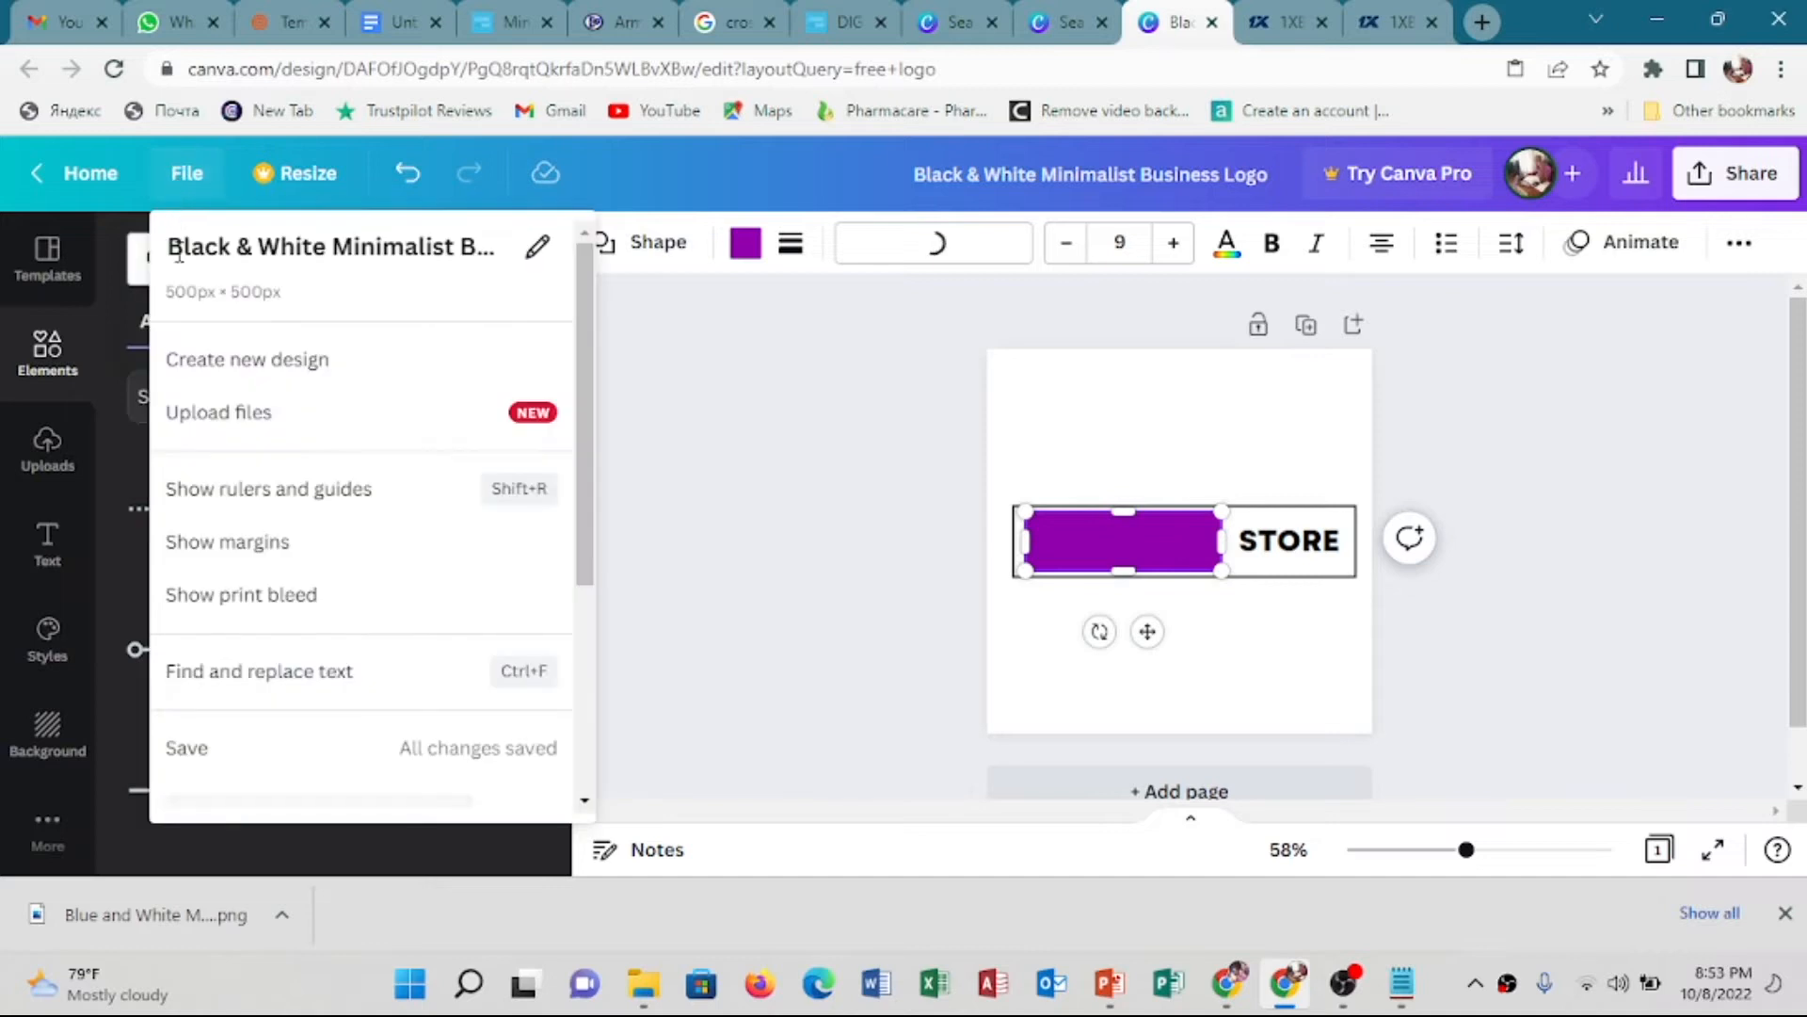
{"action": "left_click", "coordinate": [1085, 557]}
{"action": "right_click", "coordinate": [1087, 553]}
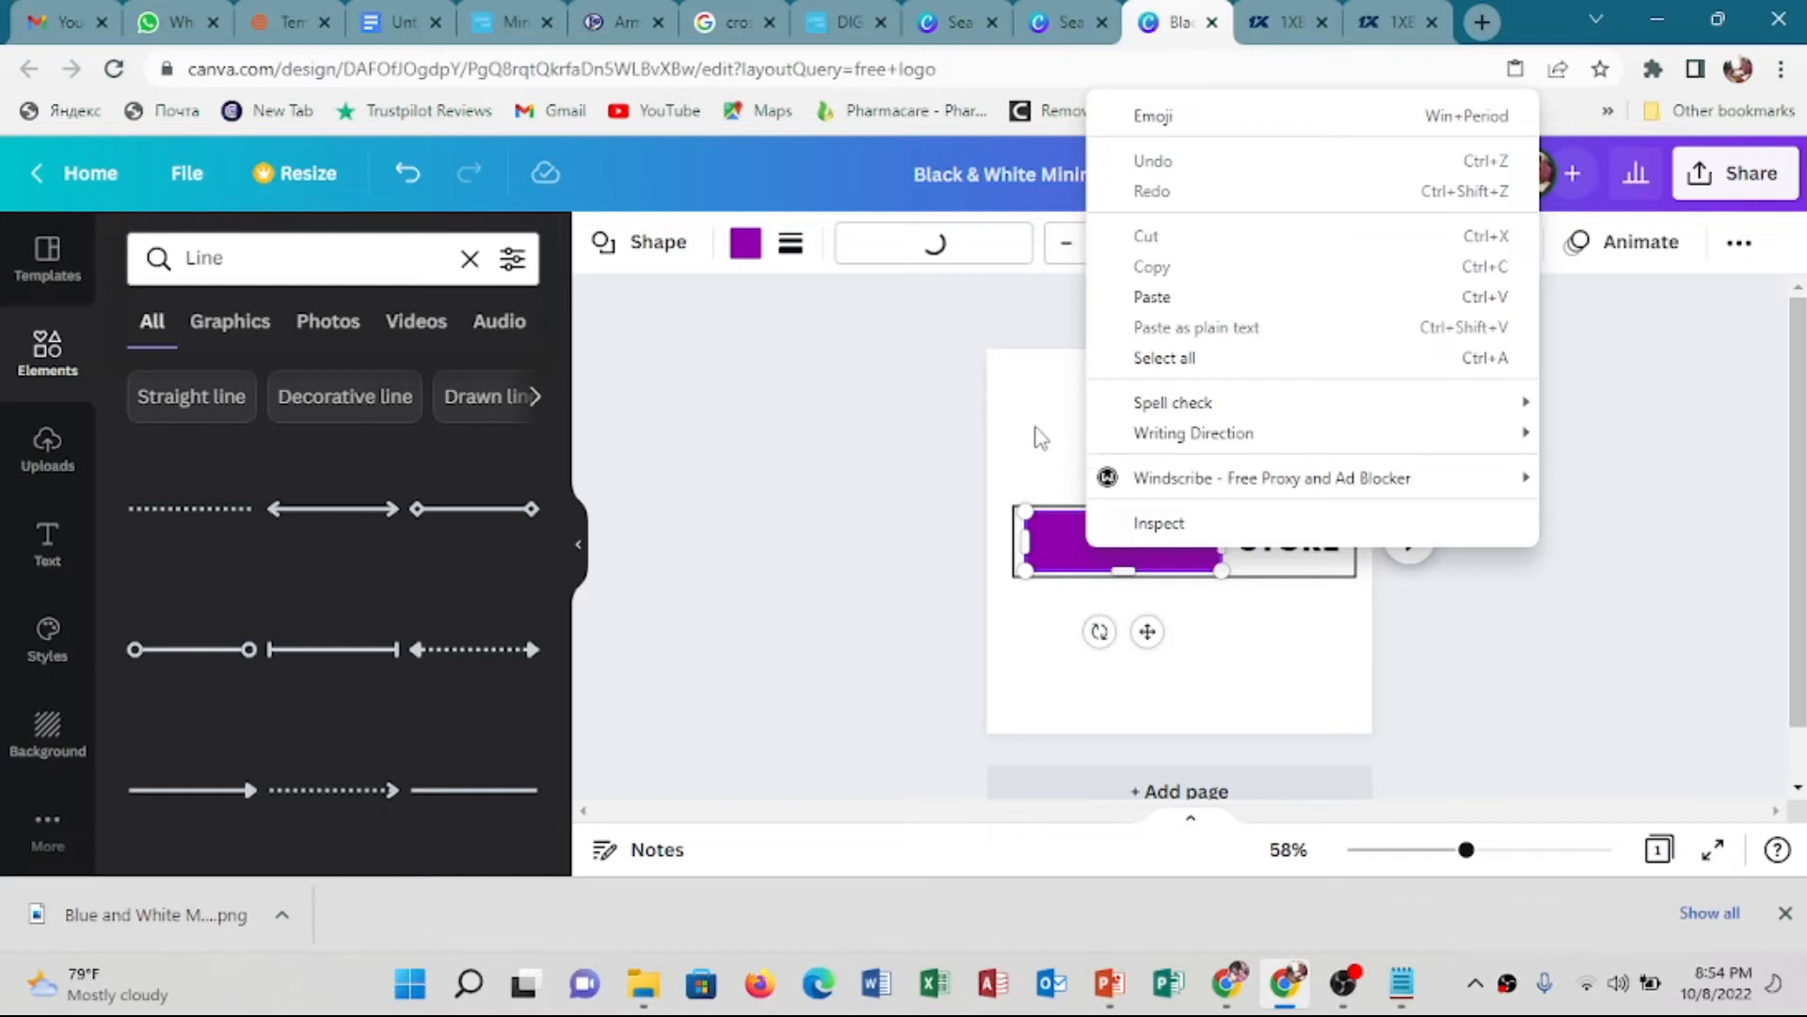
{"action": "left_click", "coordinate": [1040, 438]}
{"action": "left_click", "coordinate": [1114, 553]}
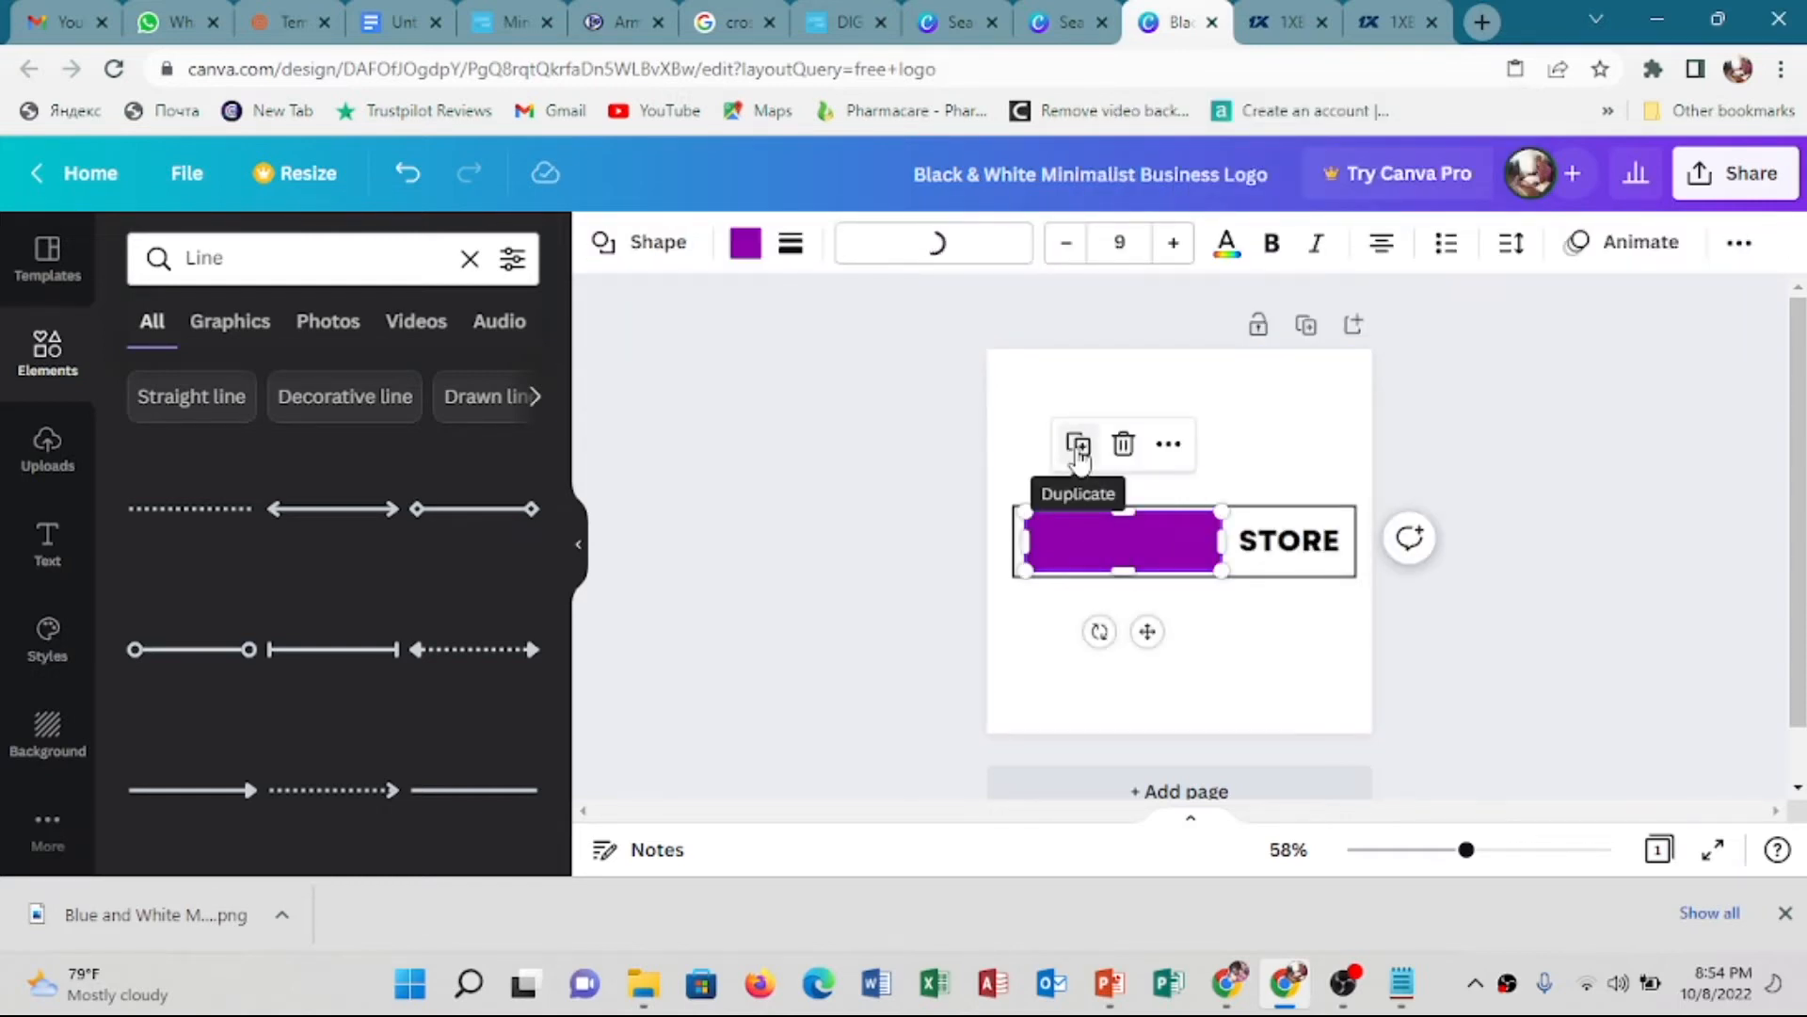
{"action": "left_click", "coordinate": [1079, 448]}
{"action": "left_click_drag", "start_coordinate": [1150, 565], "coordinate": [1193, 625]}
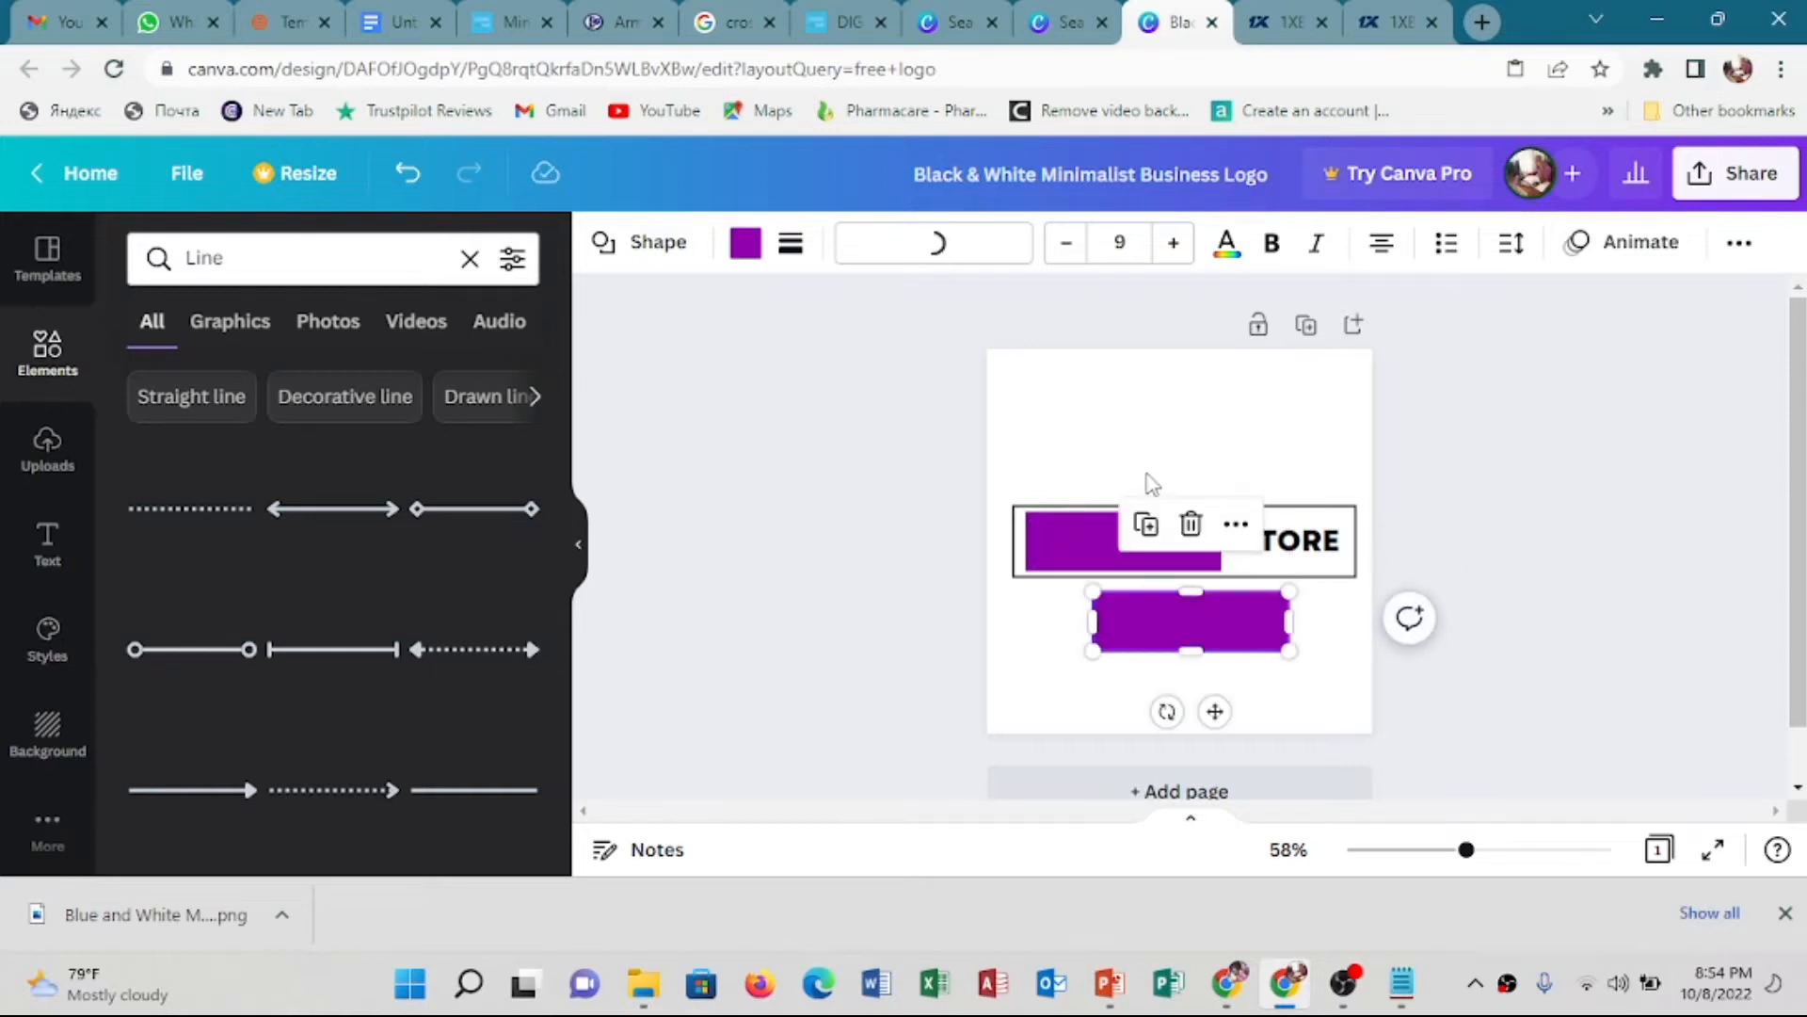
Move the name text back onto the original purple box and narrow its text box toward the box's left edge
{"action": "left_click_drag", "start_coordinate": [1150, 478], "coordinate": [1165, 542]}
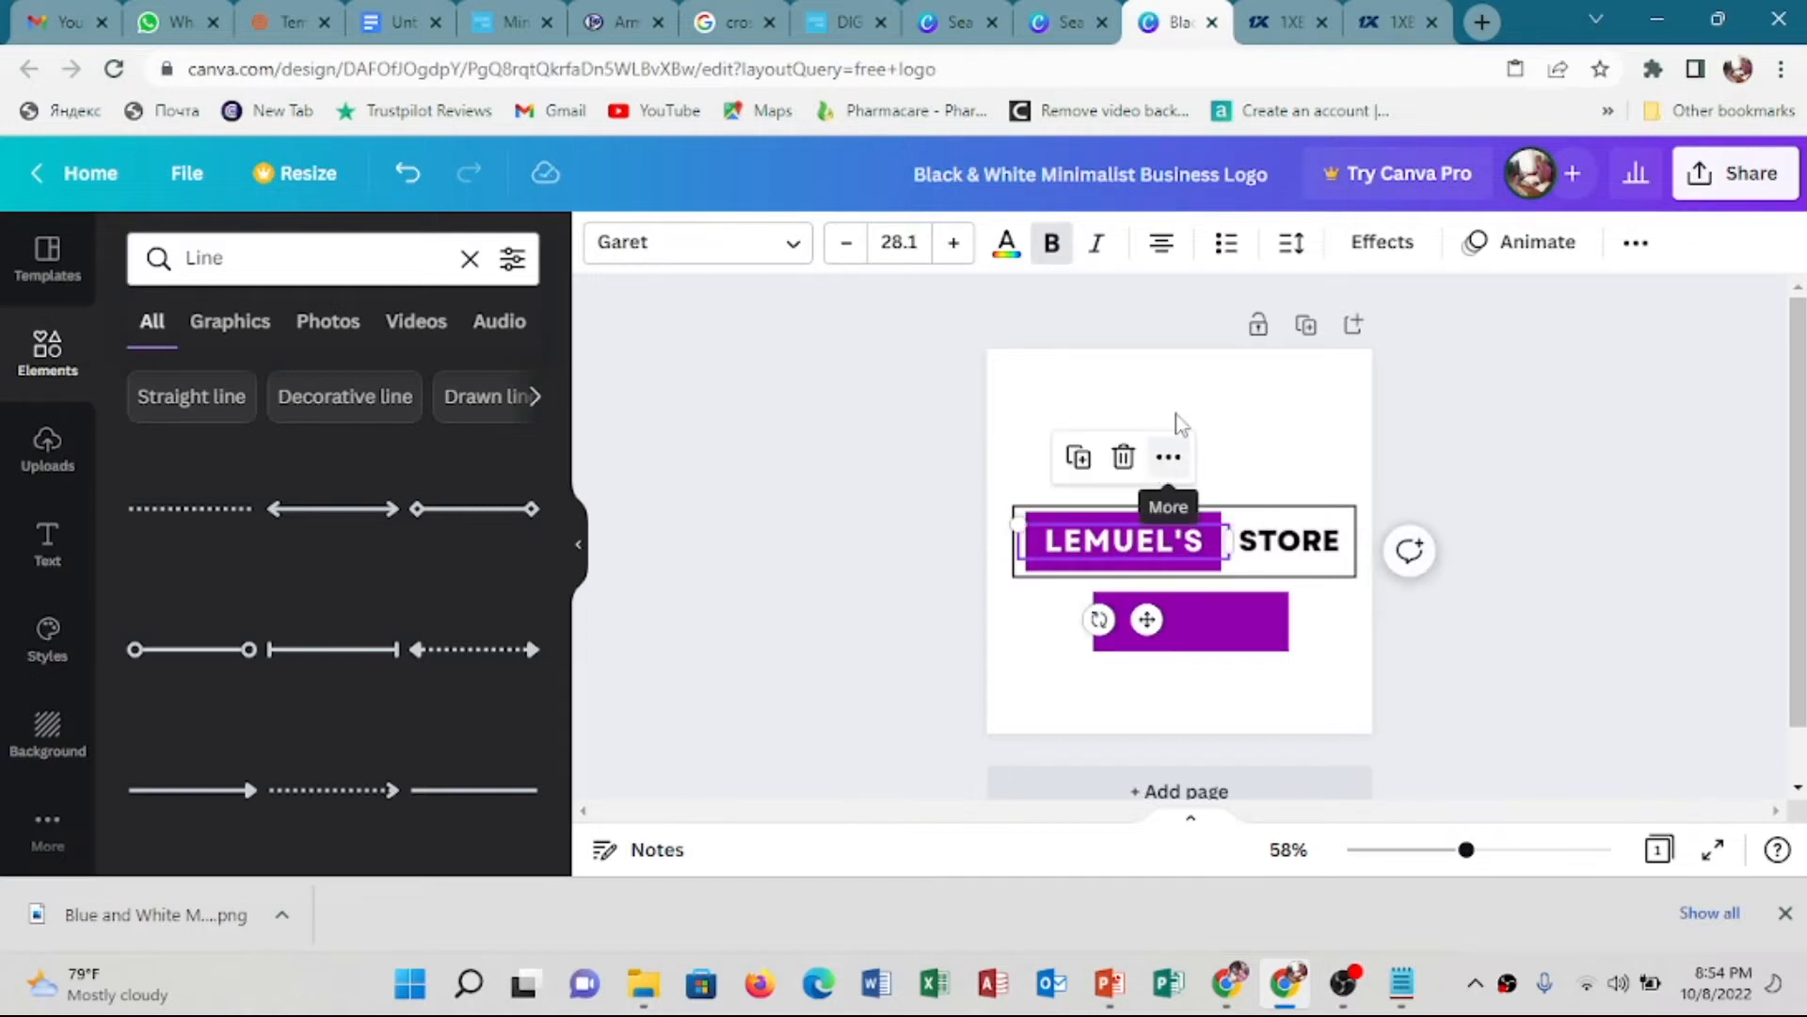
{"action": "left_click", "coordinate": [1170, 441]}
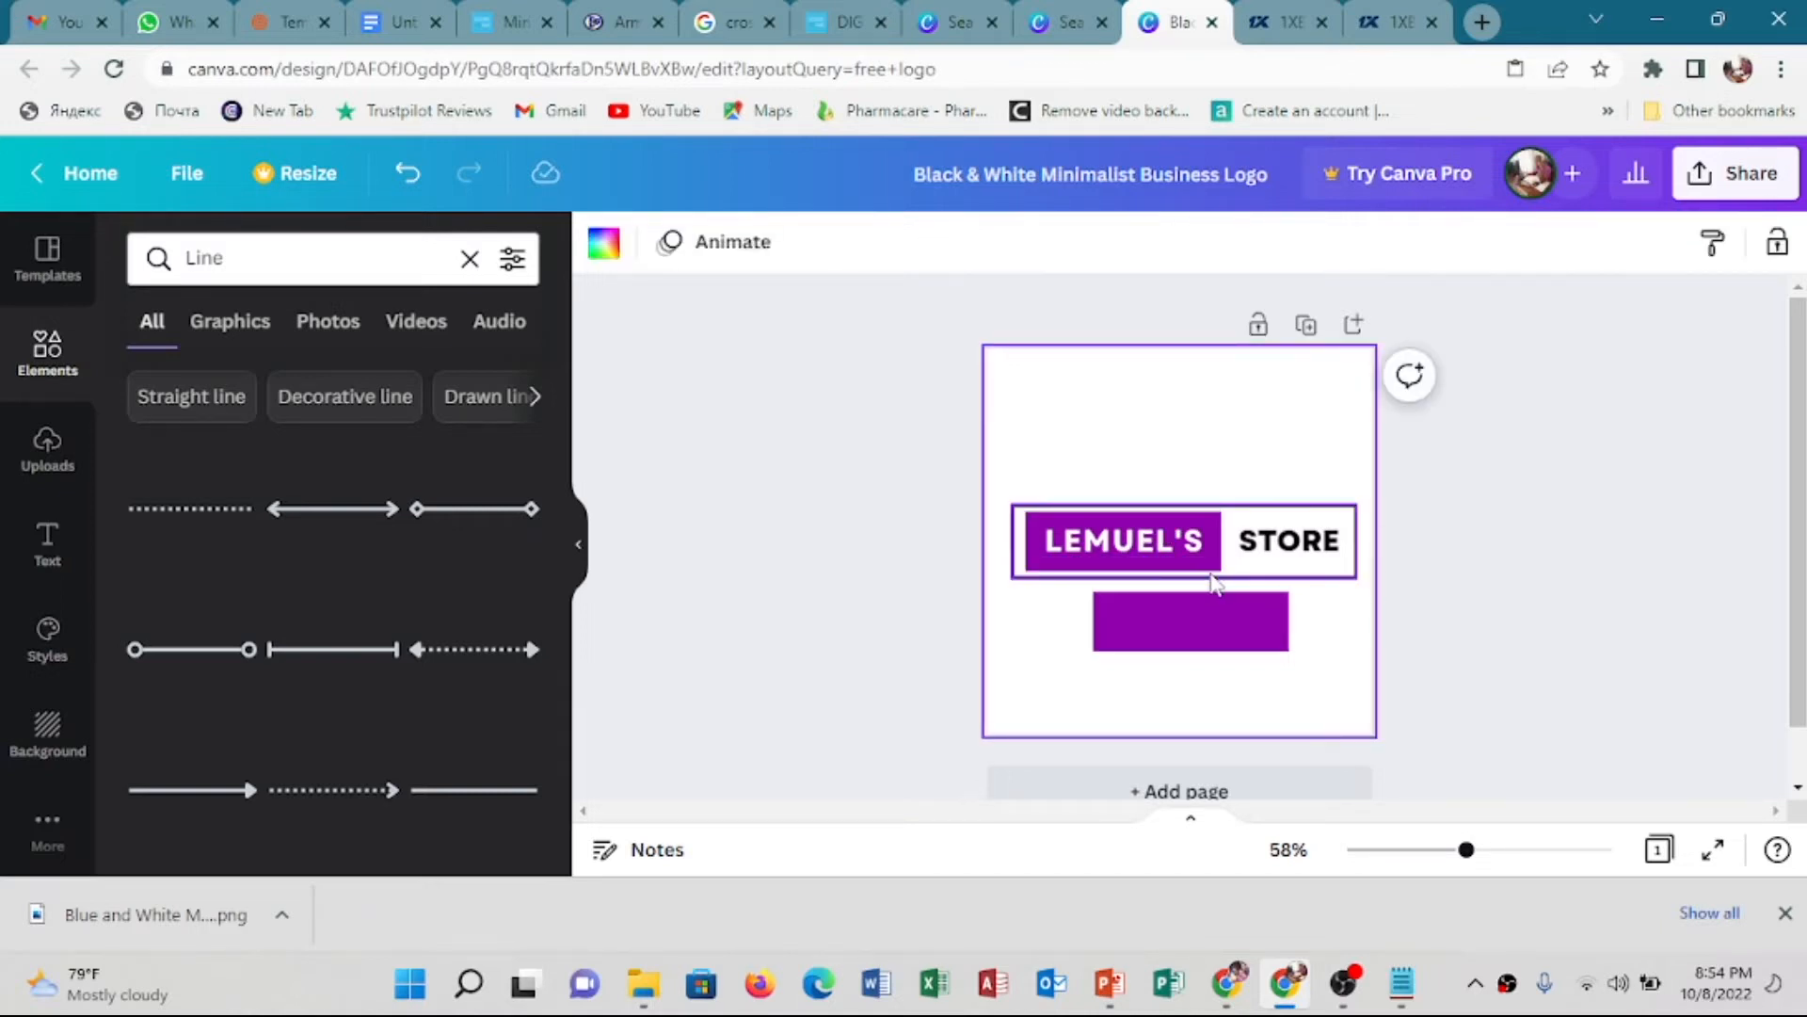
{"action": "left_click", "coordinate": [1212, 582]}
{"action": "left_click", "coordinate": [1227, 556]}
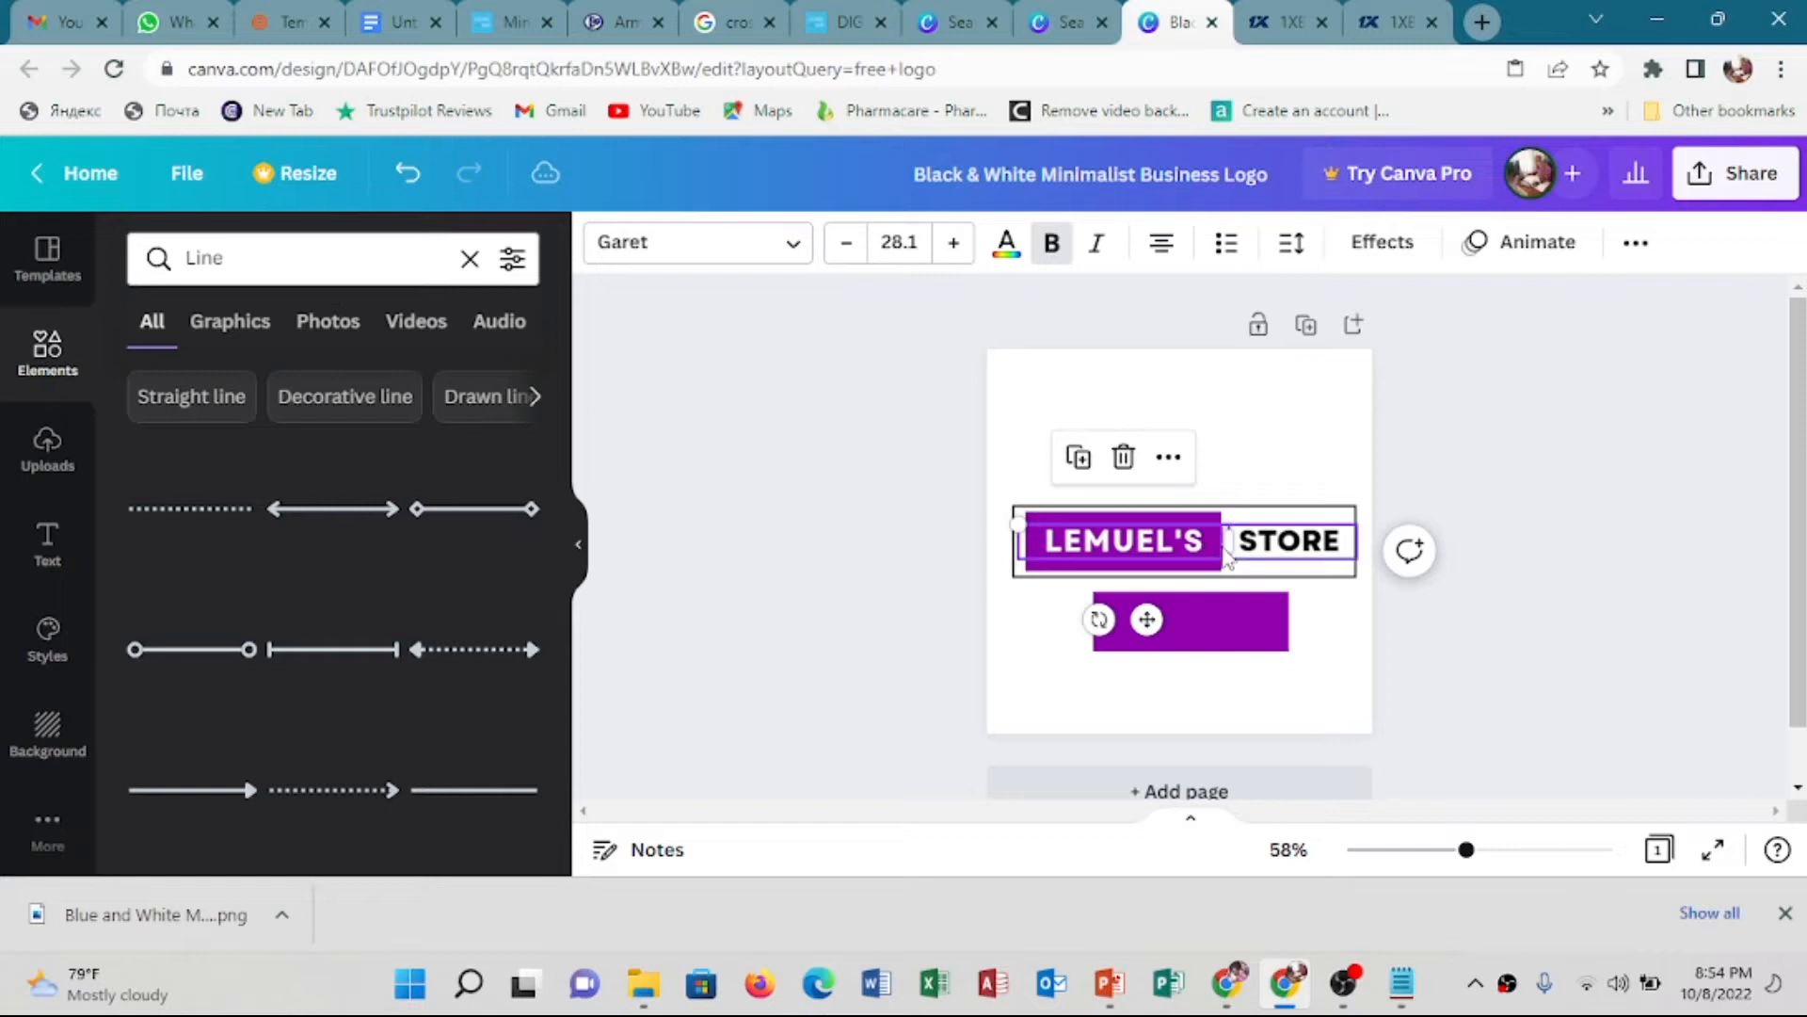
{"action": "left_click_drag", "start_coordinate": [1227, 539], "coordinate": [1224, 555]}
{"action": "left_click", "coordinate": [1216, 555]}
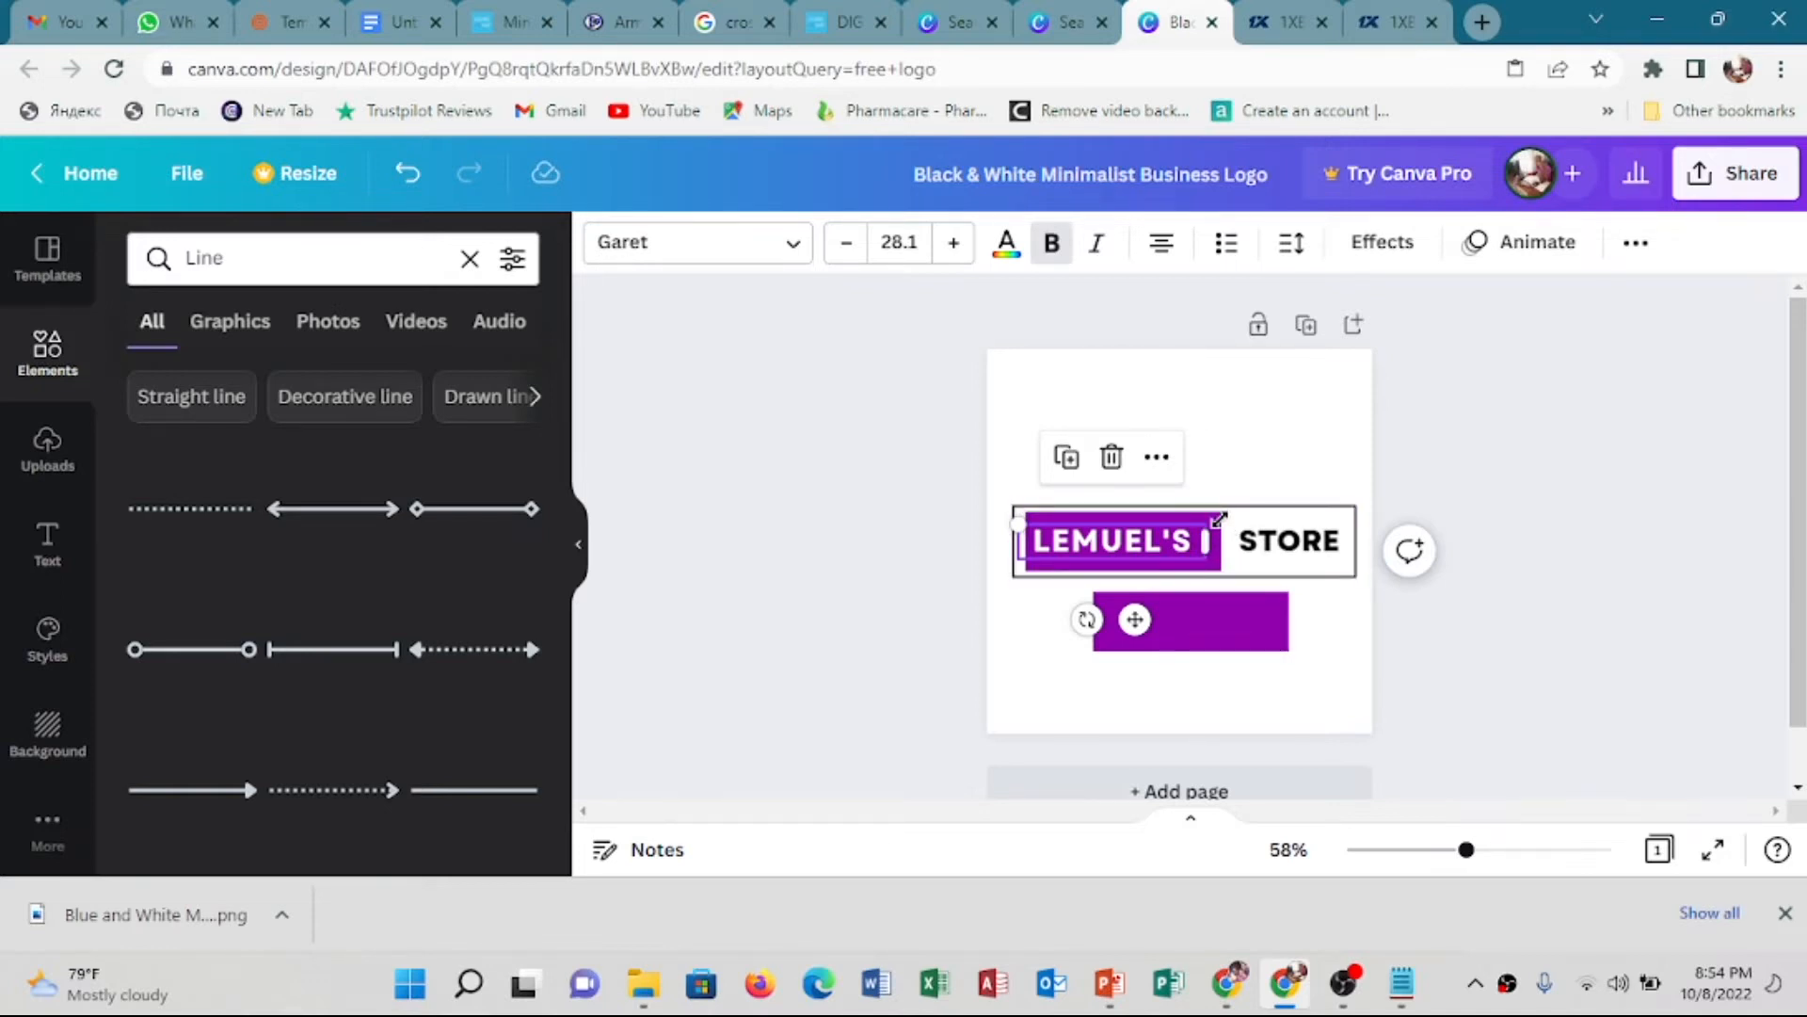
{"action": "left_click_drag", "start_coordinate": [1221, 529], "coordinate": [1224, 555]}
{"action": "left_click", "coordinate": [1222, 550]}
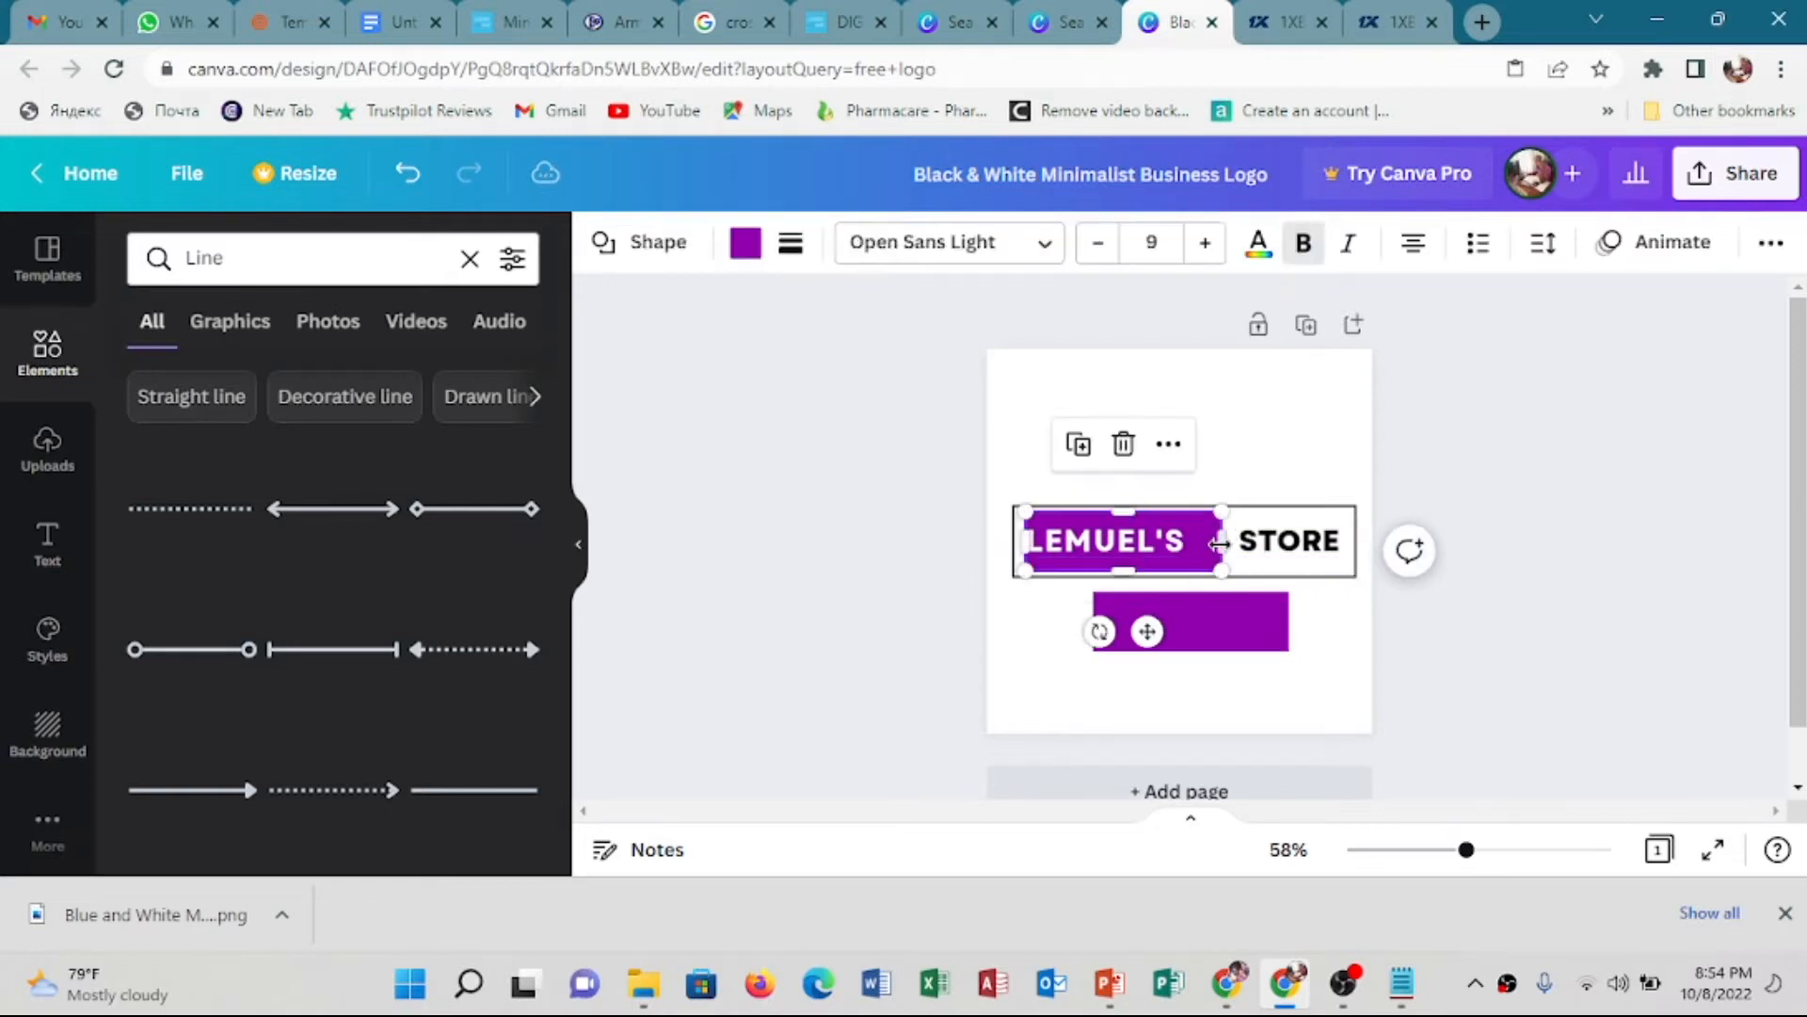
Narrow the original purple box to fit the name and center the name text within it
{"action": "left_click_drag", "start_coordinate": [1216, 539], "coordinate": [1203, 542]}
{"action": "left_click", "coordinate": [1182, 547]}
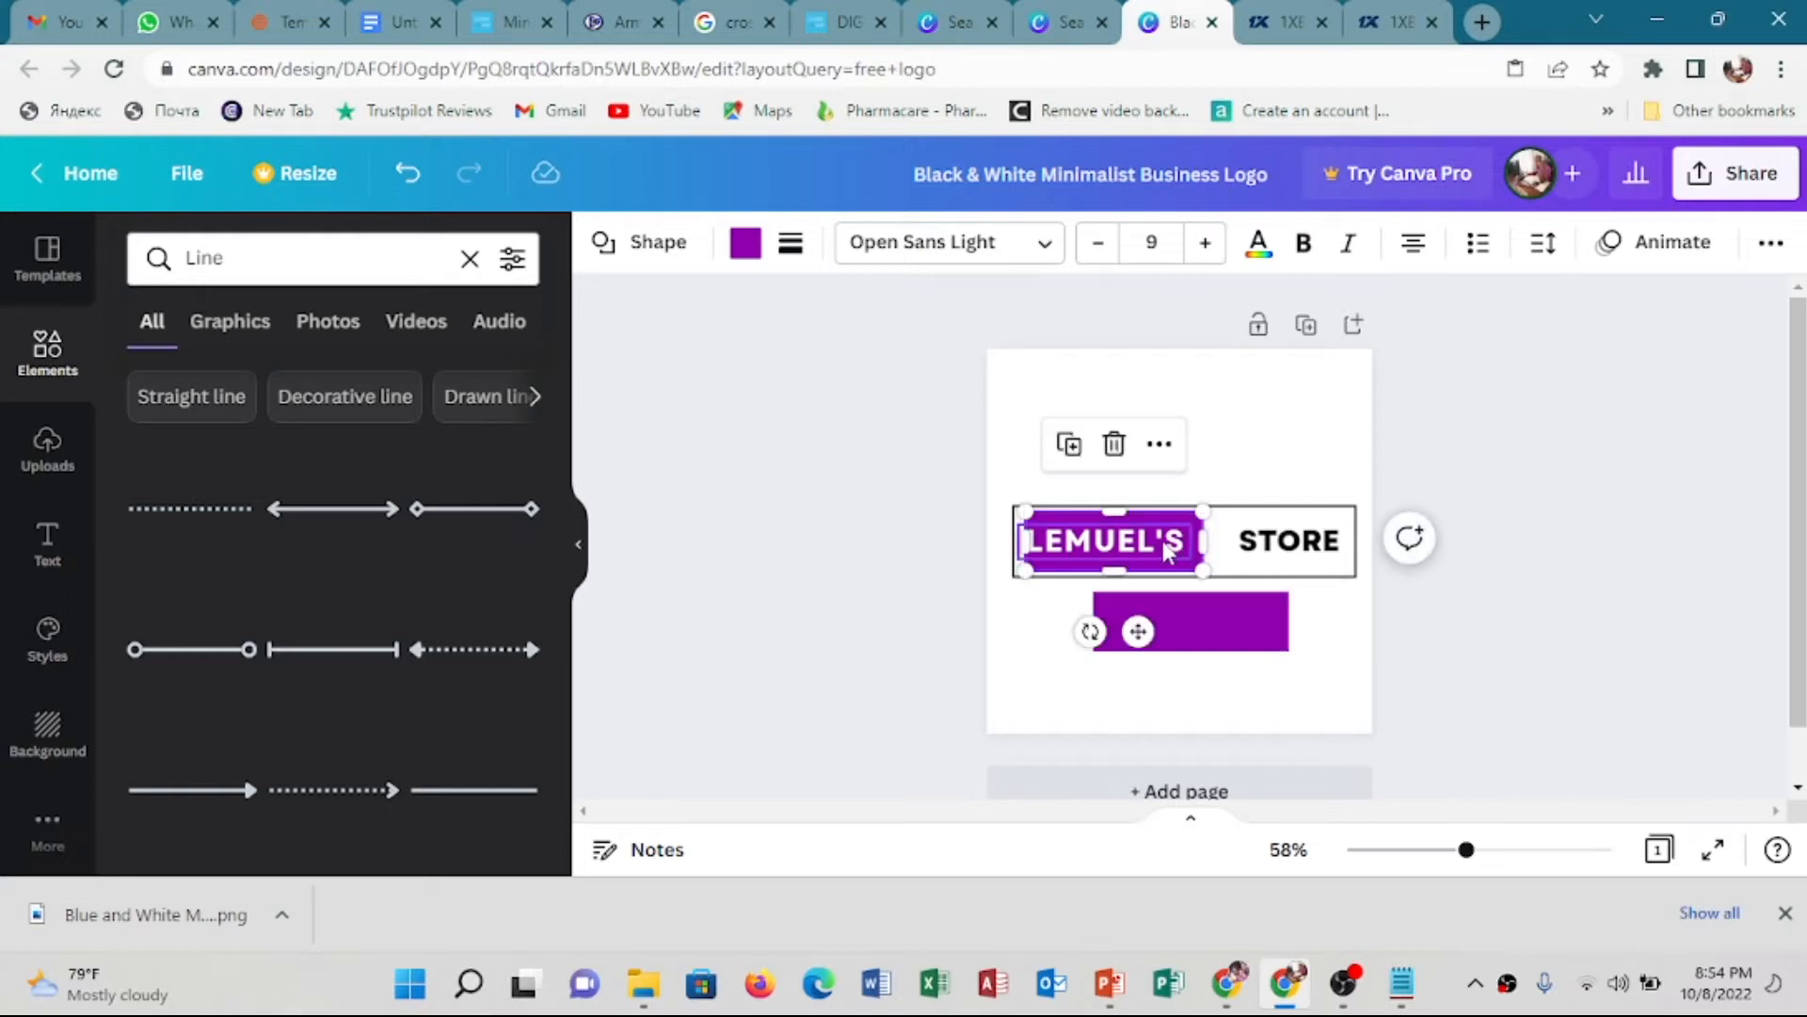
{"action": "left_click", "coordinate": [1457, 669]}
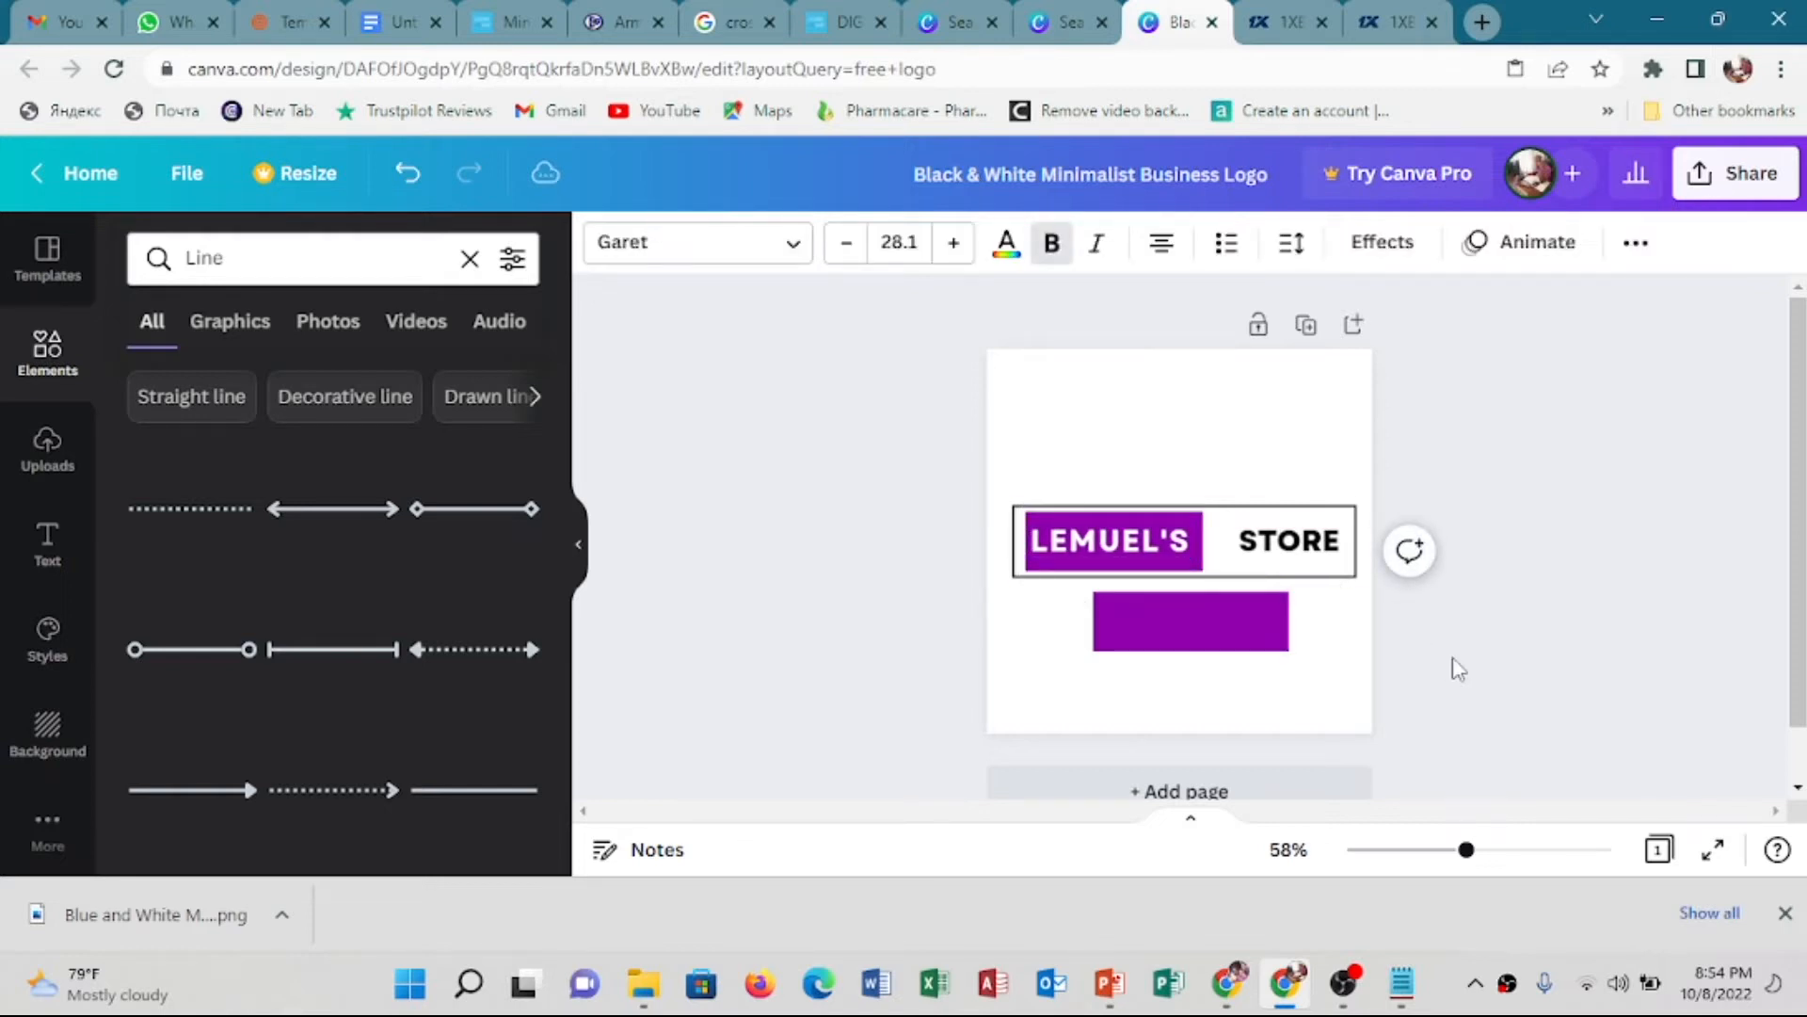
{"action": "key", "text": "ctrl+z"}
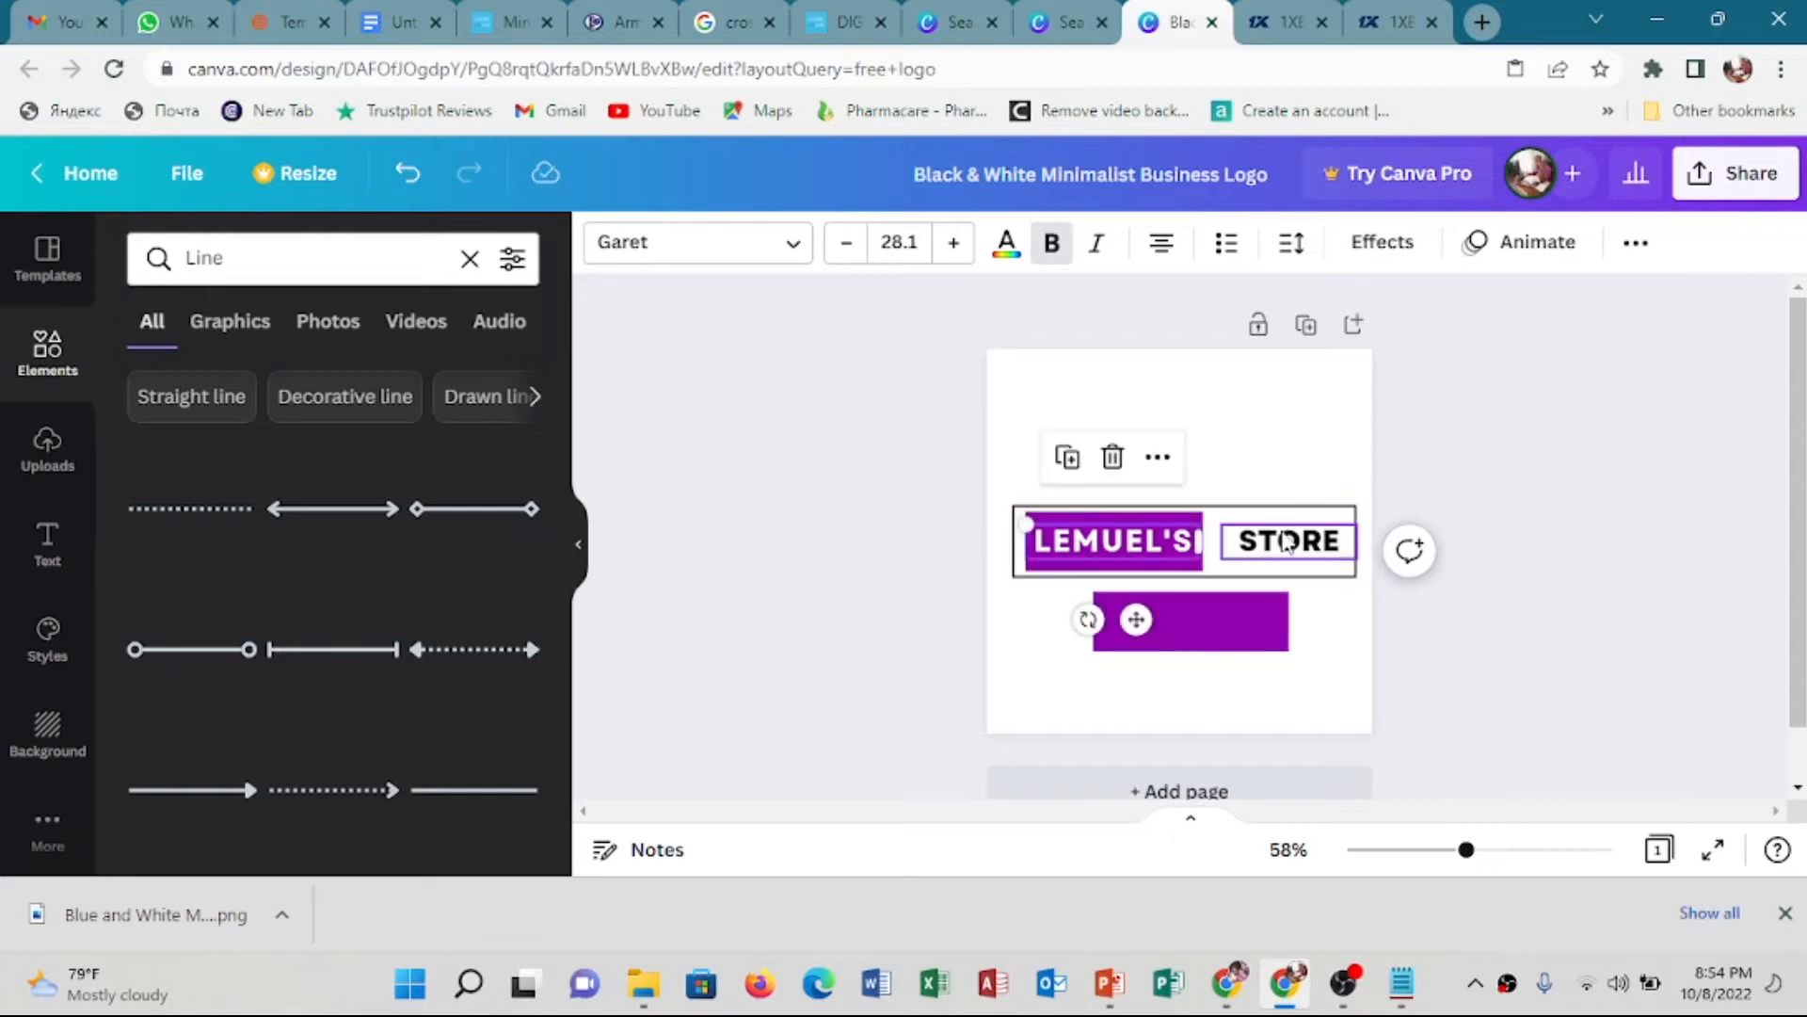
Fit the duplicate purple box into the rest of the outline frame beside the name box and send it to the back behind "STORE"
{"action": "left_click", "coordinate": [1288, 543]}
{"action": "left_click", "coordinate": [1186, 646]}
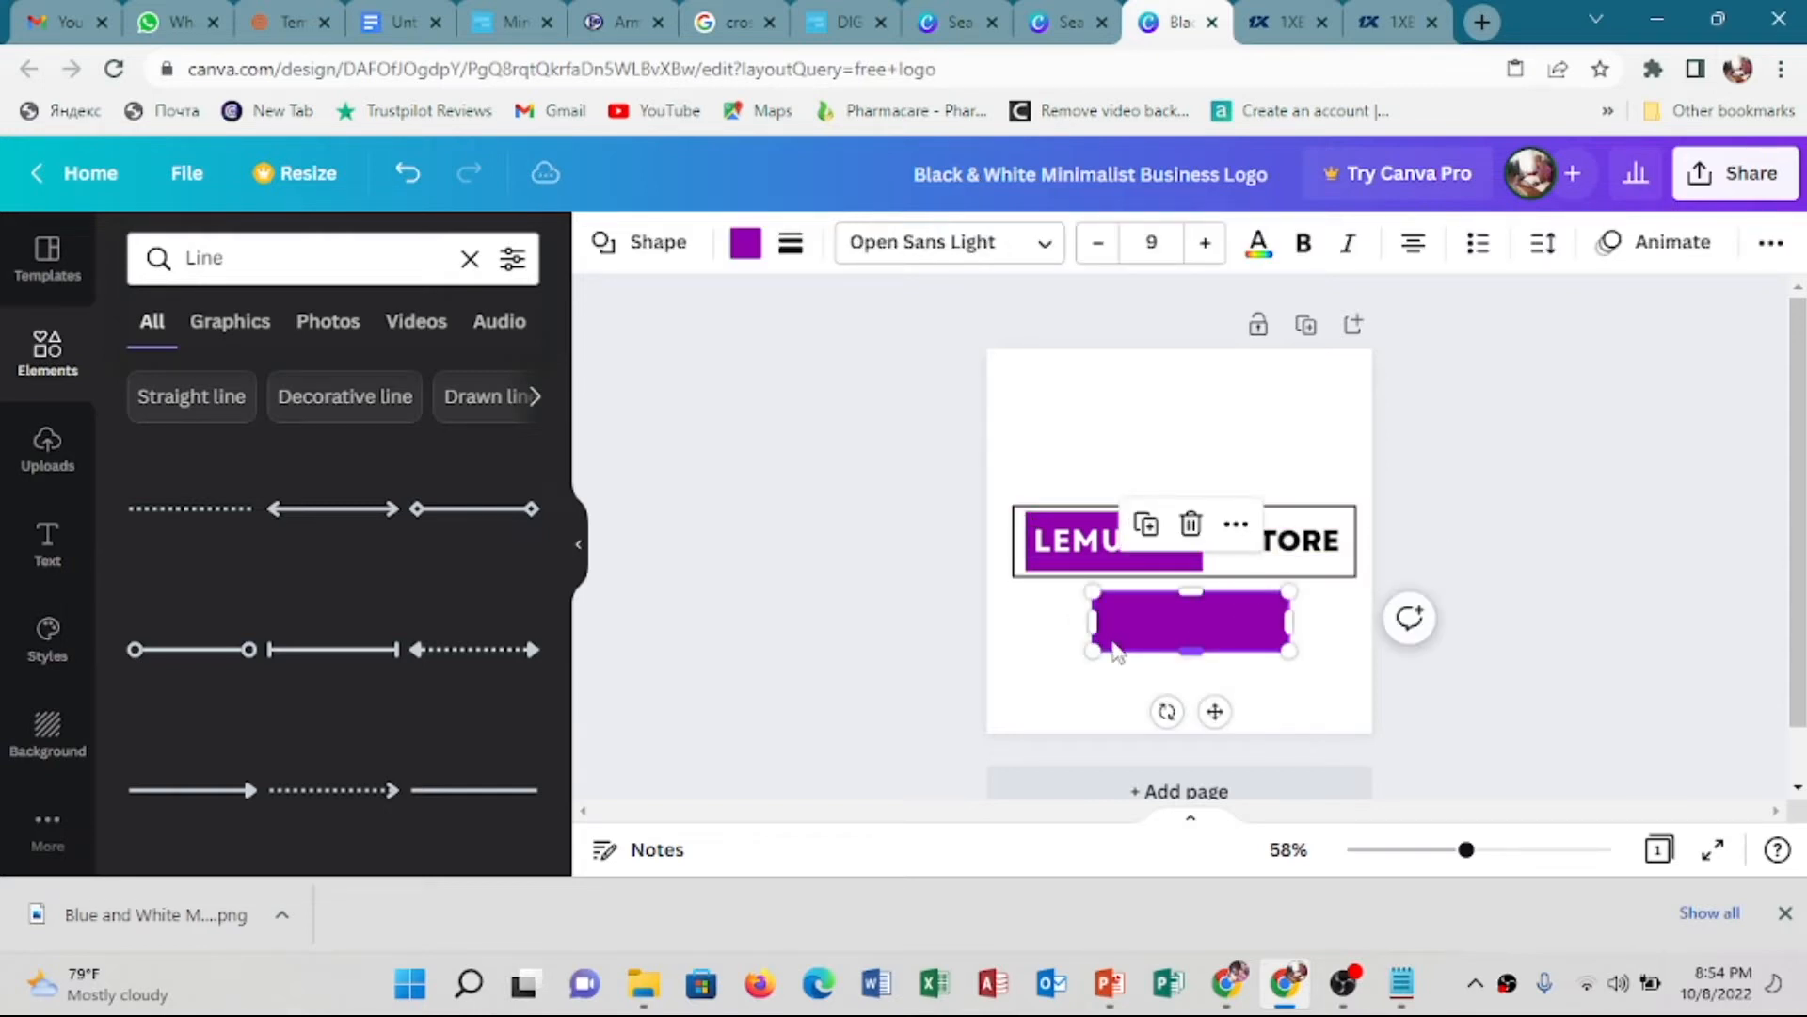
{"action": "left_click_drag", "start_coordinate": [1090, 620], "coordinate": [1250, 535]}
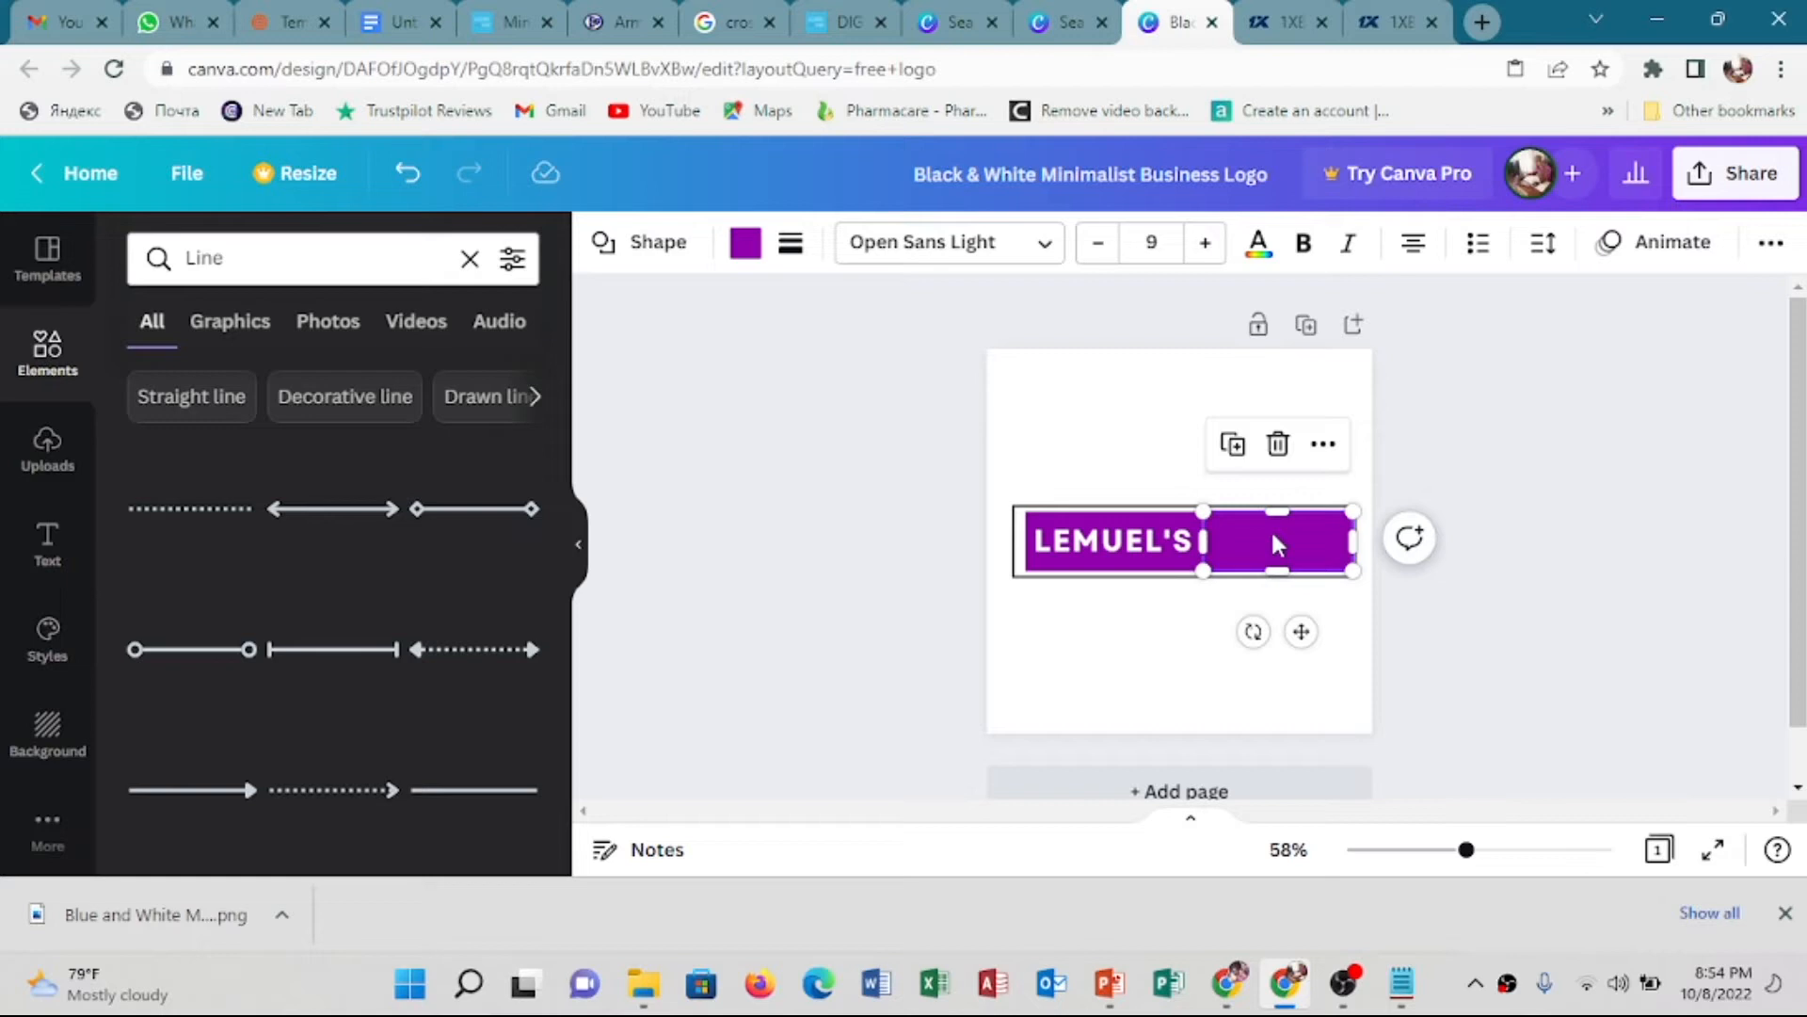
{"action": "right_click", "coordinate": [1278, 544]}
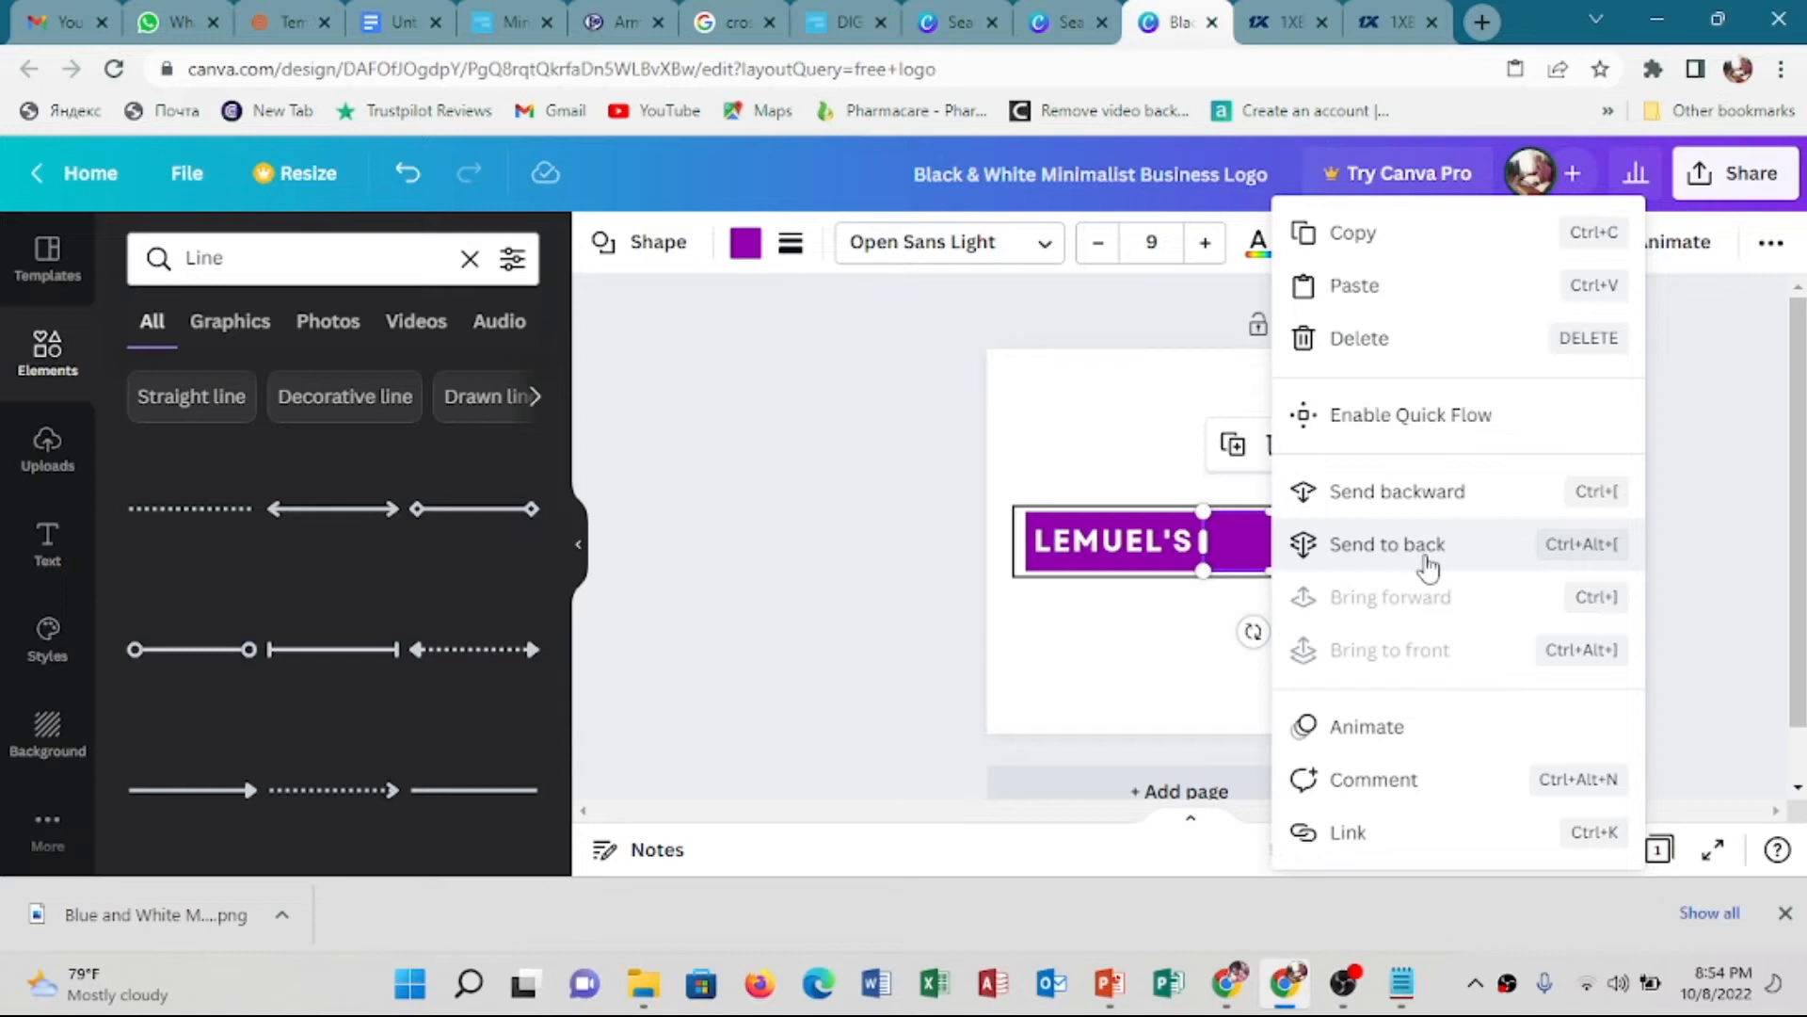
{"action": "left_click", "coordinate": [1426, 560]}
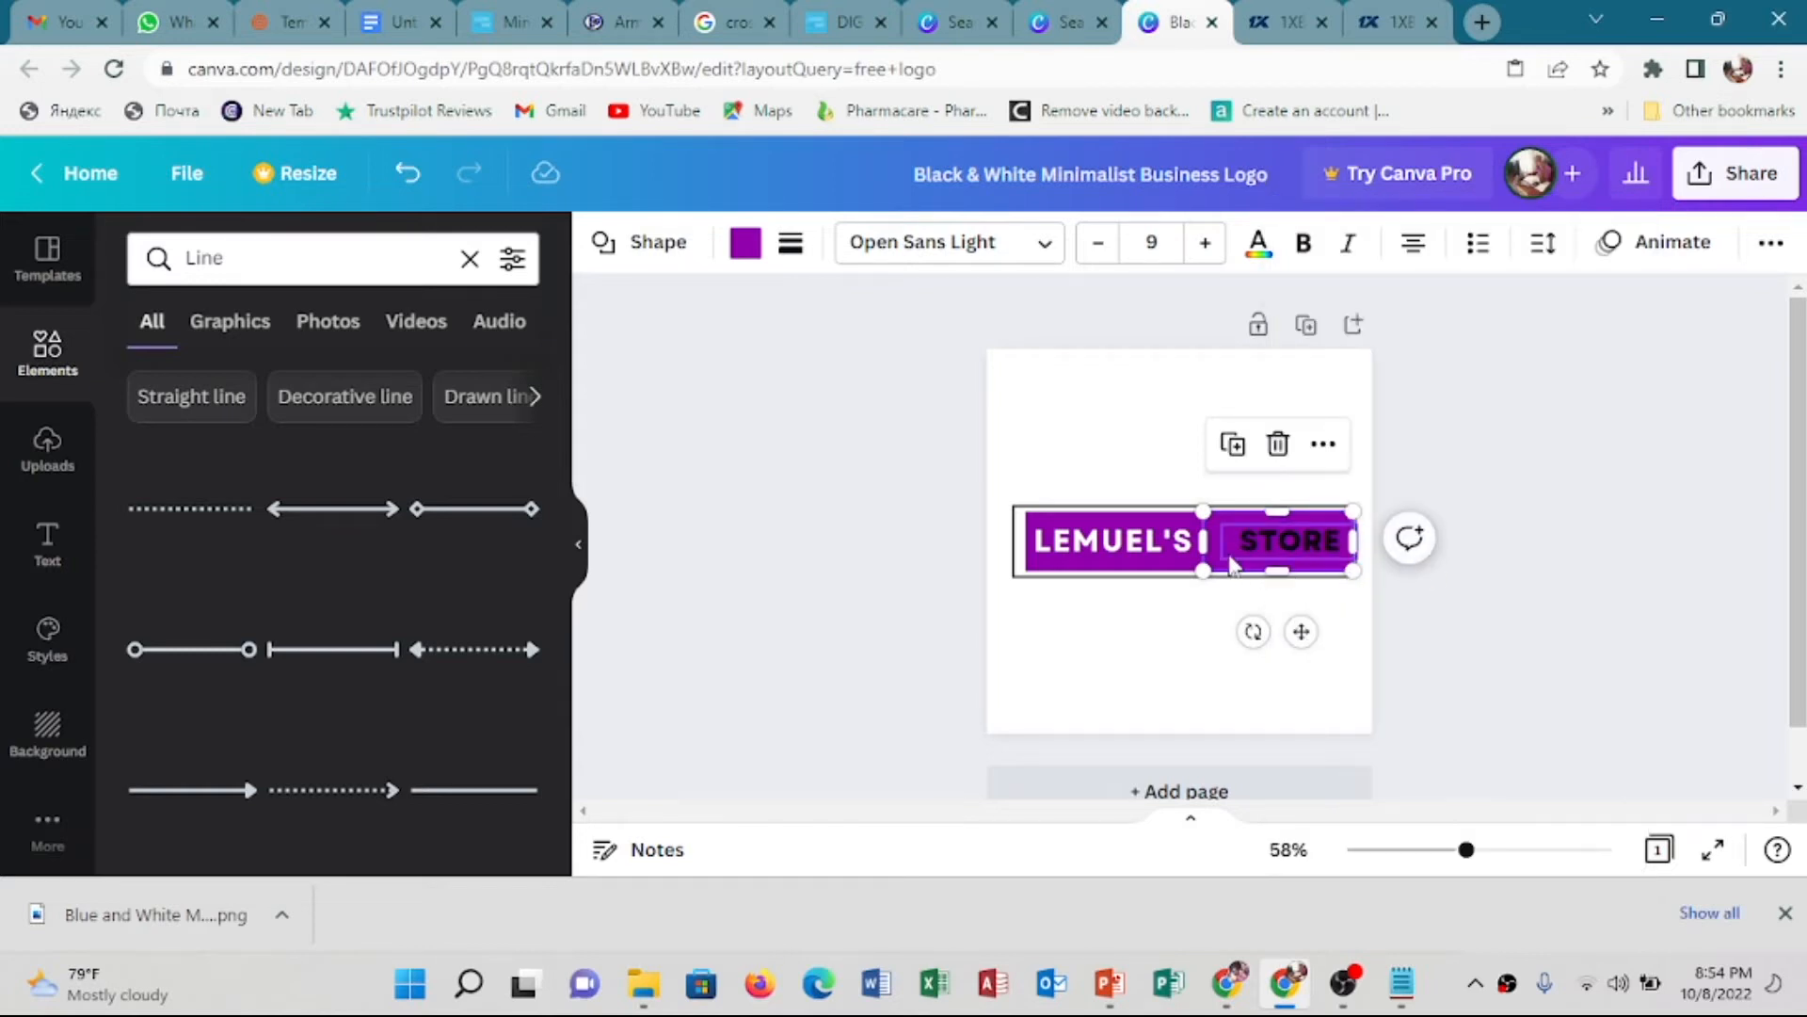
{"action": "left_click", "coordinate": [1204, 628]}
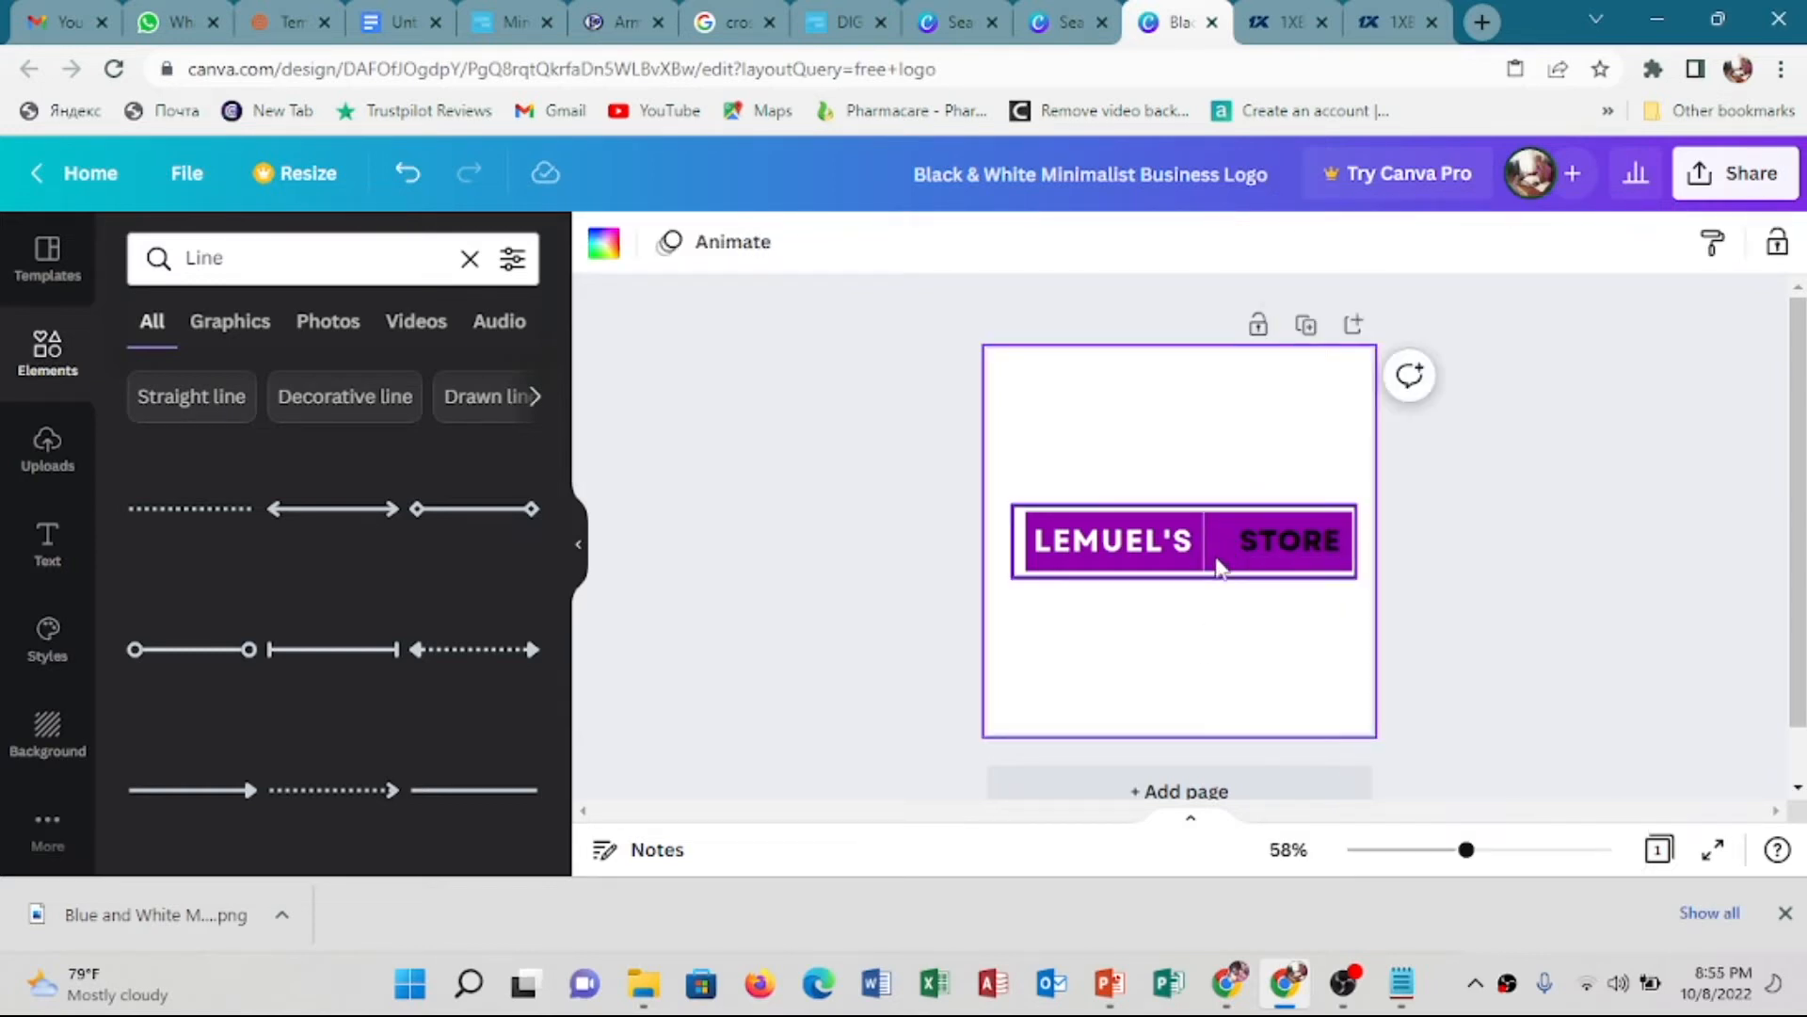
Move the "STORE" text off the second purple box to just above it
{"action": "left_click", "coordinate": [1217, 567]}
{"action": "left_click", "coordinate": [1231, 548]}
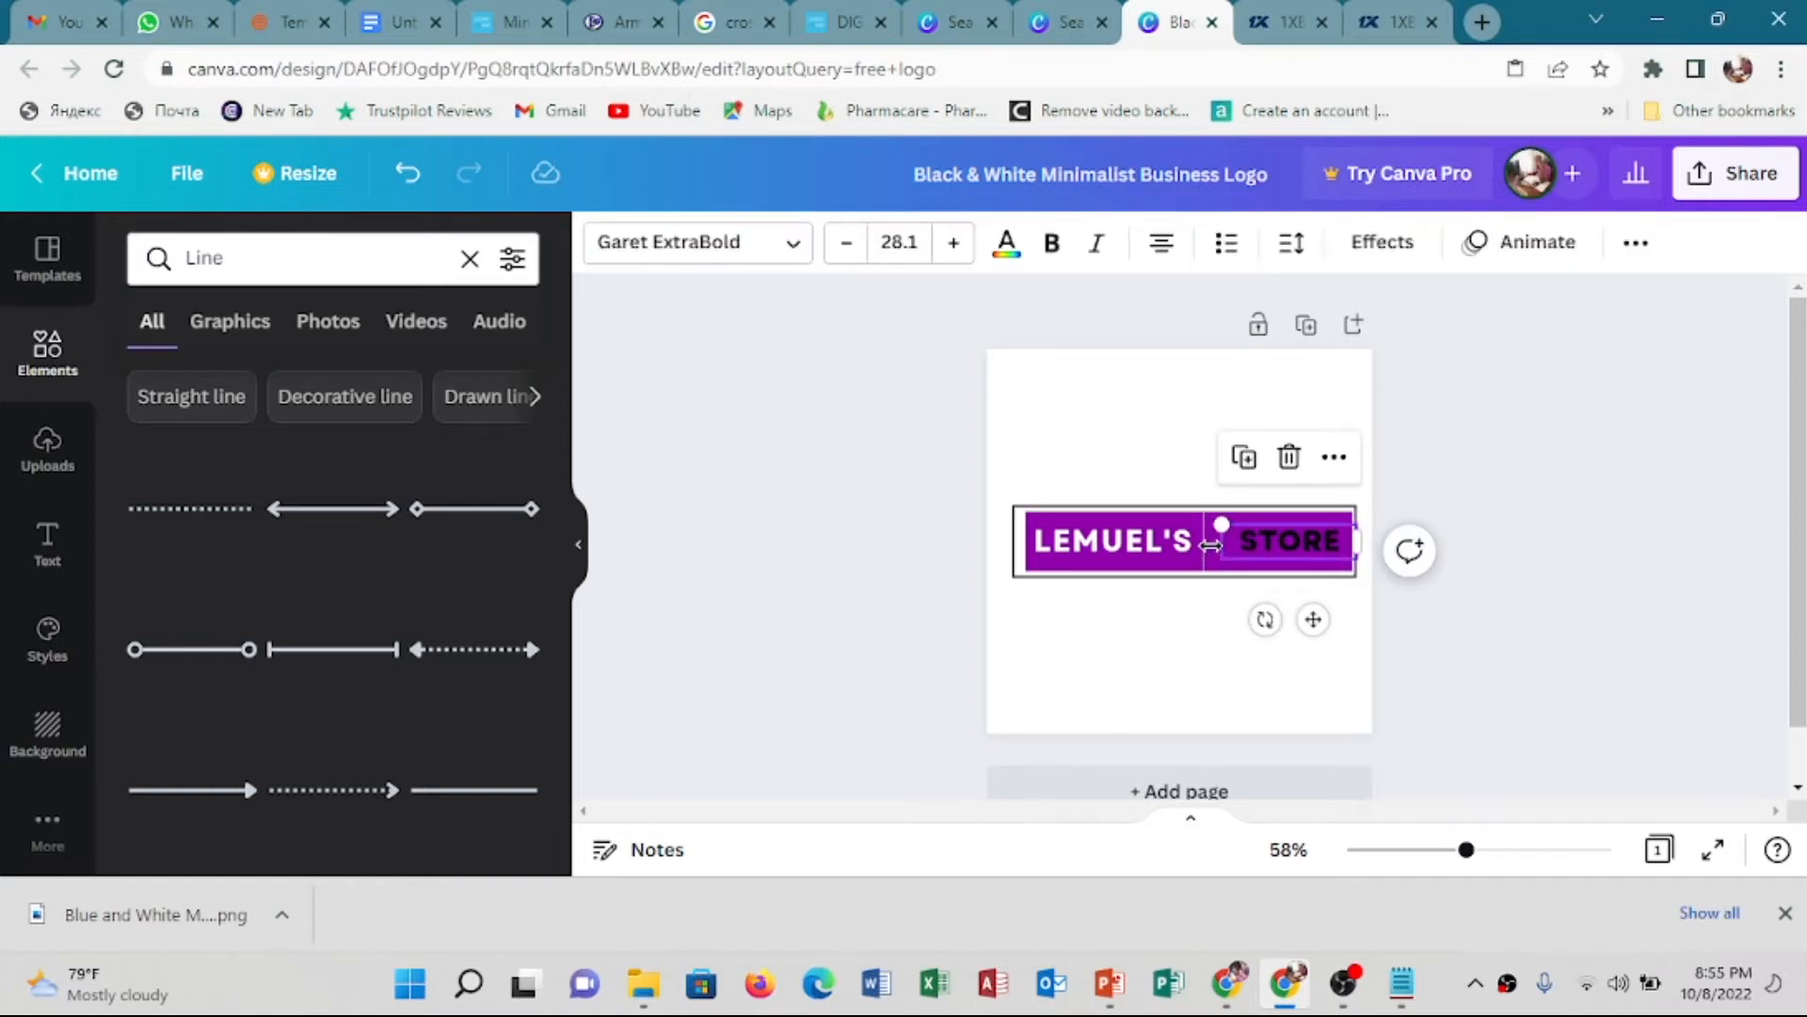
{"action": "left_click_drag", "start_coordinate": [1250, 555], "coordinate": [1215, 506]}
Send the logo's outline frame to the back, behind the purple boxes
{"action": "left_click", "coordinate": [1246, 554]}
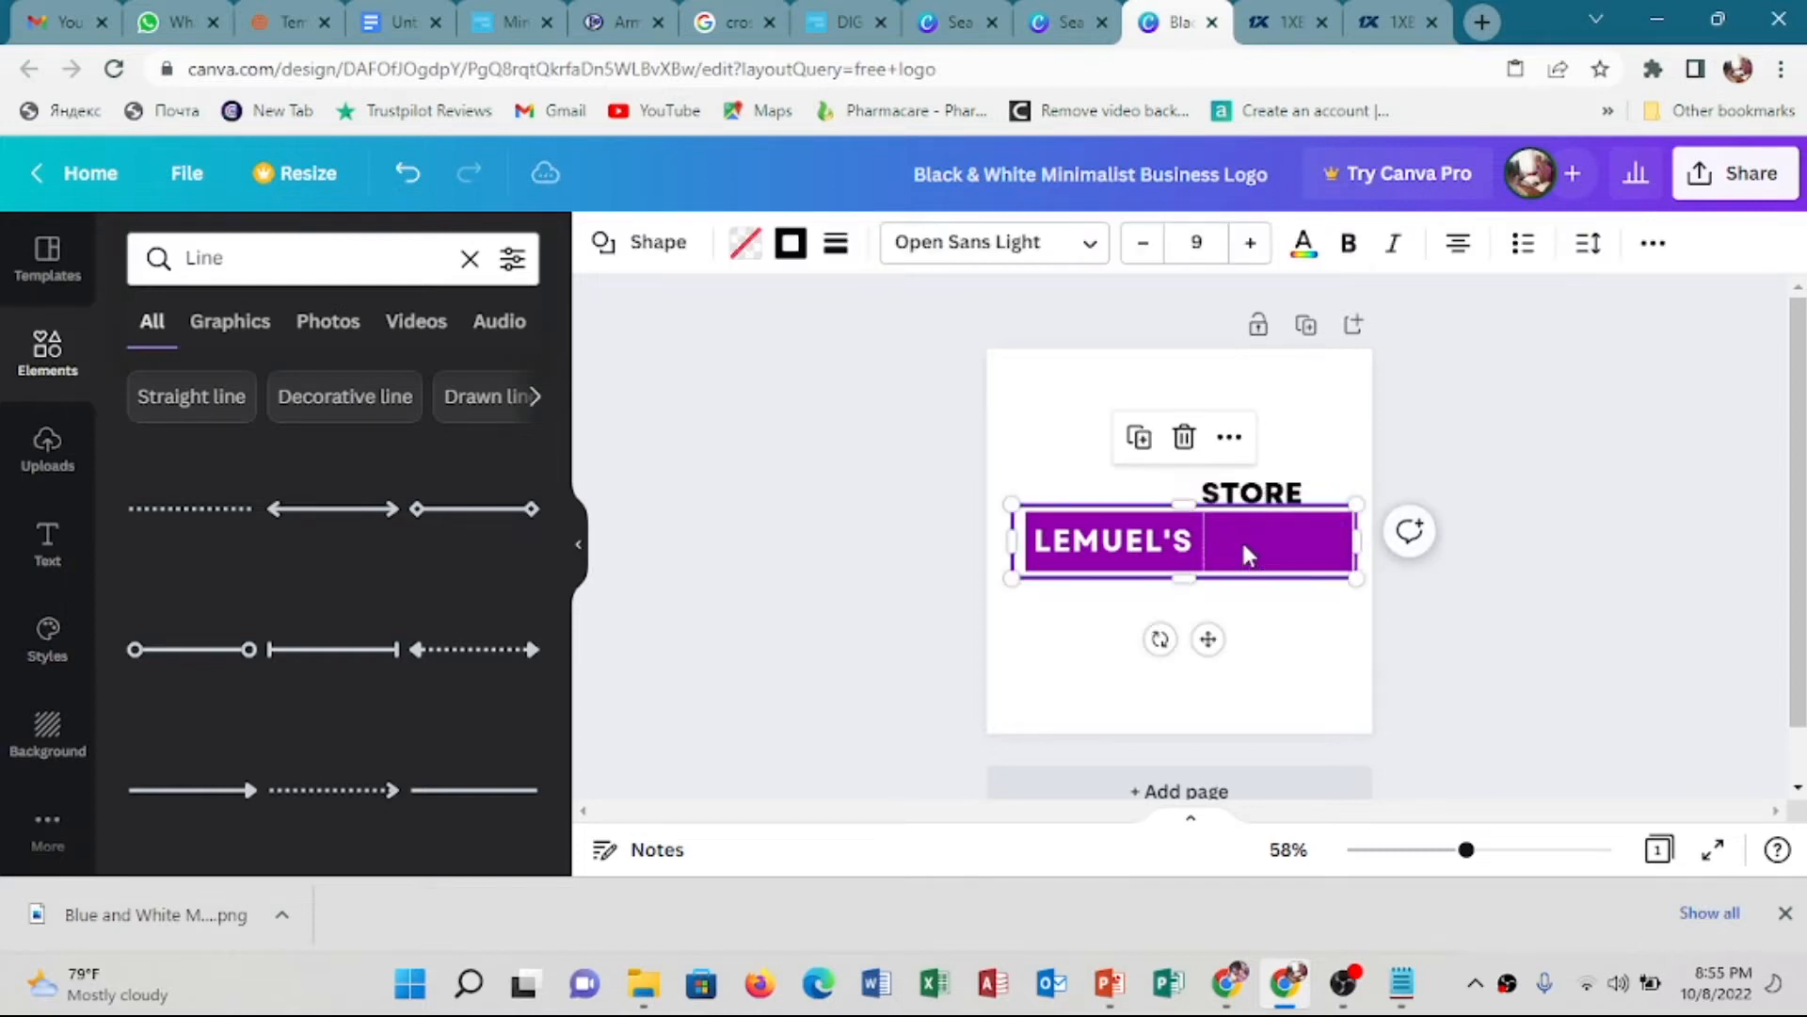
{"action": "left_click", "coordinate": [1295, 545]}
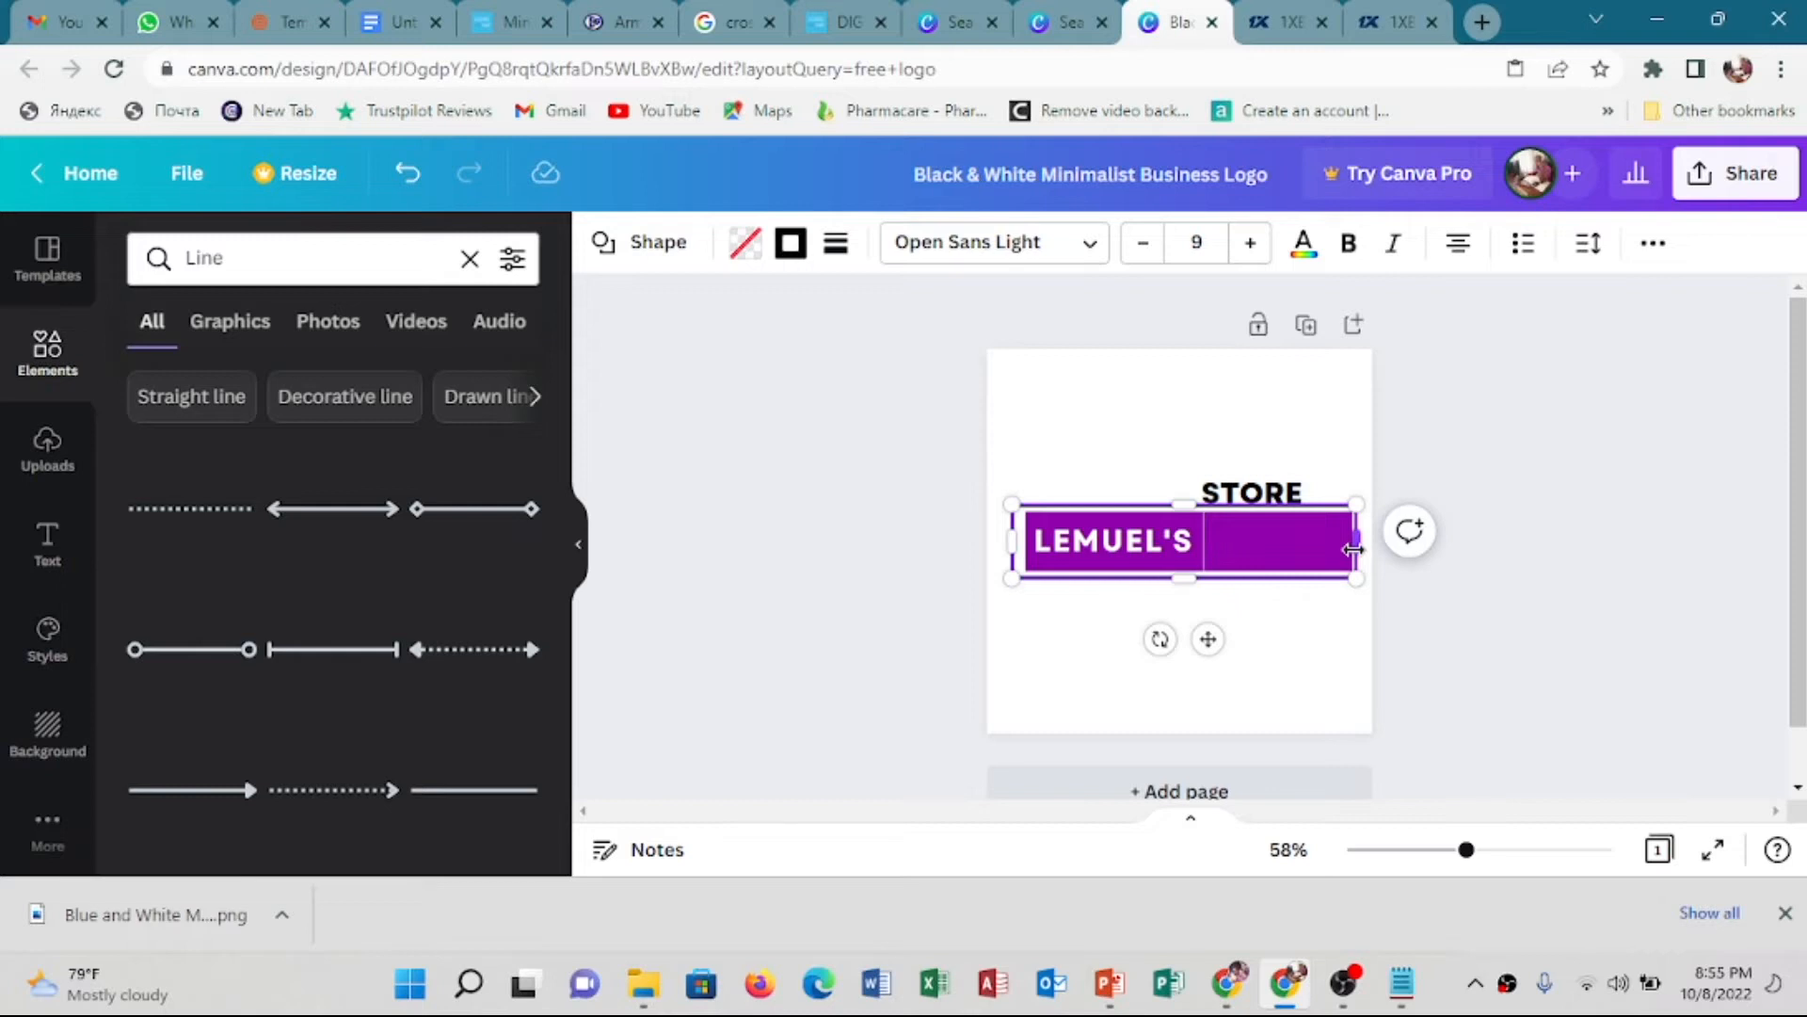
{"action": "right_click", "coordinate": [1353, 550]}
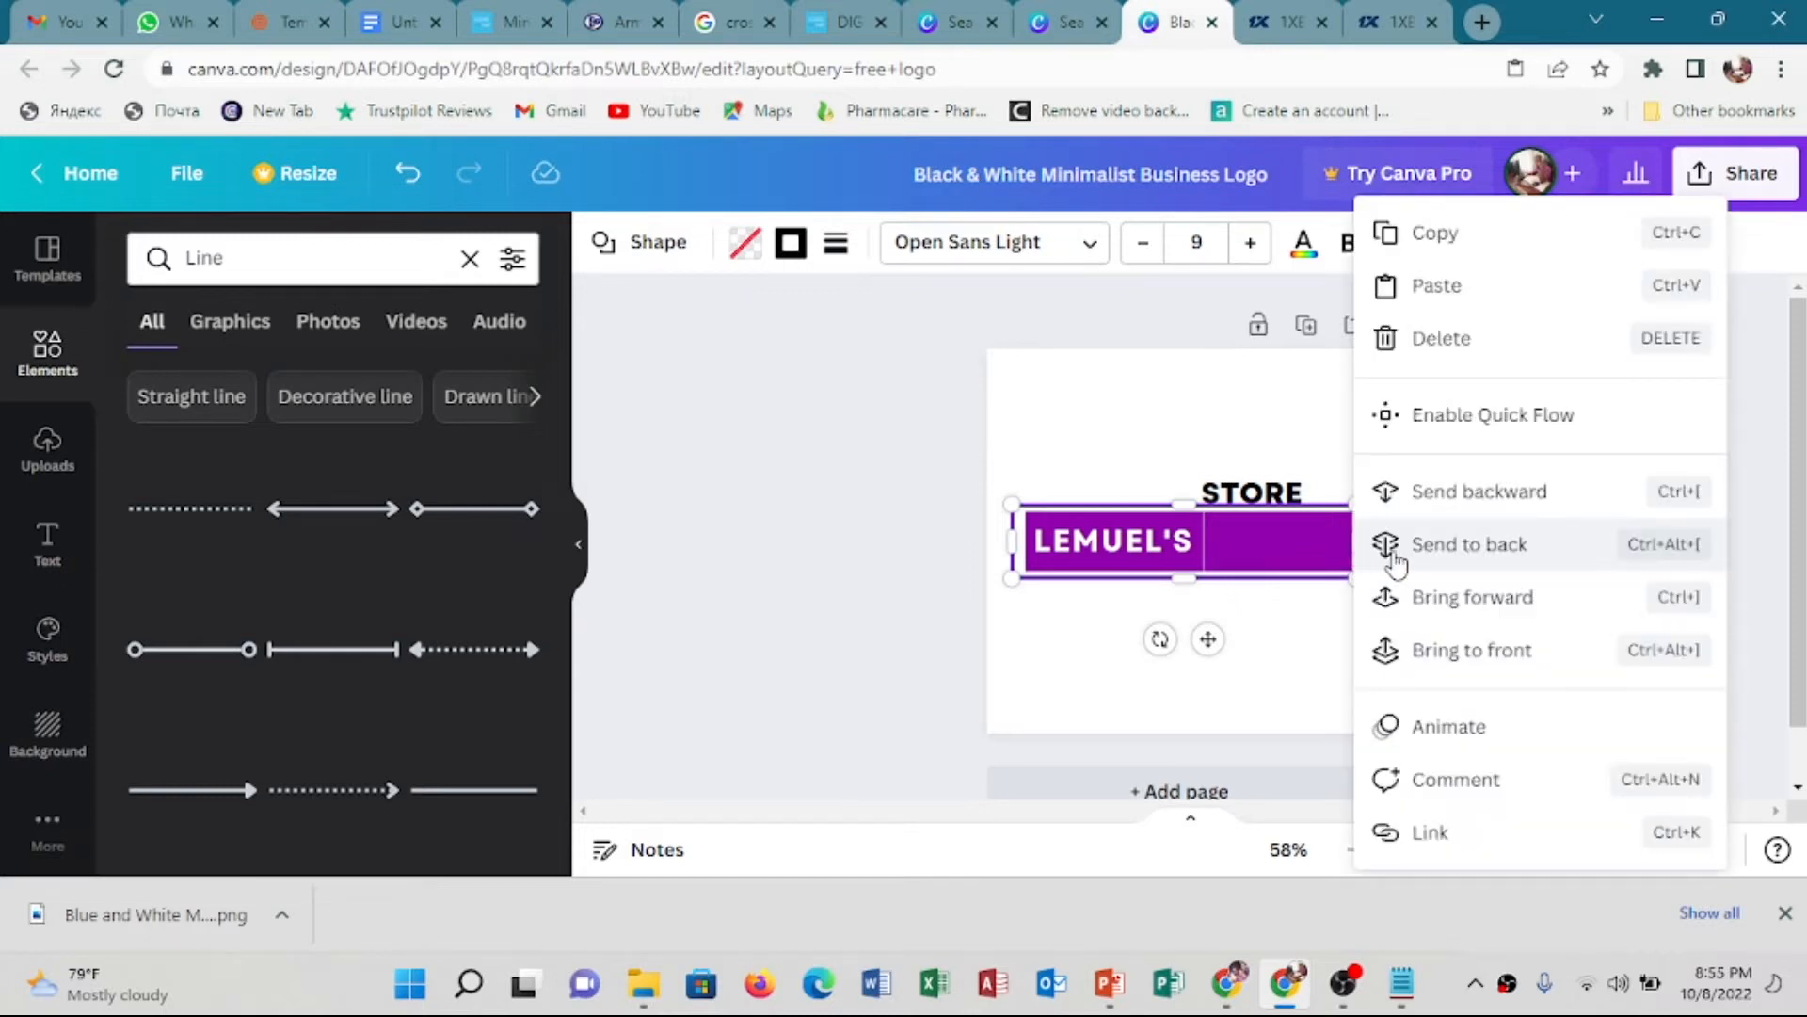
{"action": "left_click", "coordinate": [1489, 562]}
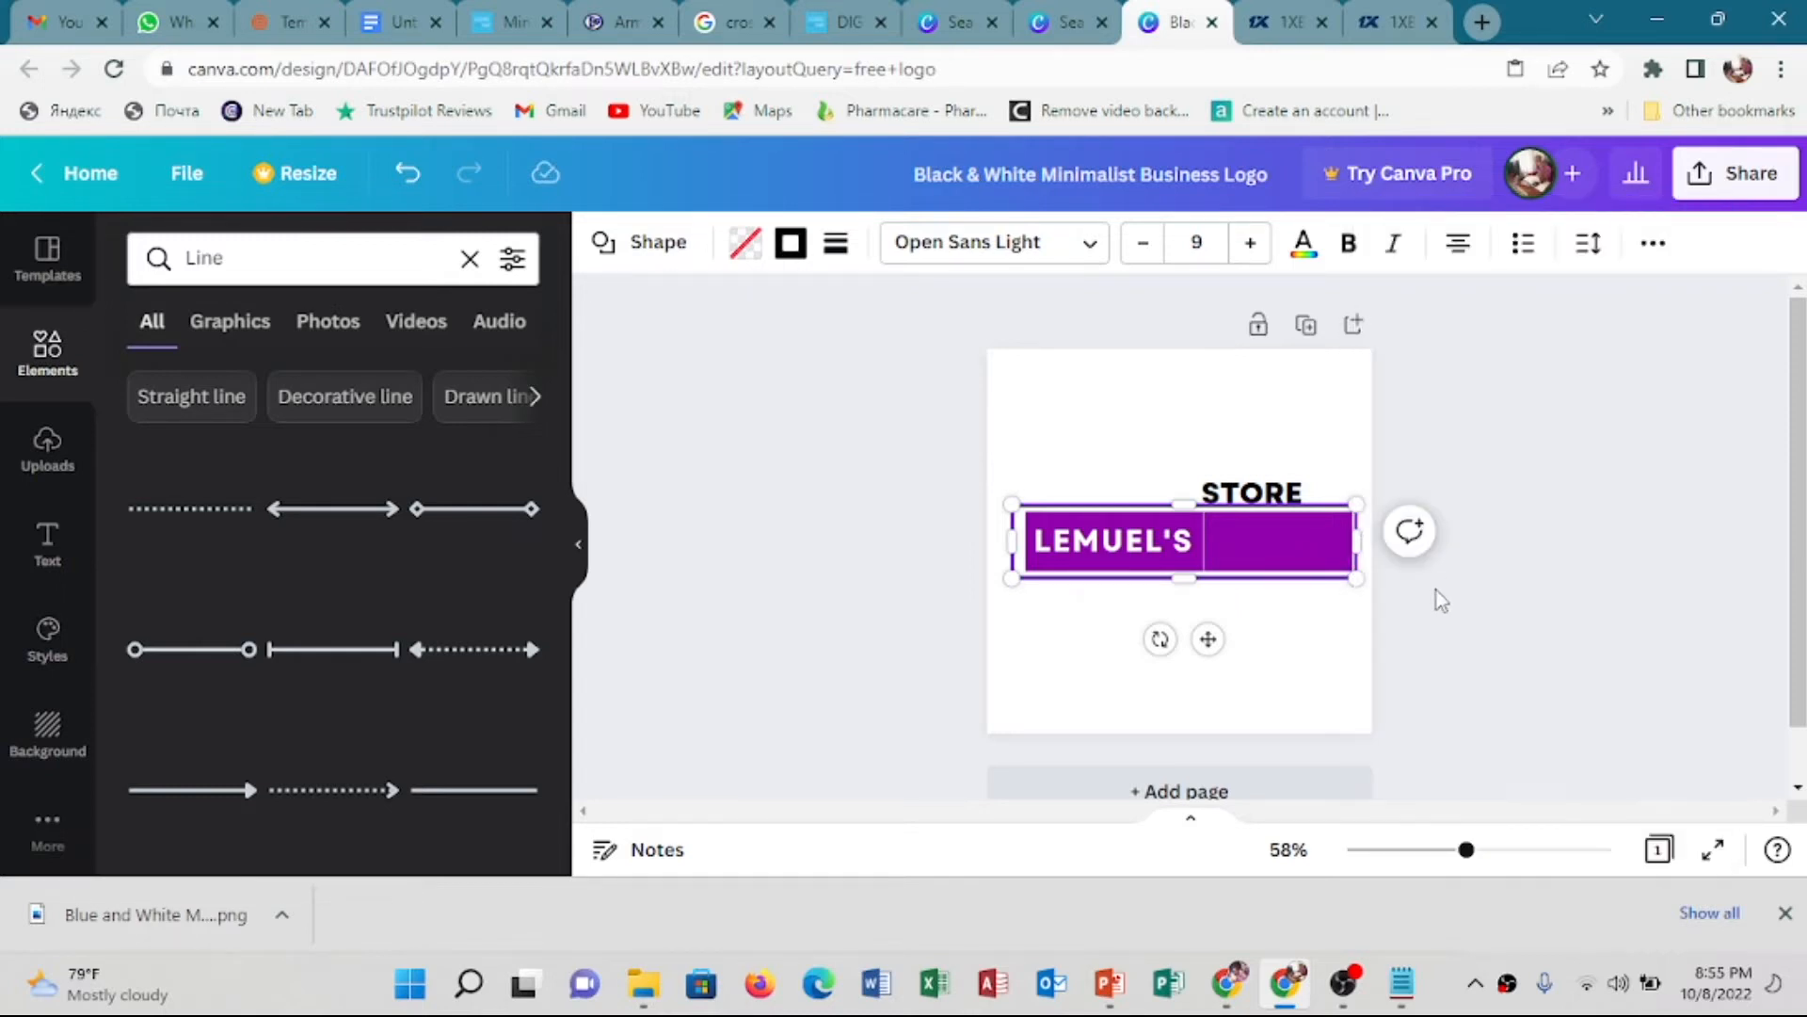
{"action": "left_click", "coordinate": [1309, 659]}
Recolor the second purple box, beside the name box, to a bright orange using a custom color
{"action": "left_click", "coordinate": [1276, 544]}
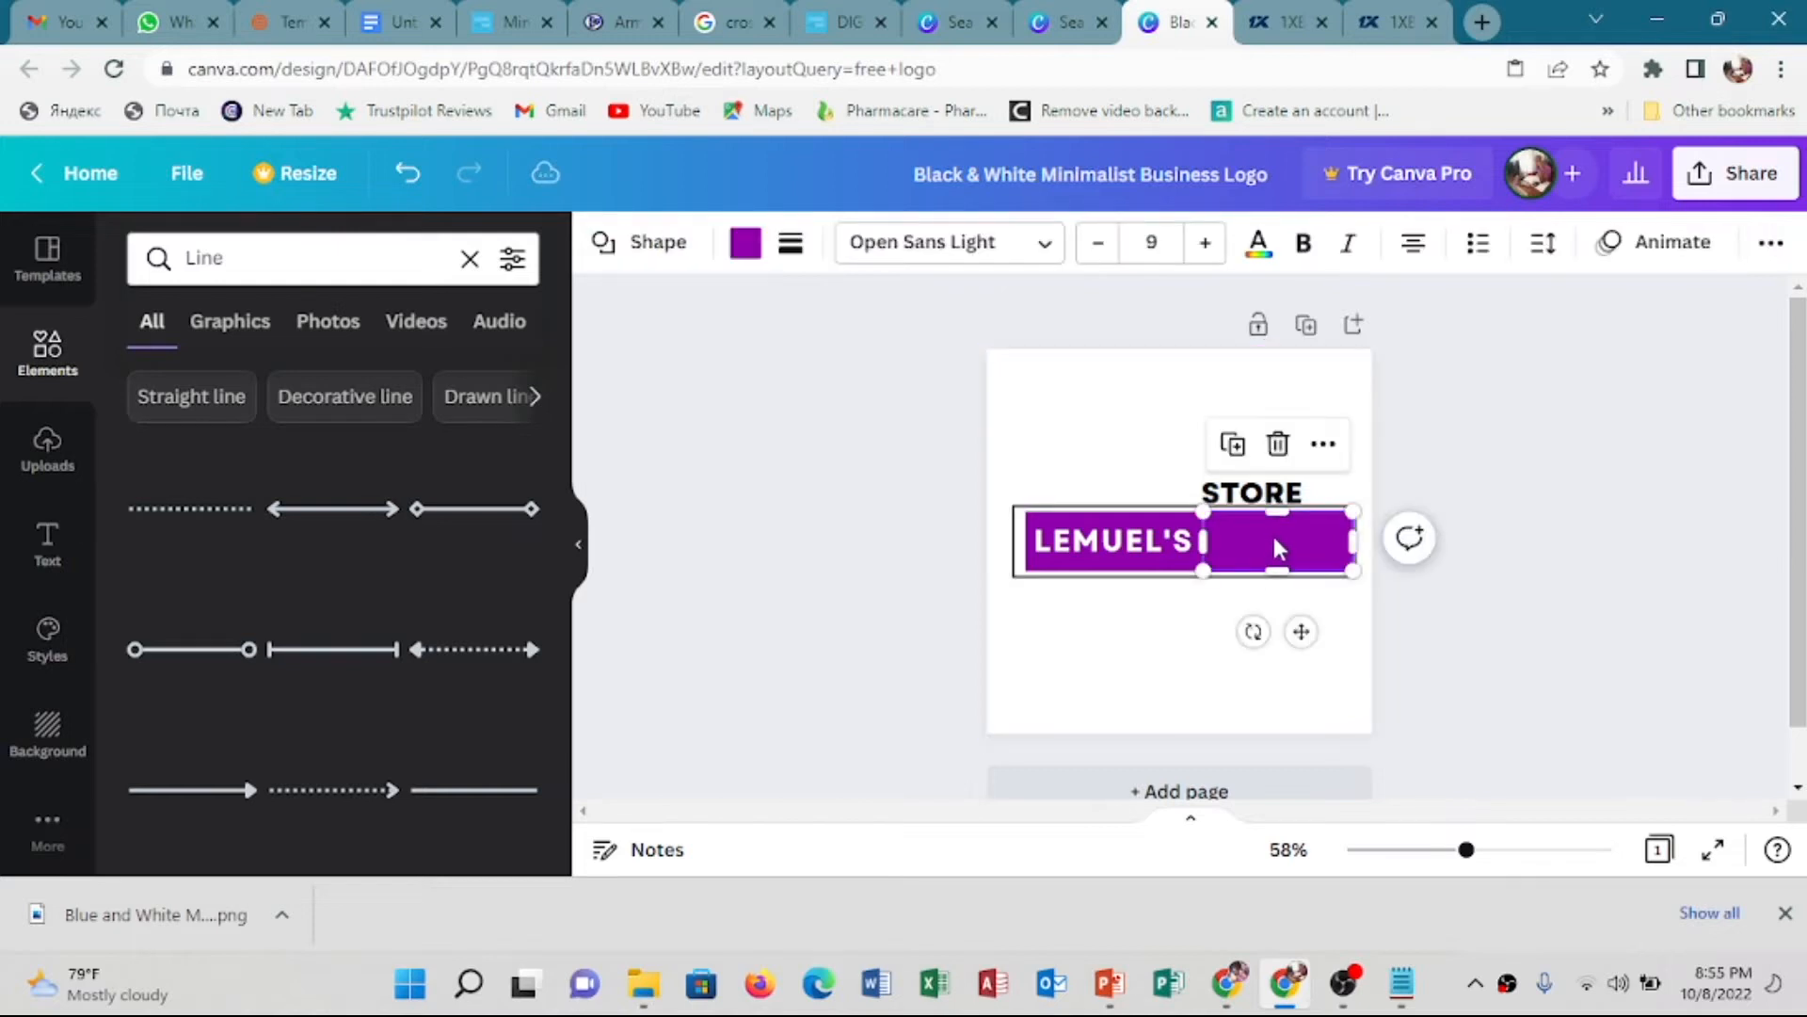
{"action": "left_click", "coordinate": [746, 247]}
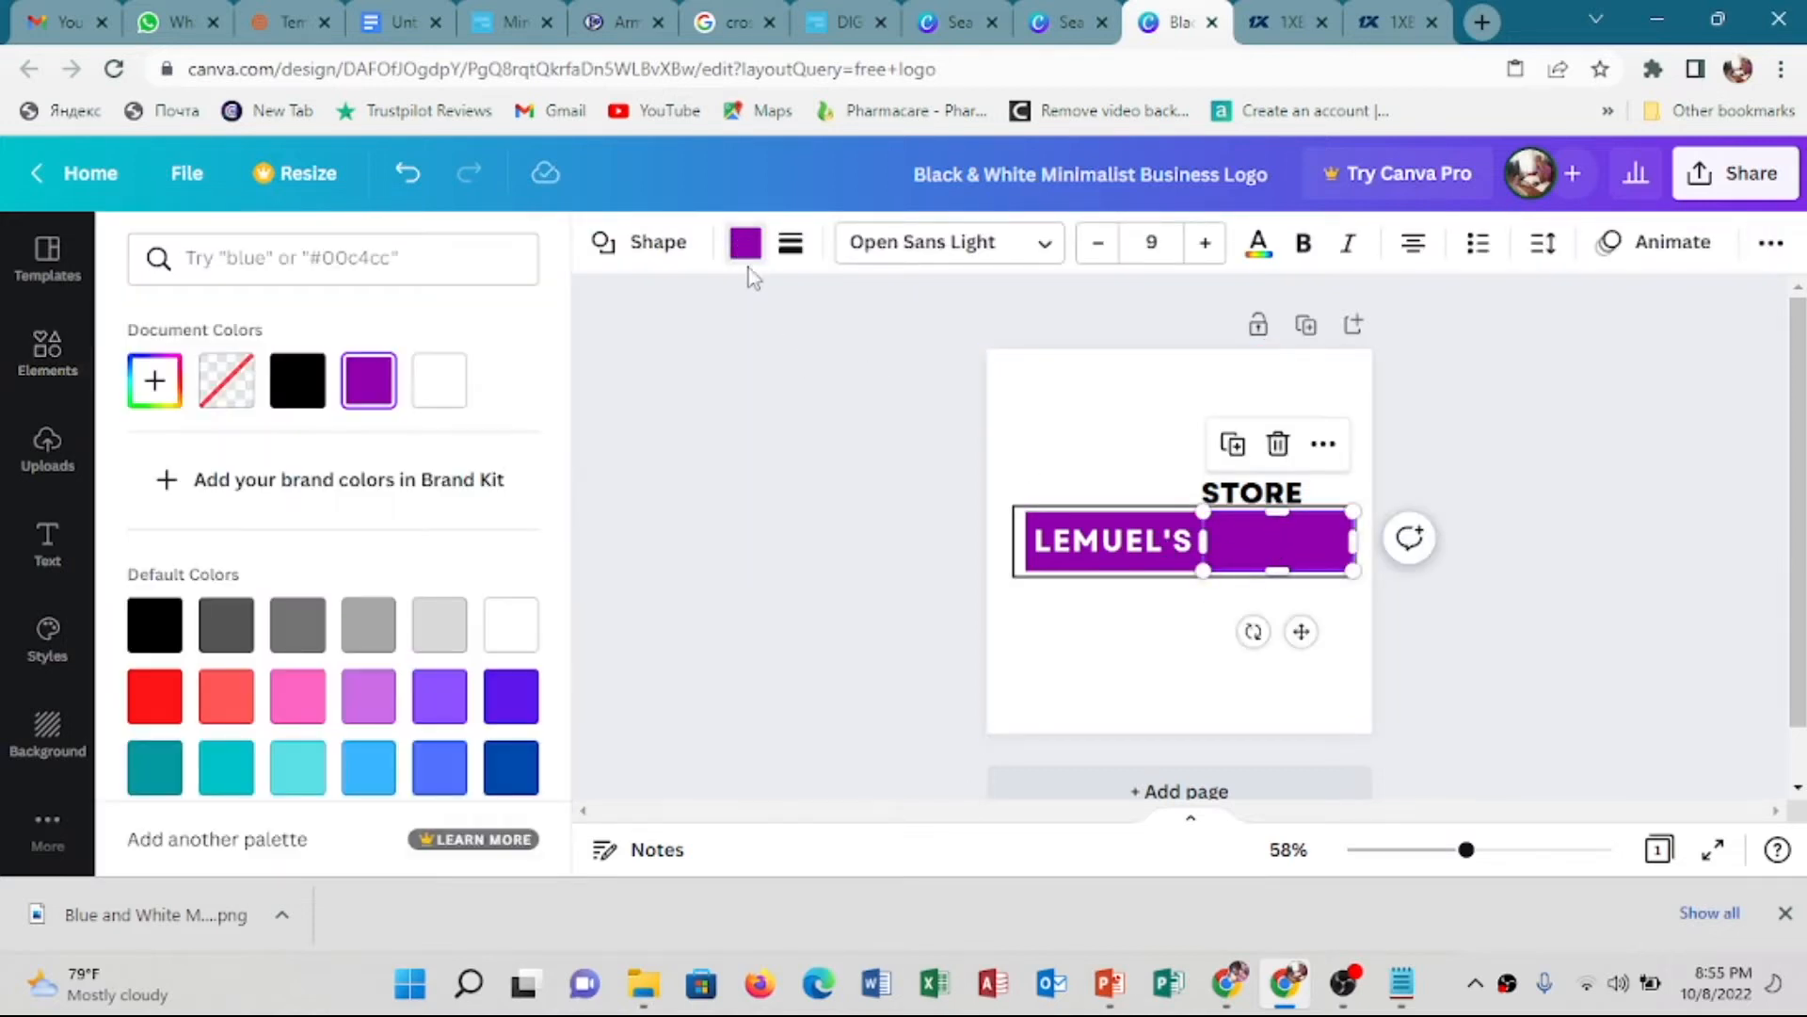
{"action": "left_click", "coordinate": [154, 380]}
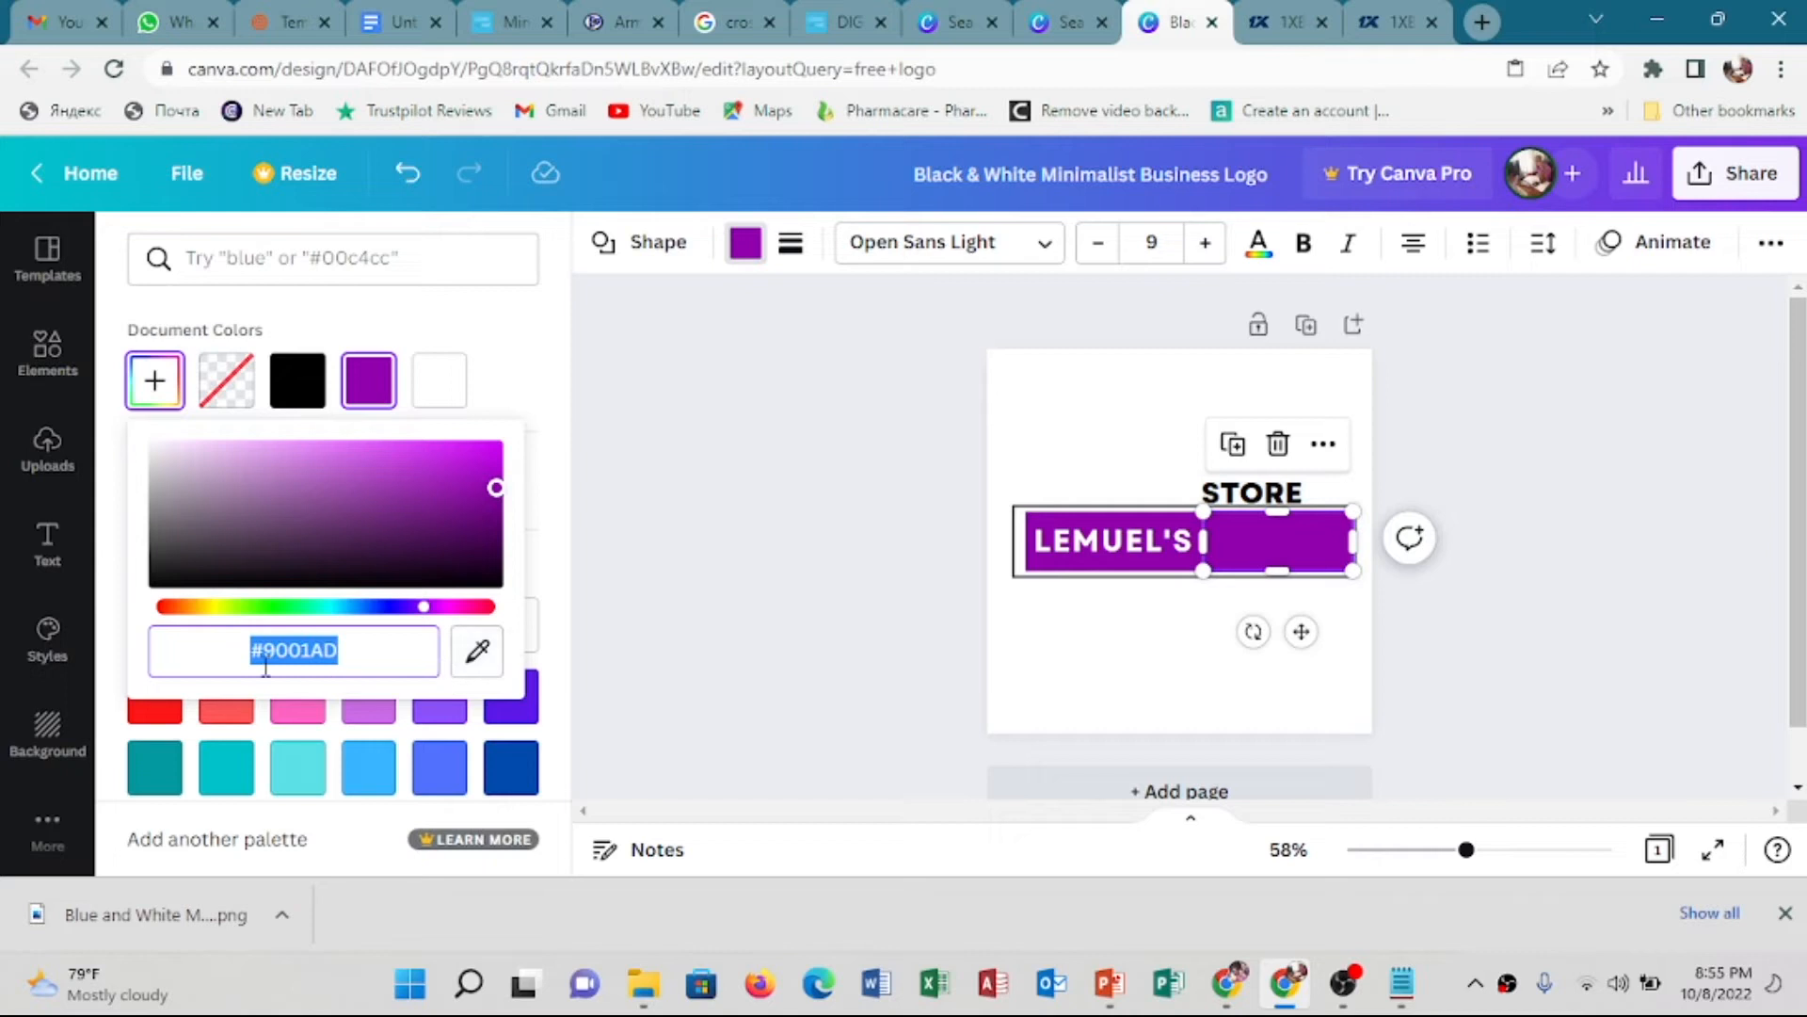
{"action": "mouse_move", "coordinate": [201, 608]}
{"action": "left_mouse_down"}
{"action": "mouse_move", "coordinate": [173, 609]}
{"action": "mouse_move", "coordinate": [216, 621]}
{"action": "mouse_move", "coordinate": [200, 612]}
{"action": "left_mouse_up"}
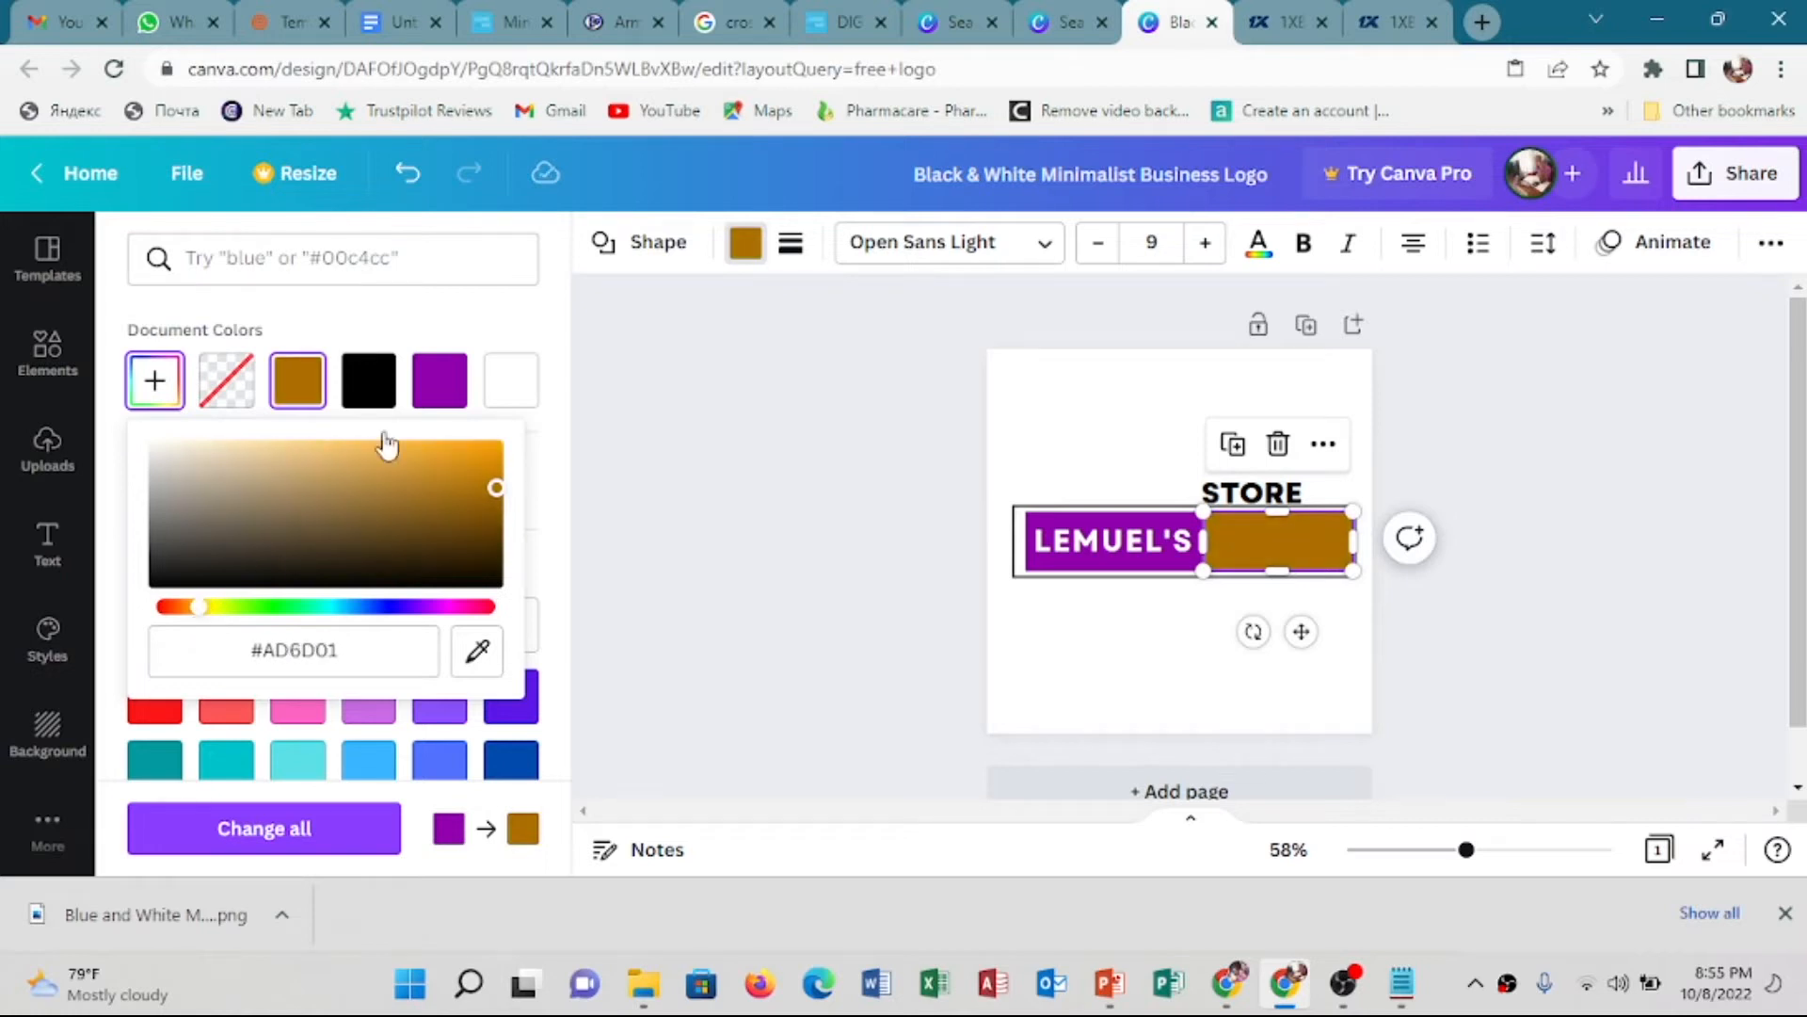
{"action": "left_click_drag", "start_coordinate": [496, 487], "coordinate": [496, 447]}
{"action": "left_click", "coordinate": [749, 603]}
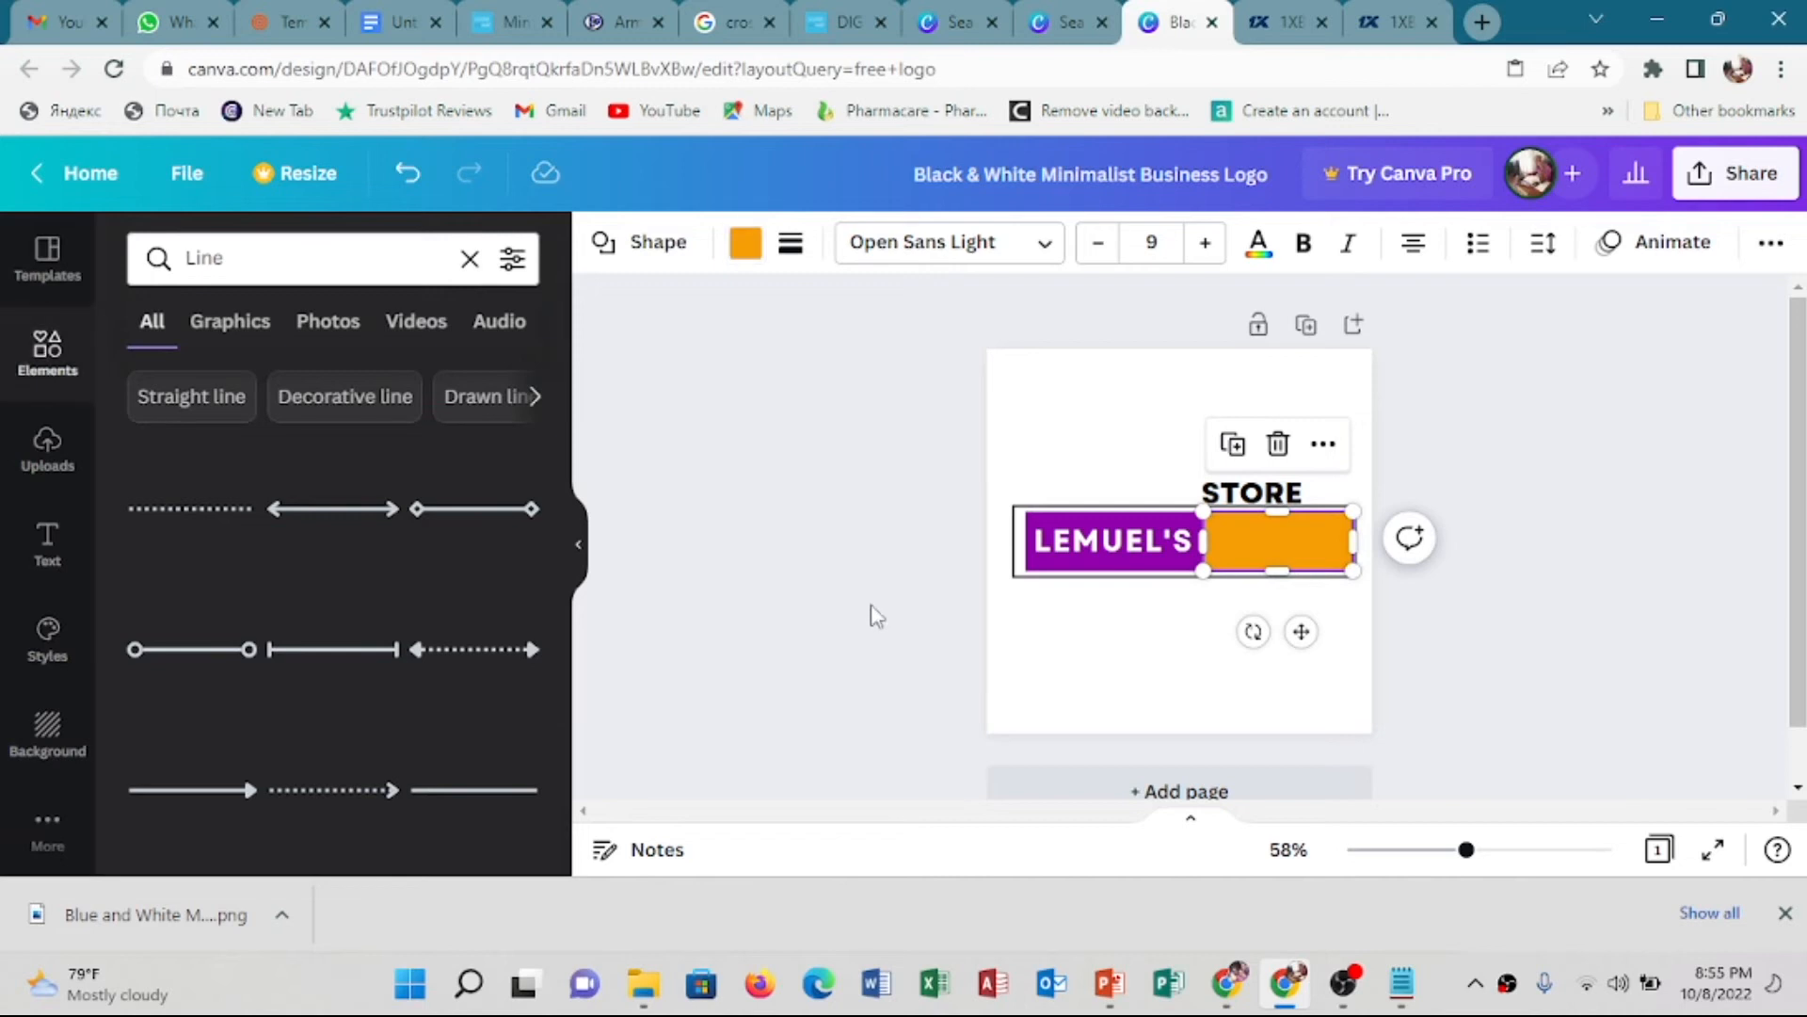
Move the "STORE" text down onto the orange box beside the name box
{"action": "left_click", "coordinate": [1126, 674]}
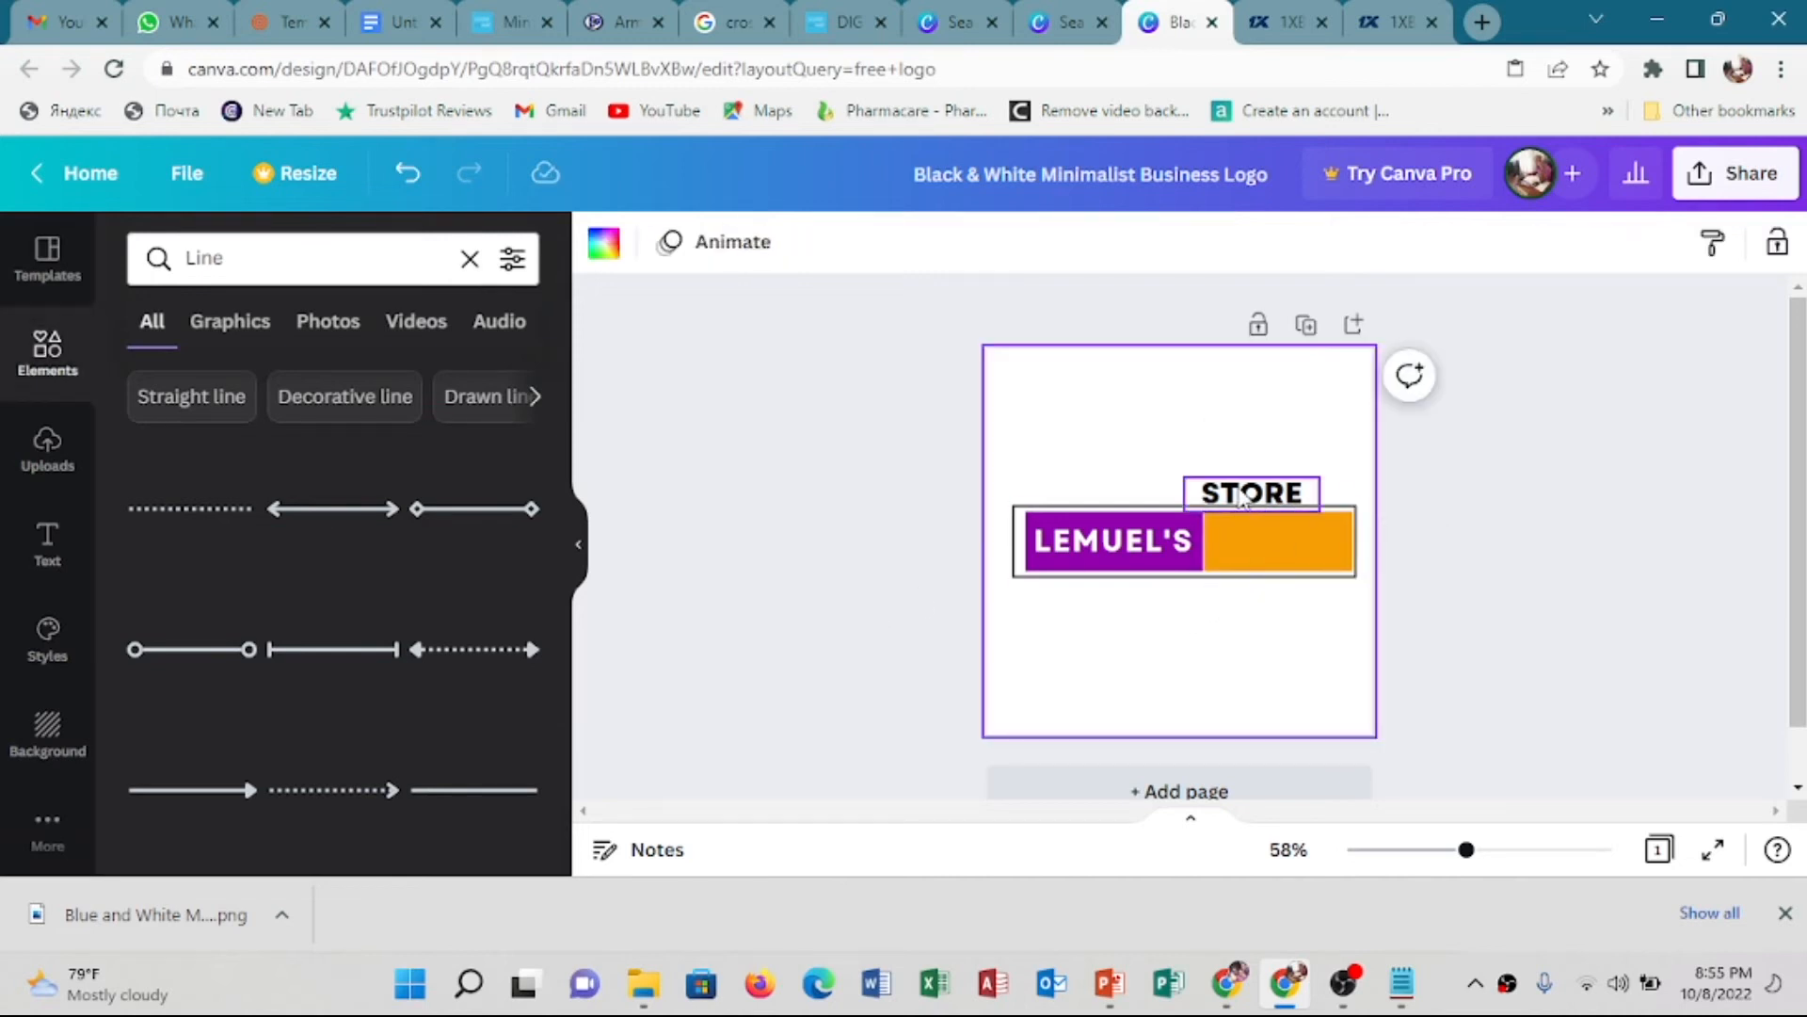
{"action": "left_click", "coordinate": [1247, 497]}
{"action": "left_click_drag", "start_coordinate": [1246, 499], "coordinate": [1264, 540]}
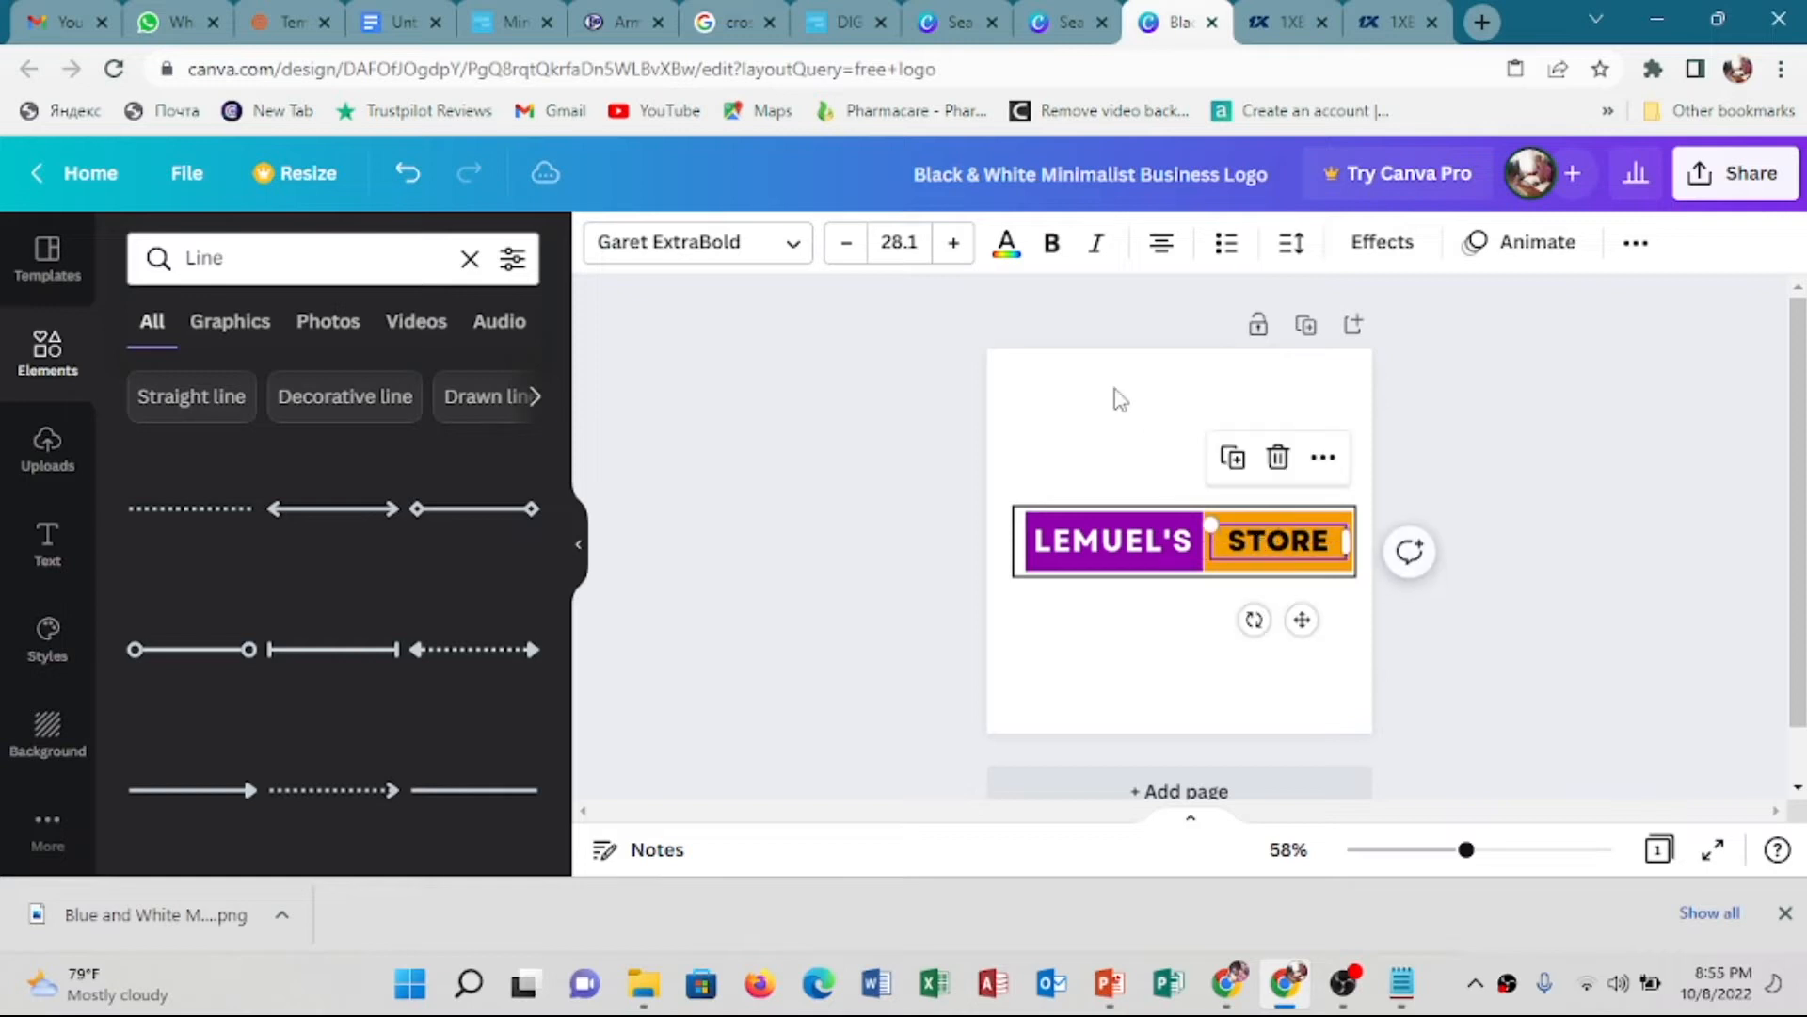
Try white and purple from the document colors on the "STORE" text
{"action": "left_click", "coordinate": [1006, 243]}
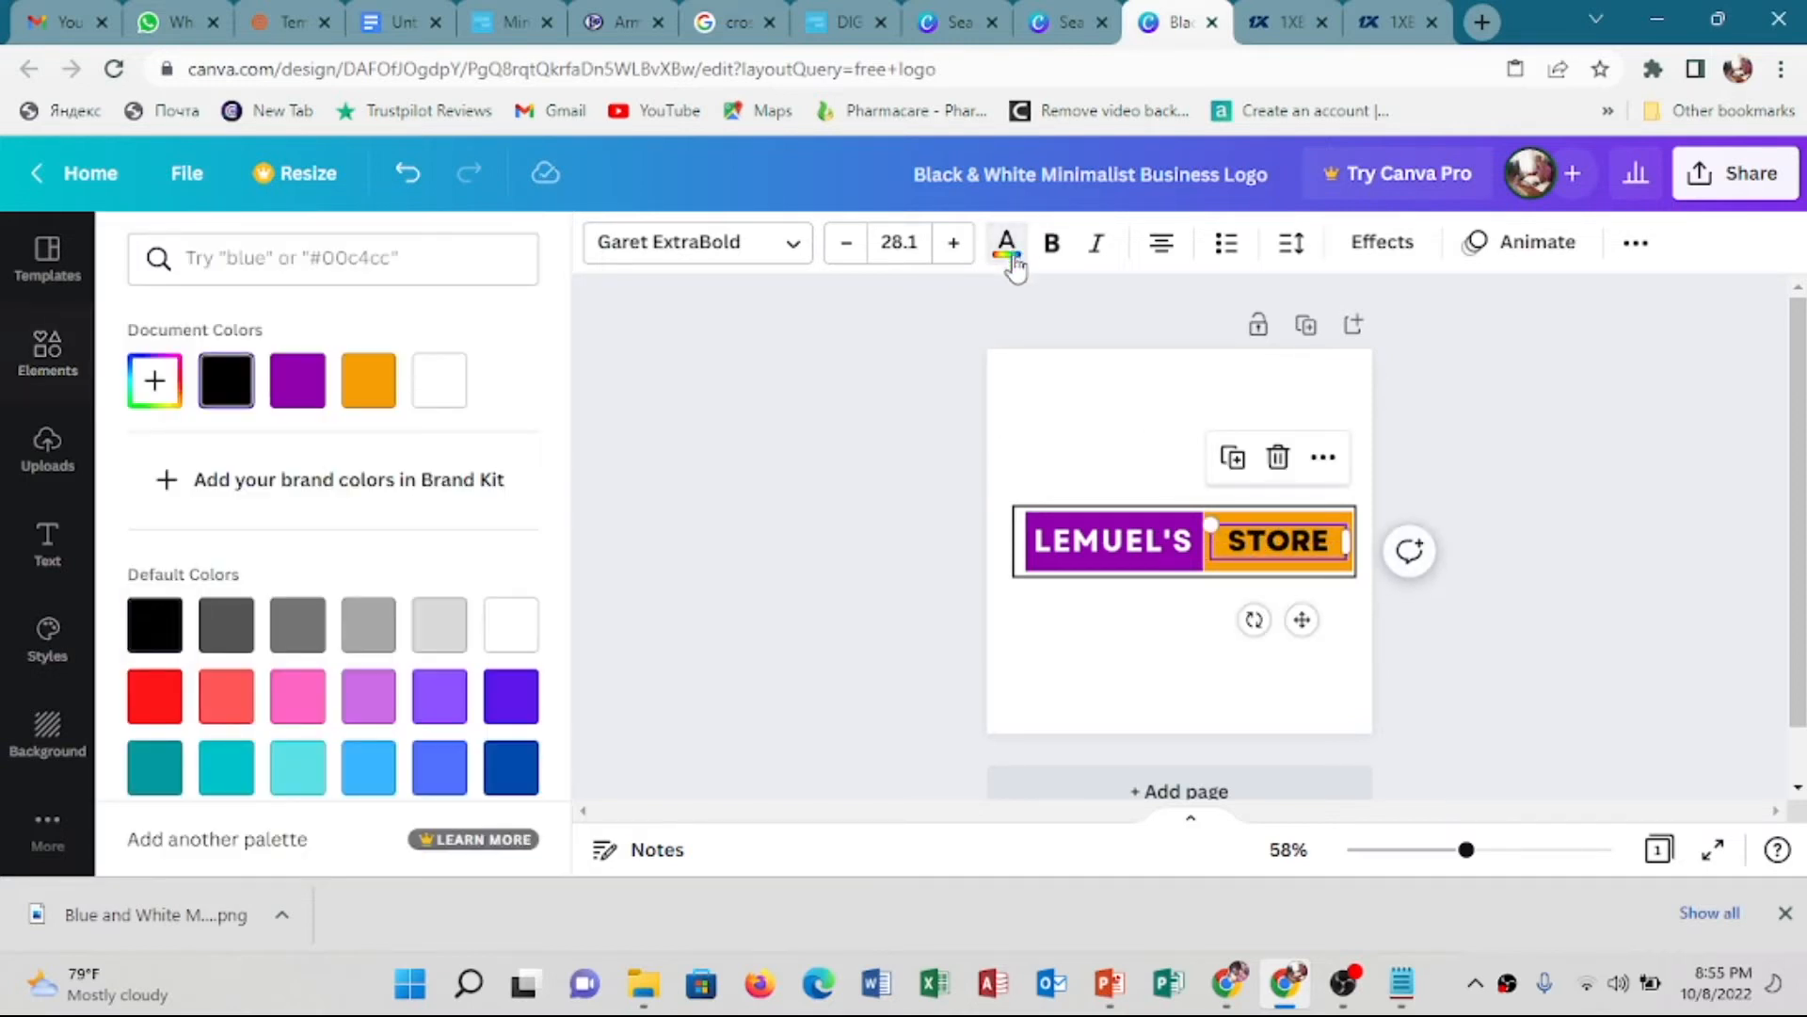
{"action": "left_click", "coordinate": [437, 386]}
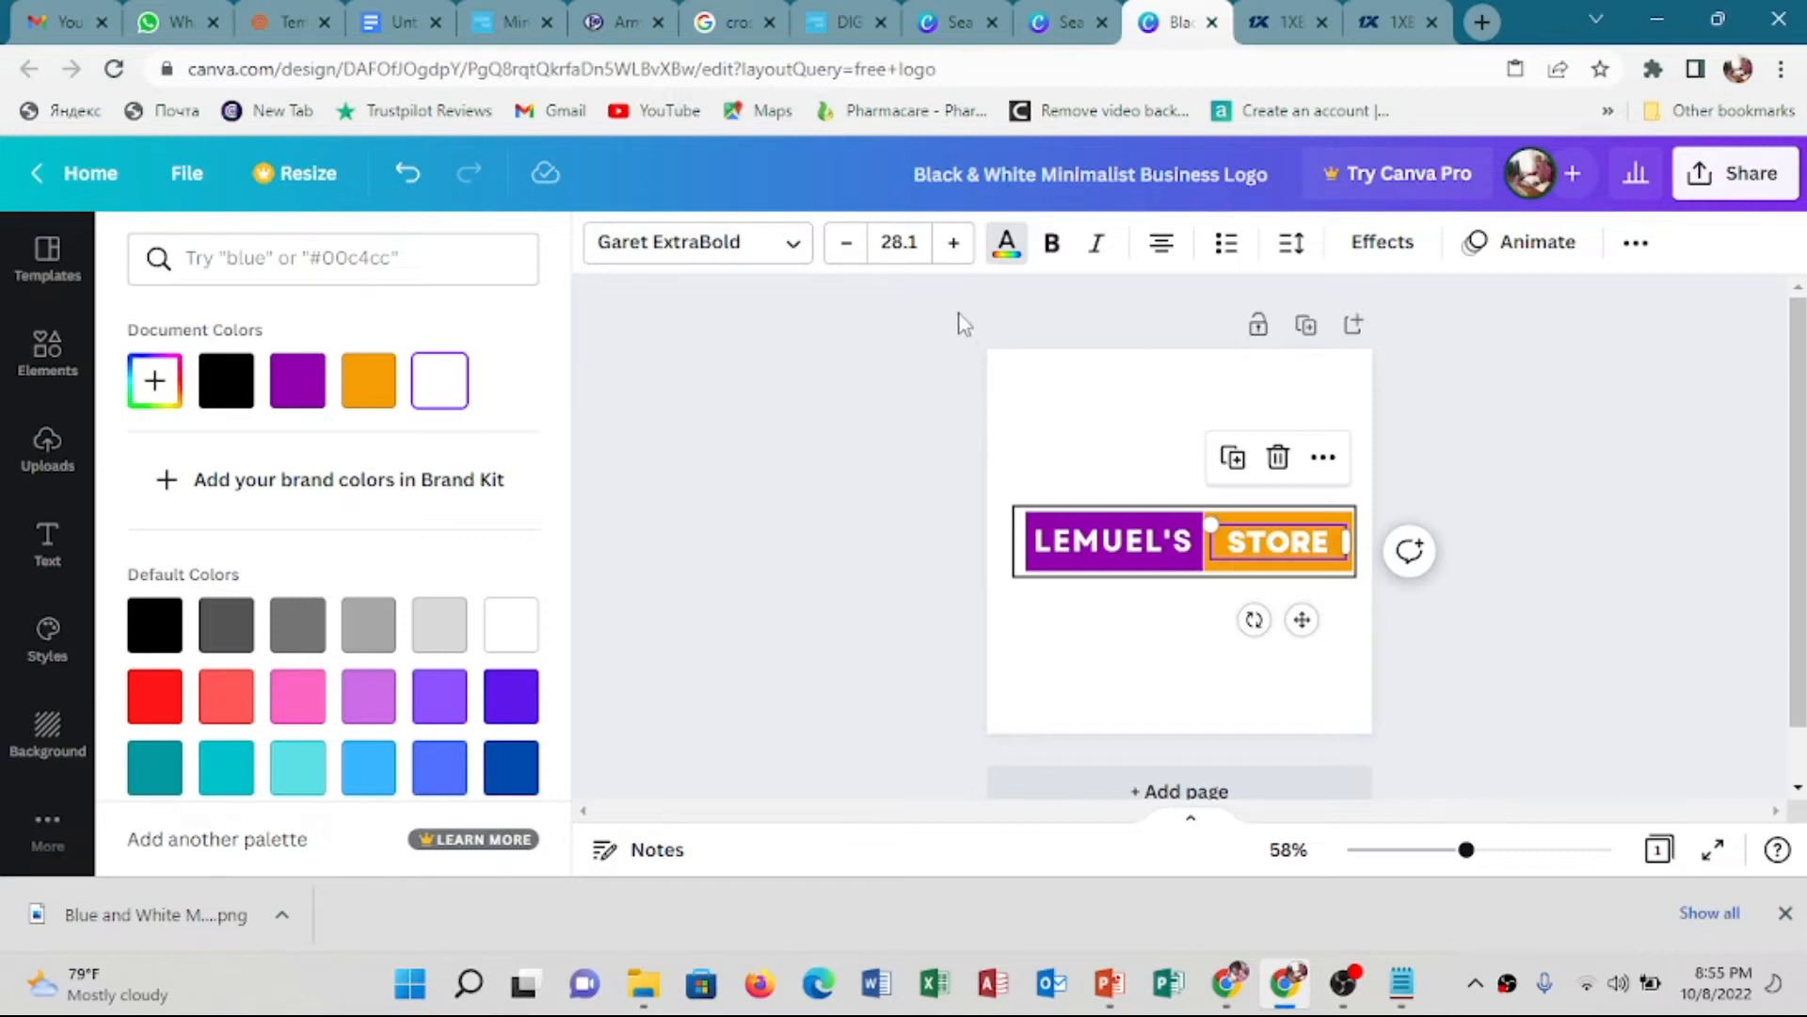
{"action": "left_click", "coordinate": [306, 400]}
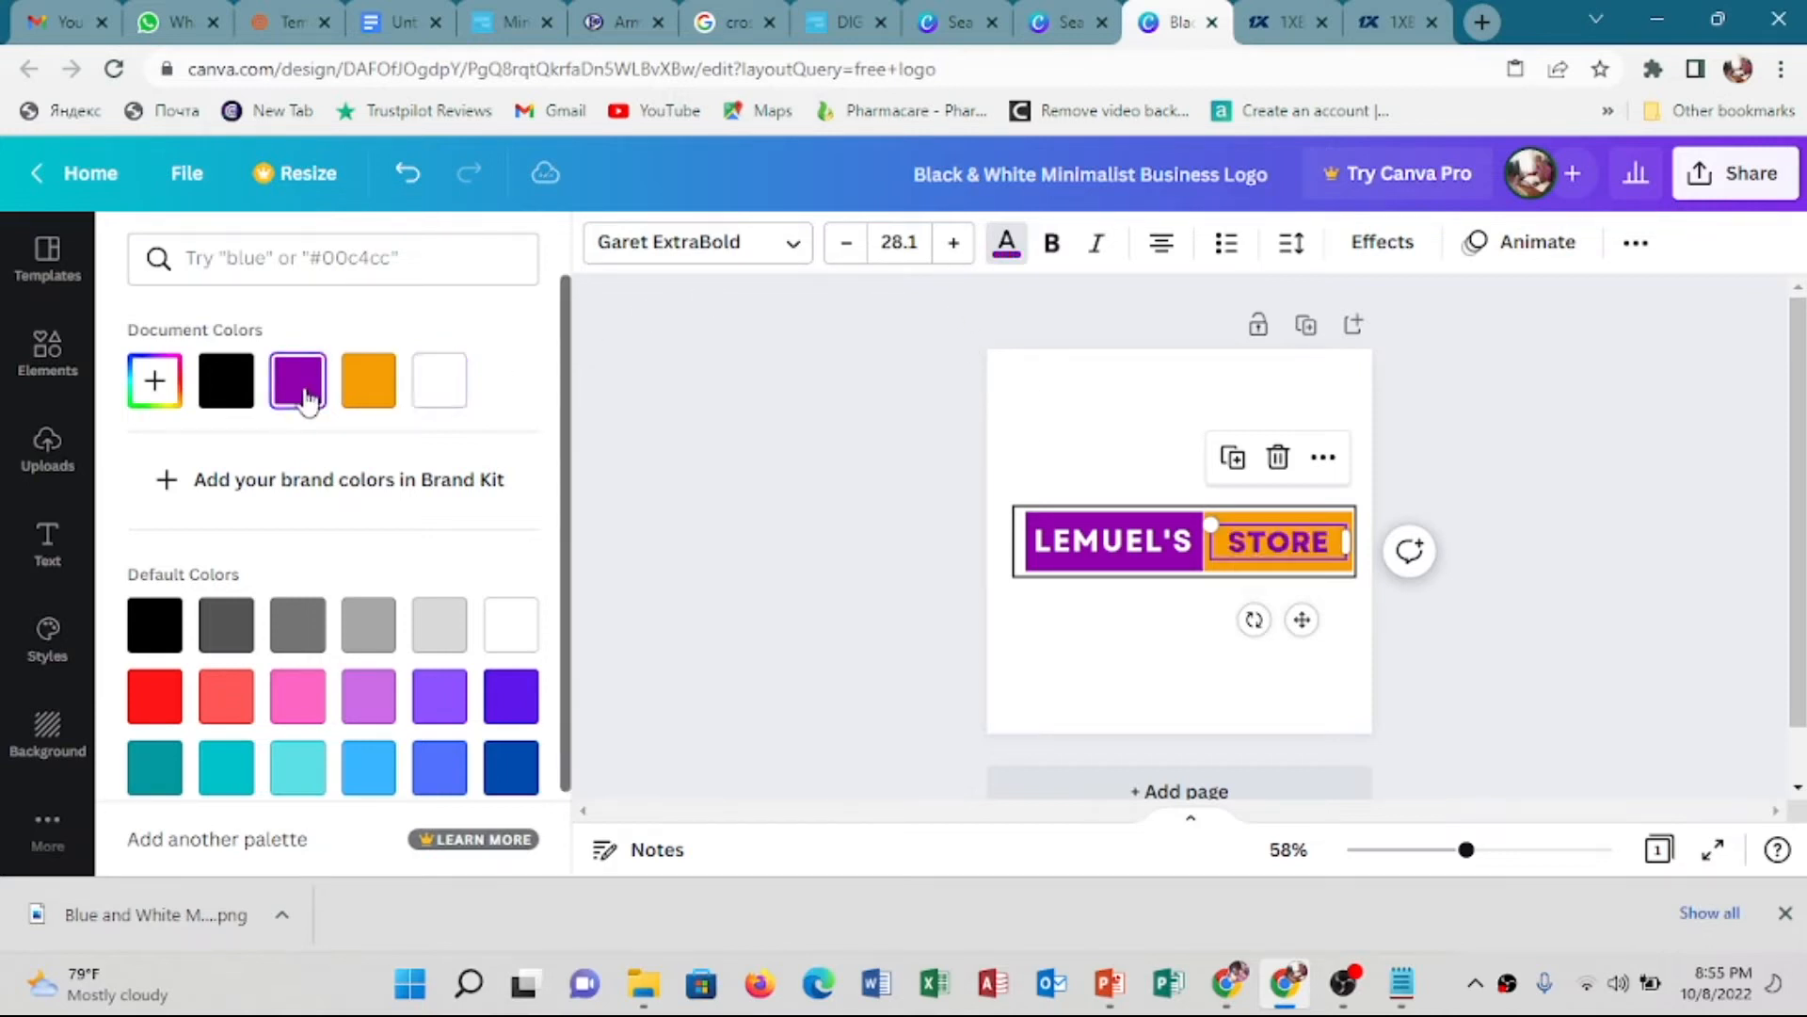
{"action": "left_click", "coordinate": [1026, 706]}
{"action": "left_click", "coordinate": [1117, 414]}
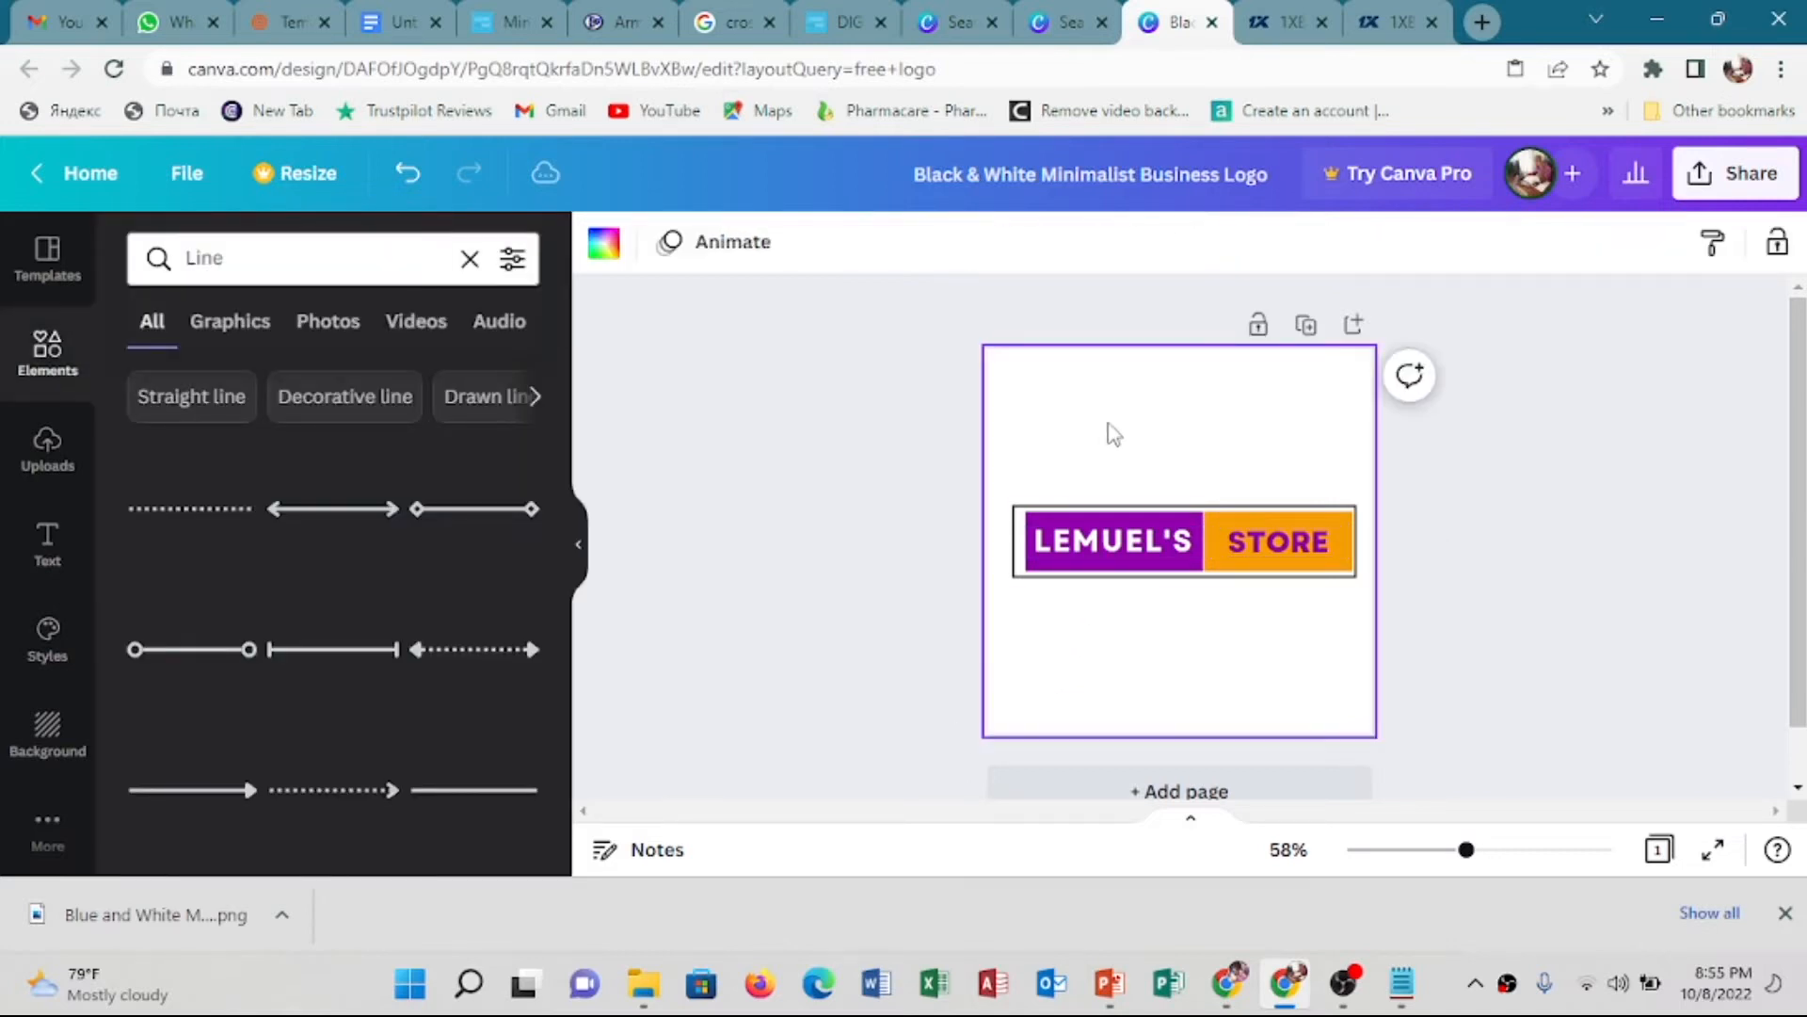
Recolor the "STORE" text to white so it matches the name text
{"action": "left_click", "coordinate": [1280, 551]}
{"action": "left_click", "coordinate": [1005, 246]}
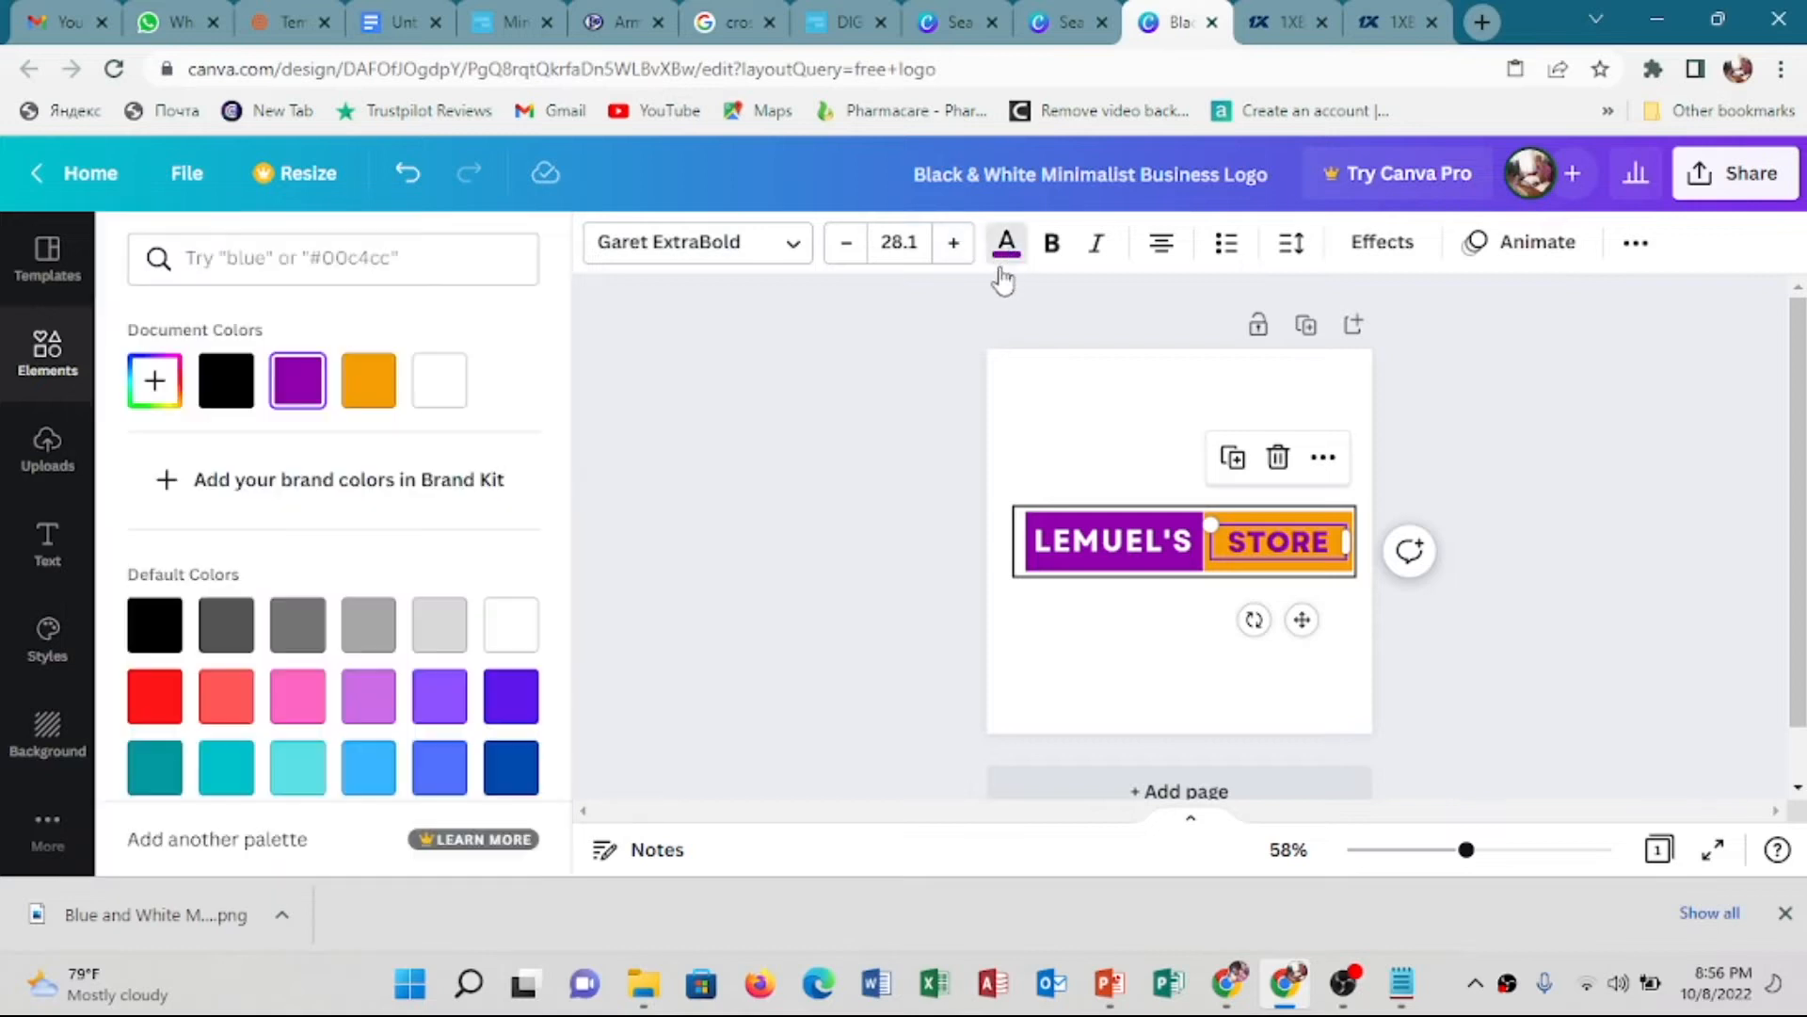
{"action": "left_click", "coordinate": [440, 386]}
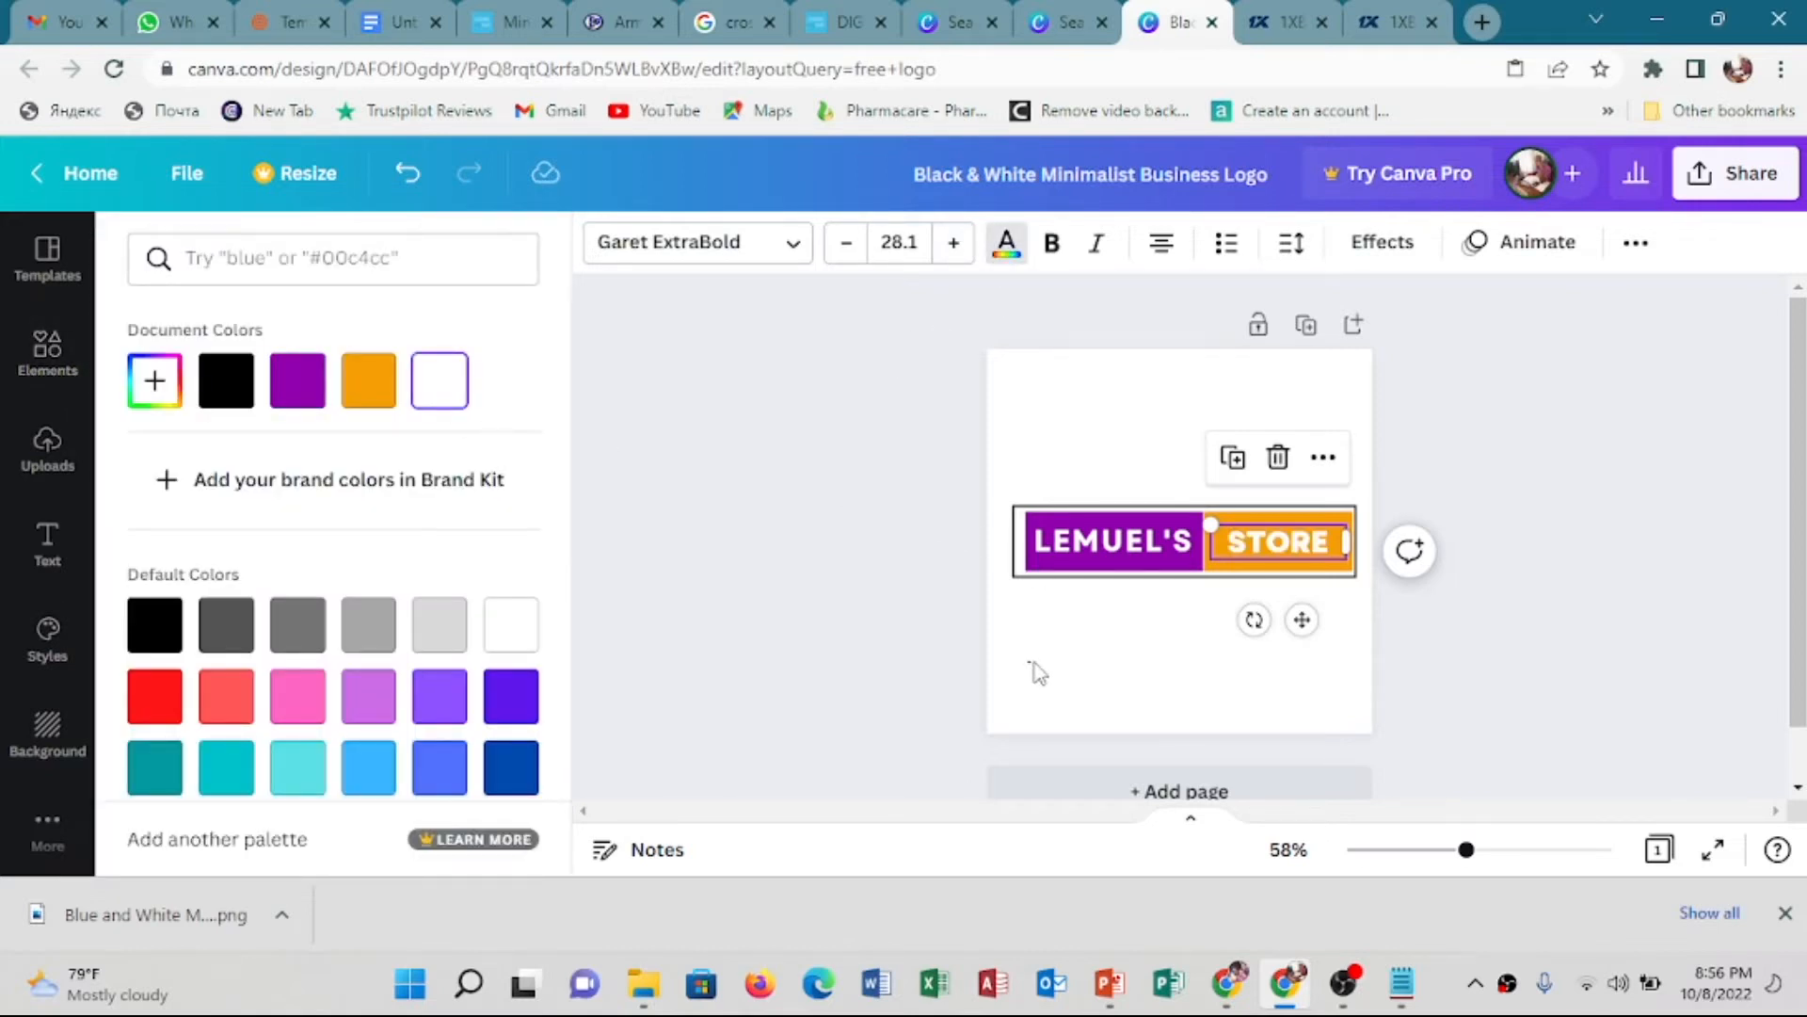
{"action": "left_click", "coordinate": [1219, 625]}
{"action": "left_click", "coordinate": [1453, 424]}
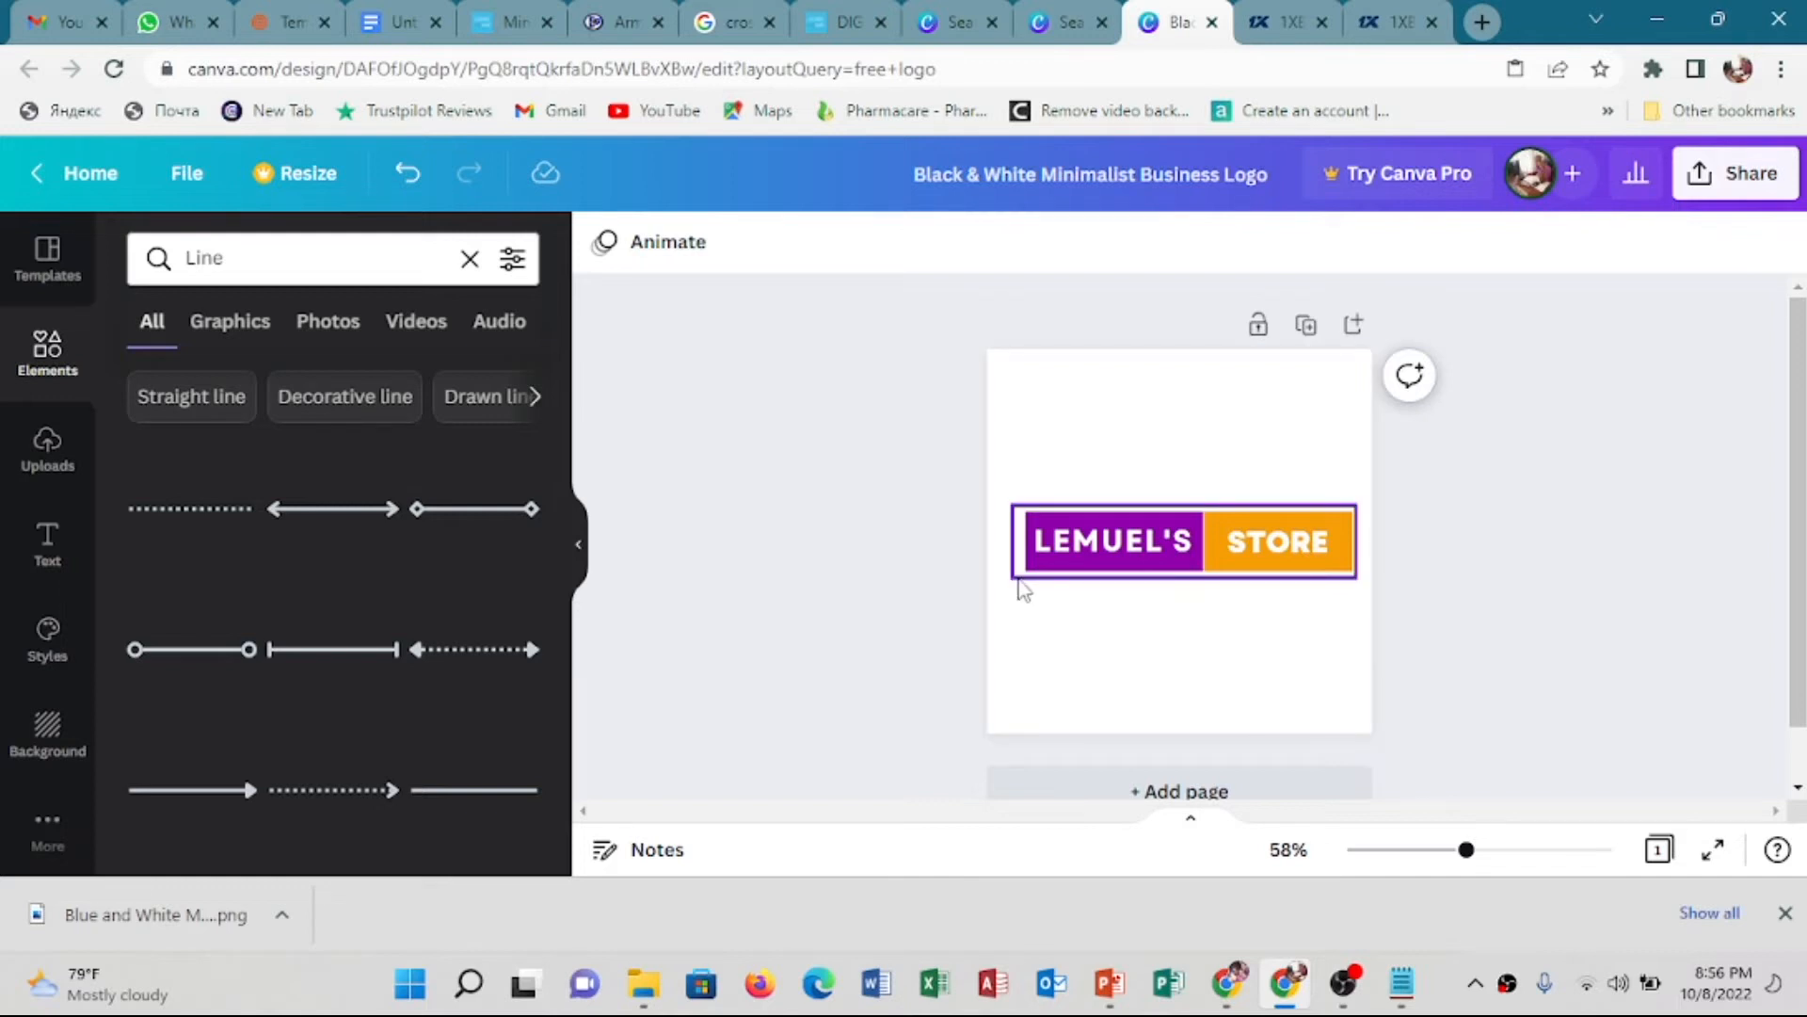
Change the border color of the logo's outline frame to the document's purple
{"action": "left_click", "coordinate": [1015, 578]}
{"action": "left_click", "coordinate": [791, 243]}
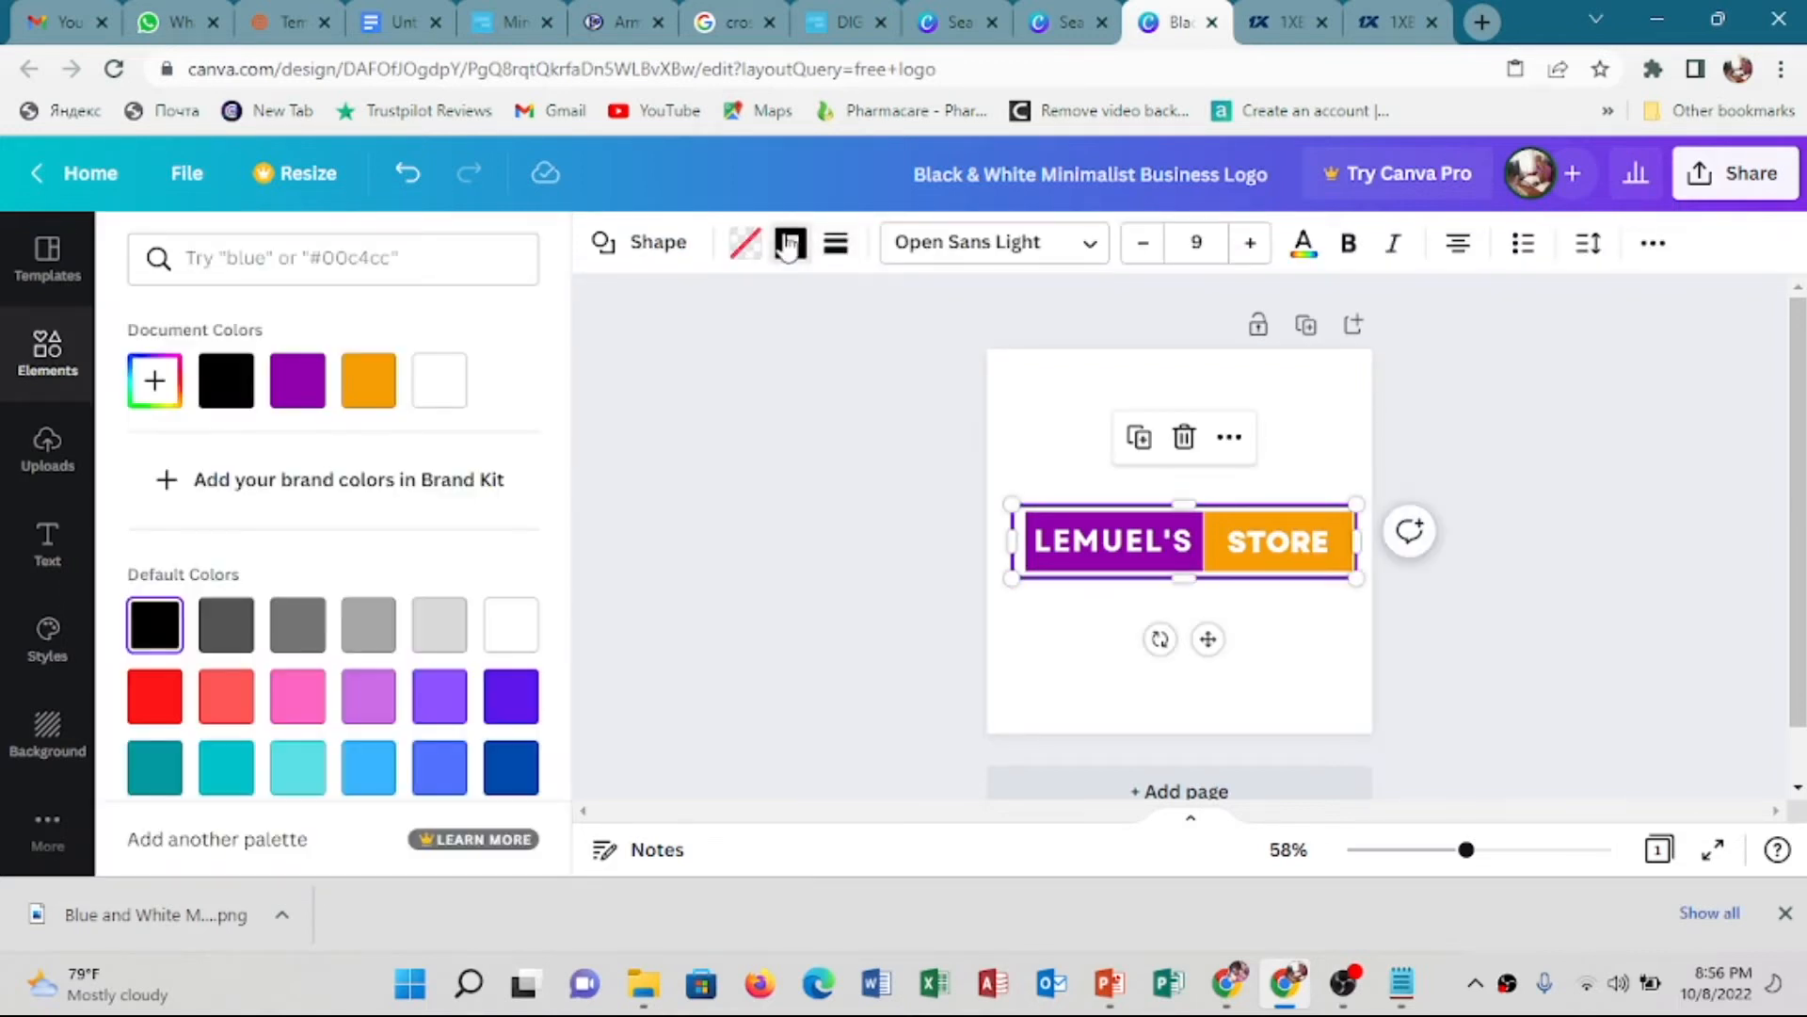
{"action": "left_click", "coordinate": [287, 395]}
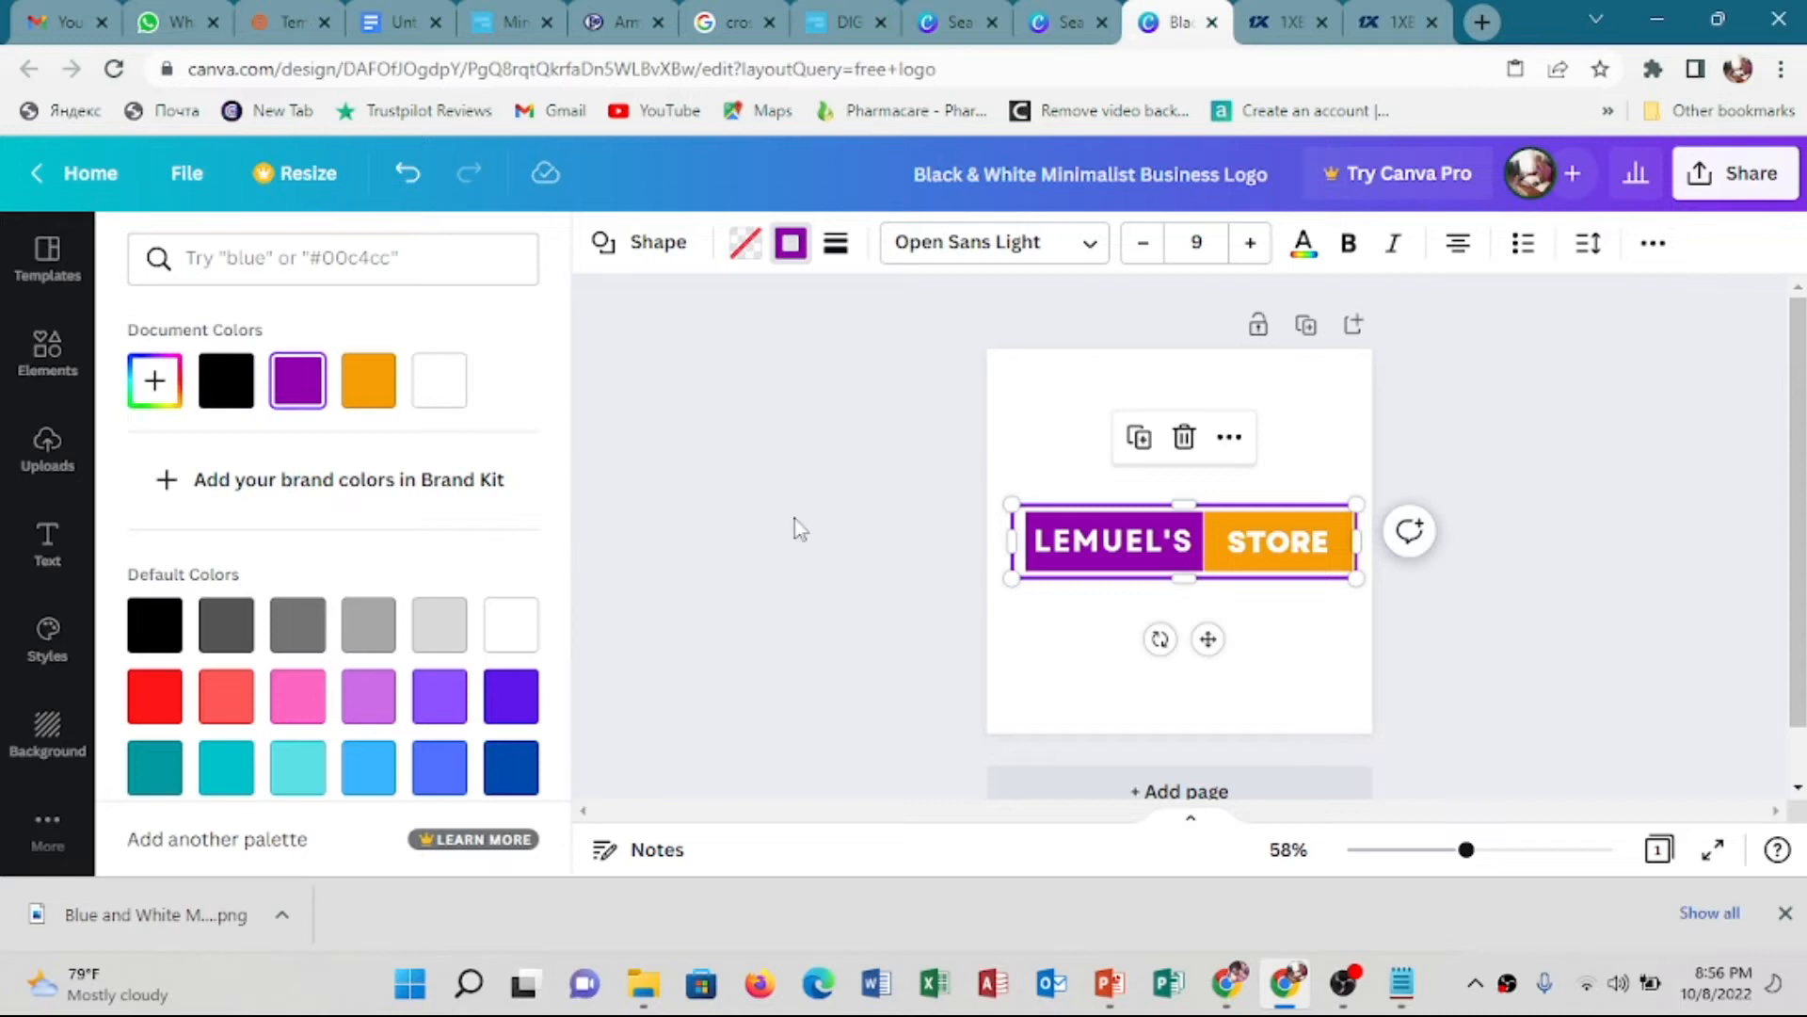
{"action": "left_click", "coordinate": [1079, 747]}
{"action": "left_click", "coordinate": [1052, 466]}
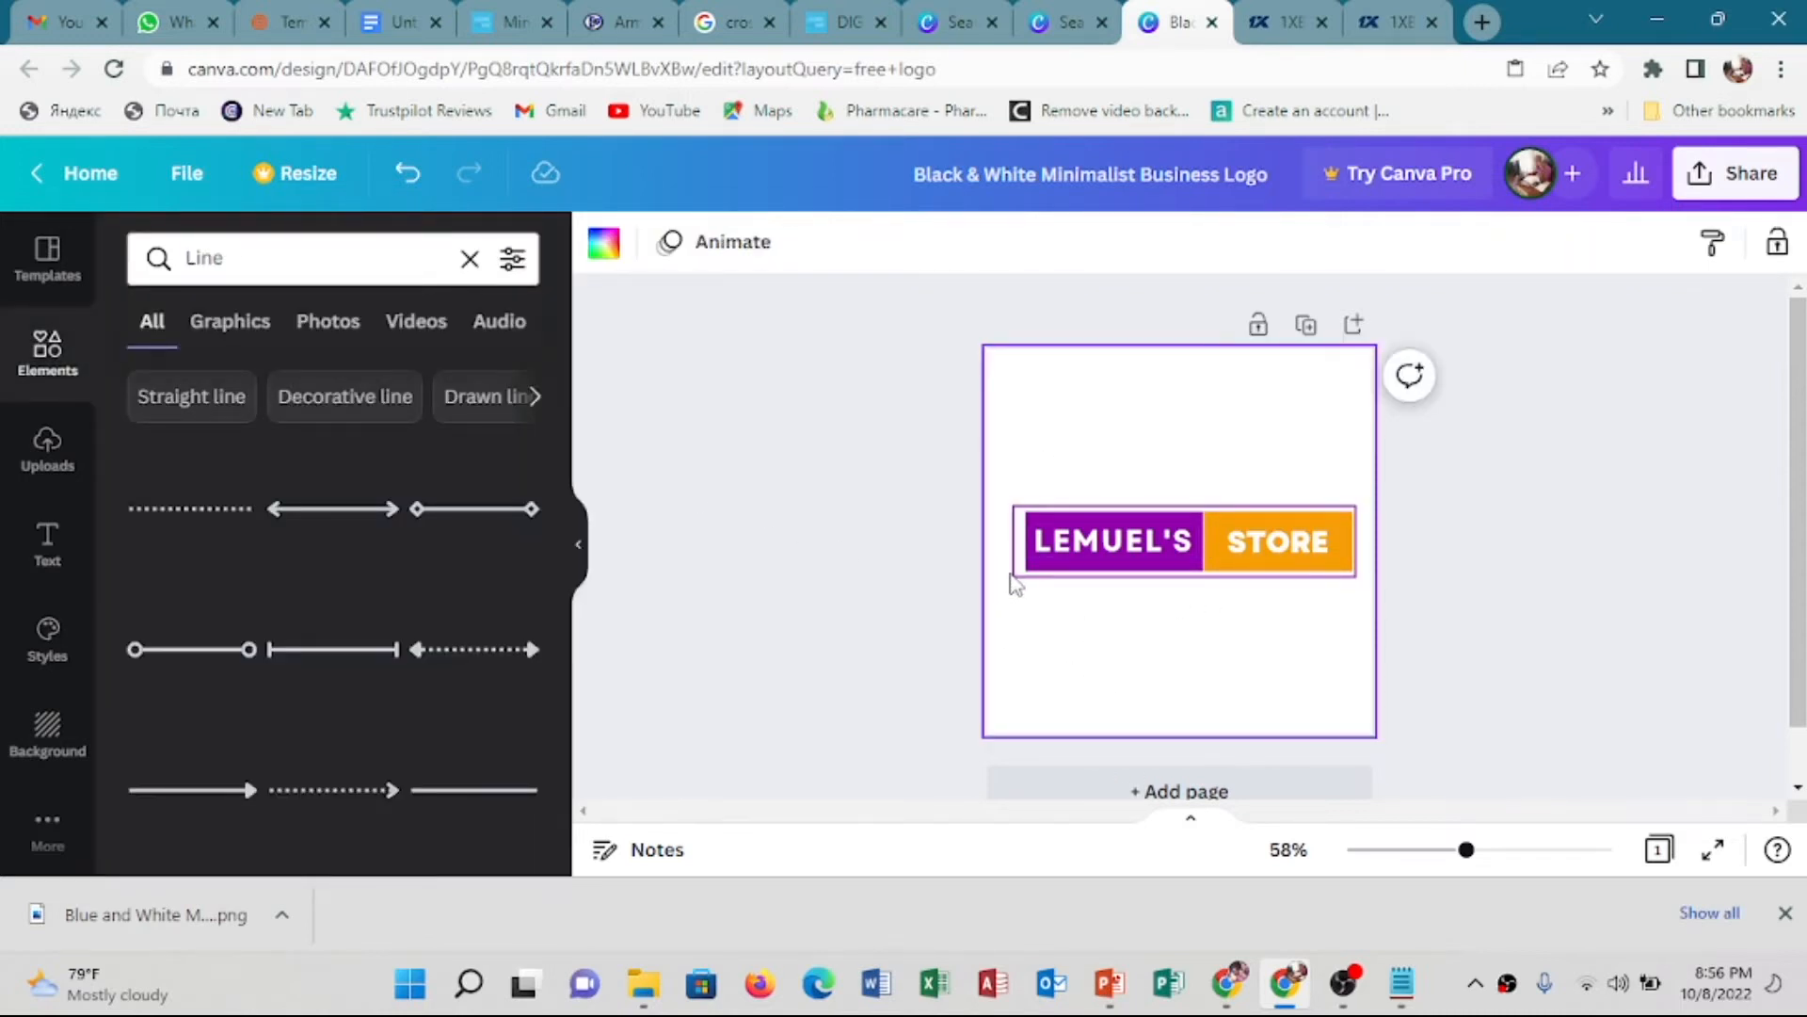
Set the outline frame's border weight to 5
{"action": "left_click", "coordinate": [1014, 572]}
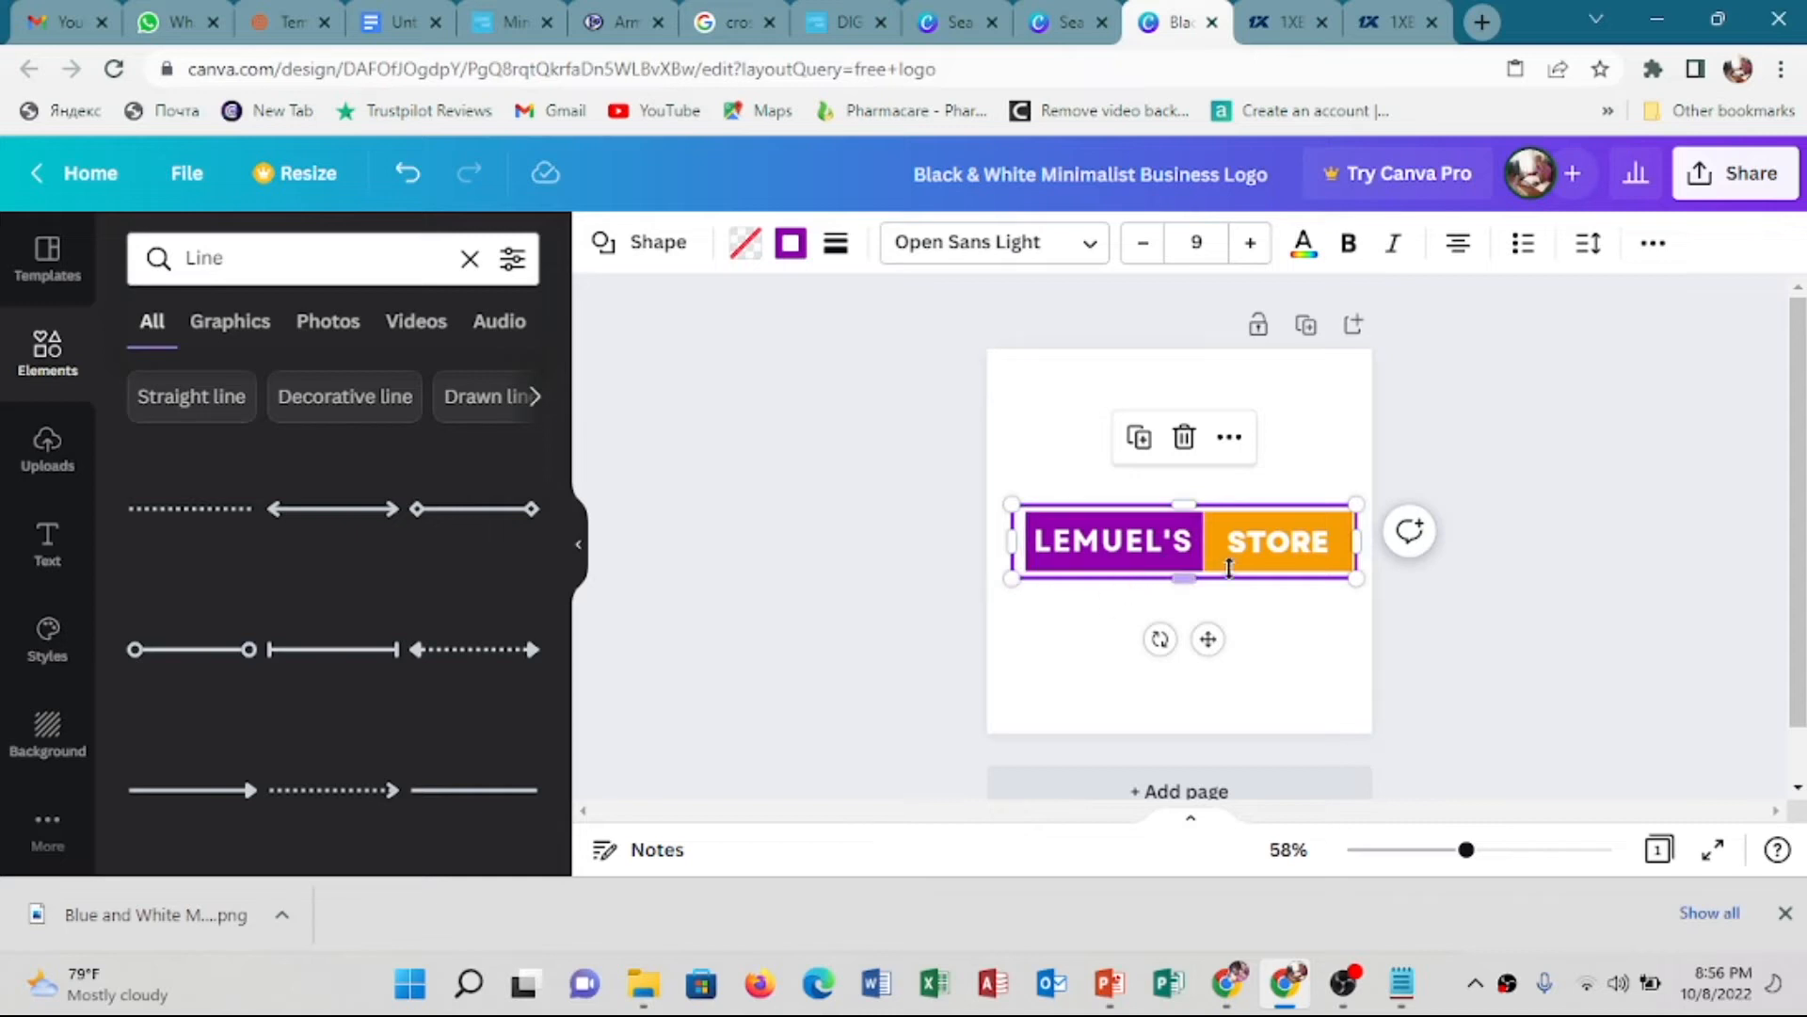
{"action": "left_click", "coordinate": [834, 261]}
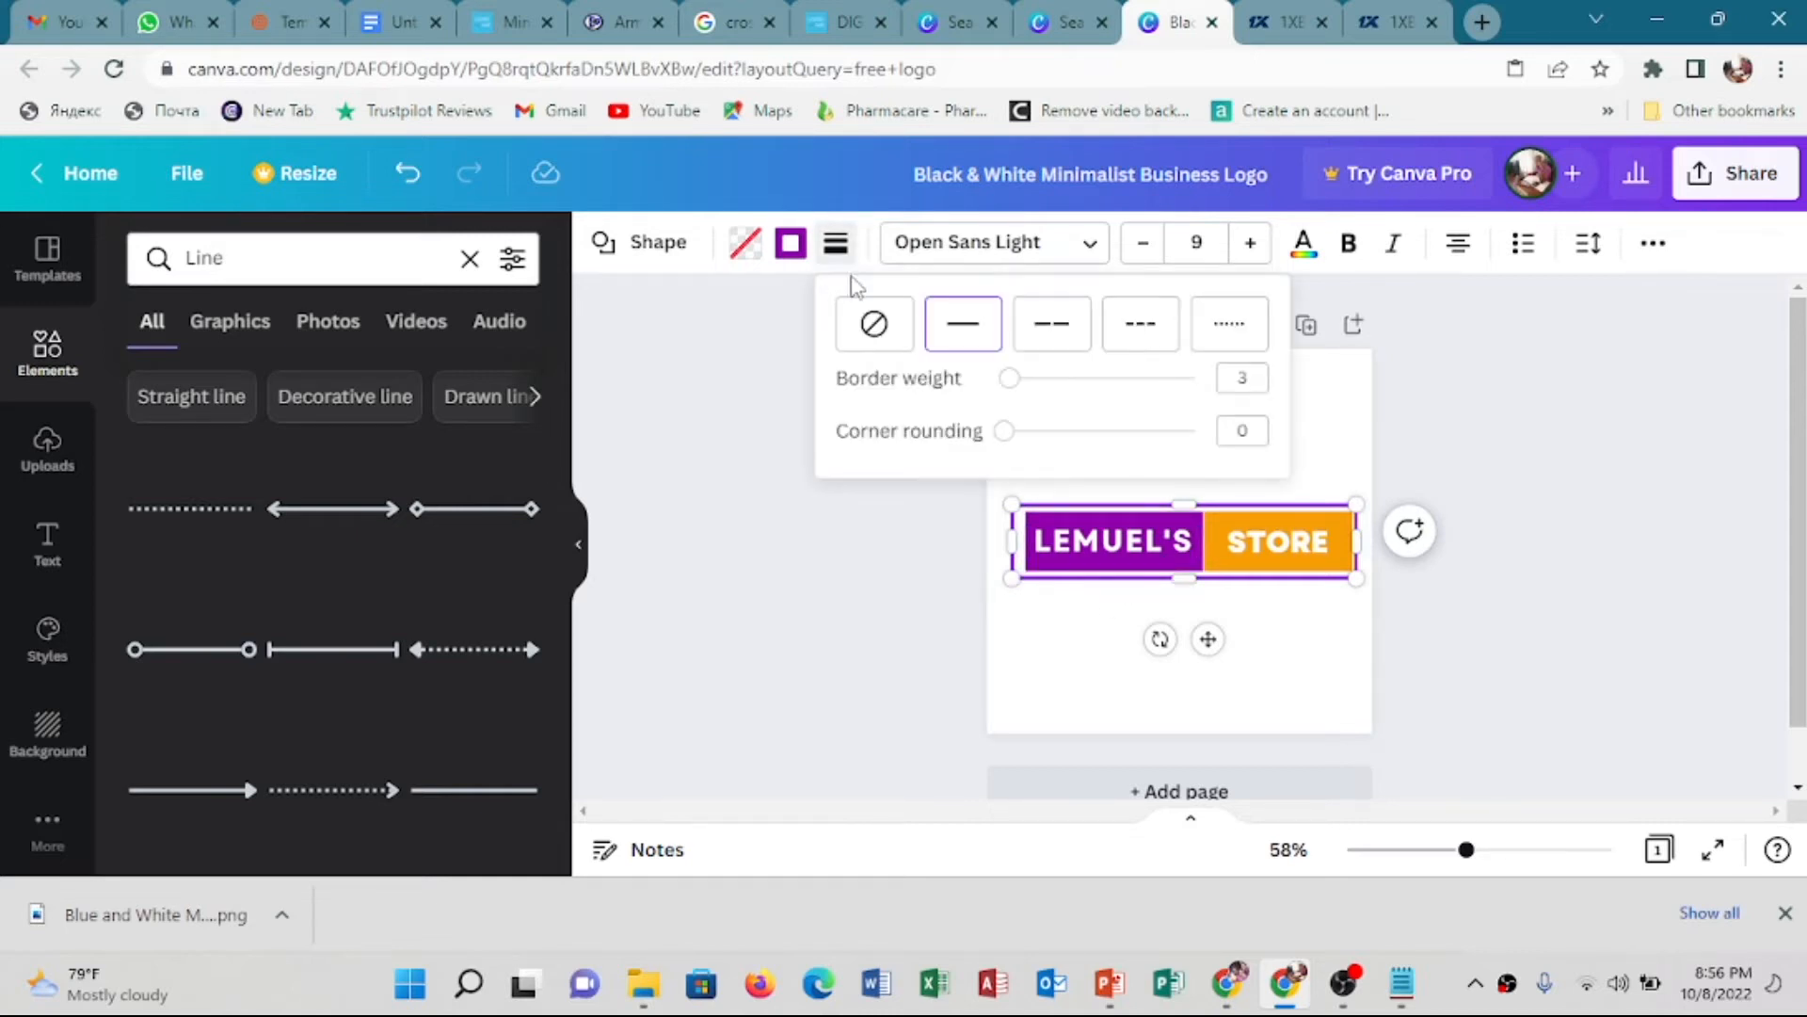
{"action": "left_click_drag", "start_coordinate": [1013, 383], "coordinate": [1017, 385]}
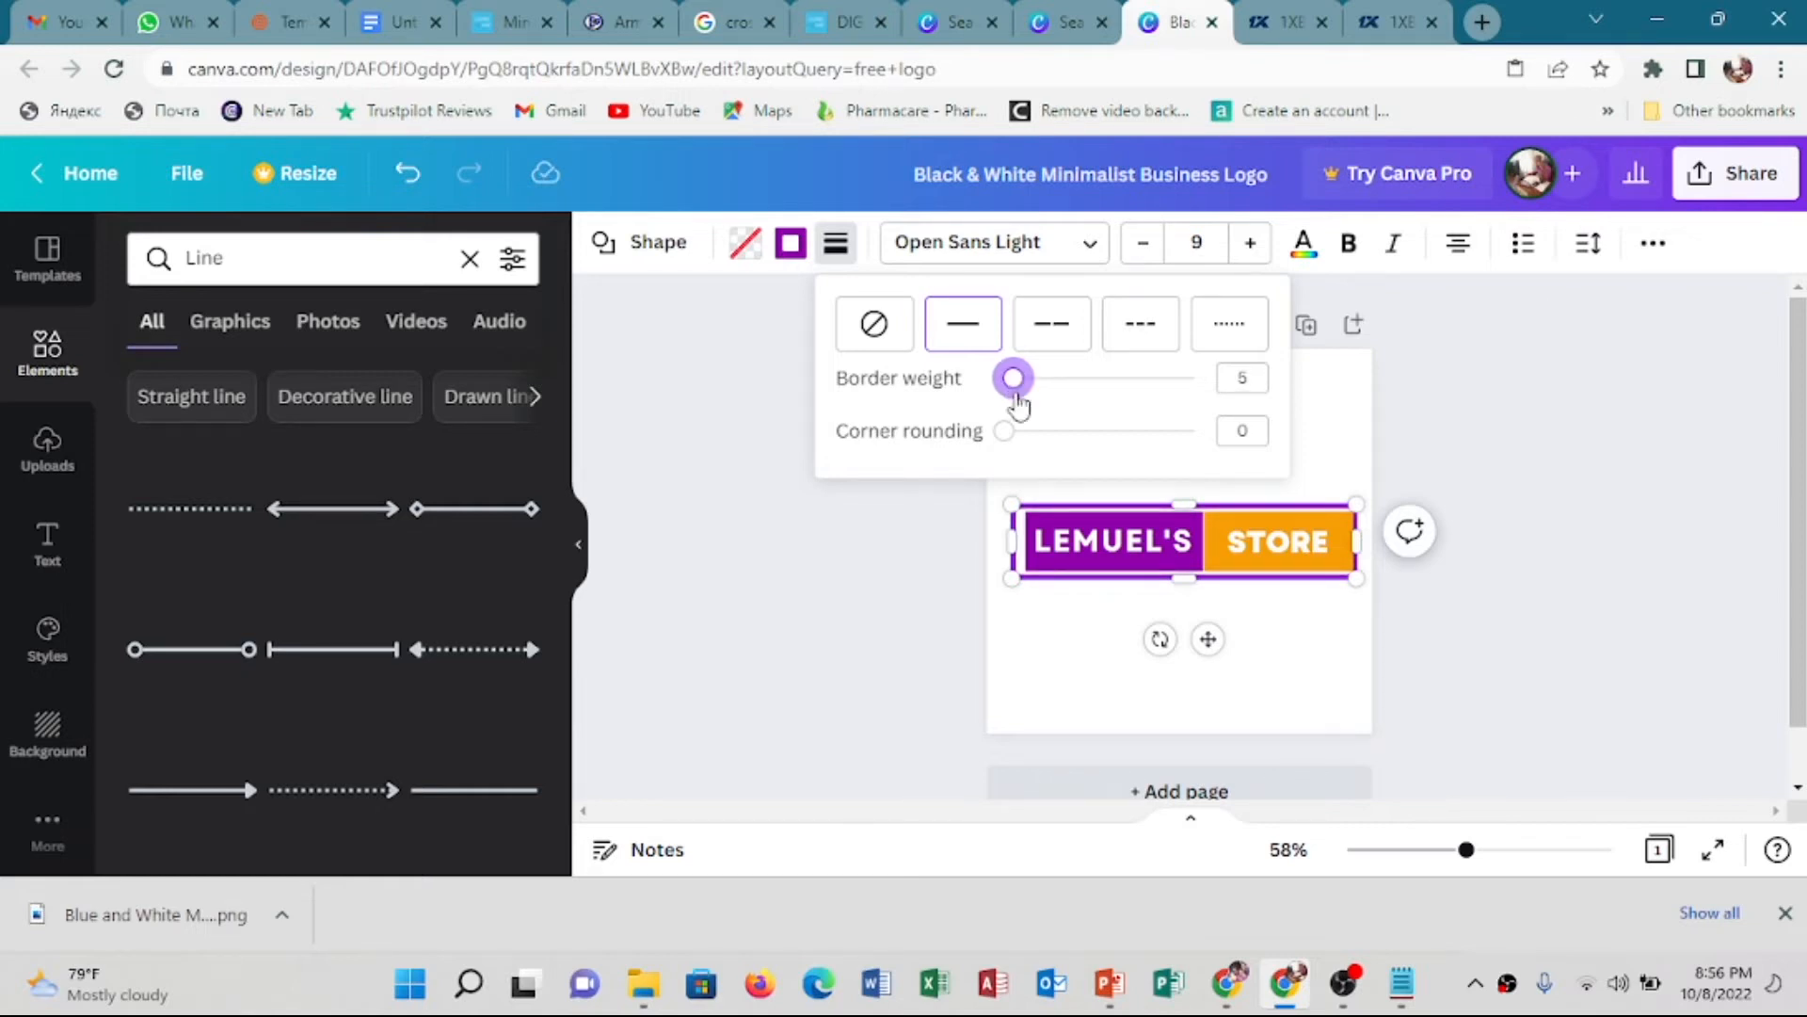
{"action": "left_click", "coordinate": [1052, 638]}
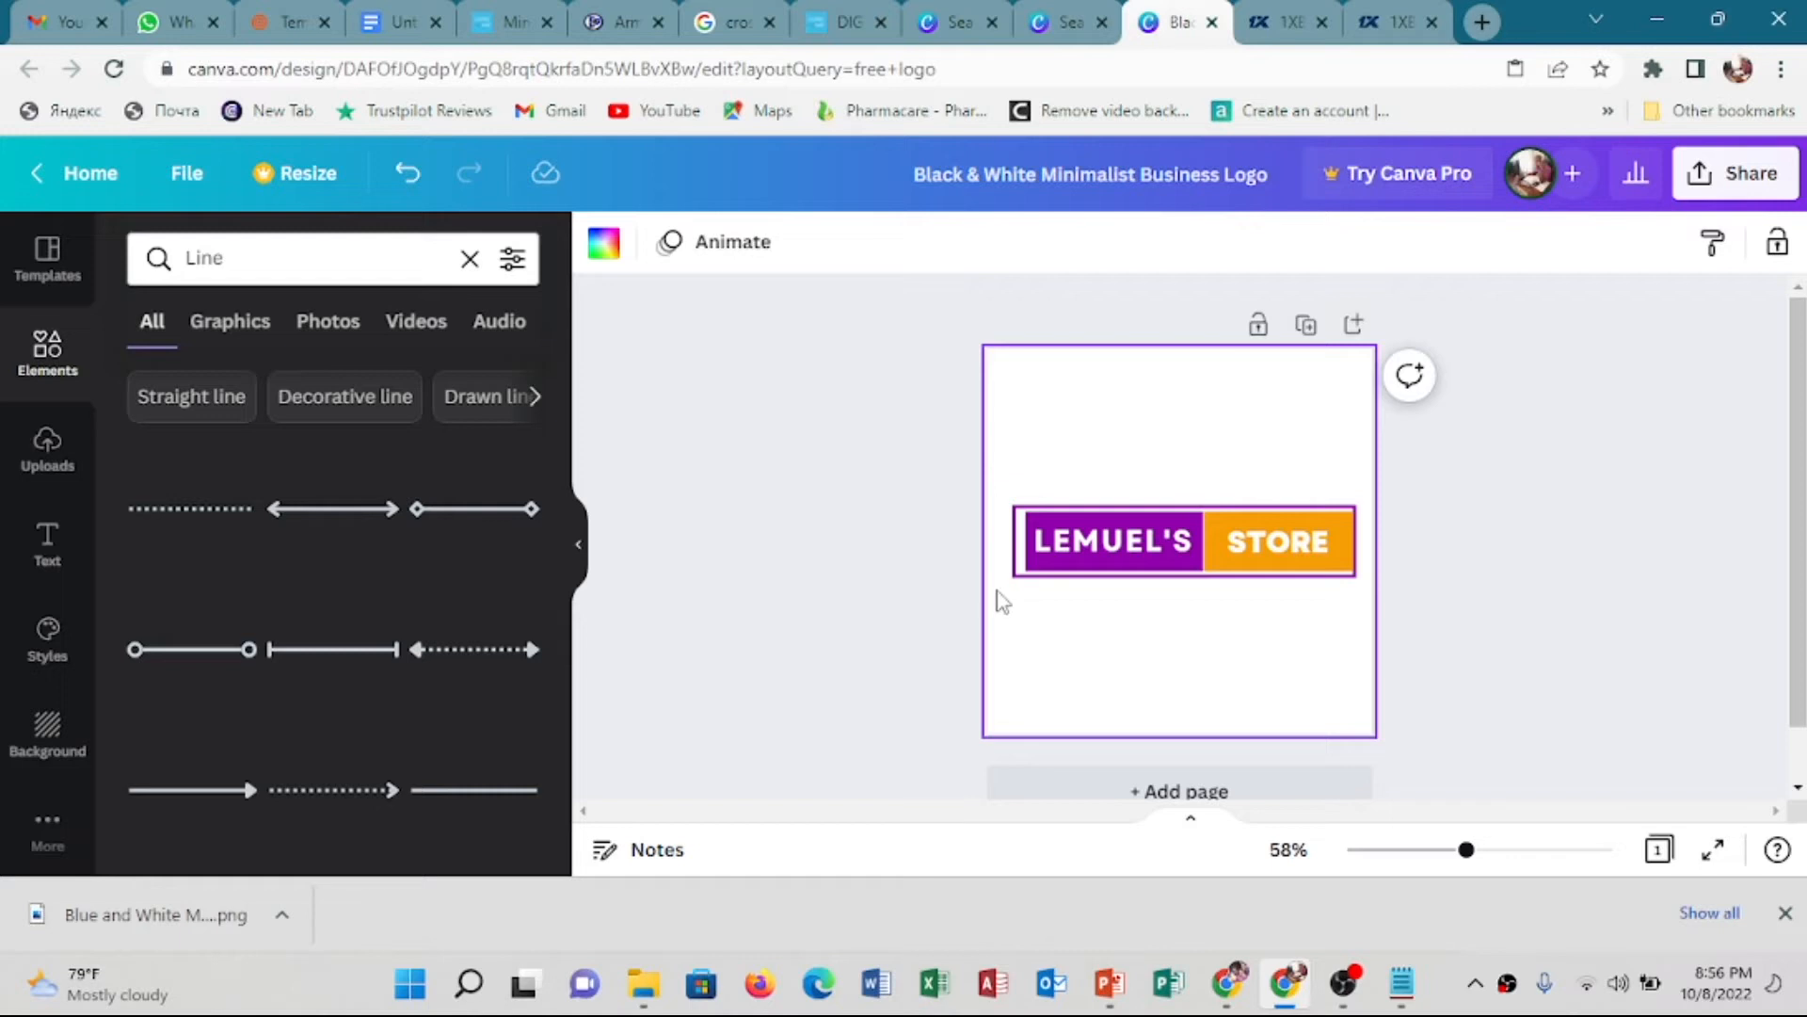
Nudge the outline frame slightly to the right so it sits evenly around the purple and orange boxes
{"action": "left_click", "coordinate": [1021, 555]}
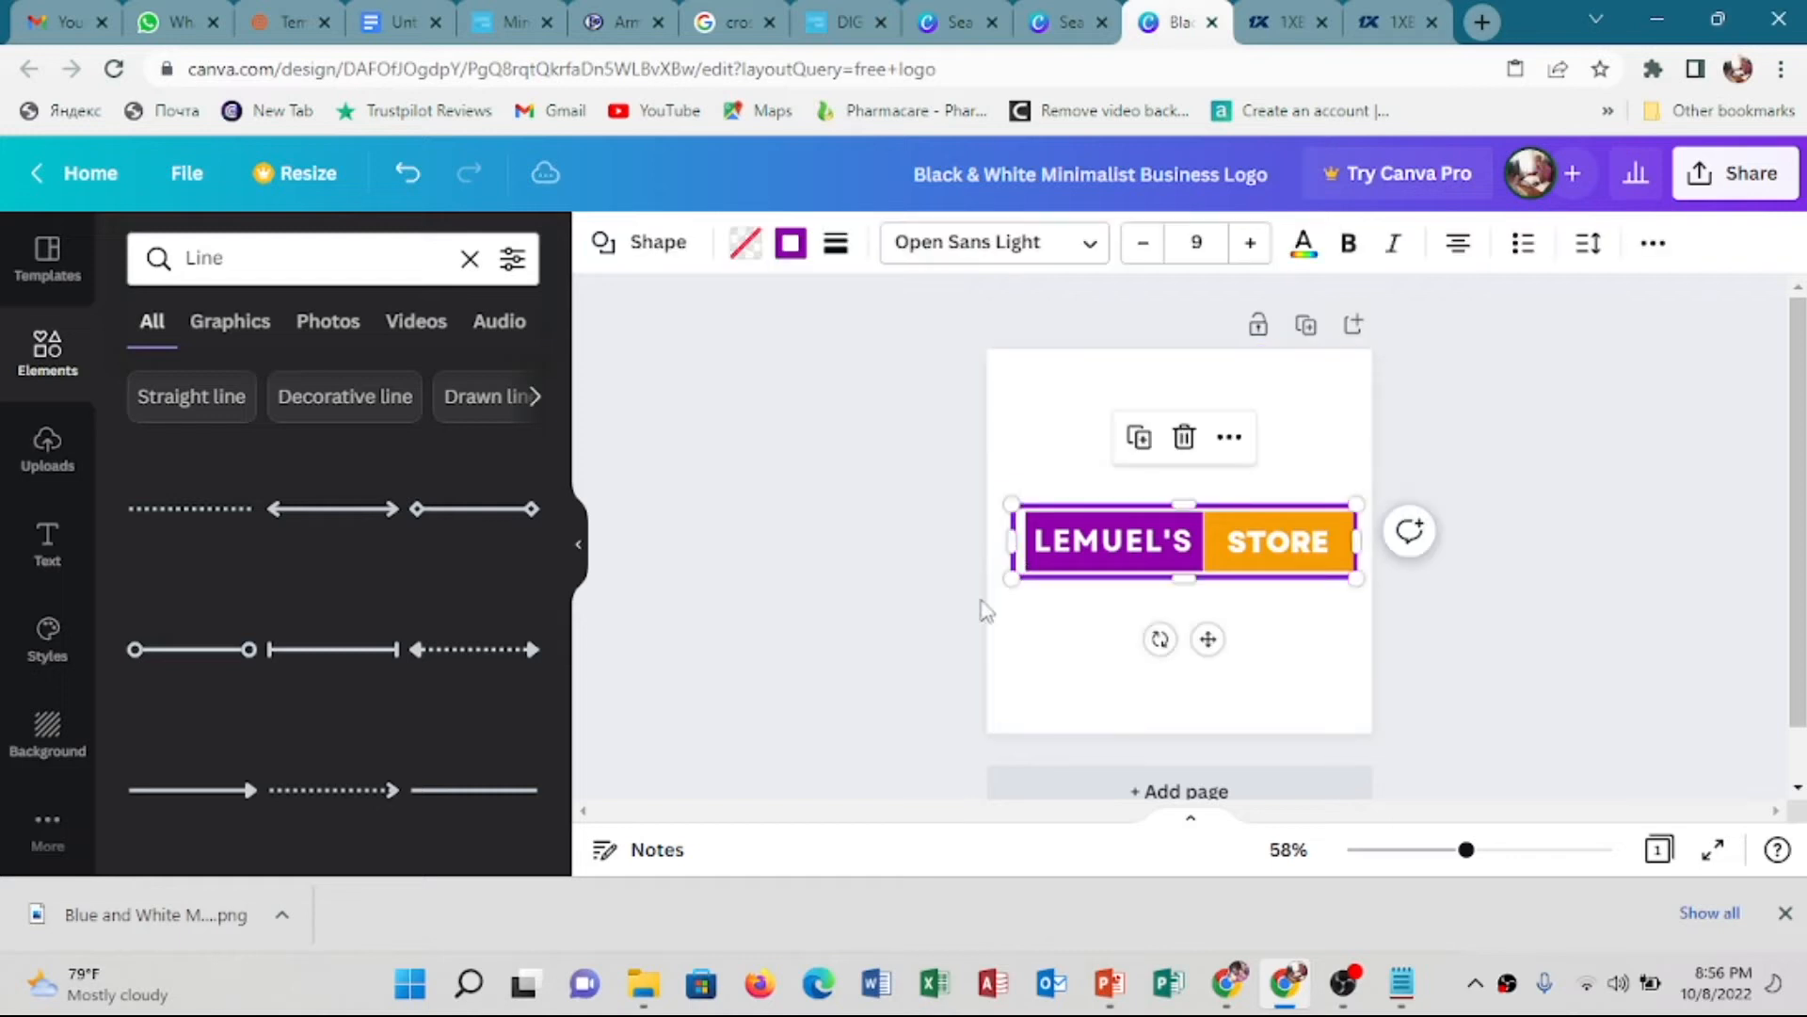
{"action": "key", "text": "Right"}
{"action": "key", "text": "Right"}
{"action": "key", "text": "Right"}
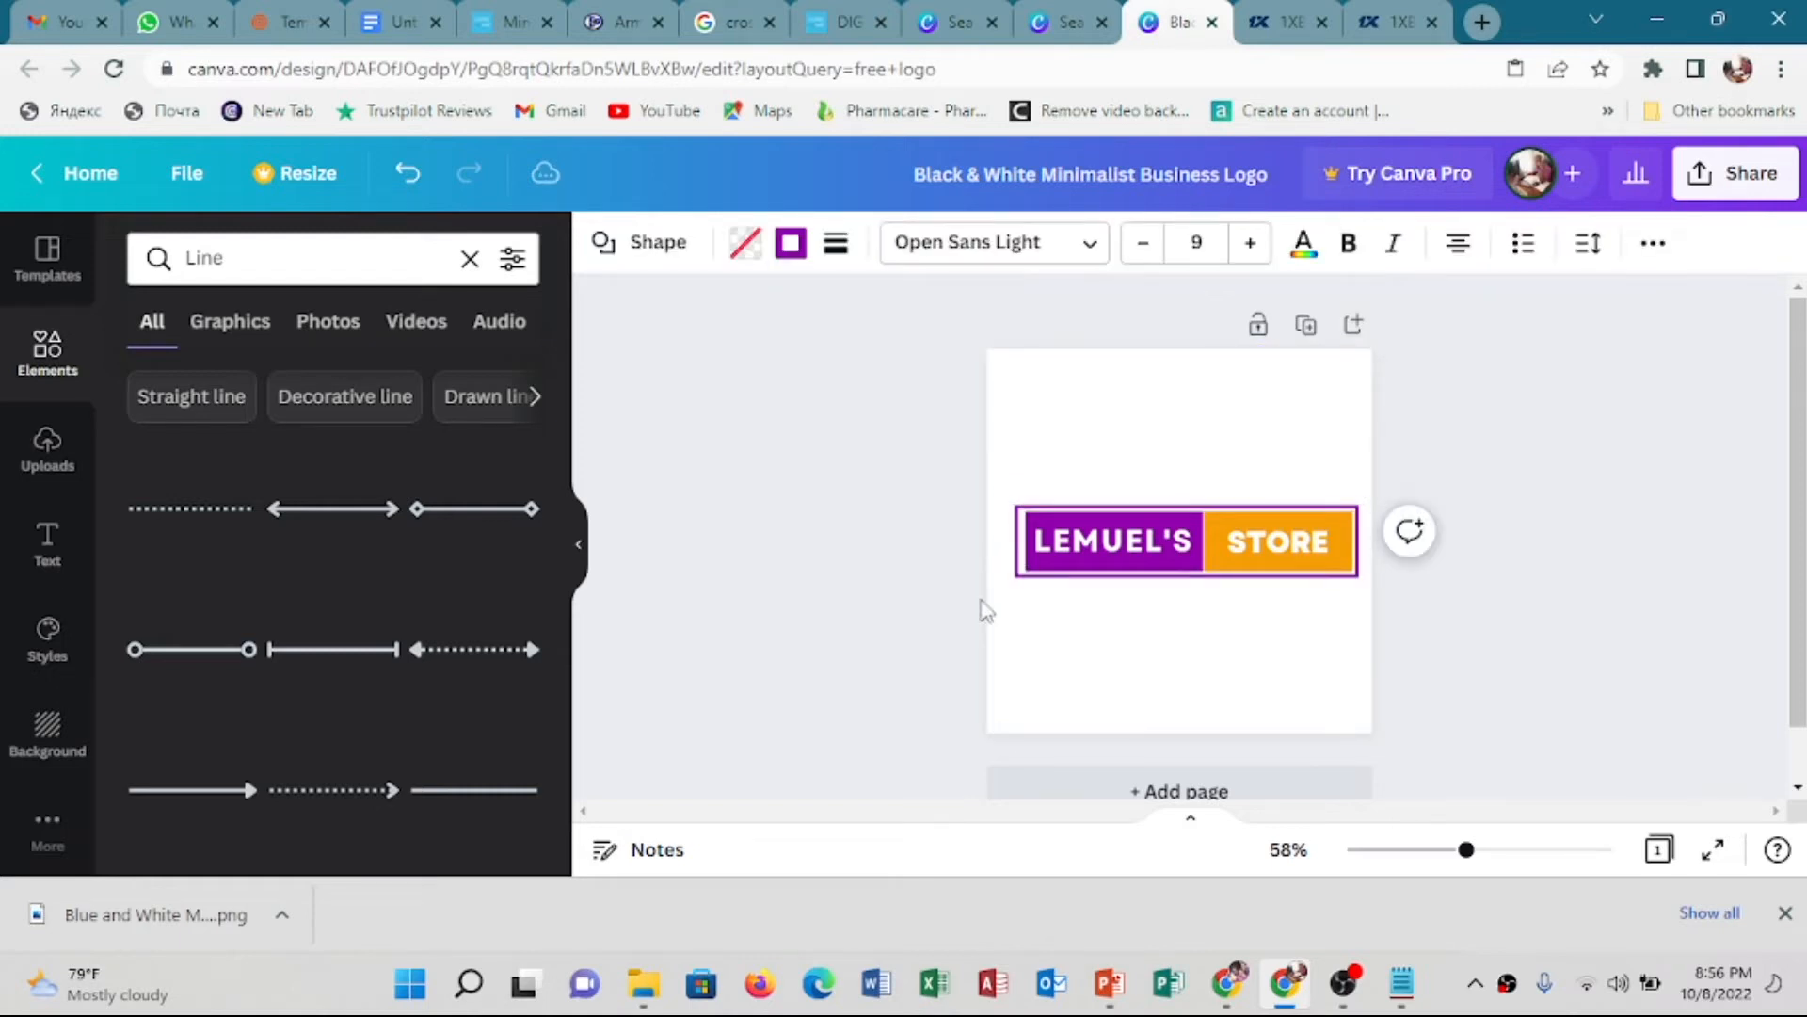
{"action": "key", "text": "Right"}
{"action": "key", "text": "Right"}
{"action": "key", "text": "Right"}
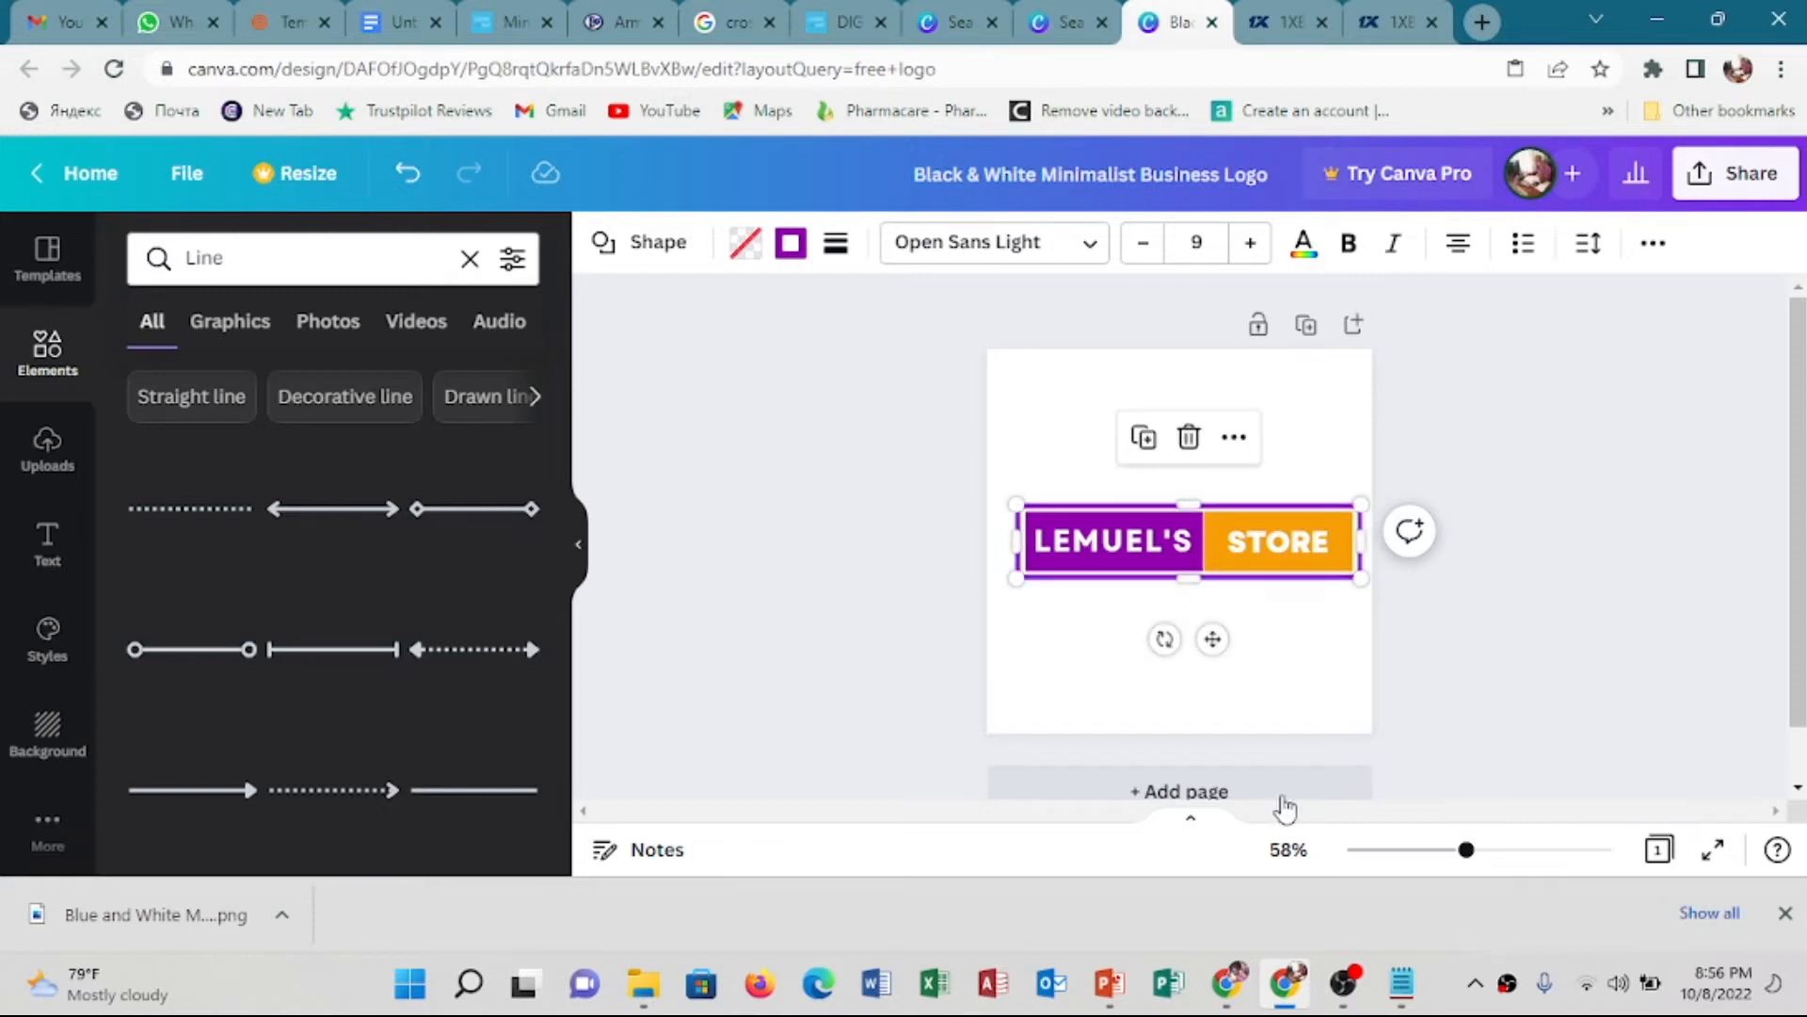
{"action": "left_click", "coordinate": [1058, 695]}
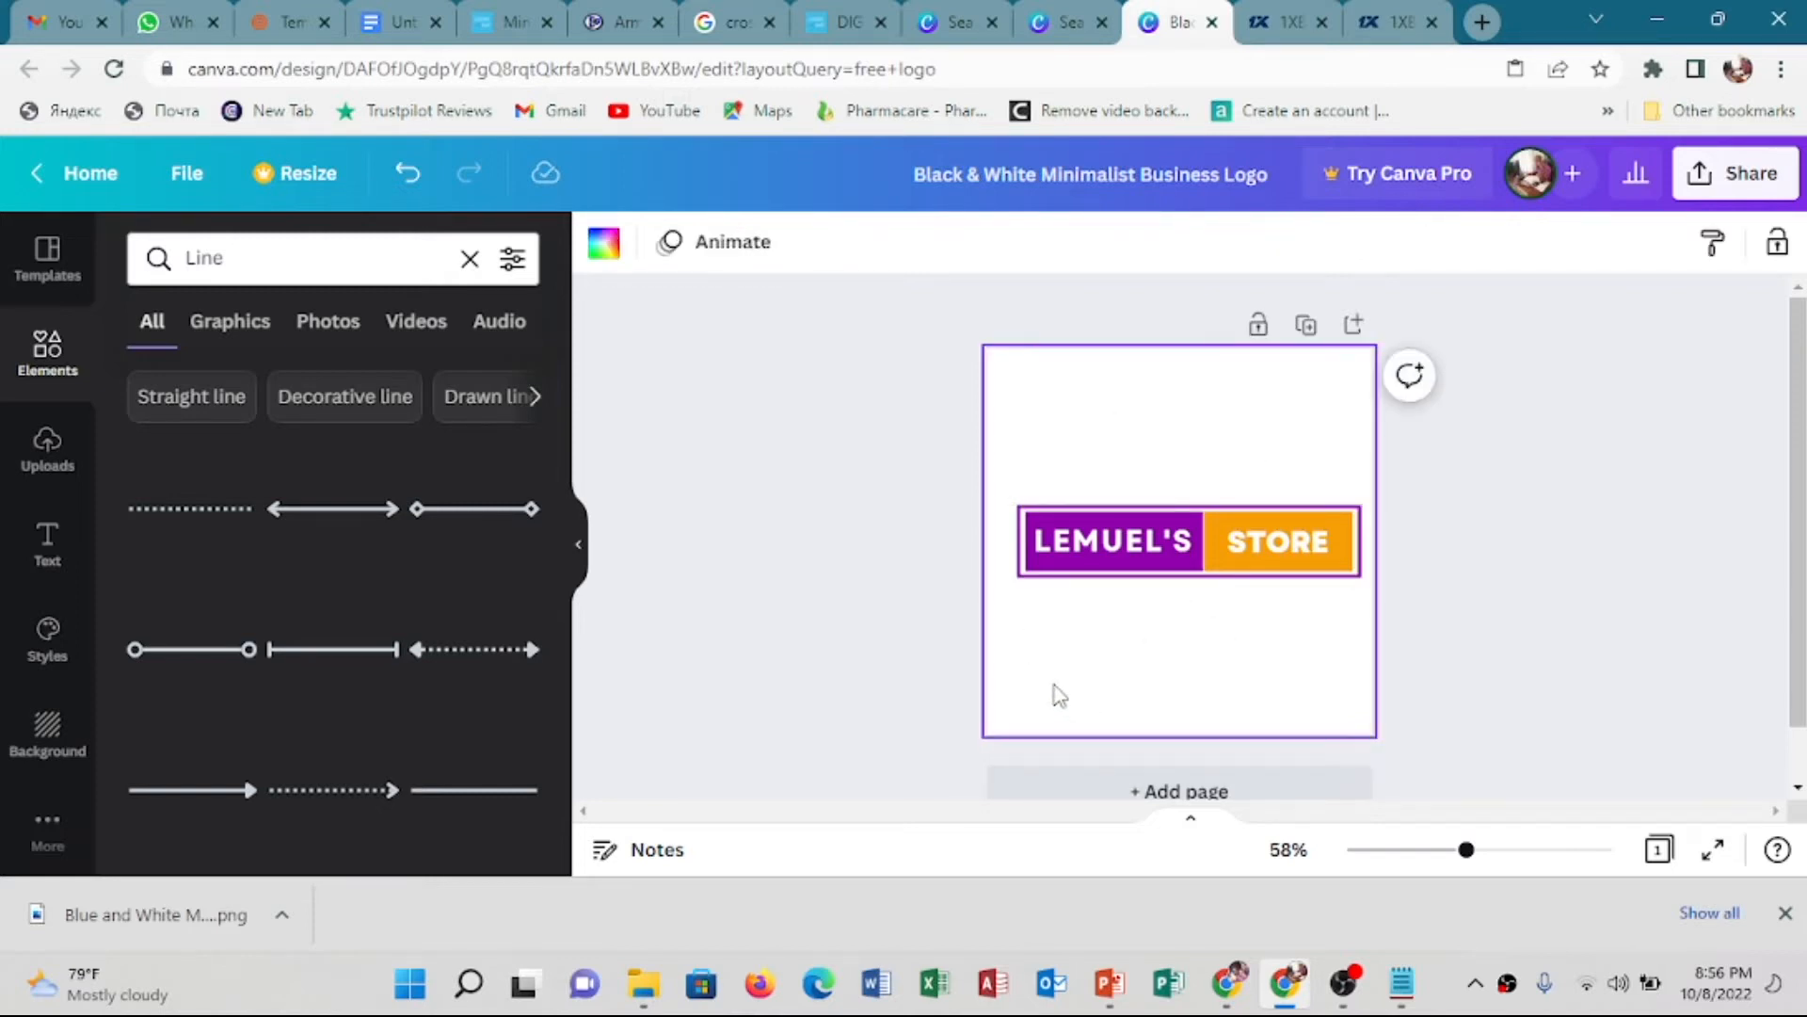
{"action": "left_click_drag", "start_coordinate": [1127, 421], "coordinate": [1177, 426]}
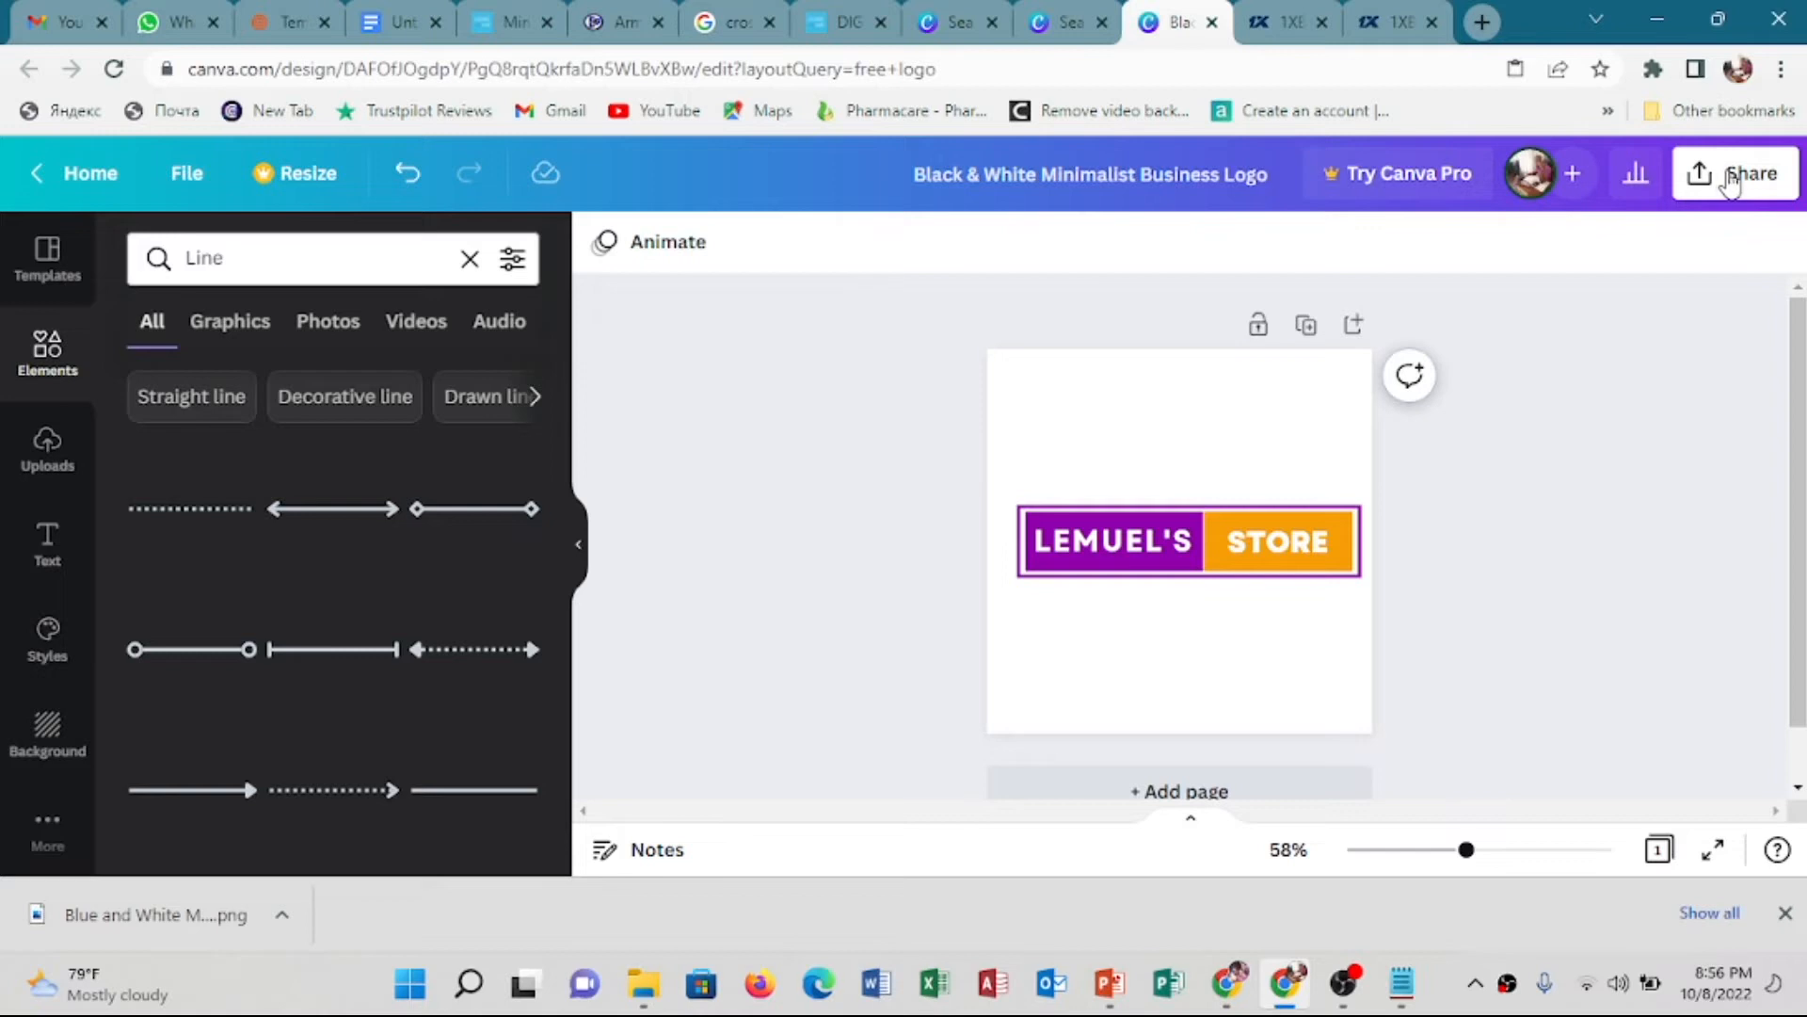
Download the finished logo as a PNG file
{"action": "left_click", "coordinate": [1731, 180]}
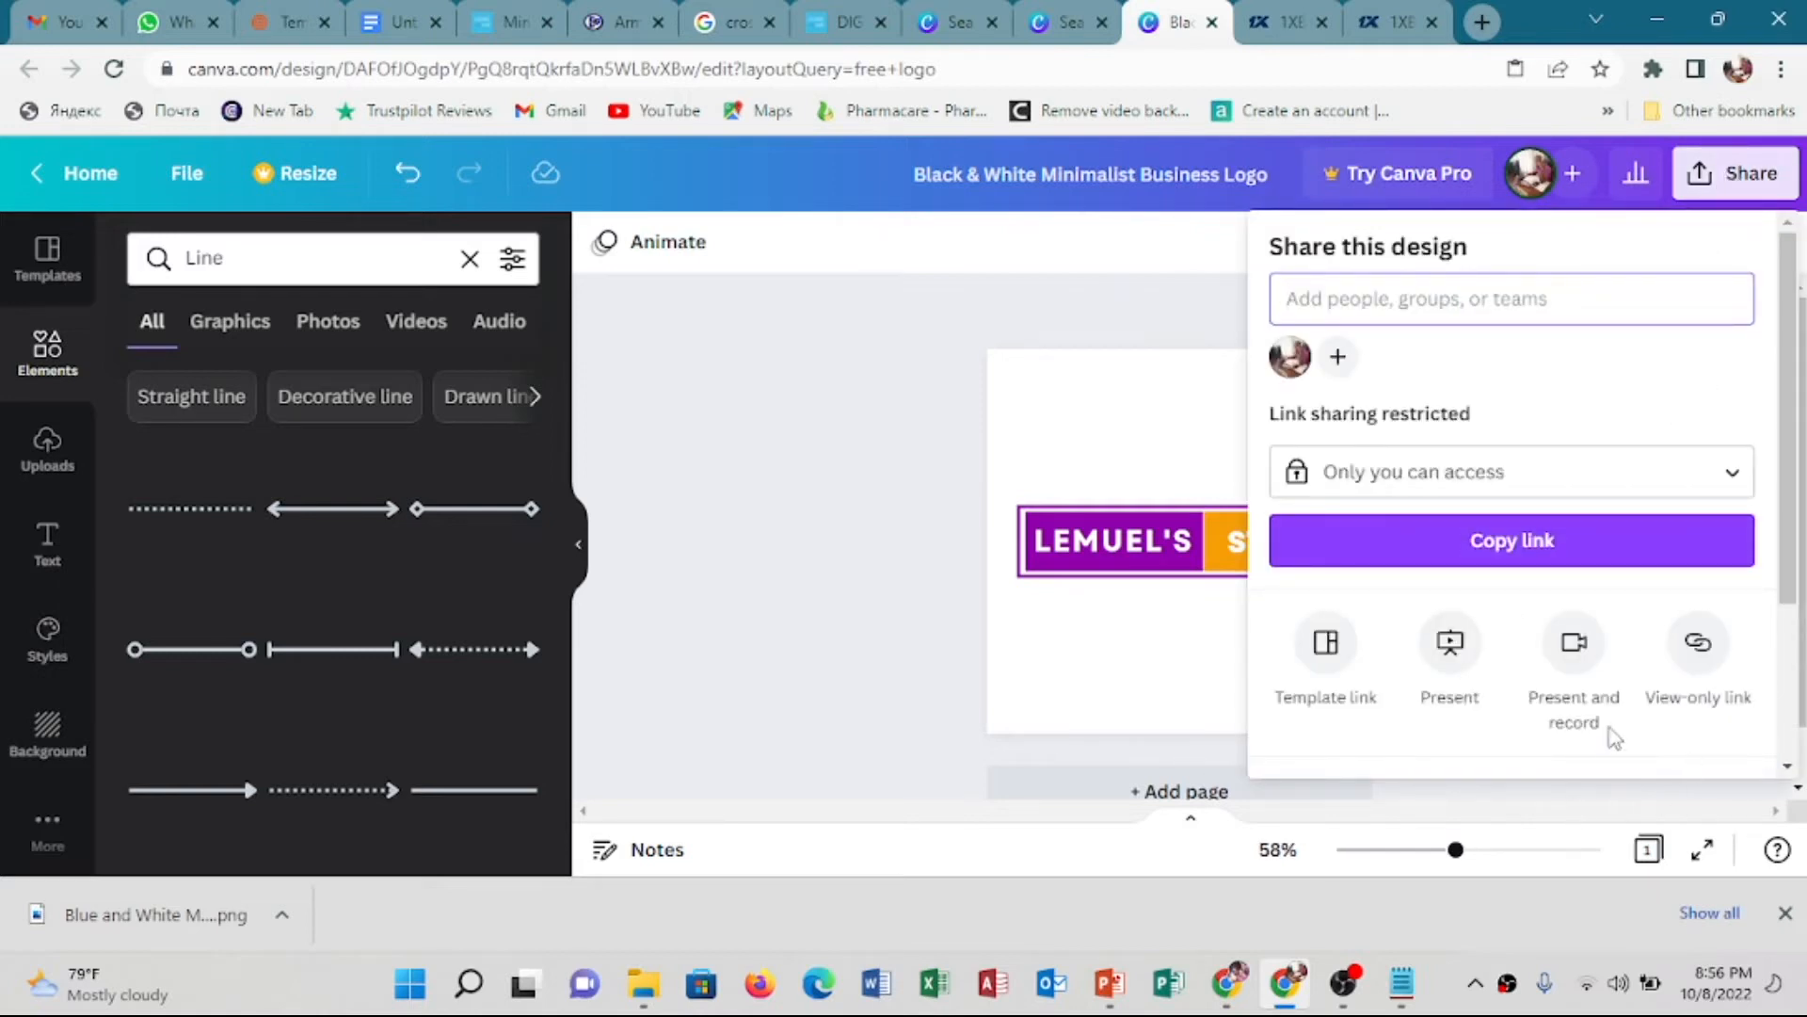
{"action": "scroll", "coordinate": [1660, 662], "scroll_direction": "down", "scroll_amount": 3}
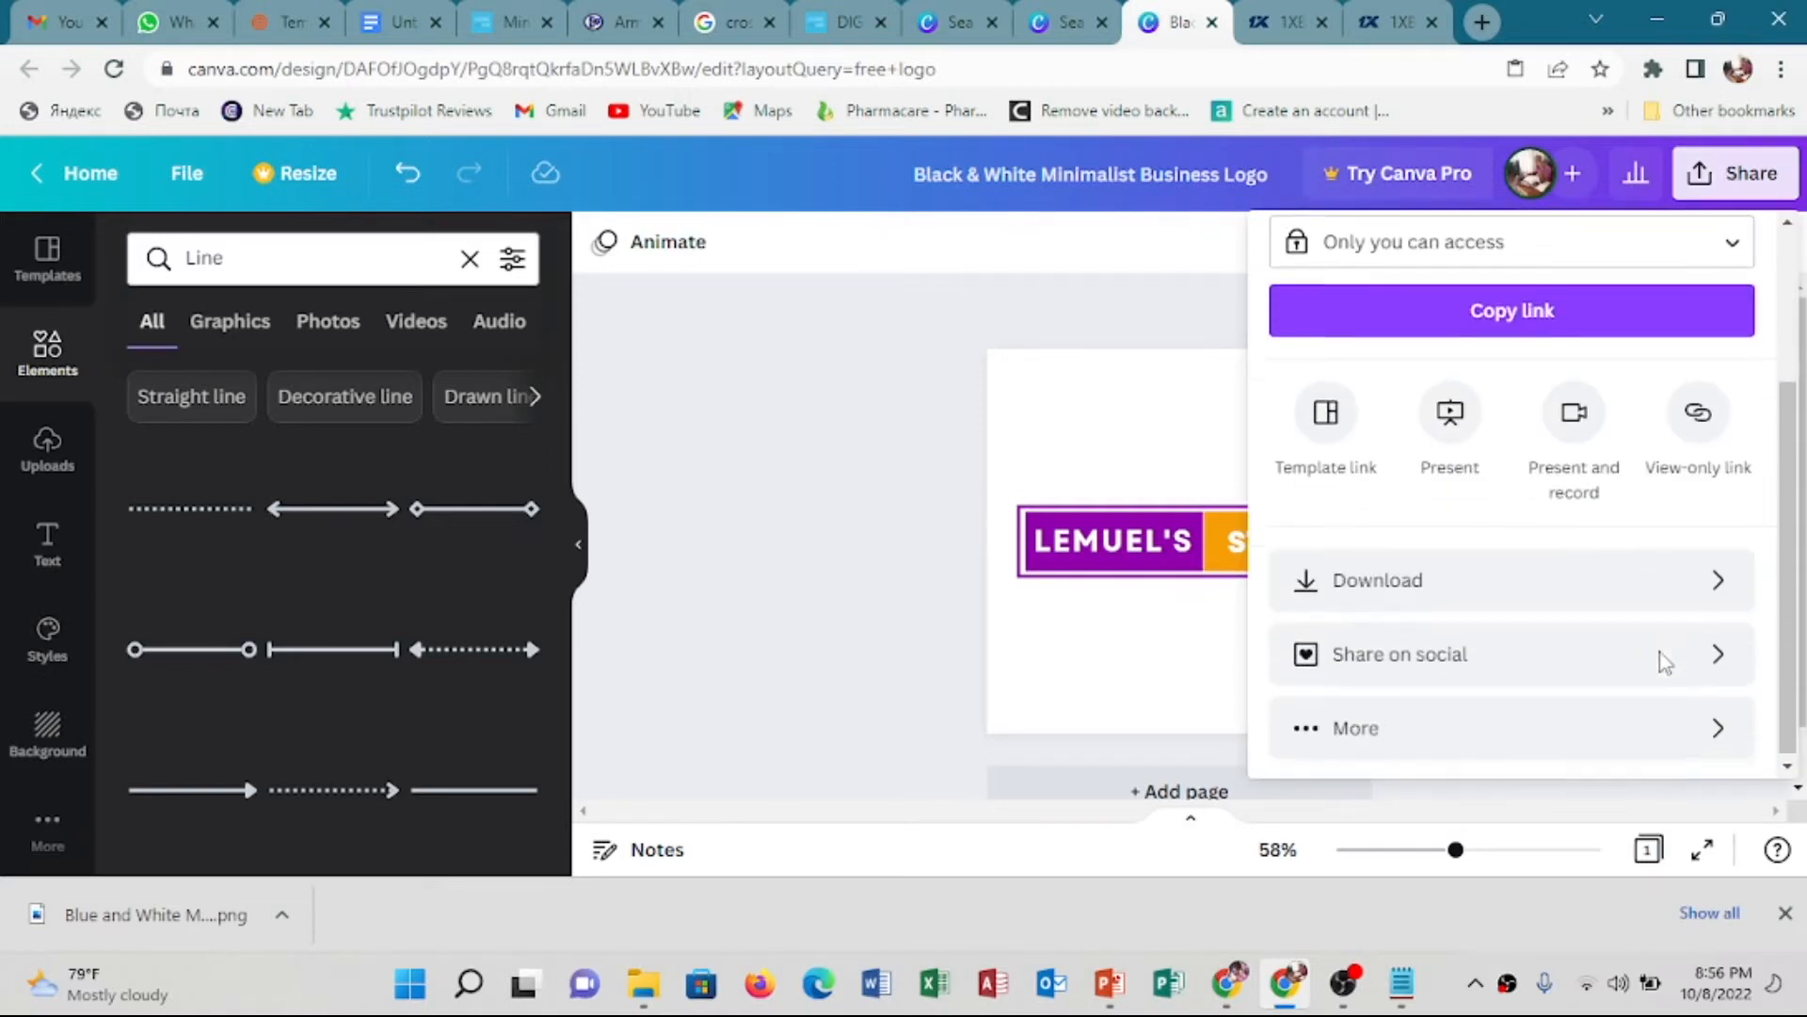
{"action": "left_click", "coordinate": [1376, 580]}
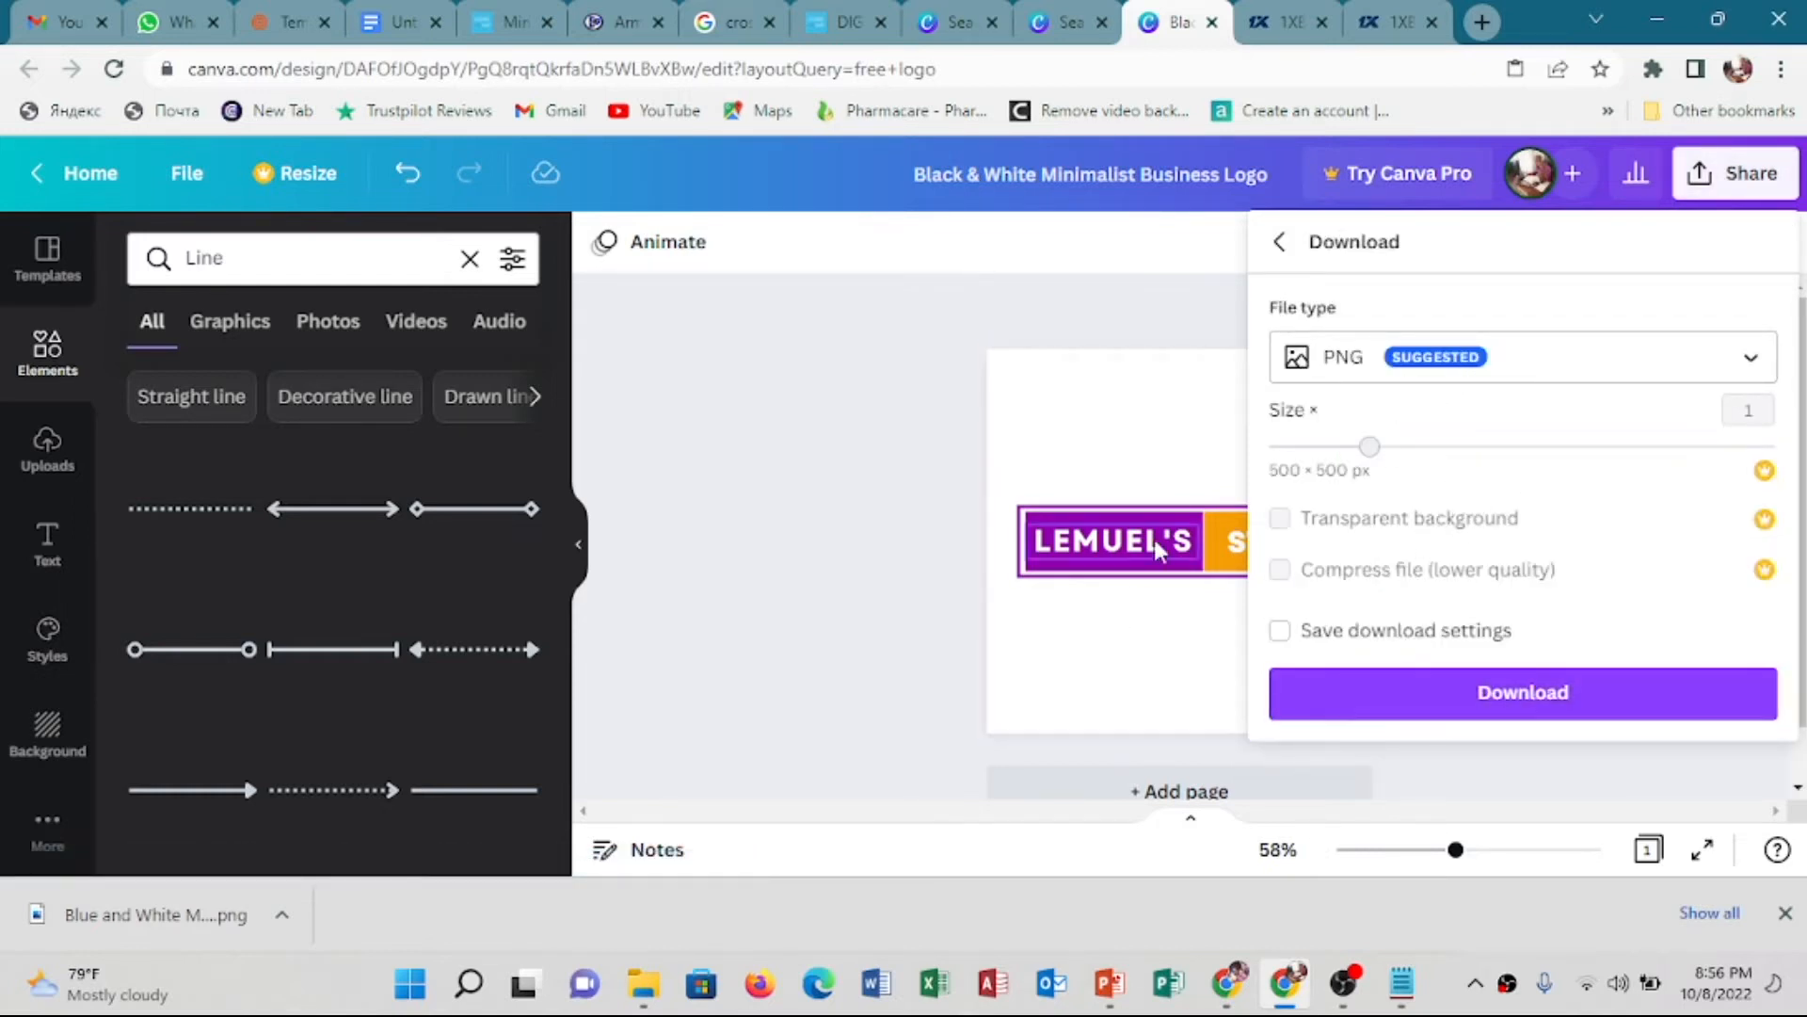
{"action": "left_click", "coordinate": [1555, 713]}
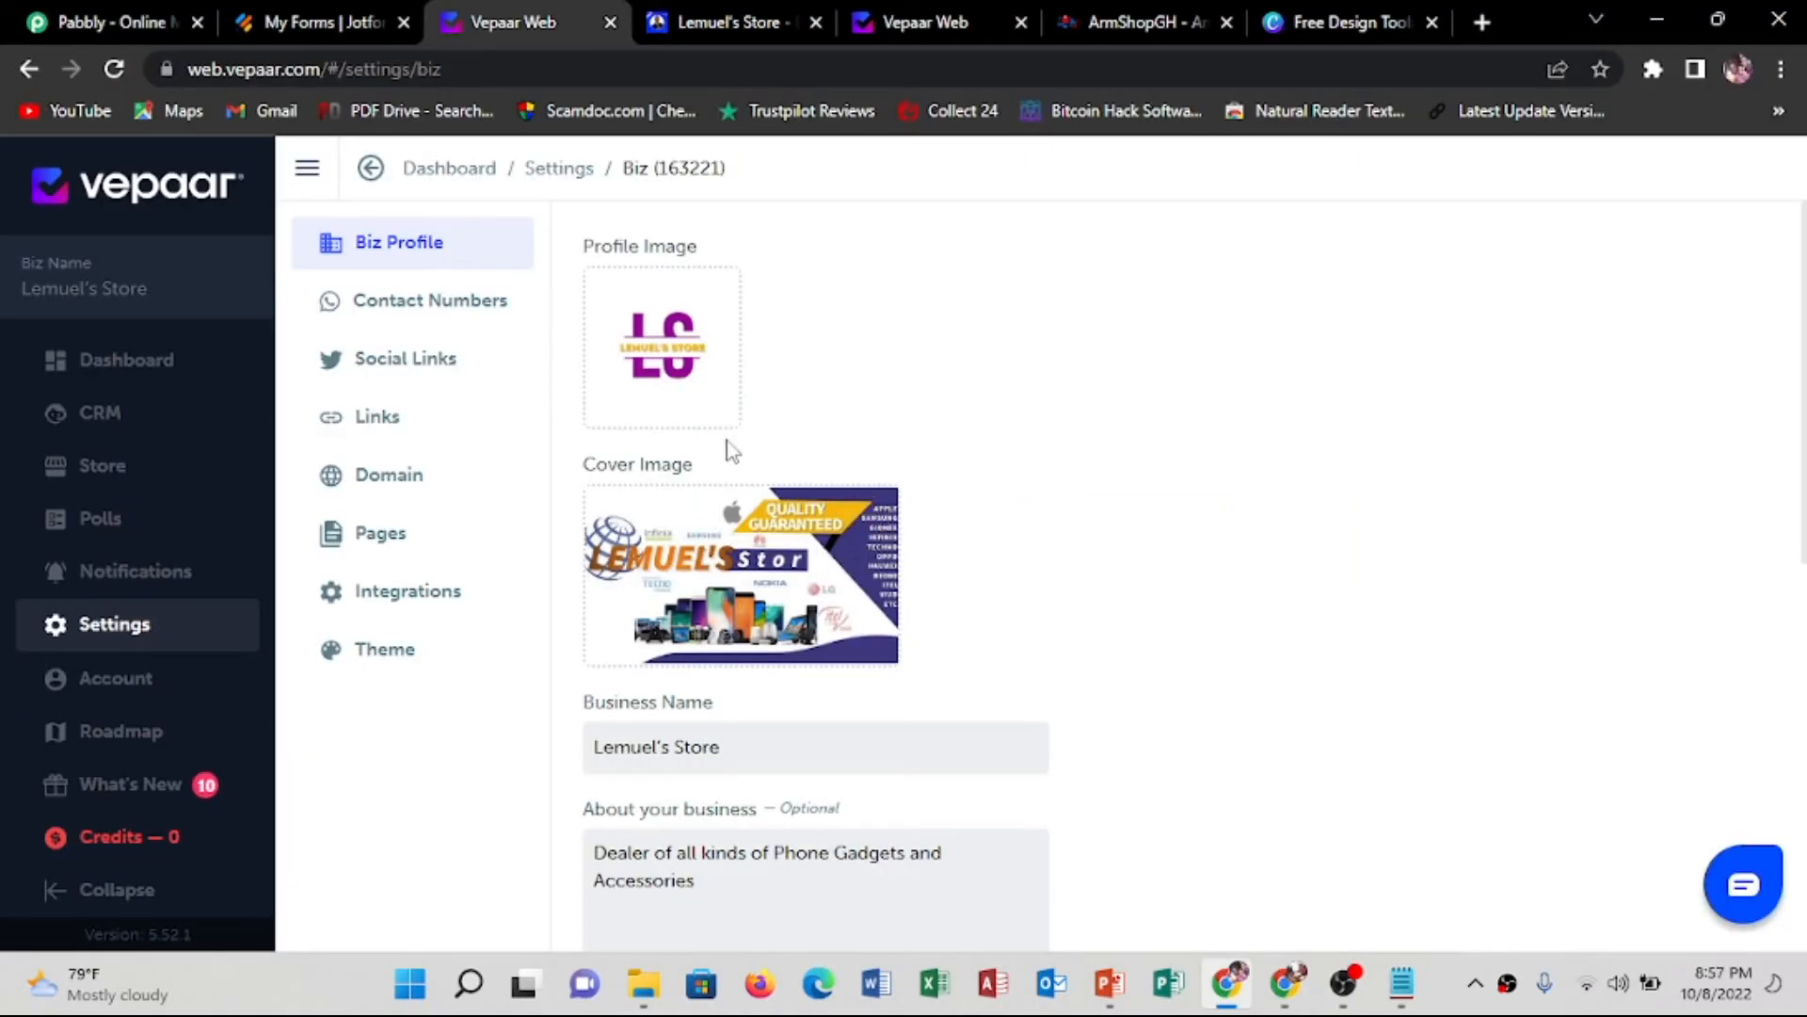
Replace the business profile image with the downloaded "Black & White Minimalist Business Logo" file
{"action": "mouse_move", "coordinate": [586, 307]}
{"action": "left_click", "coordinate": [710, 299]}
{"action": "left_click", "coordinate": [667, 354]}
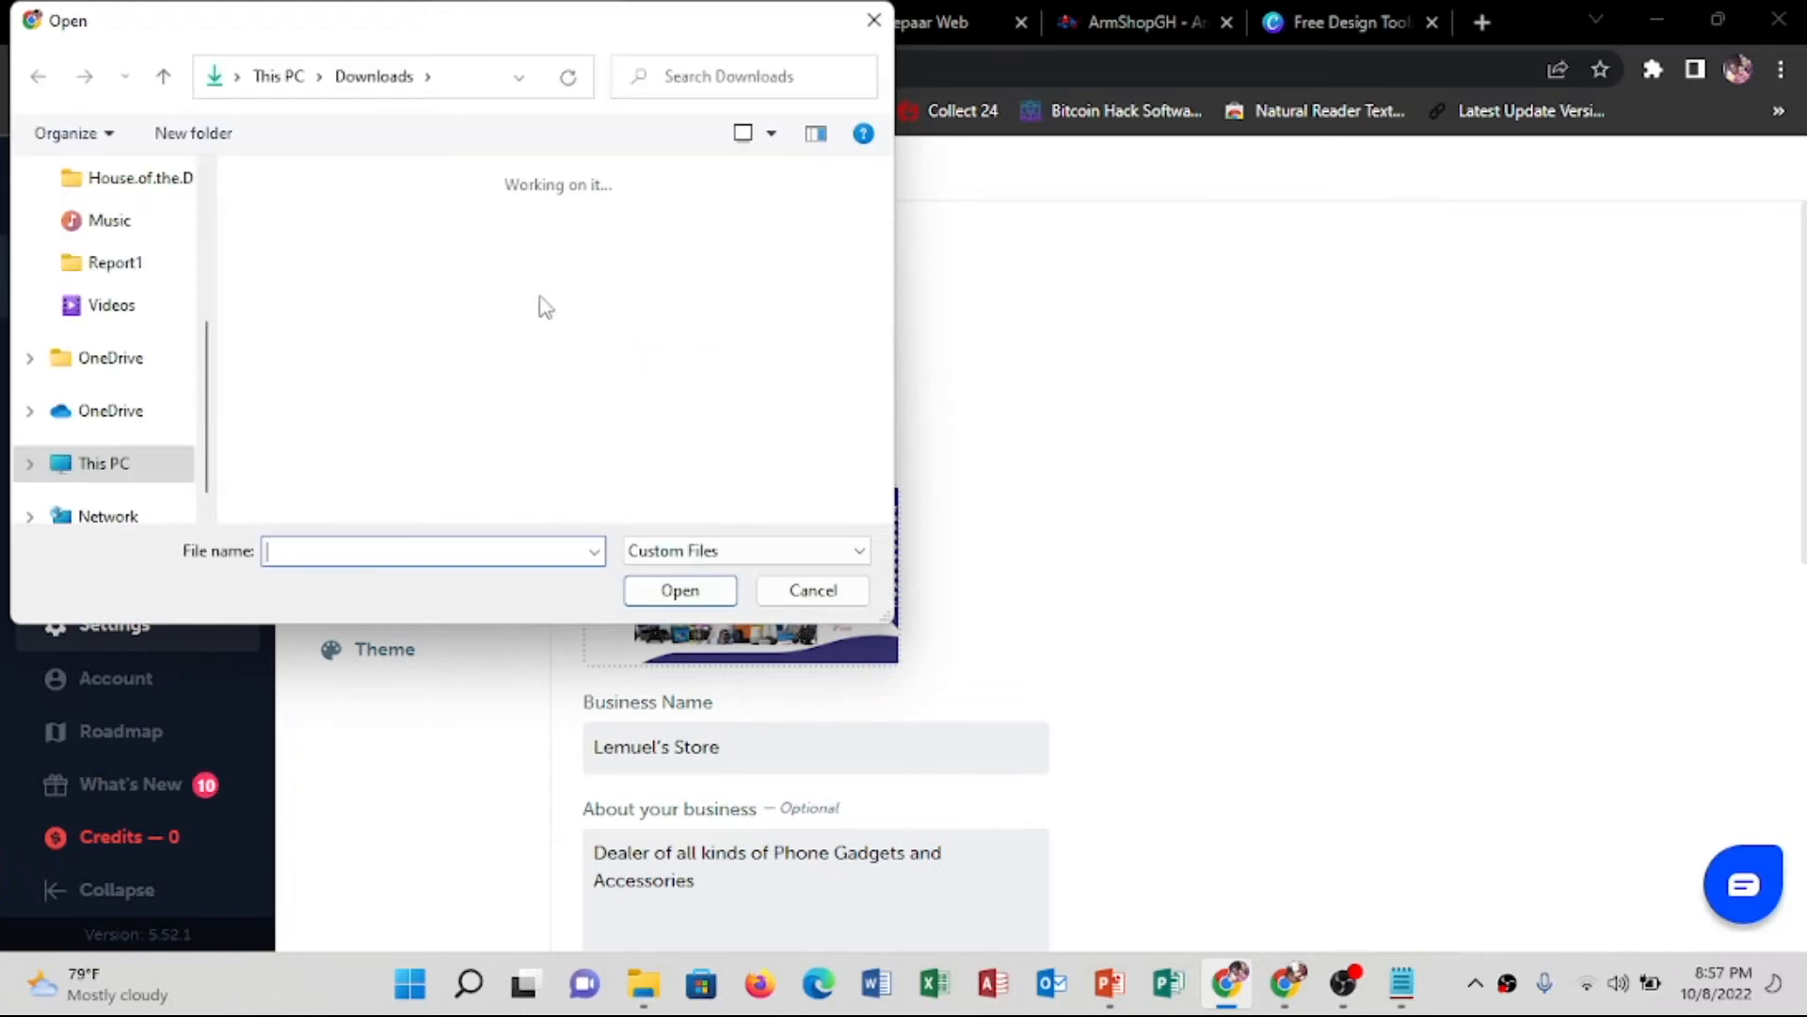
{"action": "left_click", "coordinate": [521, 322]}
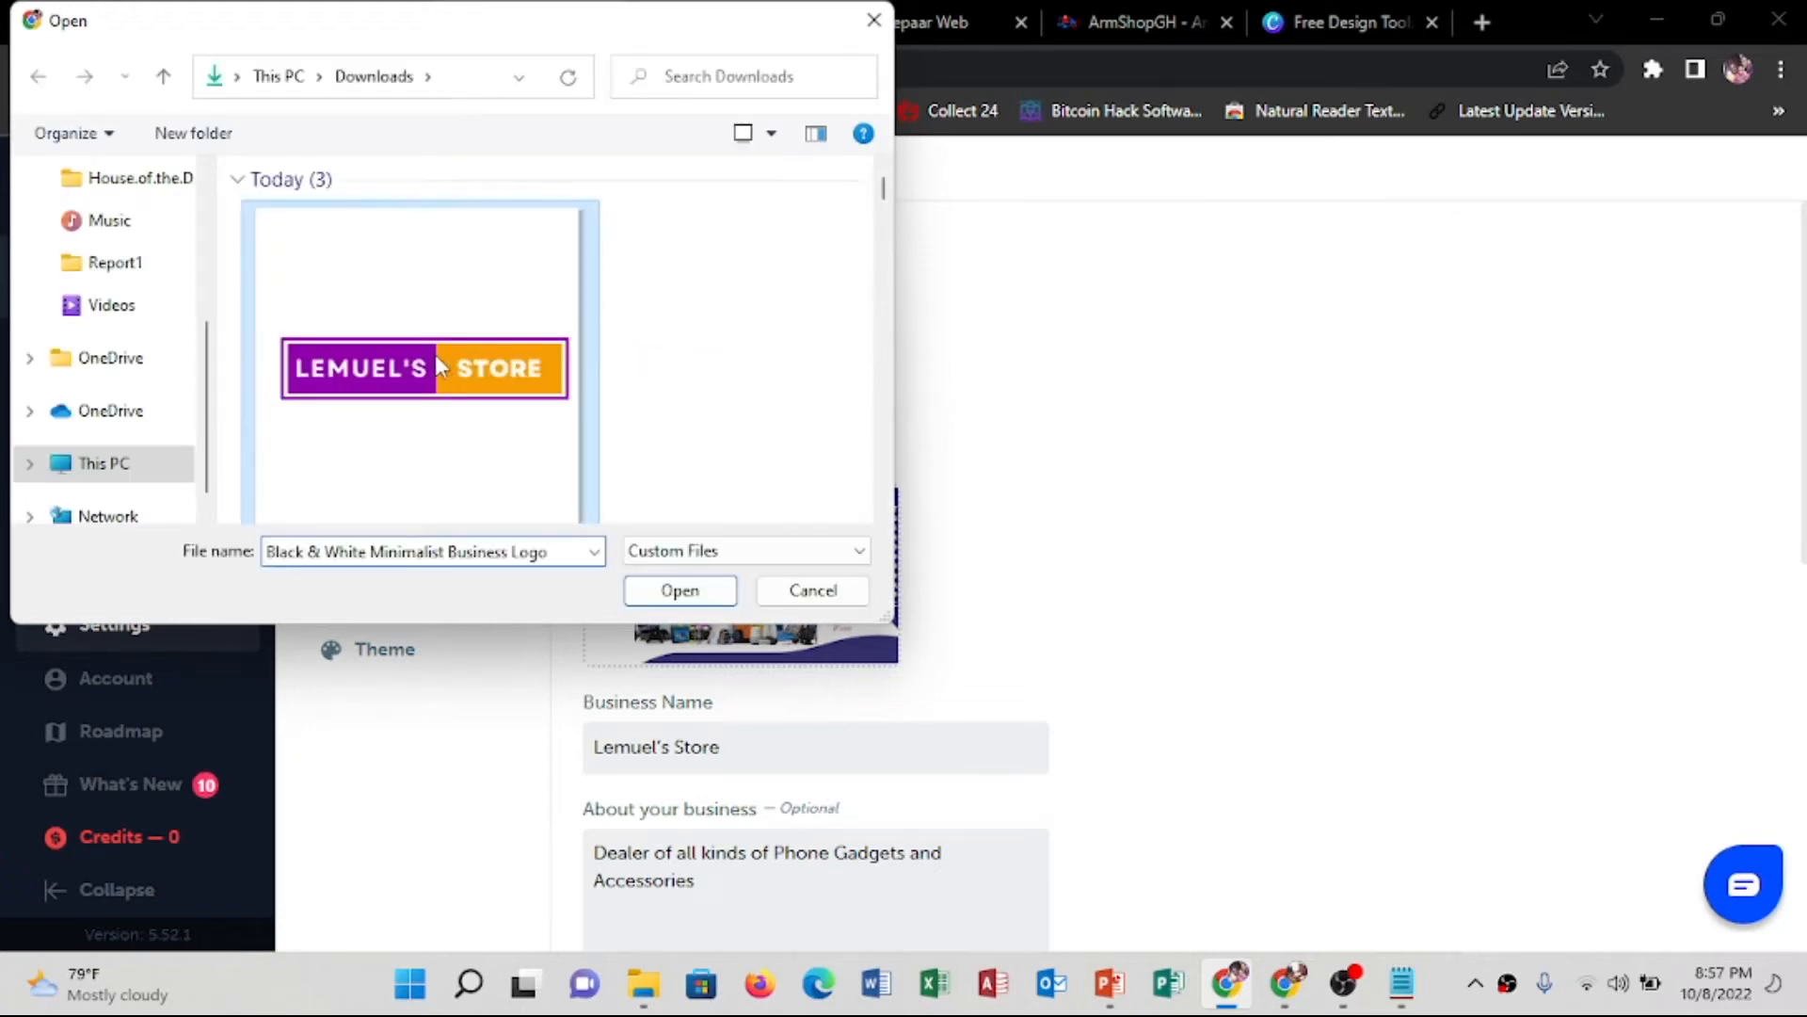
{"action": "left_click", "coordinate": [682, 593]}
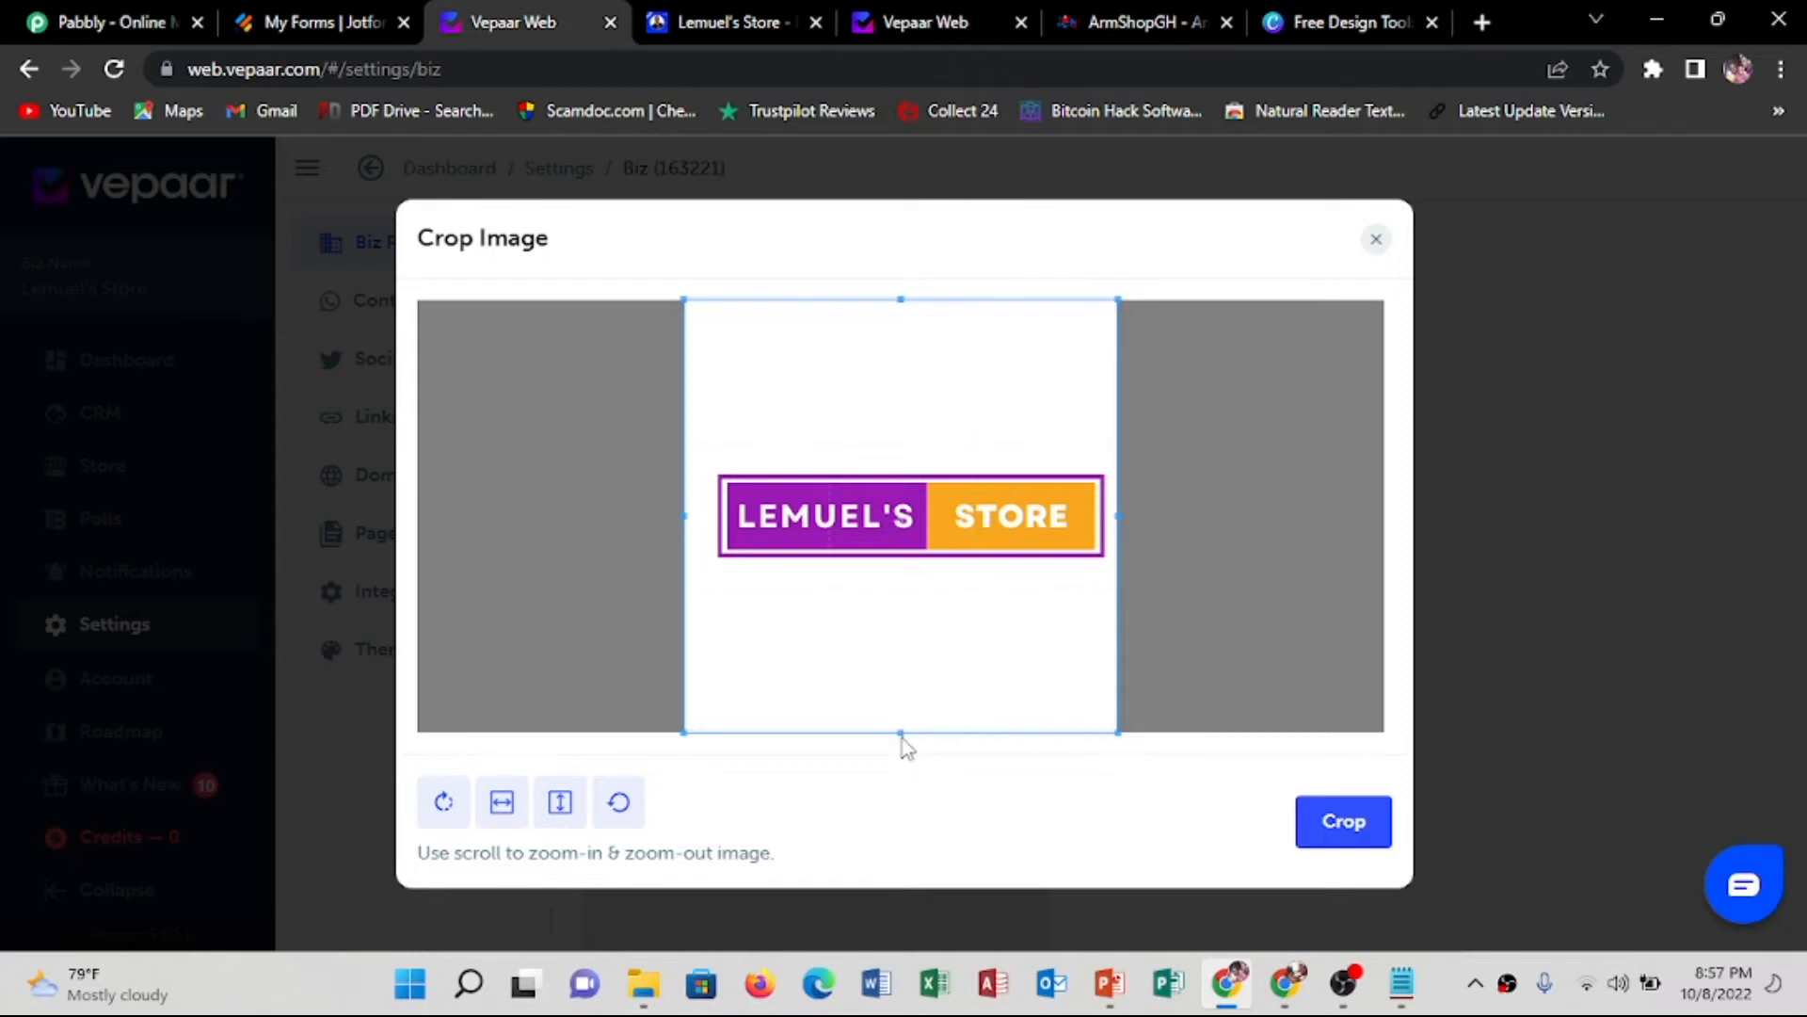
Try a slightly smaller crop area around the logo and reset it to full size
{"action": "mouse_move", "coordinate": [904, 729]}
{"action": "left_mouse_down"}
{"action": "mouse_move", "coordinate": [900, 637]}
{"action": "mouse_move", "coordinate": [933, 717]}
{"action": "left_mouse_up"}
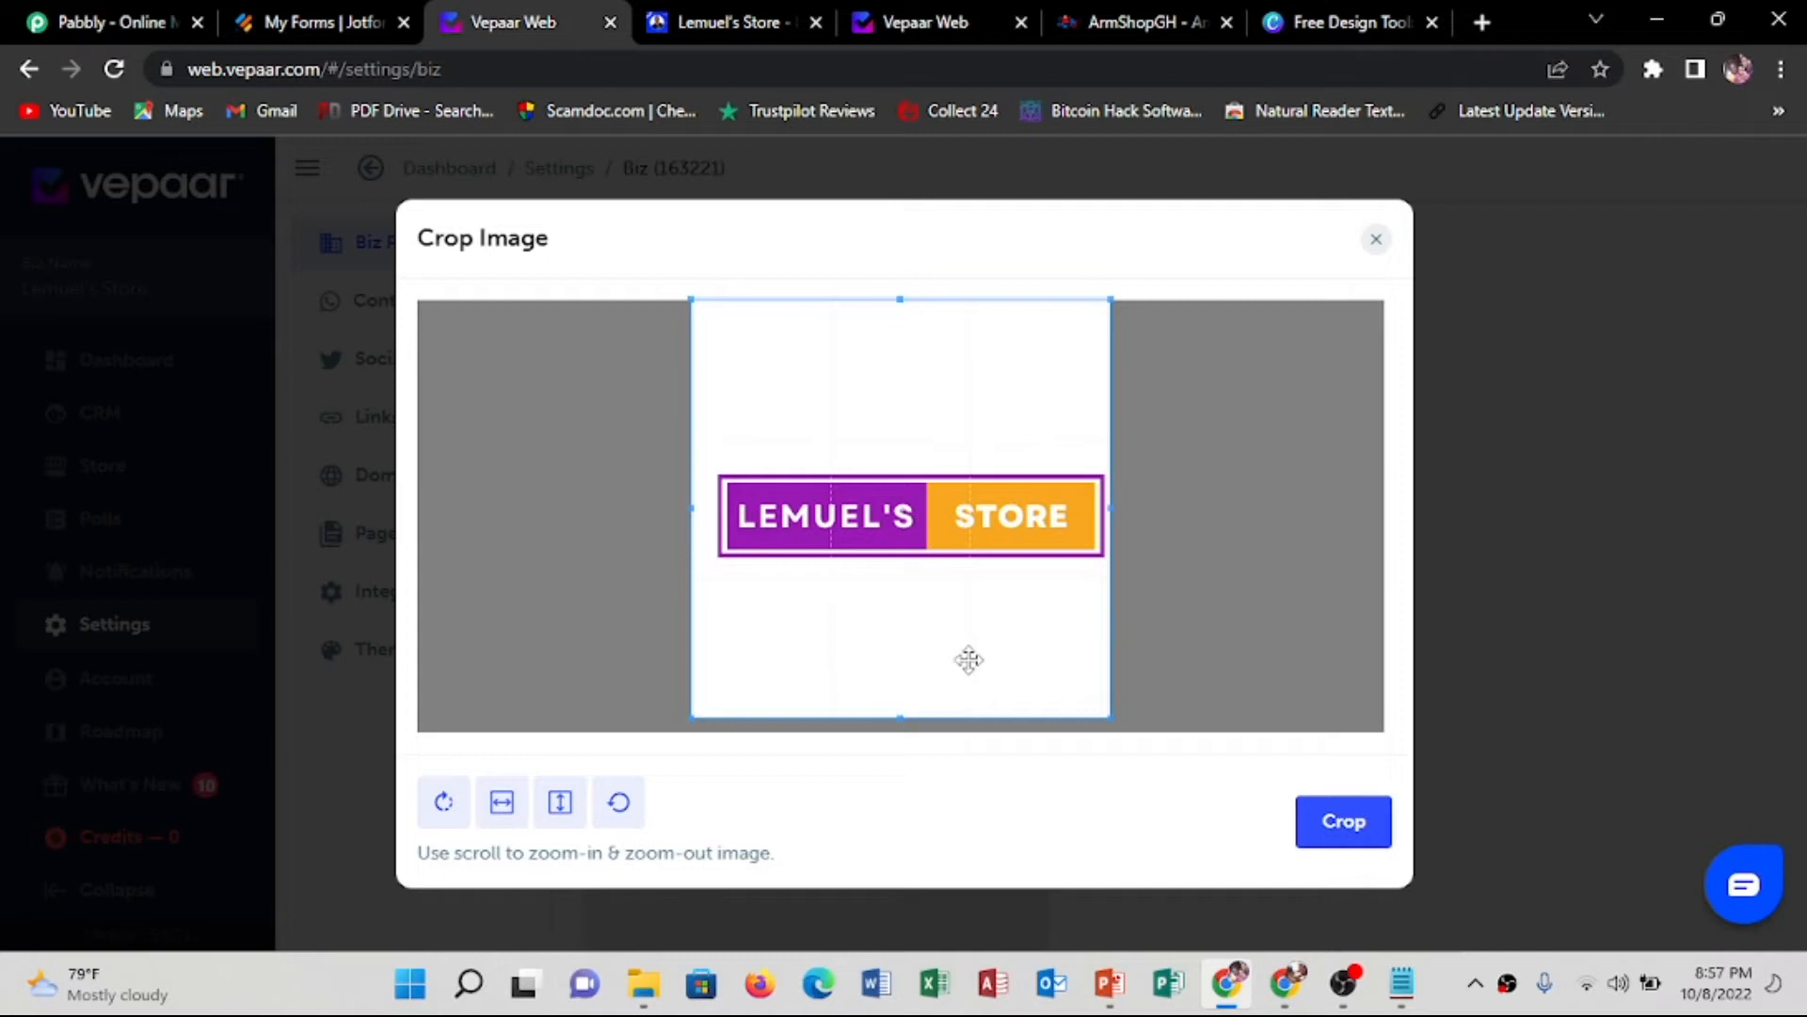
{"action": "left_click_drag", "start_coordinate": [982, 618], "coordinate": [982, 643]}
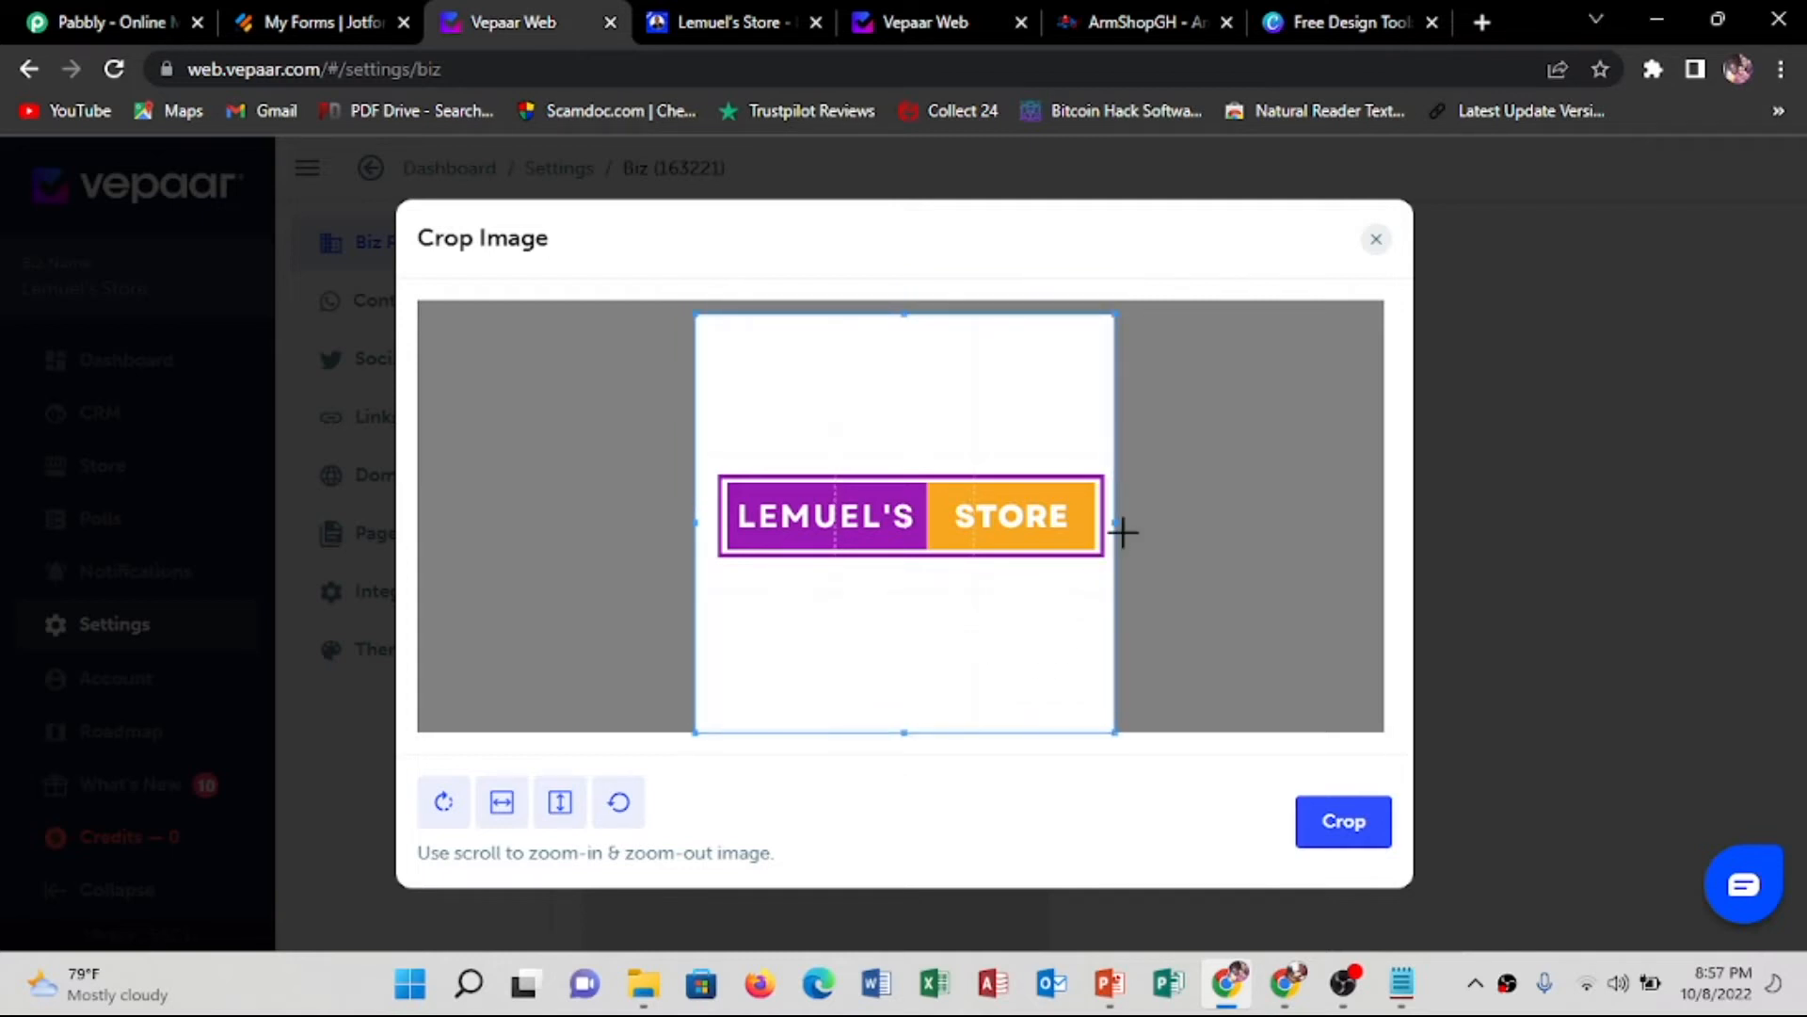
{"action": "left_click", "coordinate": [561, 801]}
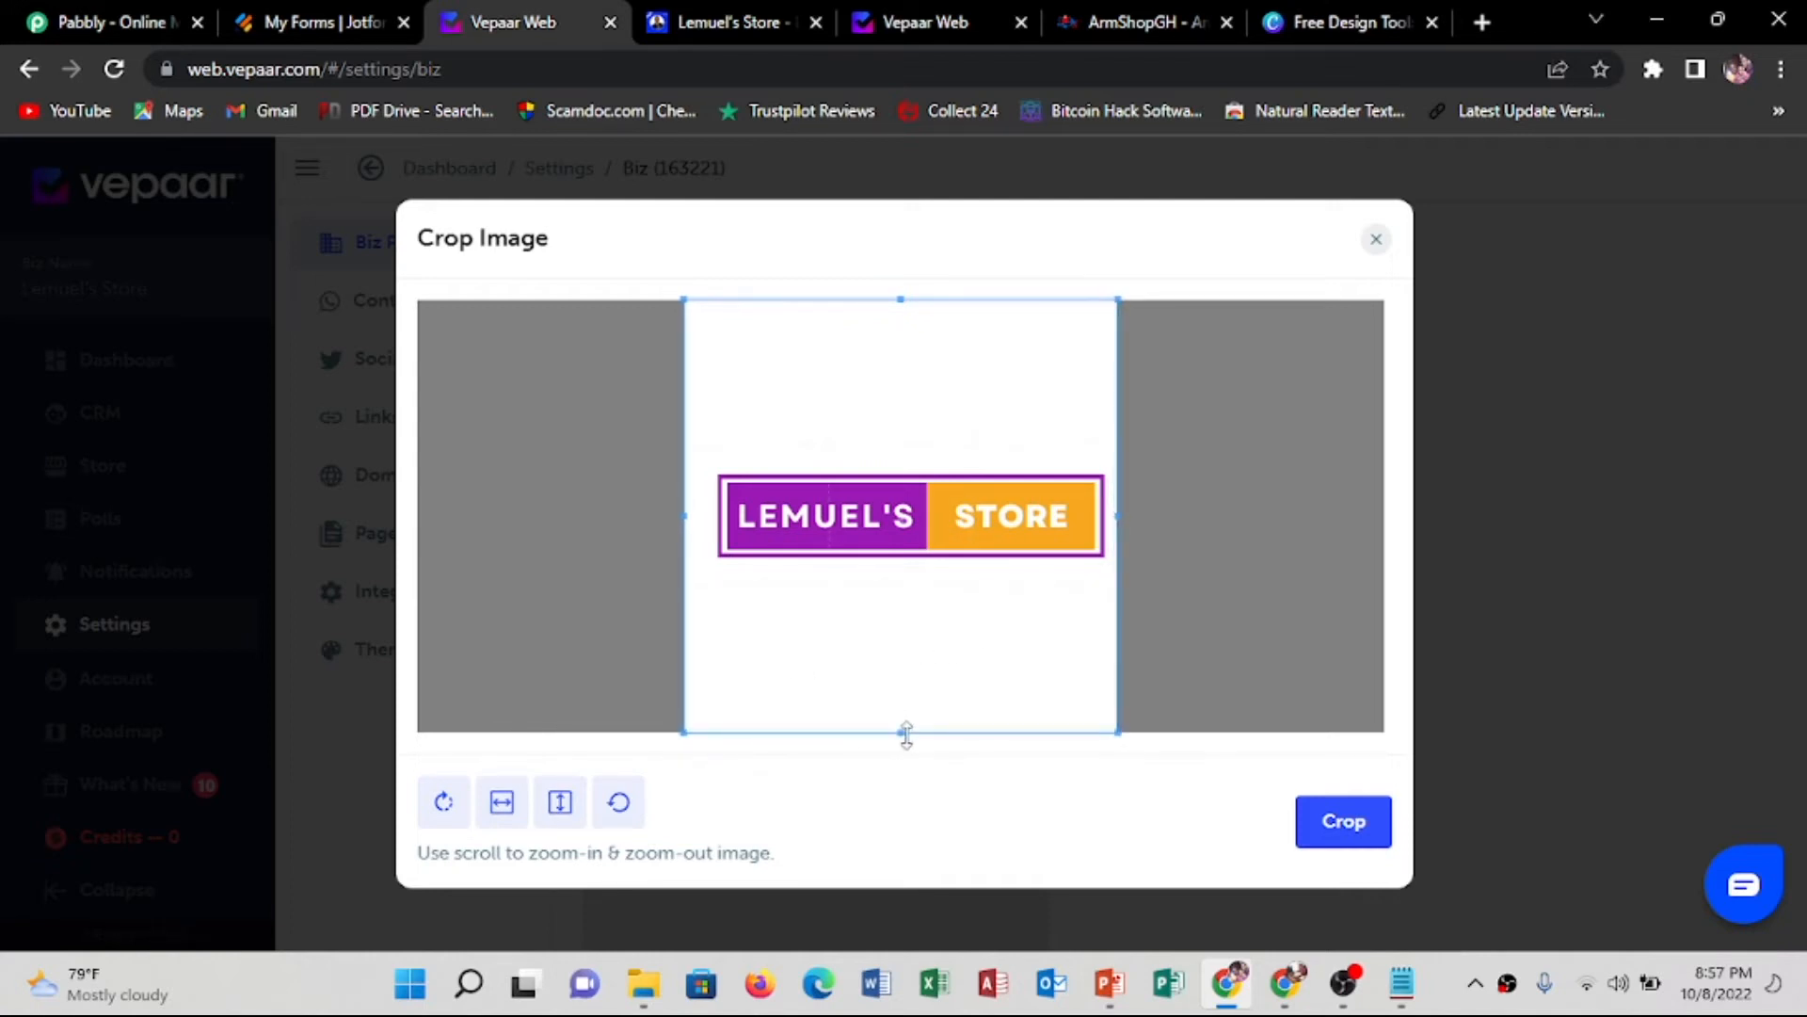
Crop the profile image with the crop area shifted slightly right to center the logo, and save the business profile
{"action": "left_click_drag", "start_coordinate": [896, 680], "coordinate": [903, 679]}
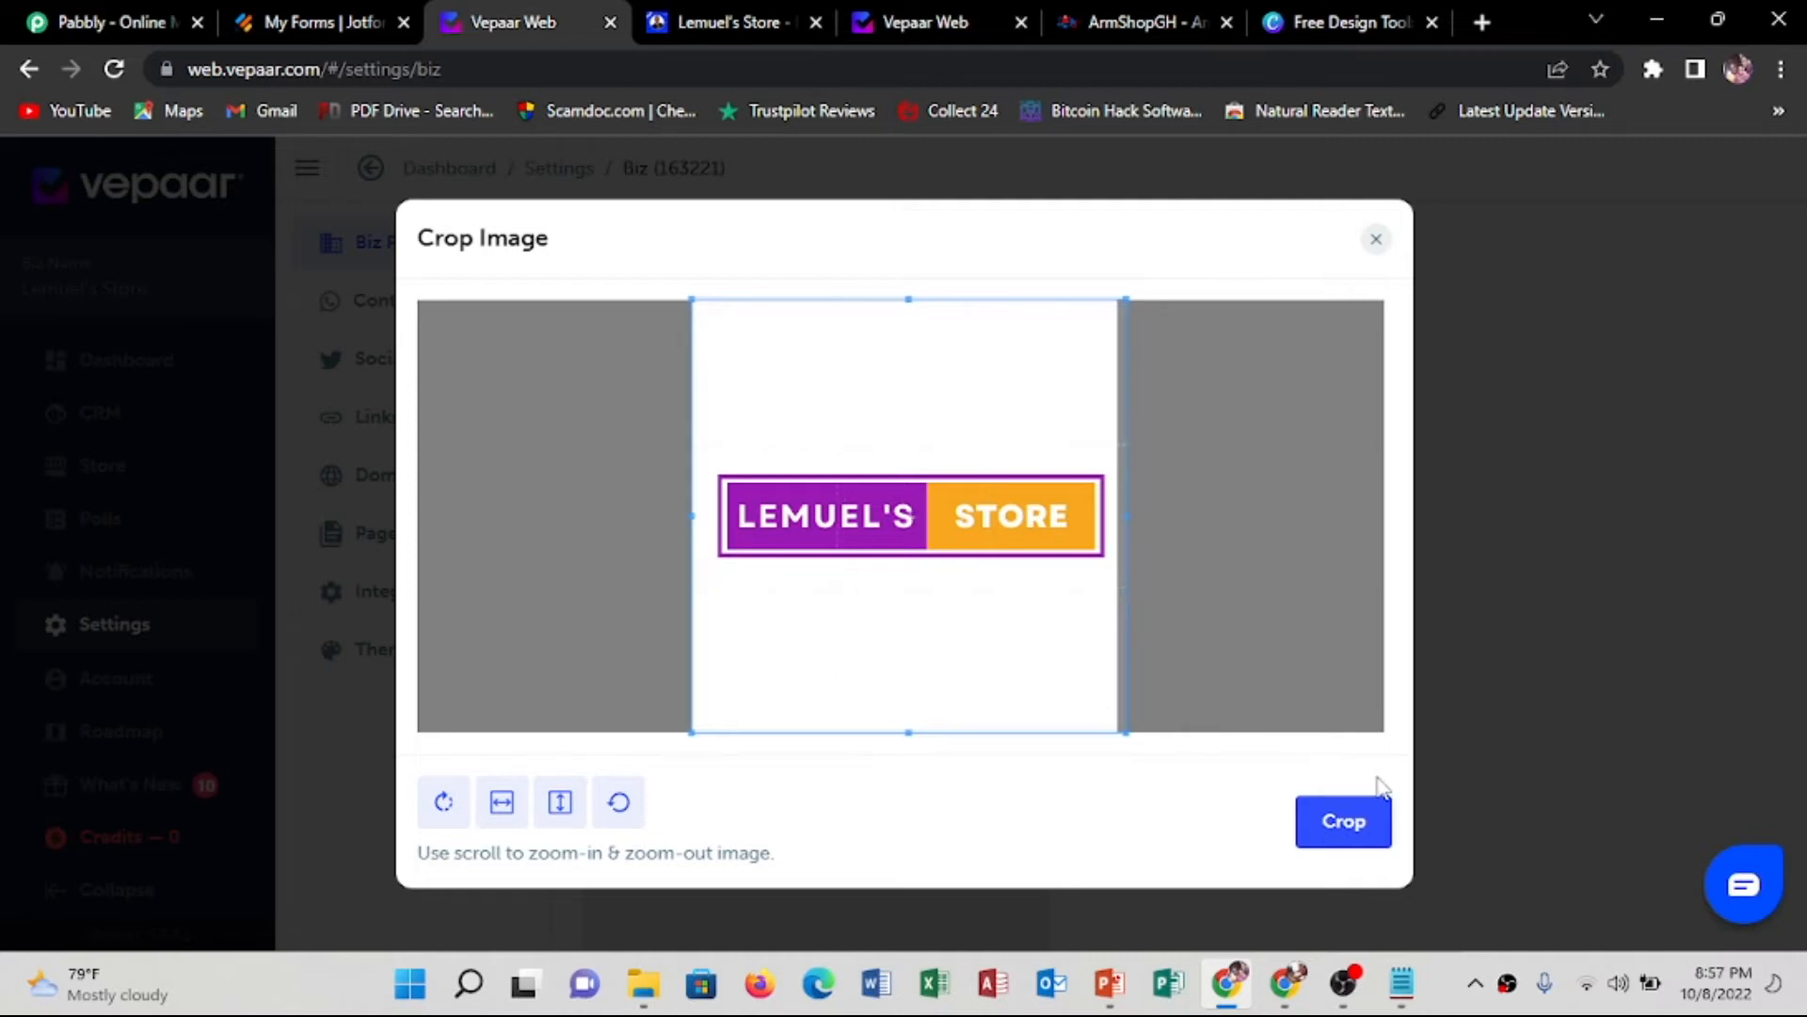
{"action": "left_click", "coordinate": [1344, 825]}
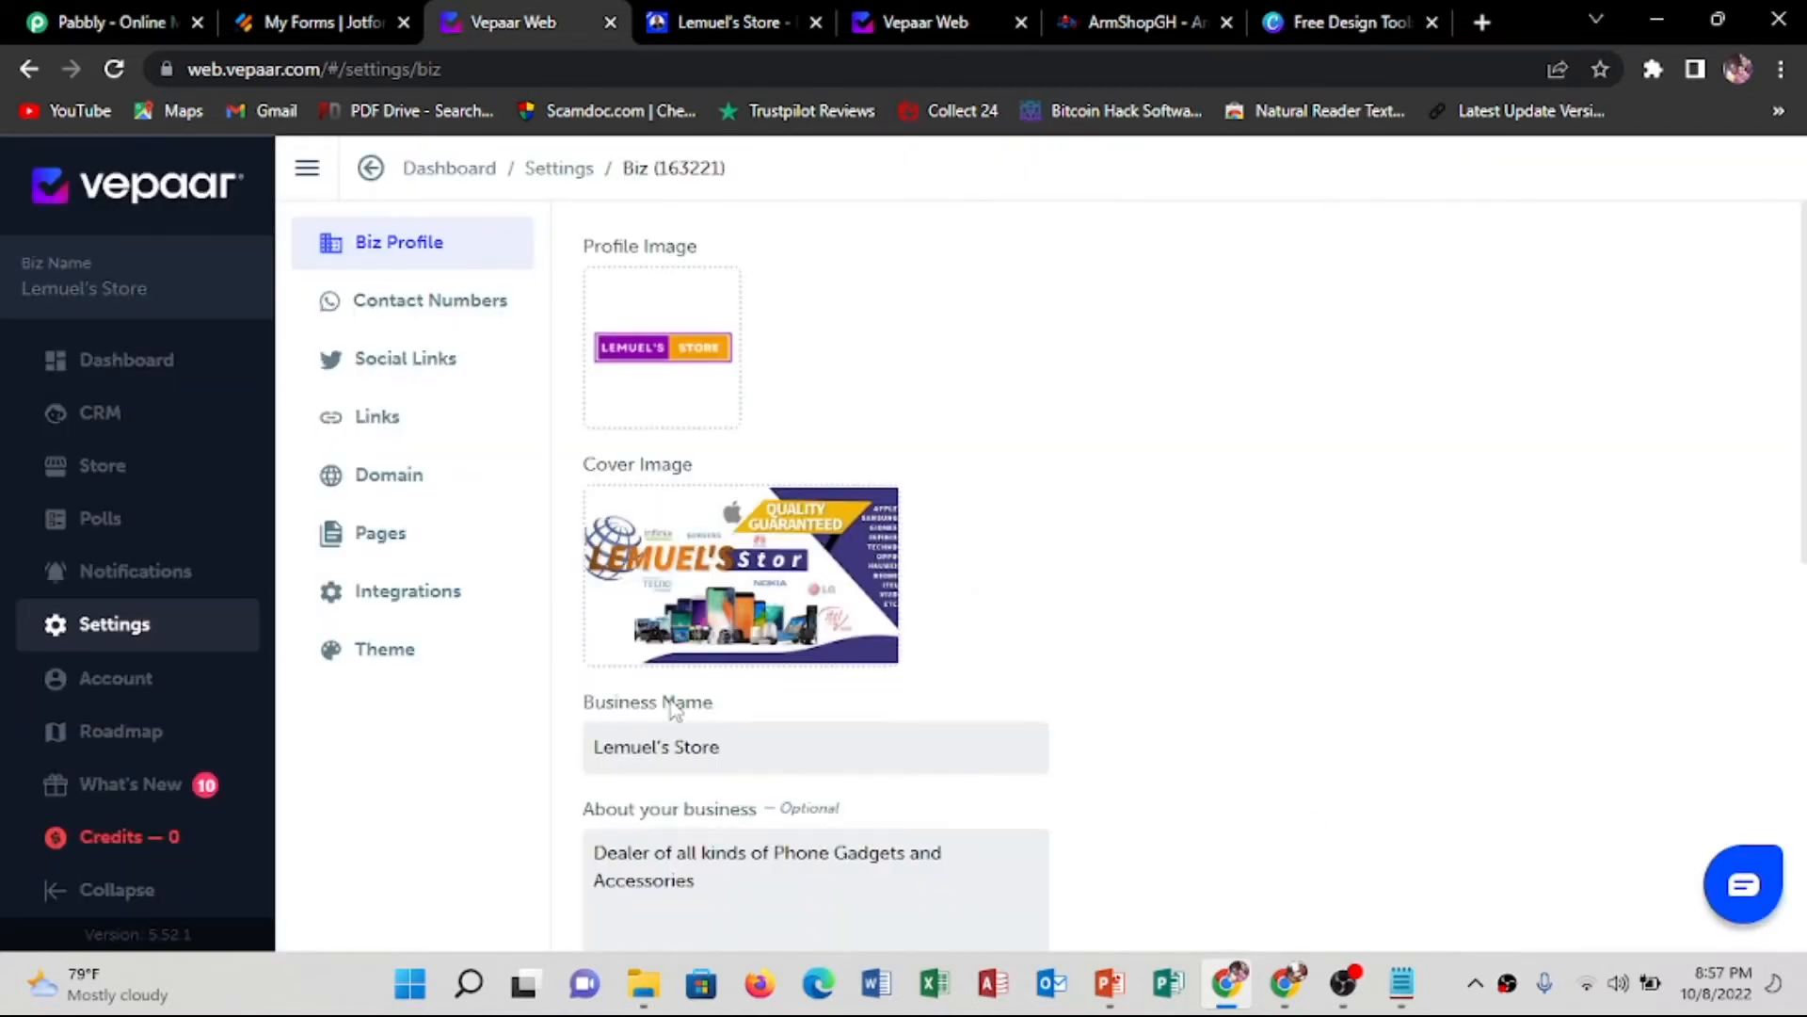
{"action": "scroll", "coordinate": [1059, 481], "scroll_direction": "down", "scroll_amount": 8}
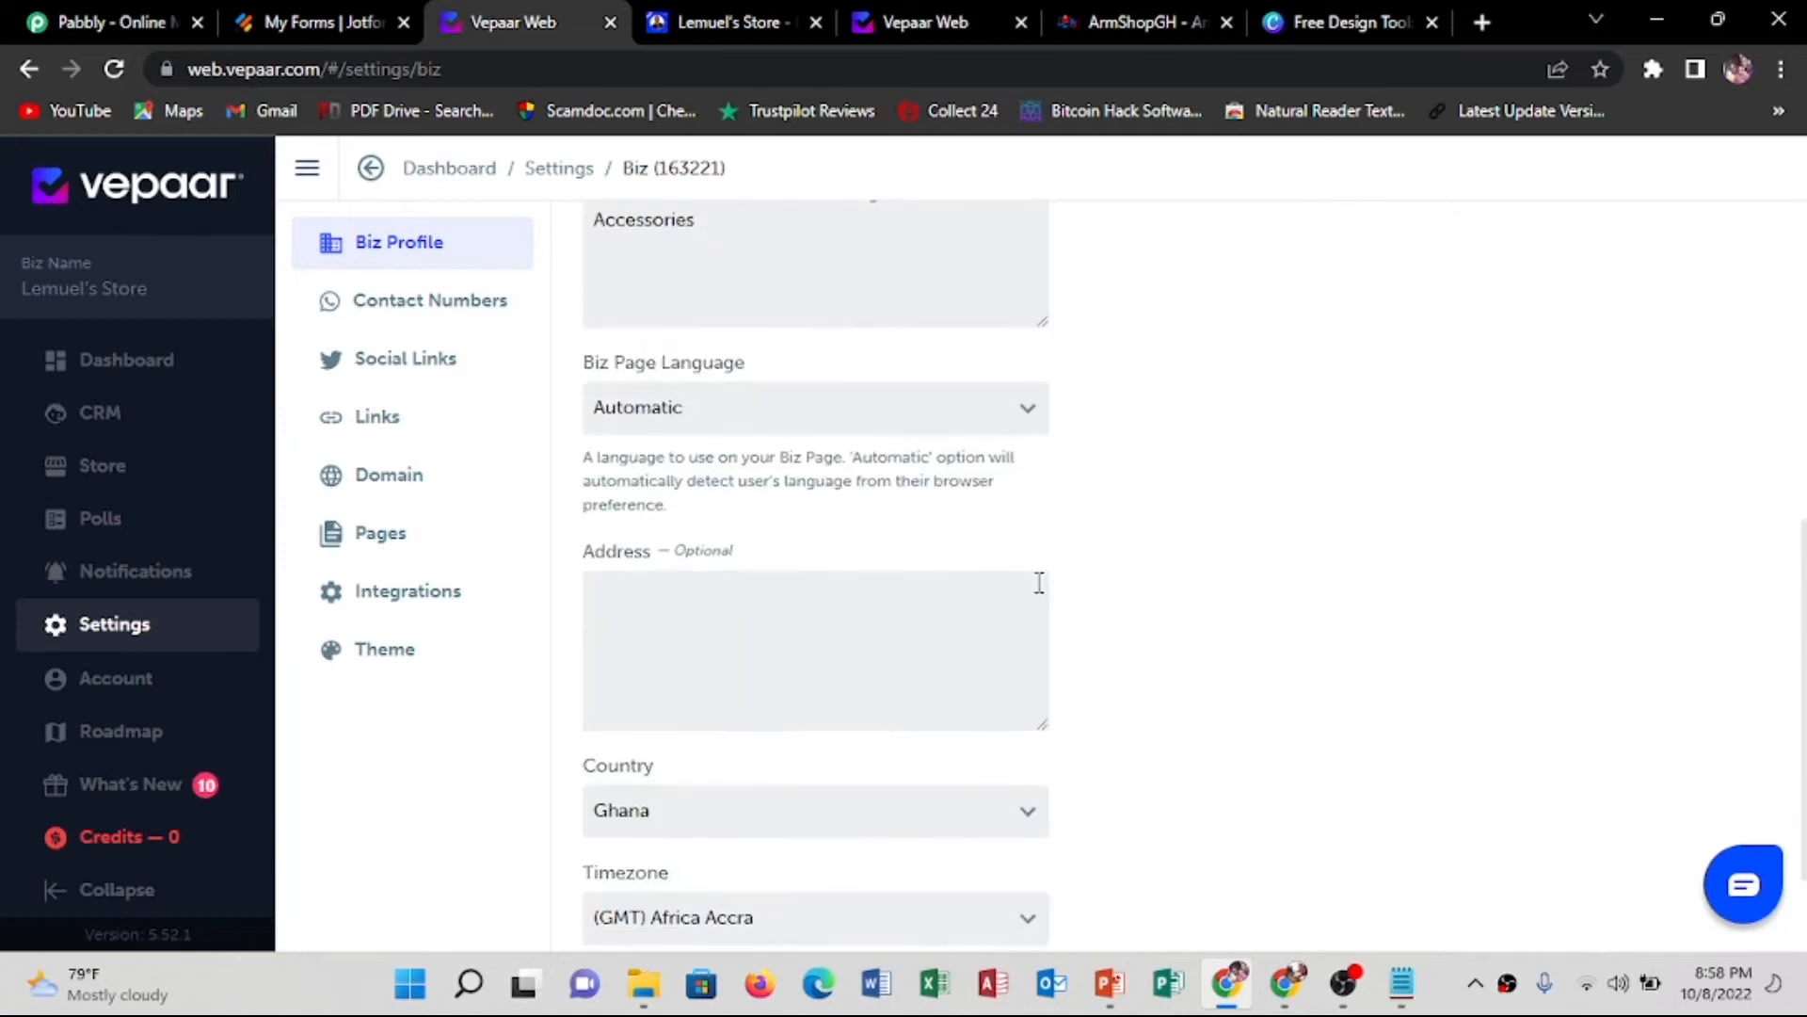
{"action": "left_click", "coordinate": [622, 905]}
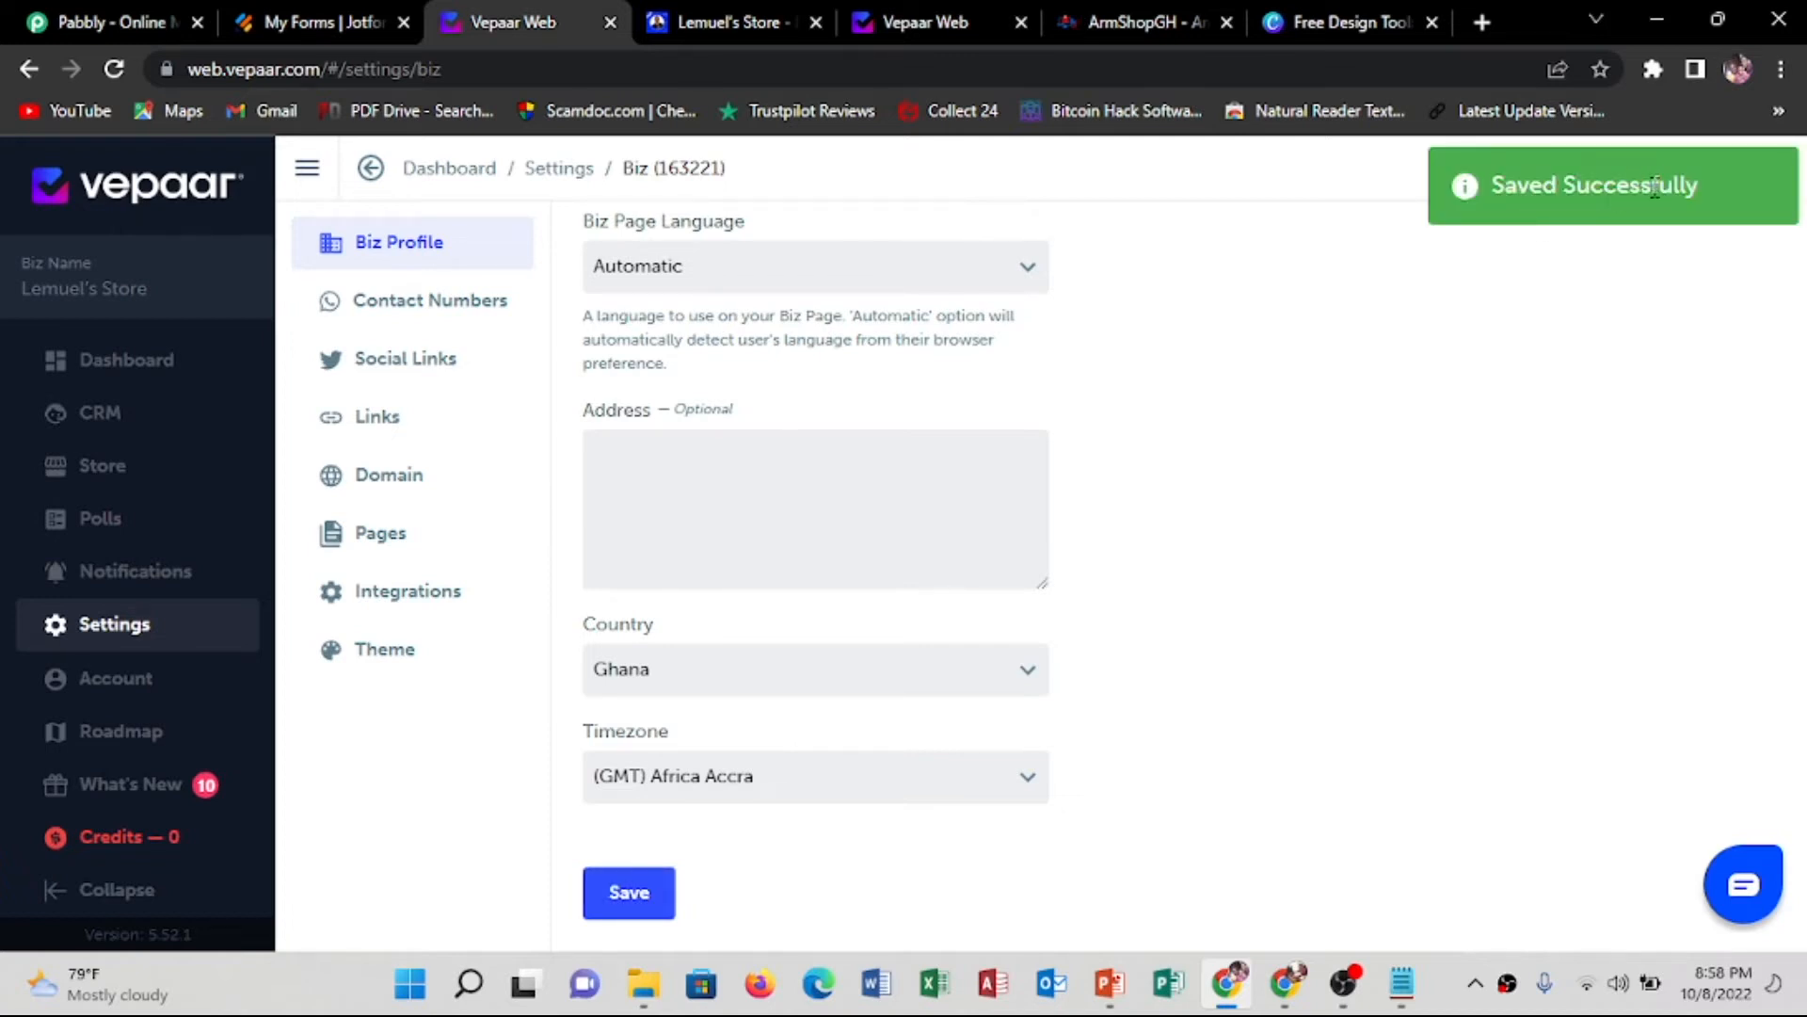
Review the store's profile and cover images, and switch to the Canva logo design in the other browser window
{"action": "scroll", "coordinate": [1048, 521], "scroll_direction": "up", "scroll_amount": 8}
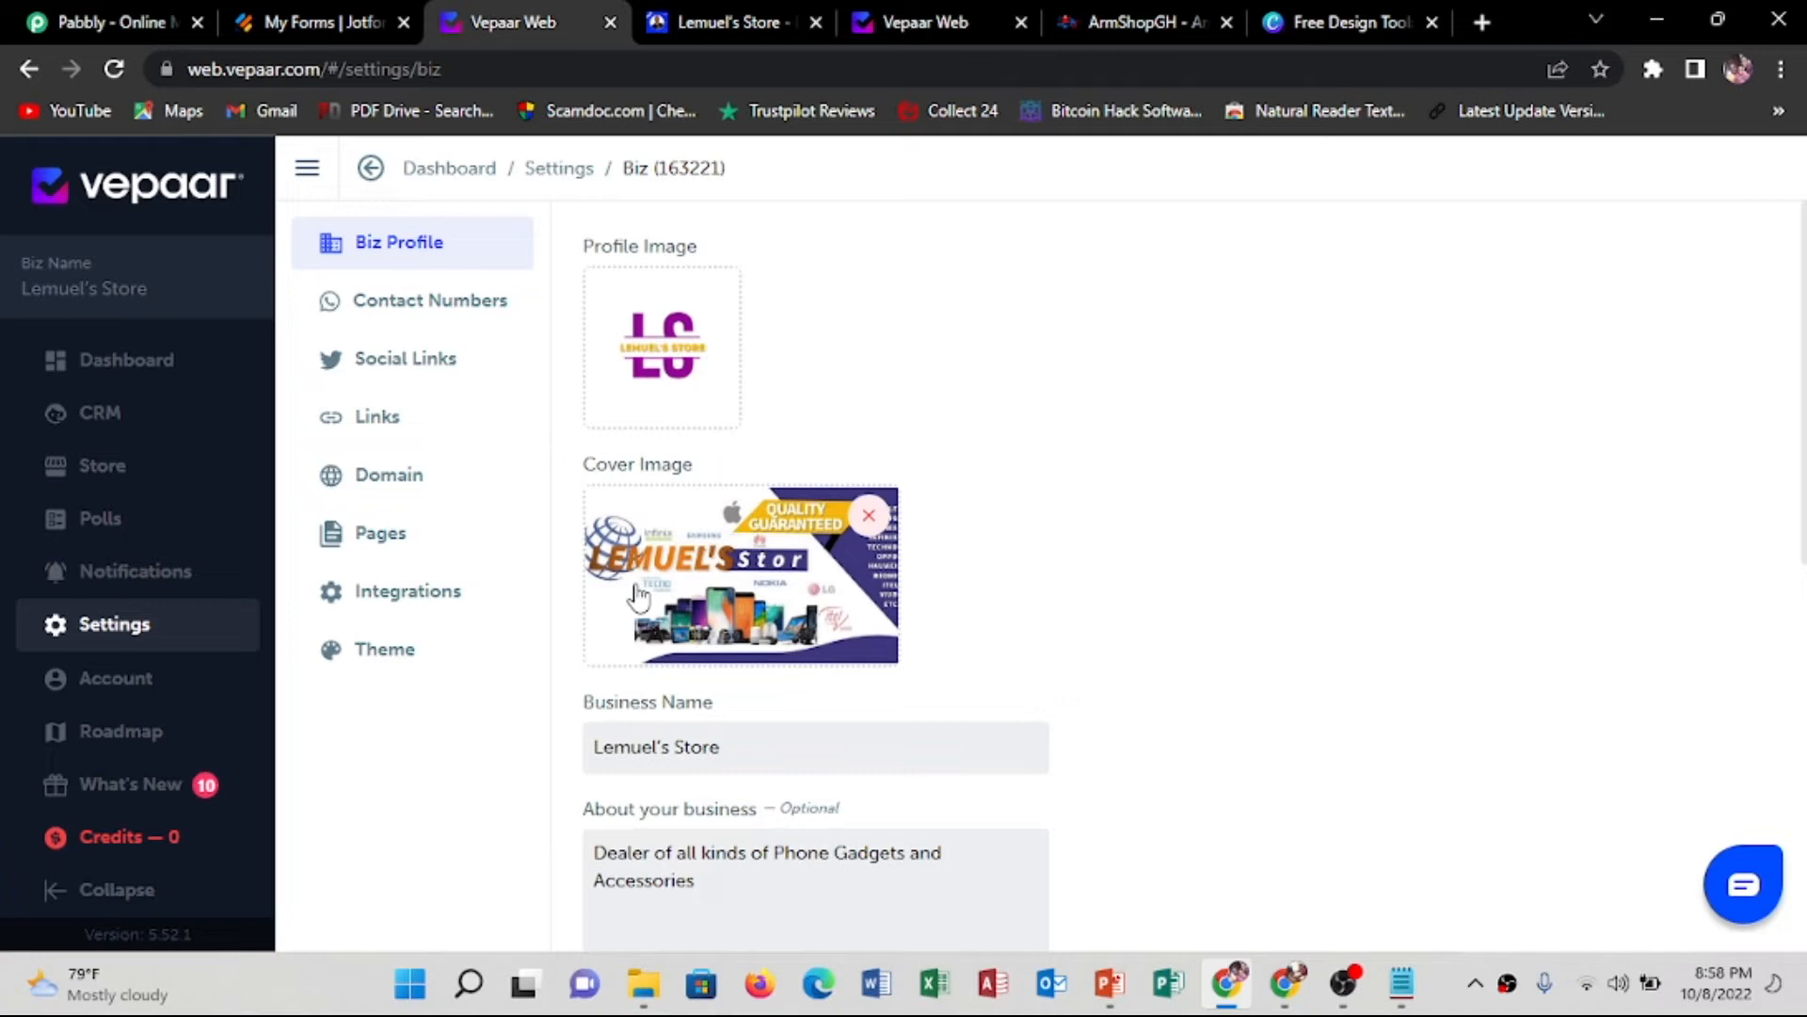
{"action": "mouse_move", "coordinate": [721, 523]}
{"action": "left_click", "coordinate": [1238, 984]}
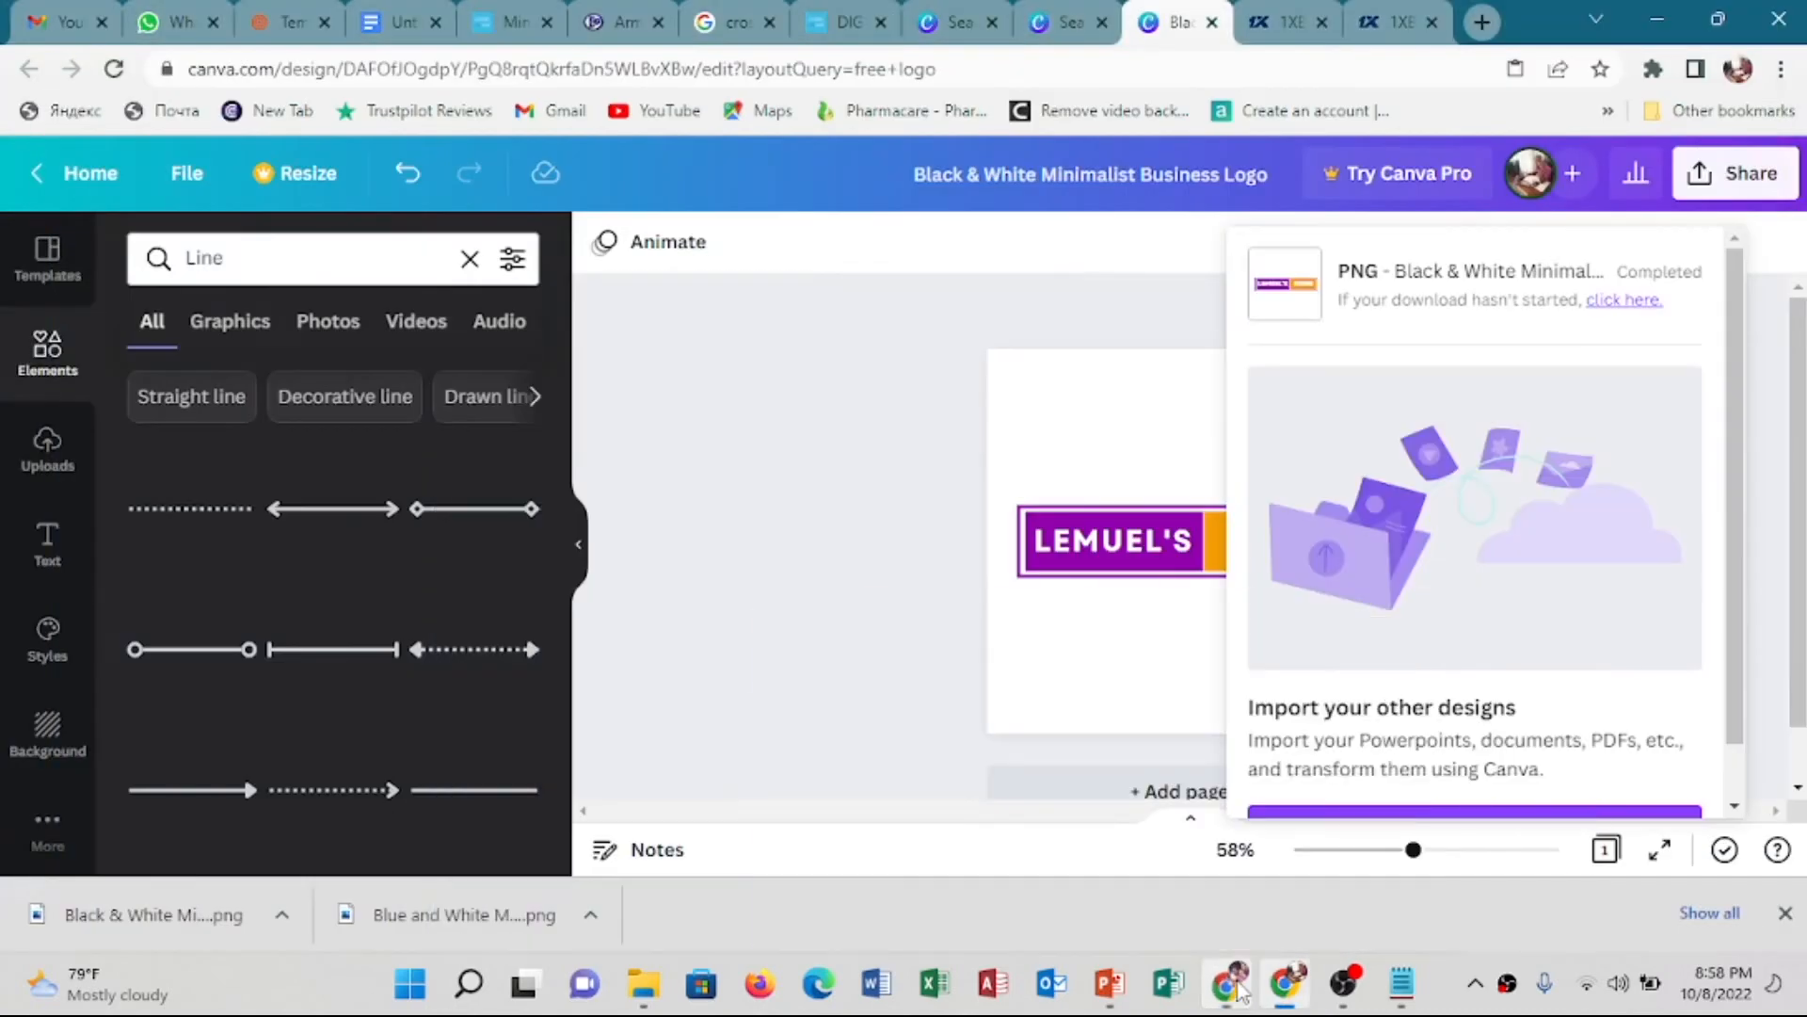
{"action": "left_click", "coordinate": [662, 372]}
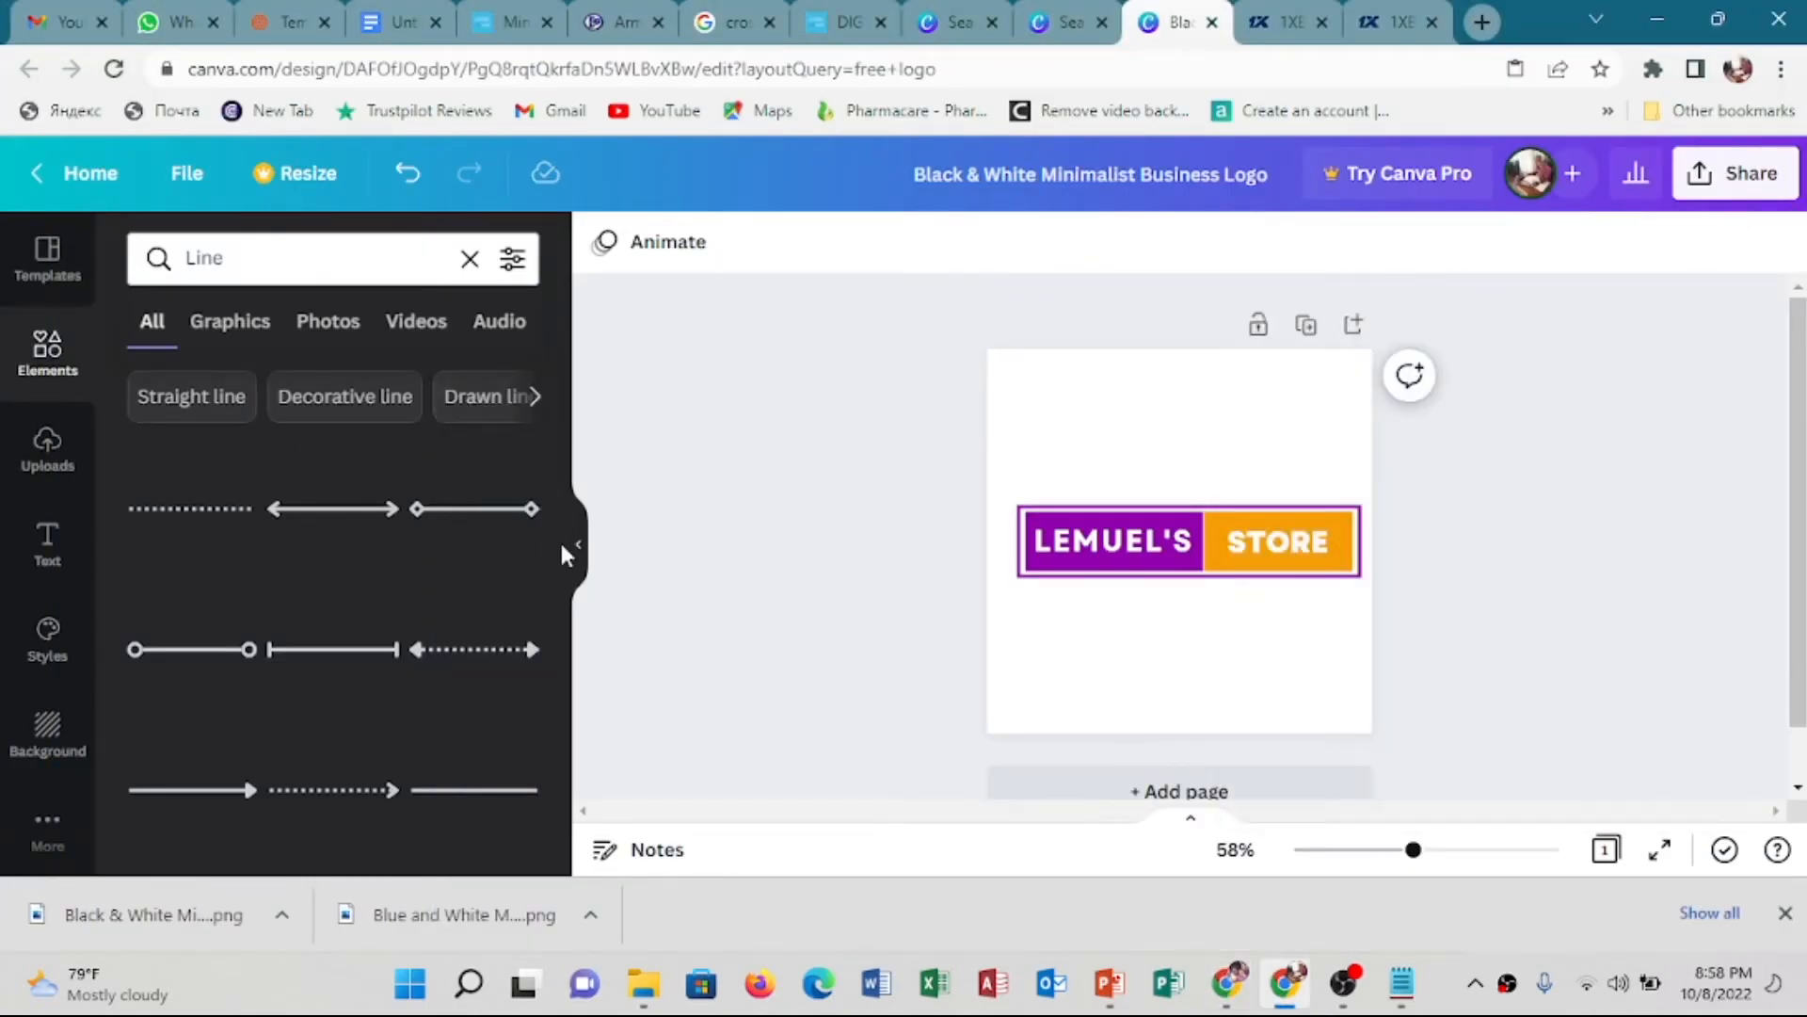
{"action": "left_click", "coordinate": [49, 282]}
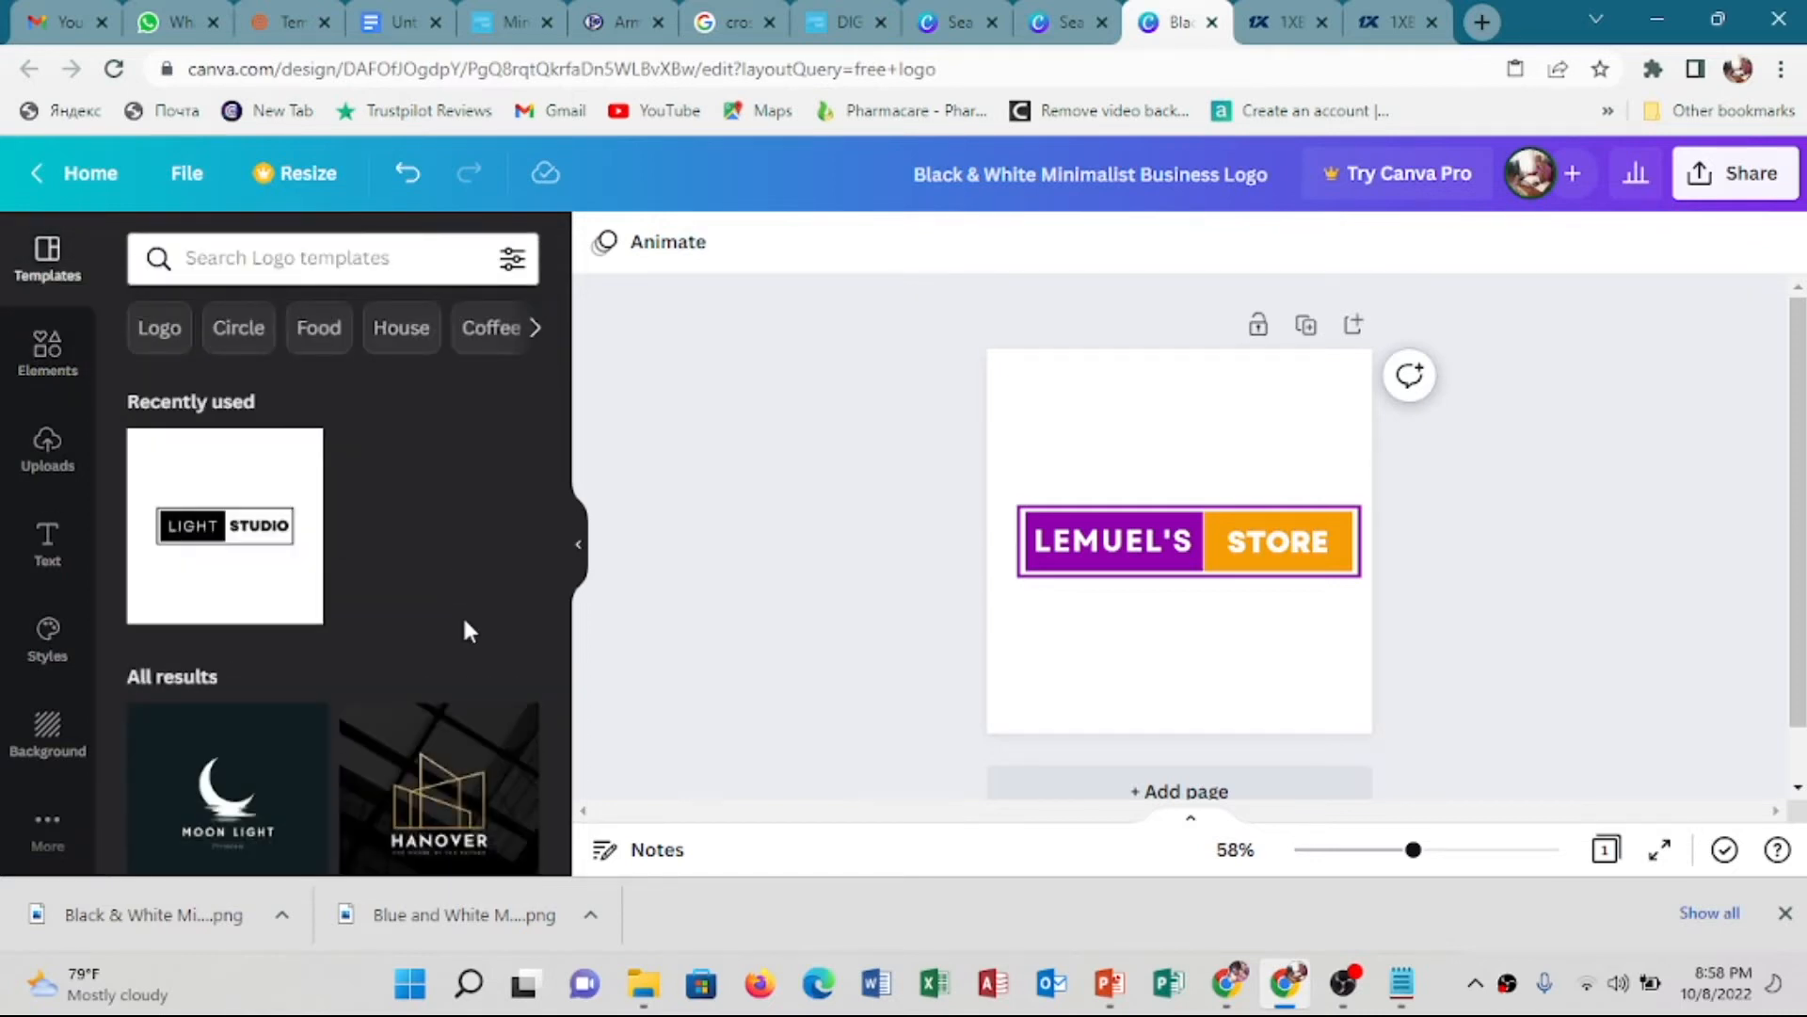
{"action": "scroll", "coordinate": [467, 640], "scroll_direction": "down", "scroll_amount": 7}
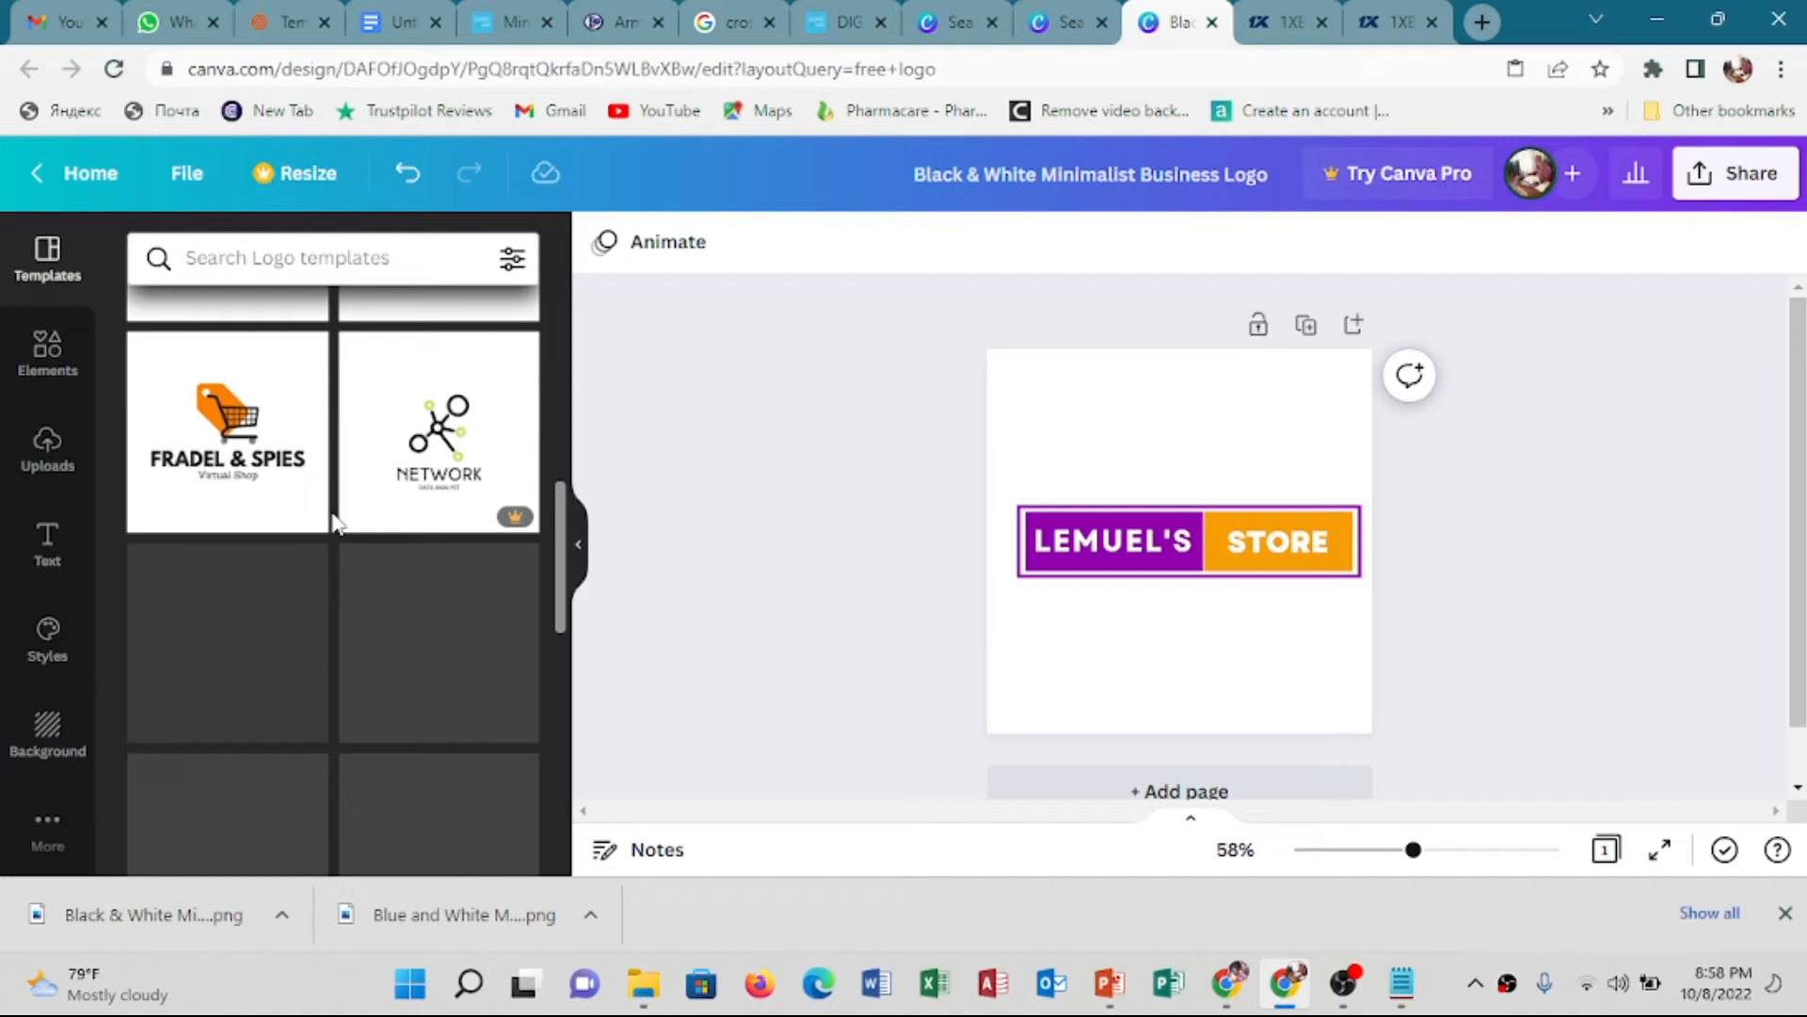
{"action": "scroll", "coordinate": [335, 522], "scroll_direction": "up", "scroll_amount": 5}
{"action": "scroll", "coordinate": [445, 549], "scroll_direction": "up", "scroll_amount": 5}
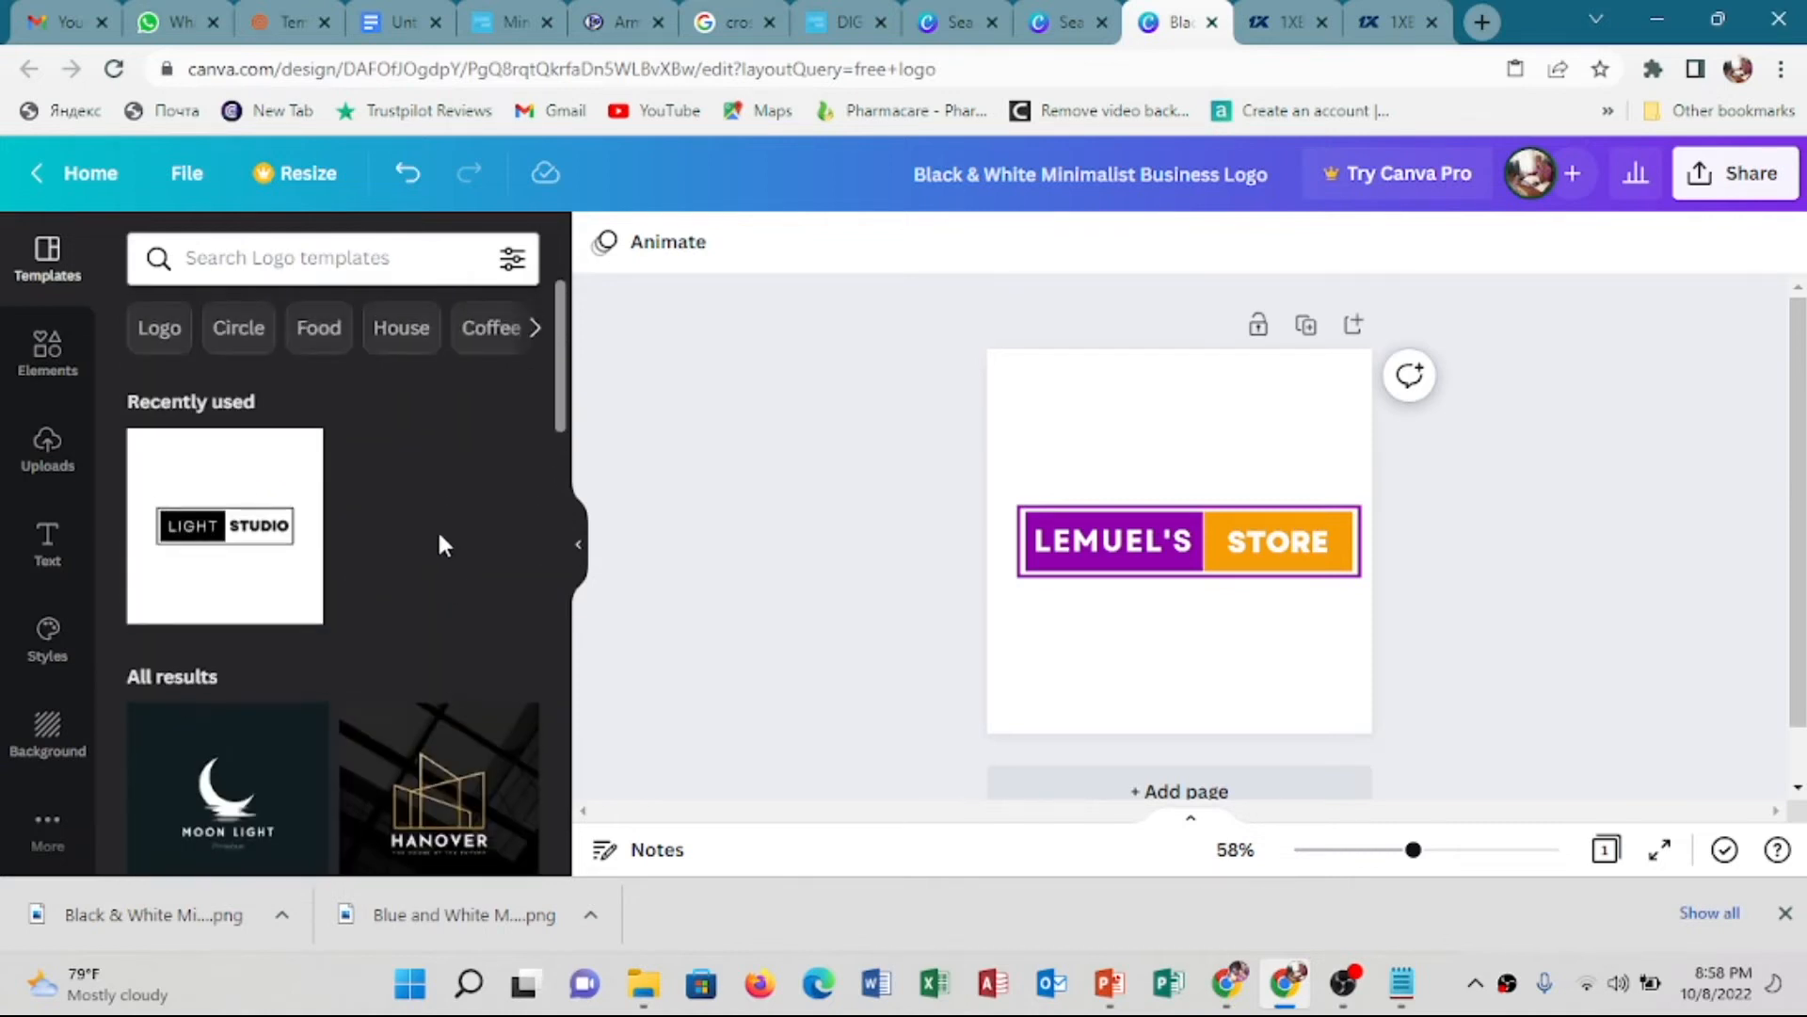
Return to the Canva home page and search the templates for "free cover"
{"action": "left_click", "coordinate": [94, 179]}
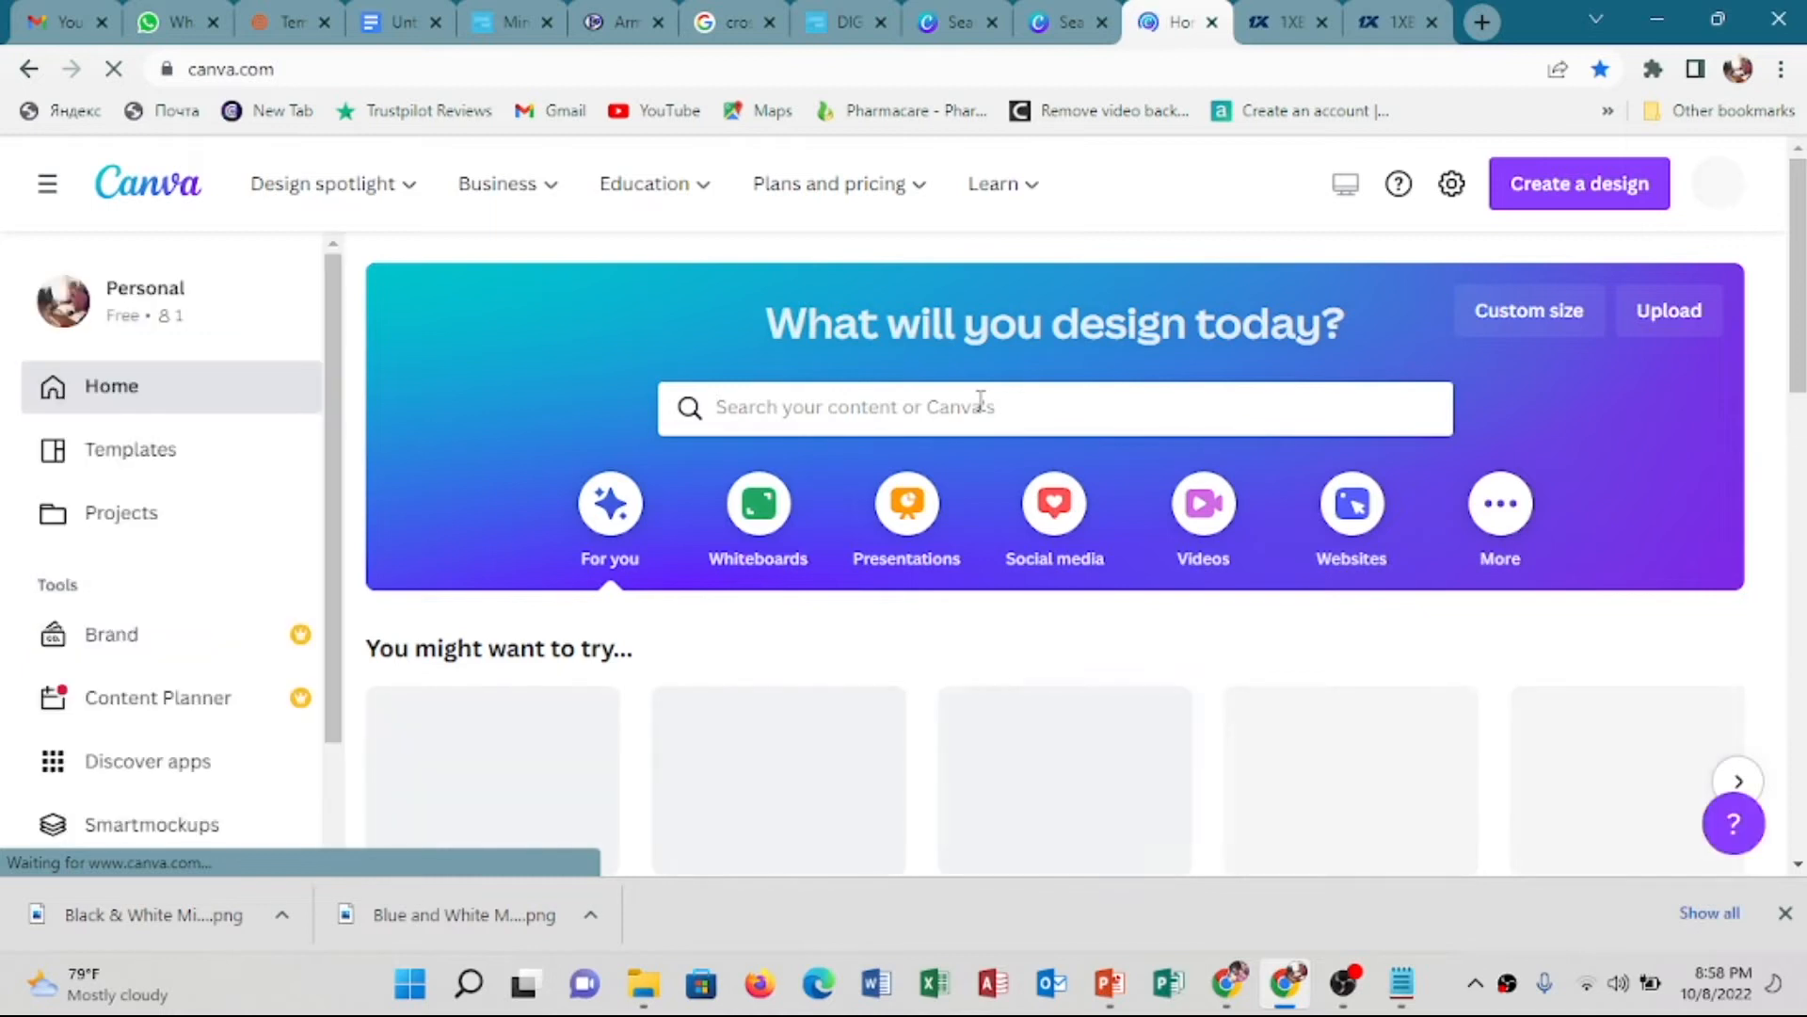
{"action": "type", "text": "fr"}
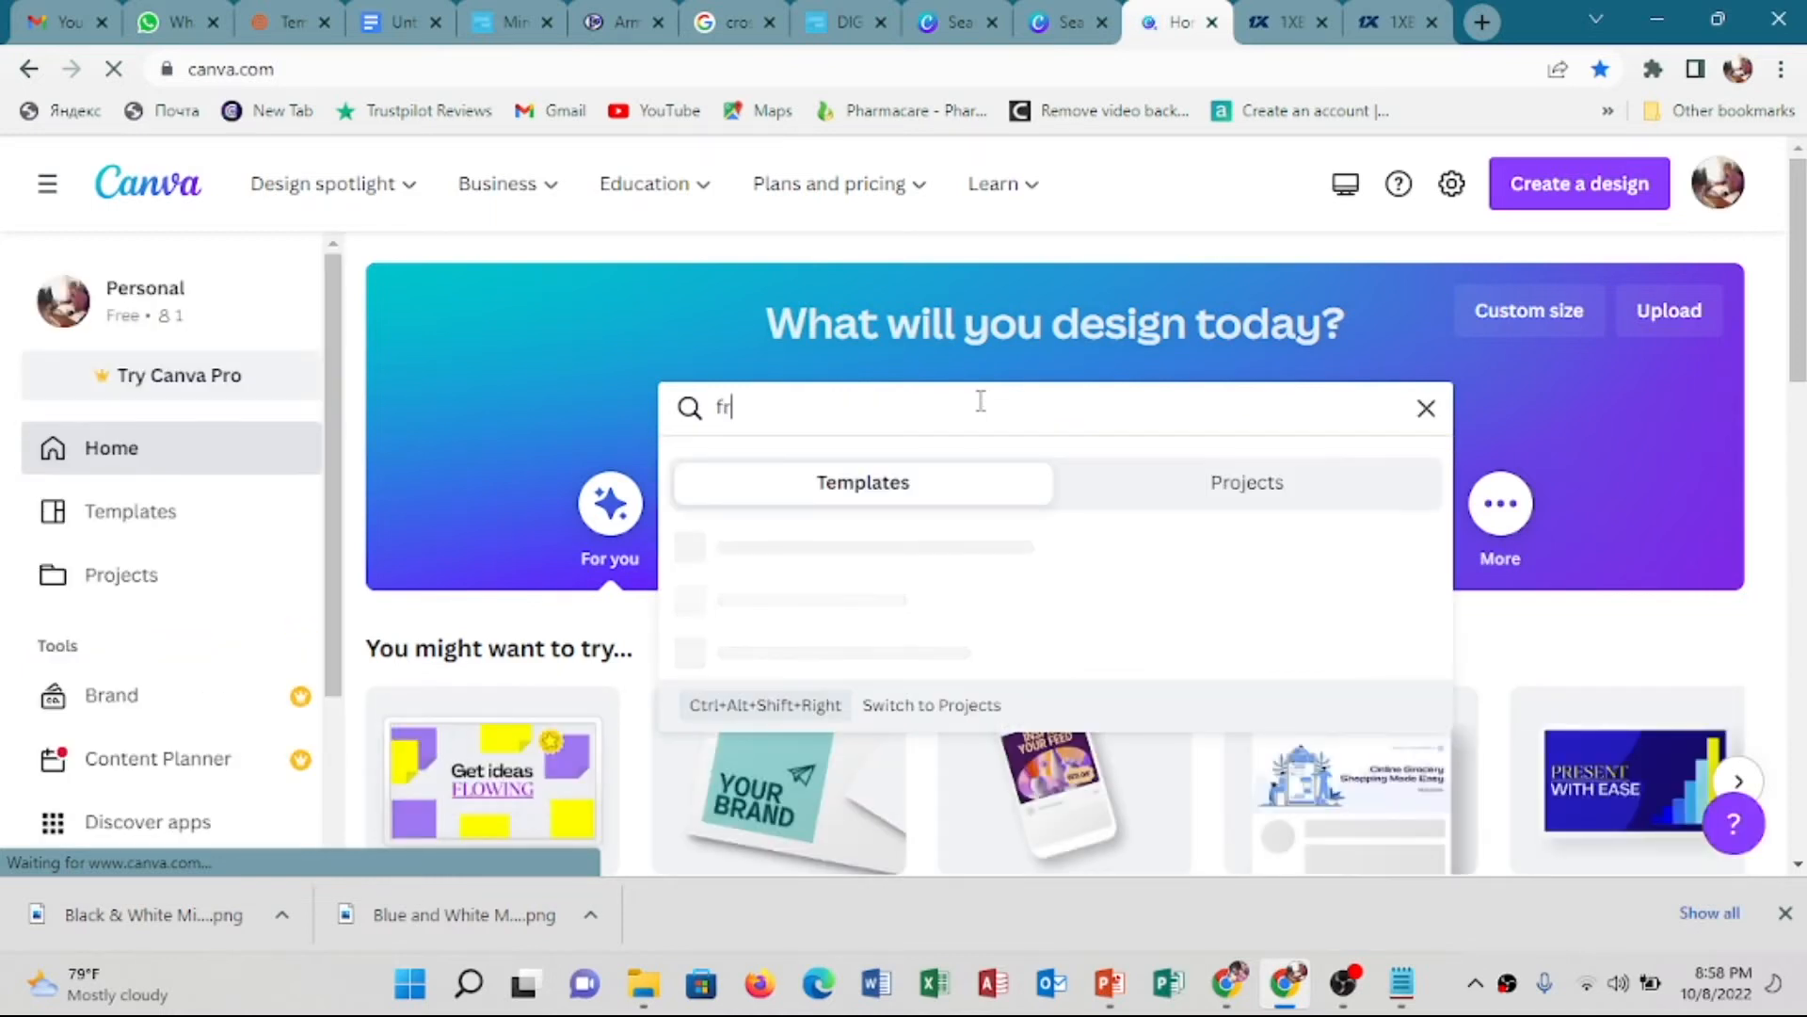
{"action": "type", "text": "ee cov"}
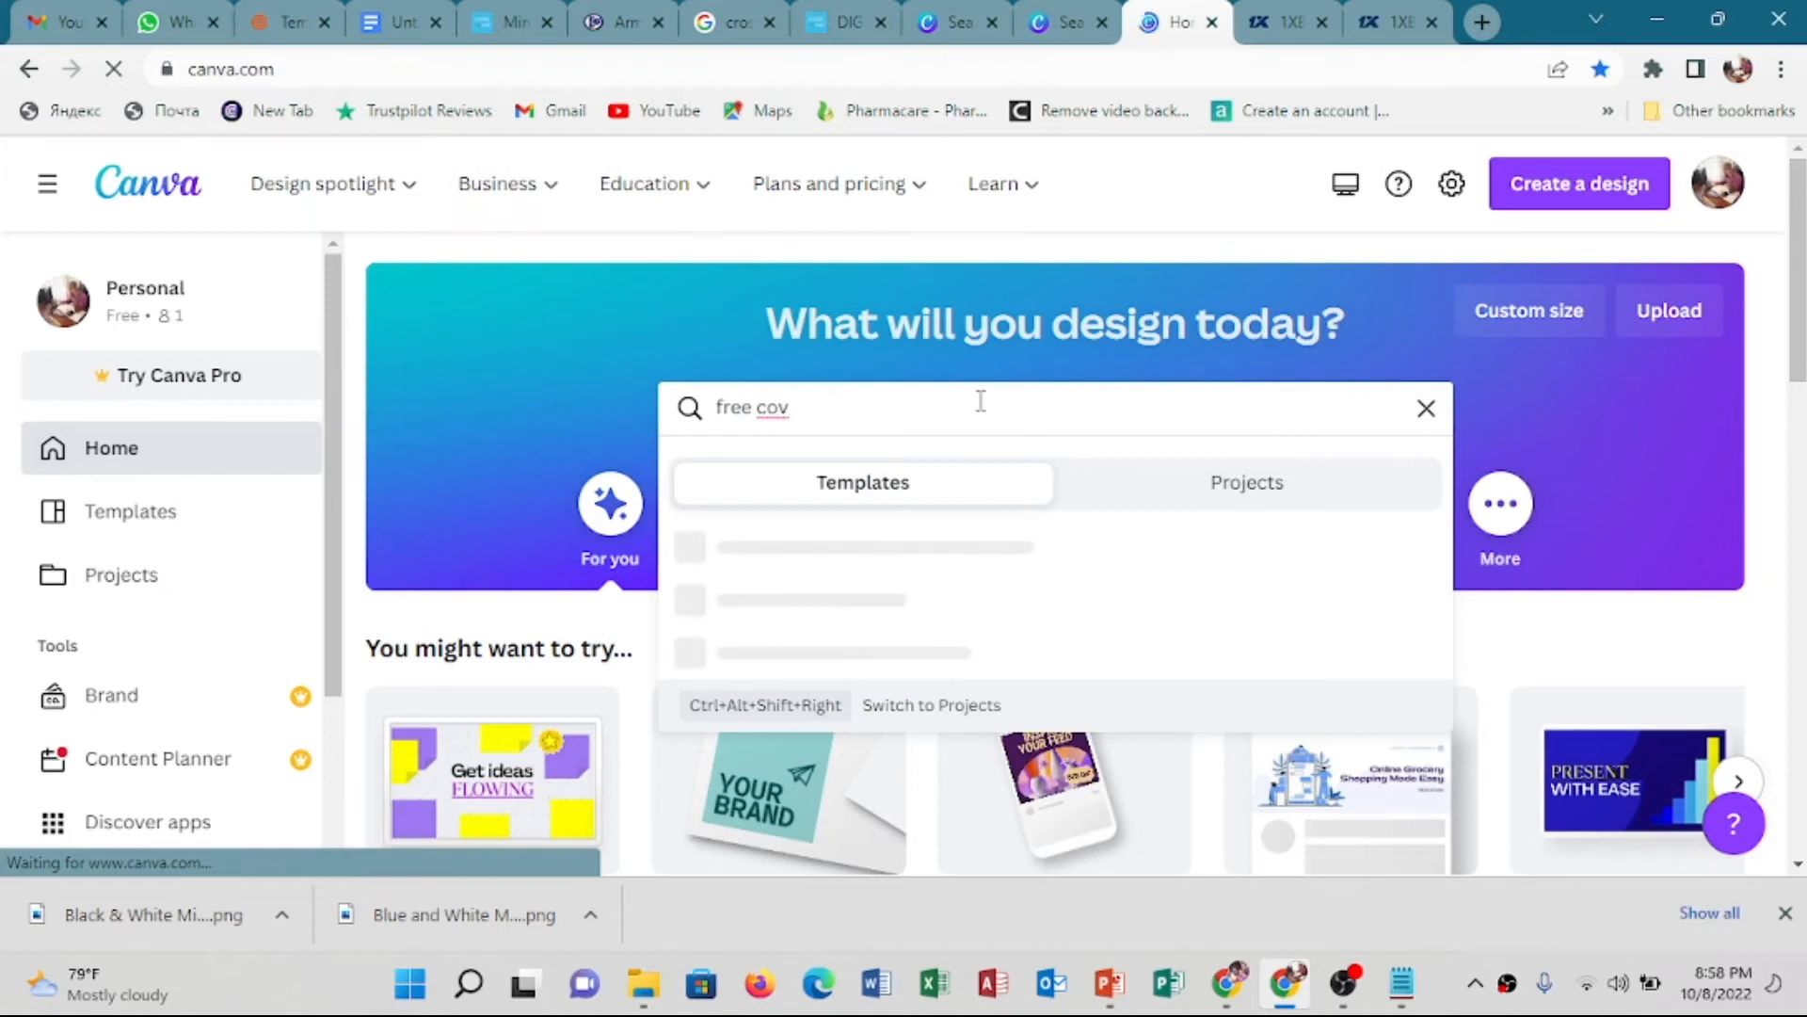
{"action": "type", "text": "er"}
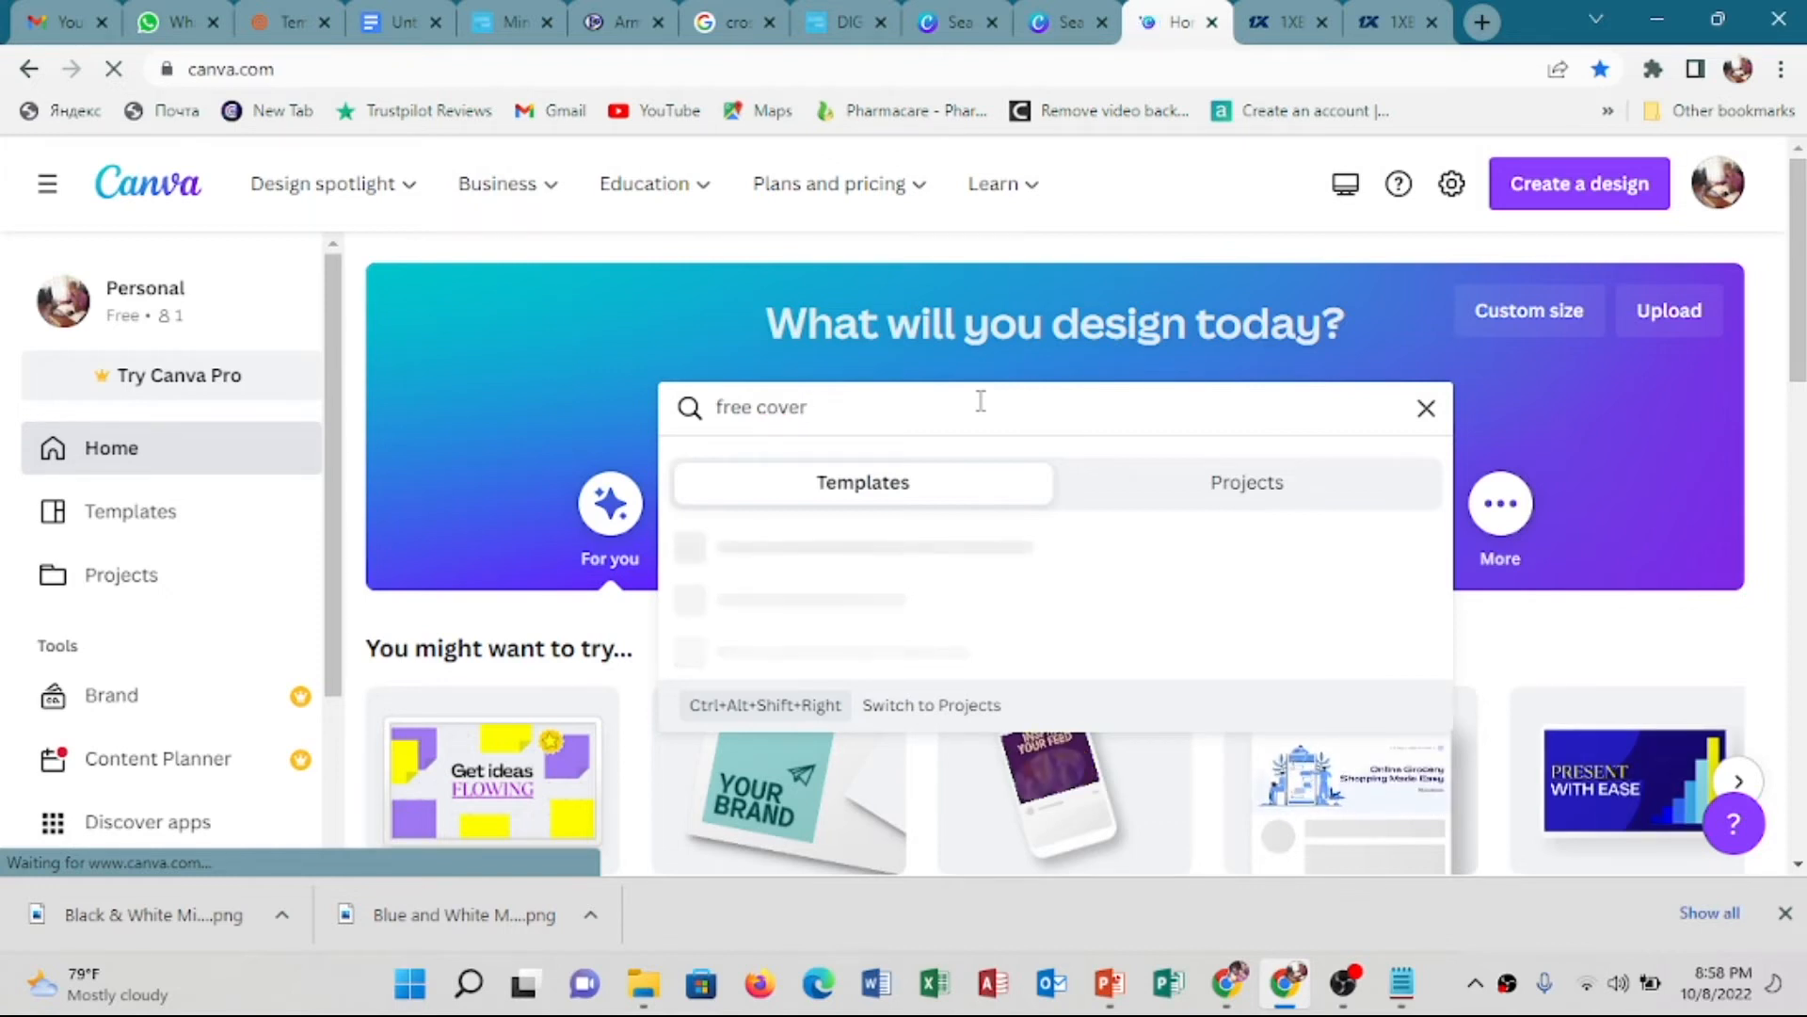
{"action": "key", "text": "Return"}
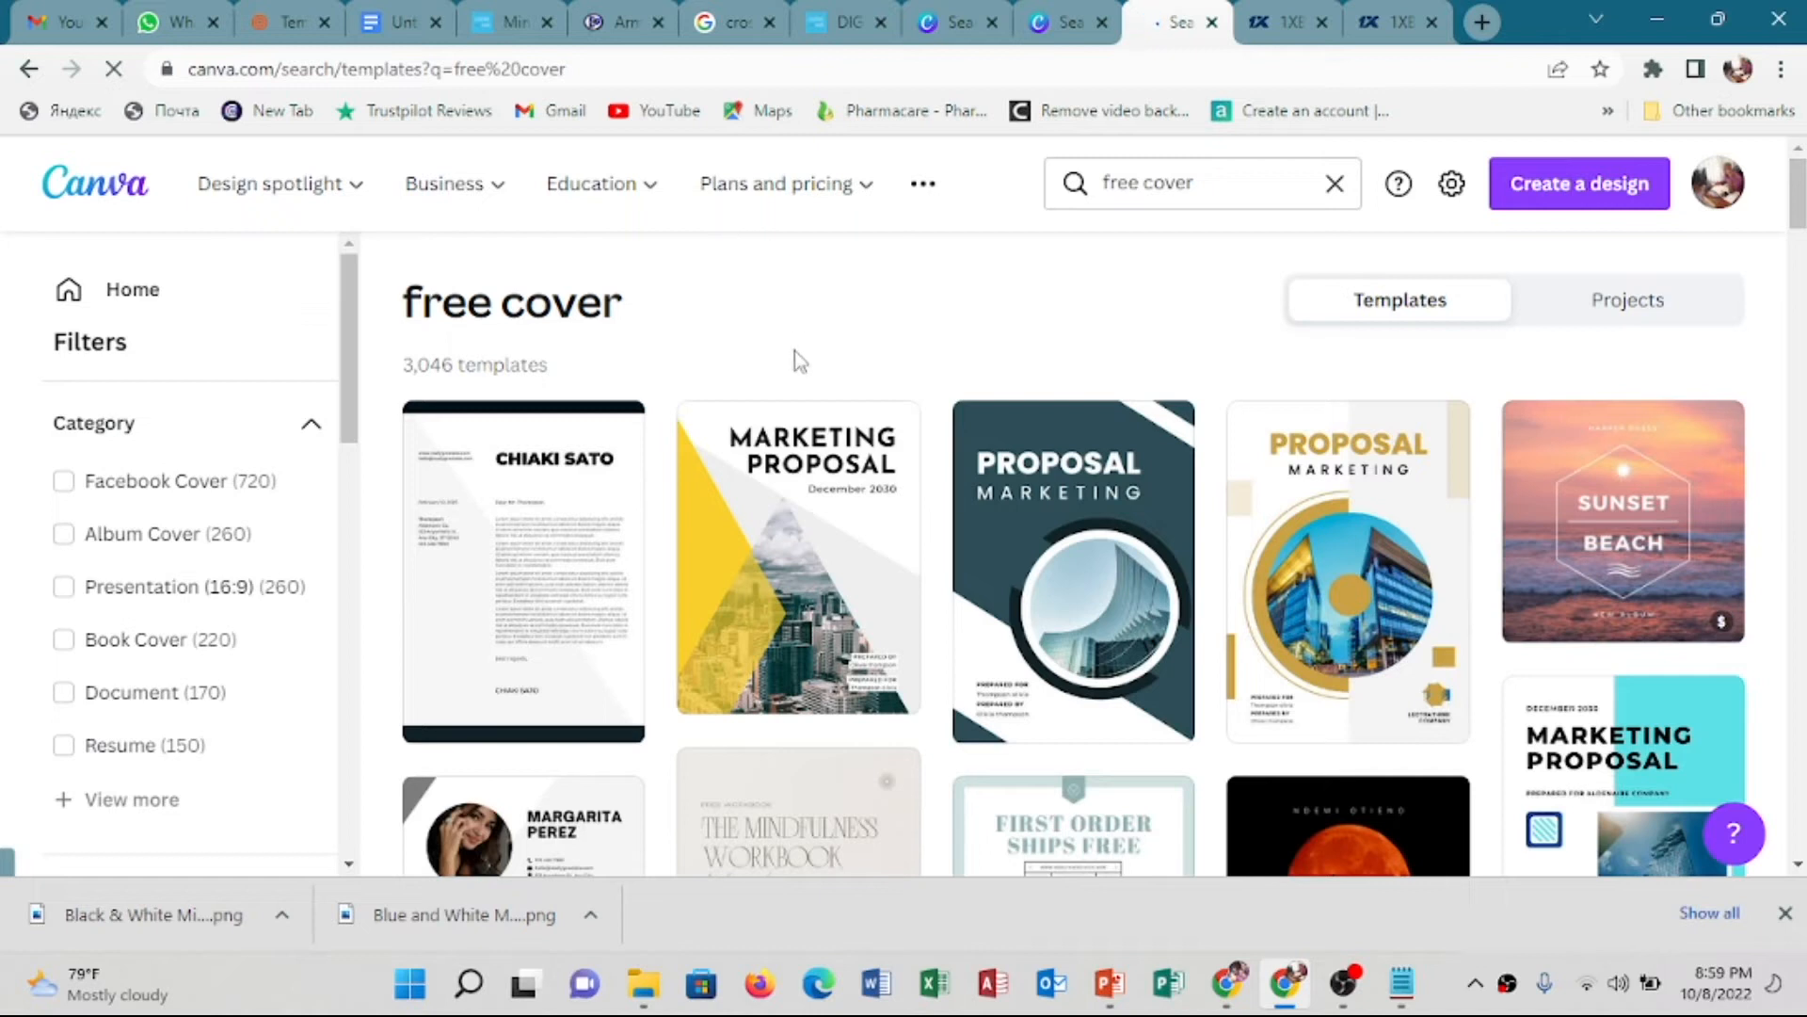
Refine the template search to "free cover image"
{"action": "left_click", "coordinate": [1202, 184]}
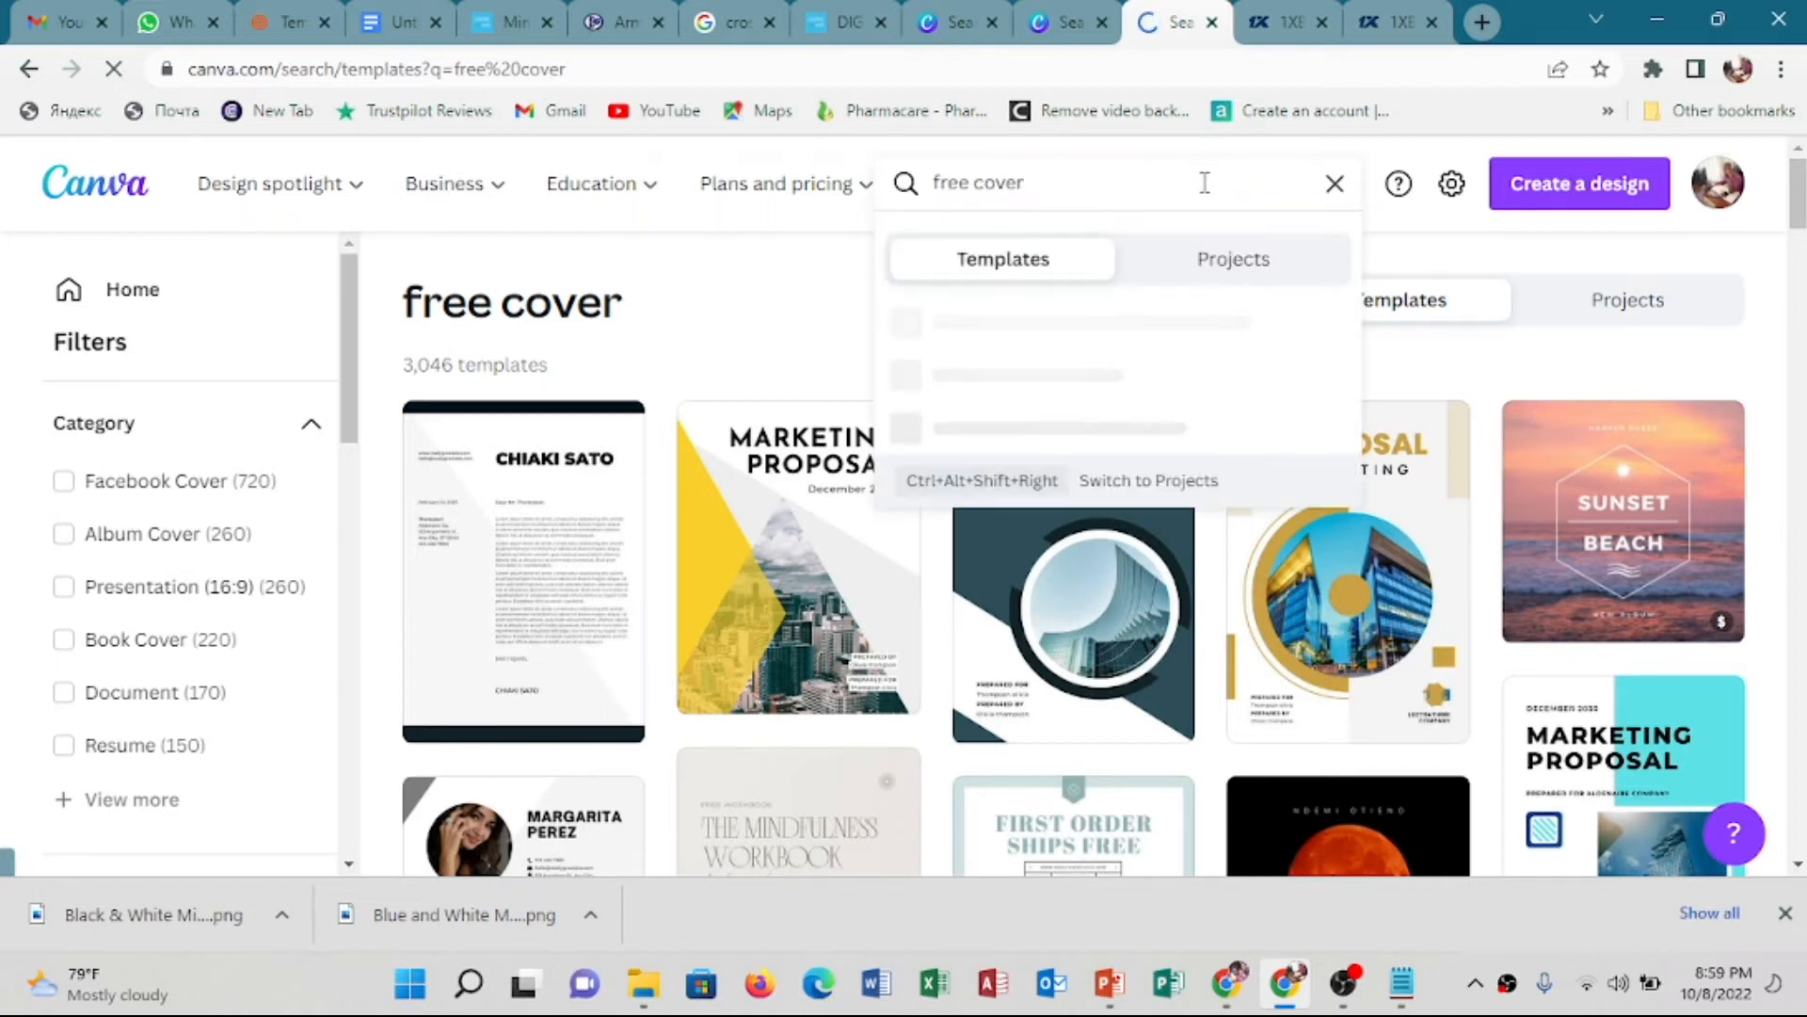
{"action": "type", "text": "i"}
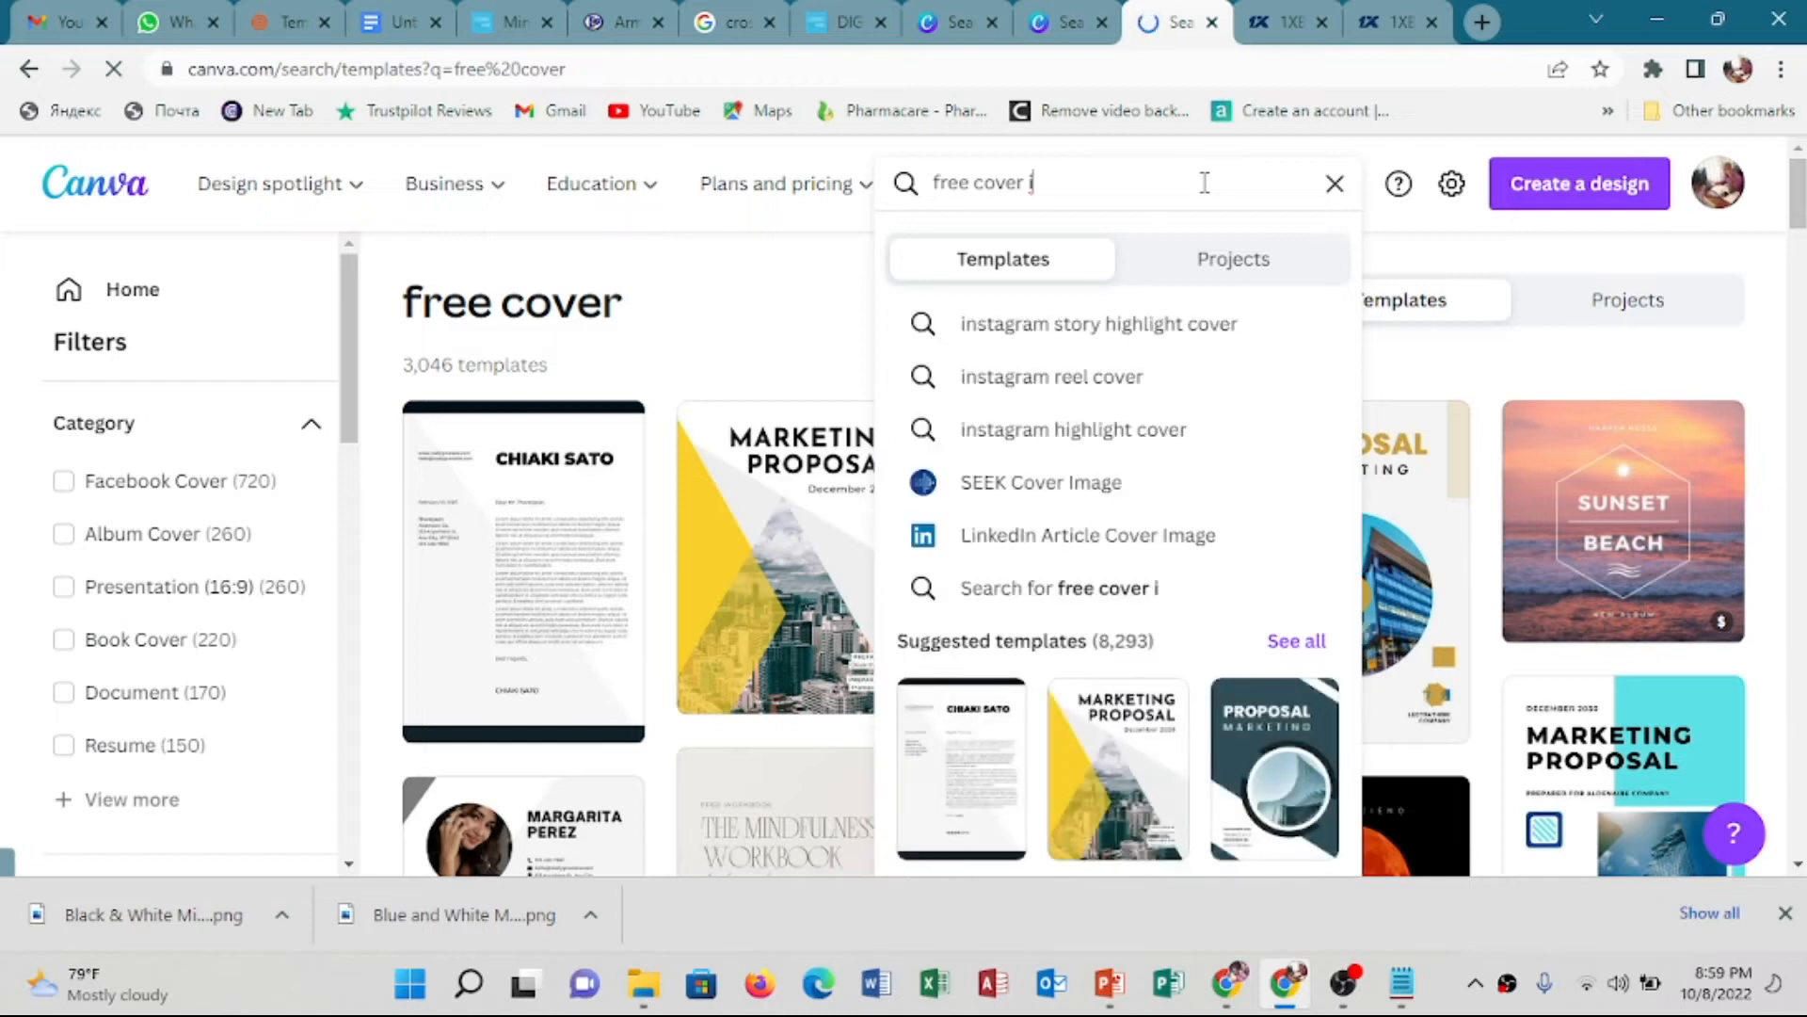
{"action": "type", "text": "mage"}
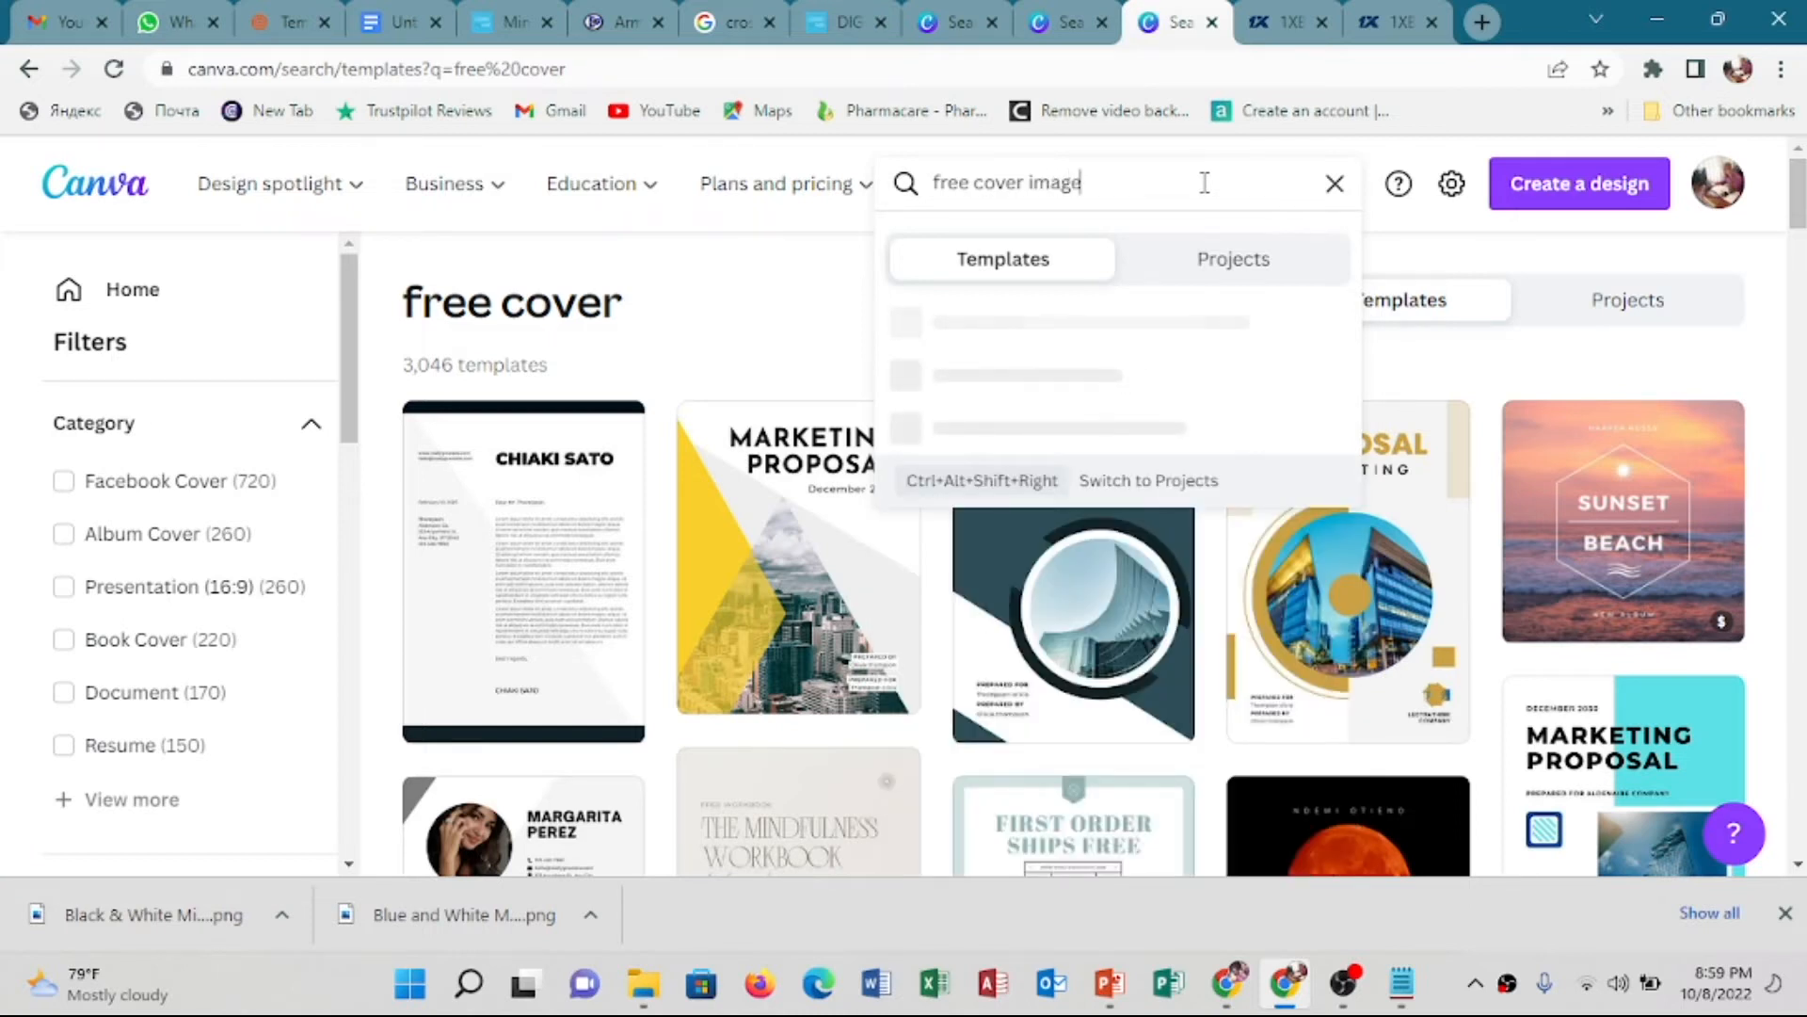
{"action": "key", "text": "Return"}
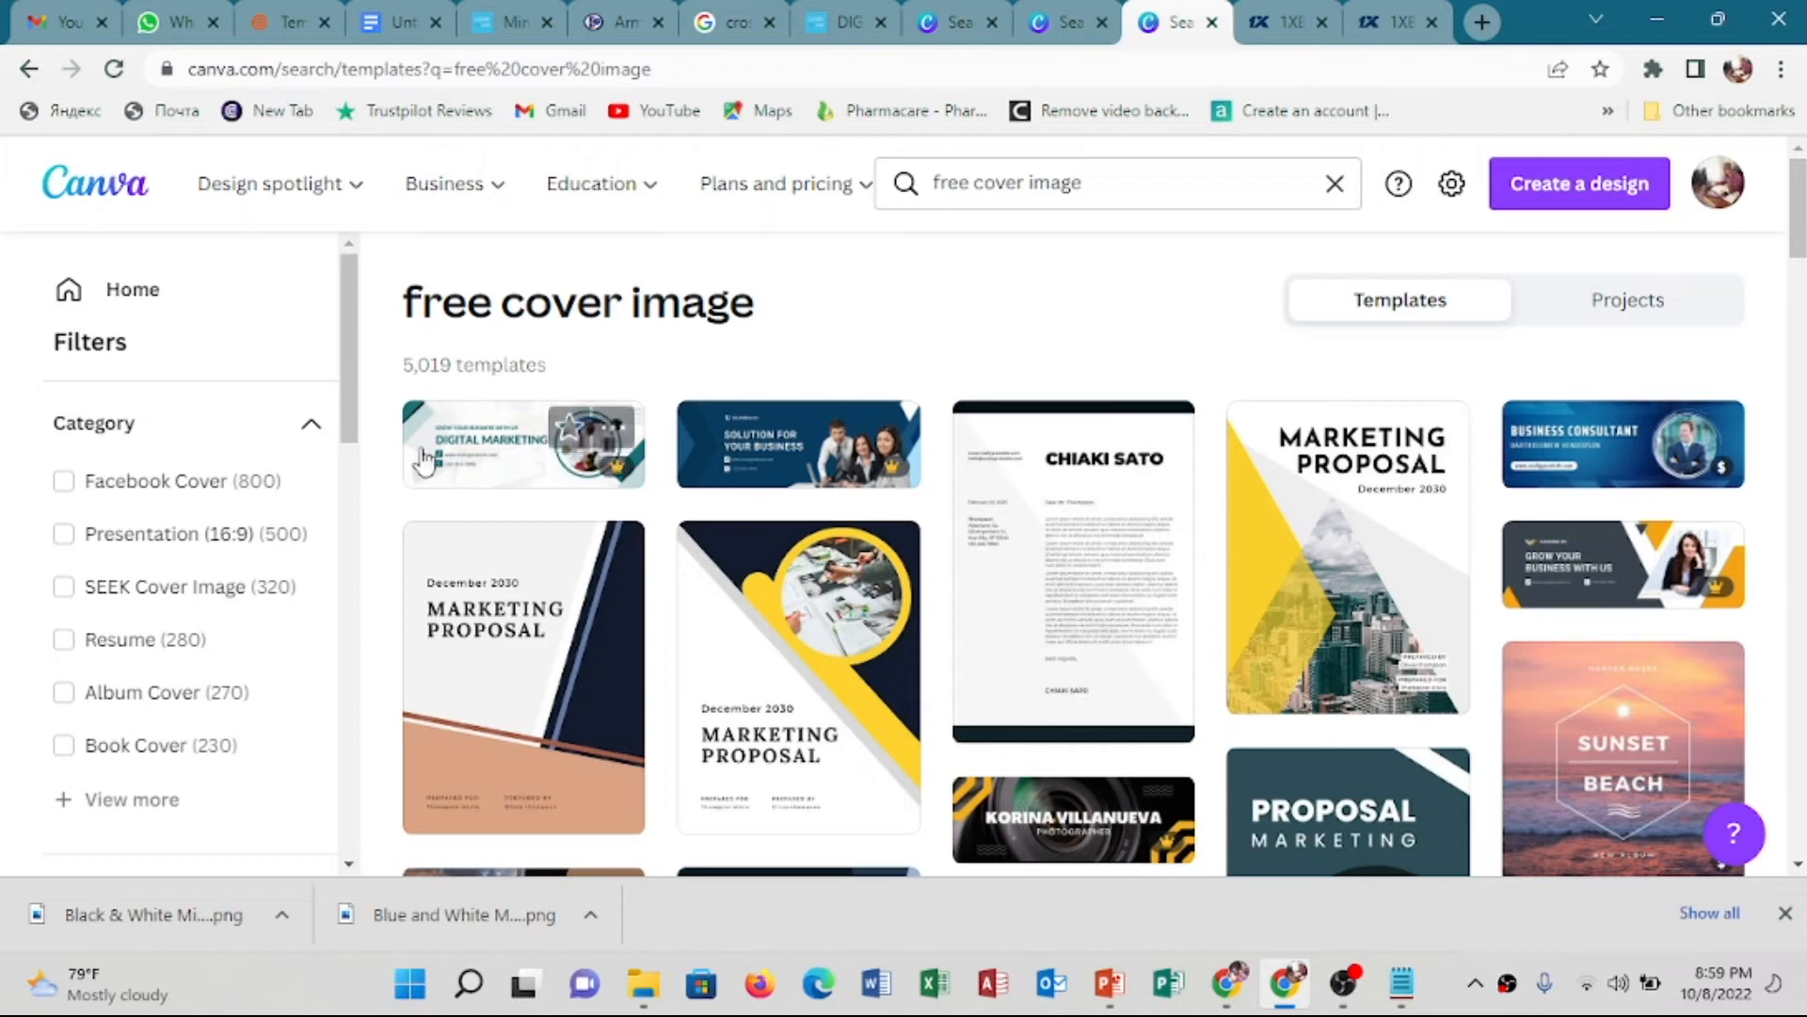
Browse the cover templates and open the blue and yellow "6 Habits of Productive People" design for editing
{"action": "scroll", "coordinate": [945, 481], "scroll_direction": "down", "scroll_amount": 3}
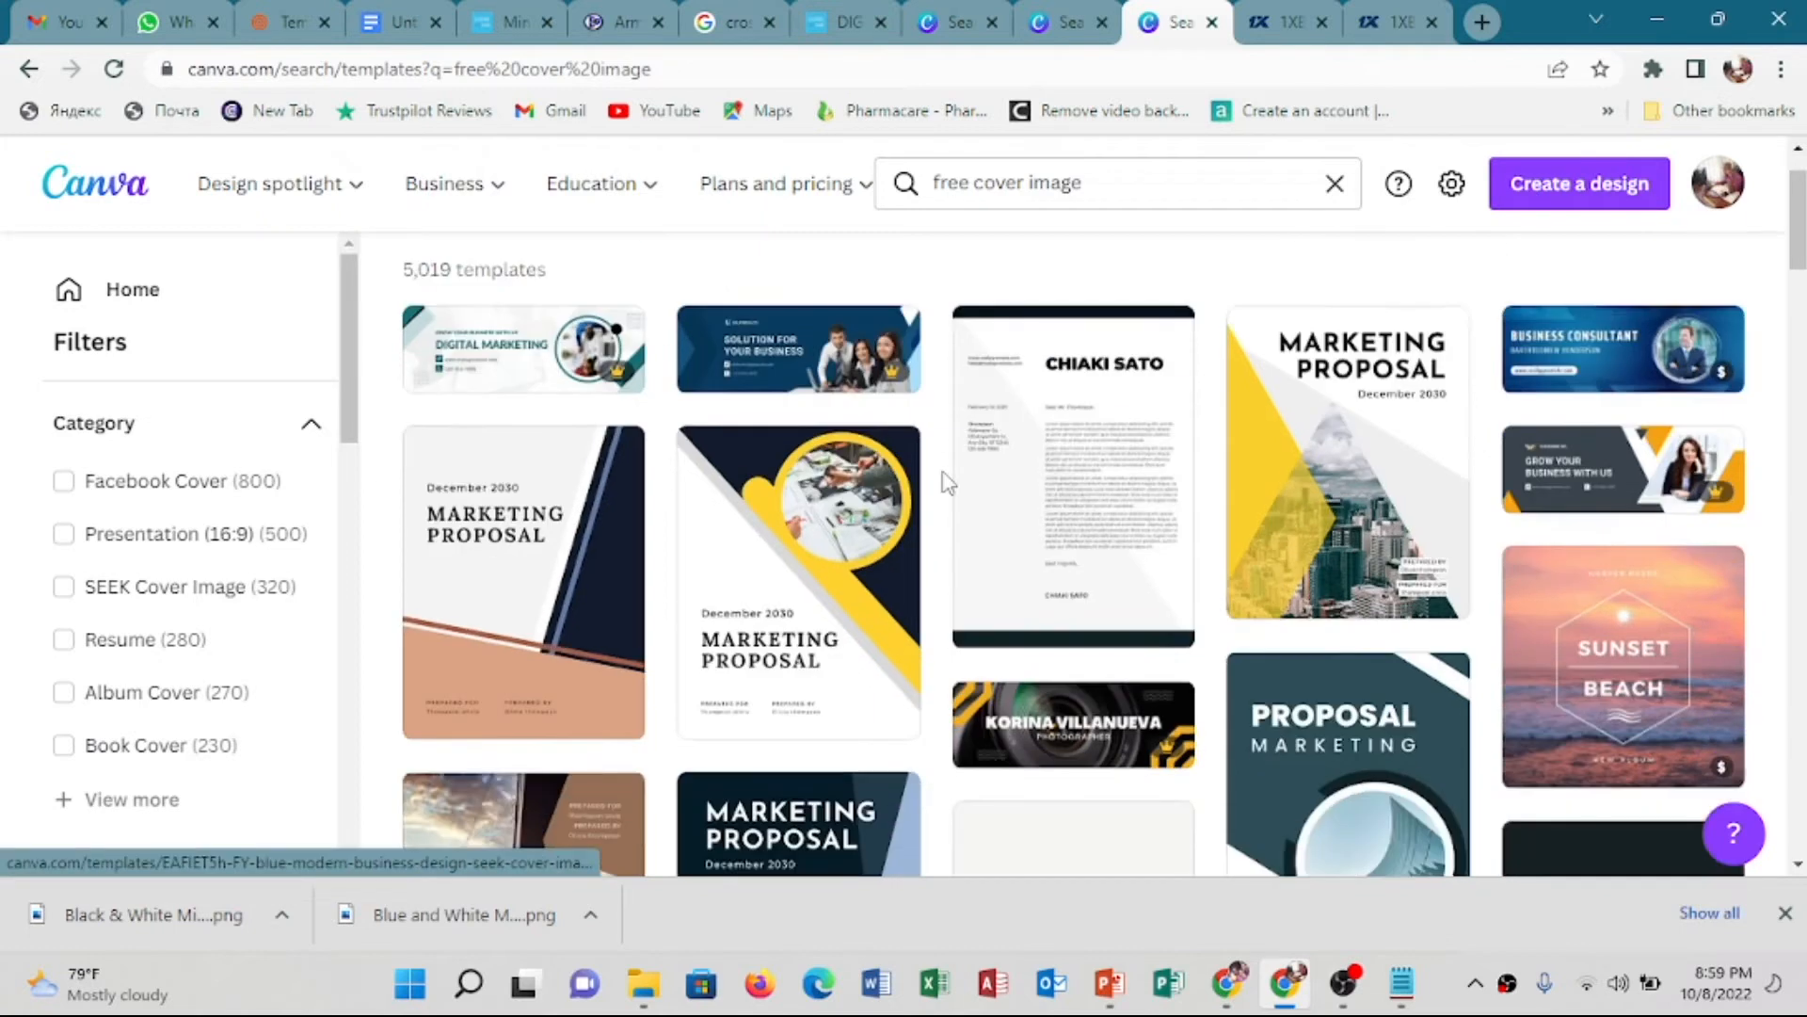
{"action": "scroll", "coordinate": [946, 485], "scroll_direction": "up", "scroll_amount": 3}
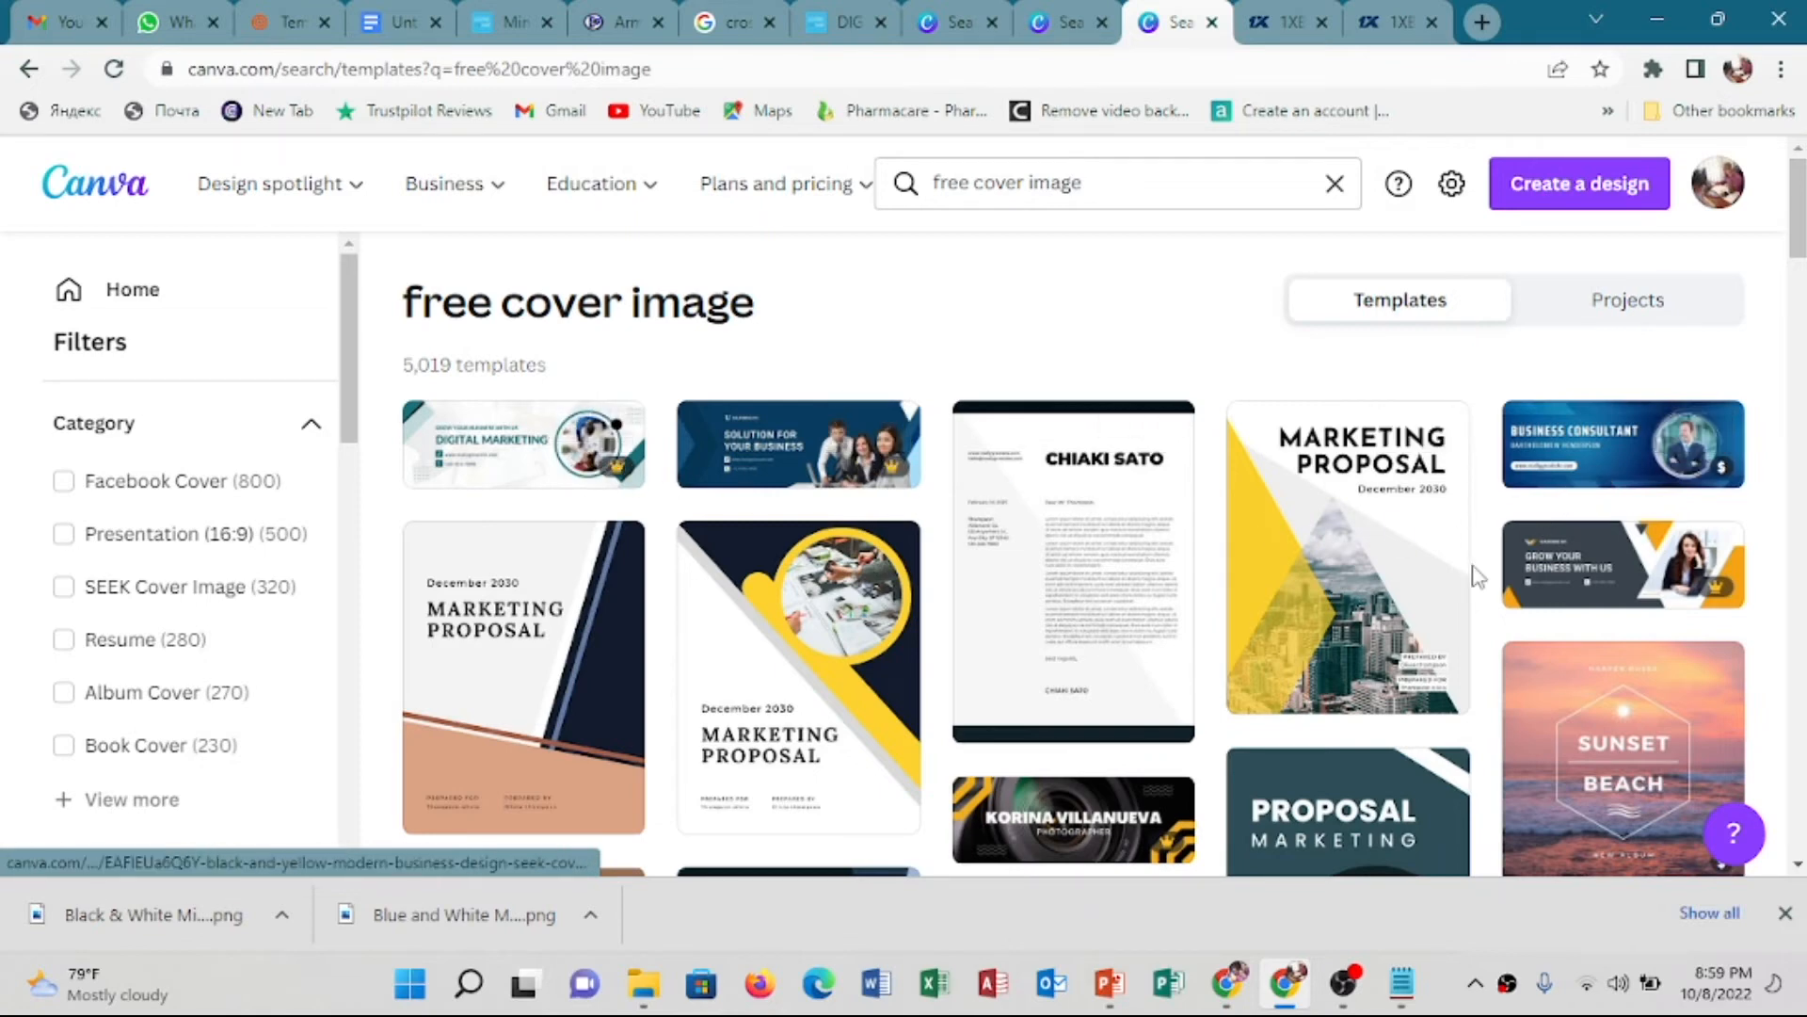
{"action": "scroll", "coordinate": [1444, 617], "scroll_direction": "down", "scroll_amount": 8}
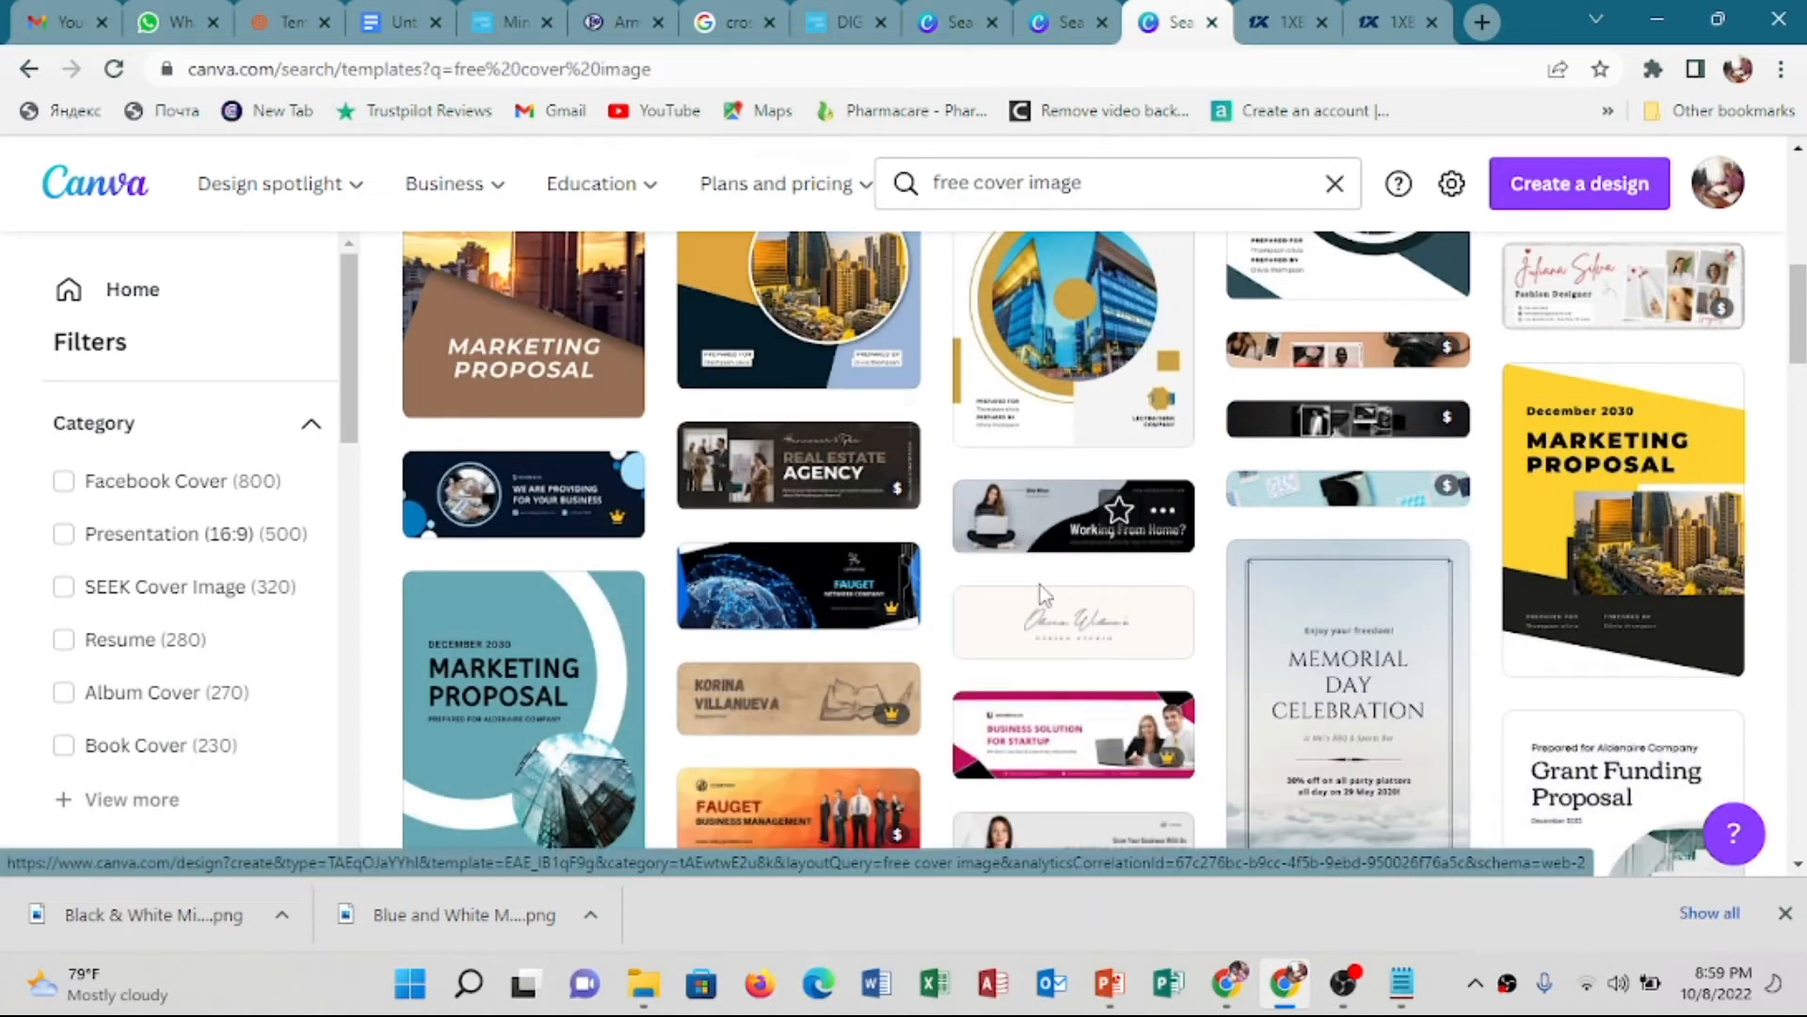
{"action": "scroll", "coordinate": [1040, 583], "scroll_direction": "down", "scroll_amount": 5}
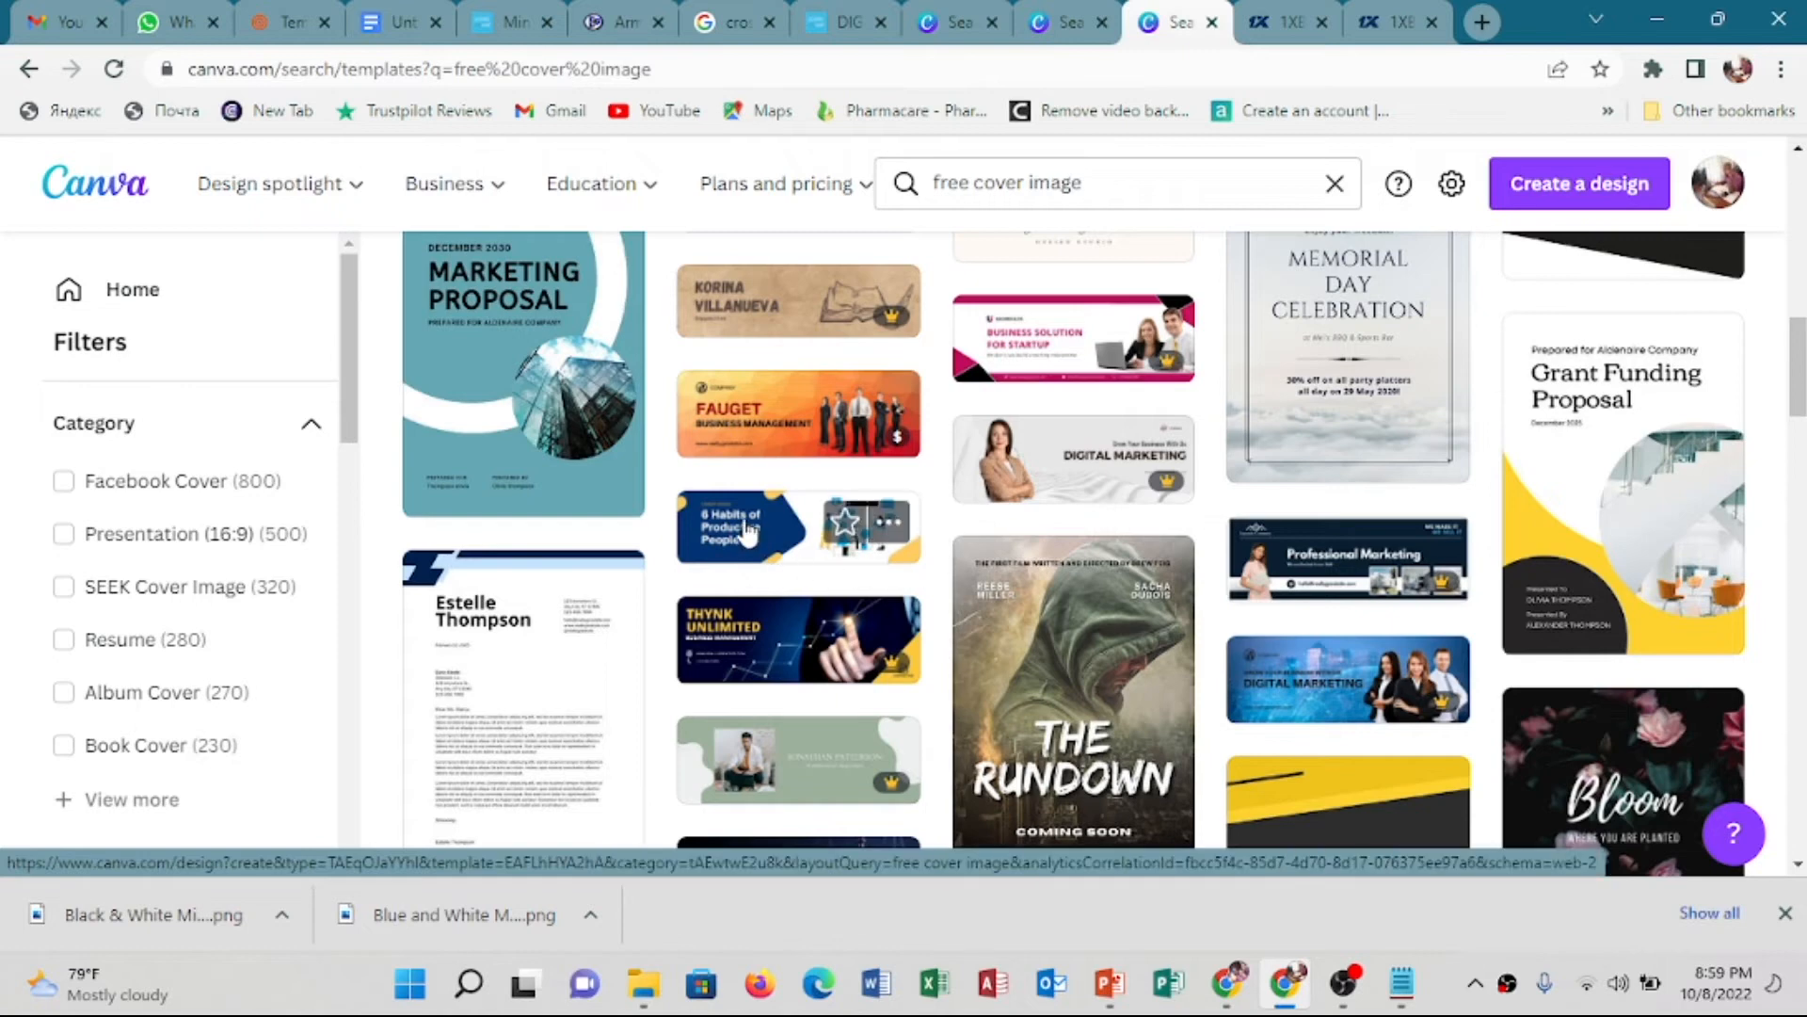
{"action": "scroll", "coordinate": [749, 532], "scroll_direction": "down", "scroll_amount": 5}
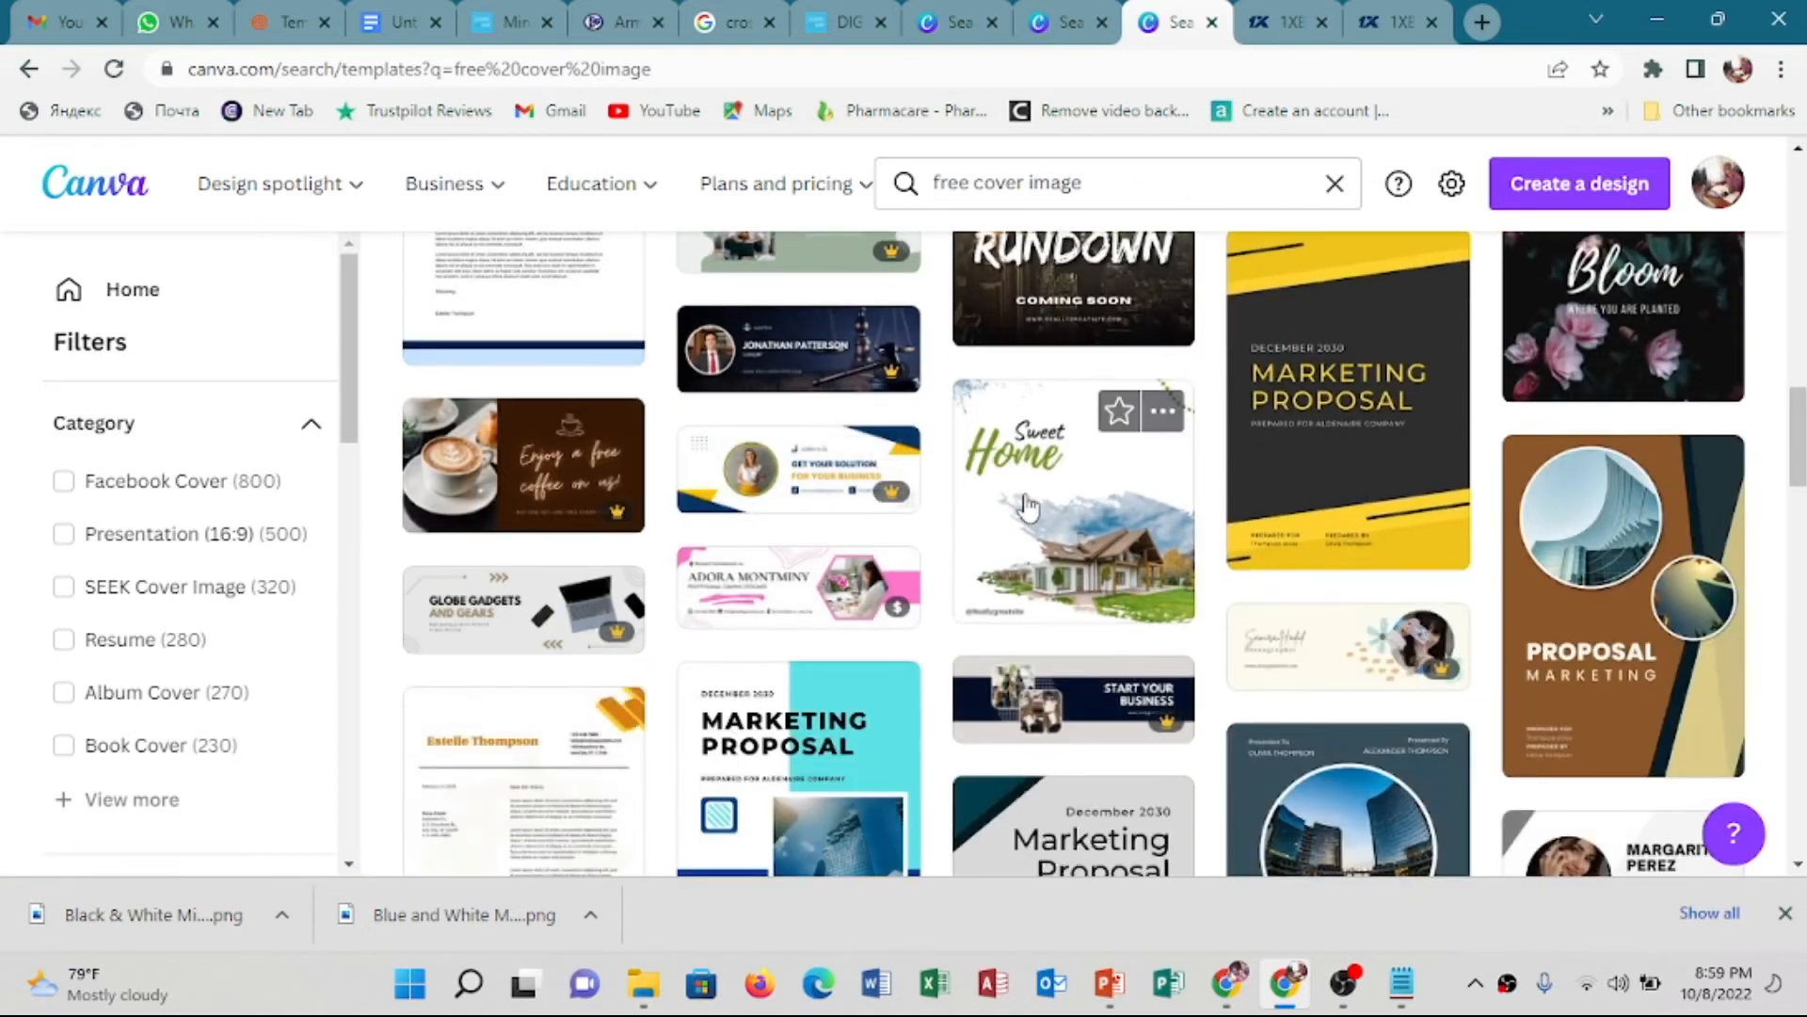
{"action": "scroll", "coordinate": [847, 513], "scroll_direction": "up", "scroll_amount": 5}
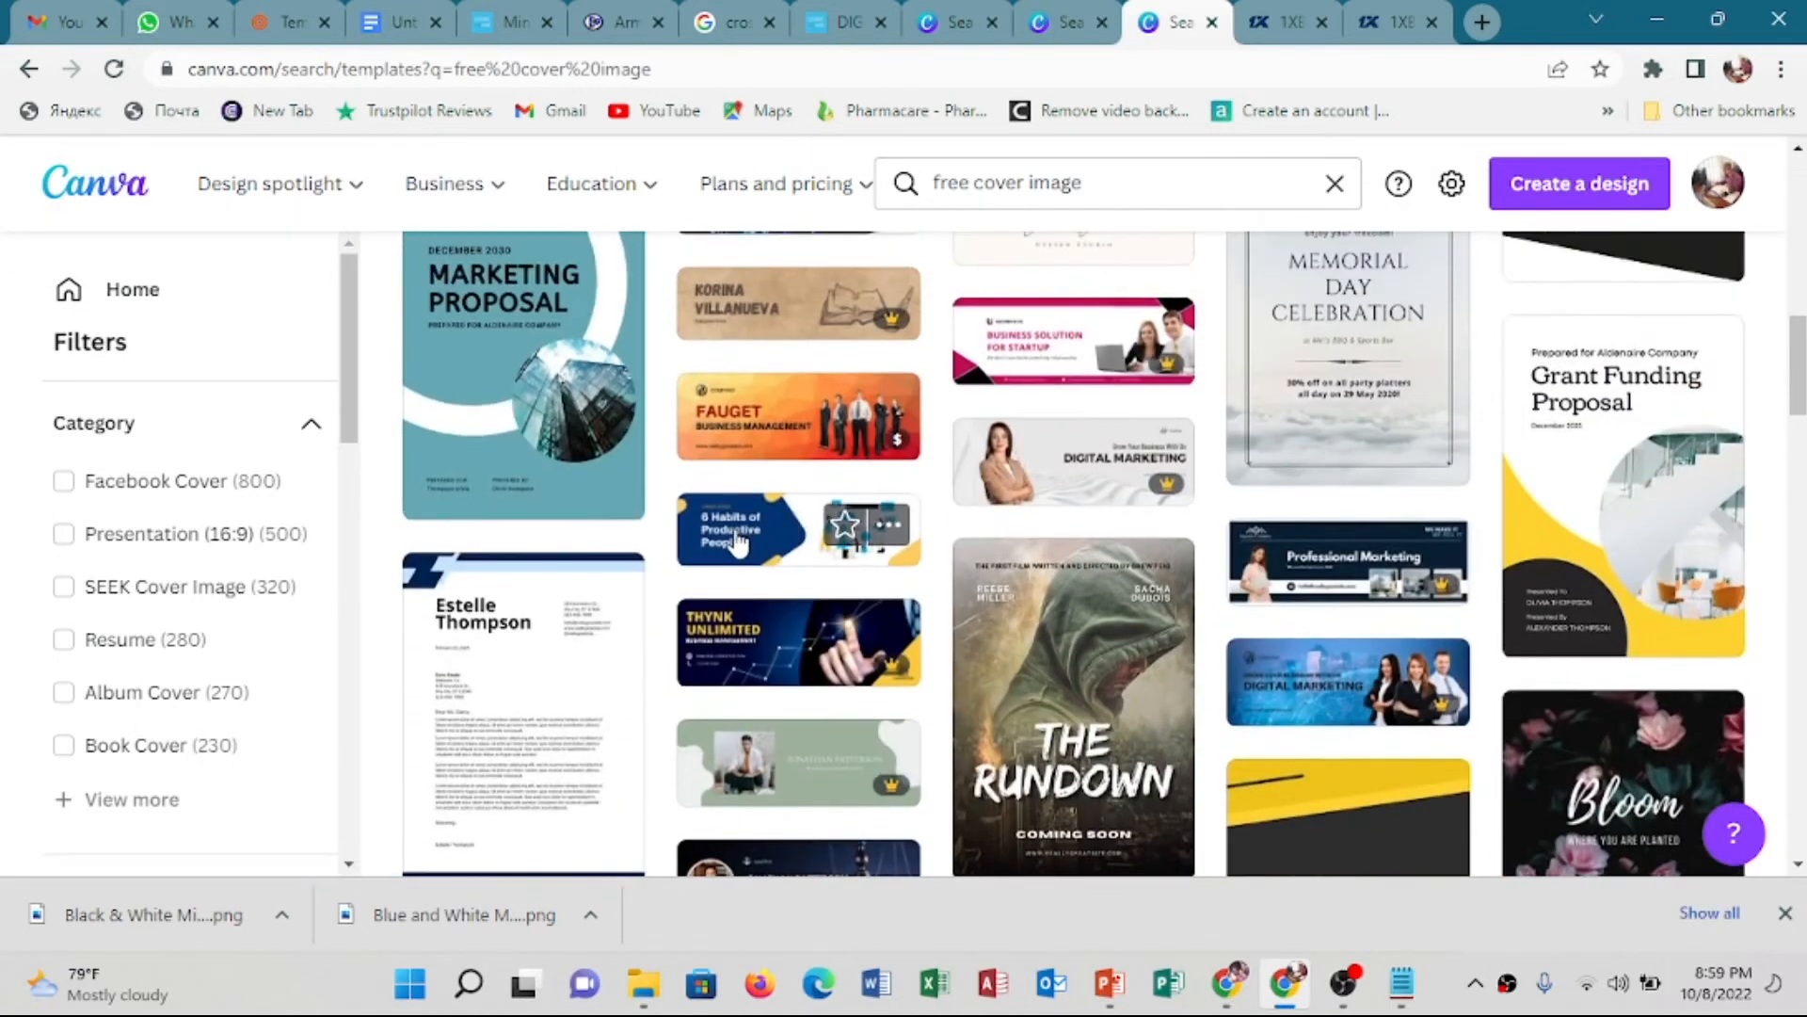
{"action": "left_click", "coordinate": [746, 540]}
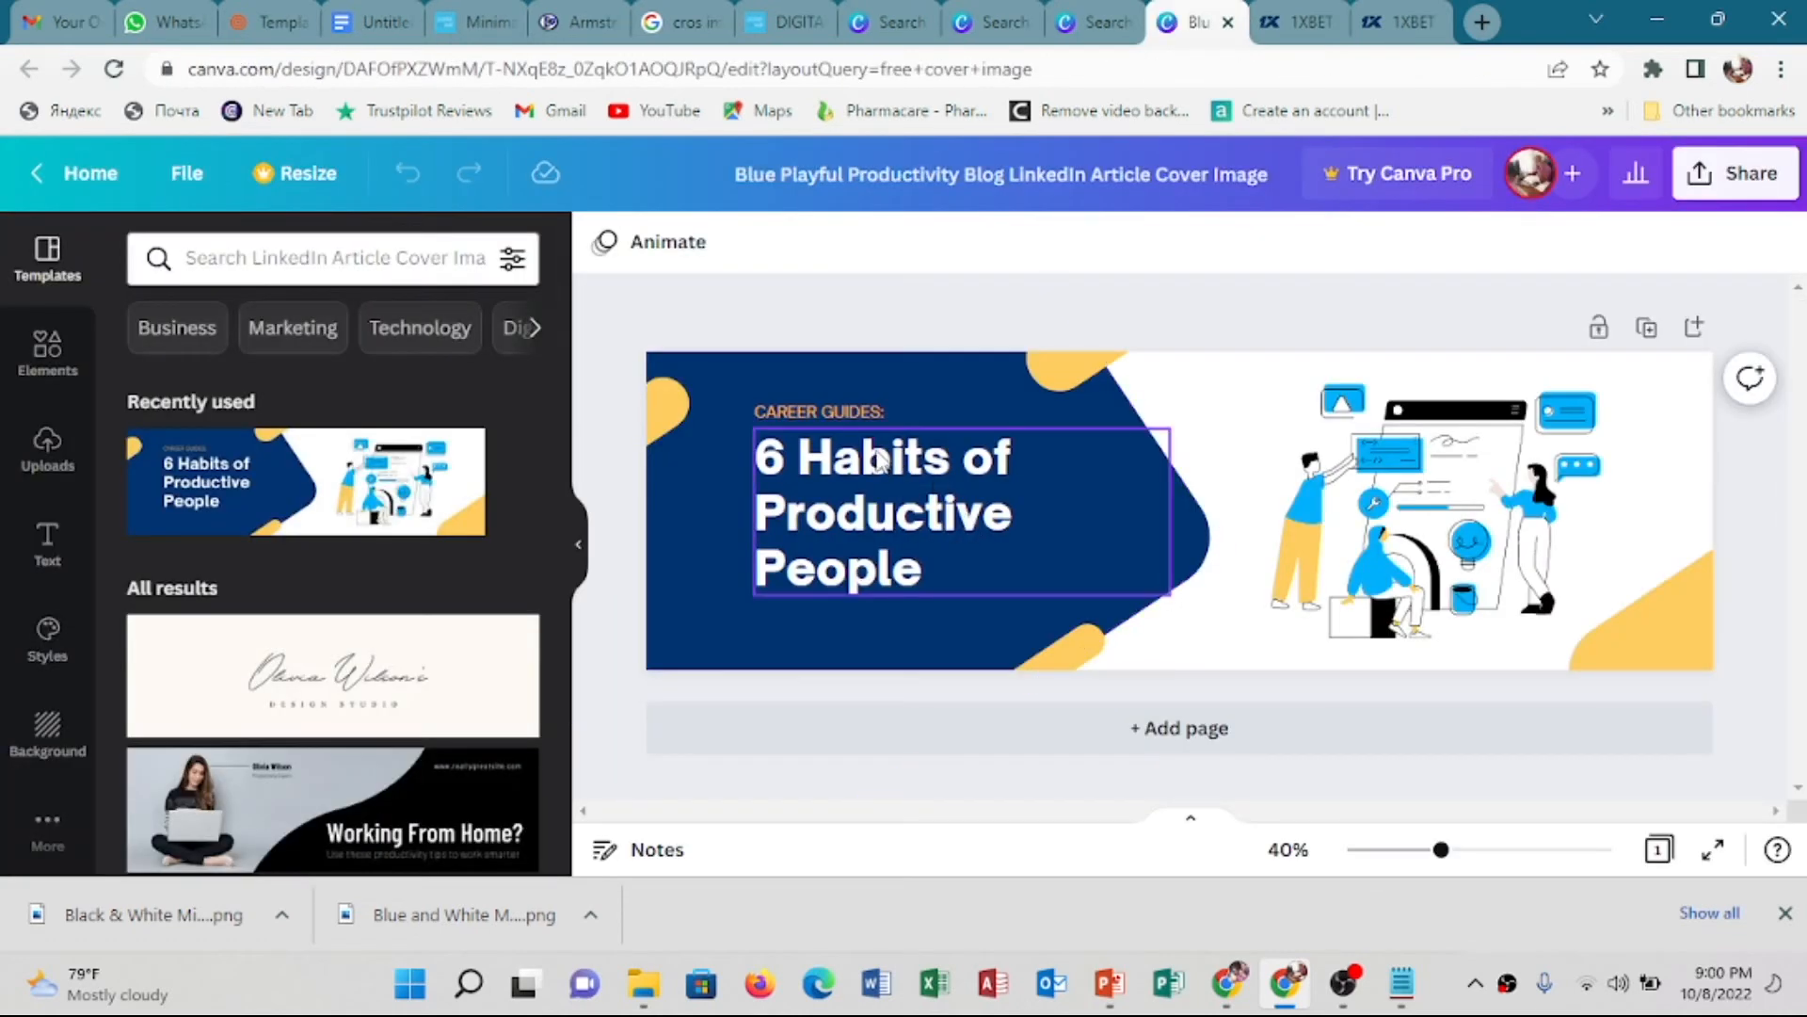
Replace the cover's "6 Habits of Productive People" heading with "LEMUEL'S"
{"action": "double_click", "coordinate": [822, 474]}
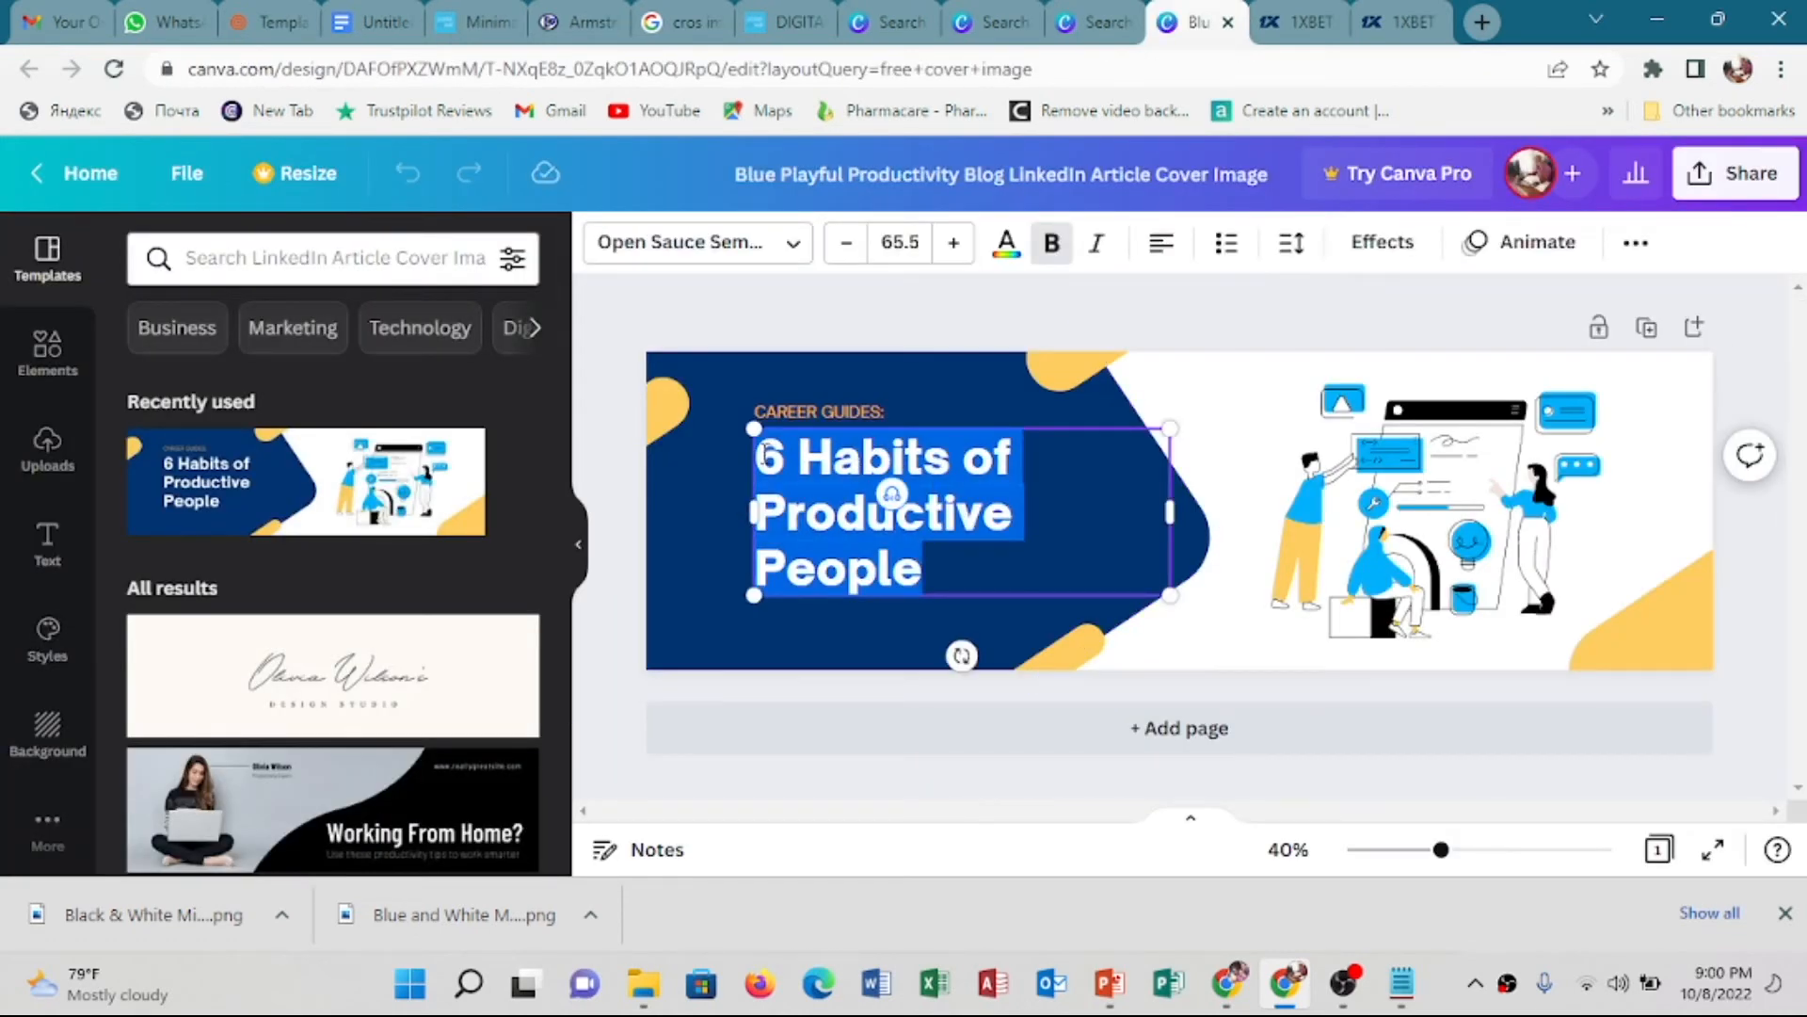
{"action": "type", "text": "S"}
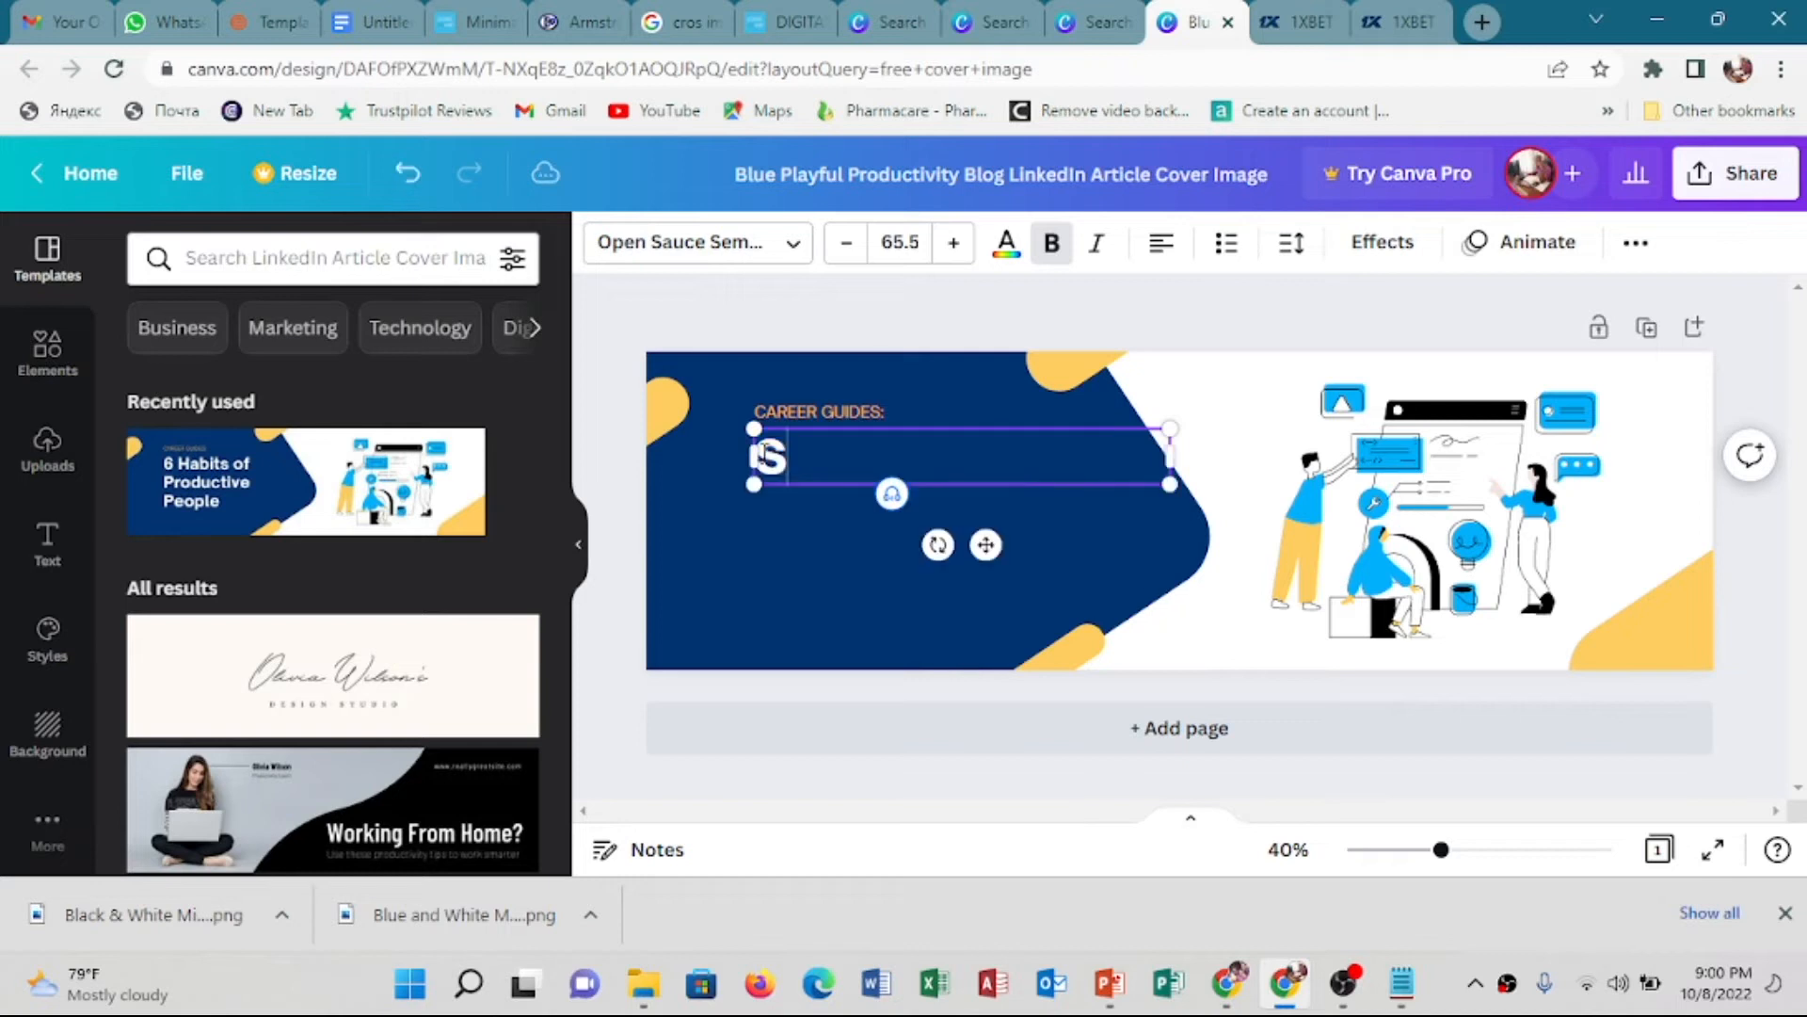
{"action": "key", "text": "BackSpace"}
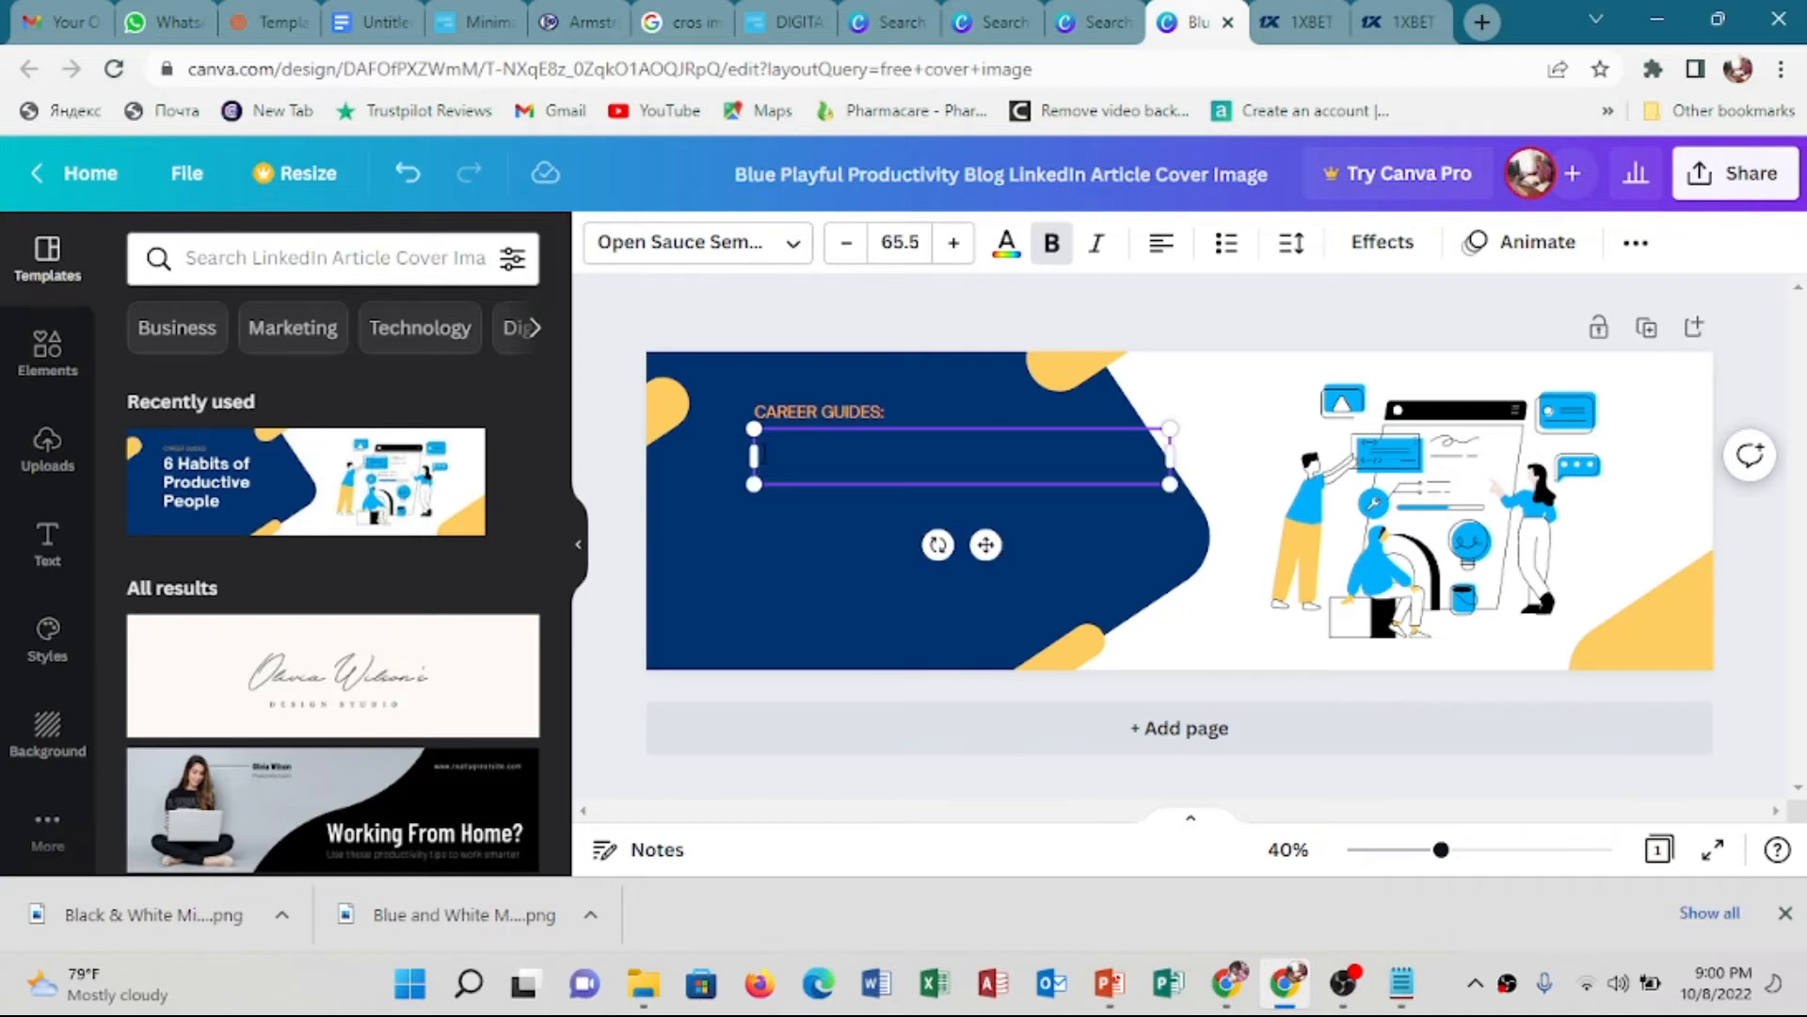
{"action": "type", "text": "L"}
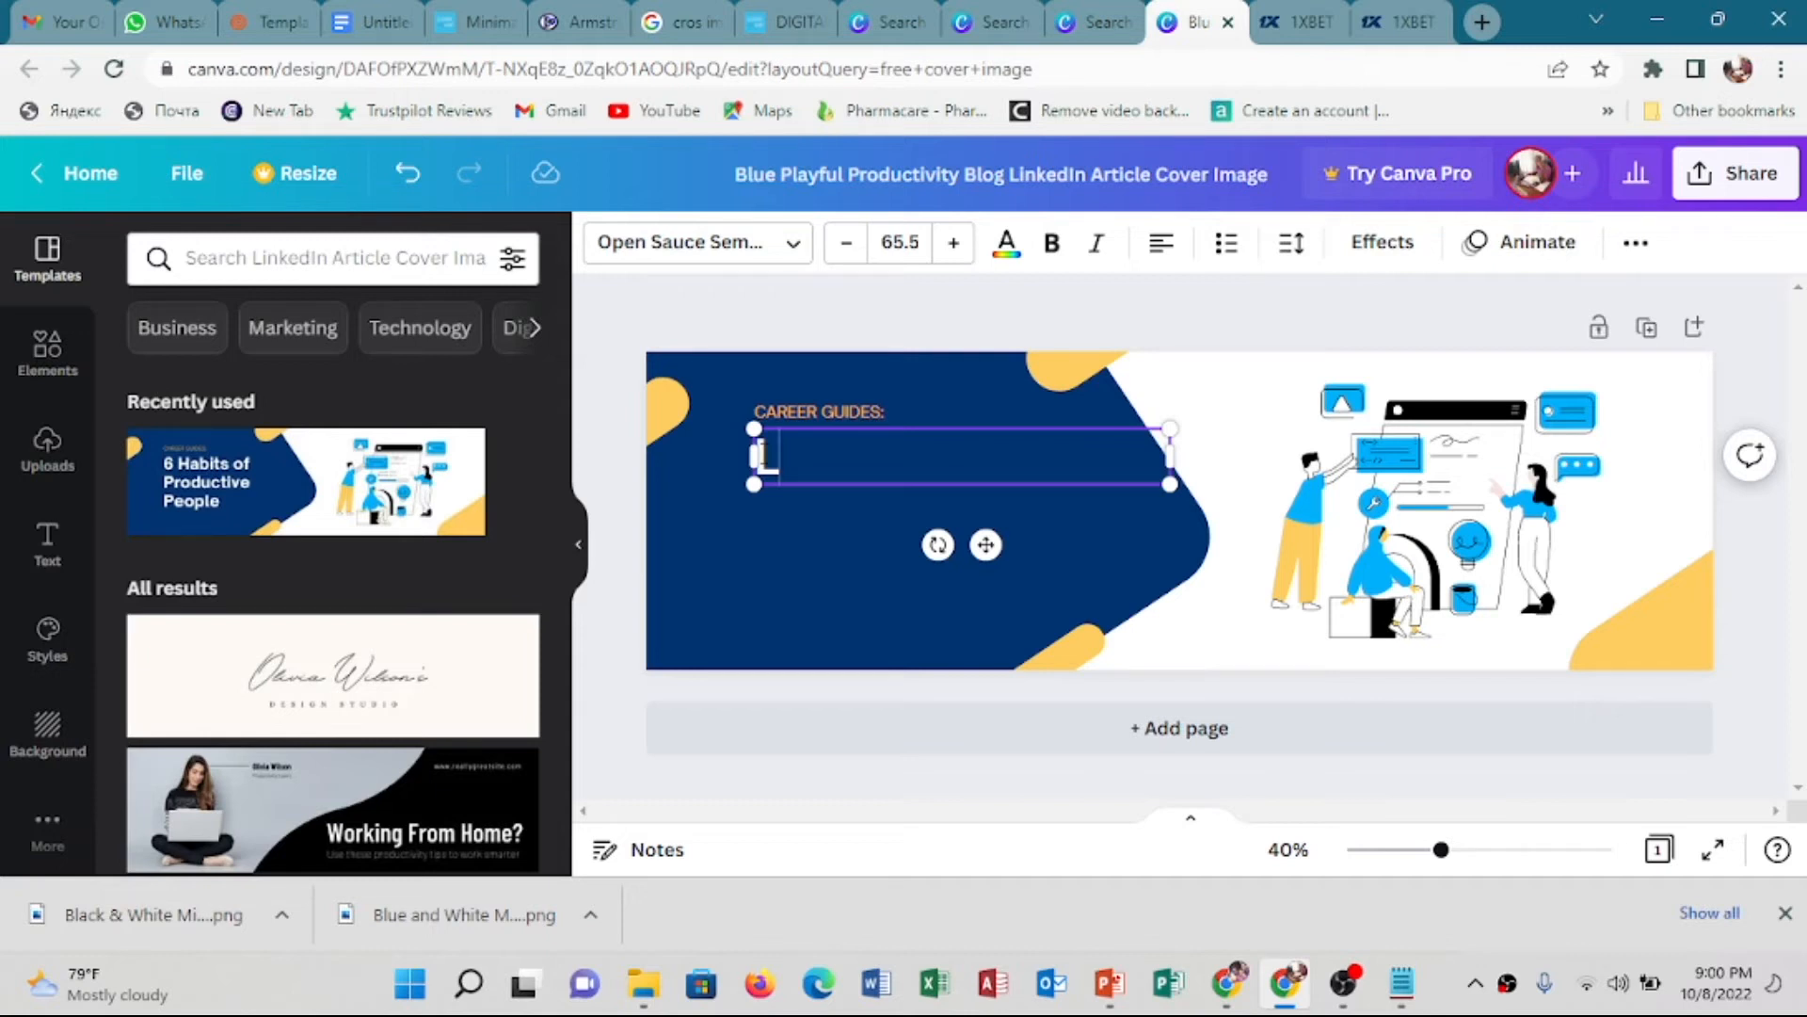
{"action": "type", "text": "EMU"}
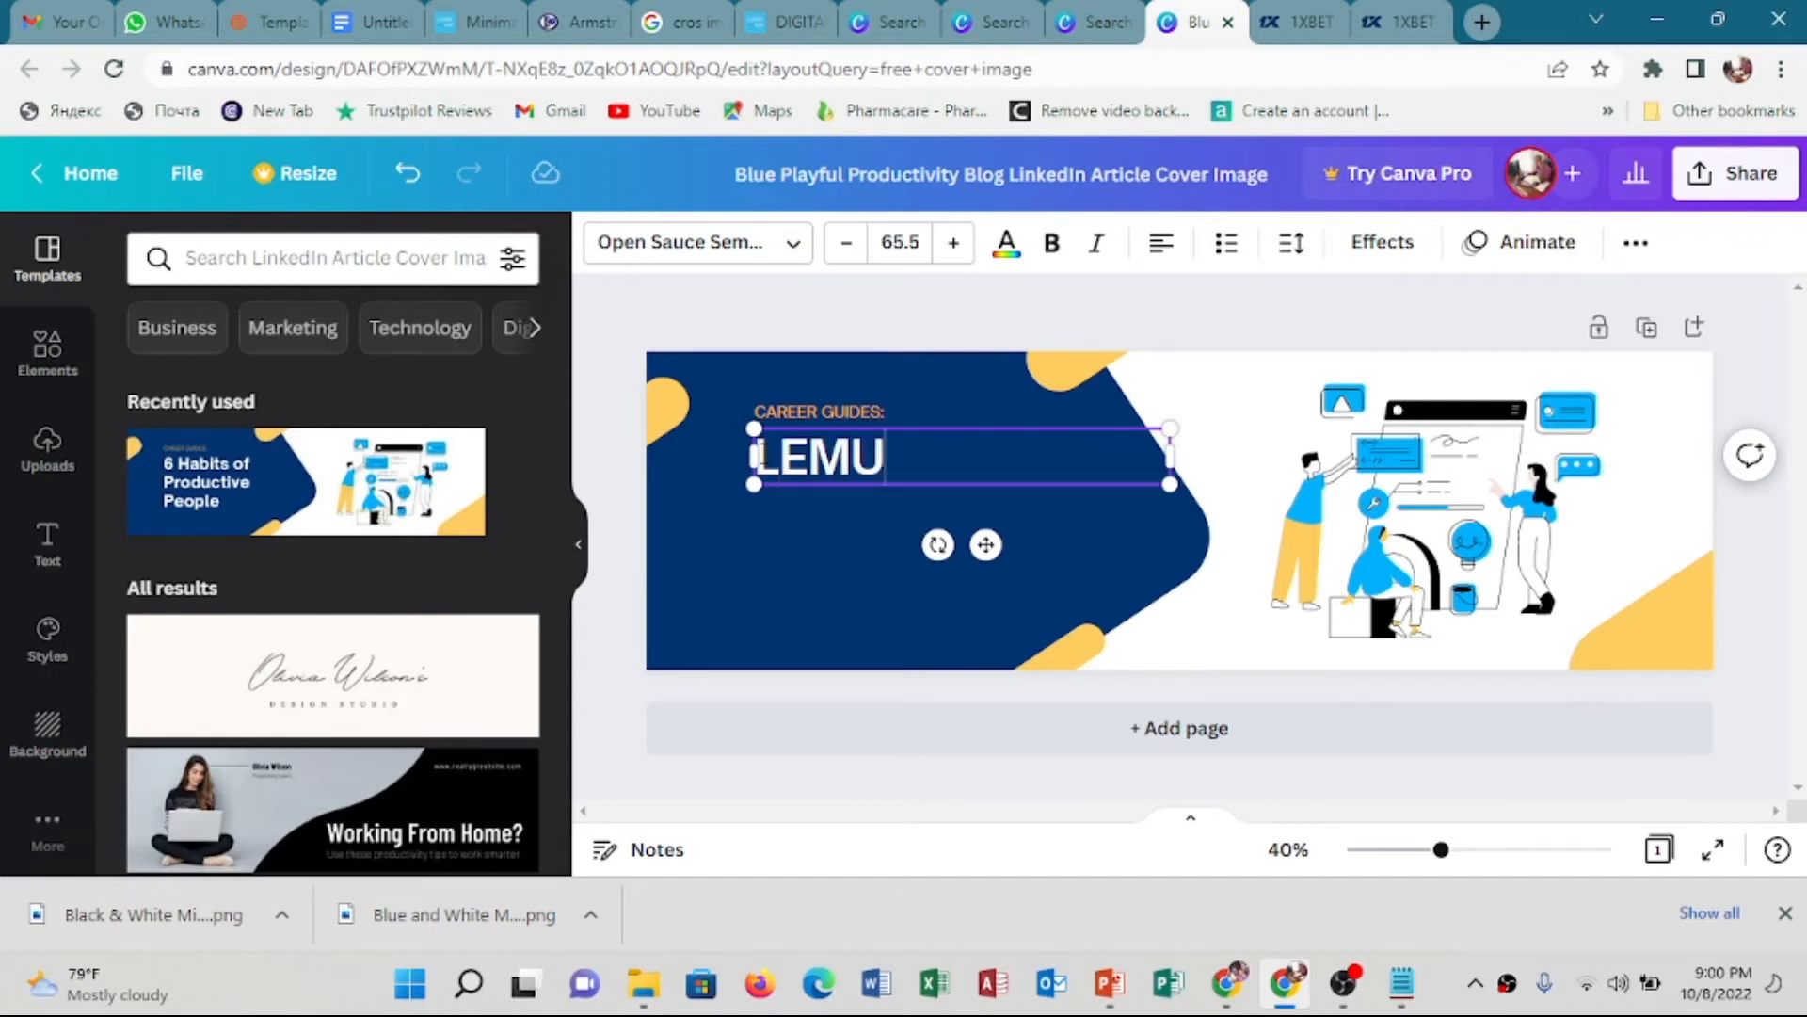
{"action": "type", "text": "EL"}
{"action": "type", "text": "\\S"}
{"action": "key", "text": "BackSpace"}
{"action": "key", "text": "BackSpace"}
{"action": "type", "text": "'S"}
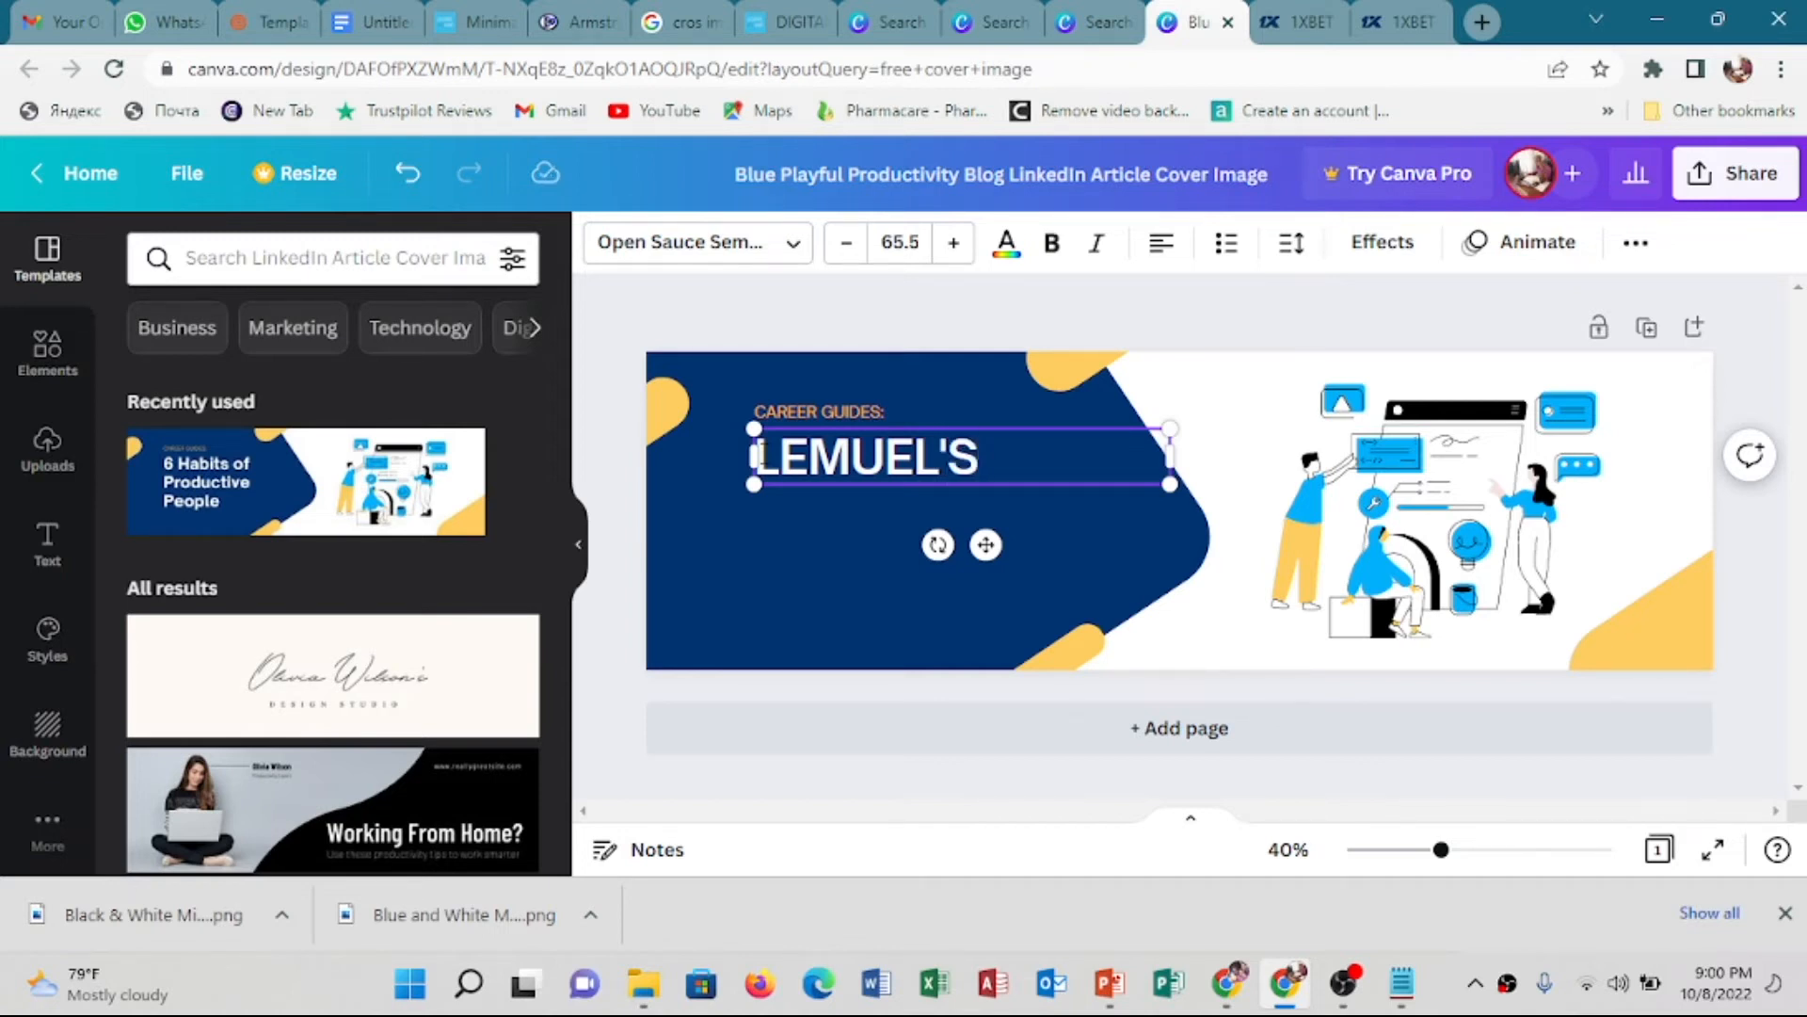
Add "STORE" in capitals as the heading's second line and delete the small "CAREER GUIDES:" text above it
{"action": "key", "text": "Return"}
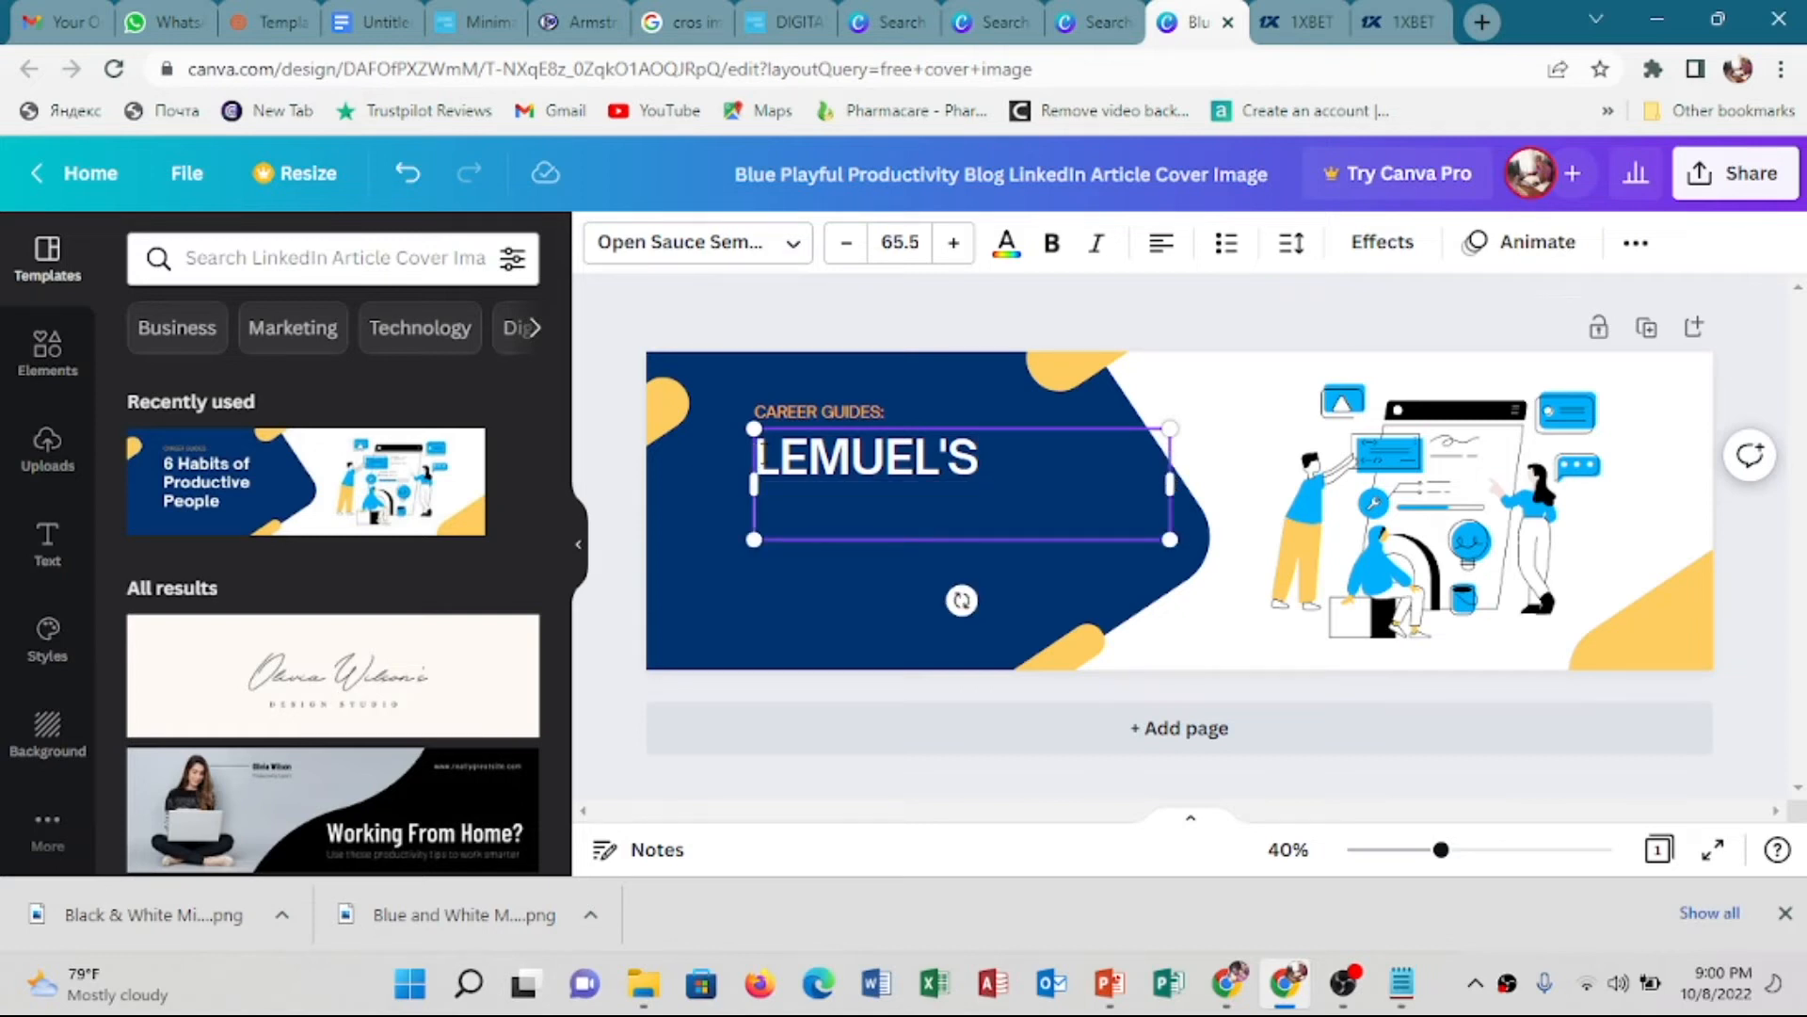
{"action": "type", "text": "s"}
{"action": "key", "text": "BackSpace"}
{"action": "type", "text": "Store"}
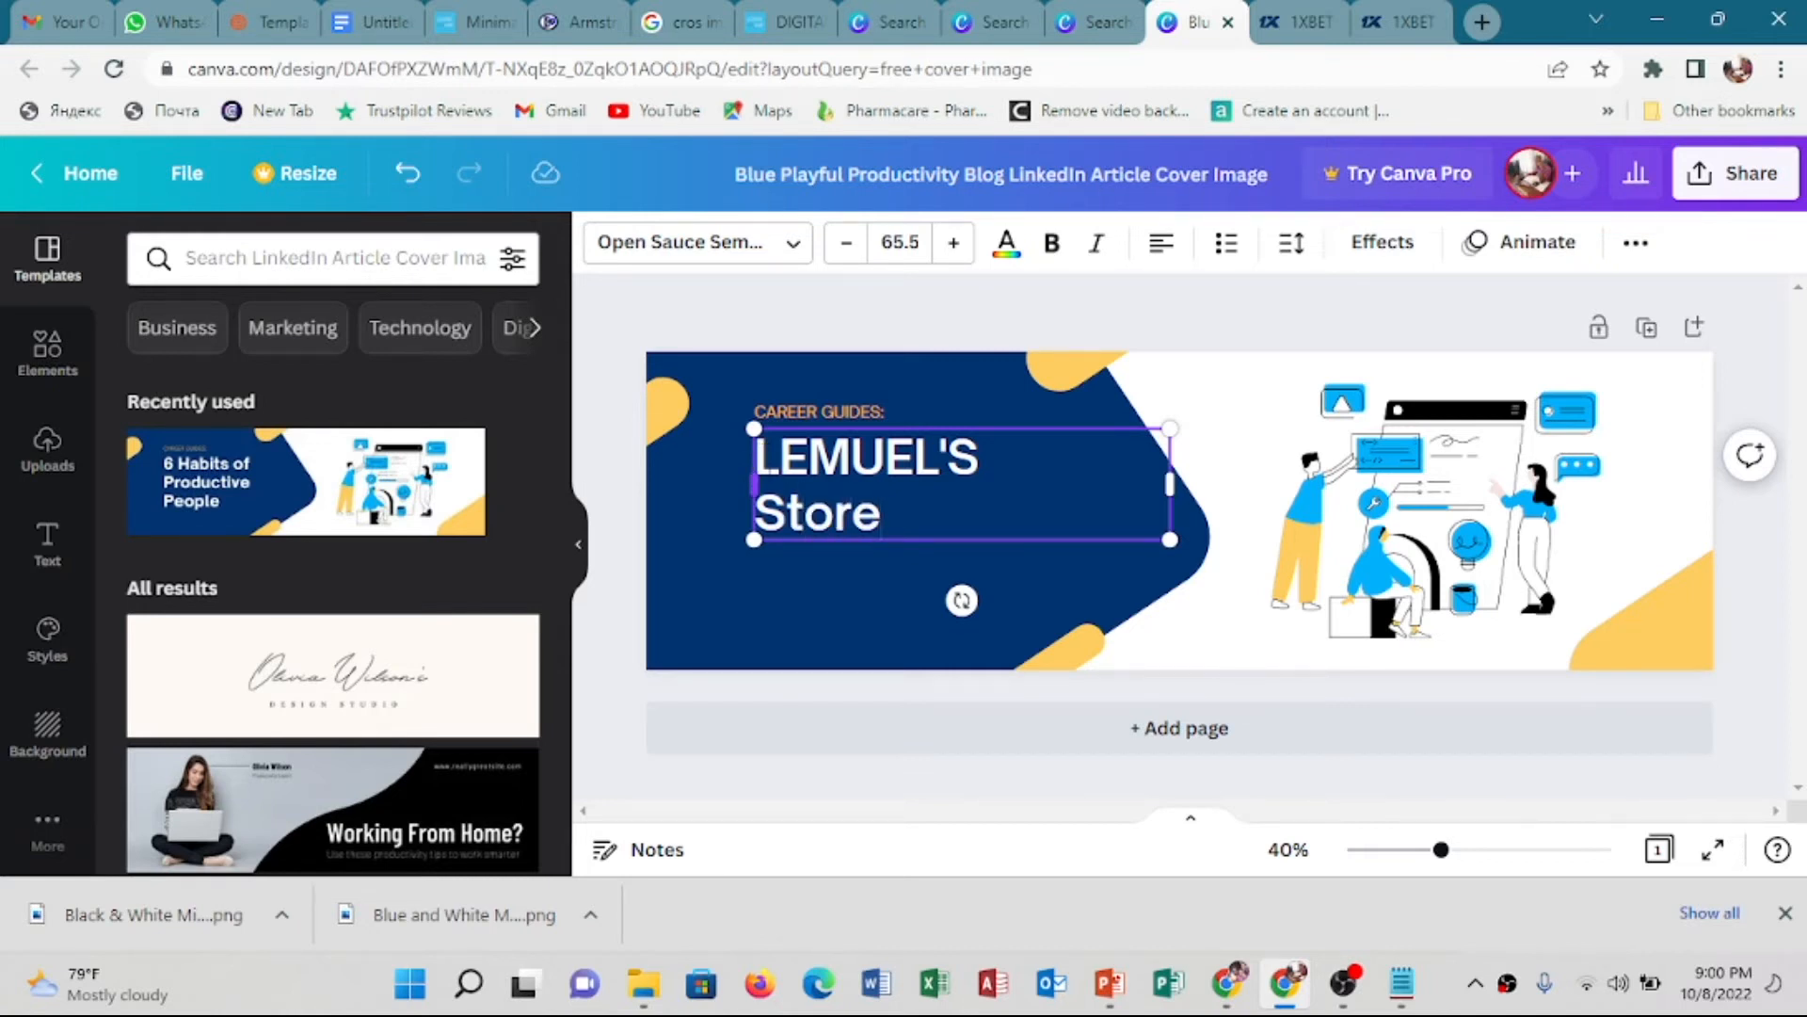
{"action": "left_click_drag", "start_coordinate": [882, 513], "coordinate": [792, 514]}
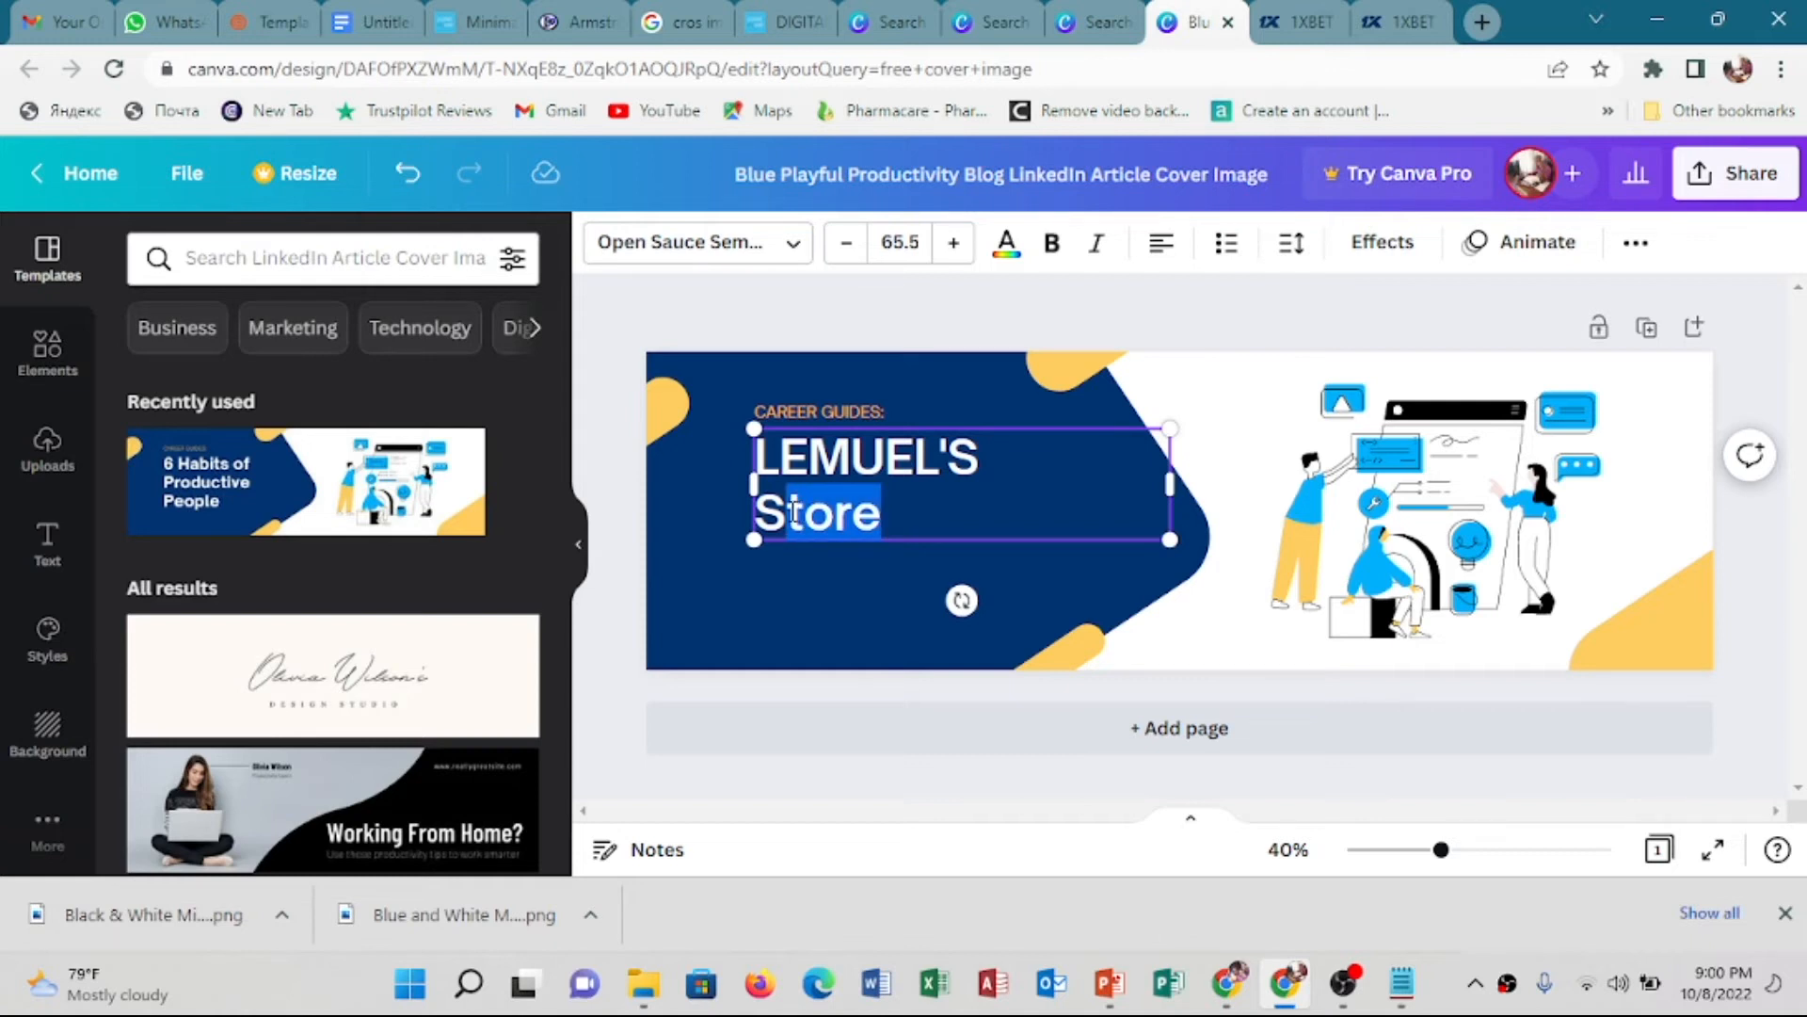
{"action": "type", "text": "T"}
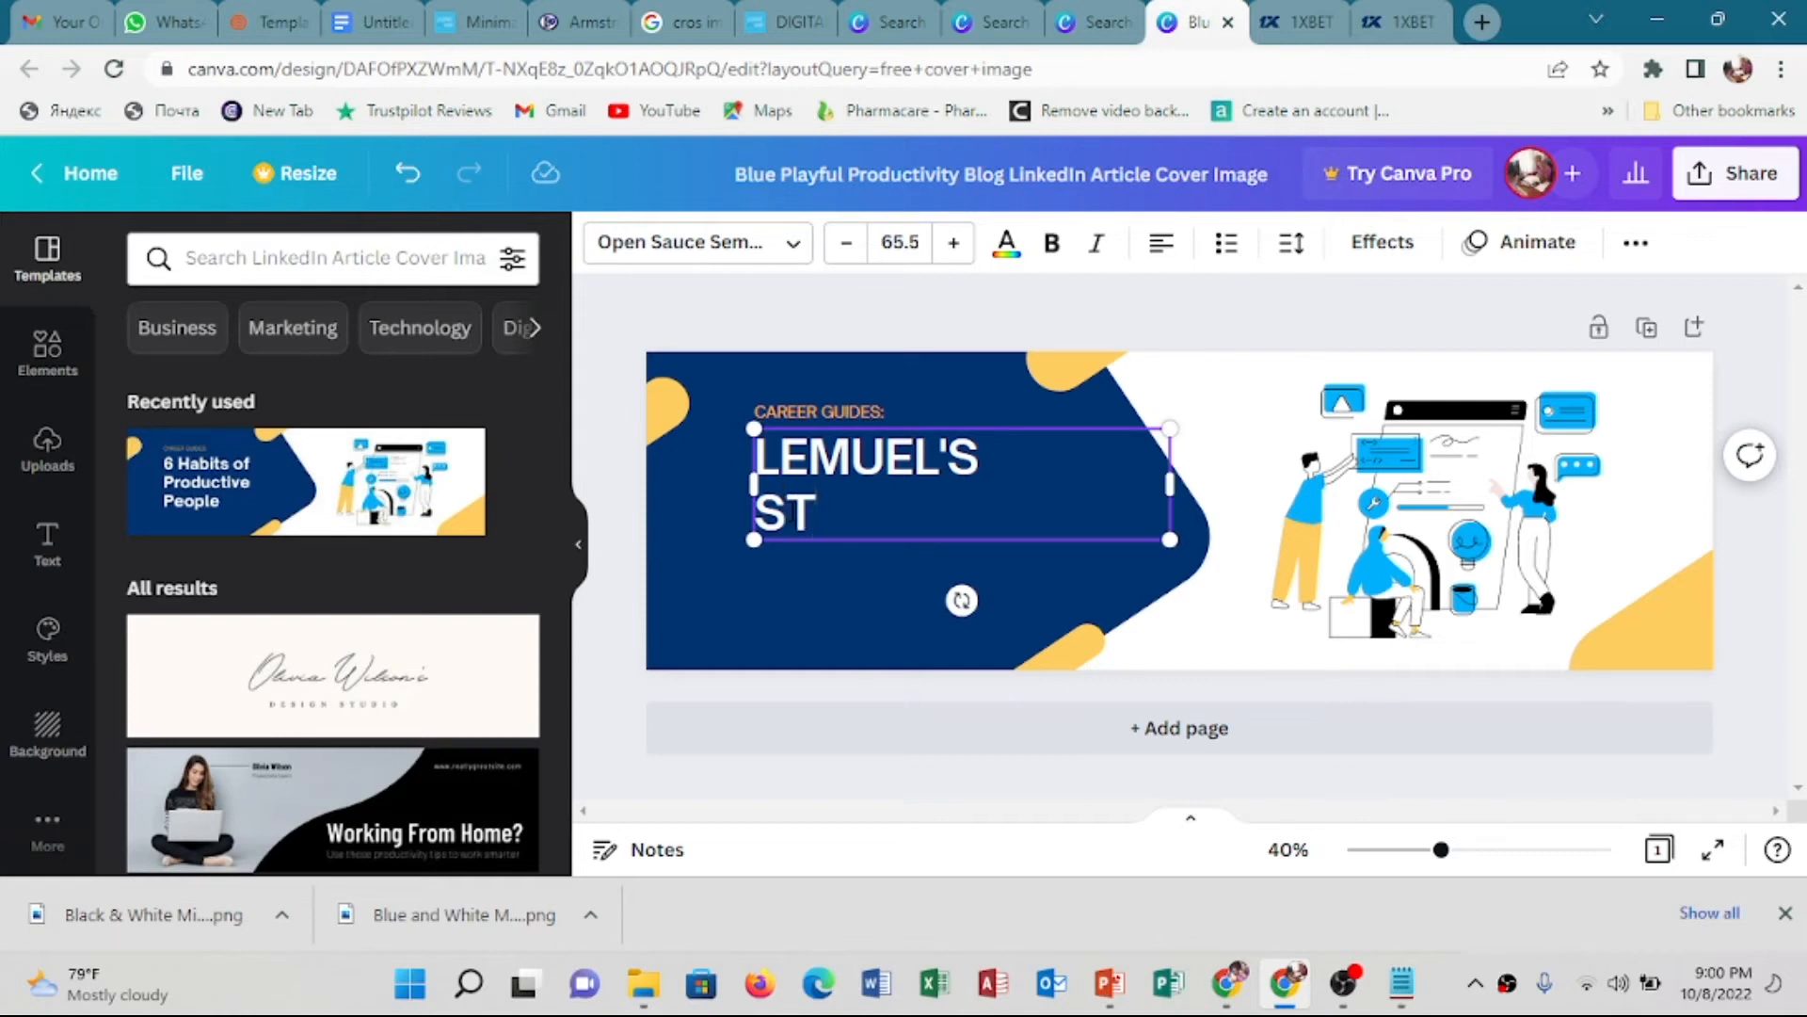
{"action": "type", "text": "ORE"}
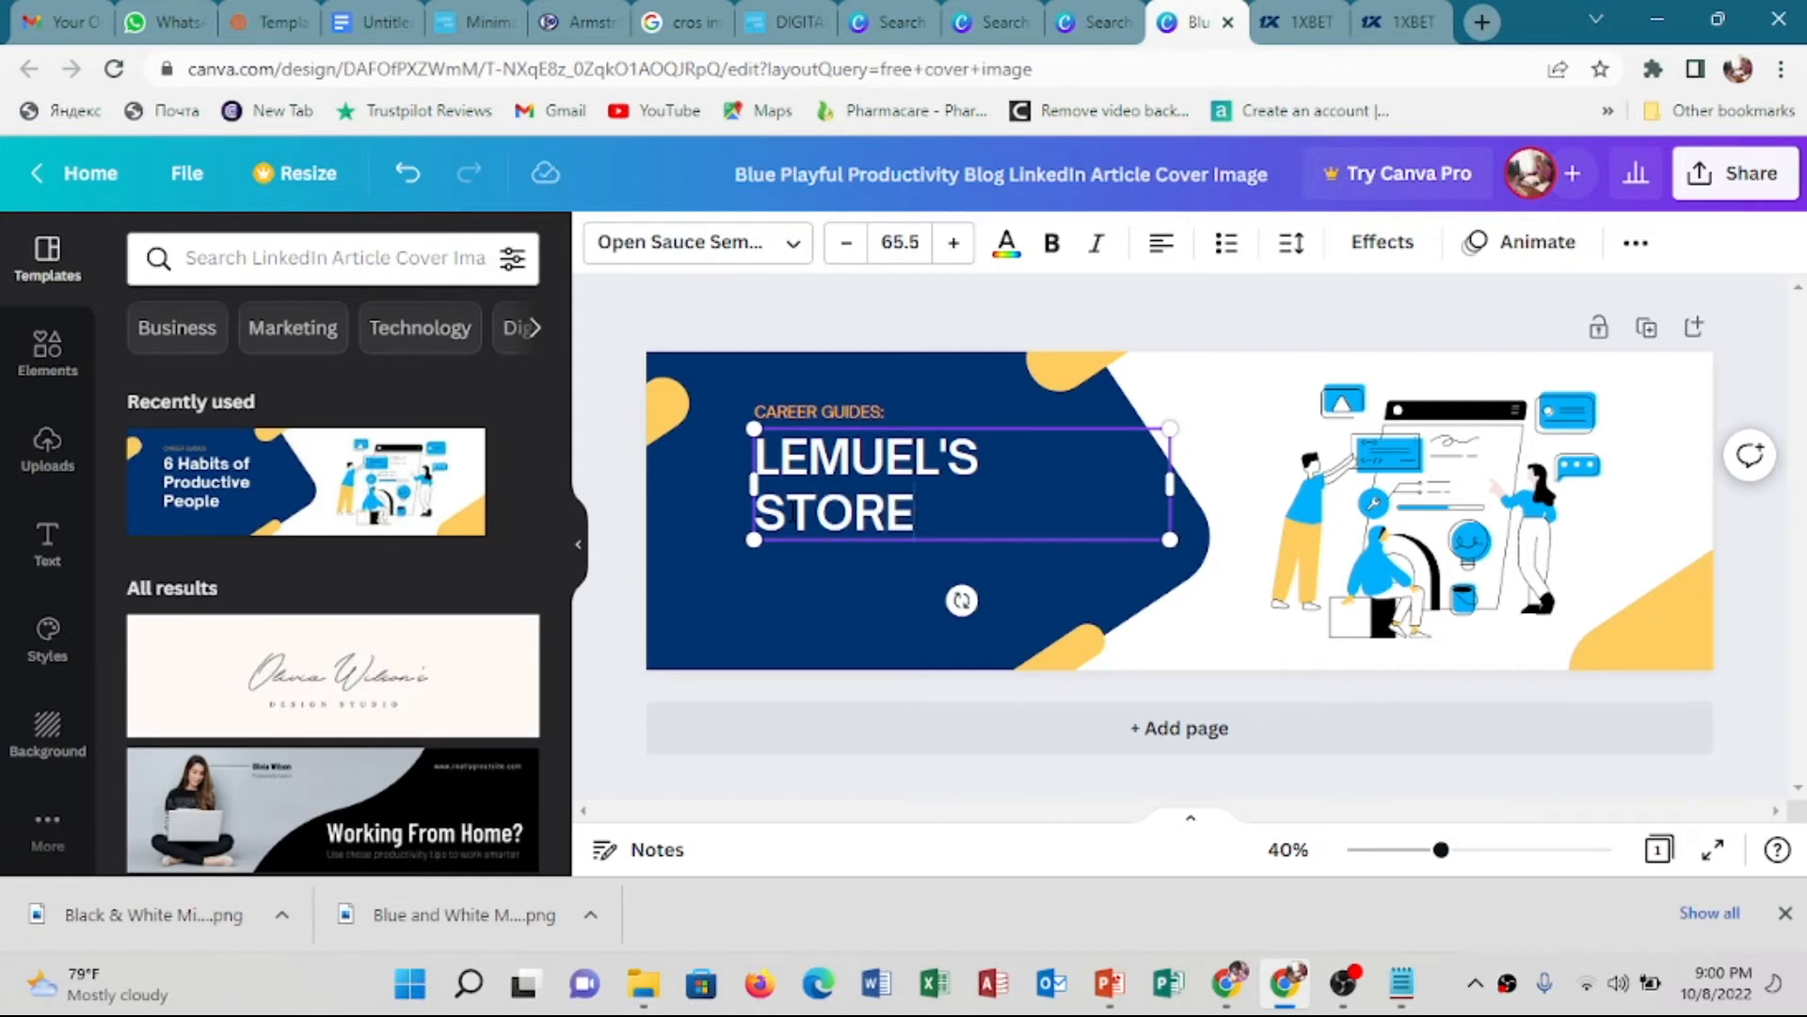
{"action": "left_click", "coordinate": [849, 421]}
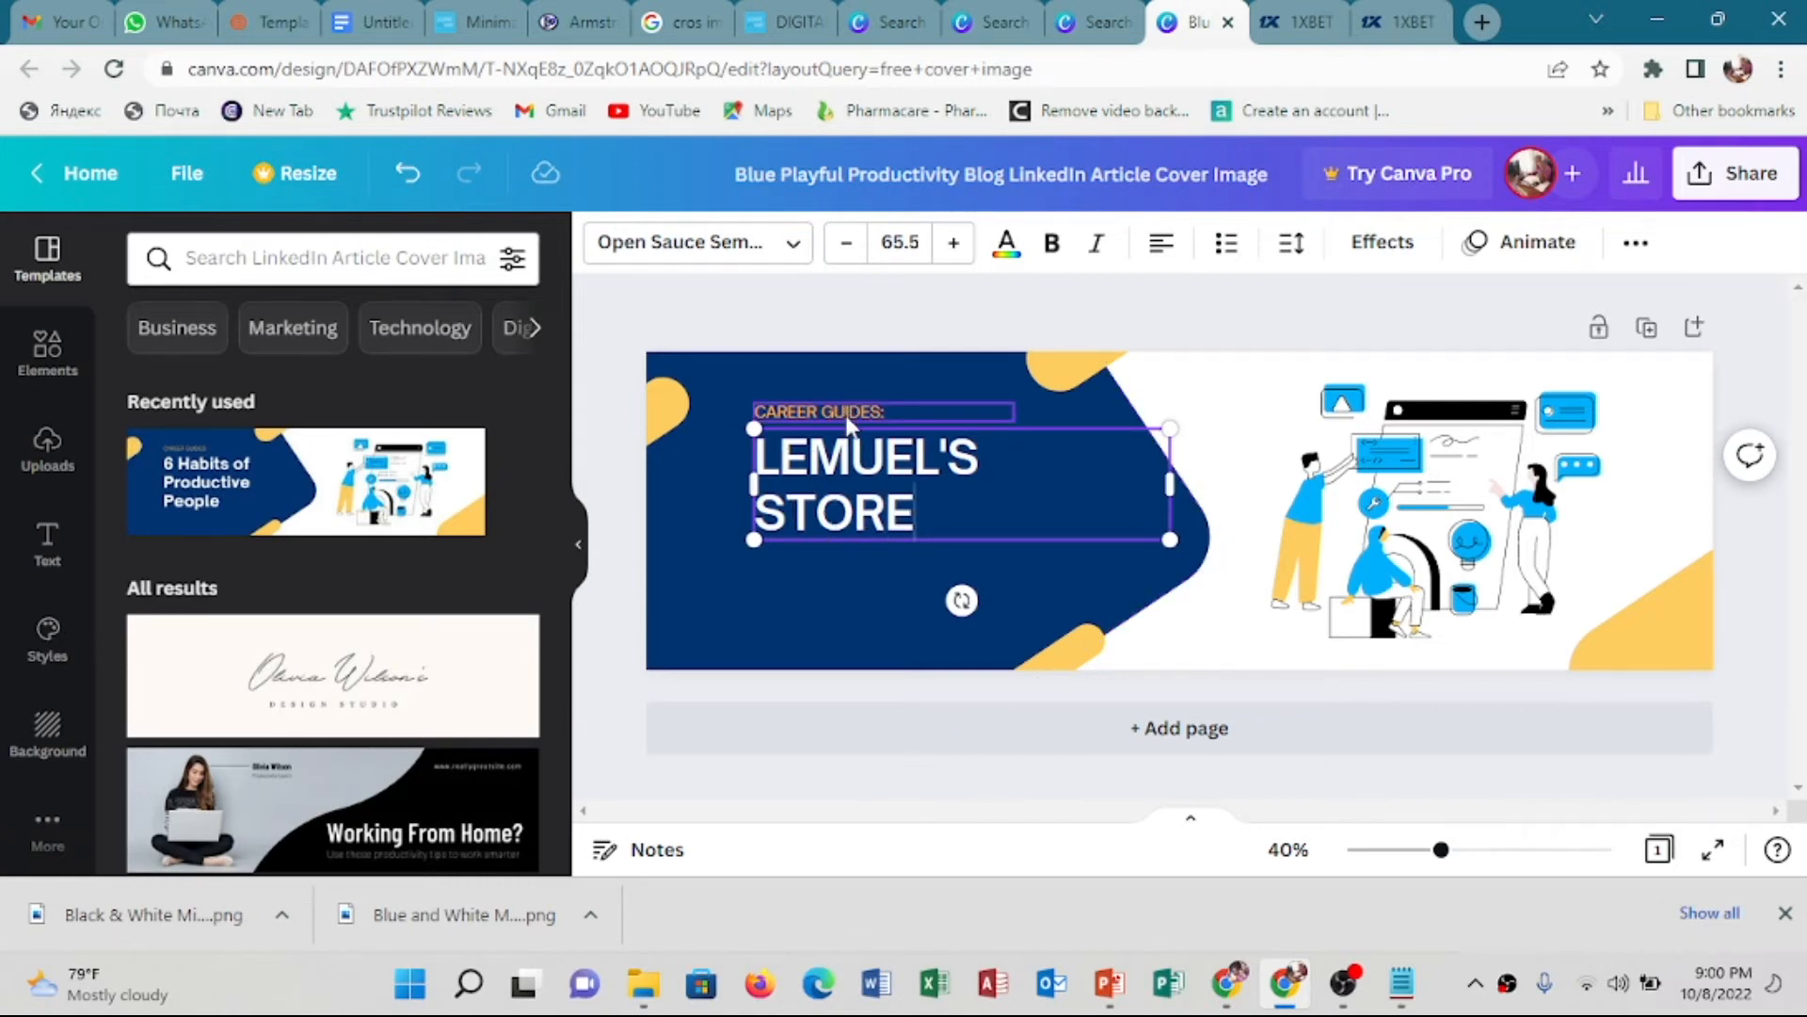
{"action": "key", "text": "Delete"}
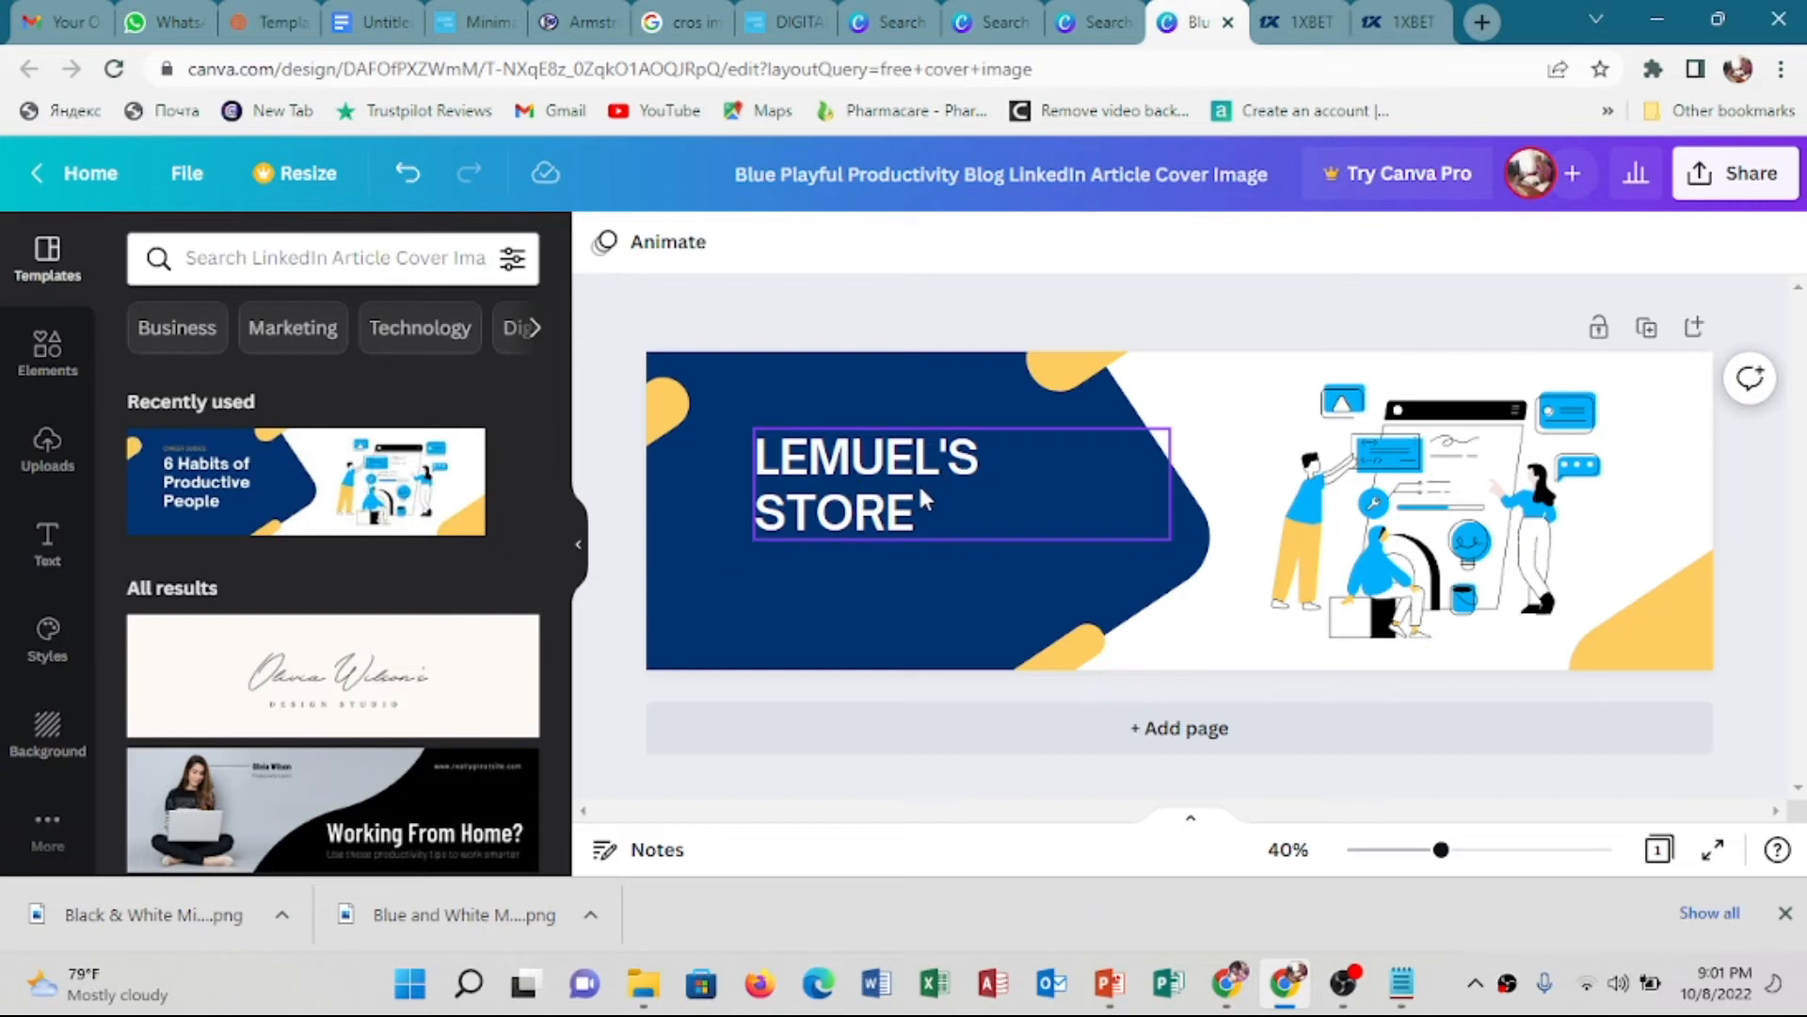
Shift the store heading slightly right and down on the cover, and recolour the large blue shape dark purple #240269
{"action": "mouse_move", "coordinate": [894, 534]}
{"action": "left_mouse_down"}
{"action": "mouse_move", "coordinate": [995, 541]}
{"action": "mouse_move", "coordinate": [917, 532]}
{"action": "left_mouse_up"}
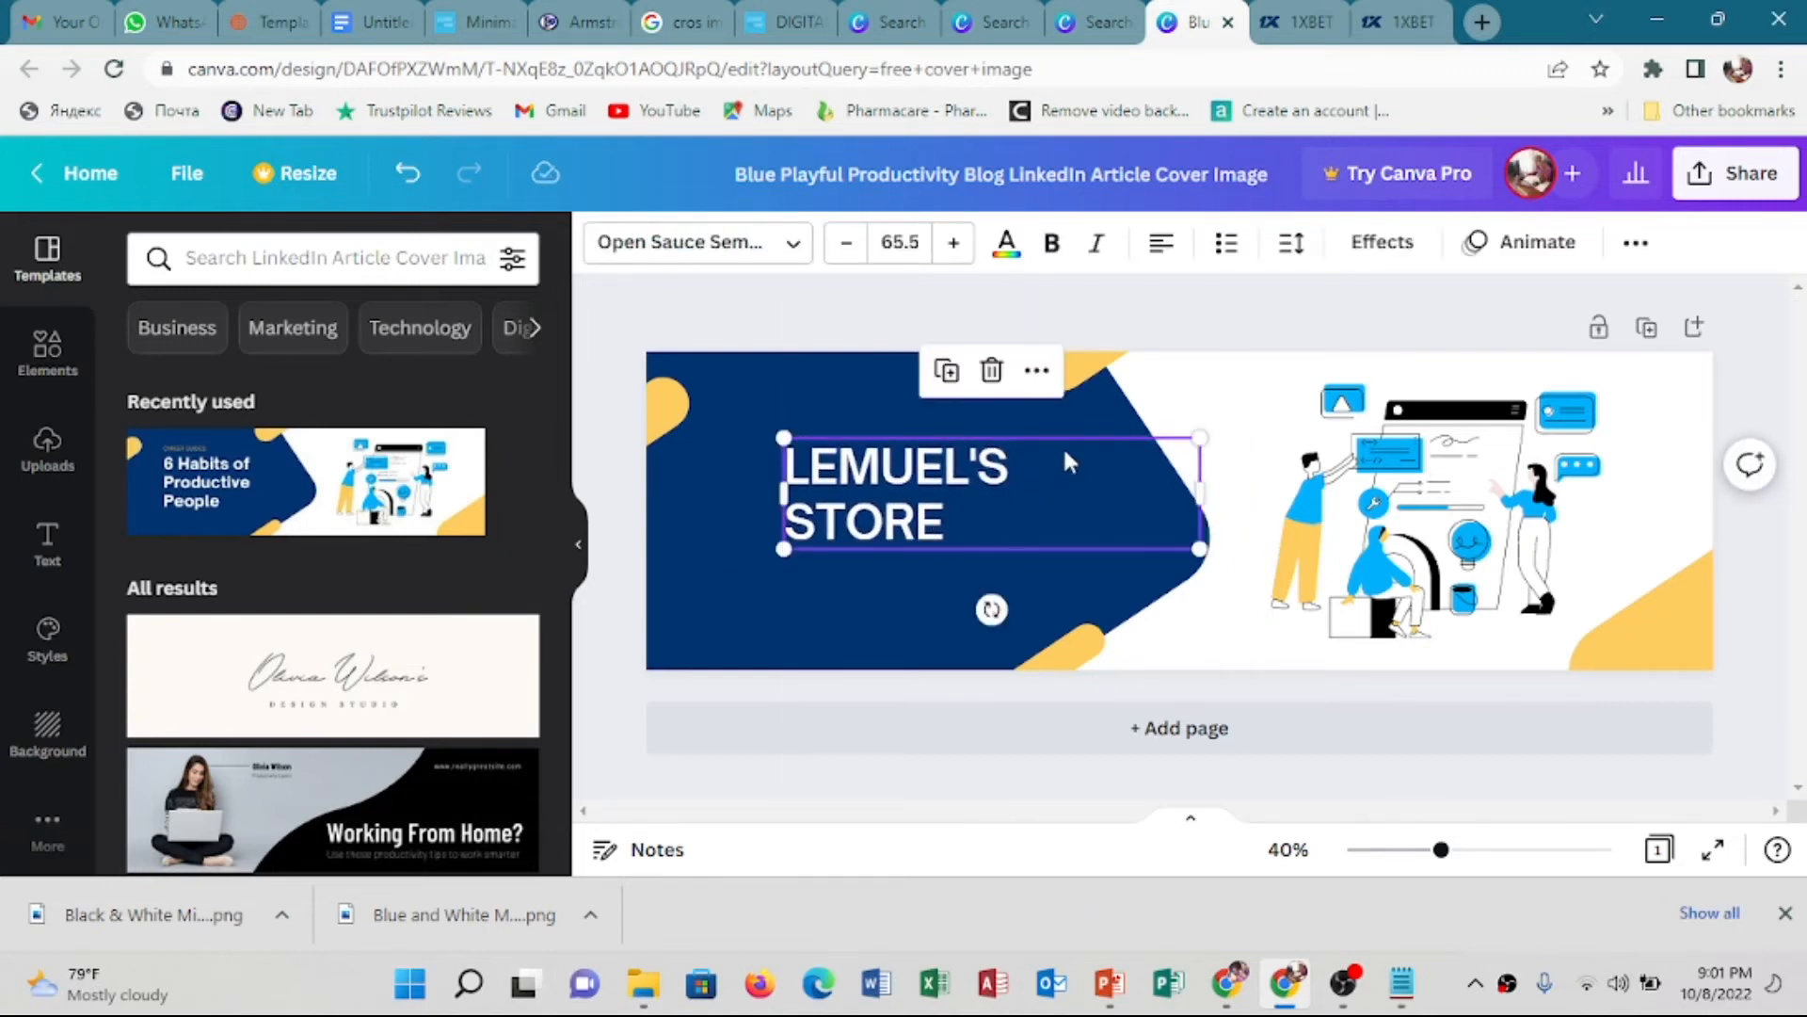
{"action": "left_click", "coordinate": [772, 386]}
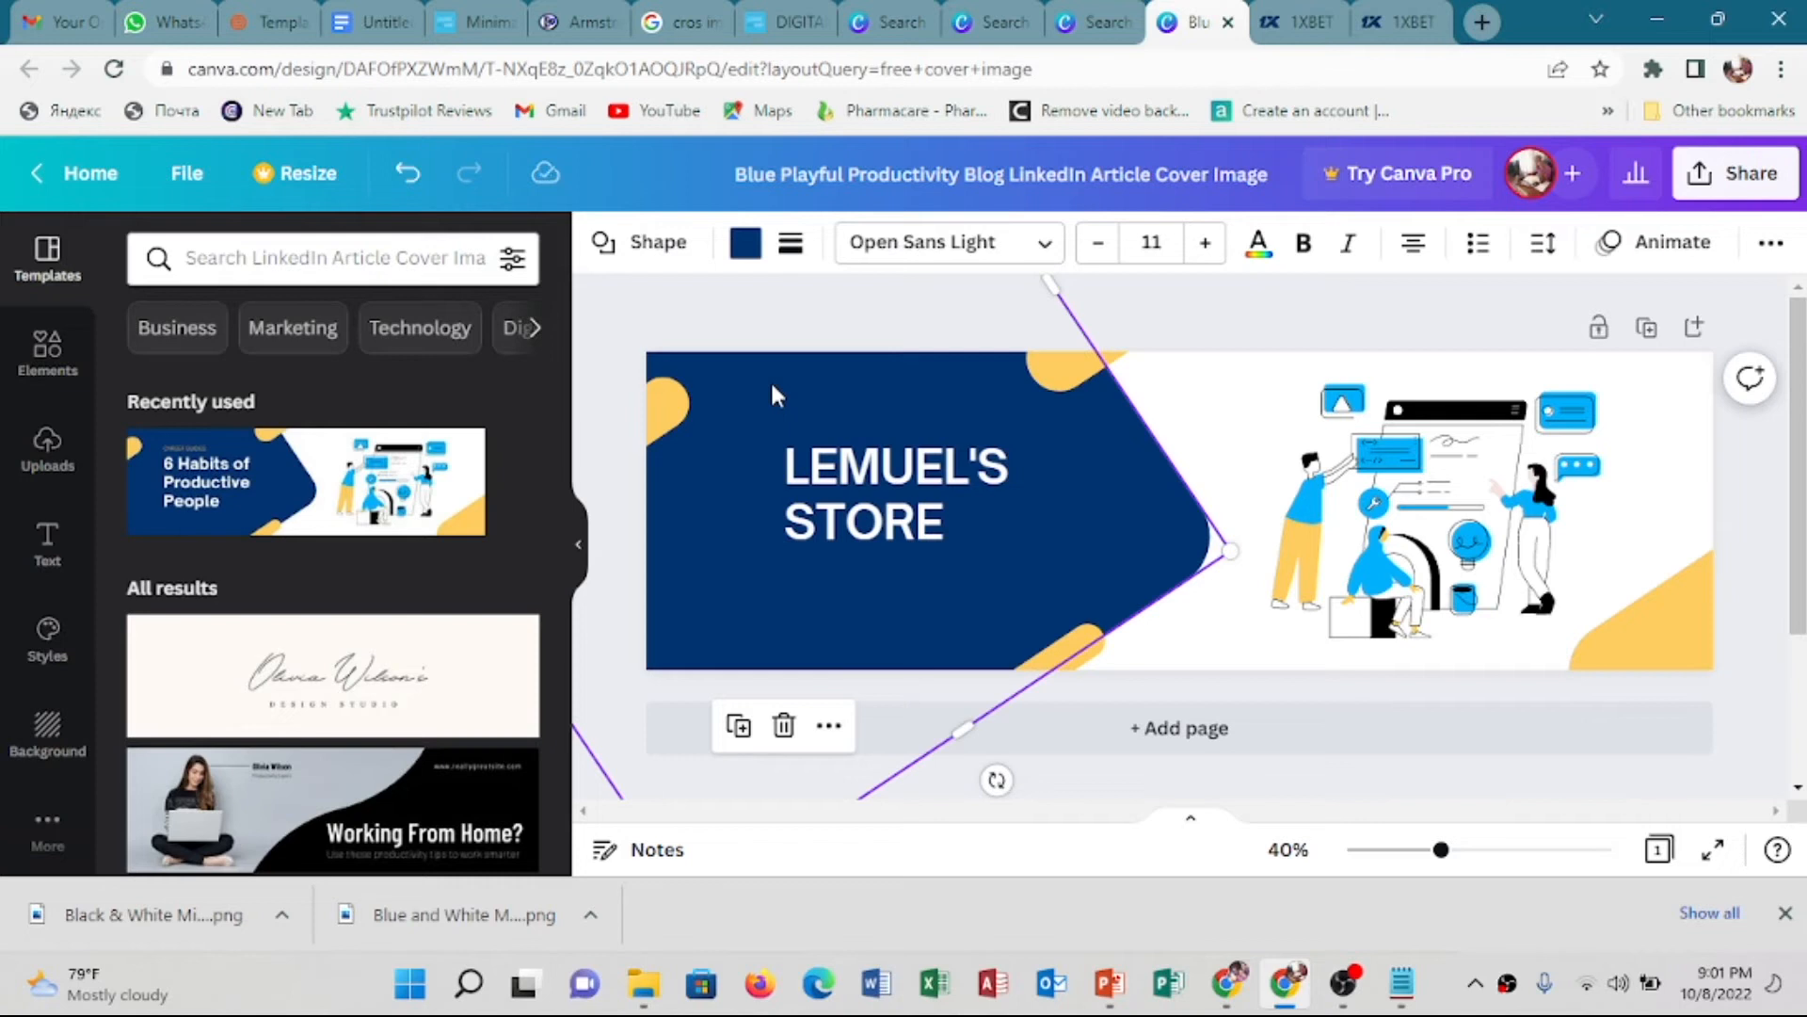
{"action": "left_click", "coordinate": [746, 245]}
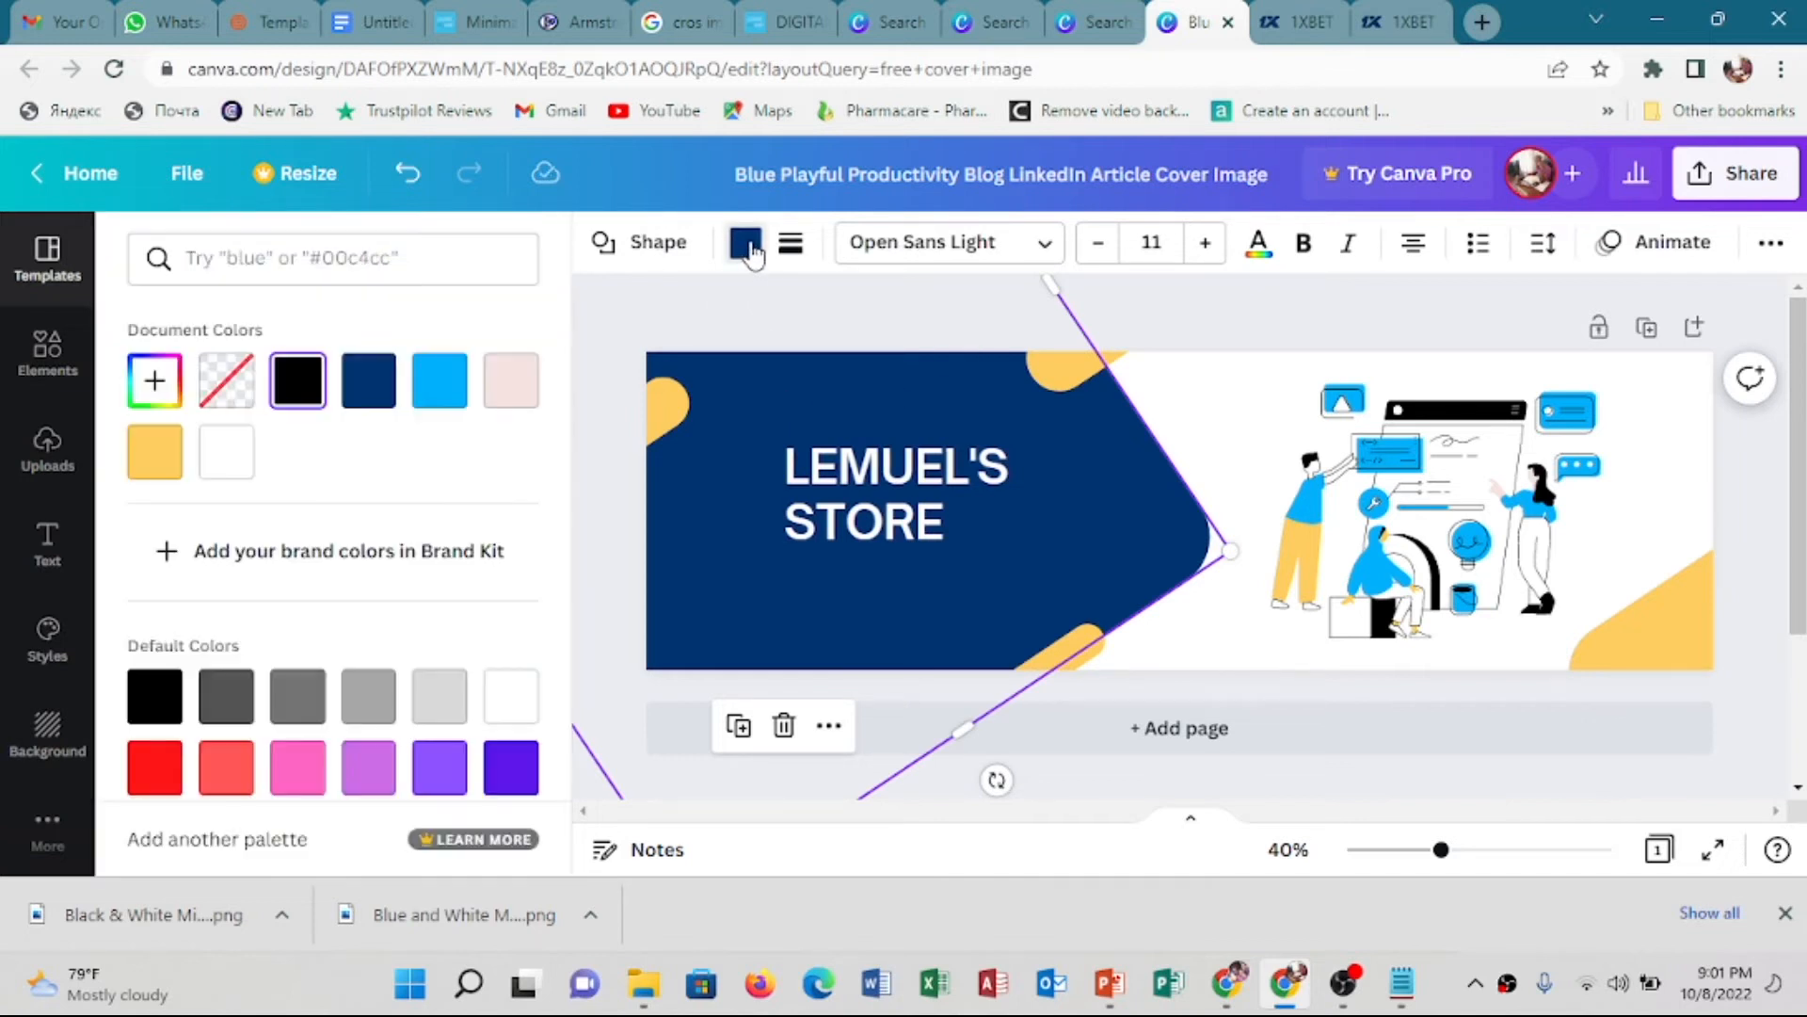
{"action": "left_click", "coordinate": [513, 768]}
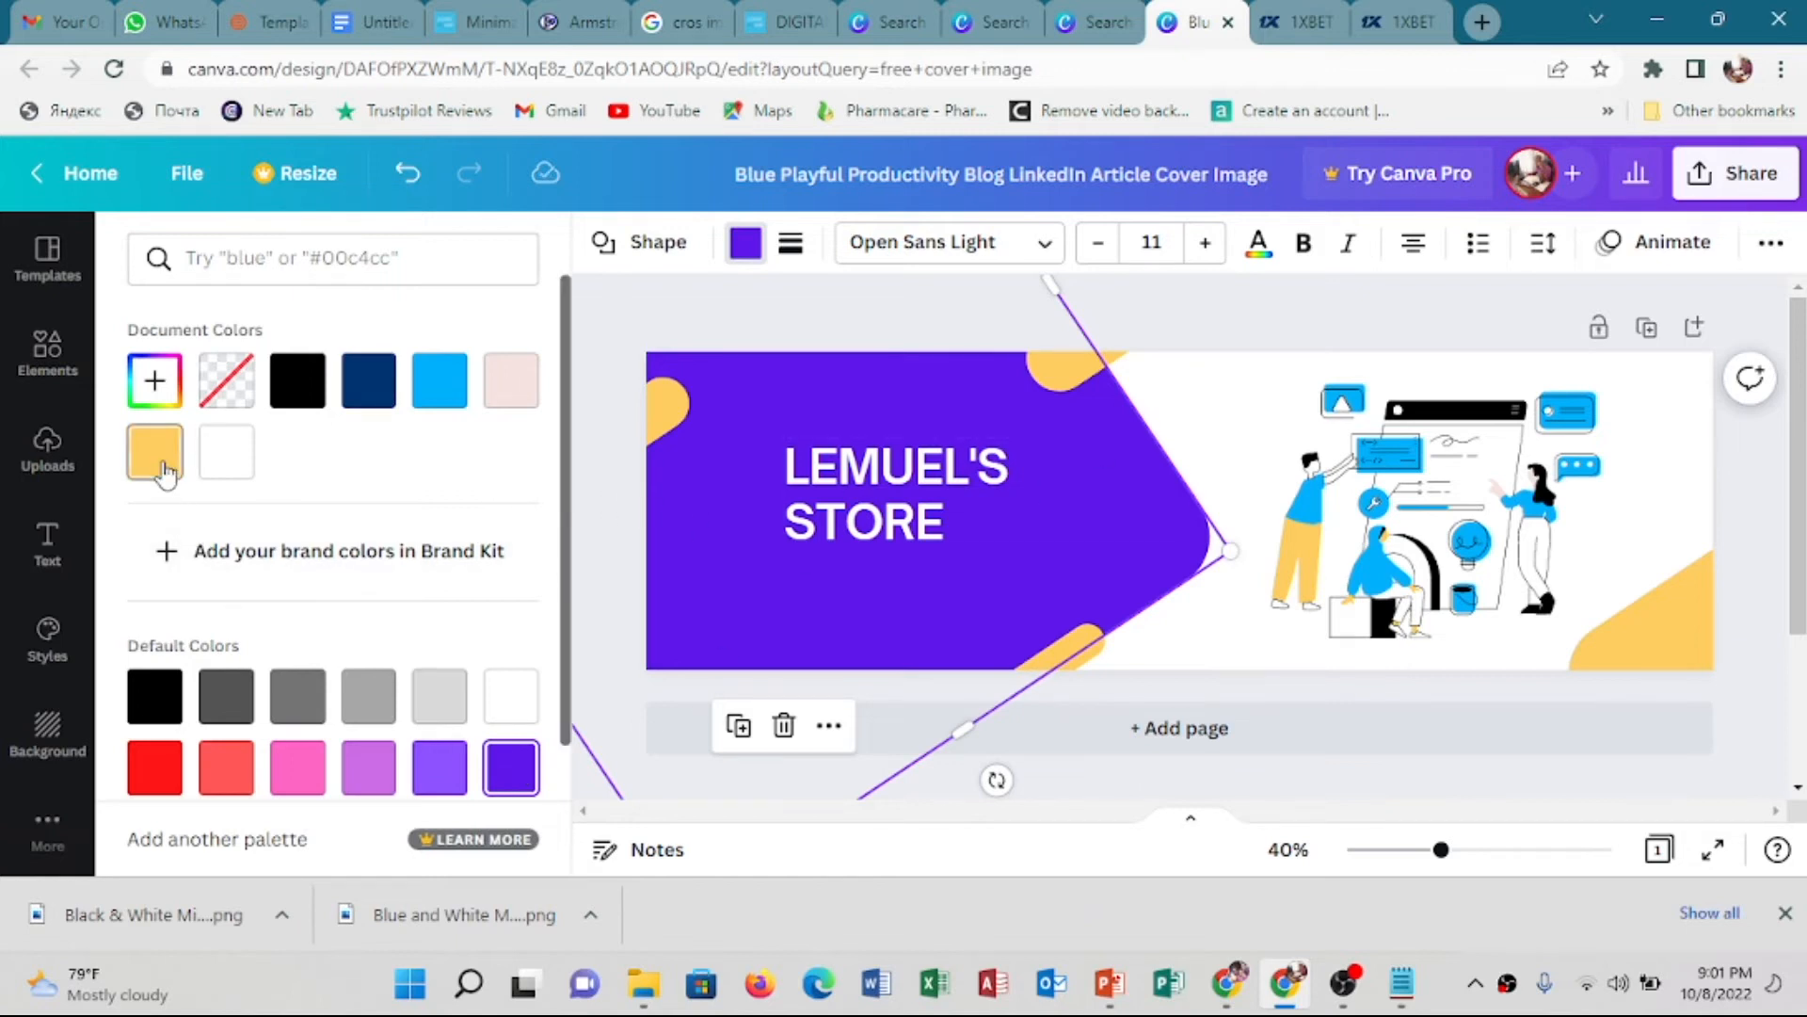
{"action": "left_click", "coordinate": [155, 381]}
{"action": "mouse_move", "coordinate": [492, 533]}
{"action": "left_mouse_down"}
{"action": "mouse_move", "coordinate": [494, 449]}
{"action": "mouse_move", "coordinate": [495, 528]}
{"action": "left_mouse_up"}
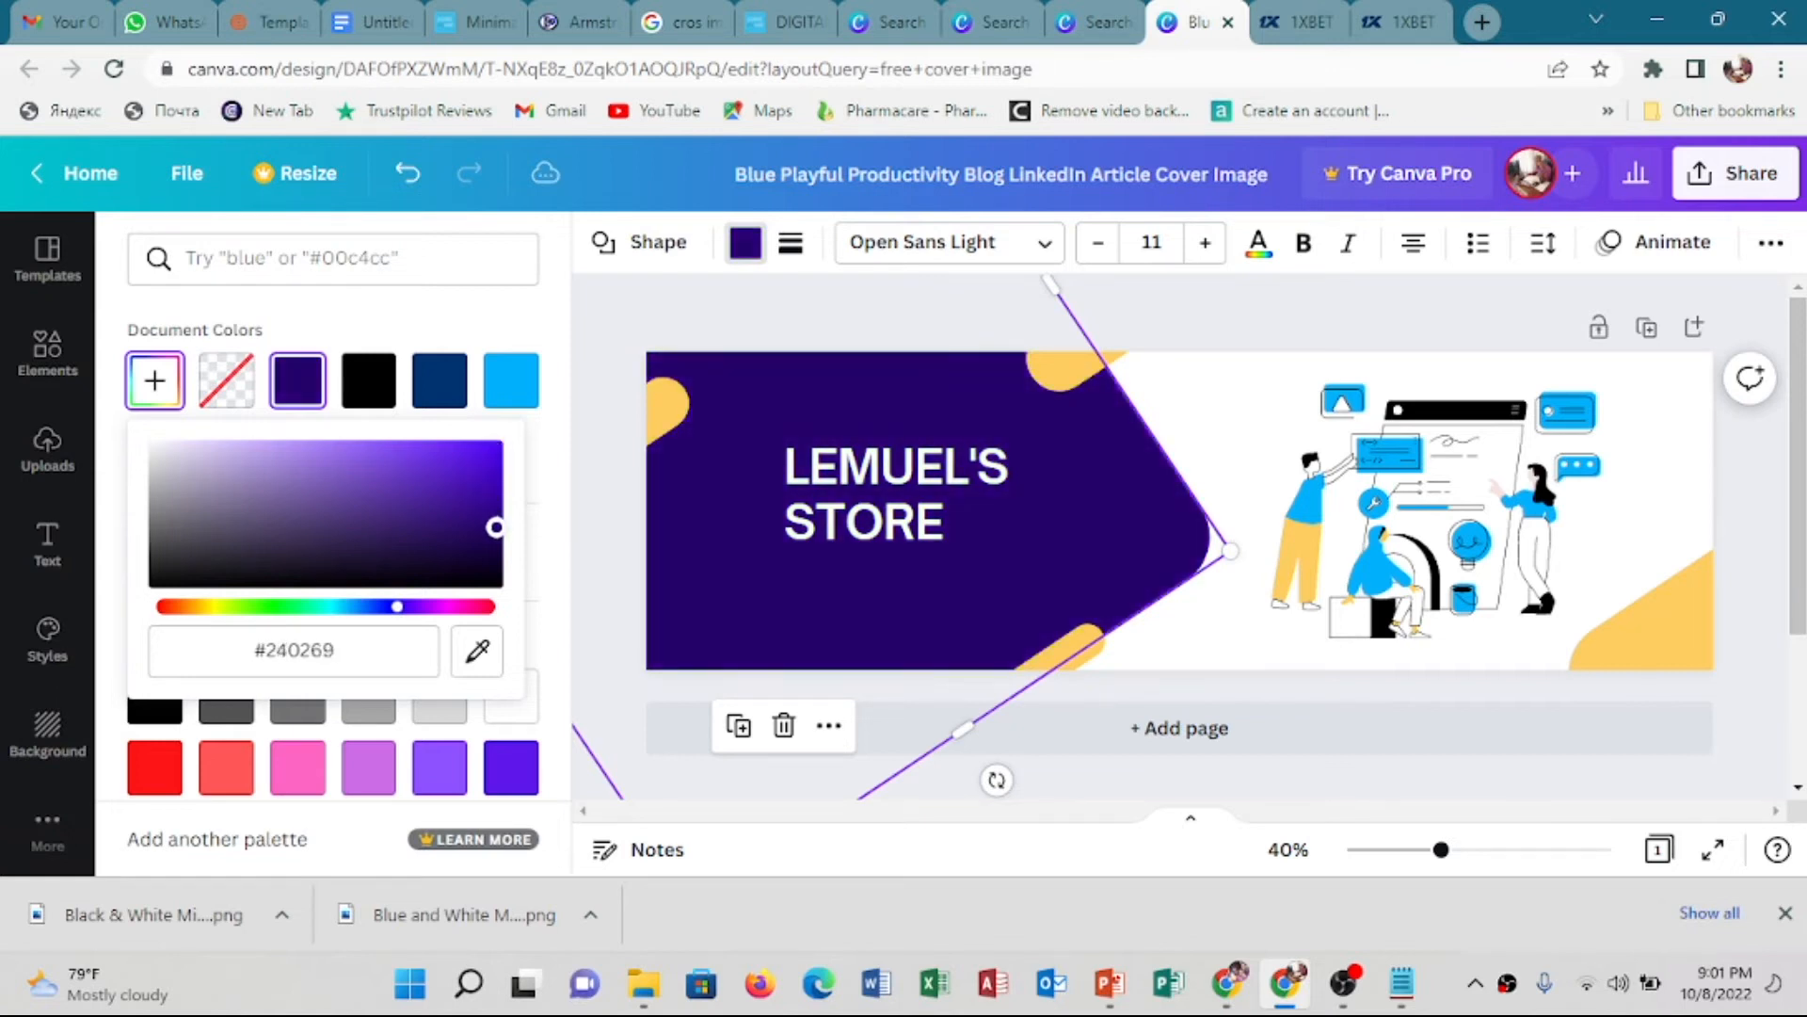
Recolour the pale yellow accent shape at the cover's upper-left corner to a stronger orange, #FFAF00
{"action": "left_click", "coordinate": [657, 414]}
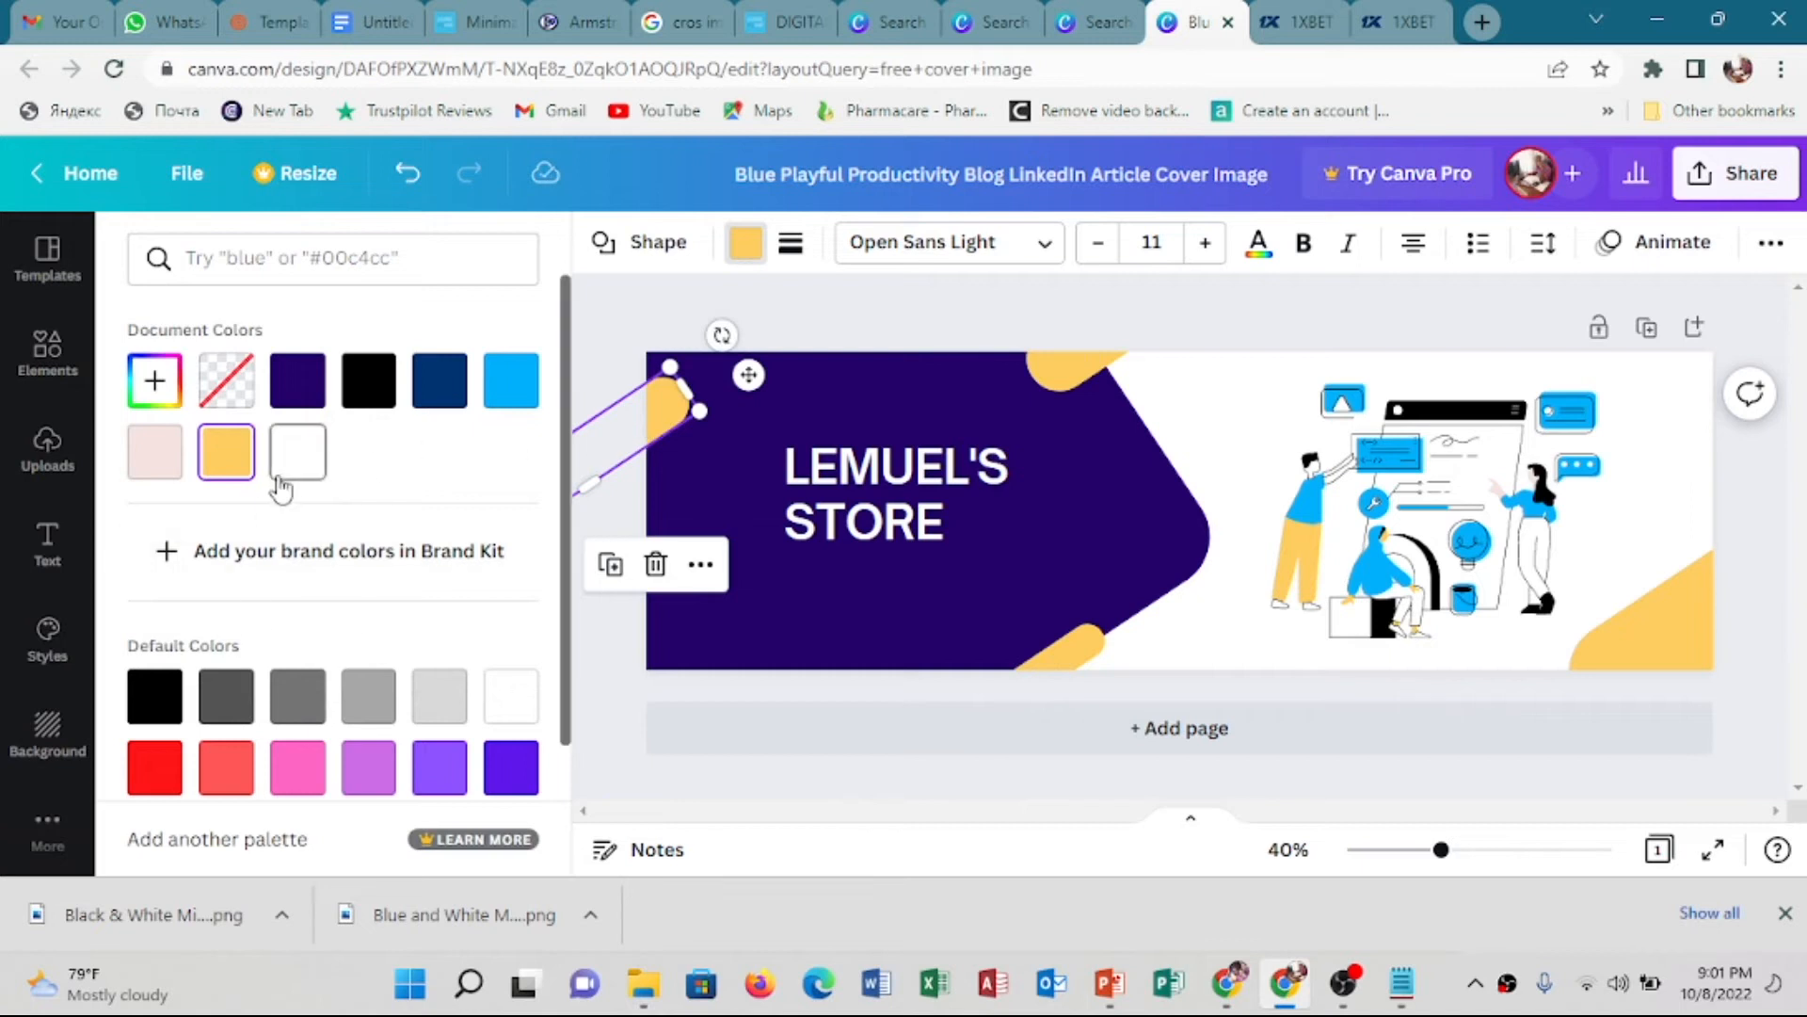
{"action": "scroll", "coordinate": [264, 471], "scroll_direction": "down", "scroll_amount": 2}
{"action": "scroll", "coordinate": [280, 490], "scroll_direction": "up", "scroll_amount": 2}
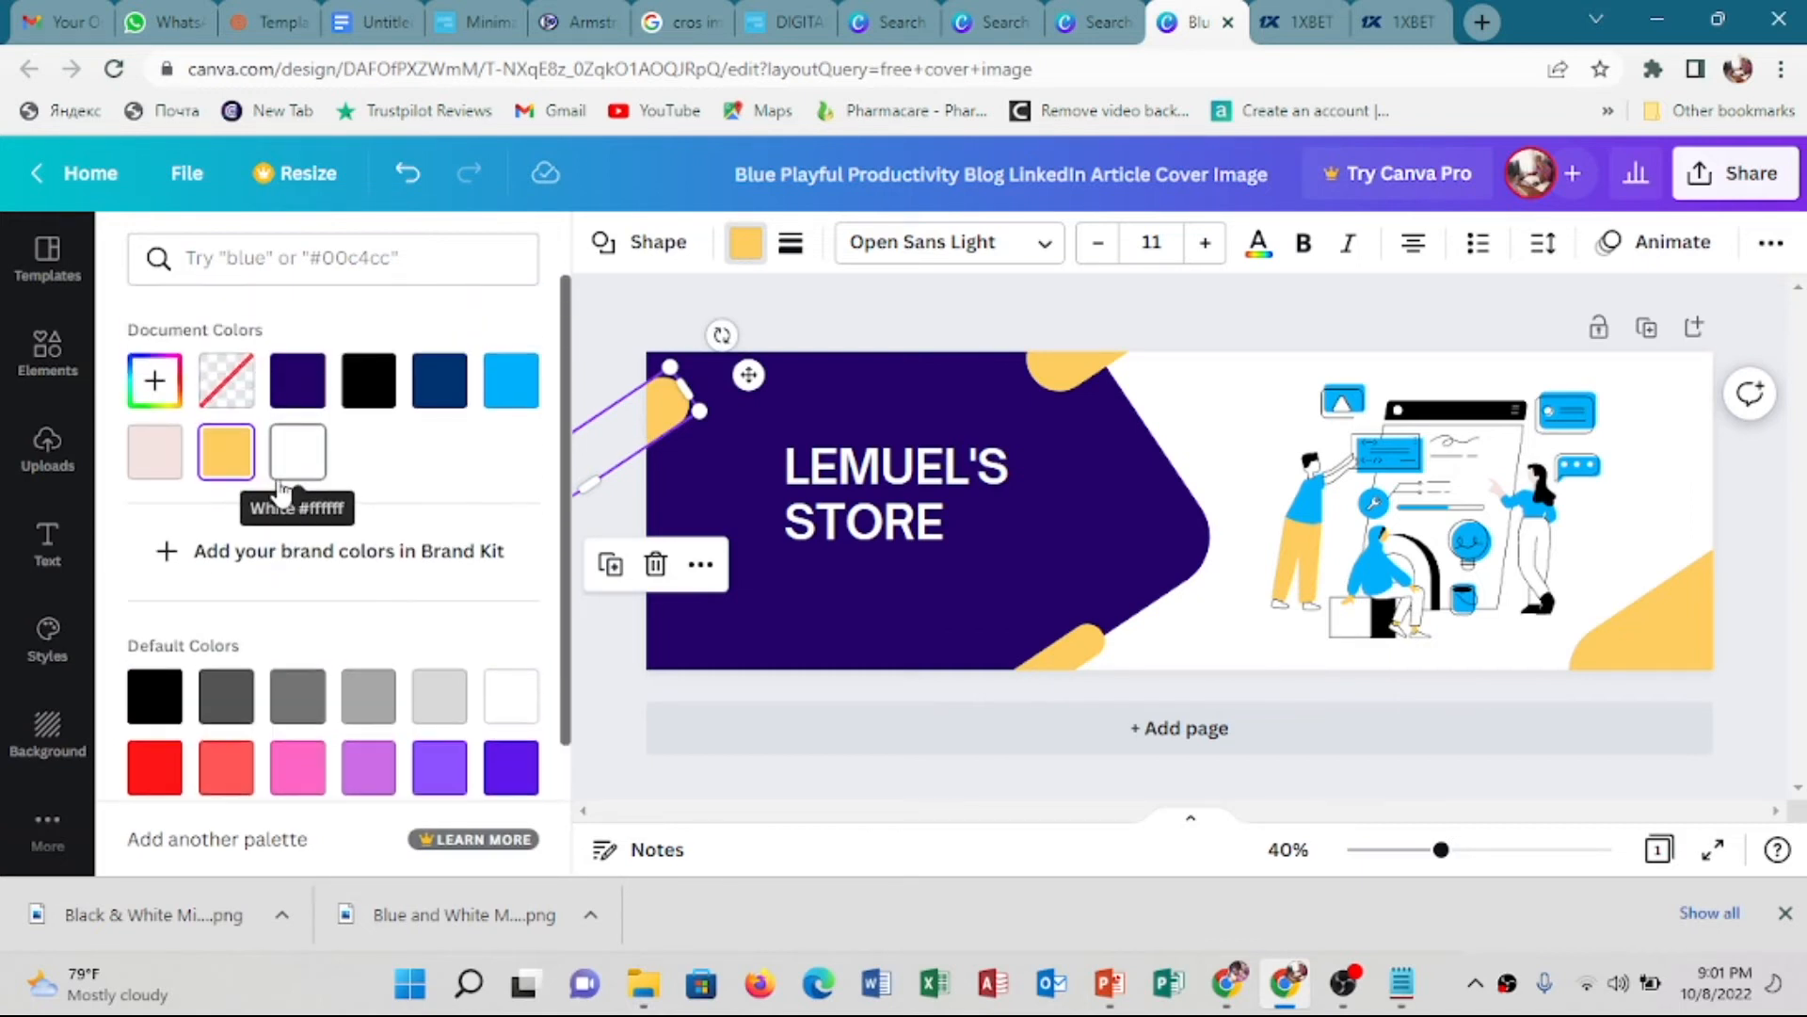
{"action": "left_click", "coordinate": [154, 380]}
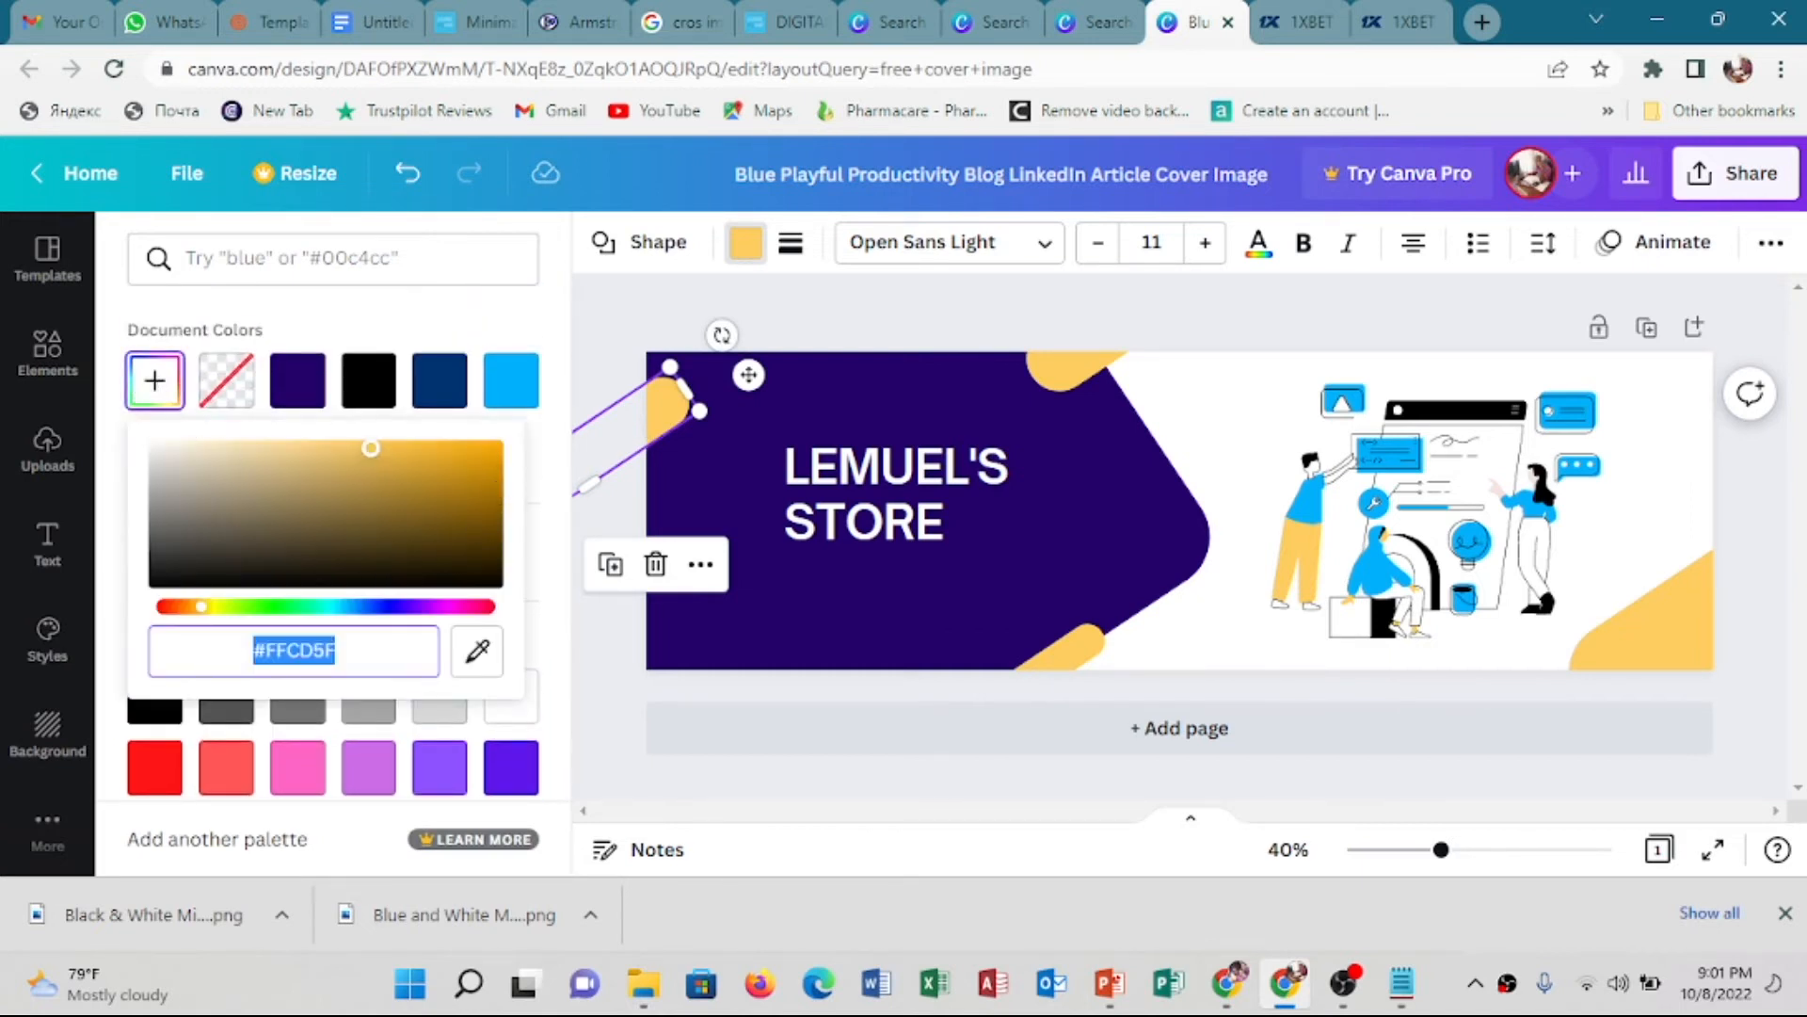
{"action": "left_click_drag", "start_coordinate": [497, 466], "coordinate": [513, 433]}
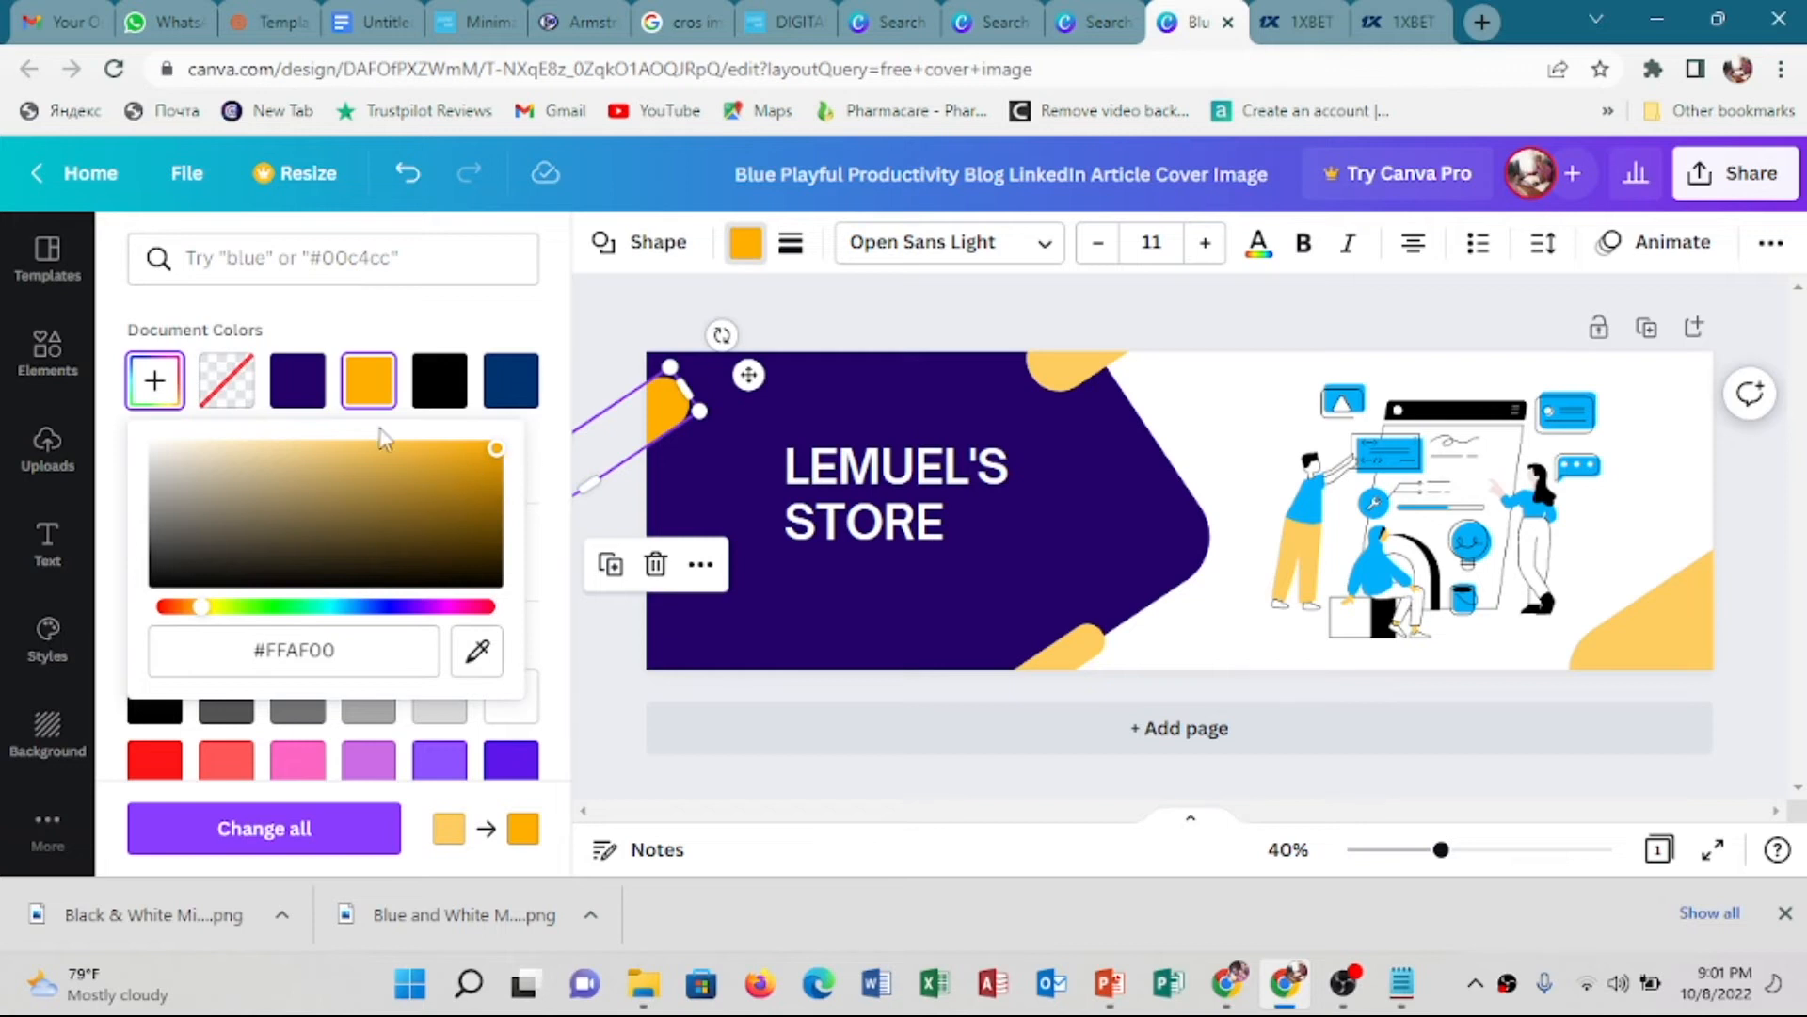
Apply the same orange #FFAF00 to the three remaining pale yellow accent shapes on the cover
{"action": "left_click", "coordinate": [1069, 382]}
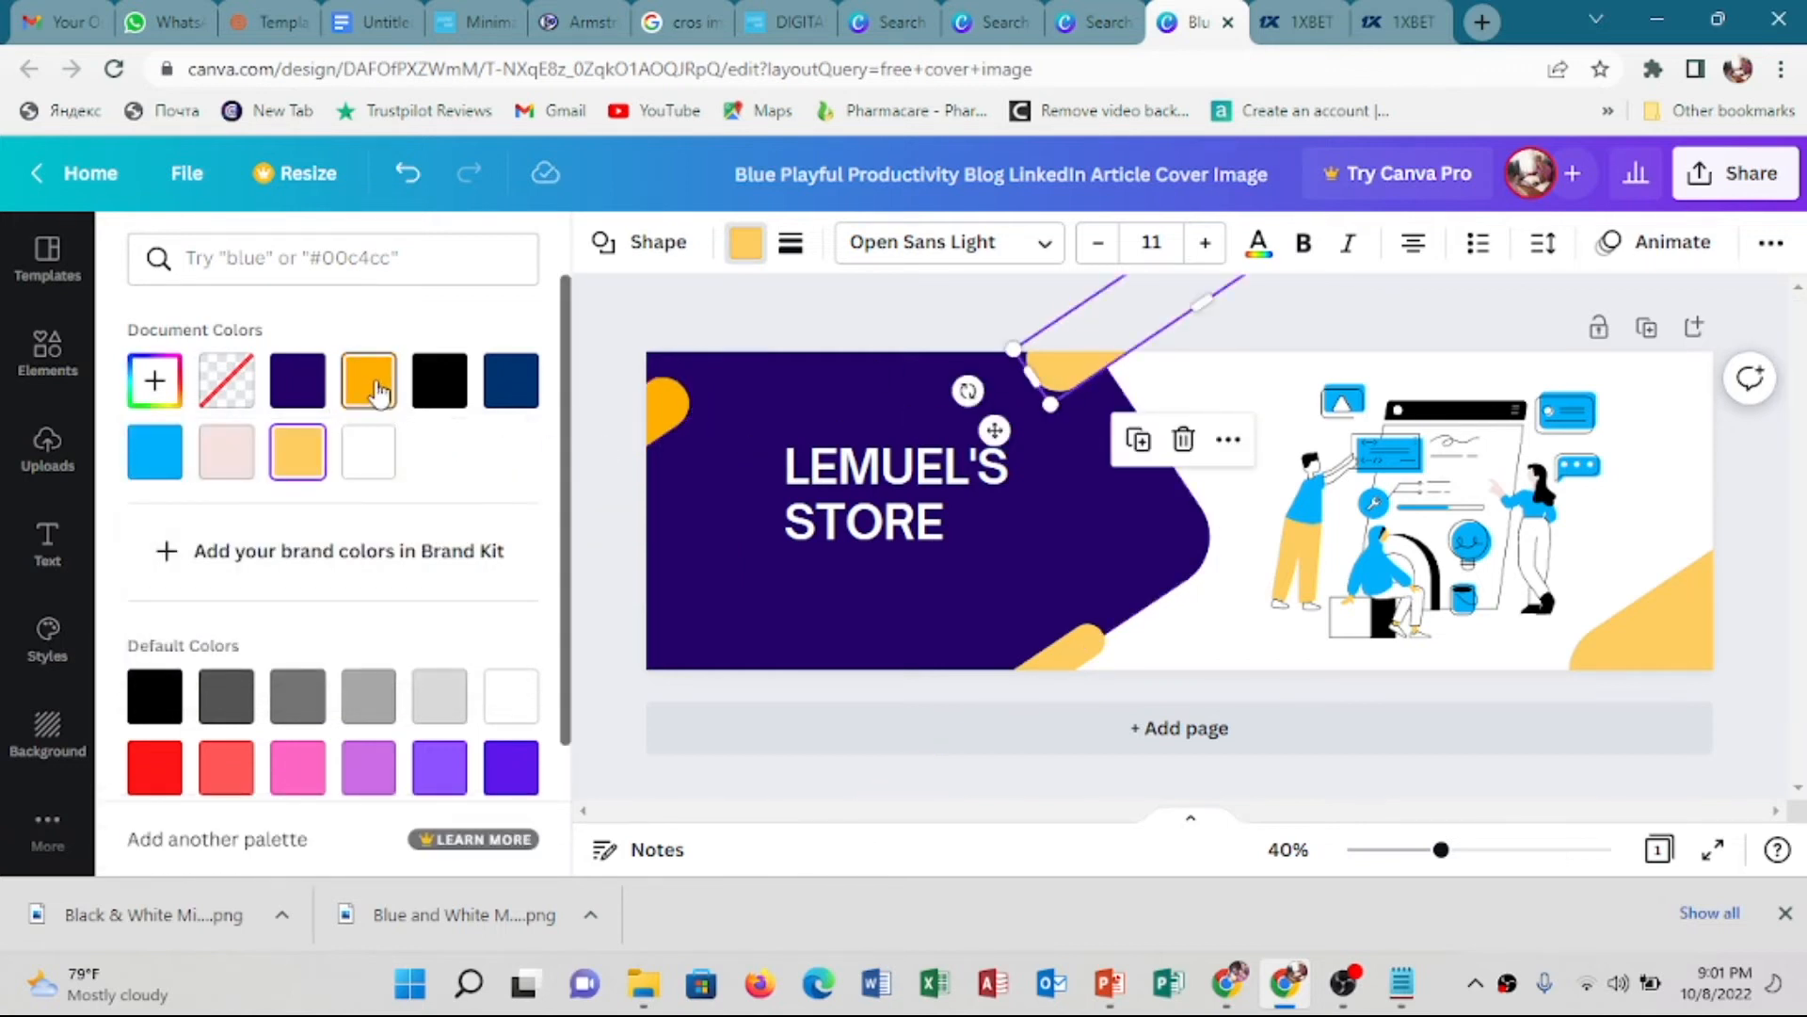
{"action": "left_click", "coordinate": [1081, 659]}
{"action": "left_click", "coordinate": [368, 381]}
{"action": "left_click", "coordinate": [1641, 668]}
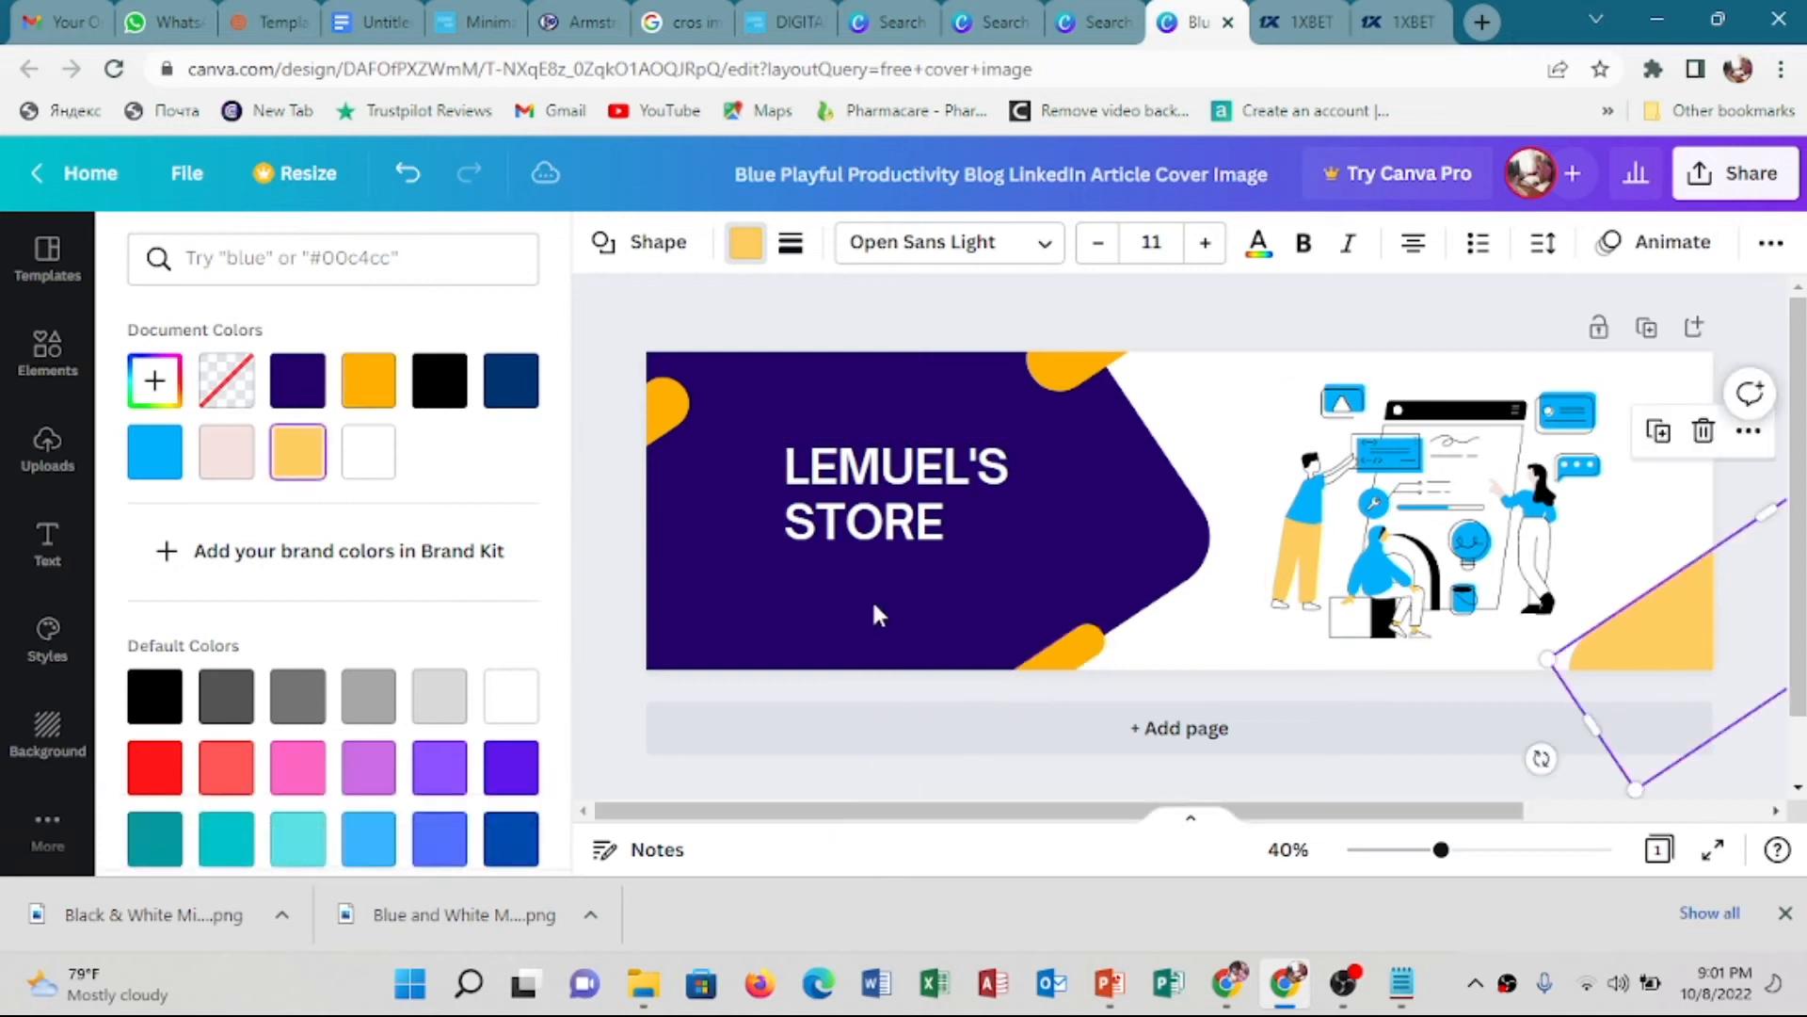
{"action": "left_click", "coordinate": [368, 380]}
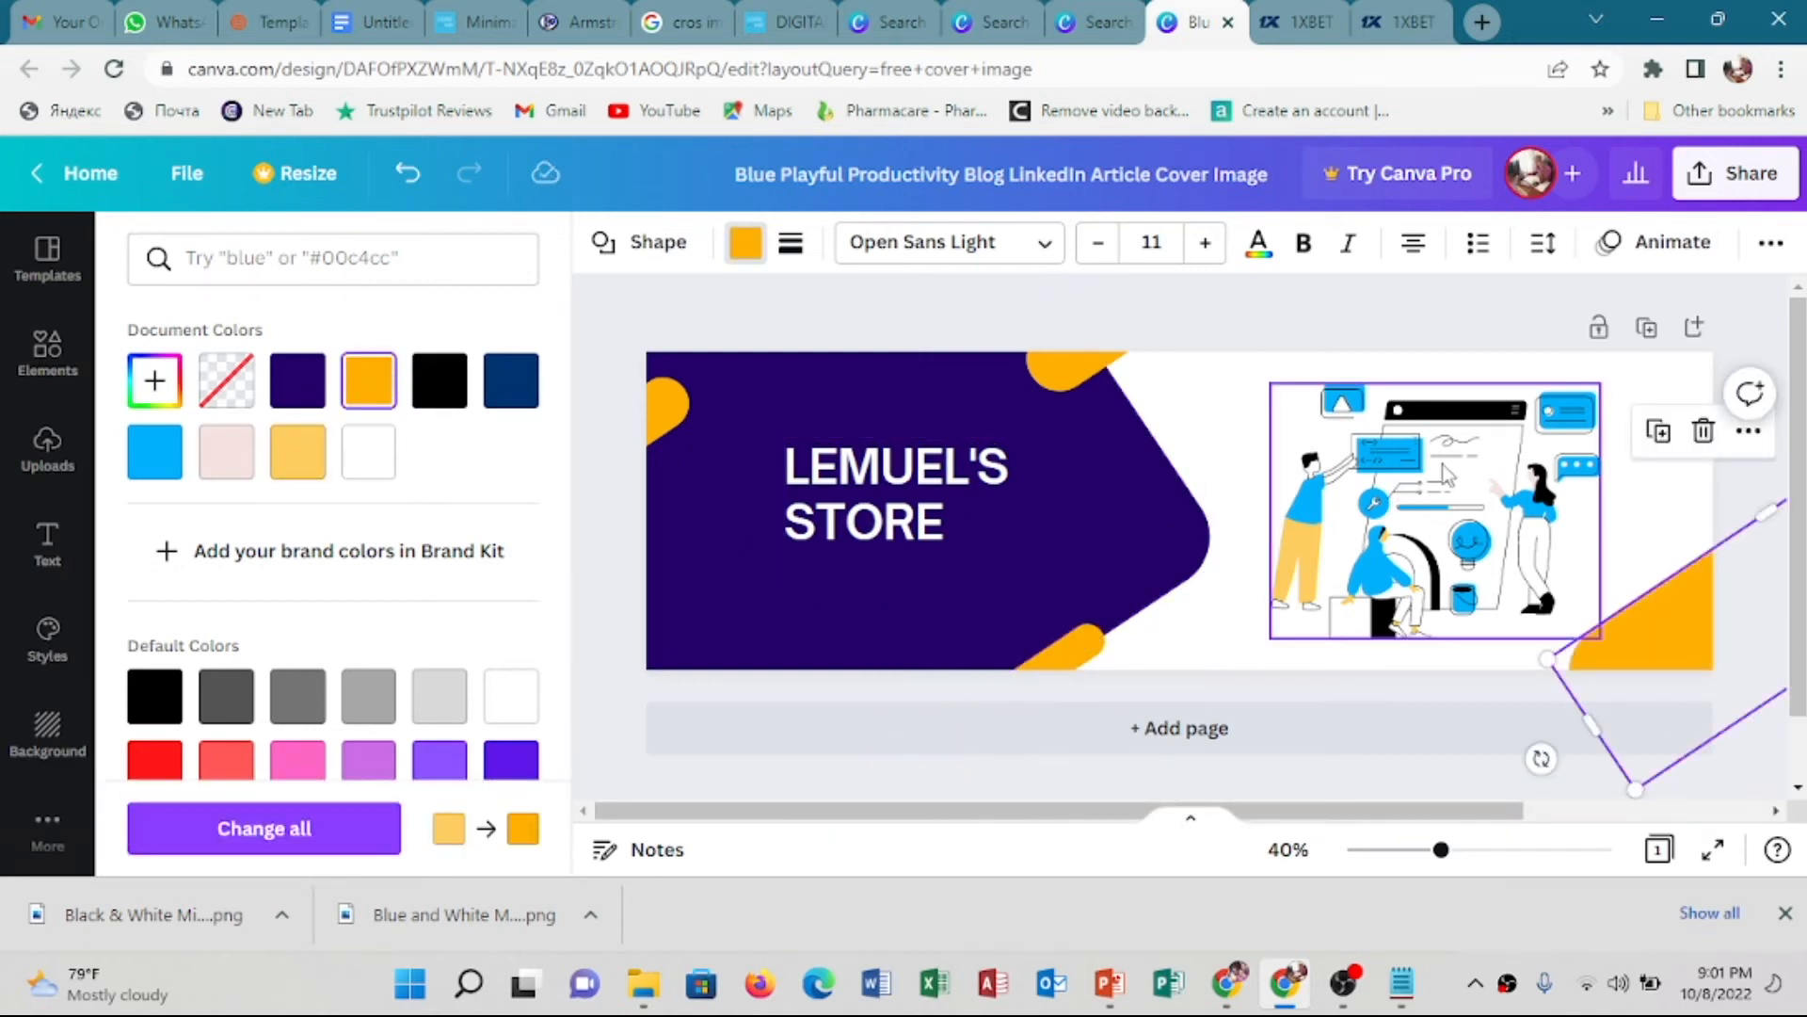
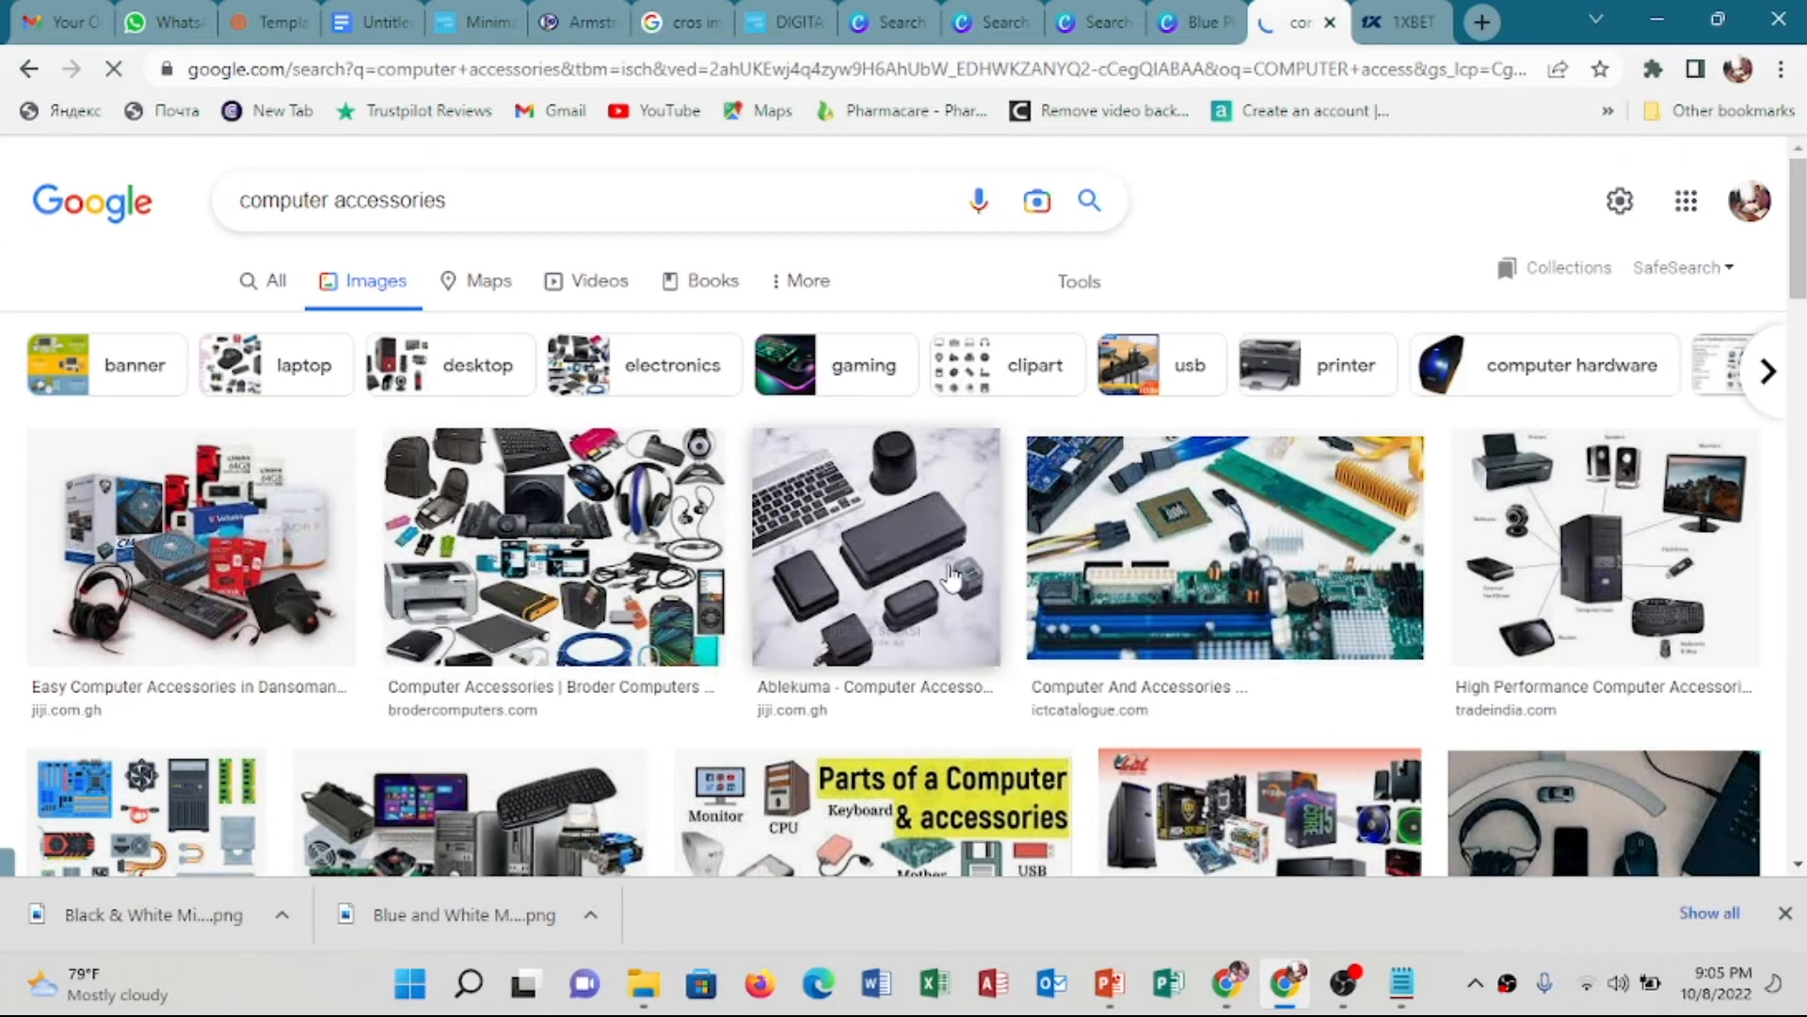
Browse the Google Images results for computer accessories and preview the JESTRADE "IT Products" picture
{"action": "scroll", "coordinate": [951, 574], "scroll_direction": "down", "scroll_amount": 4}
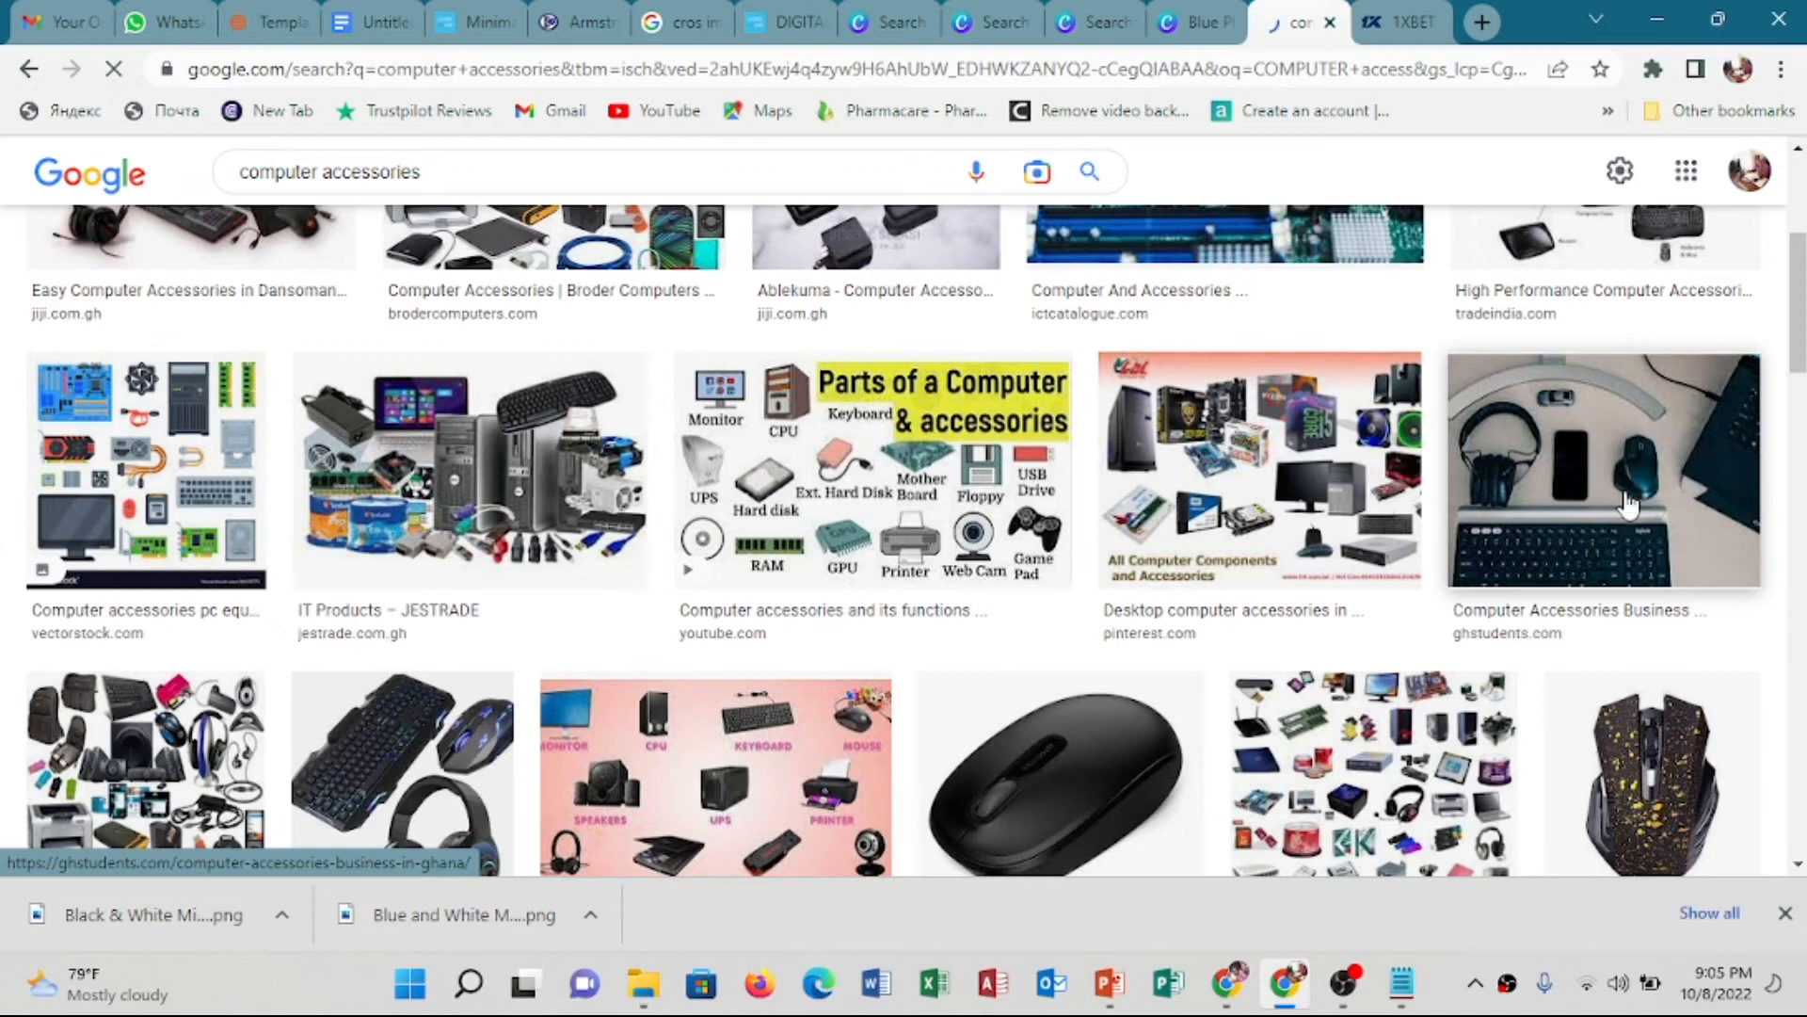
{"action": "left_click", "coordinate": [1632, 509]}
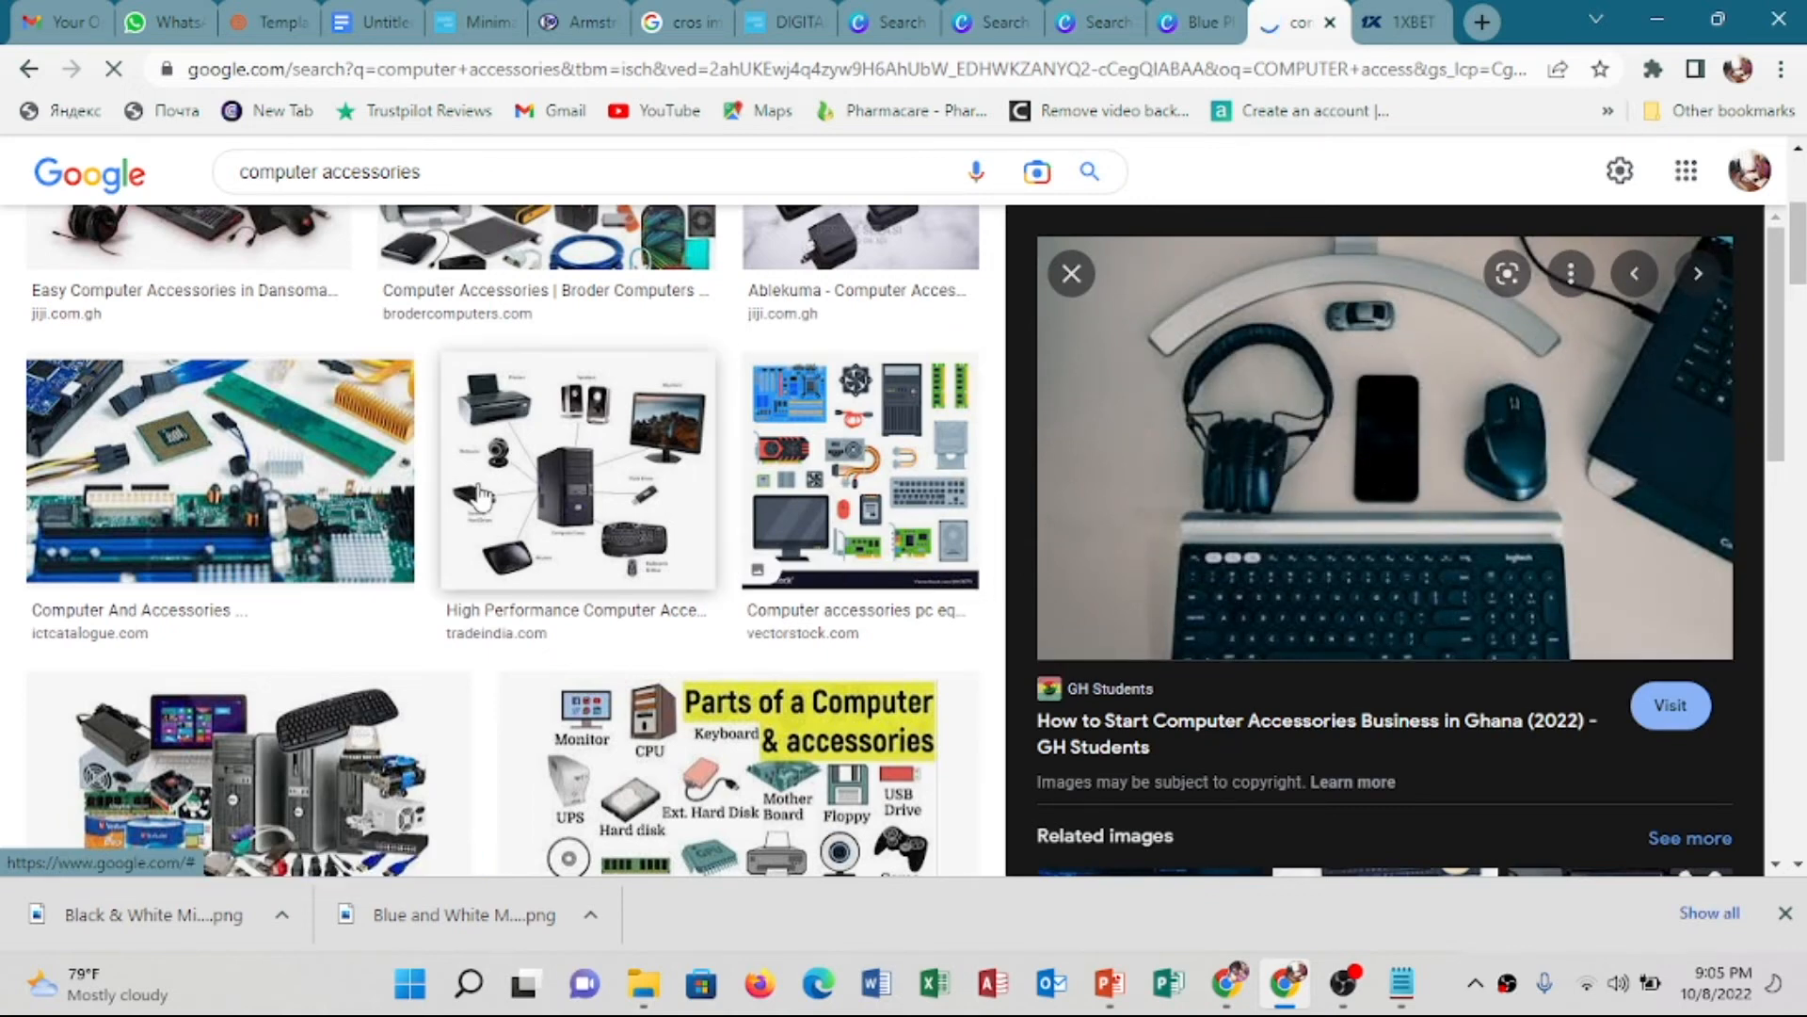
{"action": "scroll", "coordinate": [480, 496], "scroll_direction": "down", "scroll_amount": 3}
{"action": "left_click", "coordinate": [414, 518]}
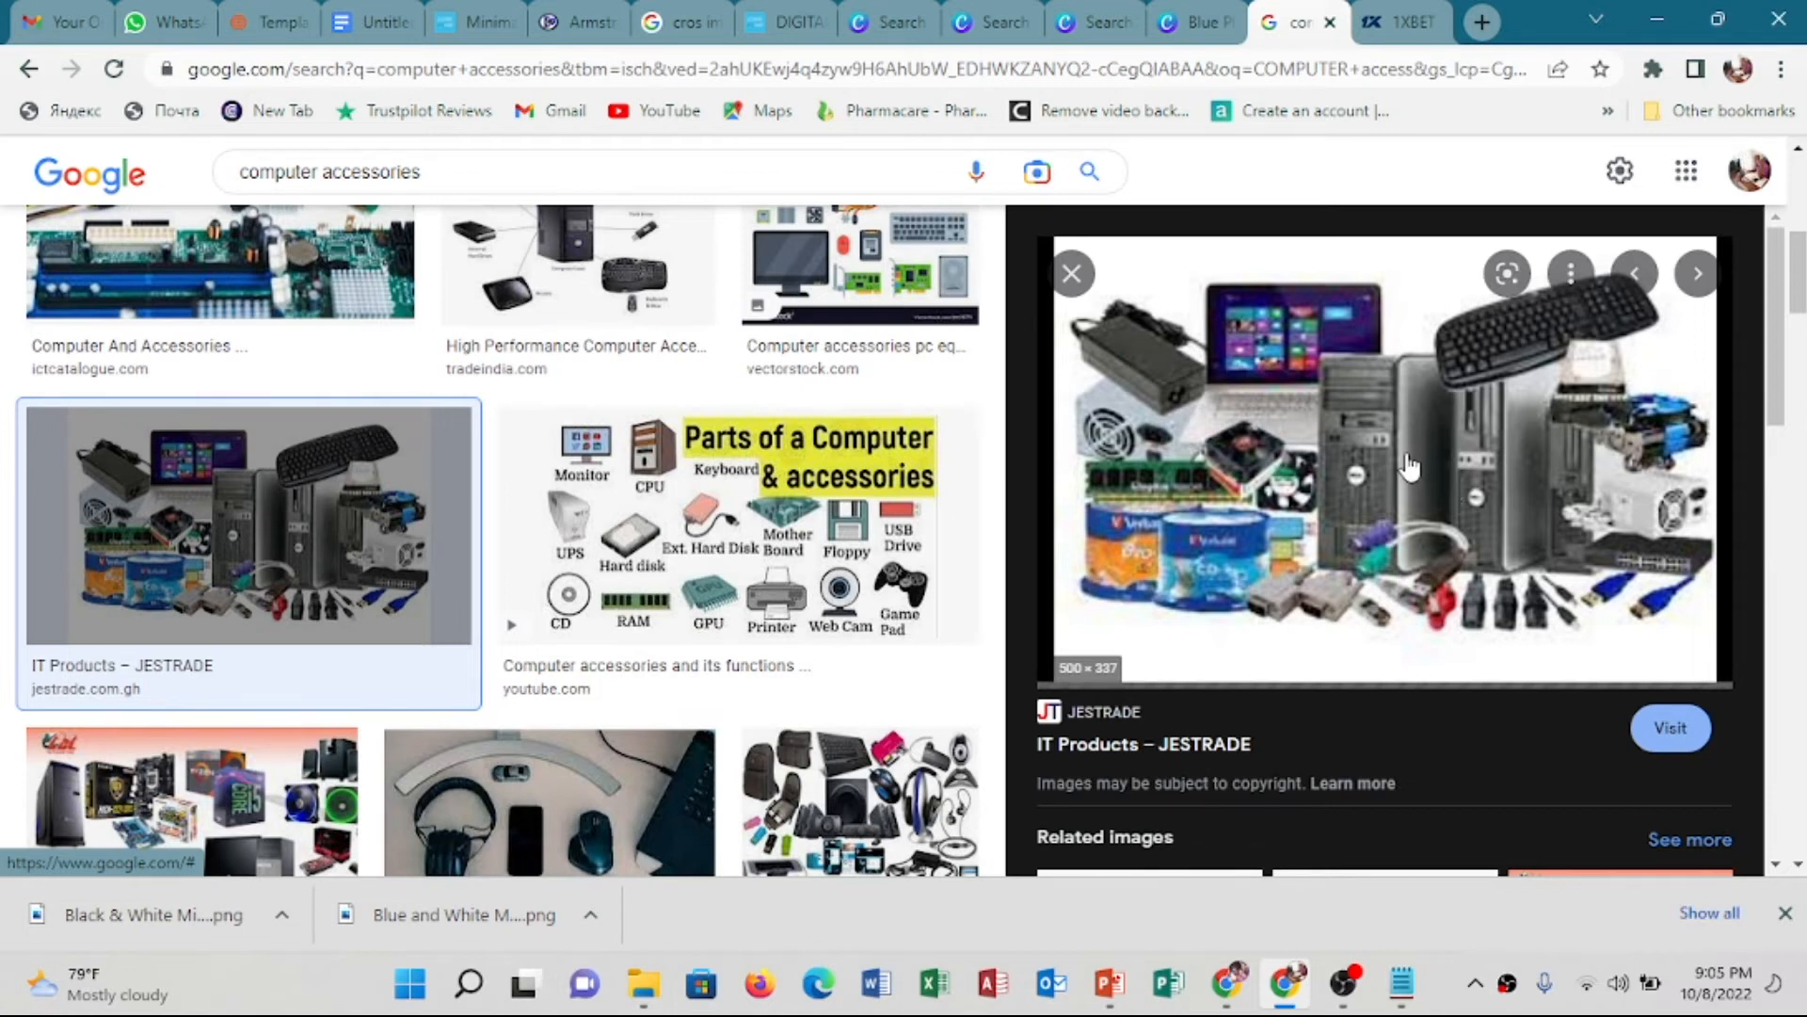
Open the previewed JESTRADE picture in its own tab and save it to Downloads as the PNG image computer-accessories
{"action": "right_click", "coordinate": [1365, 461]}
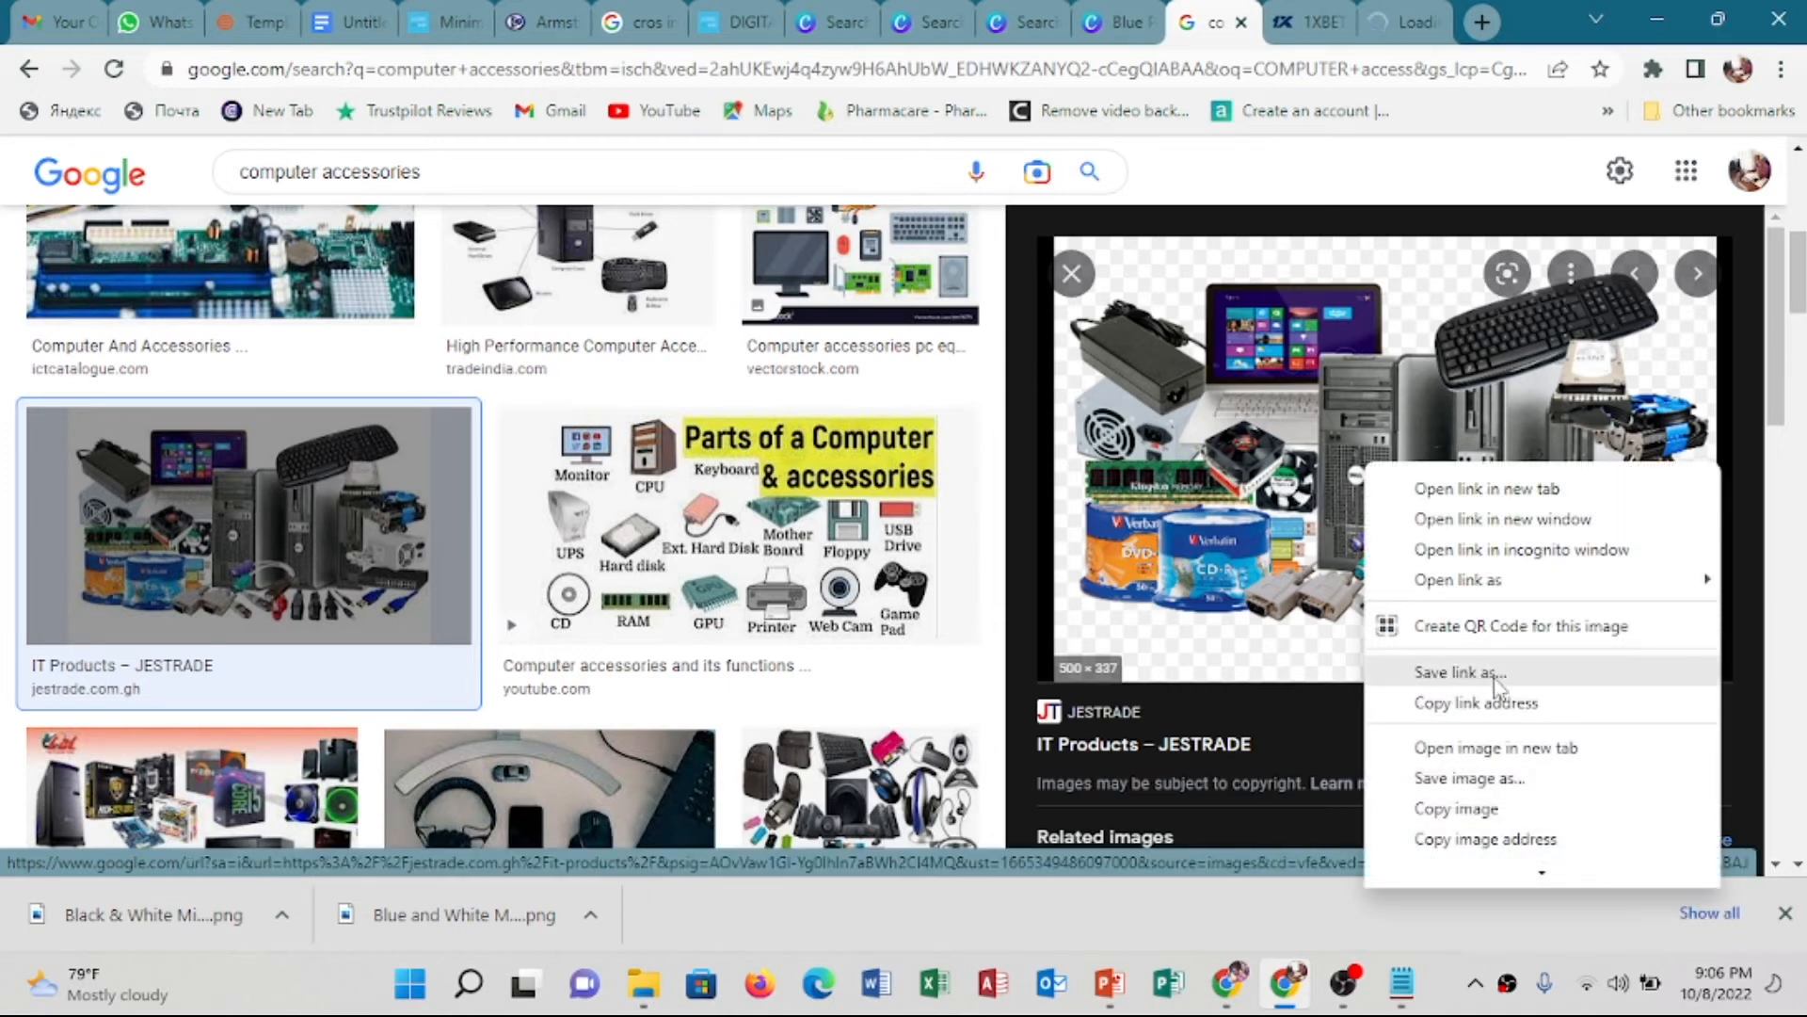
{"action": "left_click", "coordinate": [1490, 748]}
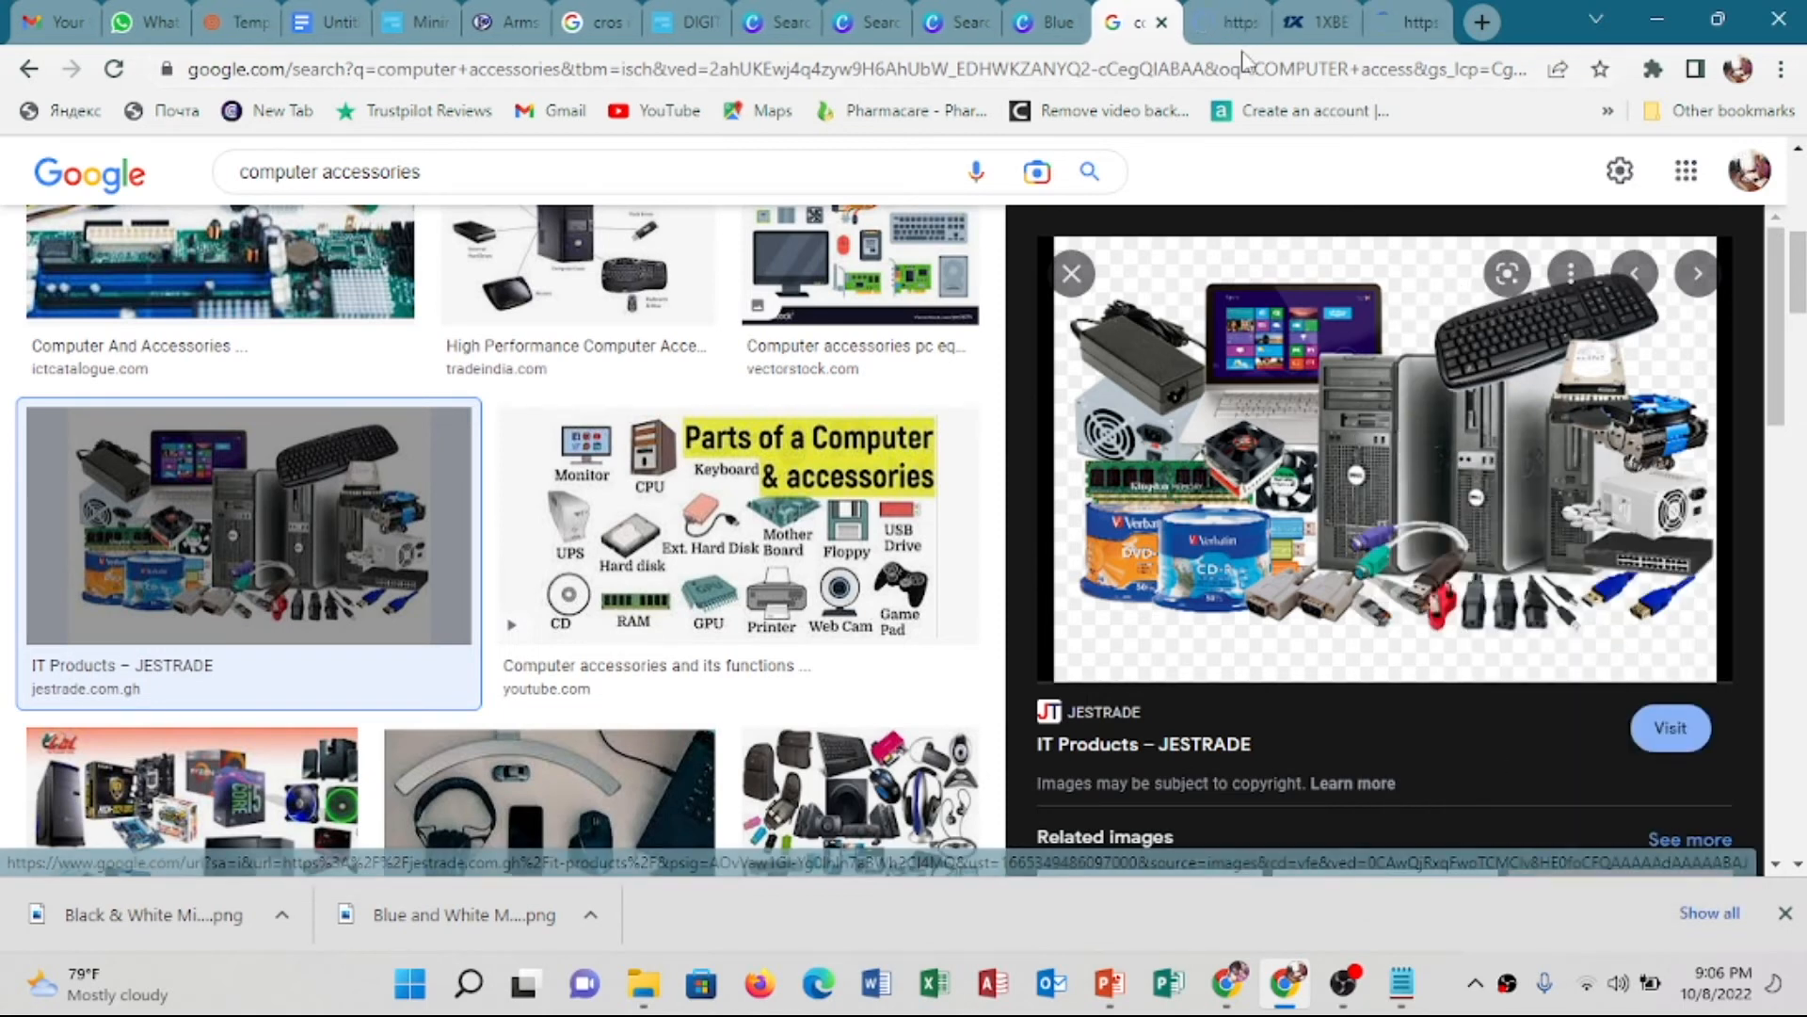
{"action": "left_click", "coordinate": [1220, 17]}
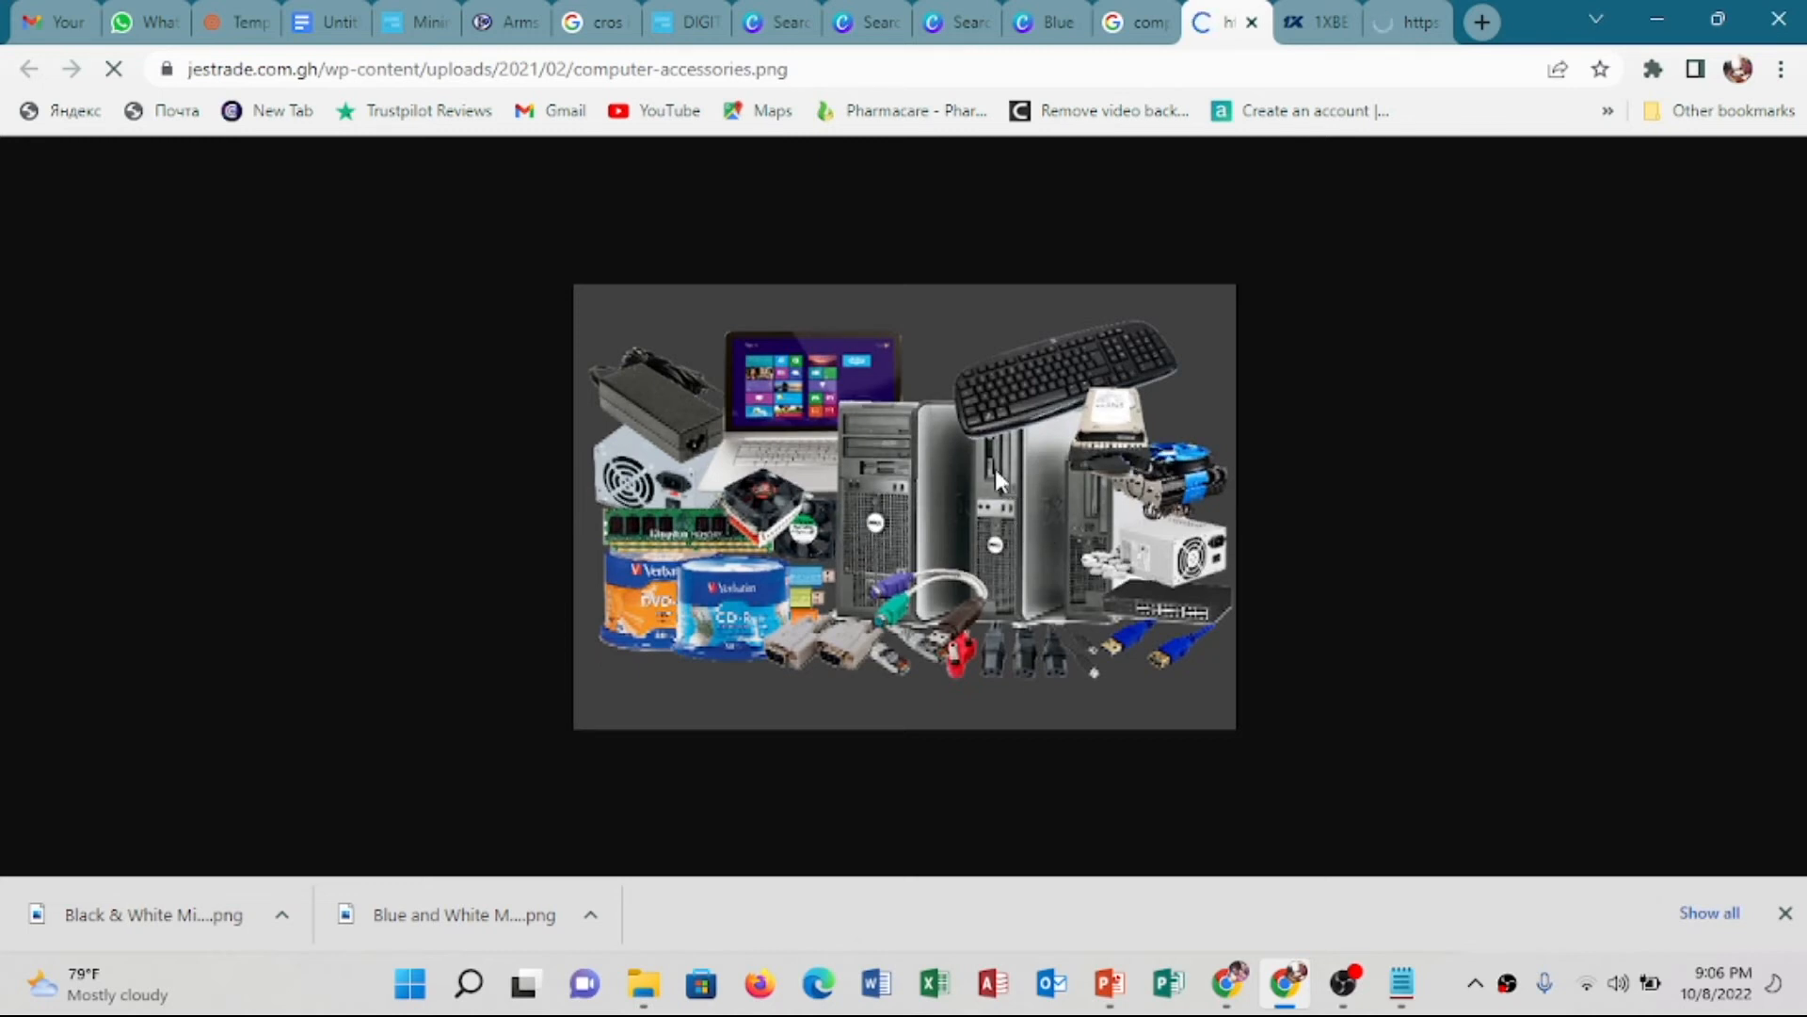
{"action": "right_click", "coordinate": [985, 432]}
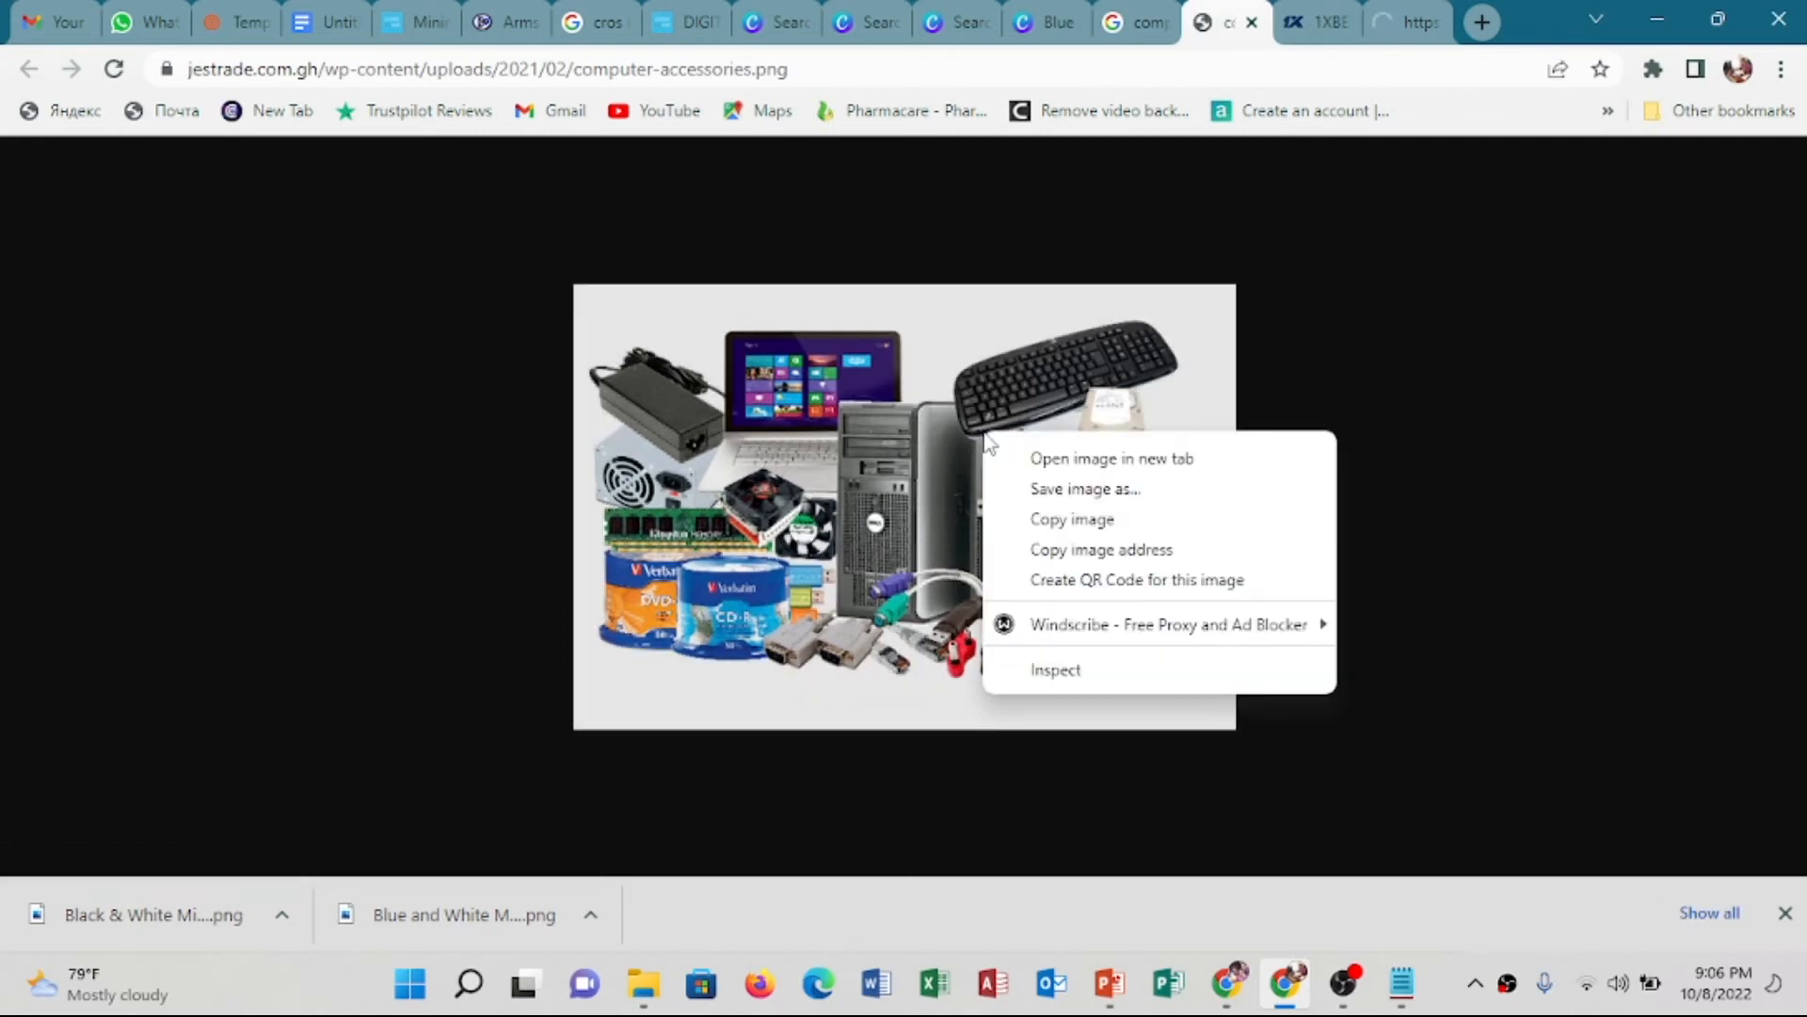
{"action": "left_click", "coordinate": [1069, 519]}
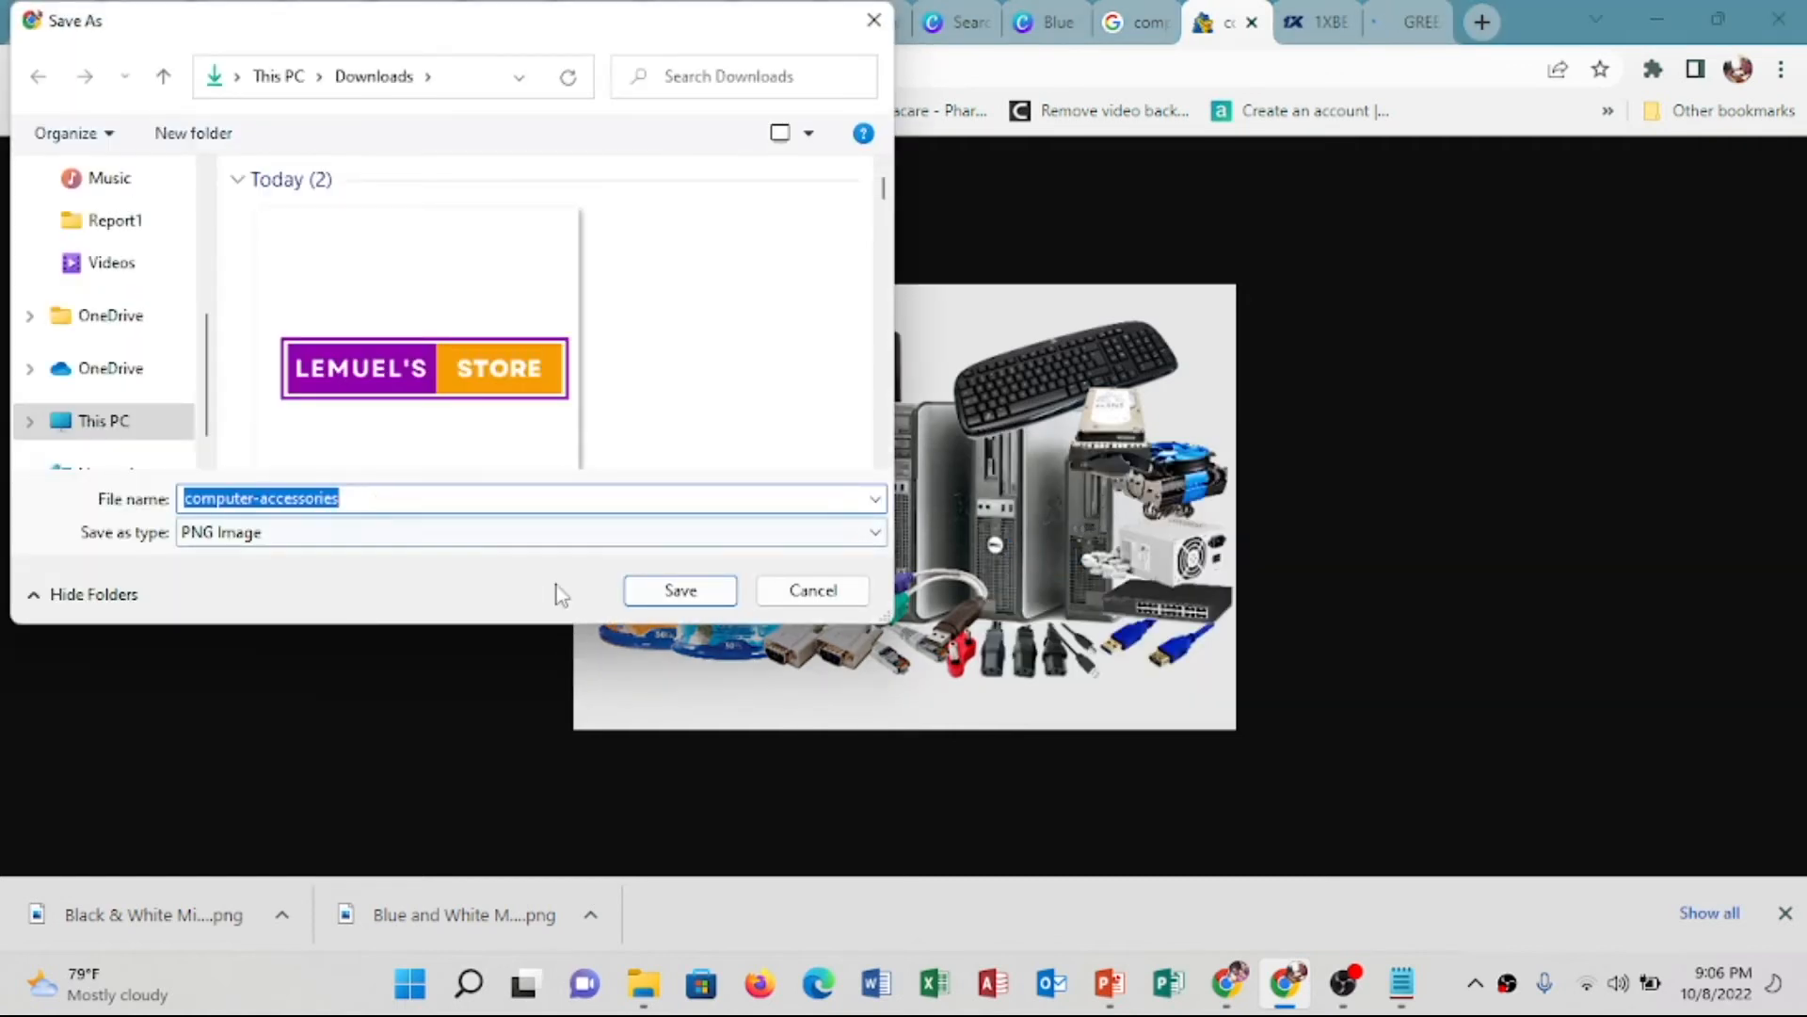
{"action": "left_click", "coordinate": [681, 591]}
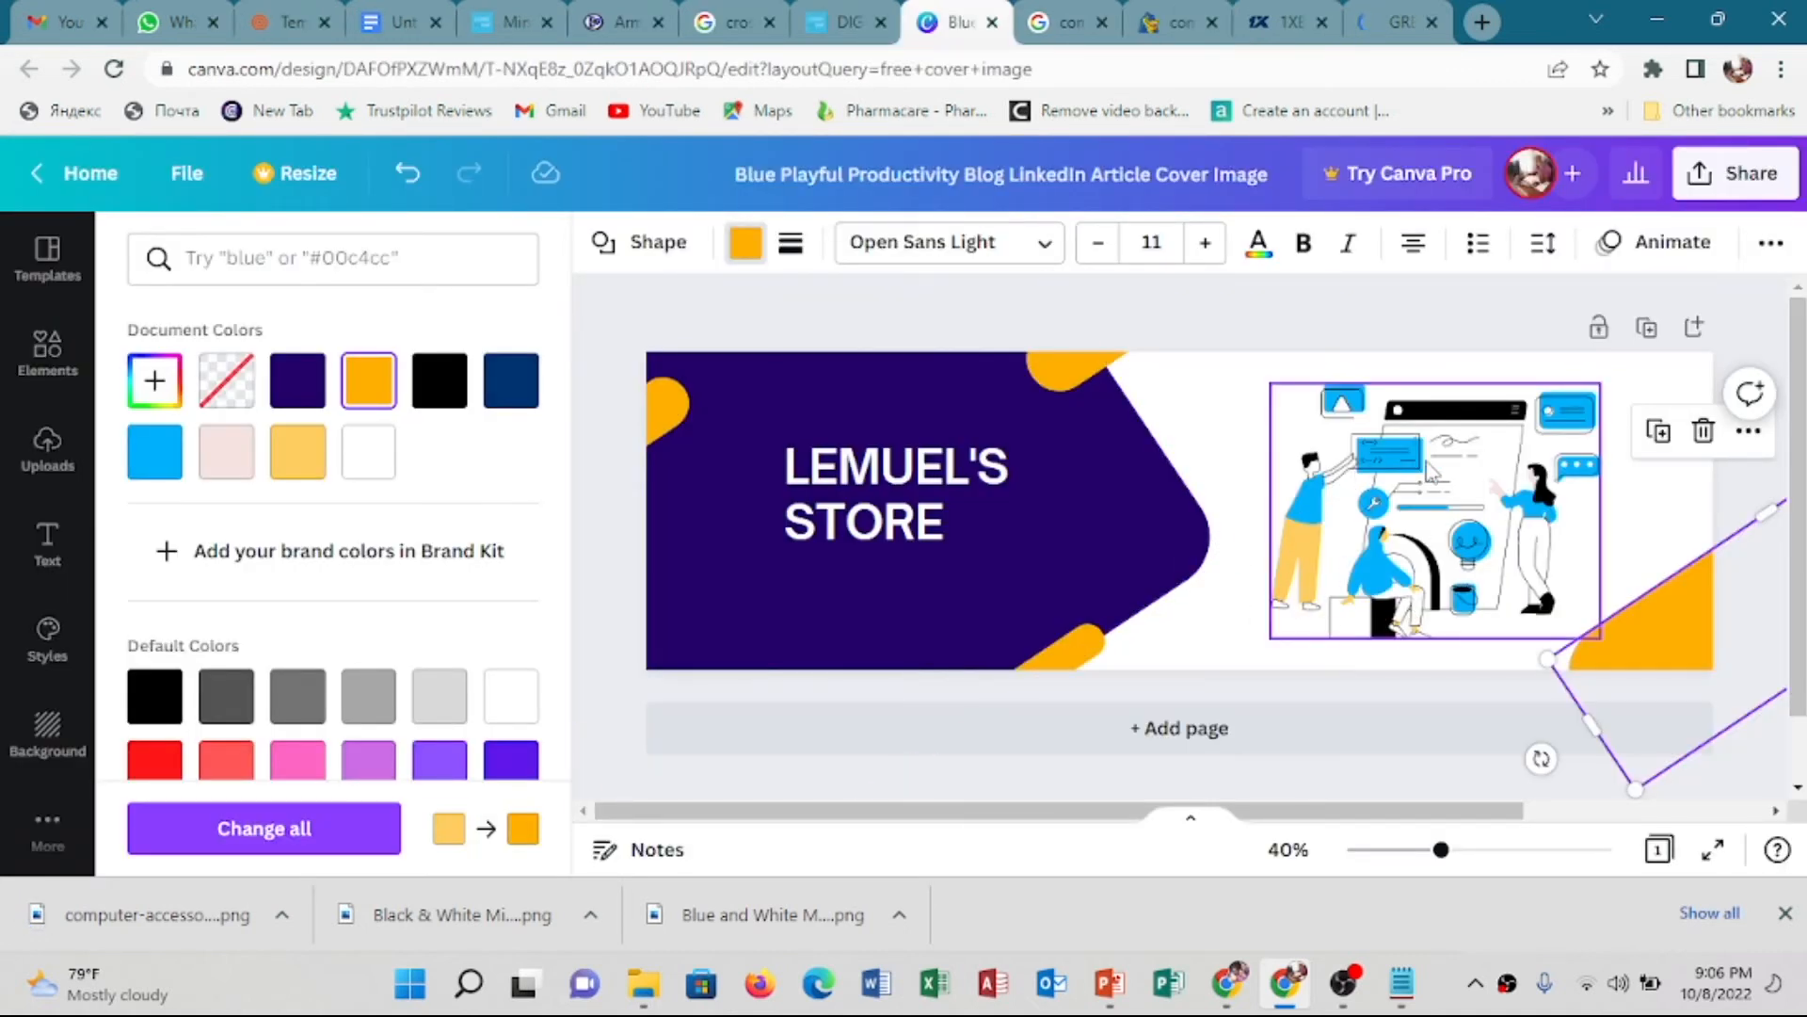
Delete the people illustration from the Canva cover and upload the computer-accessories image from Downloads
{"action": "left_click", "coordinate": [1474, 556]}
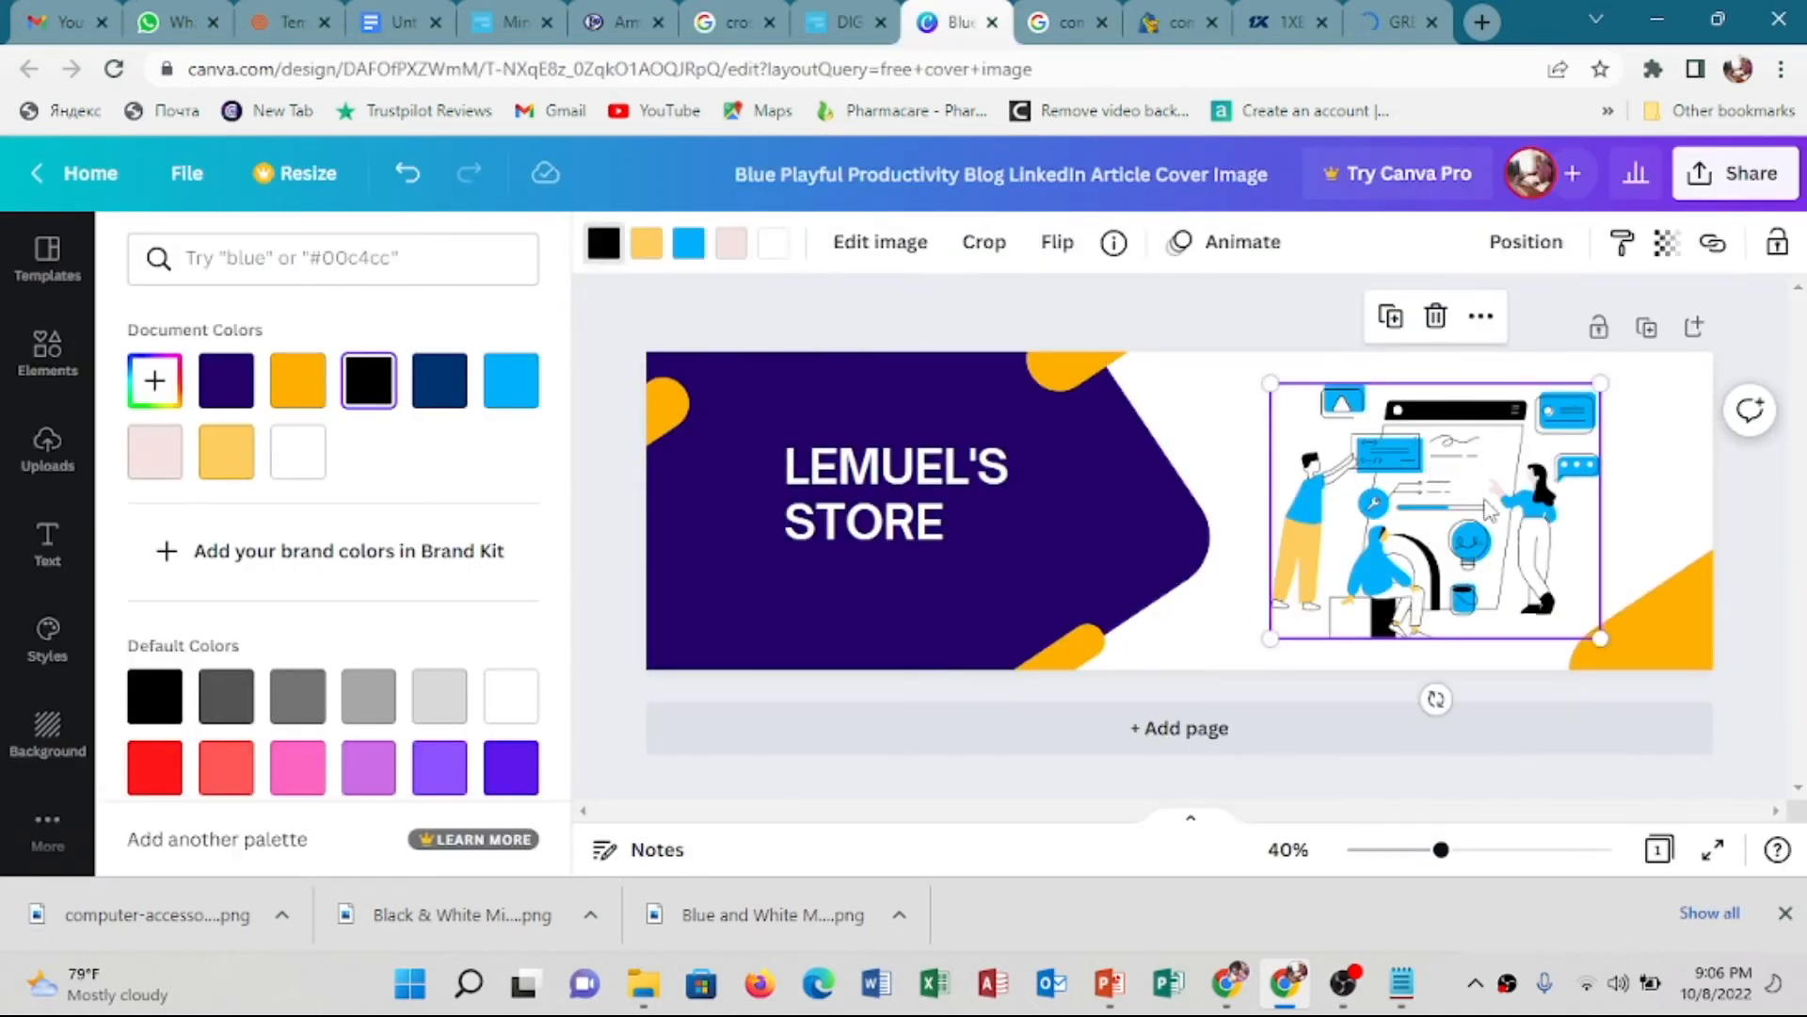
{"action": "key", "text": "Delete"}
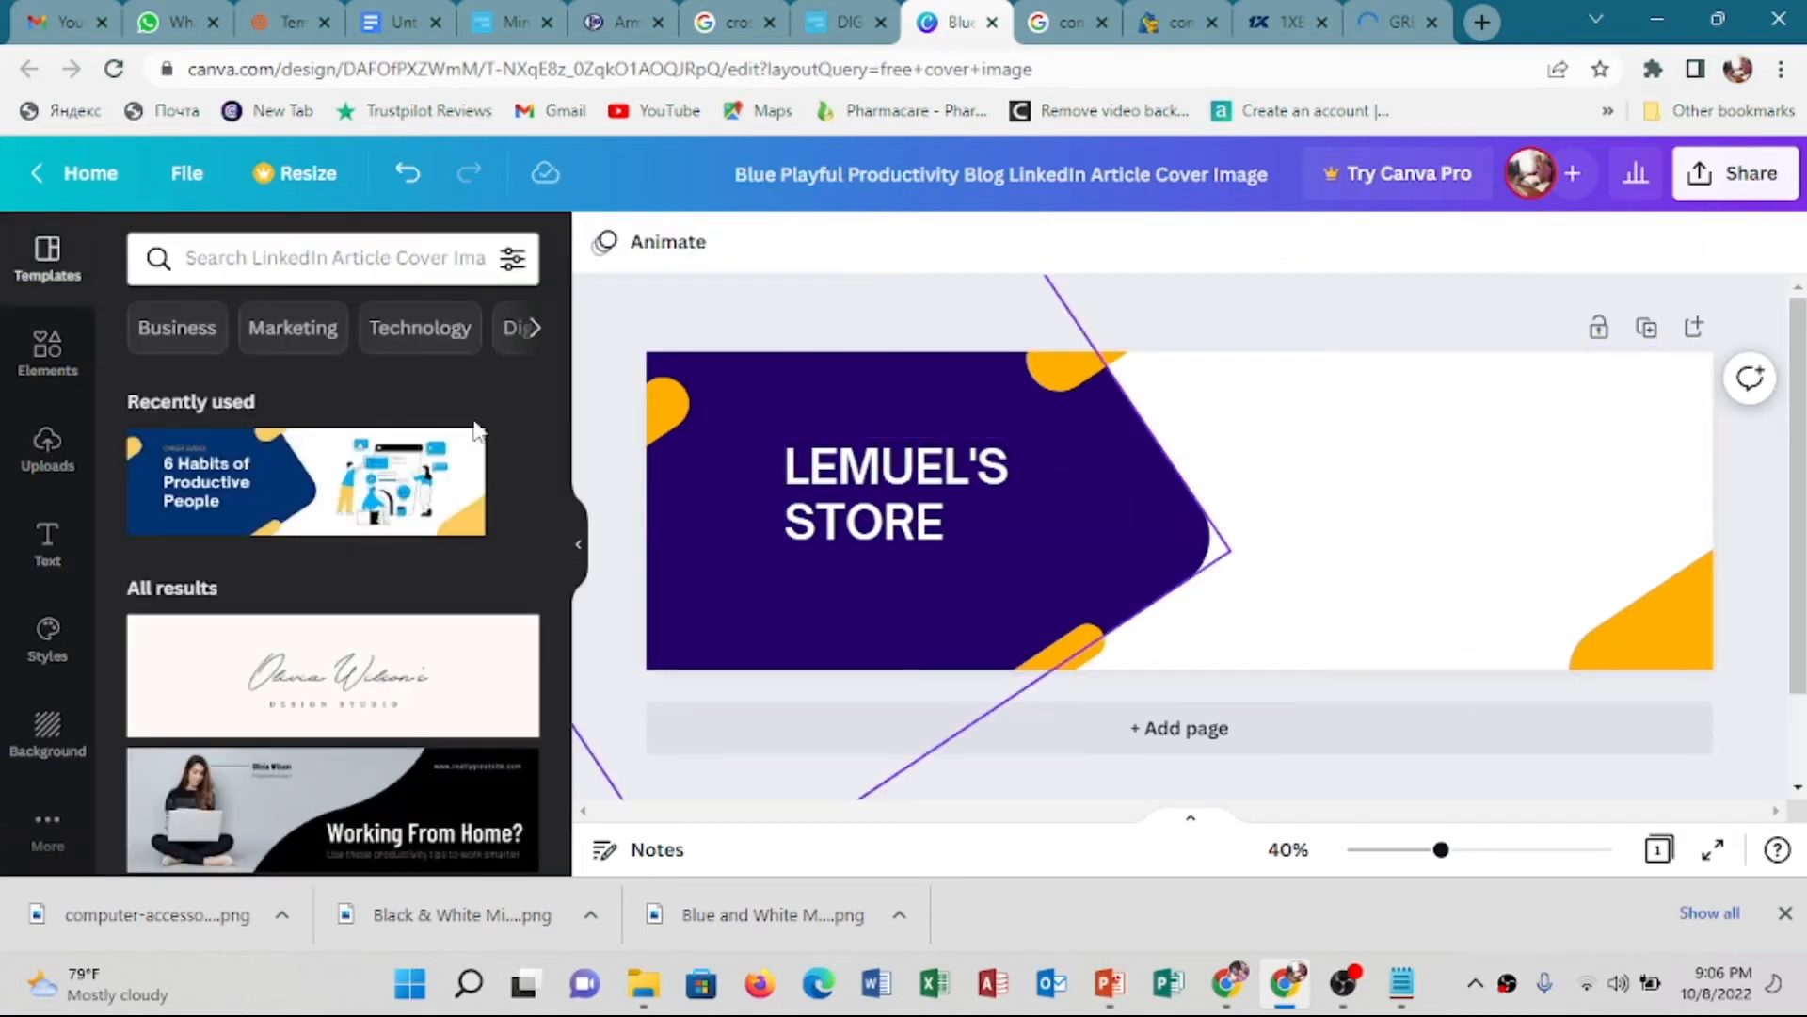
{"action": "left_click", "coordinate": [45, 462]}
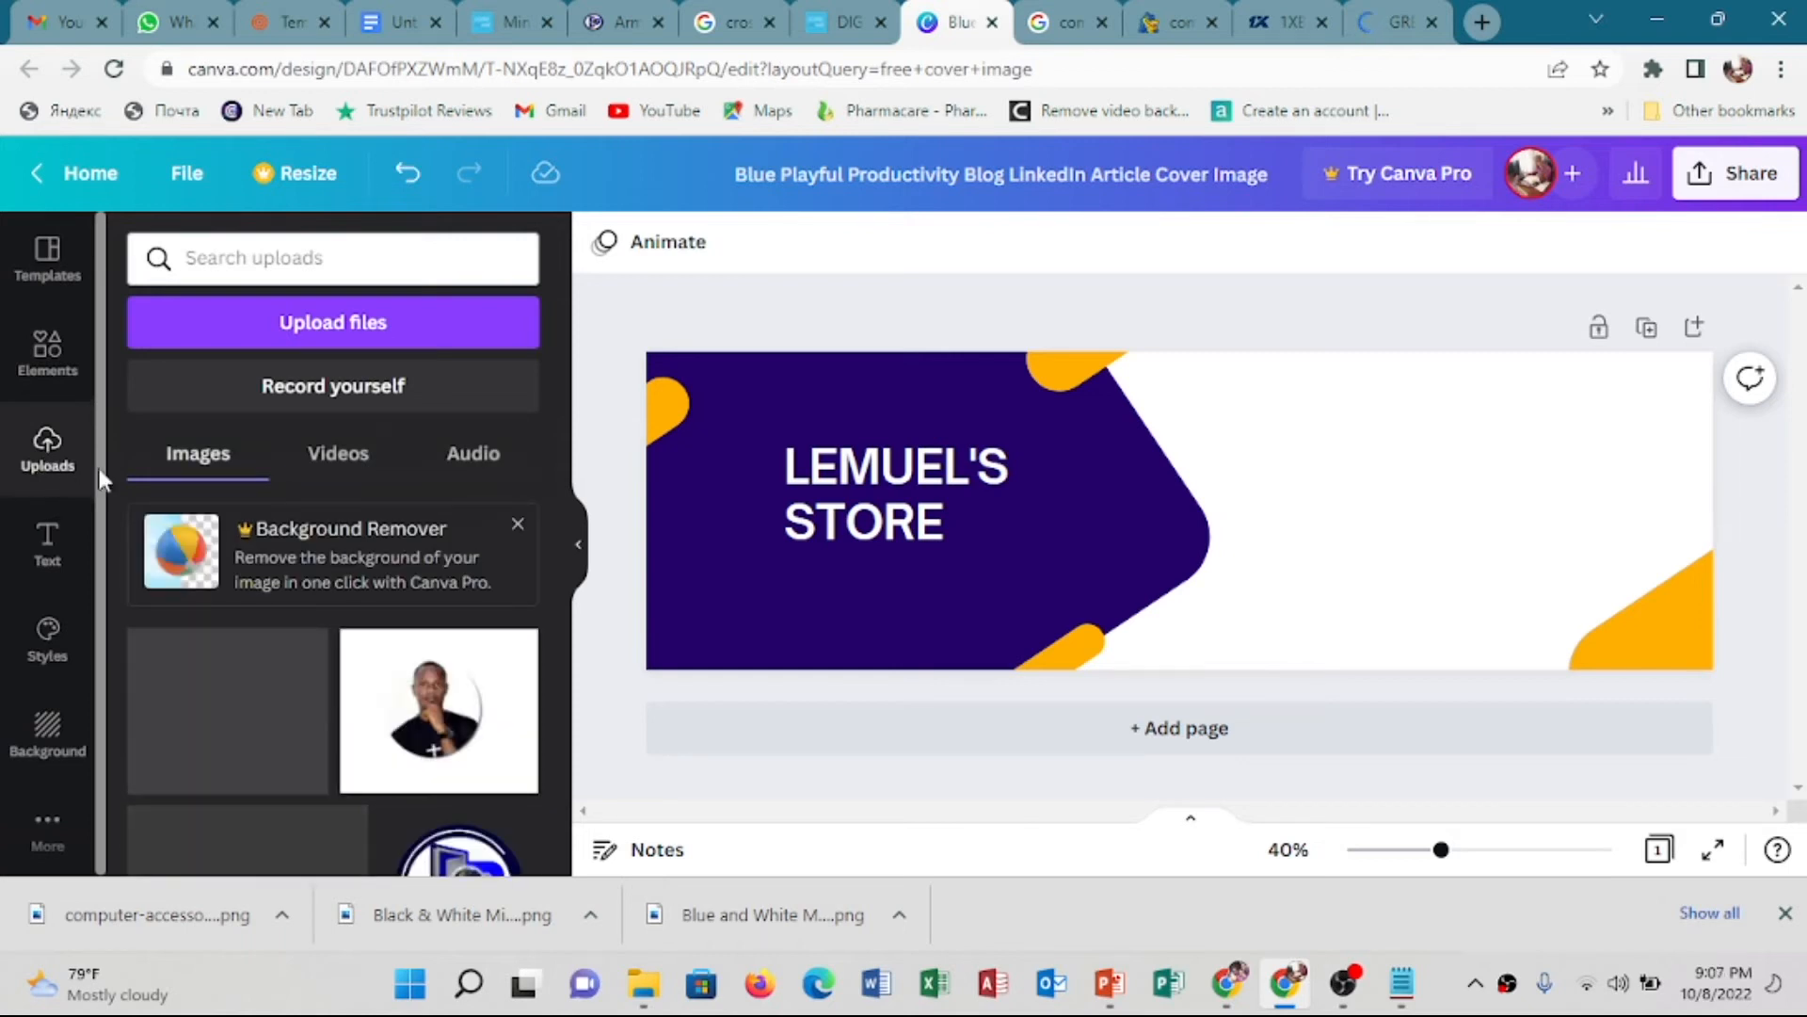
{"action": "left_click", "coordinate": [311, 330]}
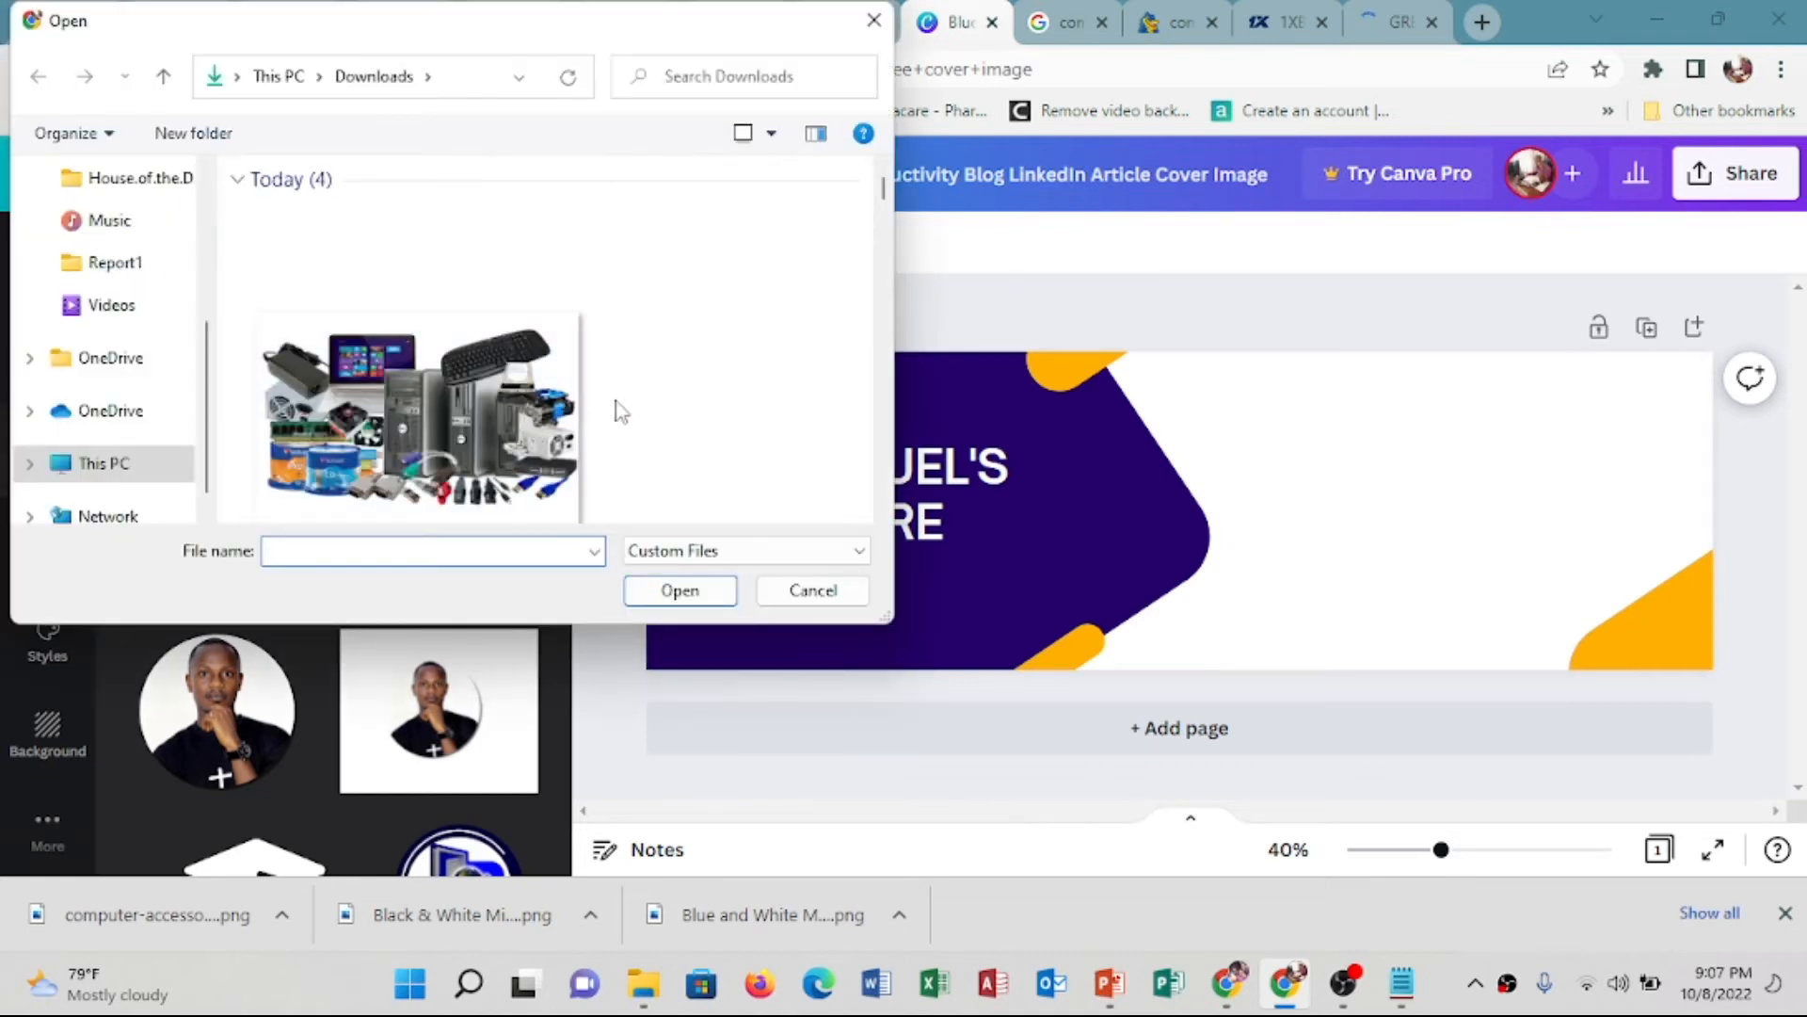
{"action": "scroll", "coordinate": [613, 406], "scroll_direction": "down", "scroll_amount": 1}
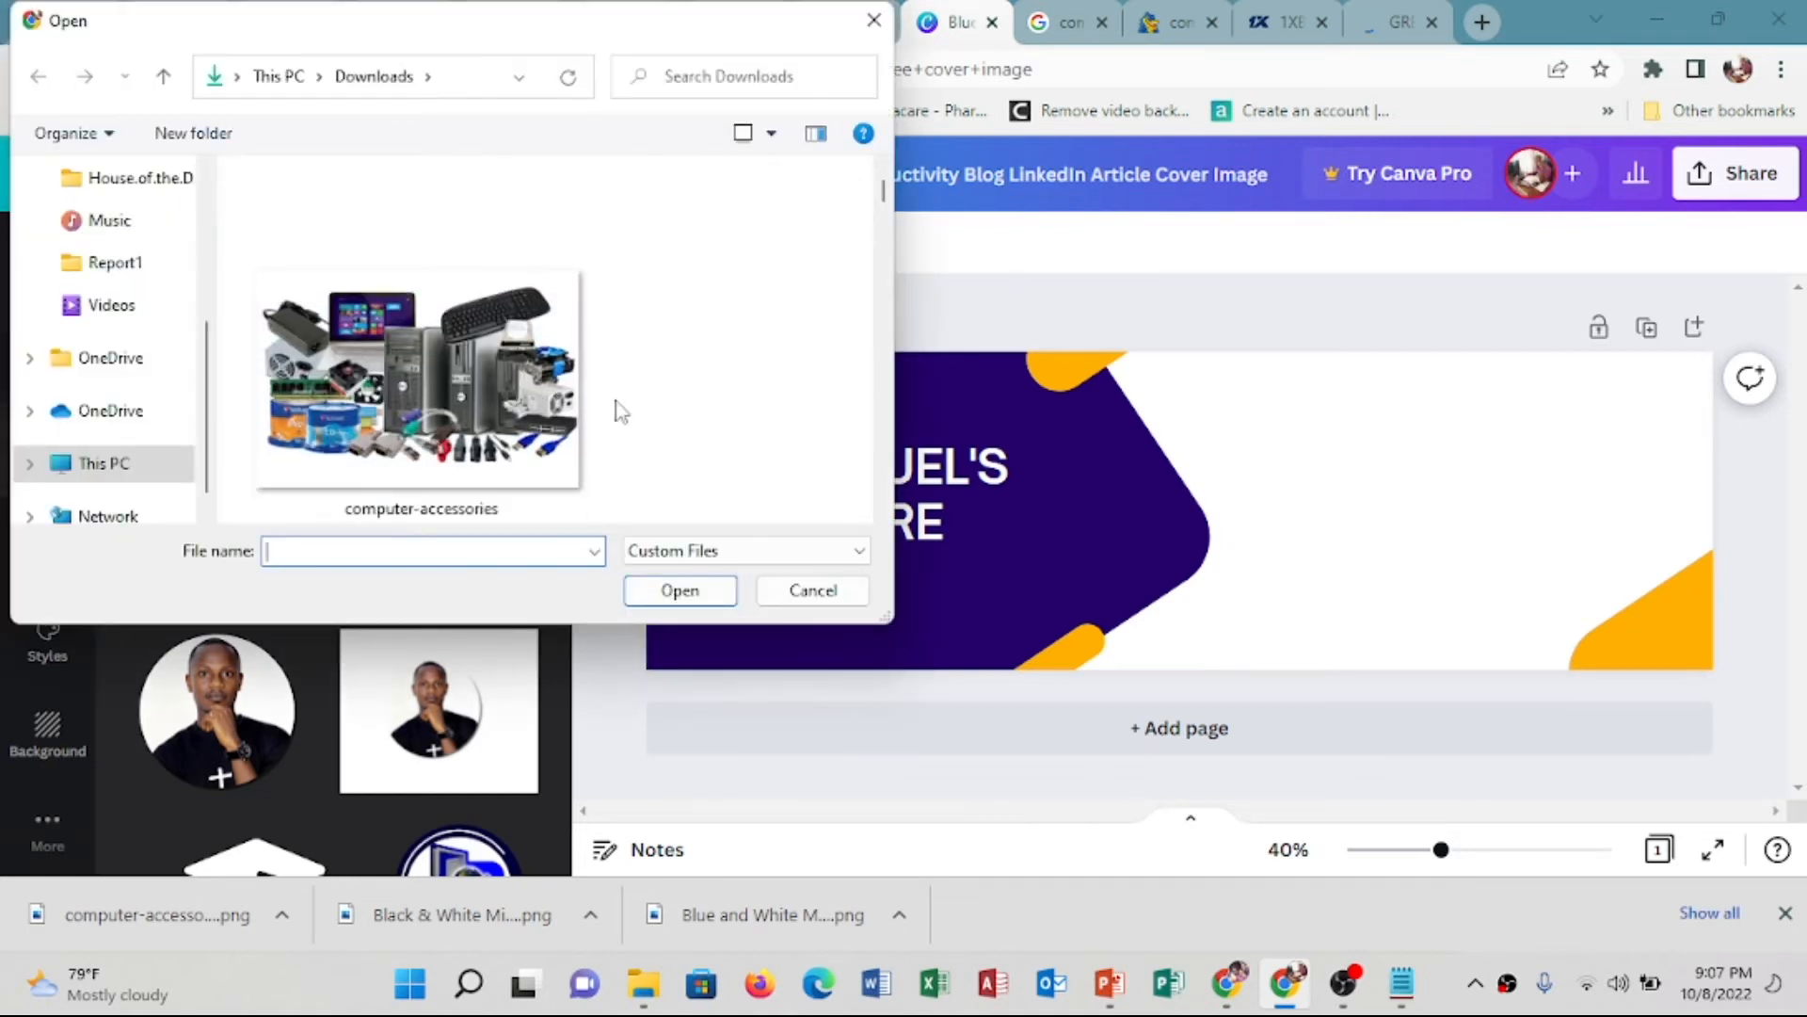
{"action": "left_click", "coordinate": [409, 364]}
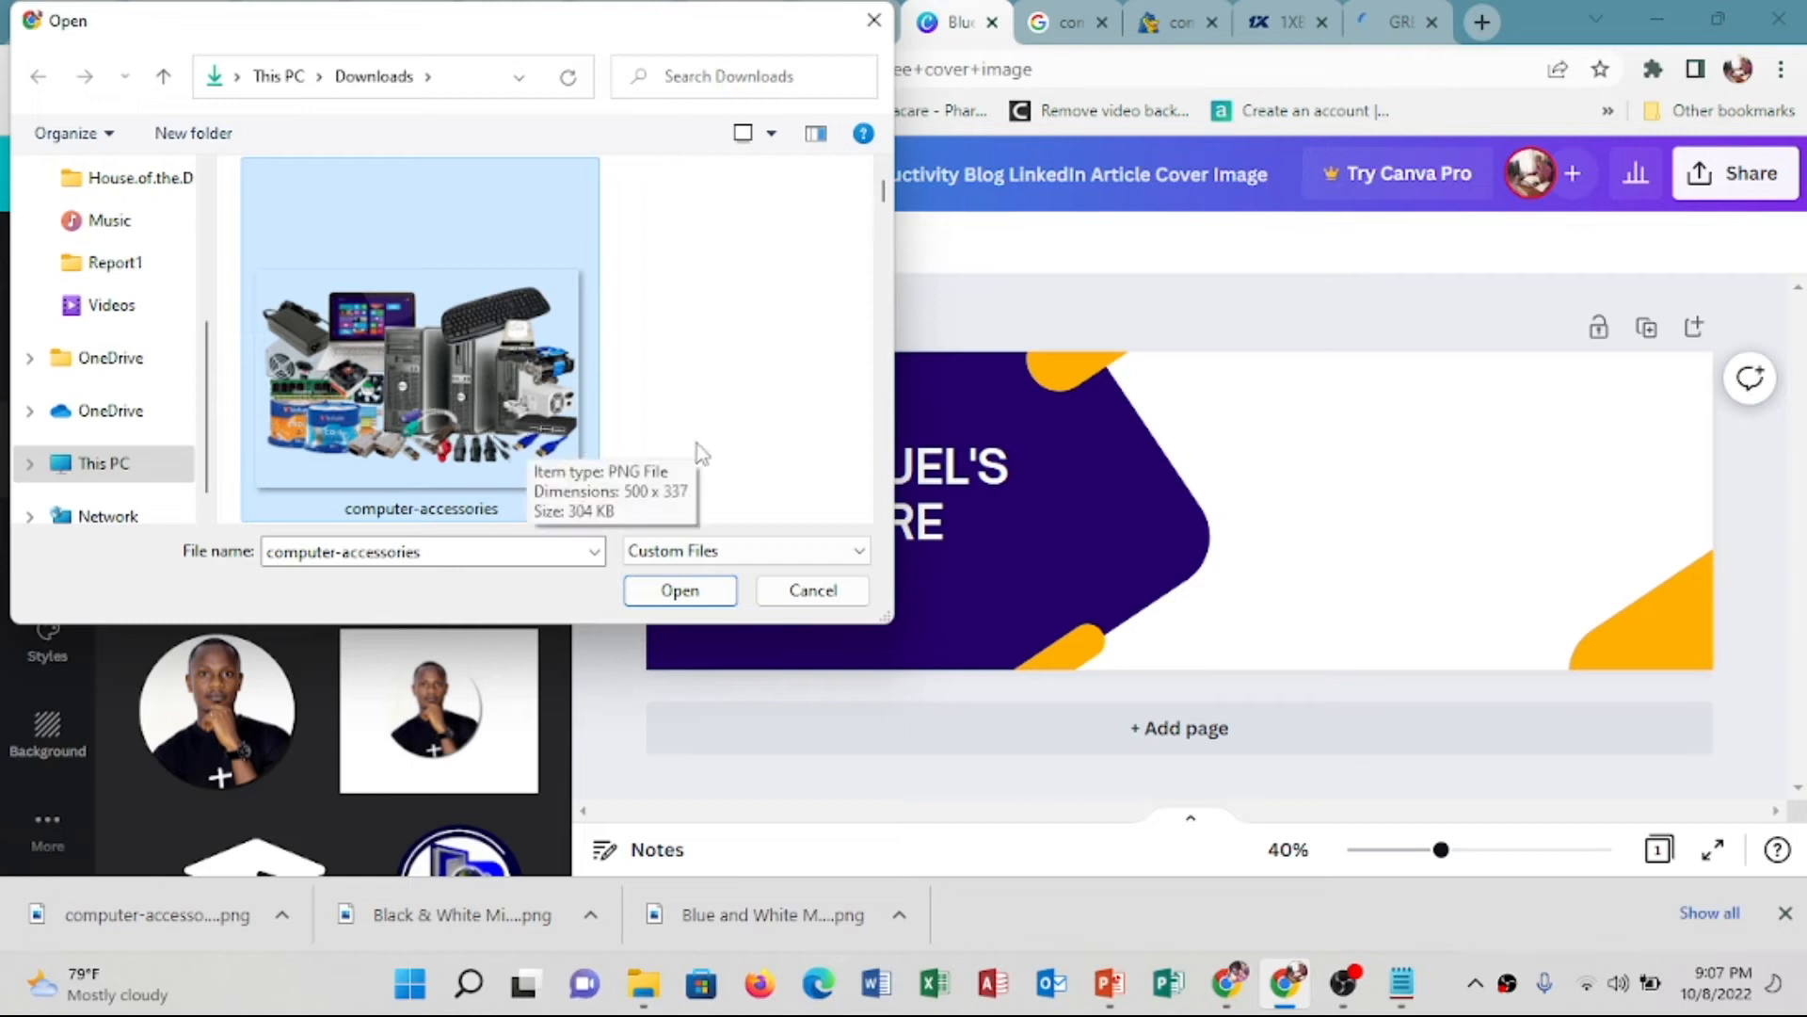
{"action": "left_click", "coordinate": [678, 593]}
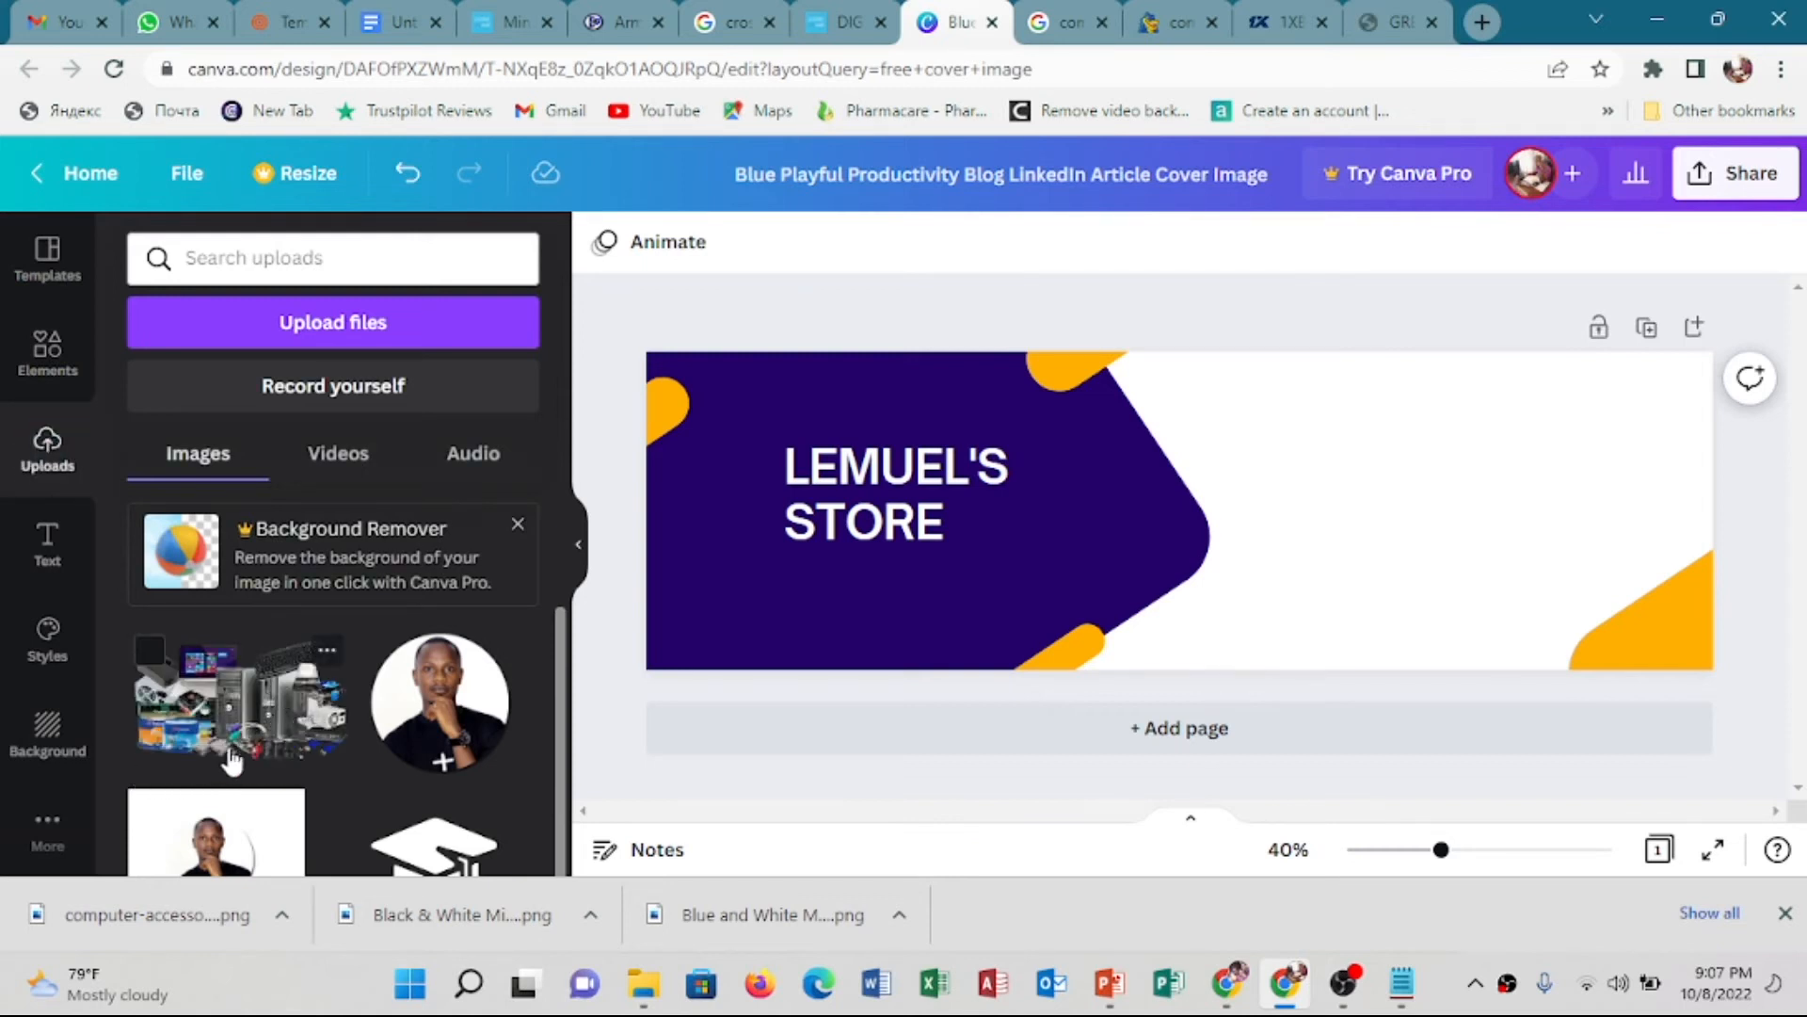
Add the uploaded computer accessories picture to the cover and move it onto the white area beside the purple shape
{"action": "left_click", "coordinate": [214, 715]}
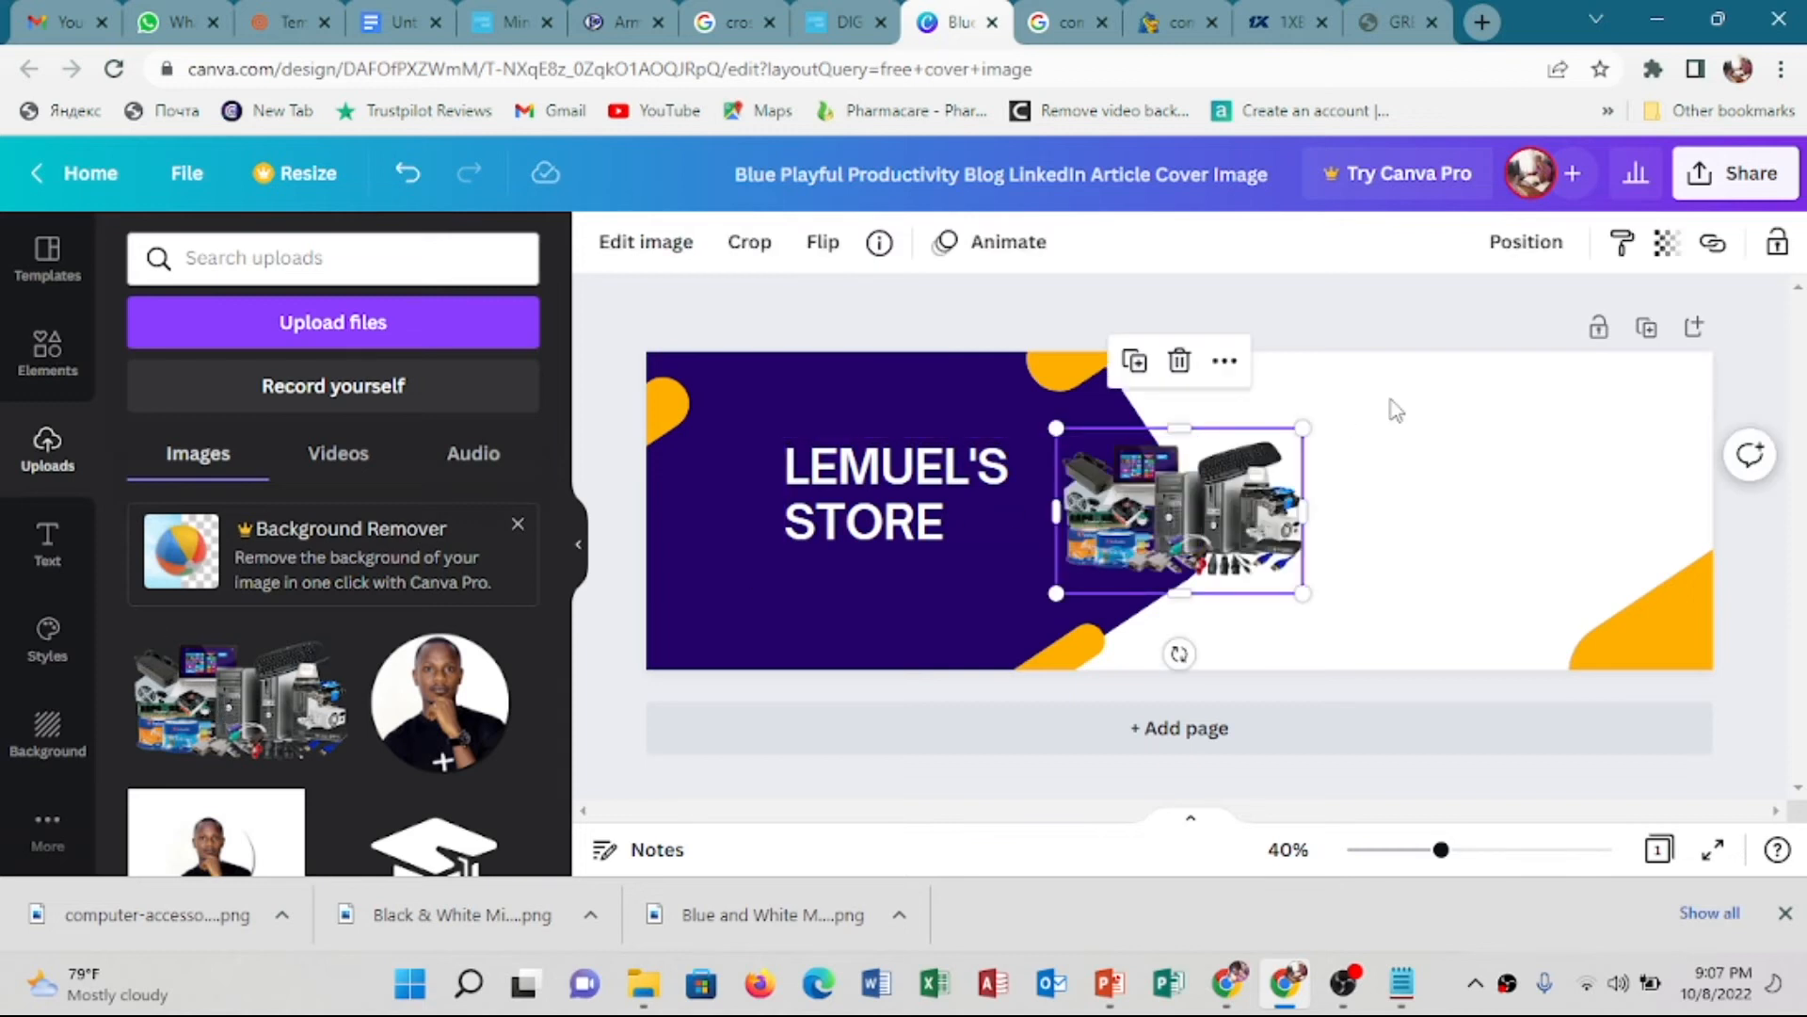
{"action": "left_click_drag", "start_coordinate": [1188, 511], "coordinate": [1397, 497]}
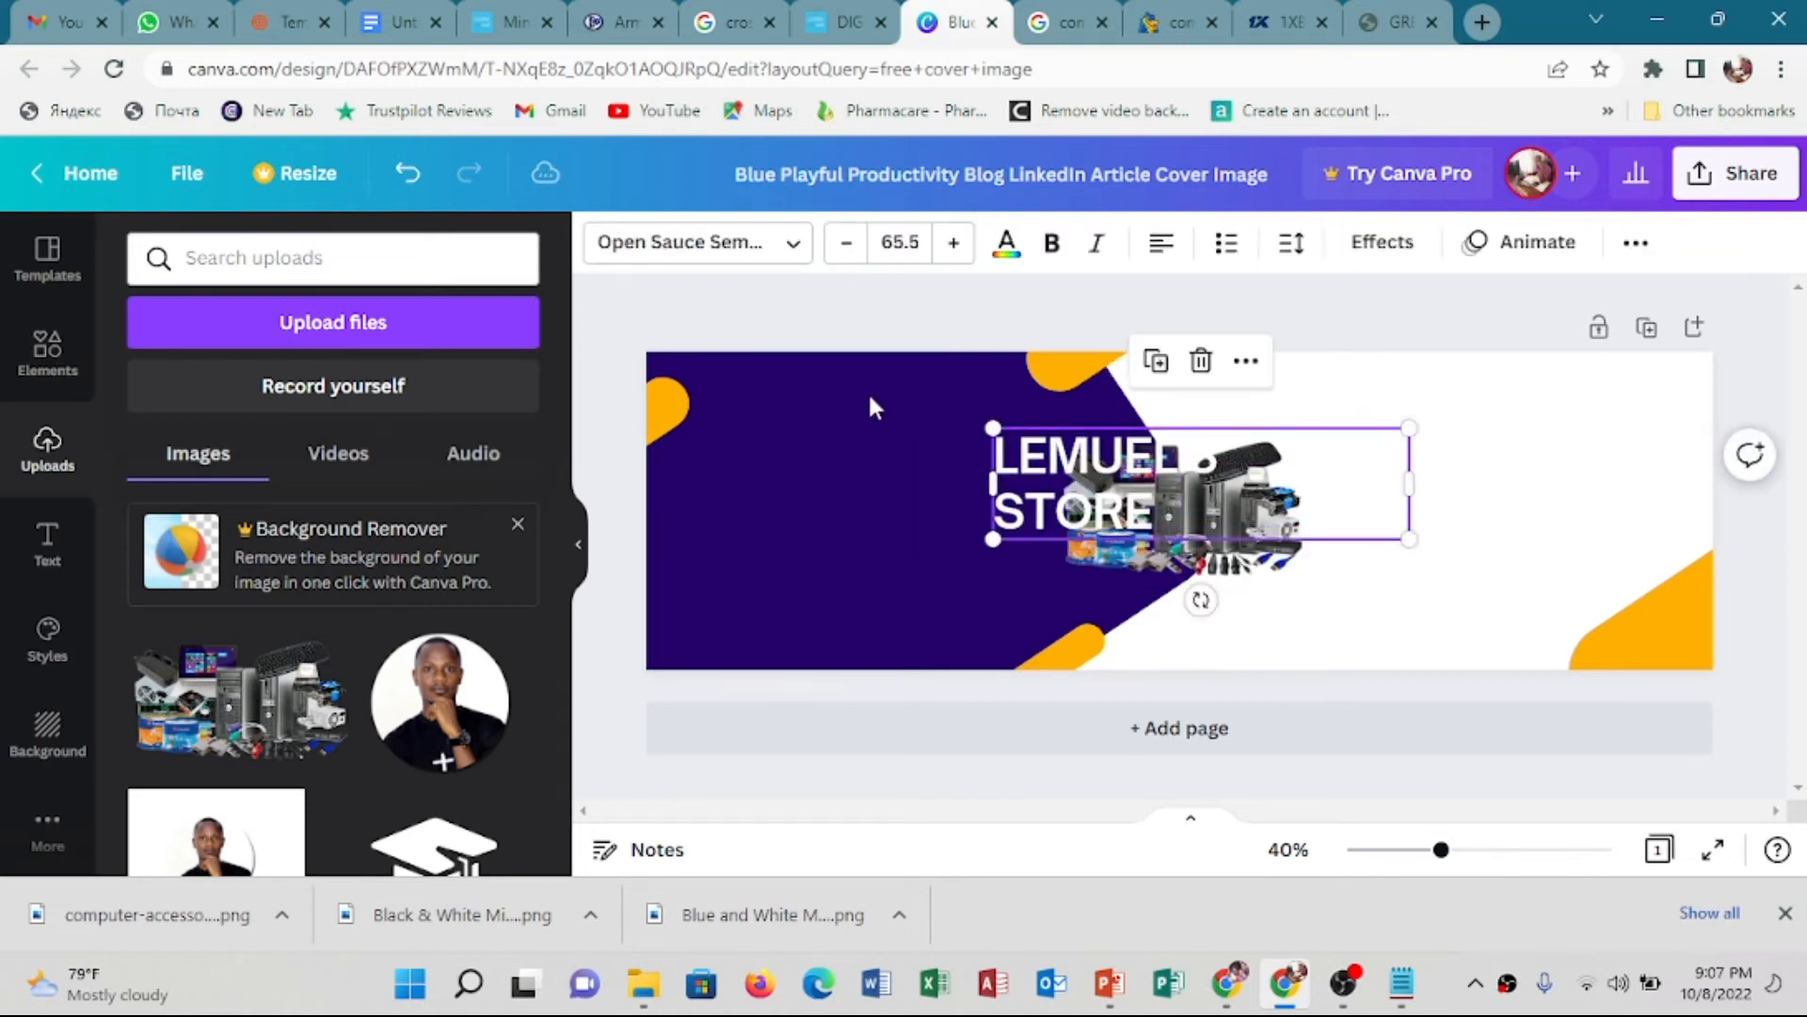
{"action": "left_click", "coordinate": [408, 173]}
{"action": "left_click", "coordinate": [1266, 516]}
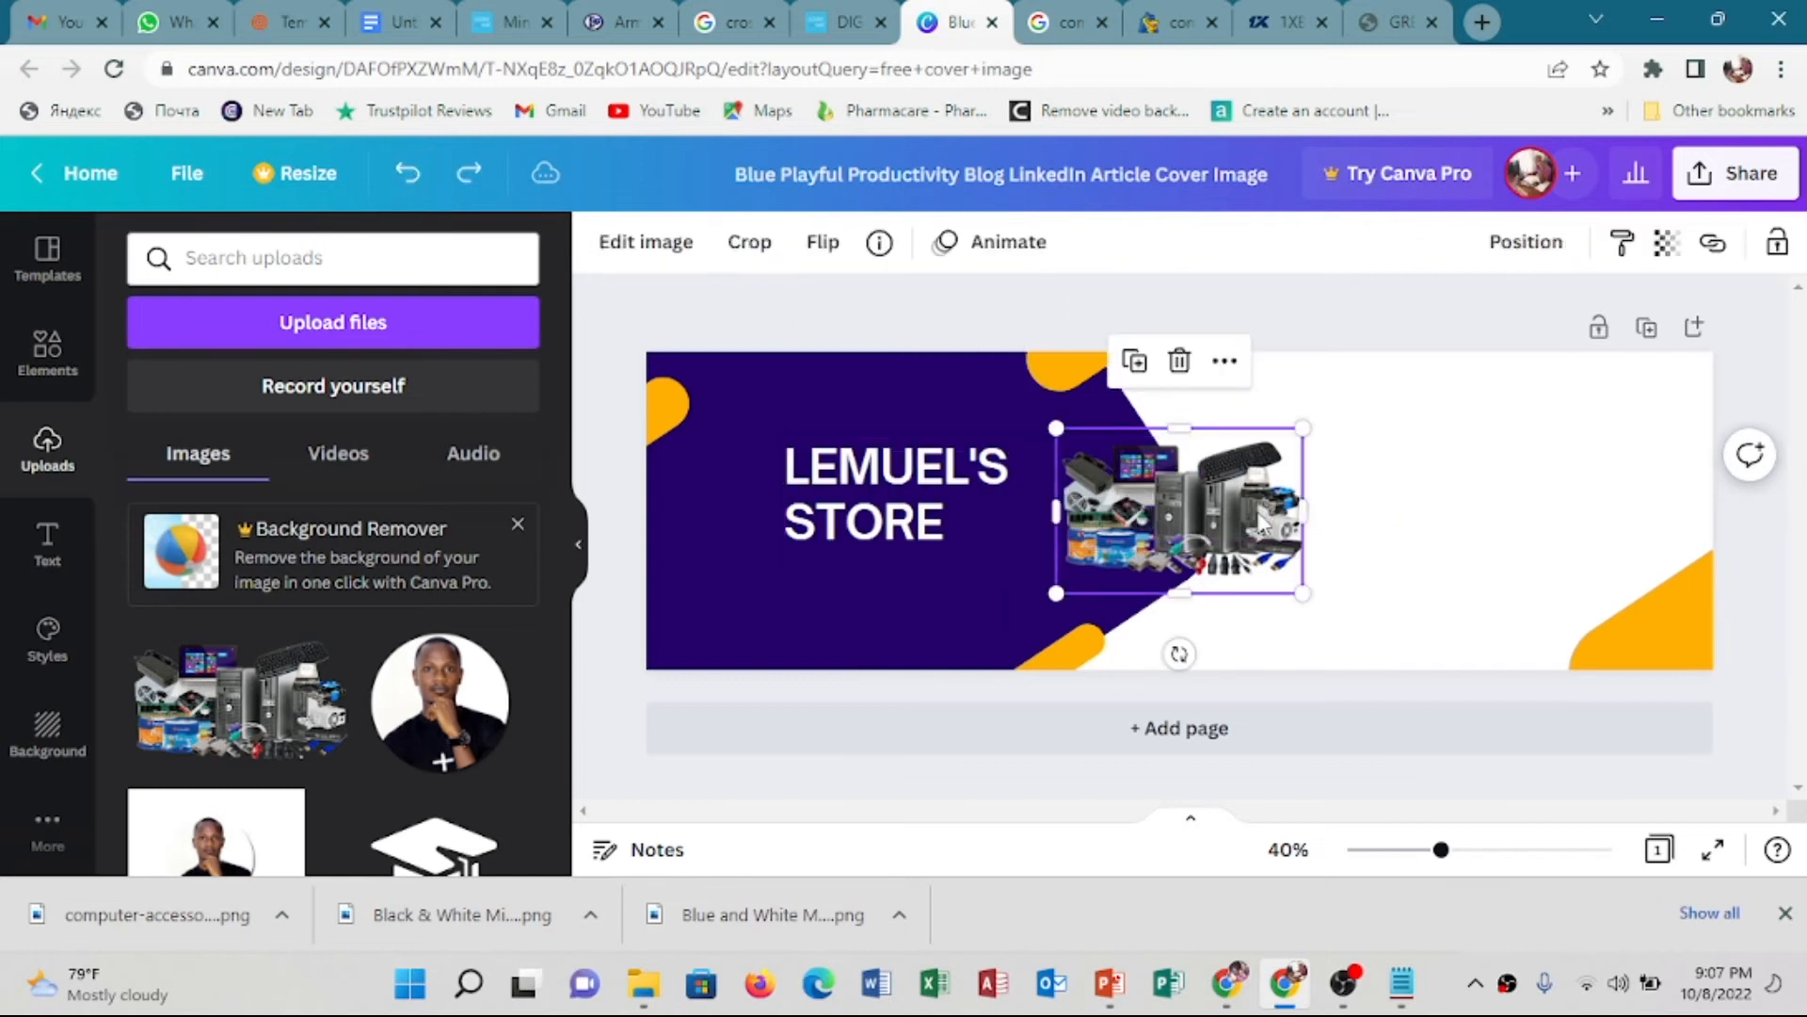
{"action": "left_click_drag", "start_coordinate": [1266, 516], "coordinate": [1482, 518]}
Enlarge the store heading to font size 104 within the purple shape, and select the computer accessories picture
{"action": "left_click", "coordinate": [1132, 486]}
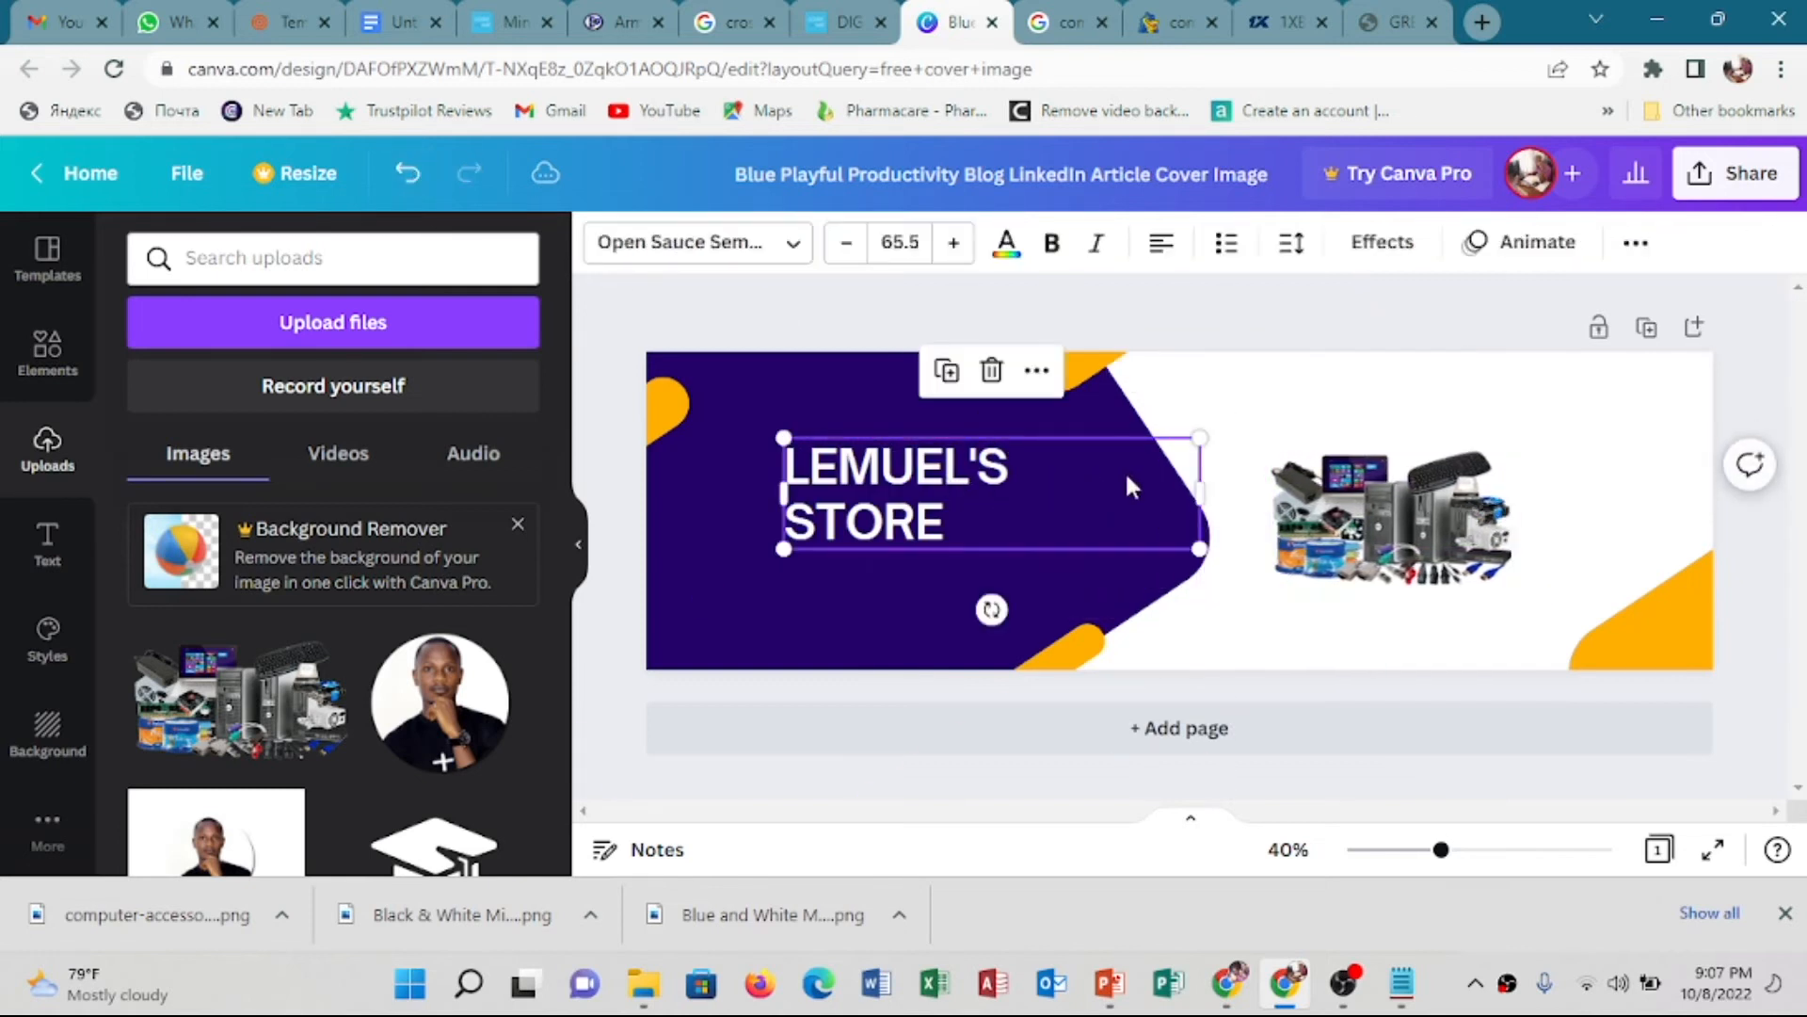
{"action": "left_click_drag", "start_coordinate": [1200, 487], "coordinate": [1171, 631]}
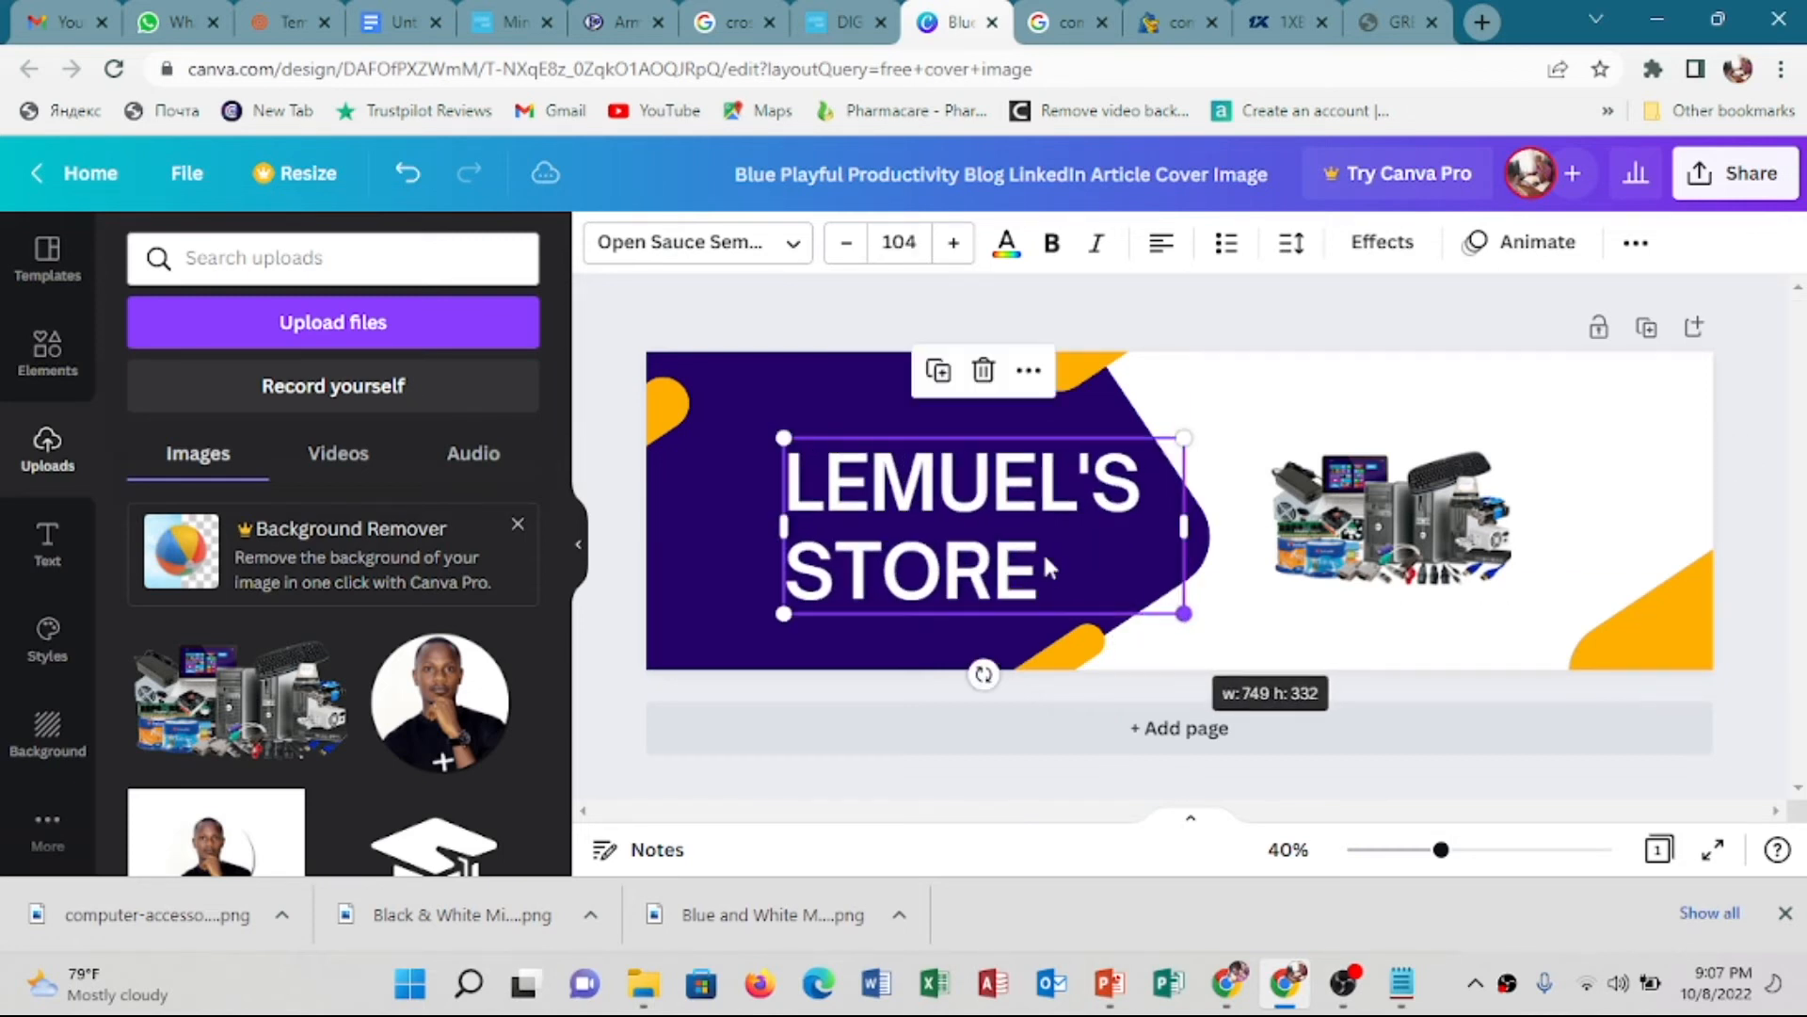
{"action": "left_click", "coordinate": [1292, 529]}
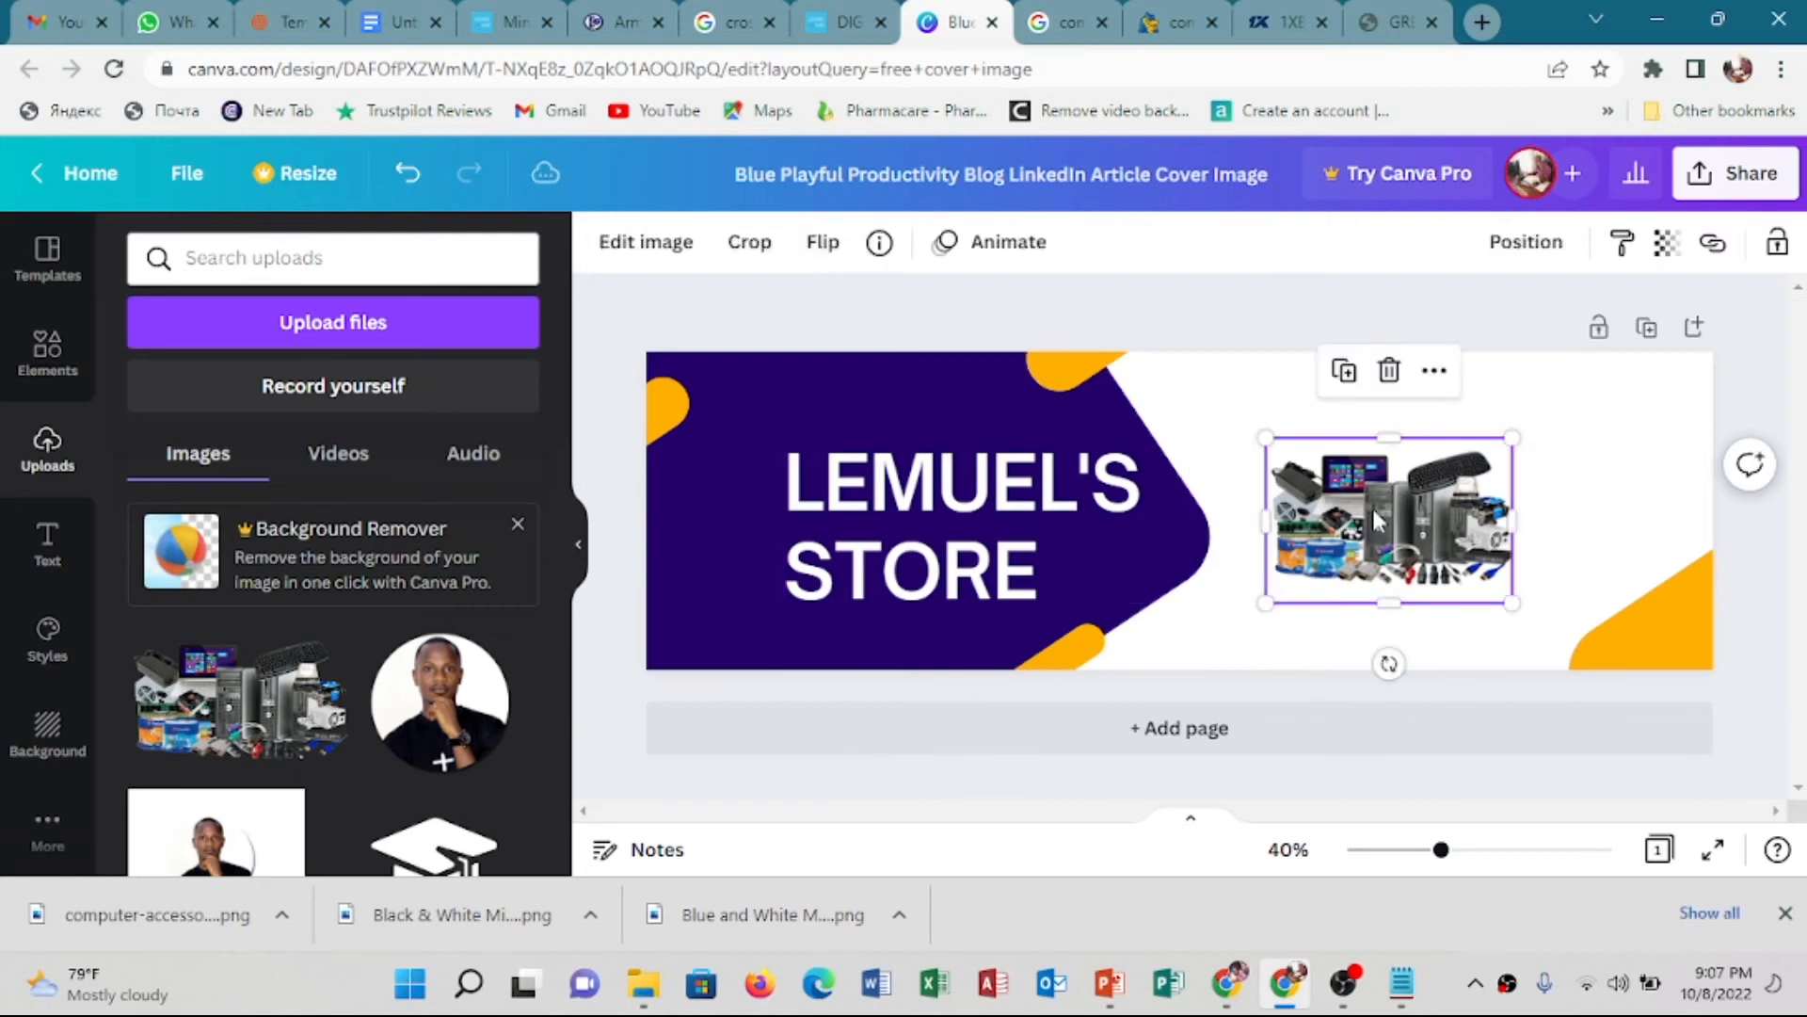
Enlarge the computer accessories picture to nearly the cover's full height and position it on the white area, slightly overlapping the purple shape
{"action": "left_click_drag", "start_coordinate": [1512, 437], "coordinate": [1644, 389]}
{"action": "left_click_drag", "start_coordinate": [1443, 480], "coordinate": [1315, 493]}
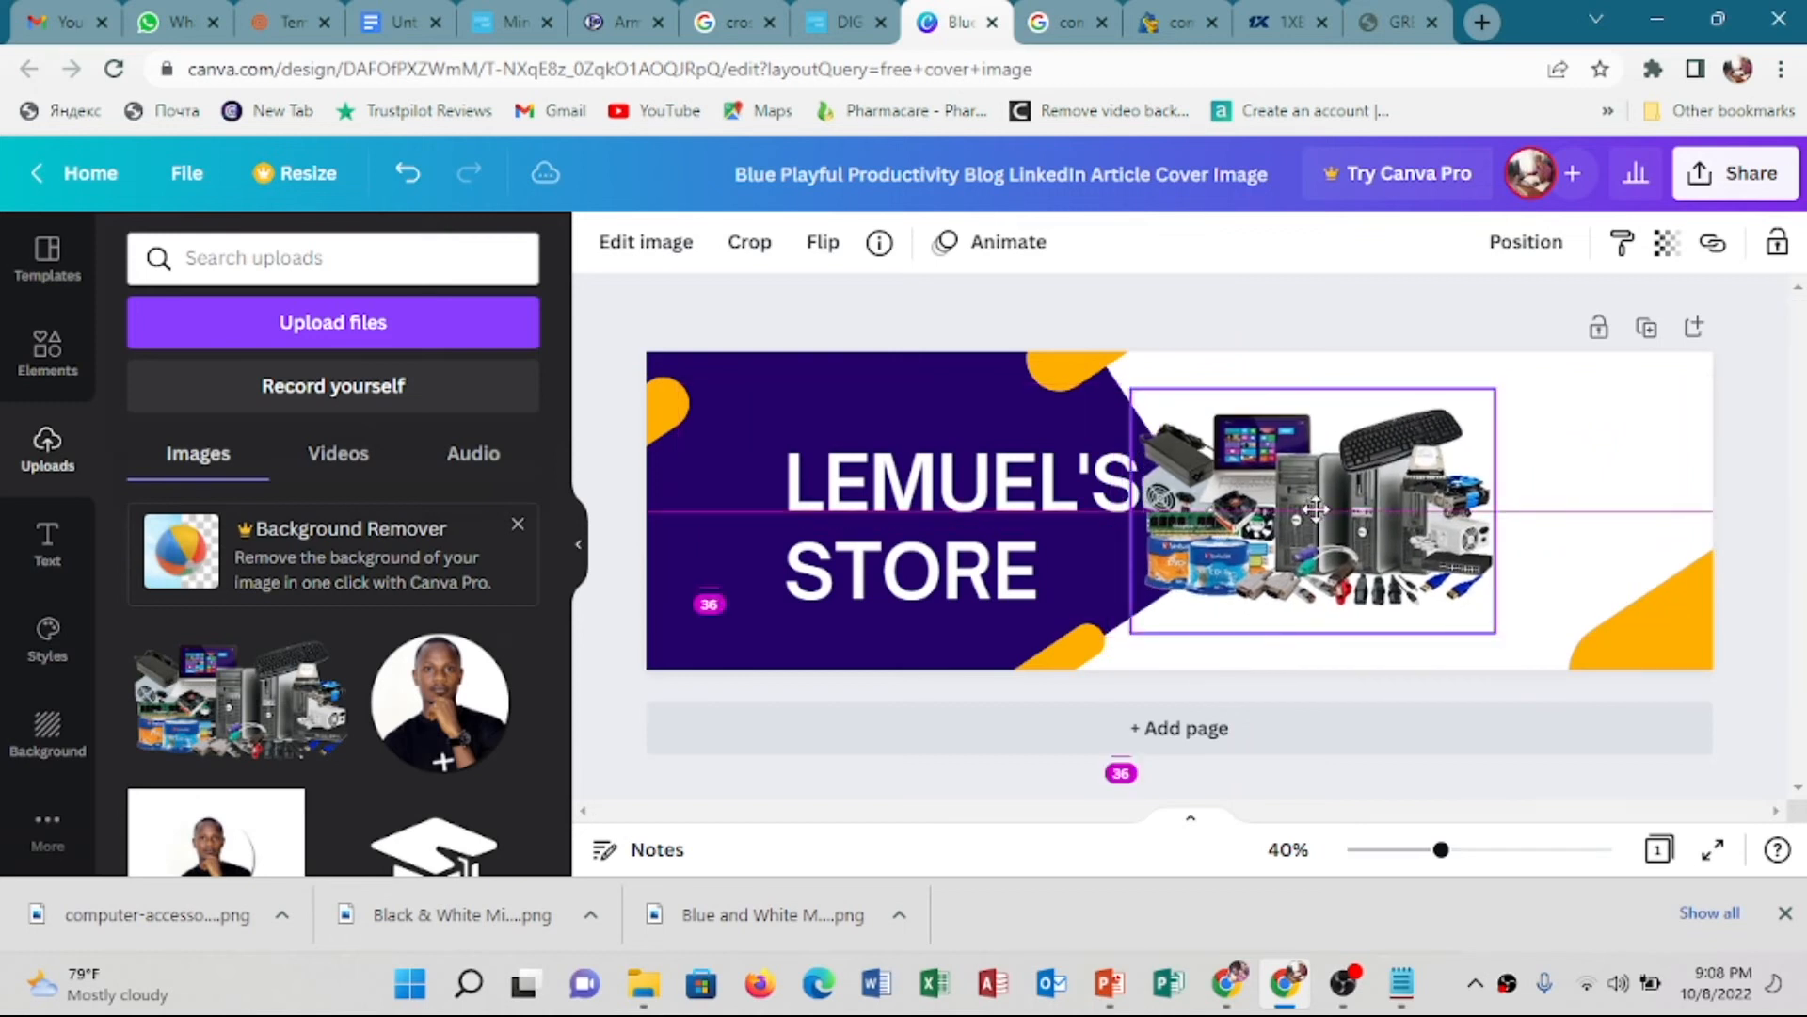
{"action": "left_click_drag", "start_coordinate": [1495, 630], "coordinate": [1568, 681]}
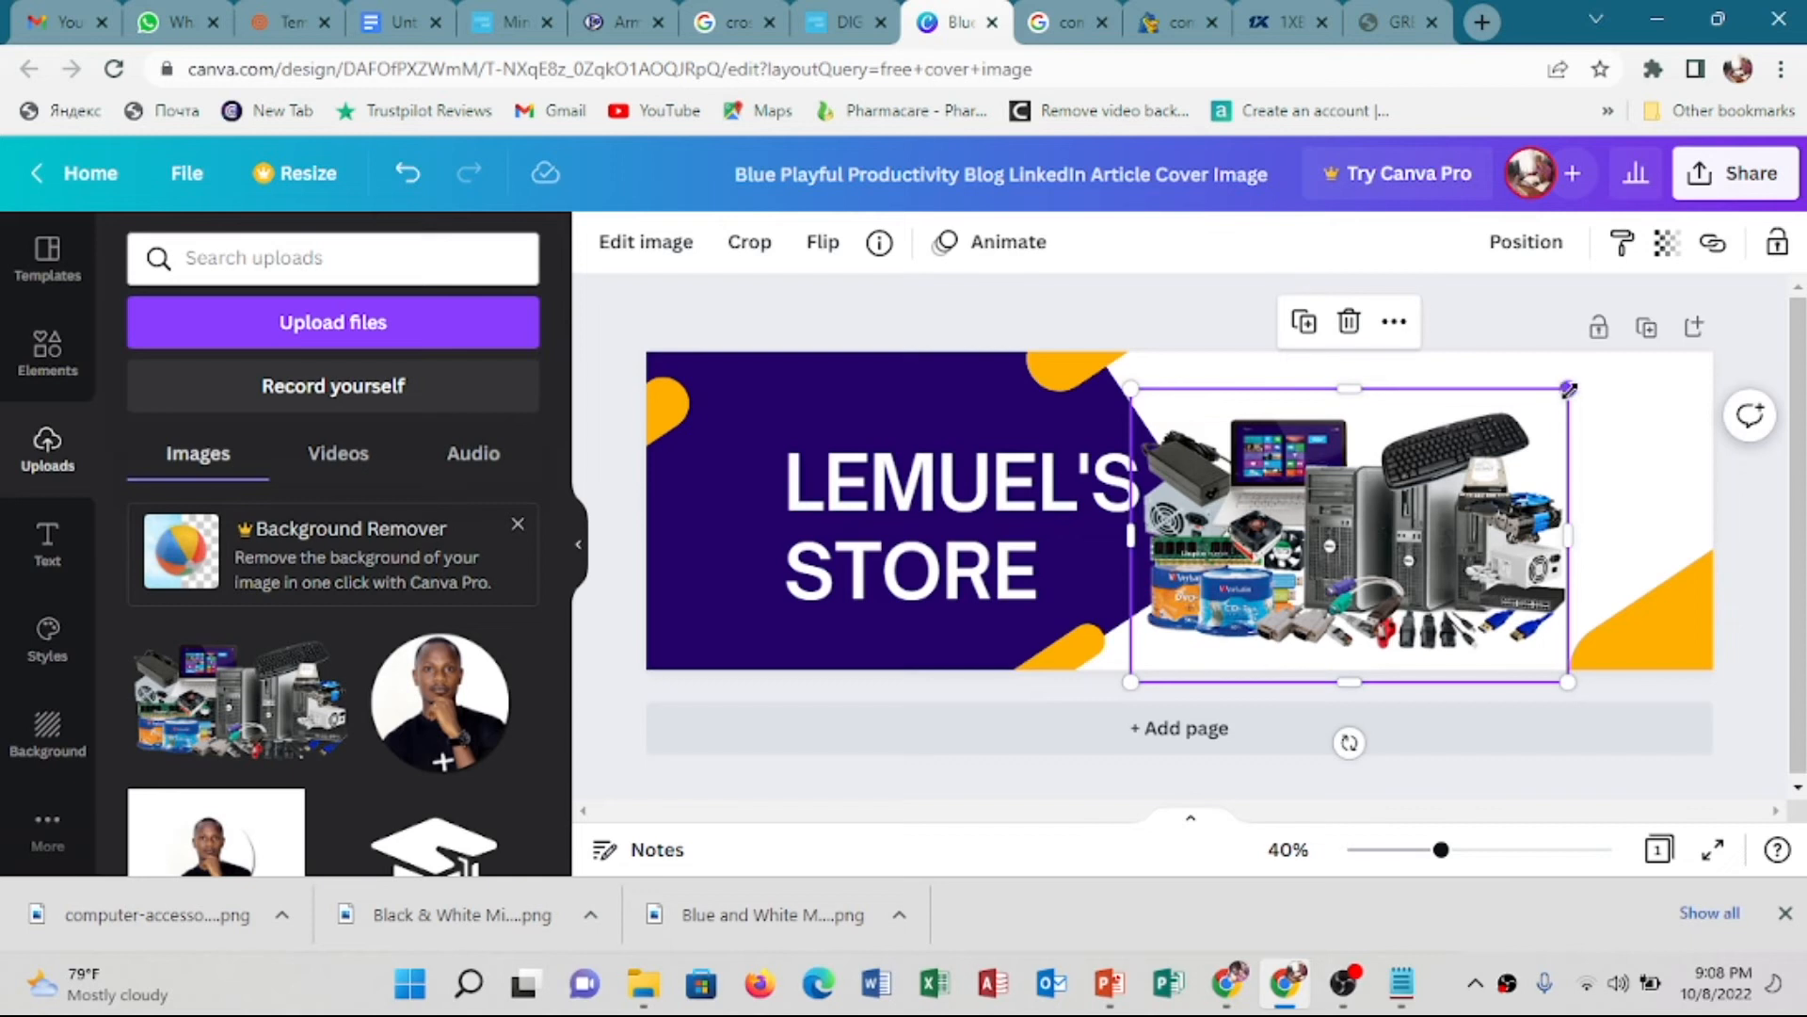
{"action": "left_click_drag", "start_coordinate": [1576, 378], "coordinate": [1600, 353]}
{"action": "mouse_move", "coordinate": [1476, 475]}
{"action": "left_mouse_down"}
{"action": "mouse_move", "coordinate": [1475, 454]}
{"action": "mouse_move", "coordinate": [1507, 464]}
{"action": "mouse_move", "coordinate": [1478, 460]}
{"action": "left_mouse_up"}
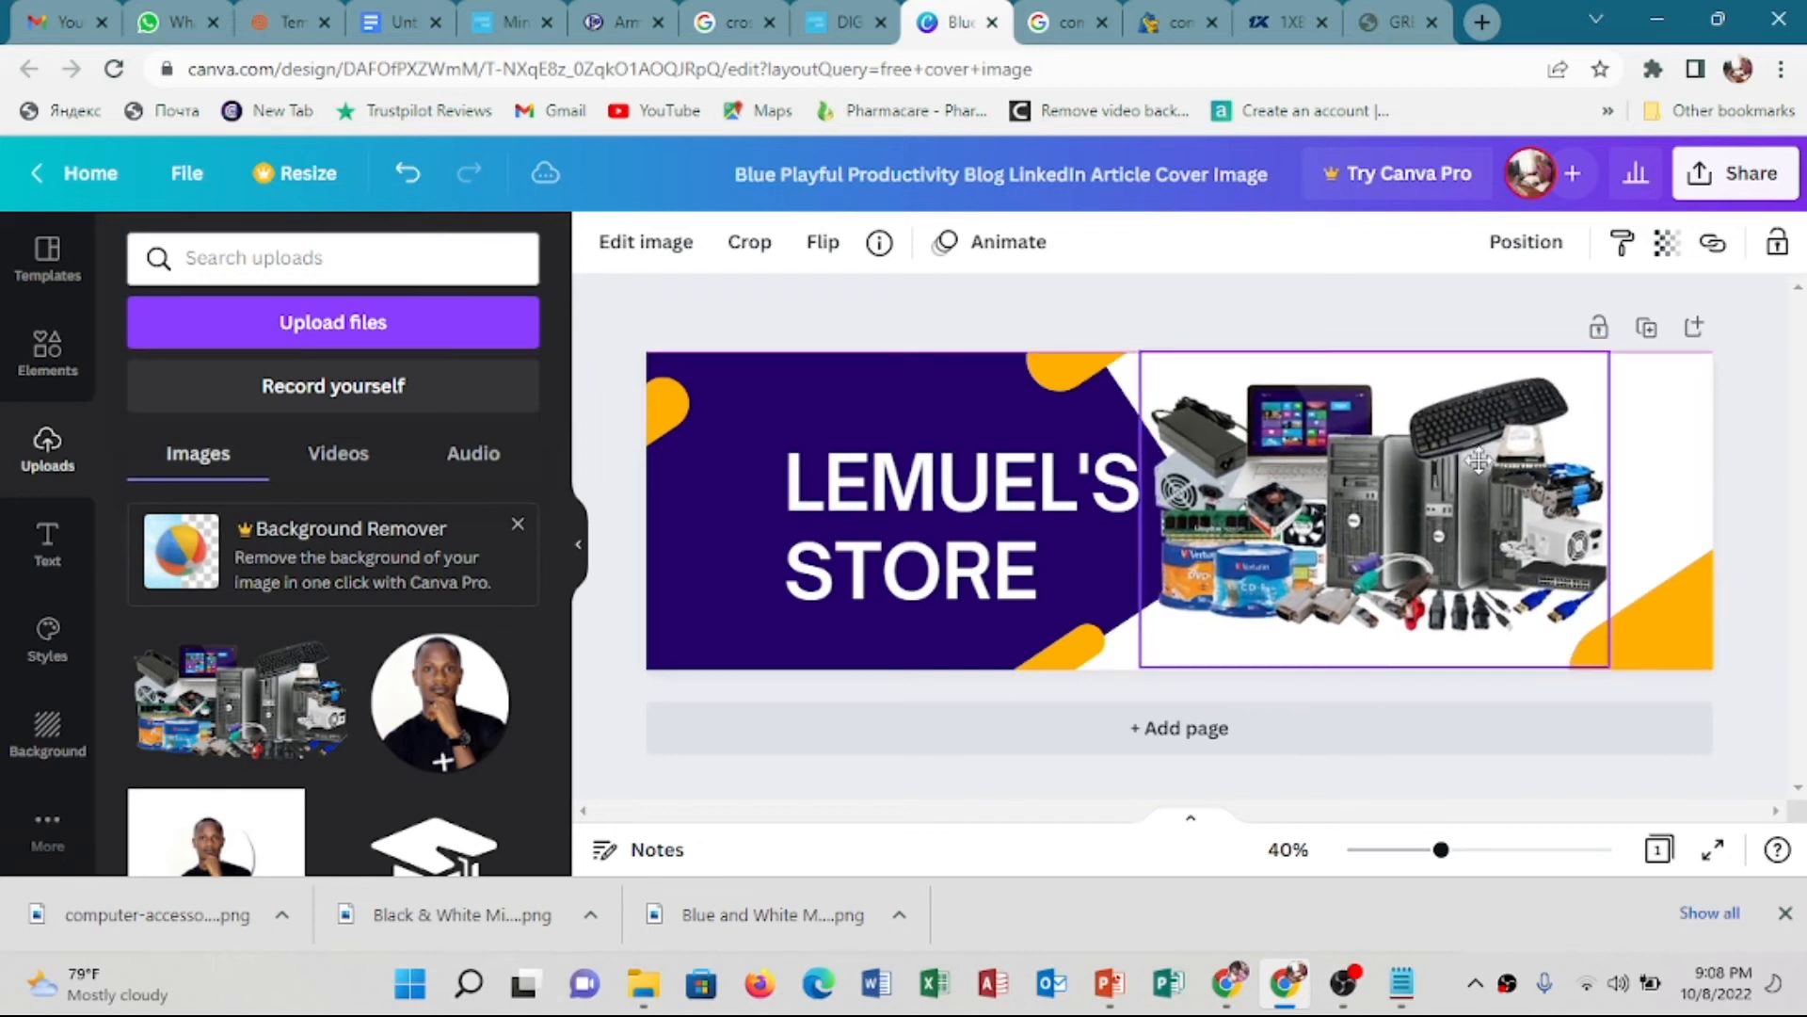
{"action": "left_click_drag", "start_coordinate": [1478, 459], "coordinate": [1478, 452]}
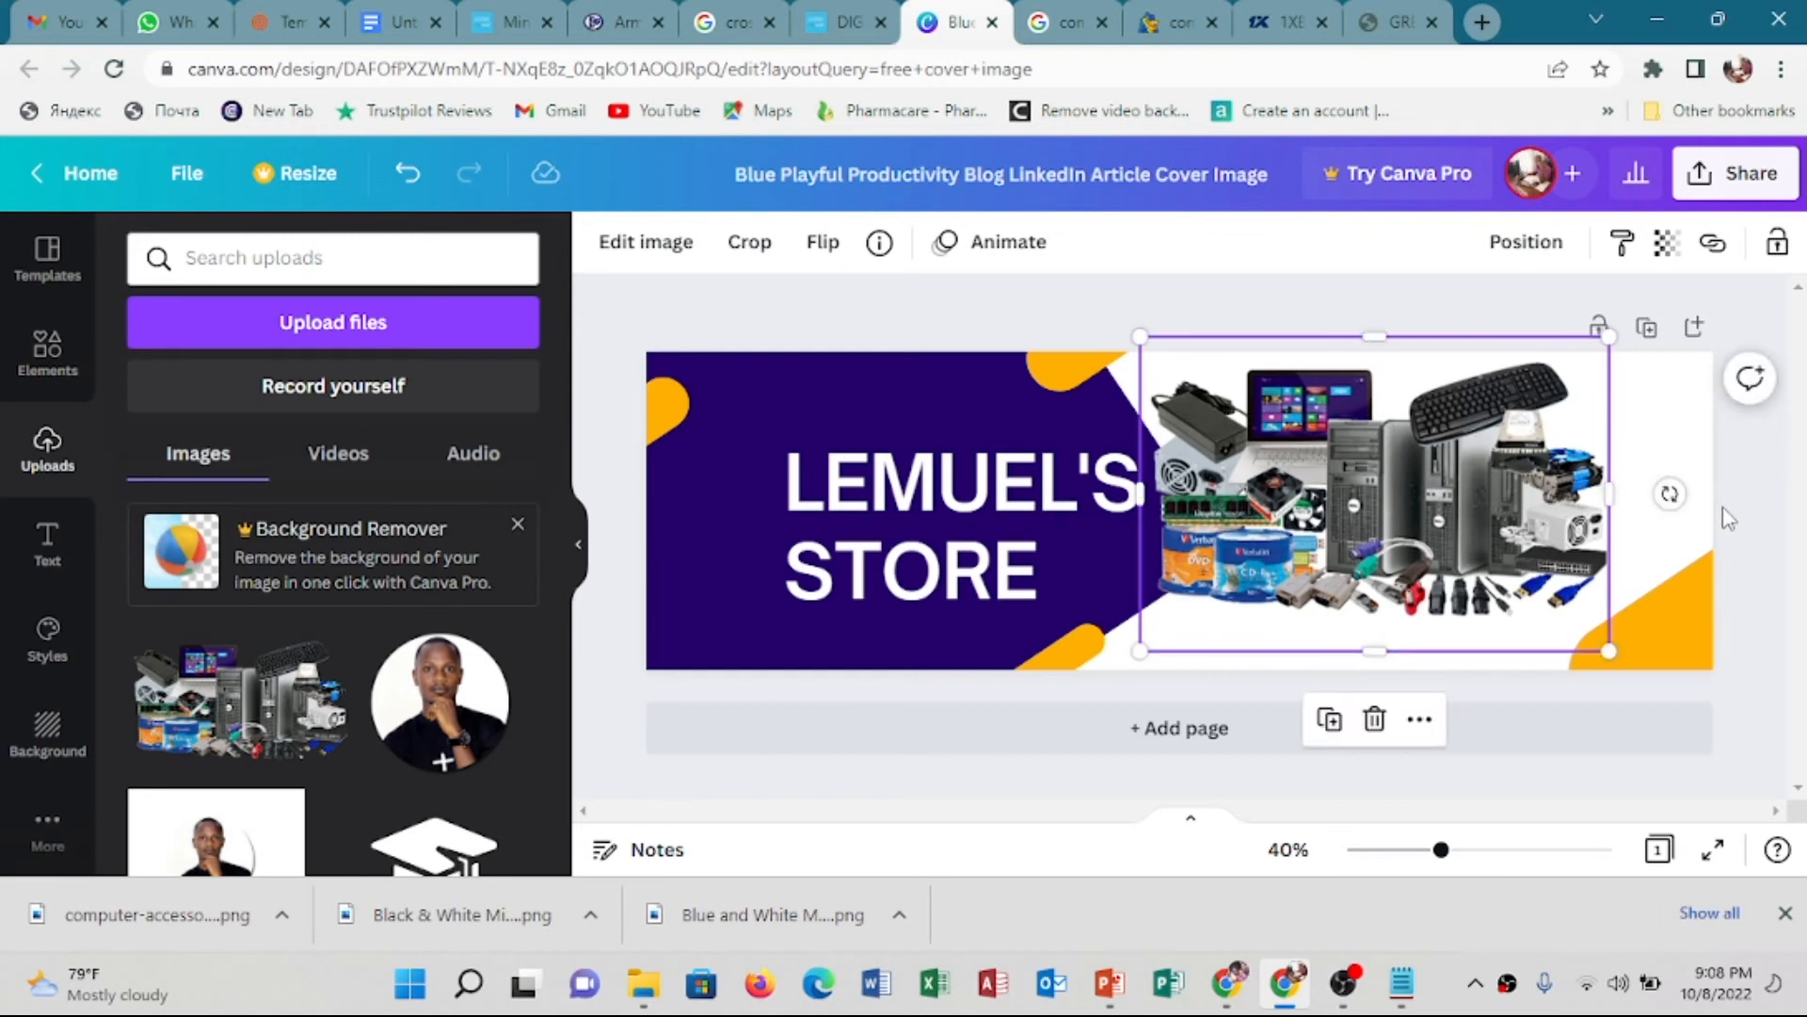
{"action": "left_click", "coordinate": [1753, 561]}
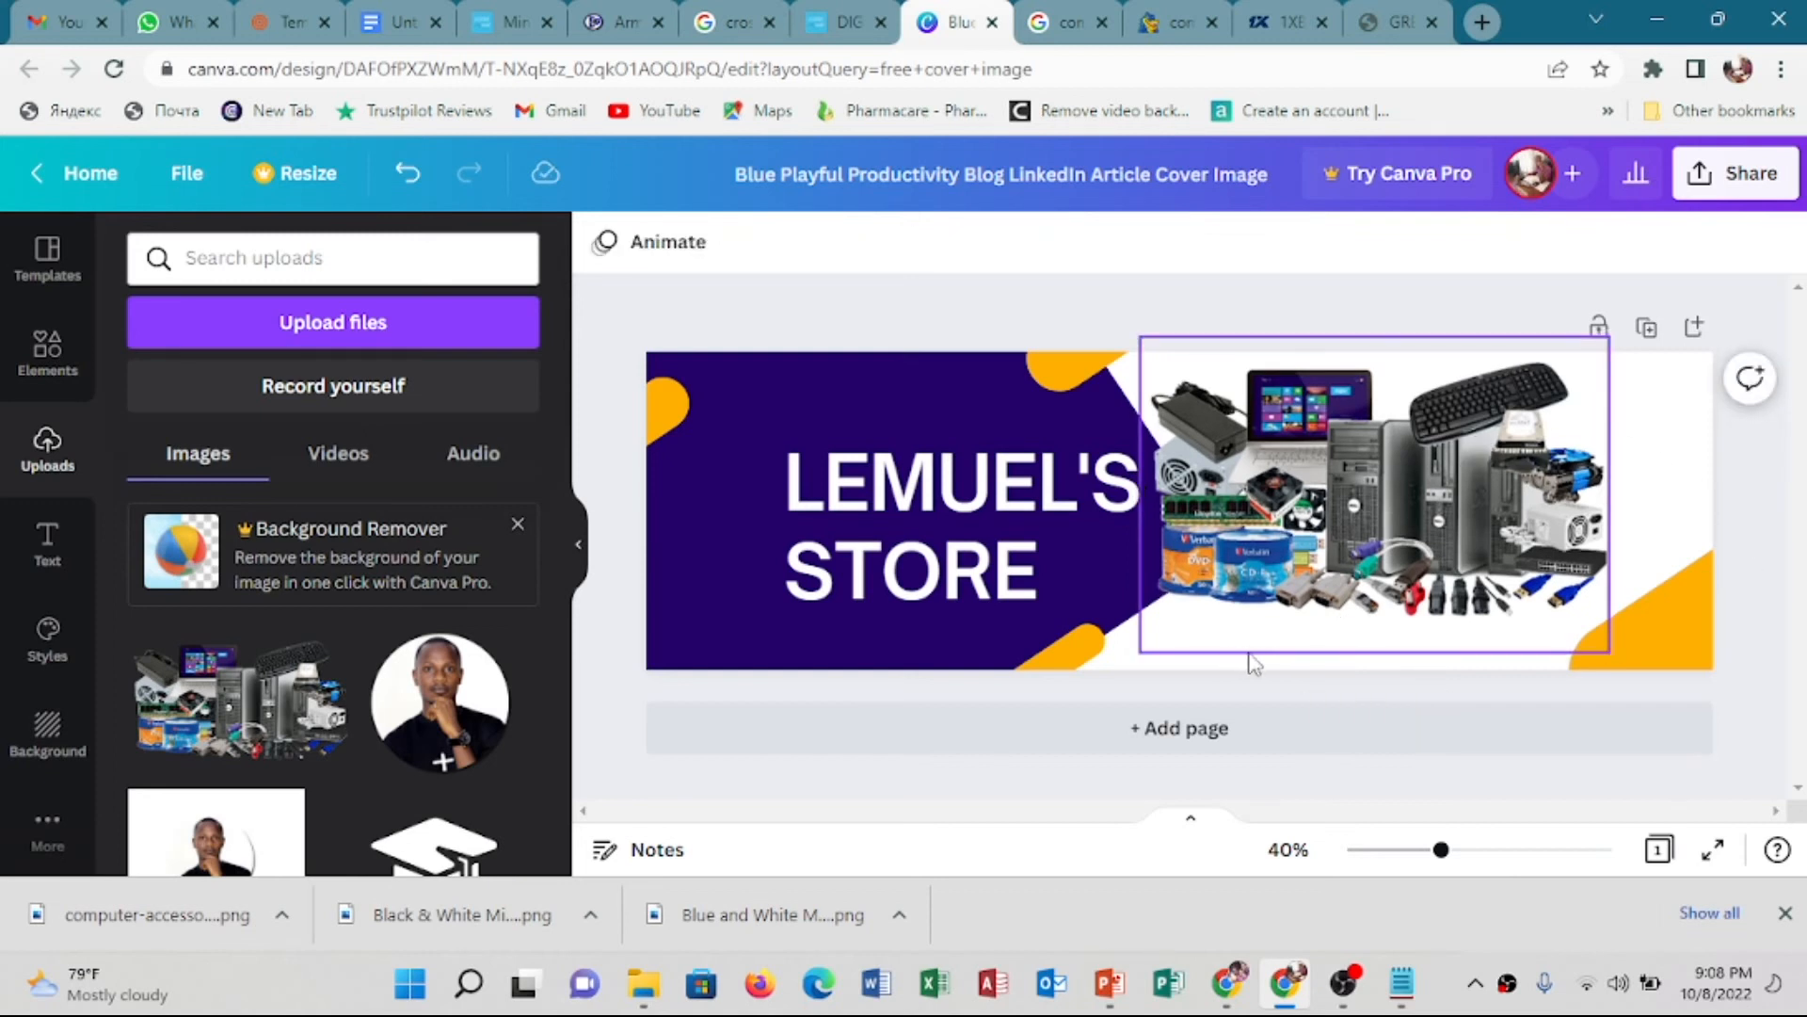
{"action": "left_click", "coordinate": [846, 489]}
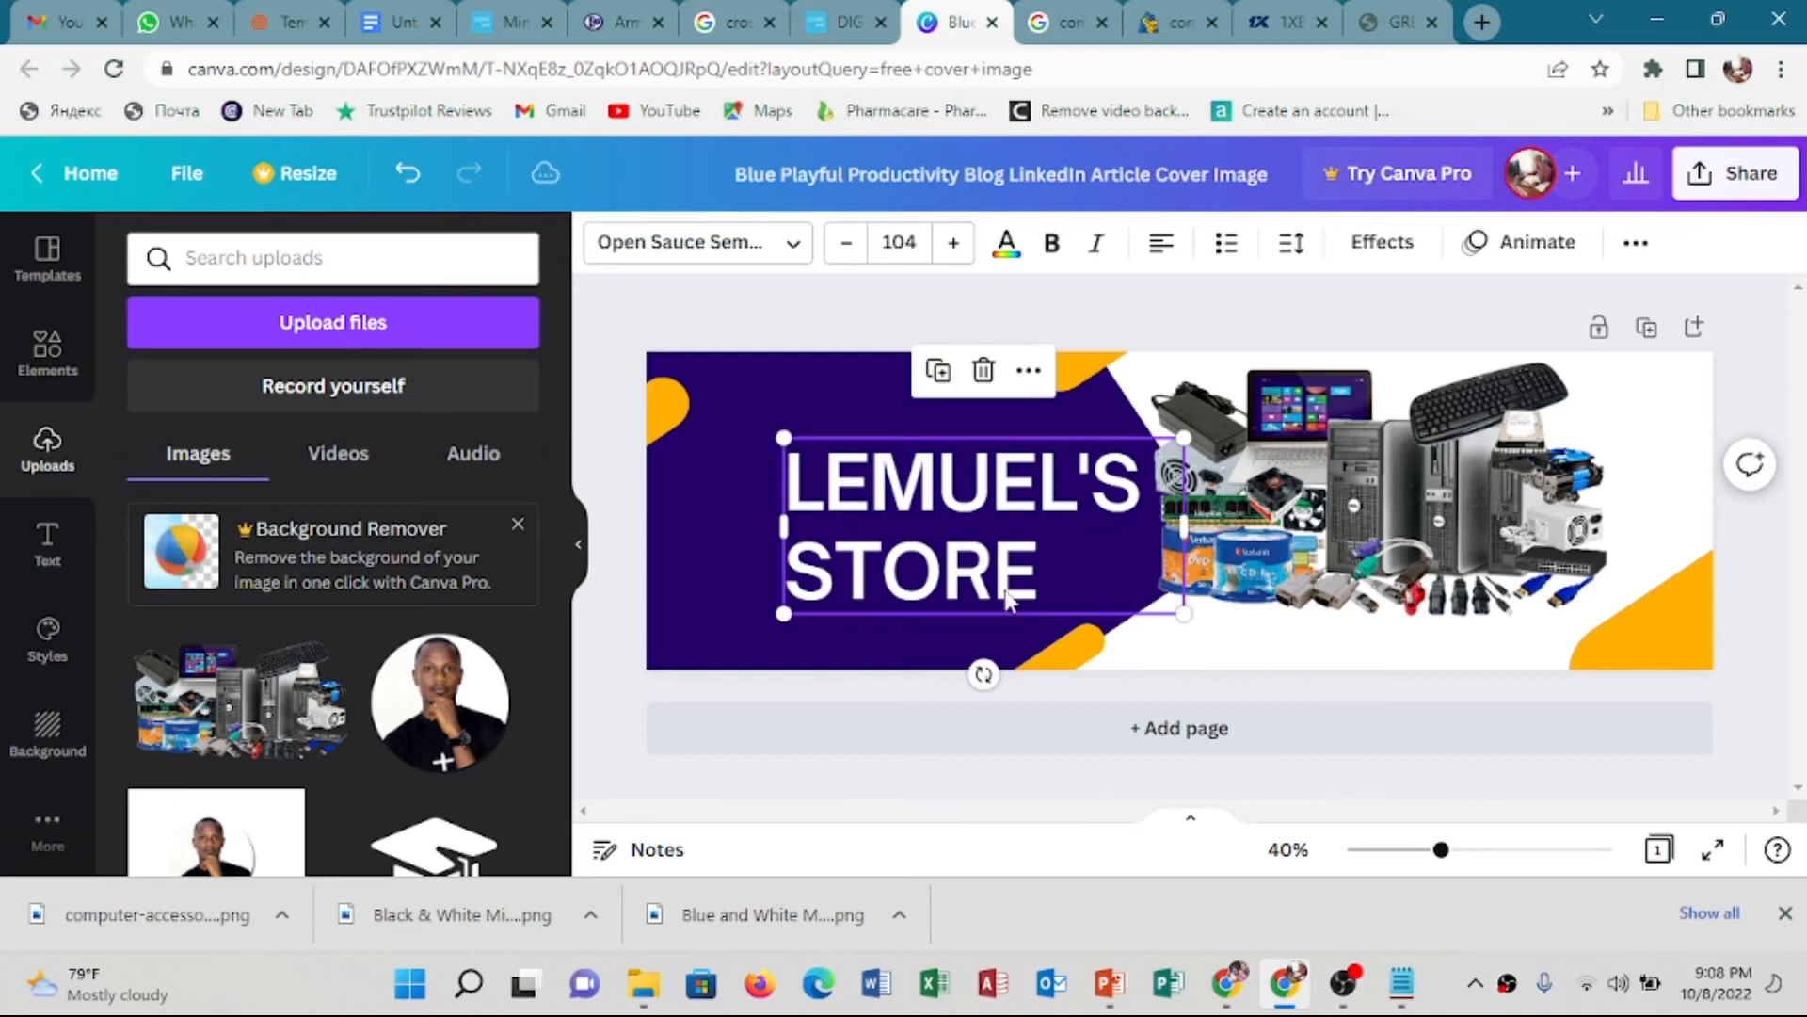
{"action": "left_click", "coordinate": [1293, 672]}
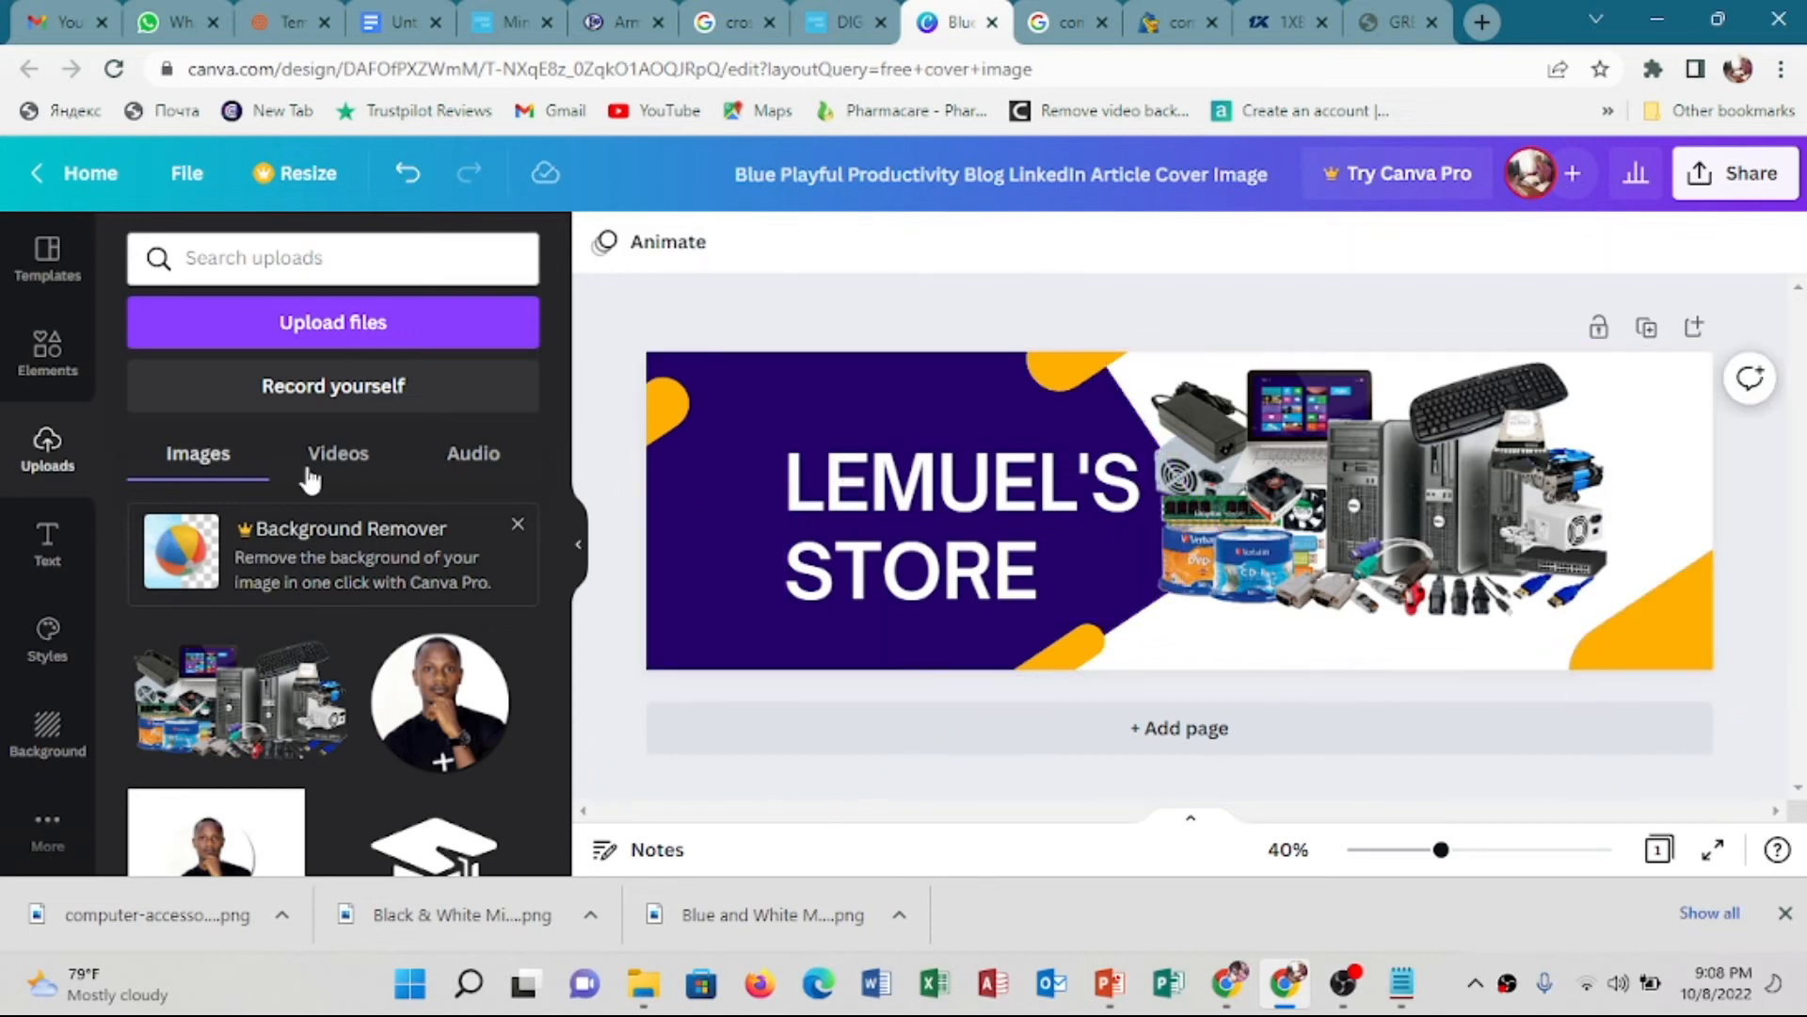
Add a heading text box to the cover, move it below the computer accessories picture, and select its placeholder text
{"action": "left_click", "coordinate": [49, 546]}
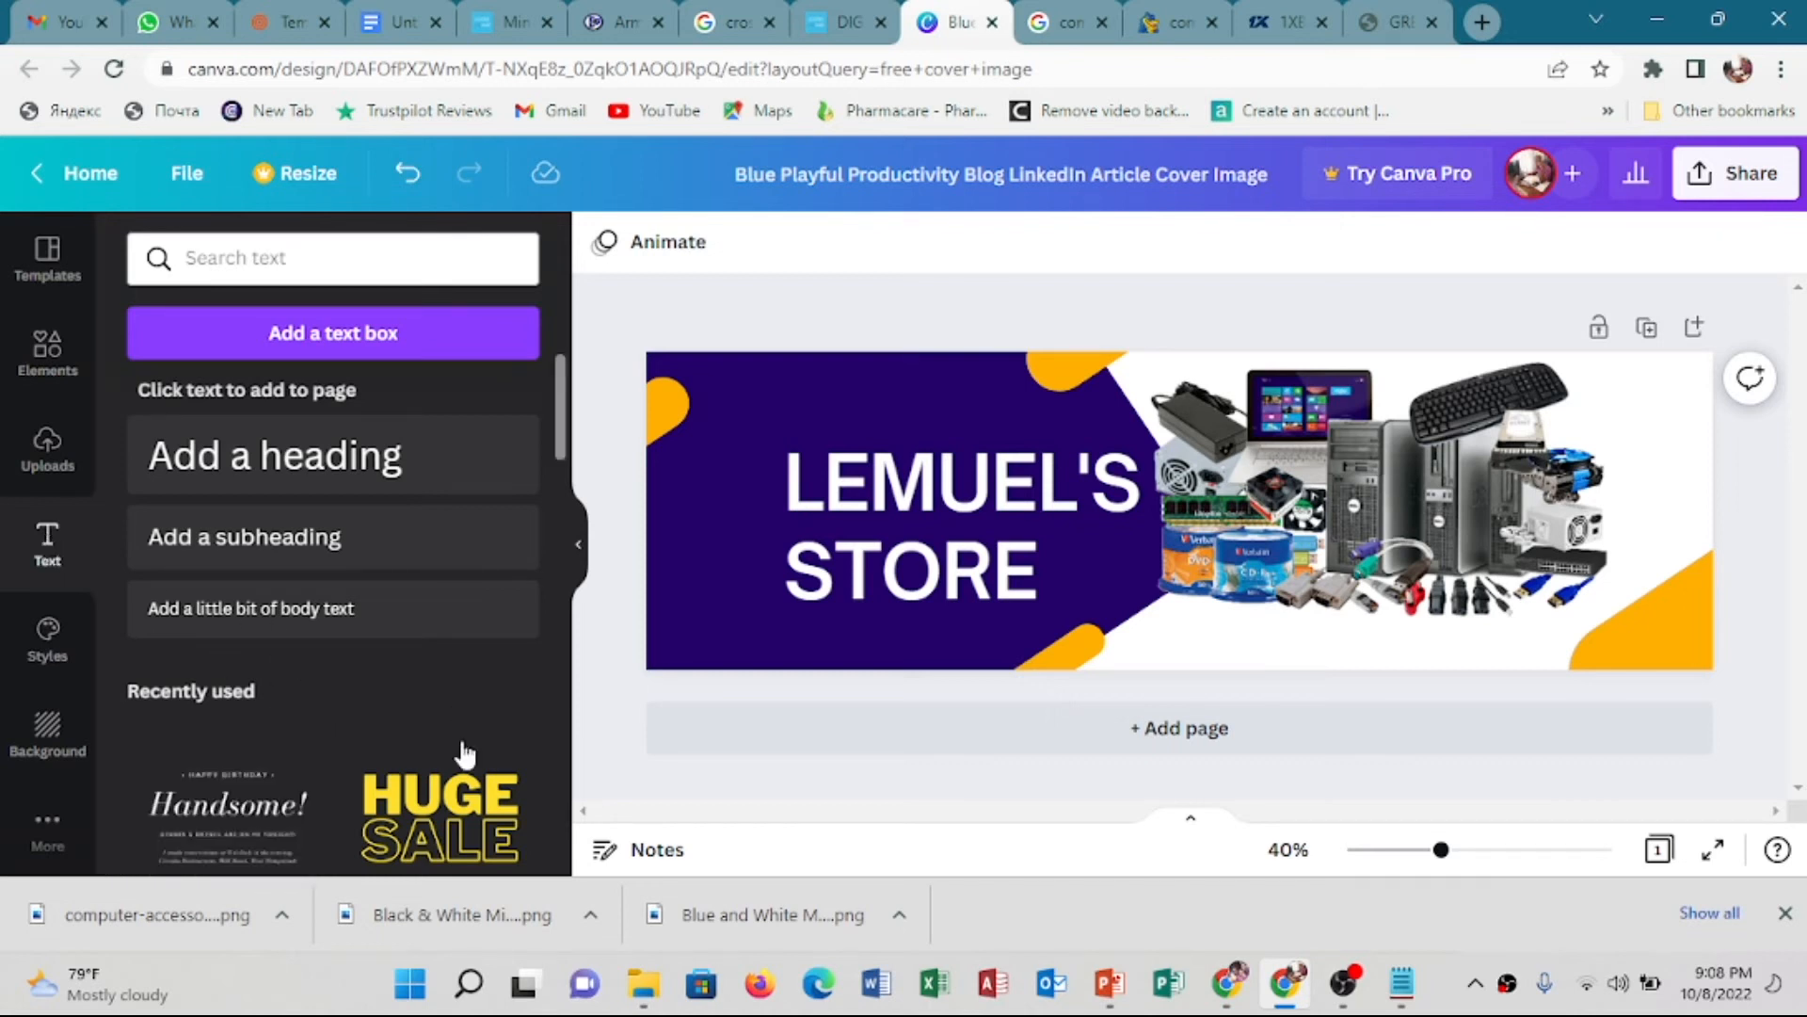
{"action": "scroll", "coordinate": [438, 800], "scroll_direction": "down", "scroll_amount": 4}
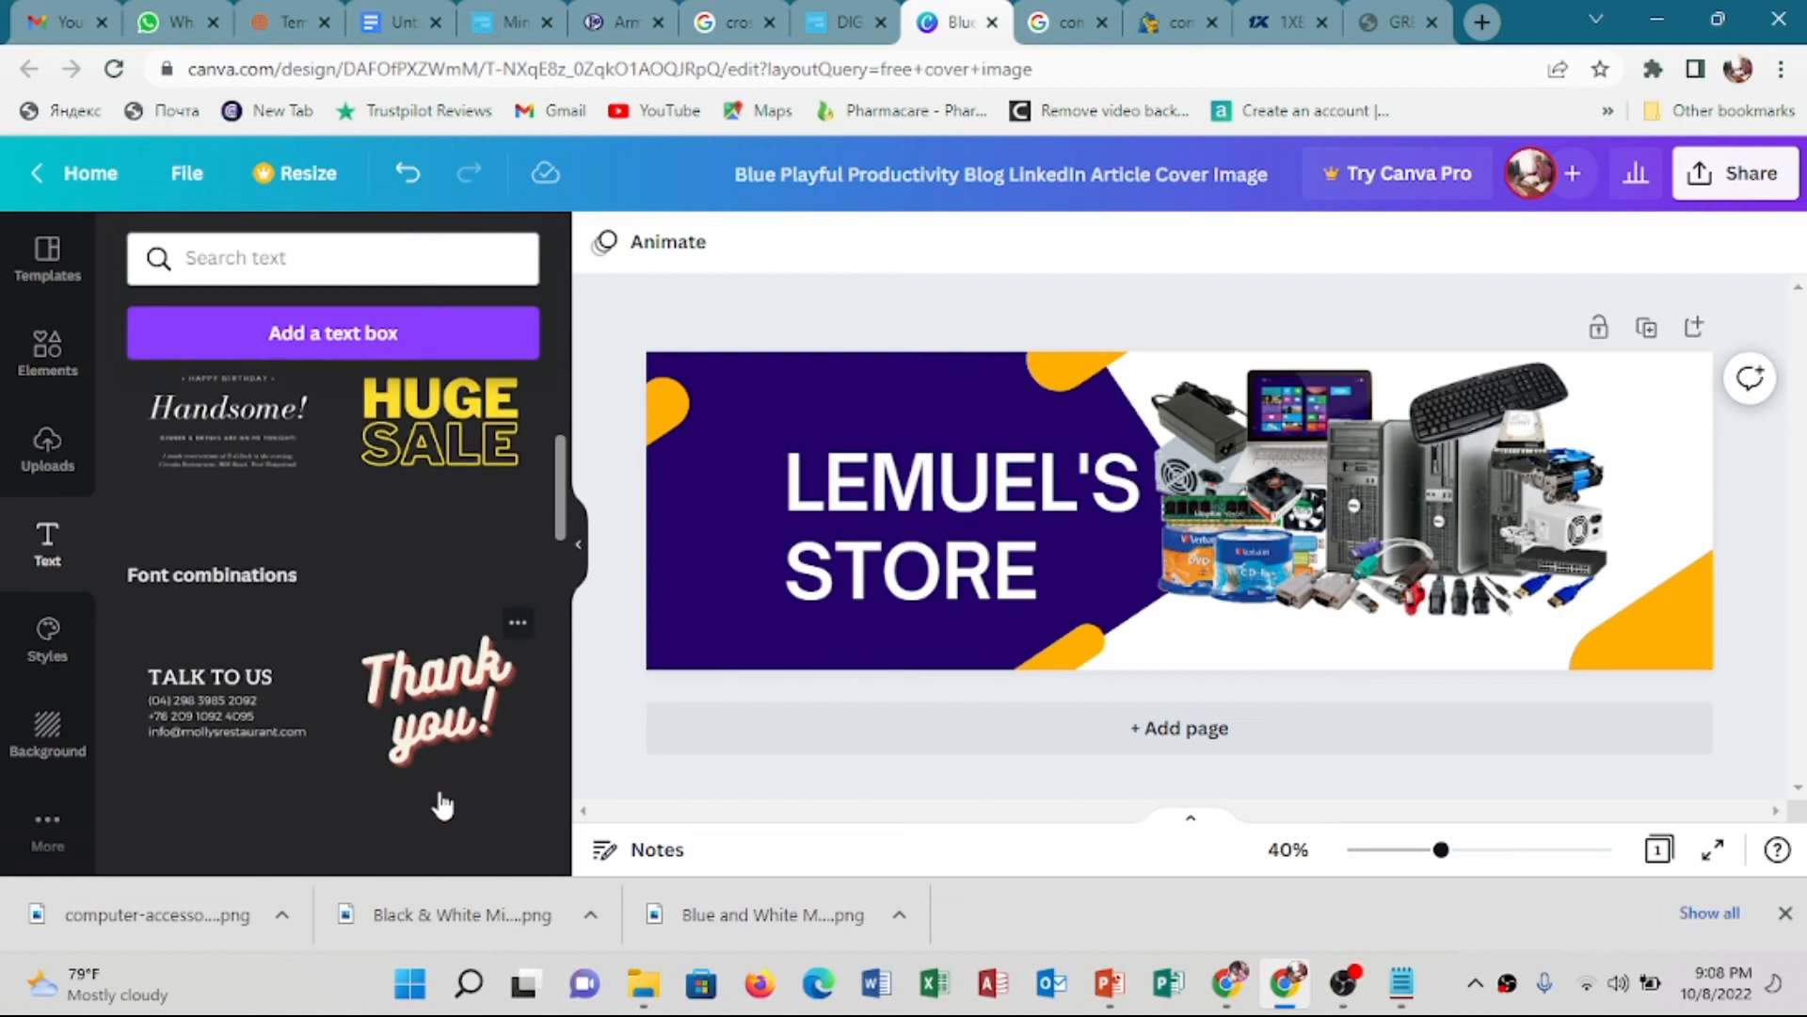
{"action": "scroll", "coordinate": [443, 805], "scroll_direction": "up", "scroll_amount": 4}
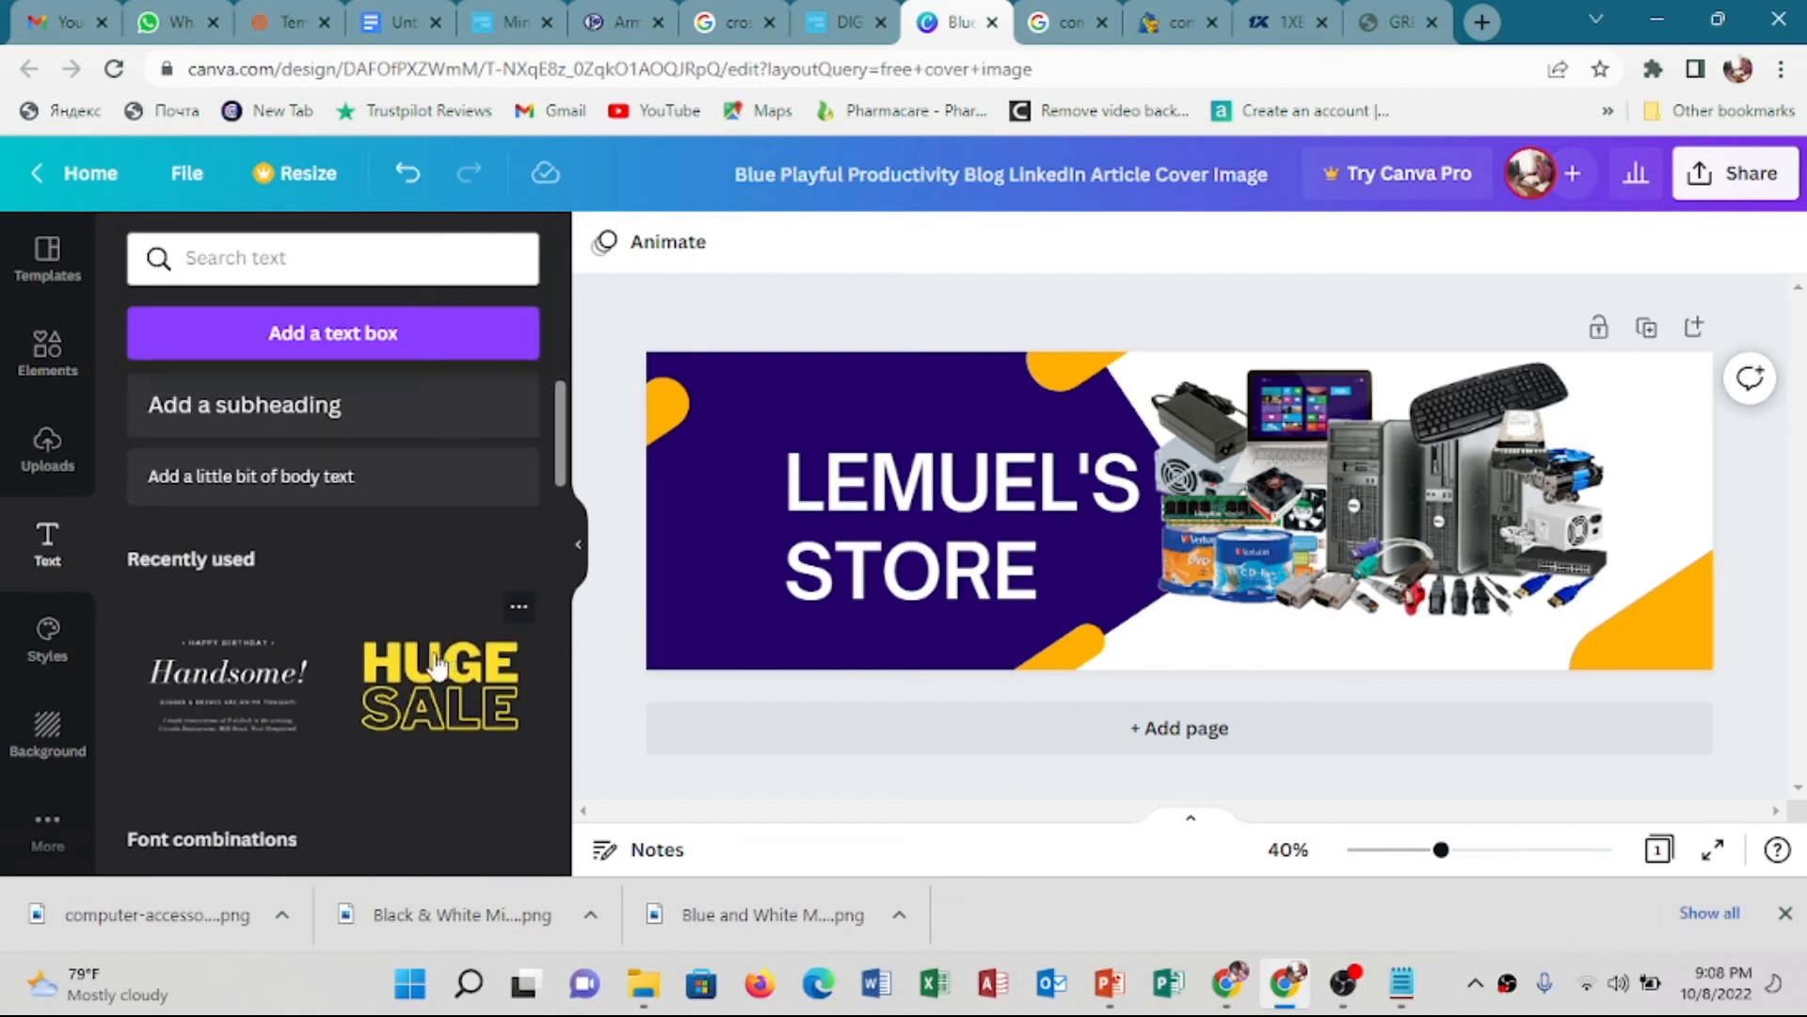
{"action": "left_click", "coordinate": [331, 463]}
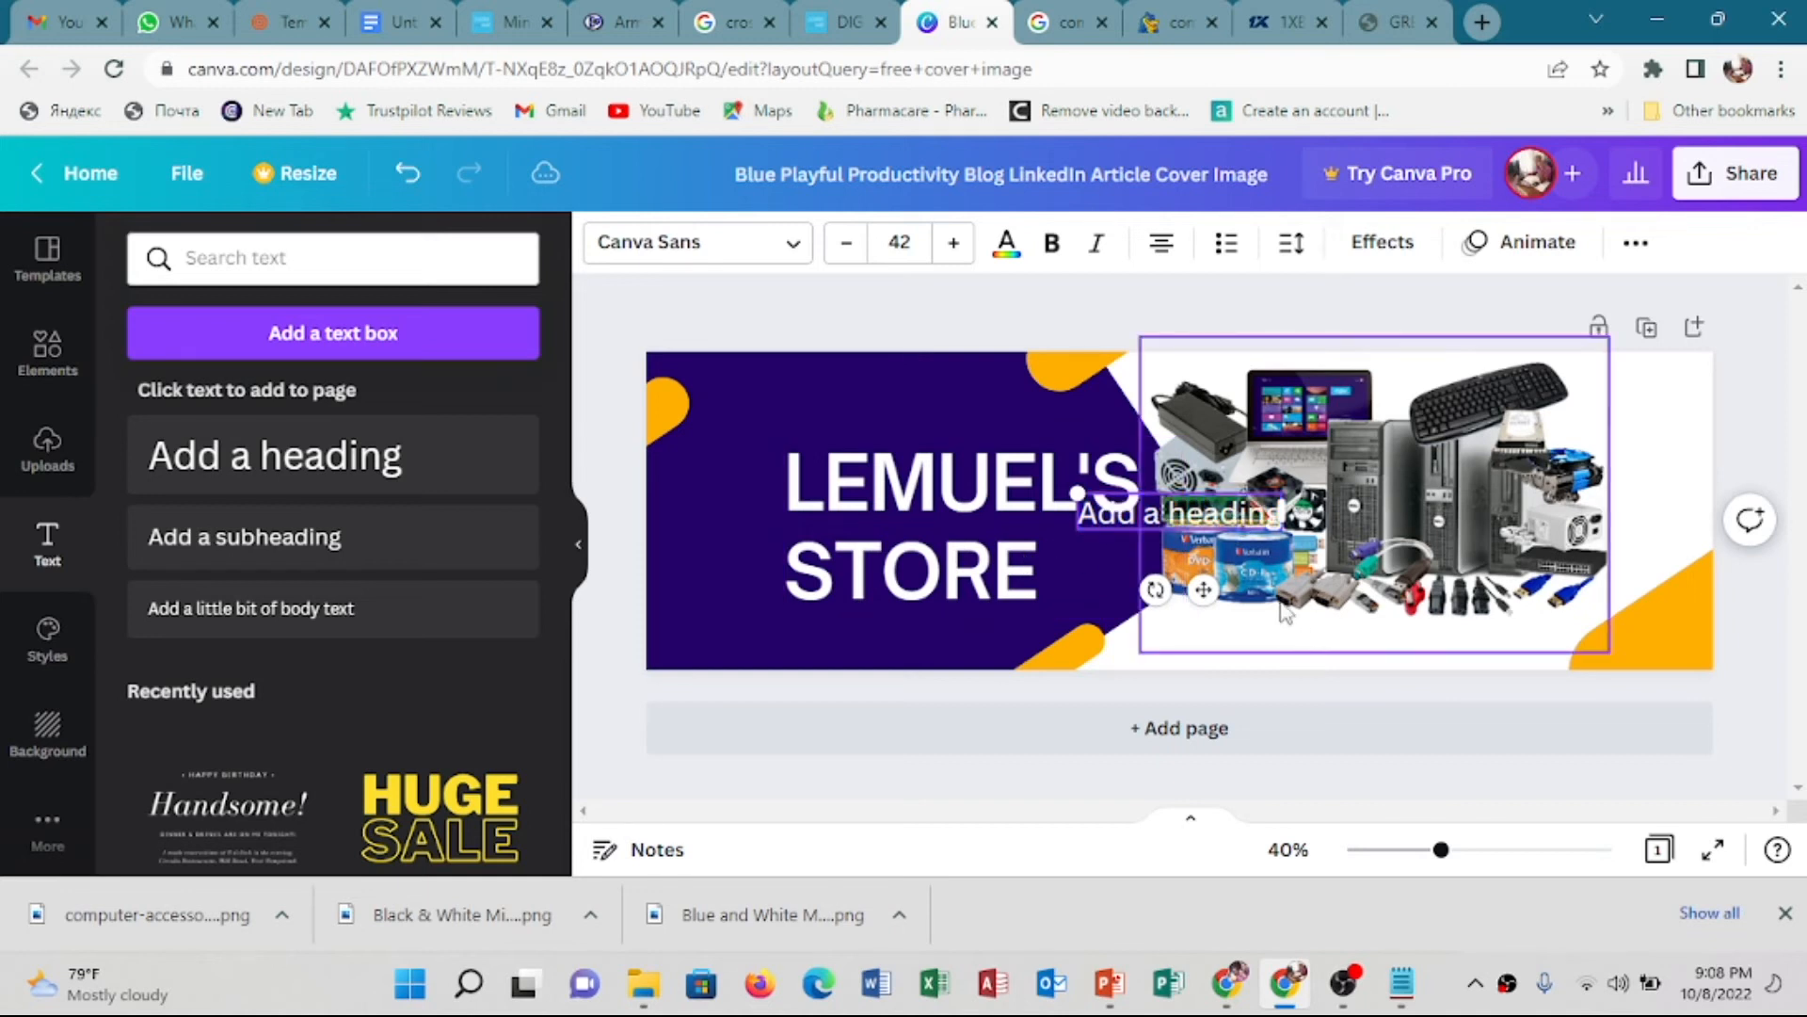
{"action": "left_click_drag", "start_coordinate": [1140, 517], "coordinate": [1276, 645]}
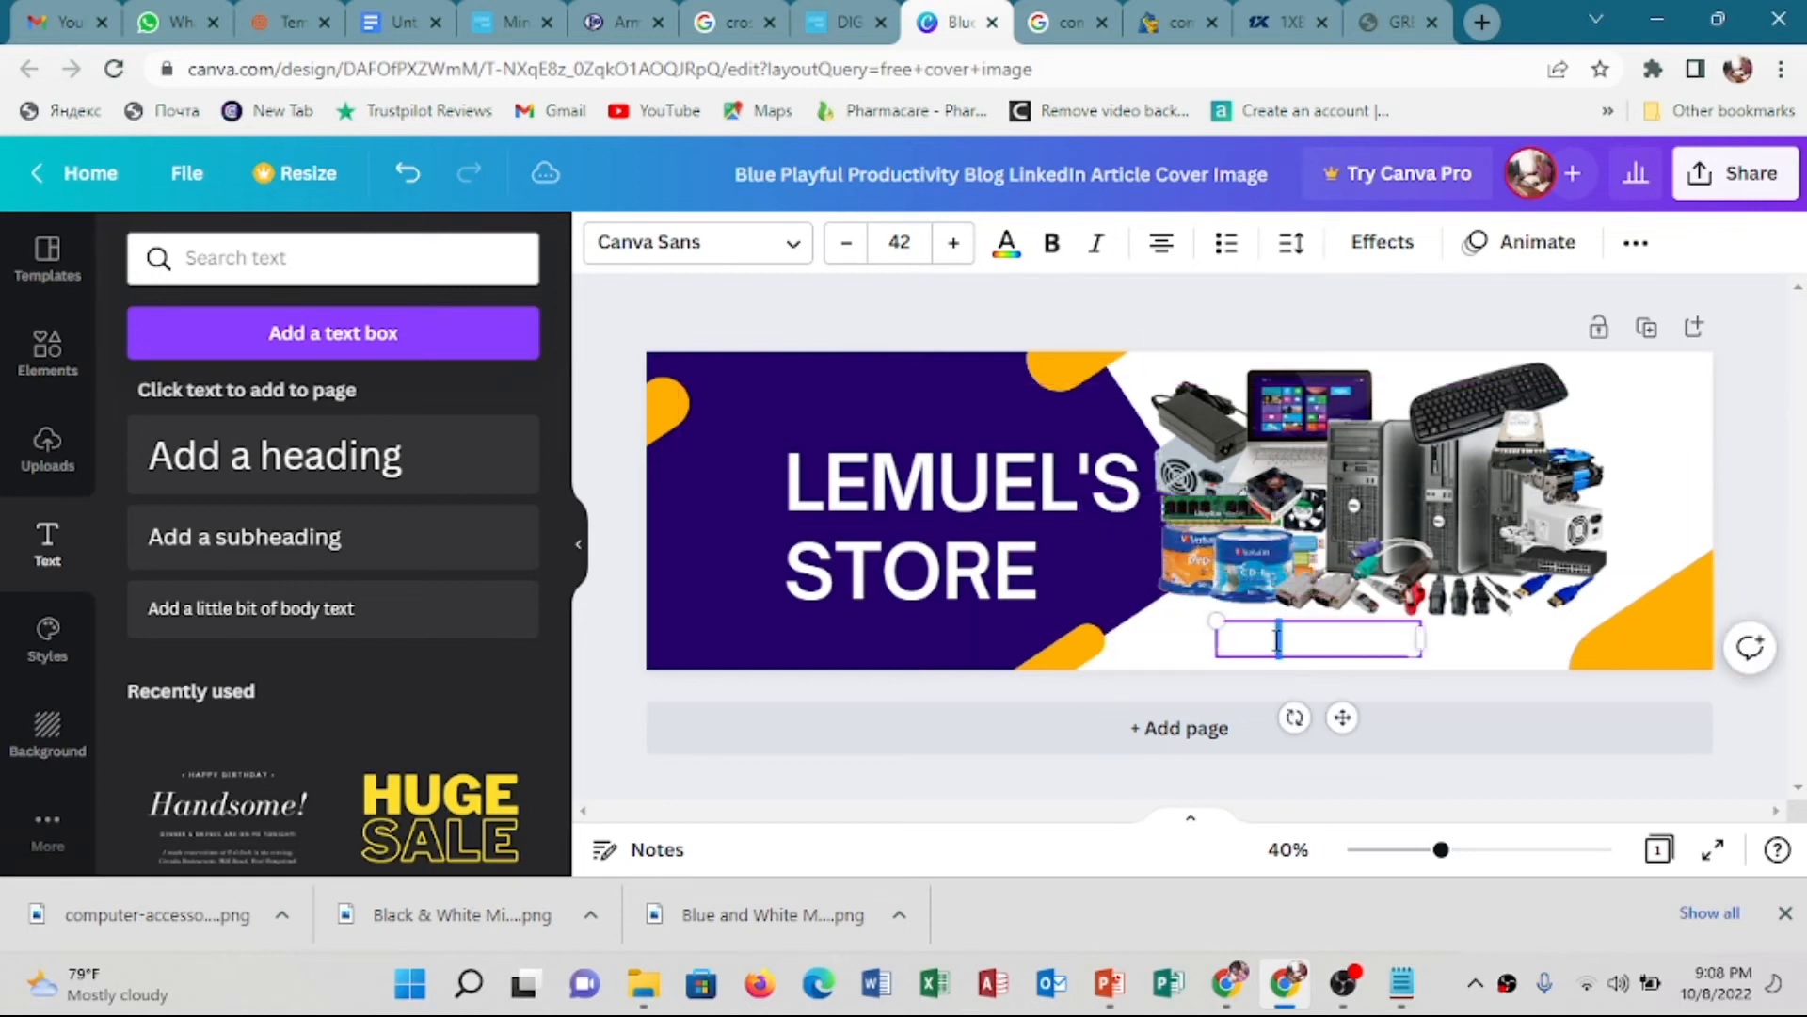
{"action": "double_click", "coordinate": [1277, 639]}
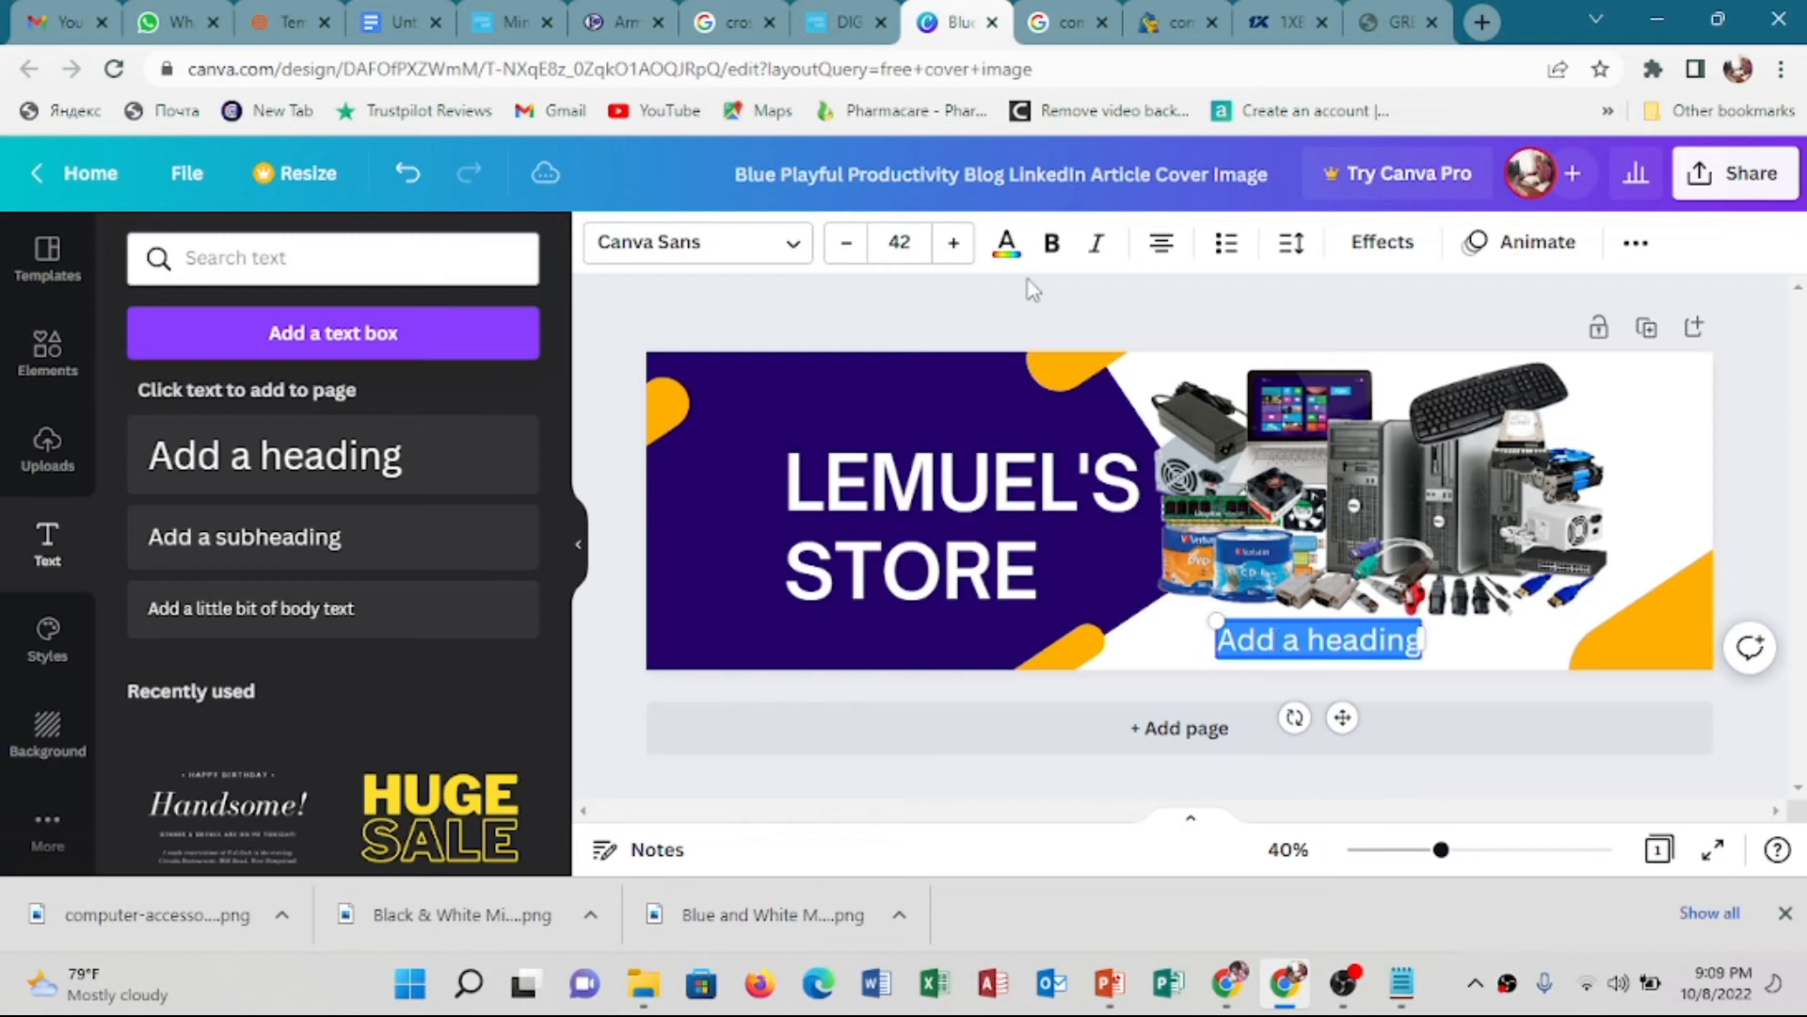
Colour the new heading with the document's dark purple and replace its text with "Shop Now"
{"action": "left_click", "coordinate": [1006, 244]}
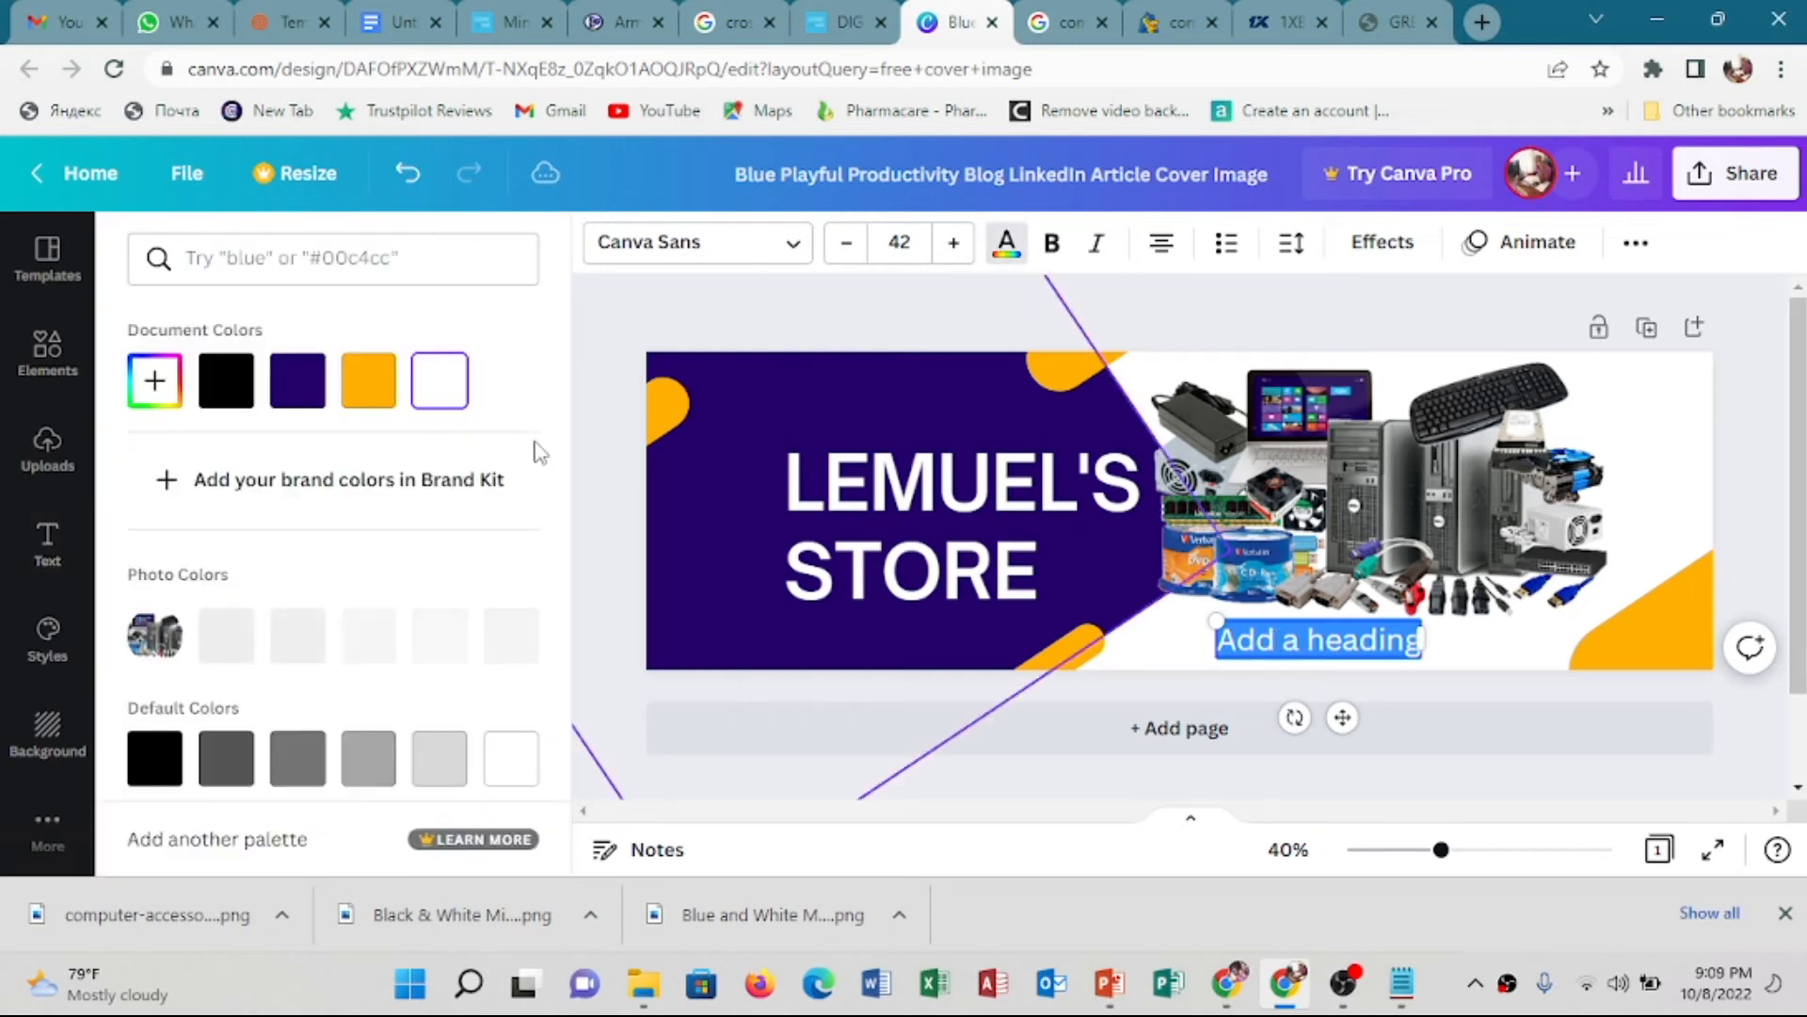
{"action": "left_click", "coordinate": [297, 390]}
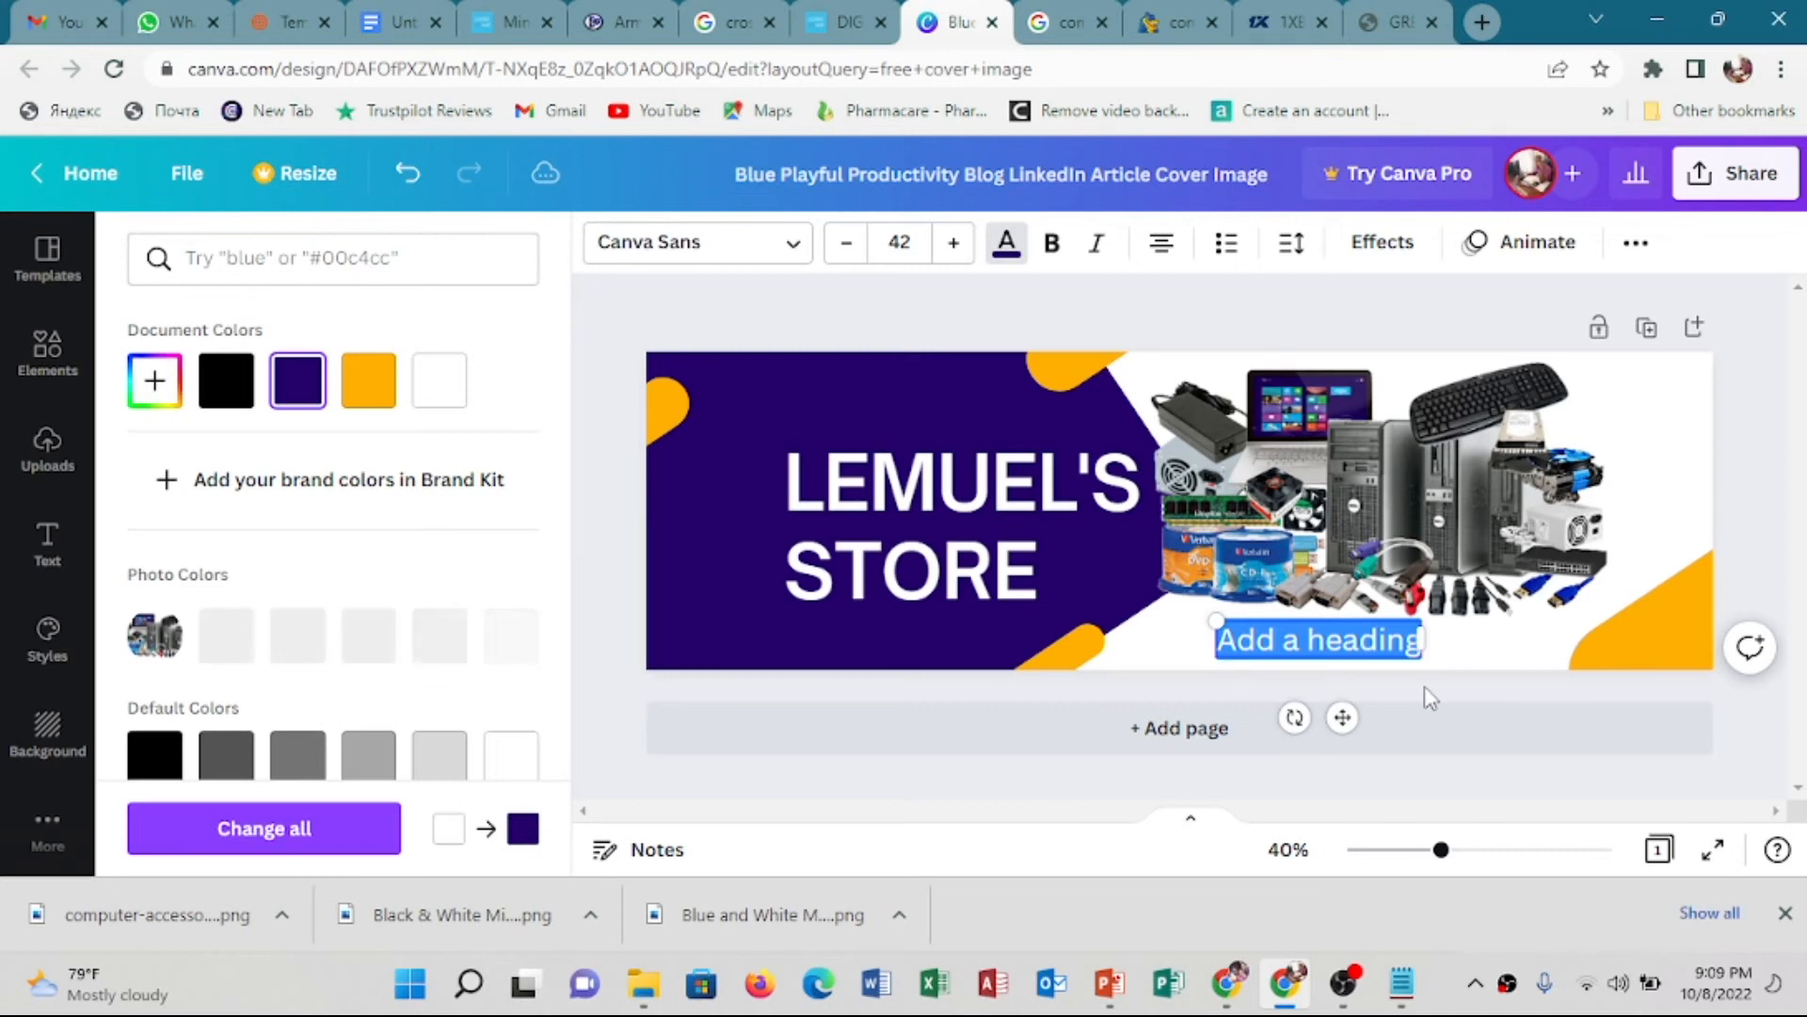
{"action": "type", "text": "S"}
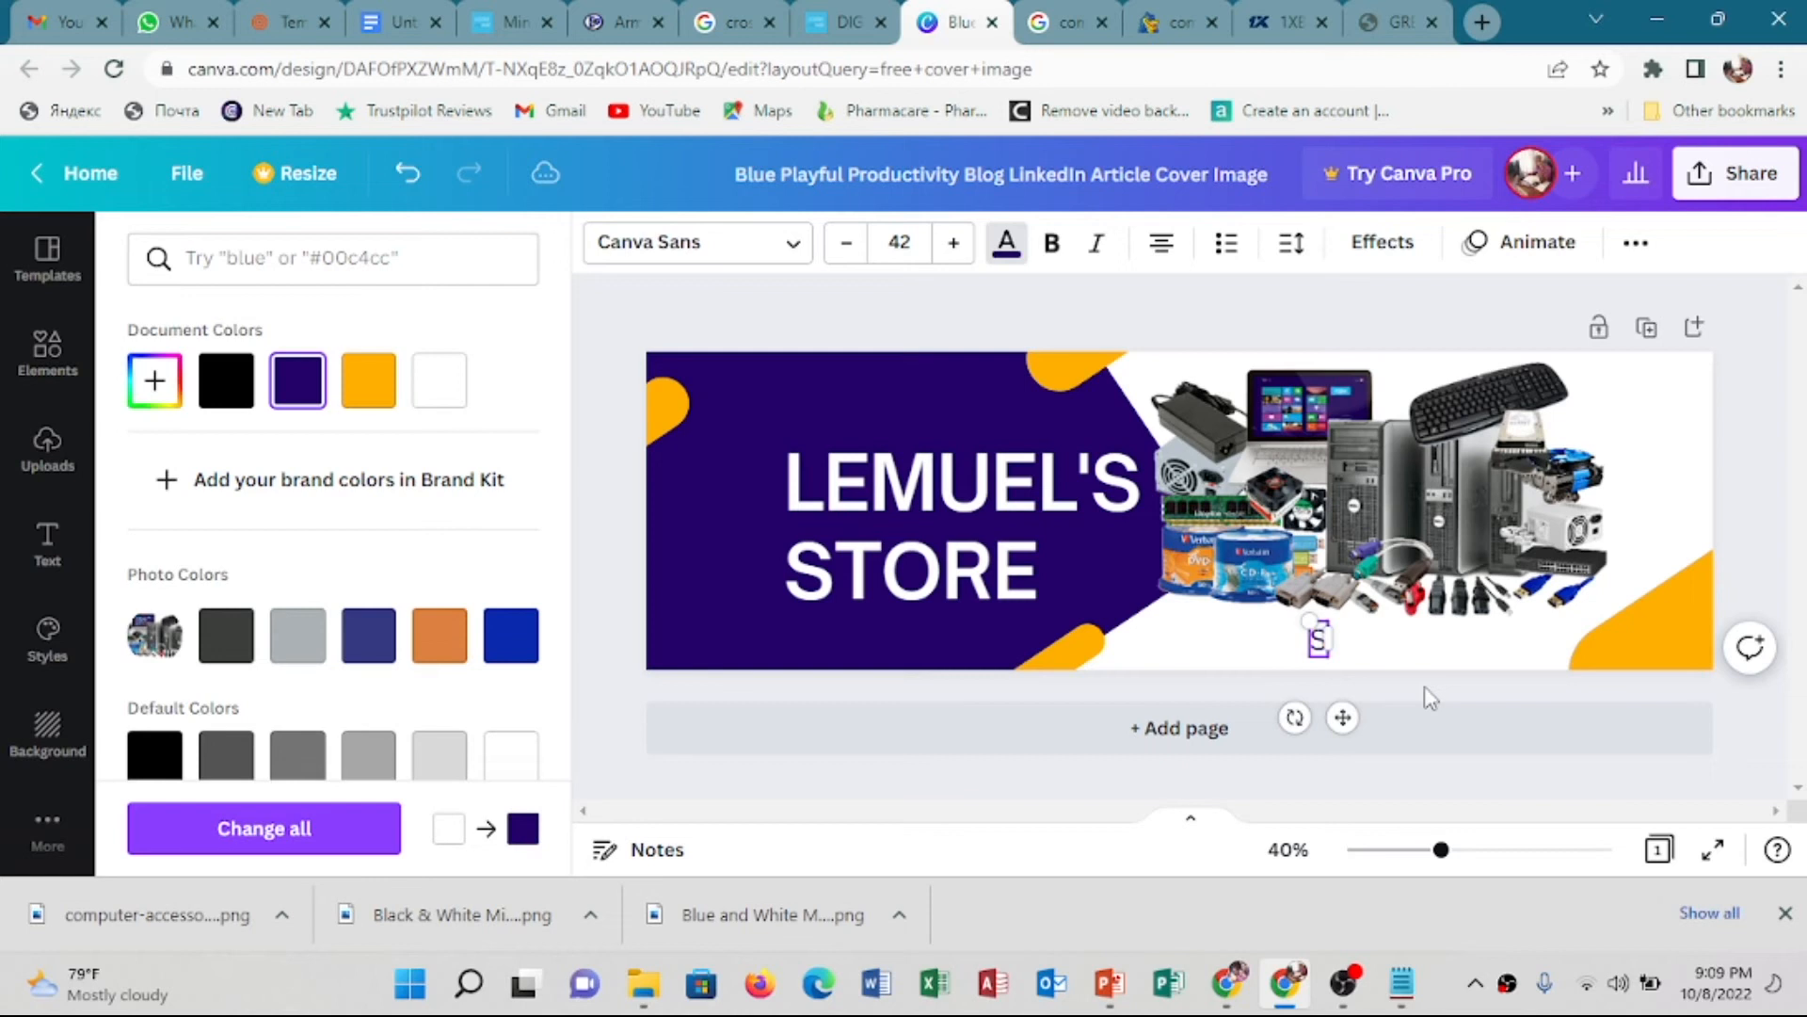
{"action": "type", "text": "hop"}
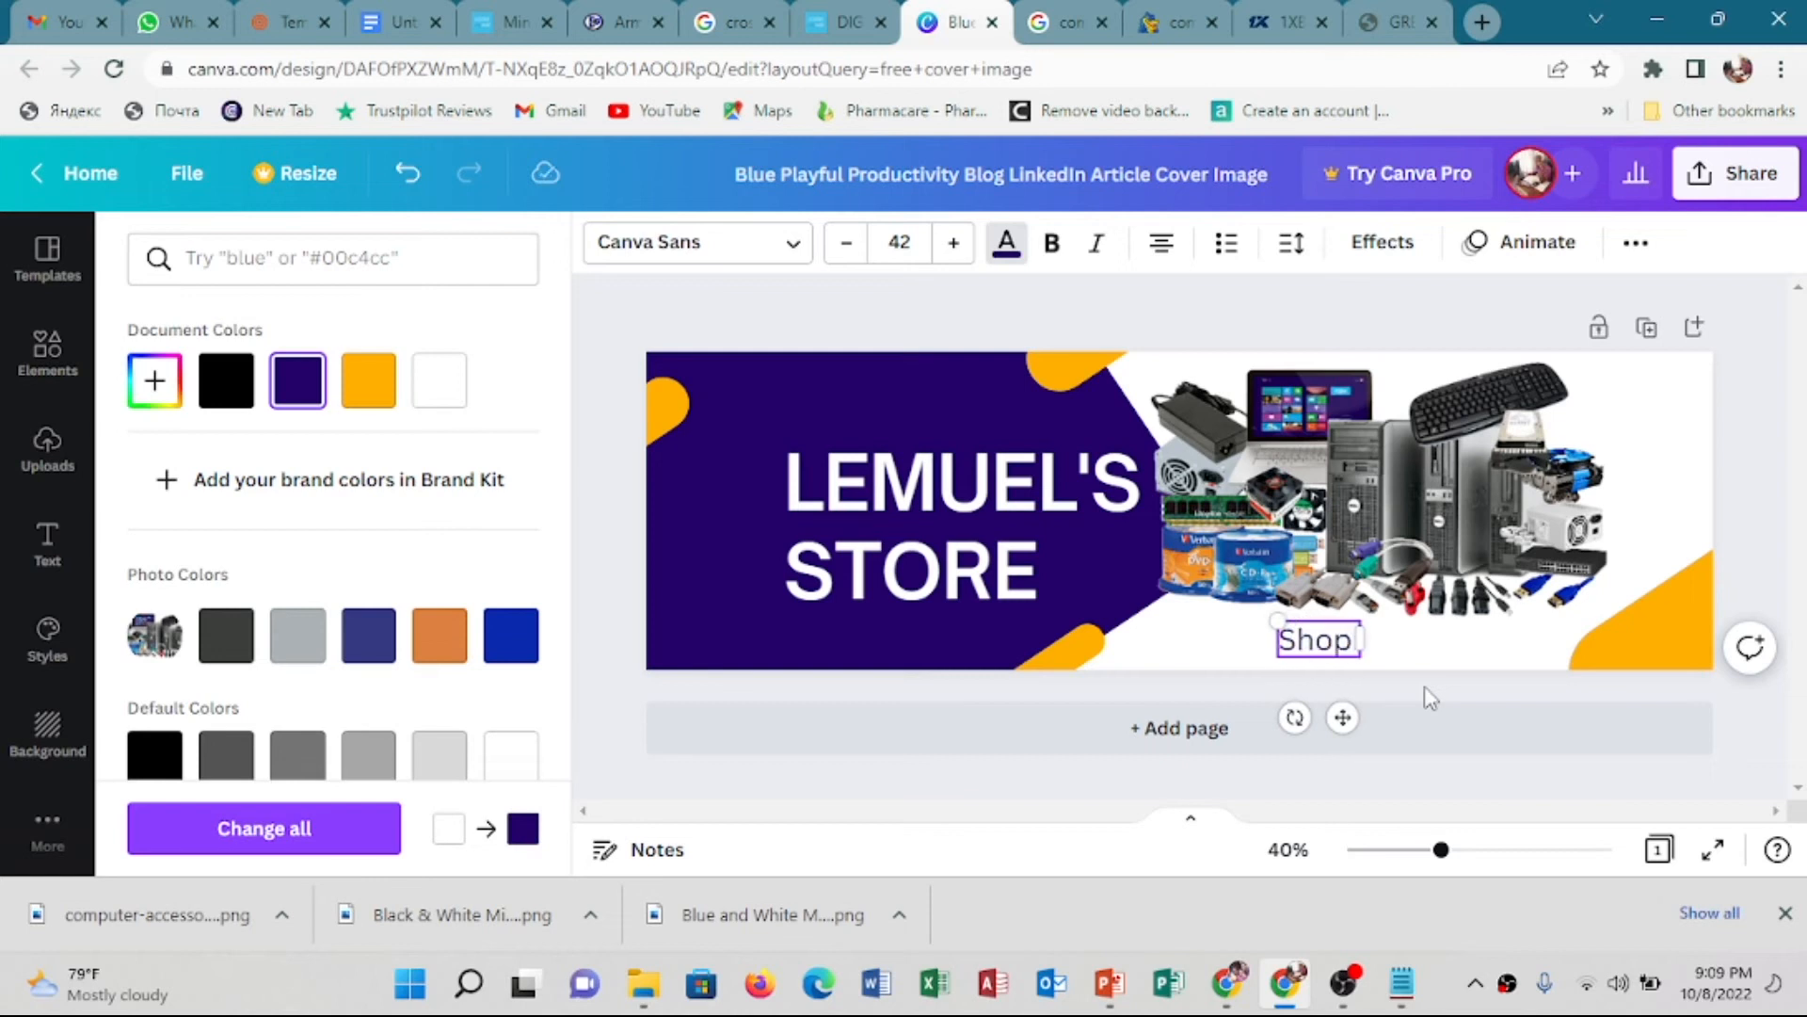
{"action": "type", "text": " N"}
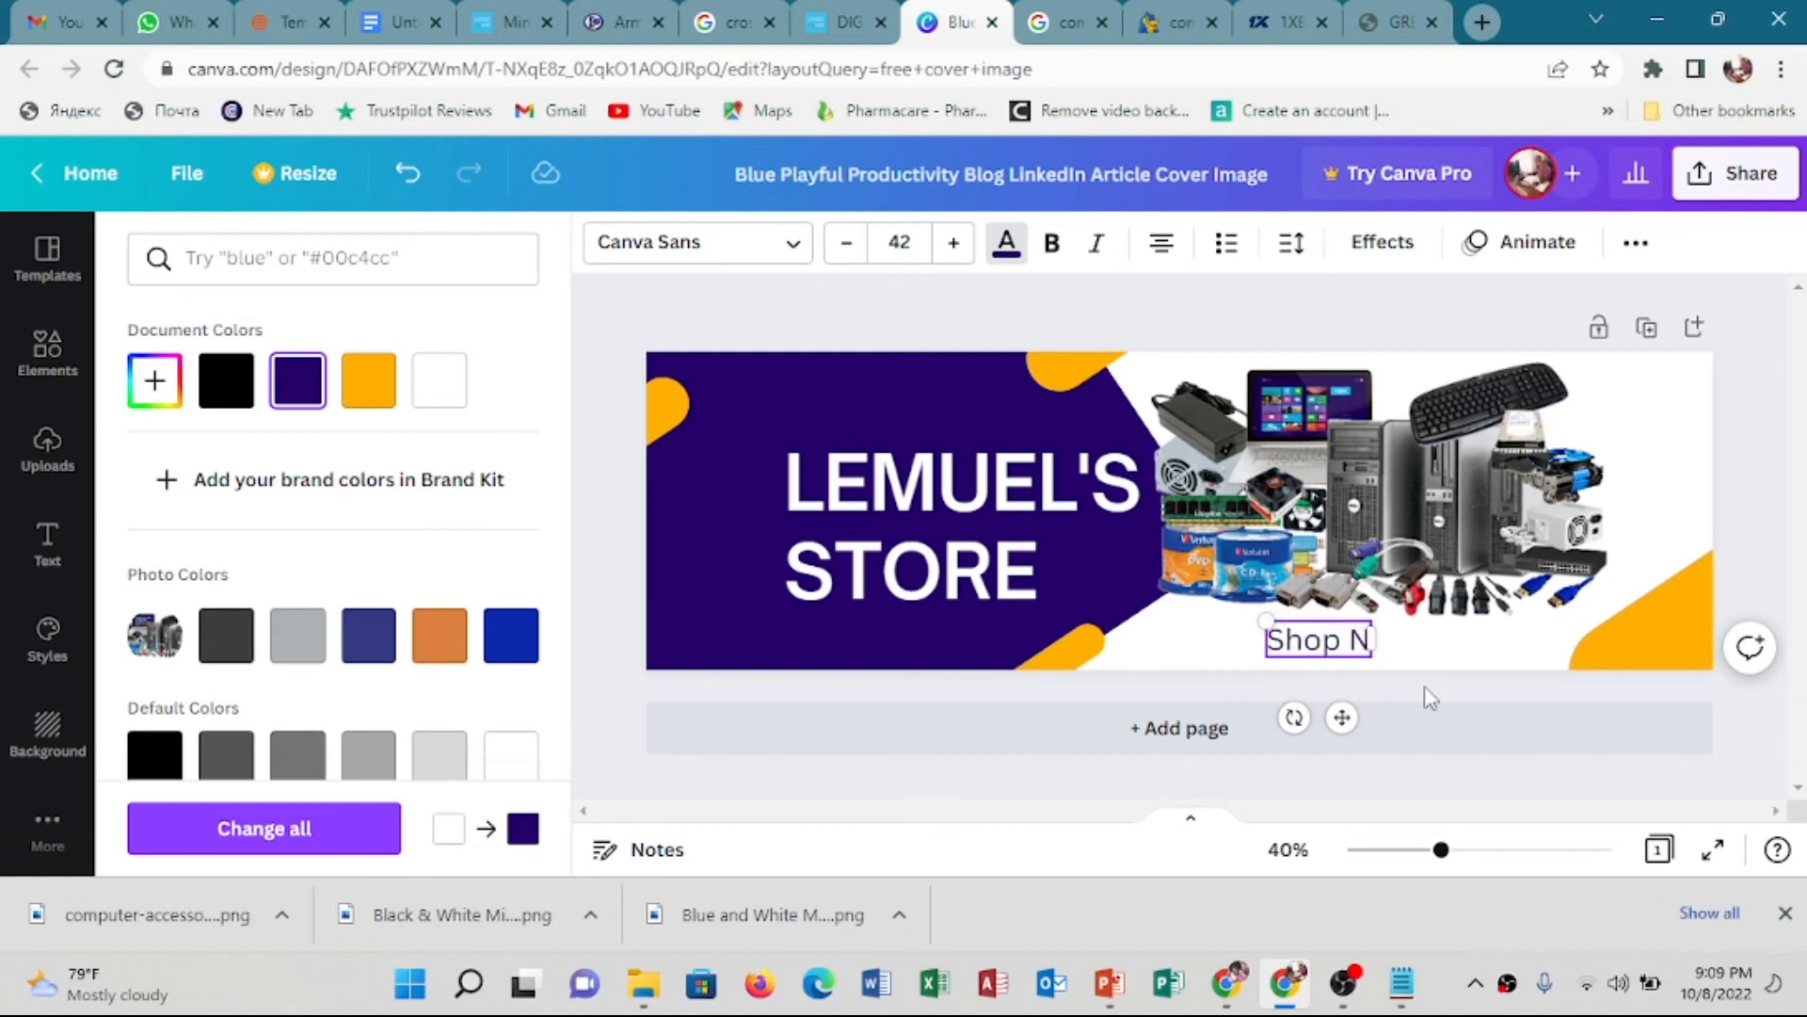
{"action": "type", "text": "o"}
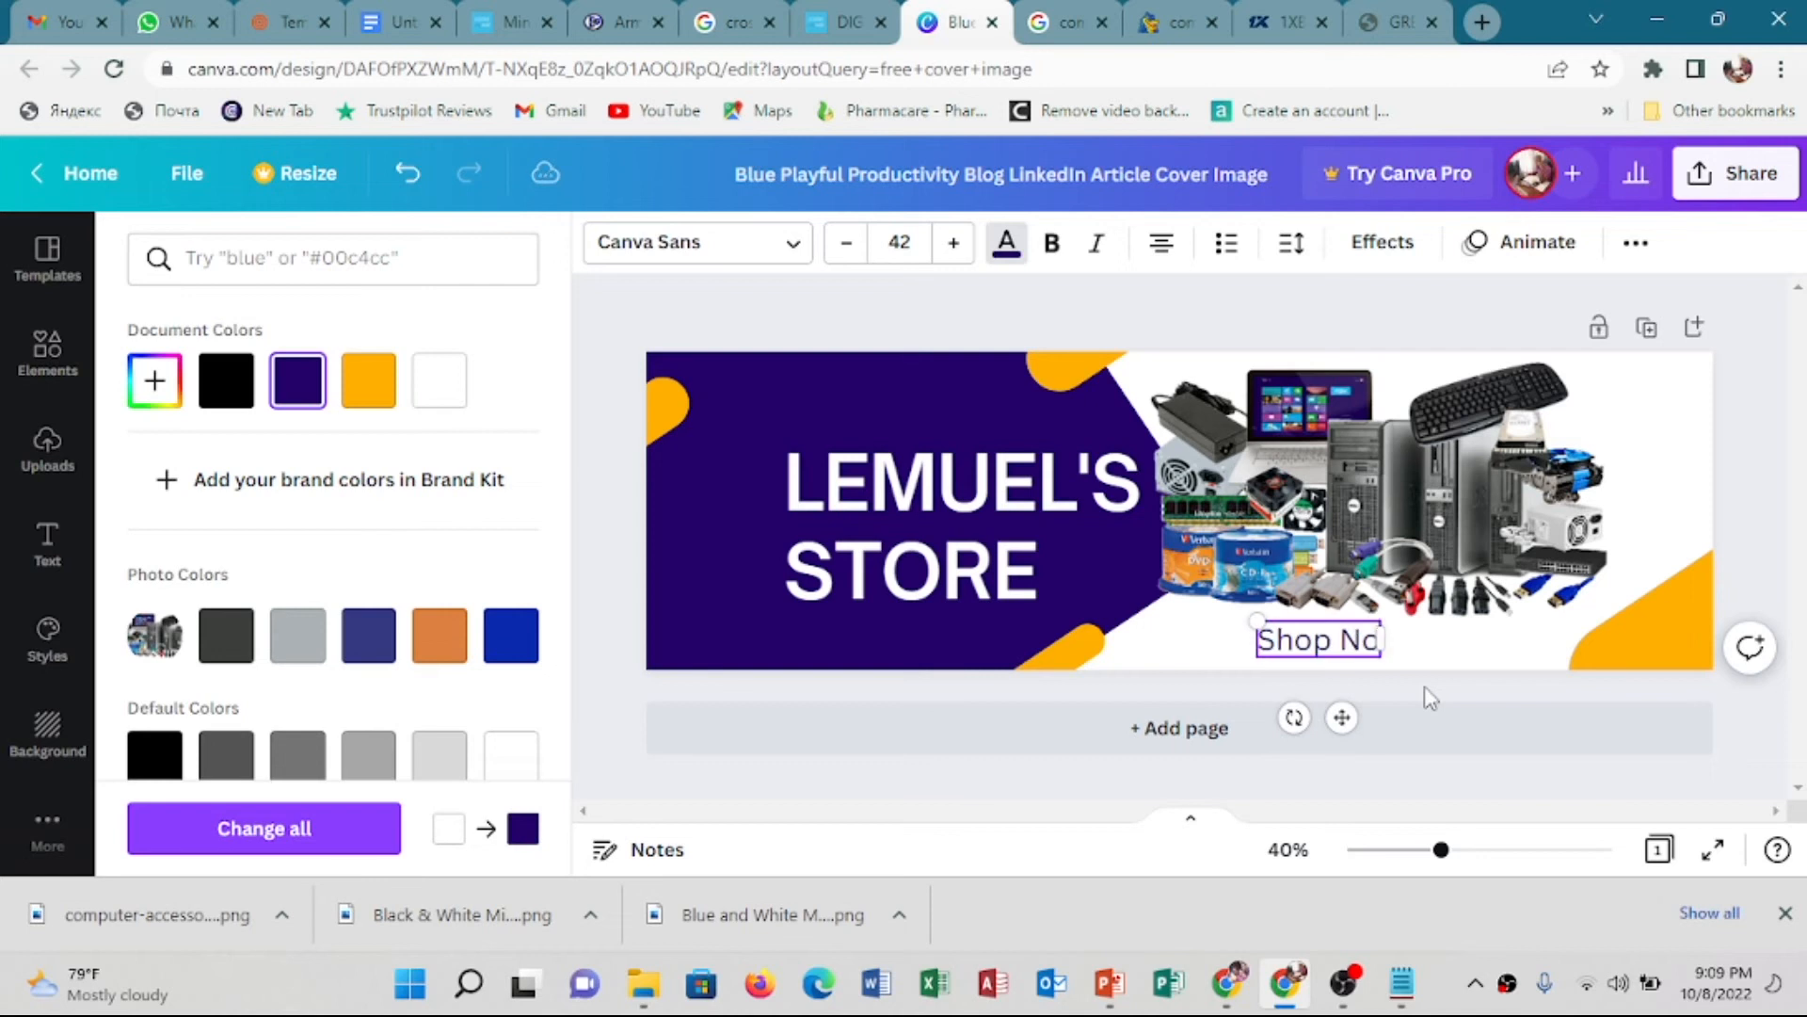
{"action": "type", "text": "w"}
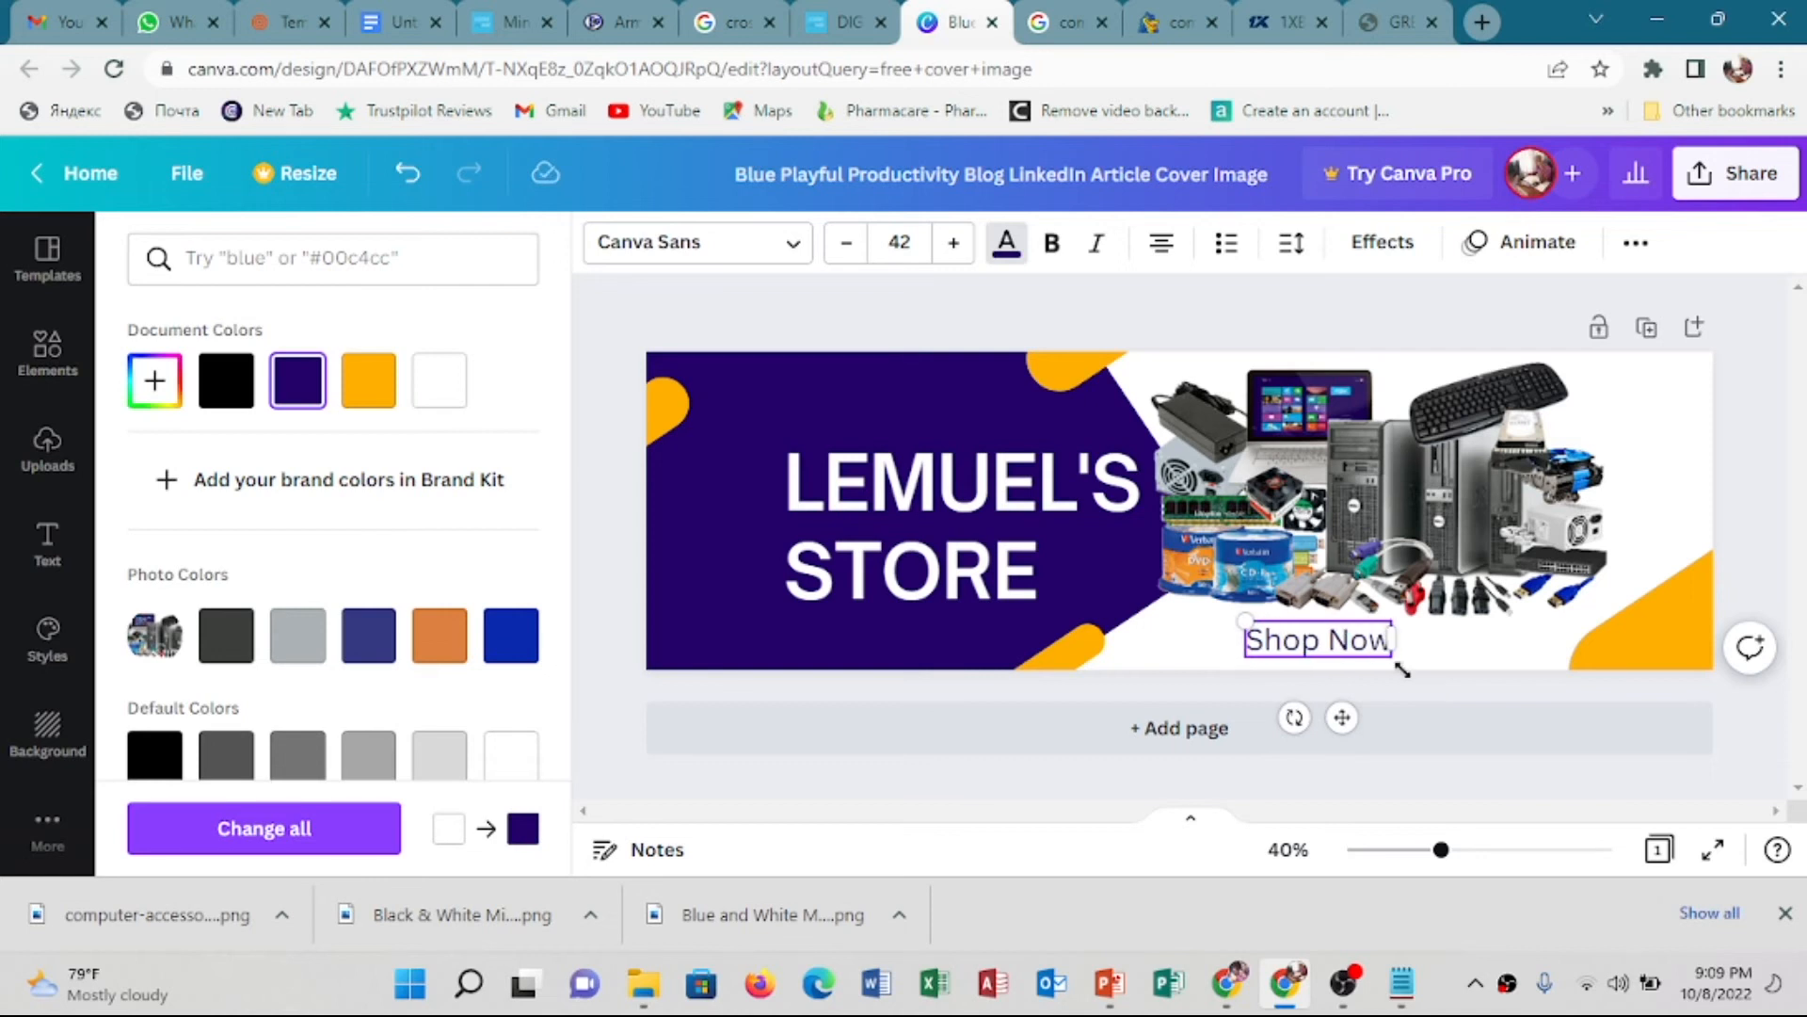
Make the "Shop Now" text bold and enlarge it to about font size 57.6 under the picture
{"action": "key", "text": "ctrl+a"}
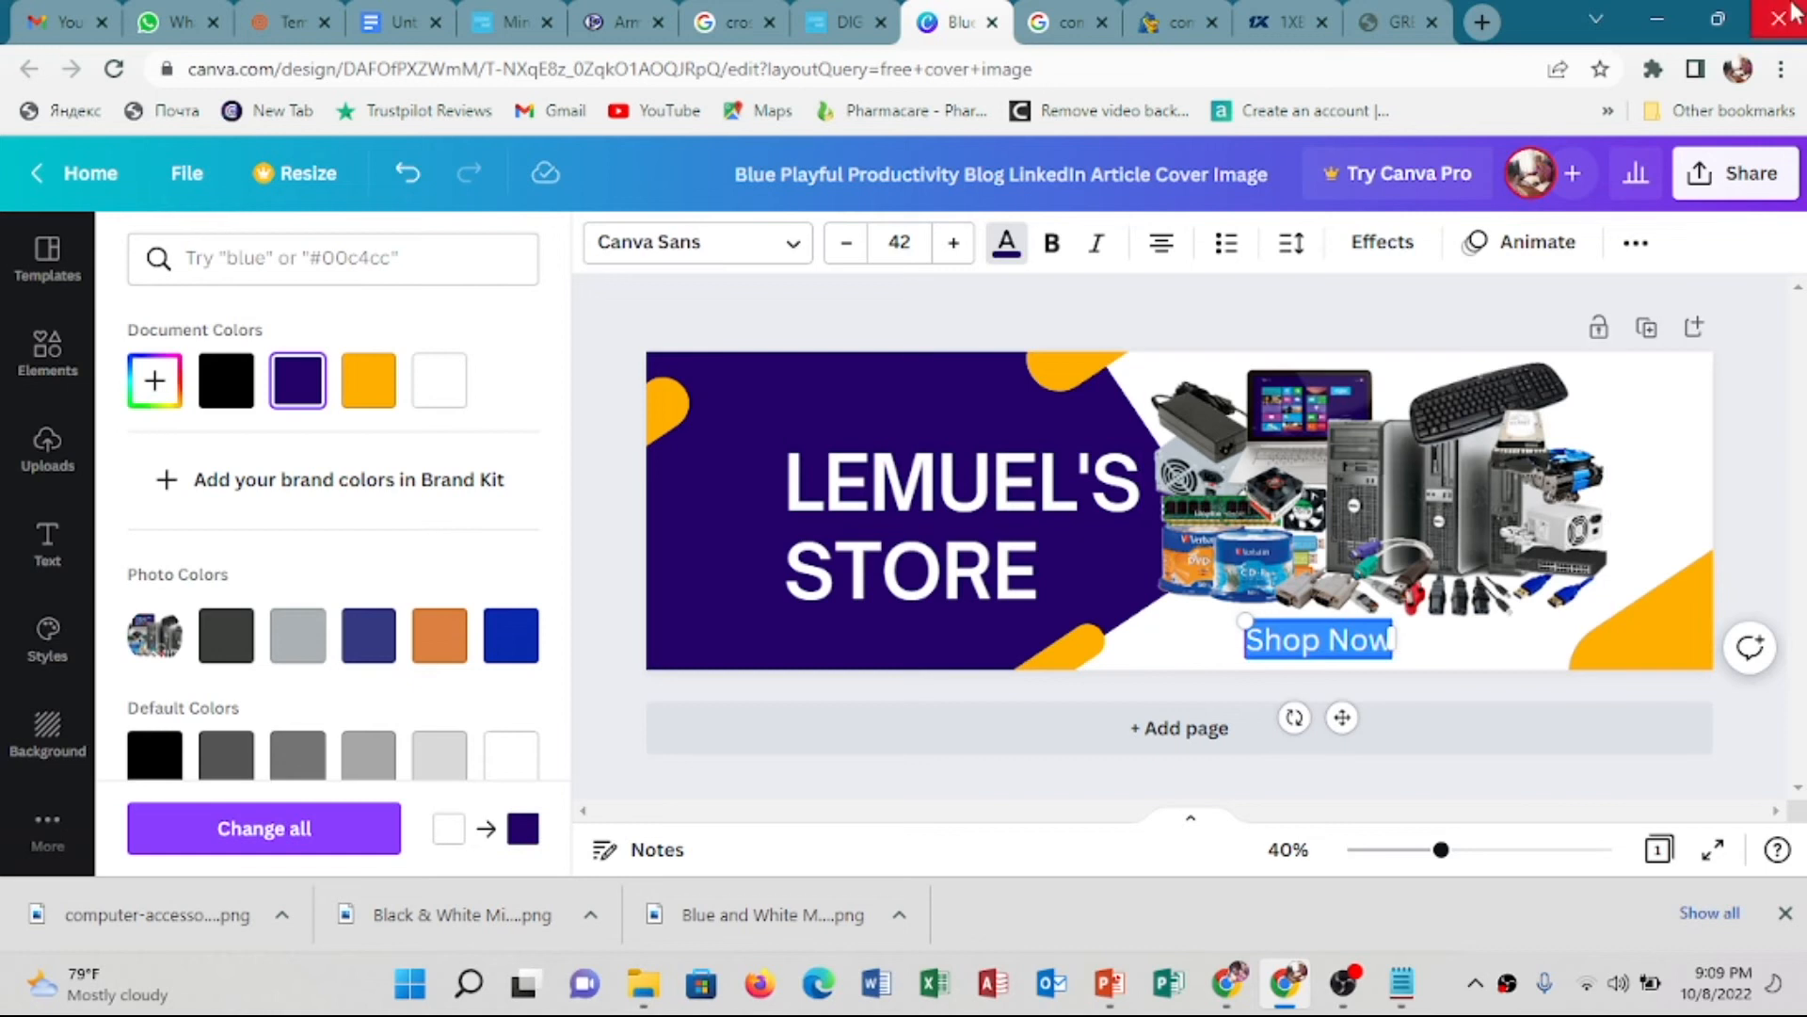
{"action": "left_click", "coordinate": [1054, 245]}
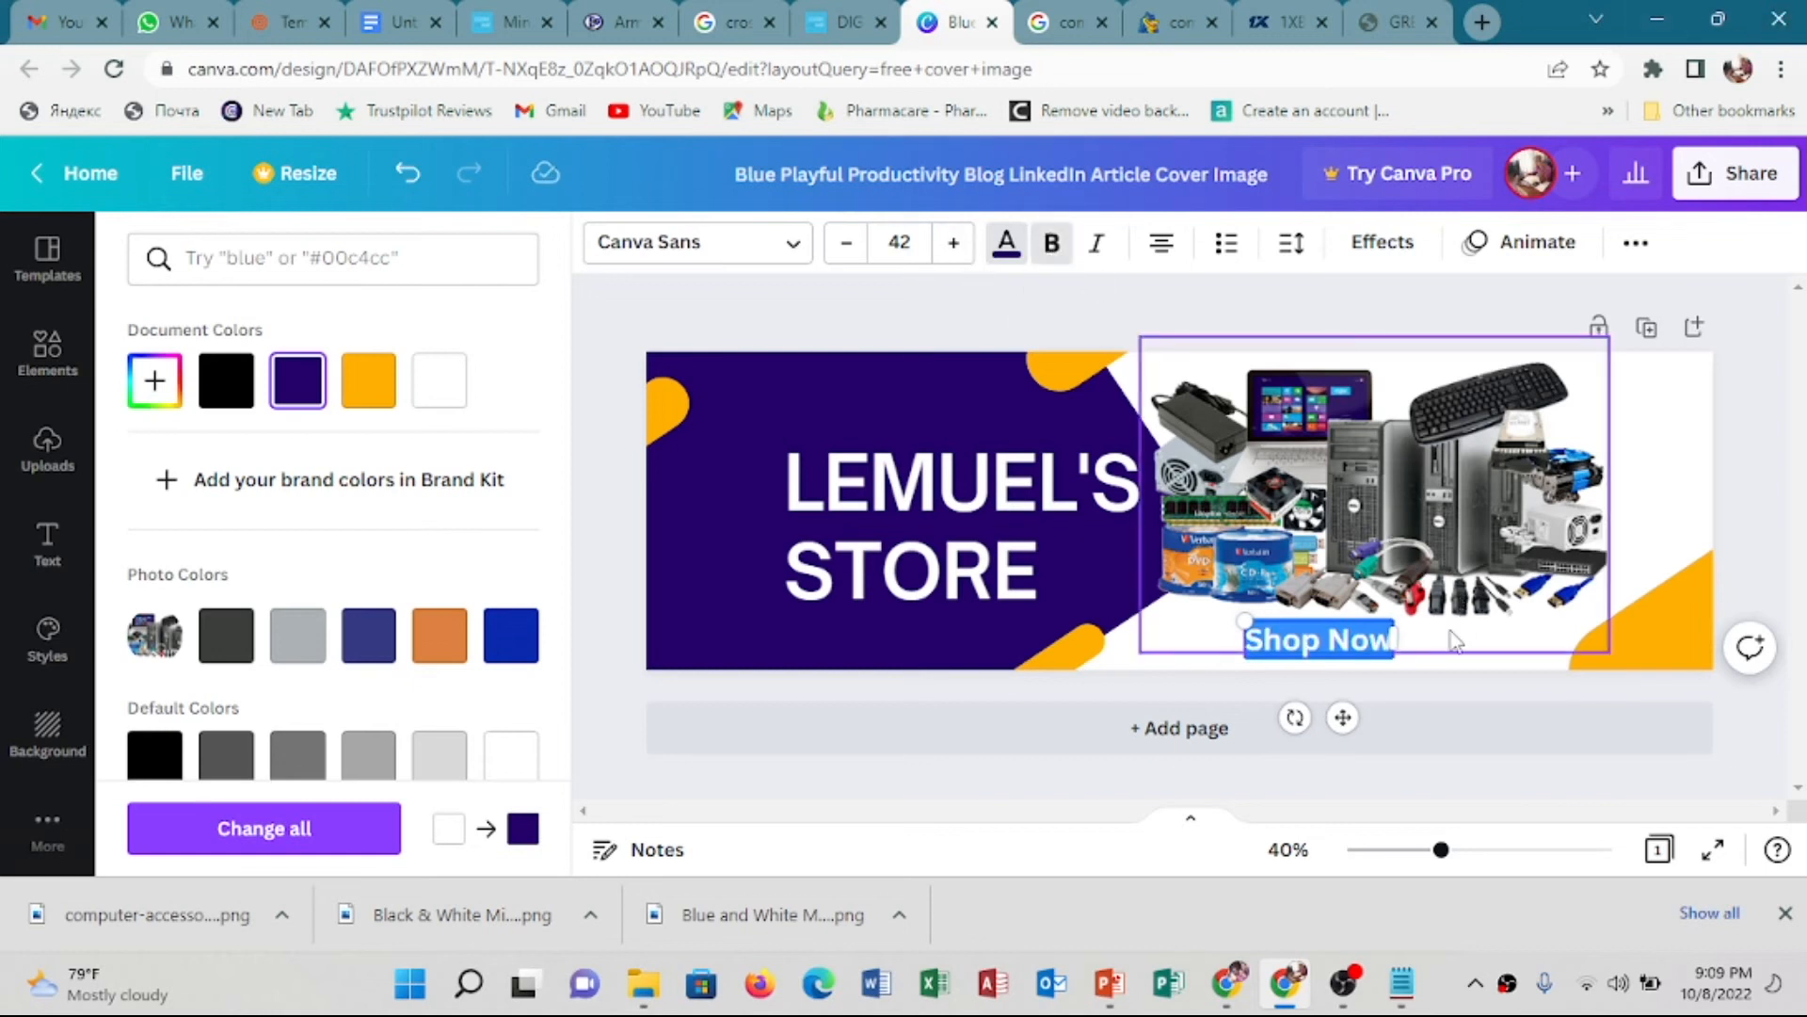
{"action": "left_click", "coordinate": [1422, 680]}
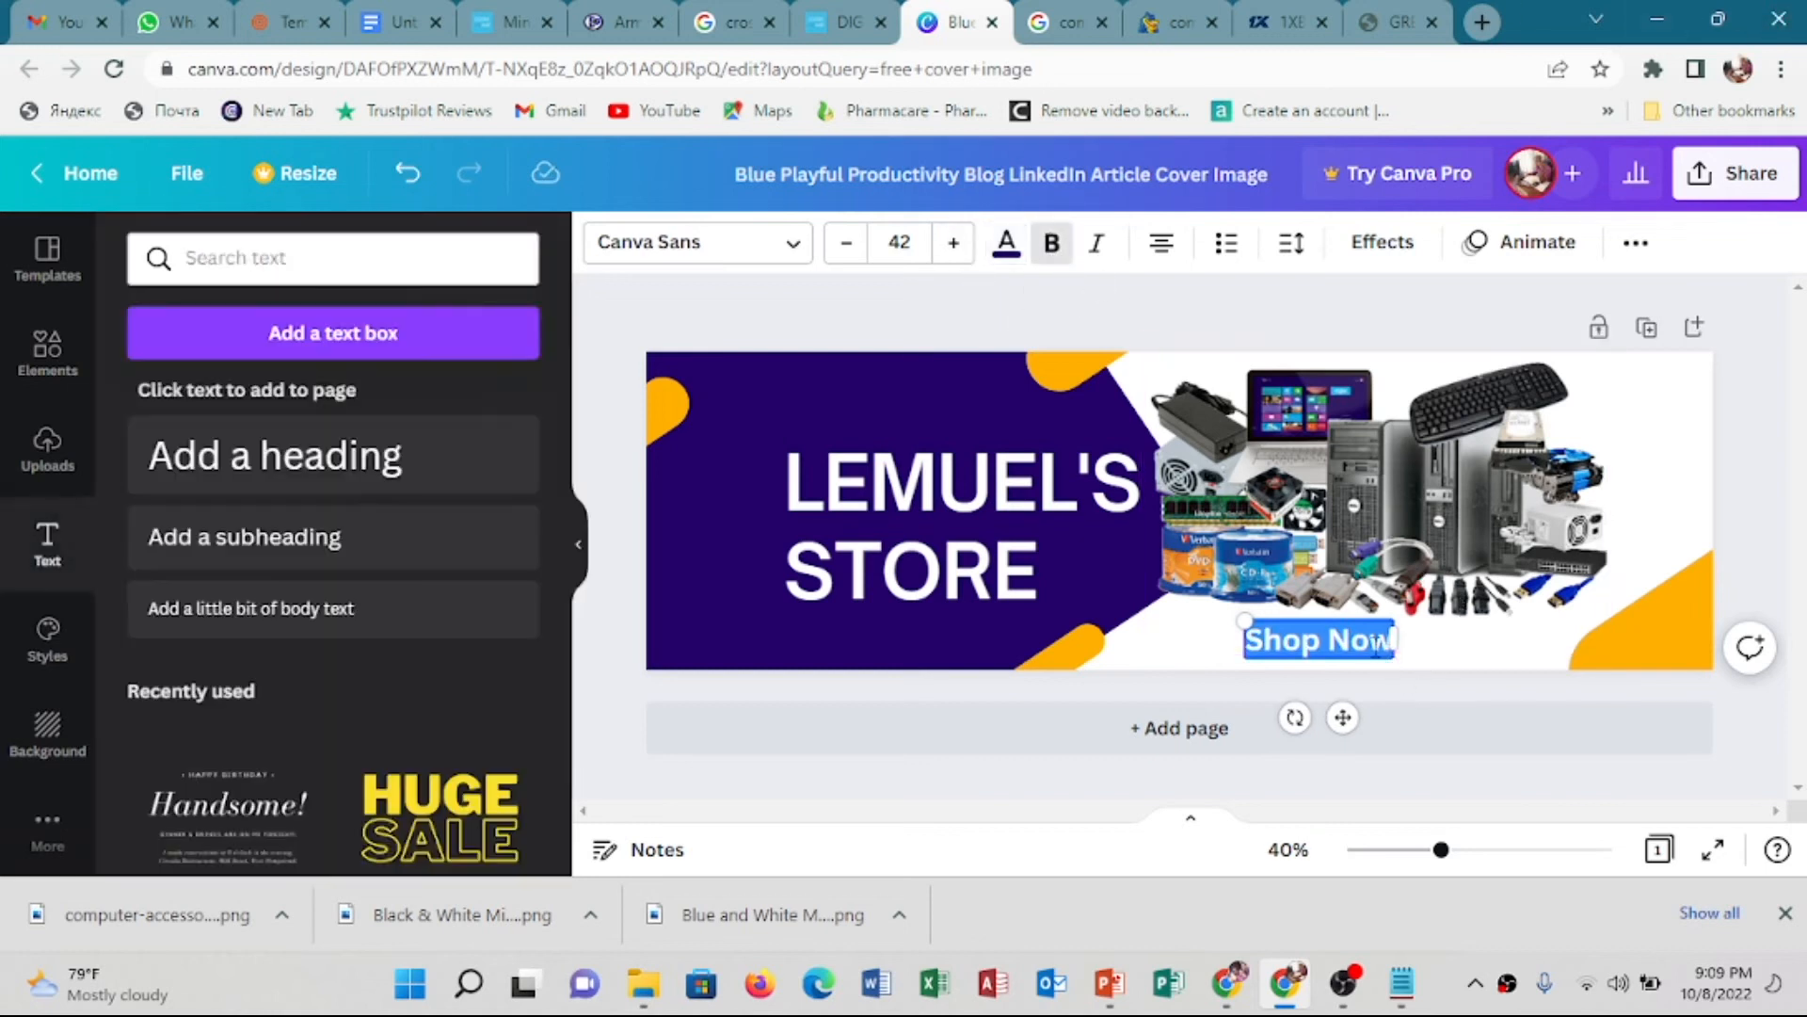
{"action": "left_click", "coordinate": [1452, 616]}
{"action": "left_click", "coordinate": [1367, 632]}
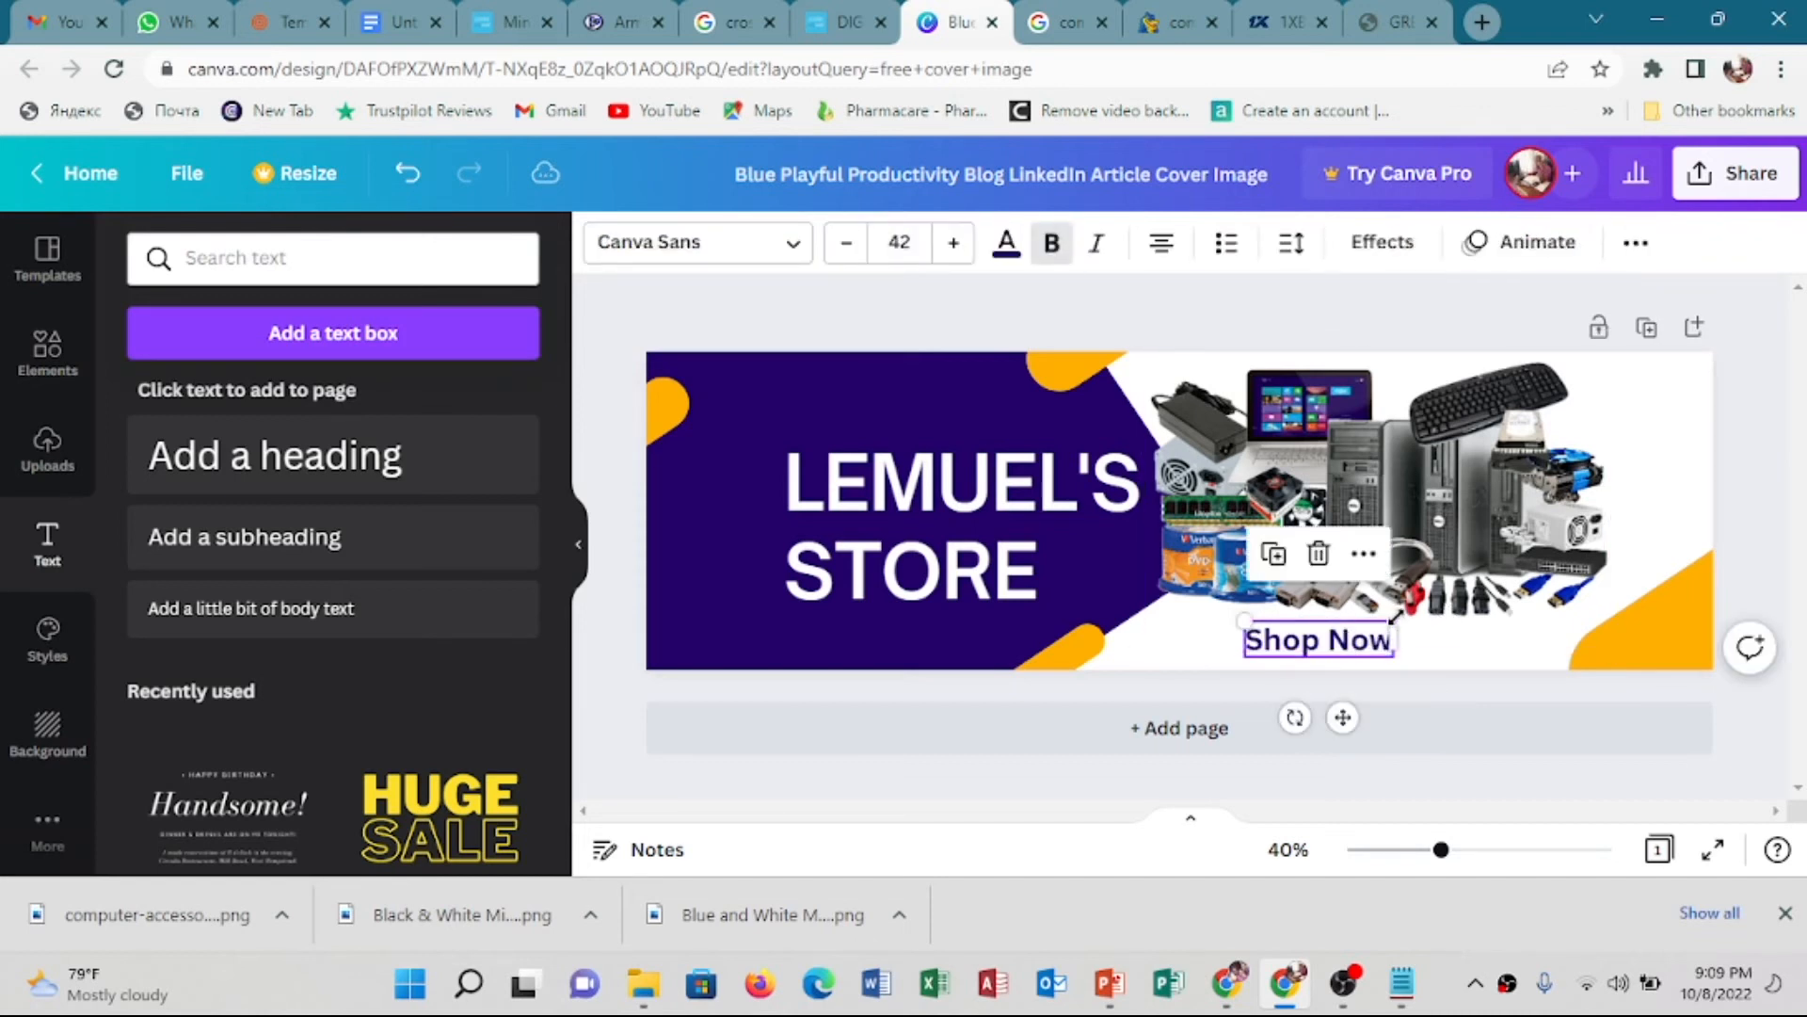
{"action": "left_click_drag", "start_coordinate": [1398, 617], "coordinate": [1337, 623]}
Add two exclamation marks so the text reads "Shop Now!!", leaving the cover as a single-page design
{"action": "double_click", "coordinate": [1344, 626]}
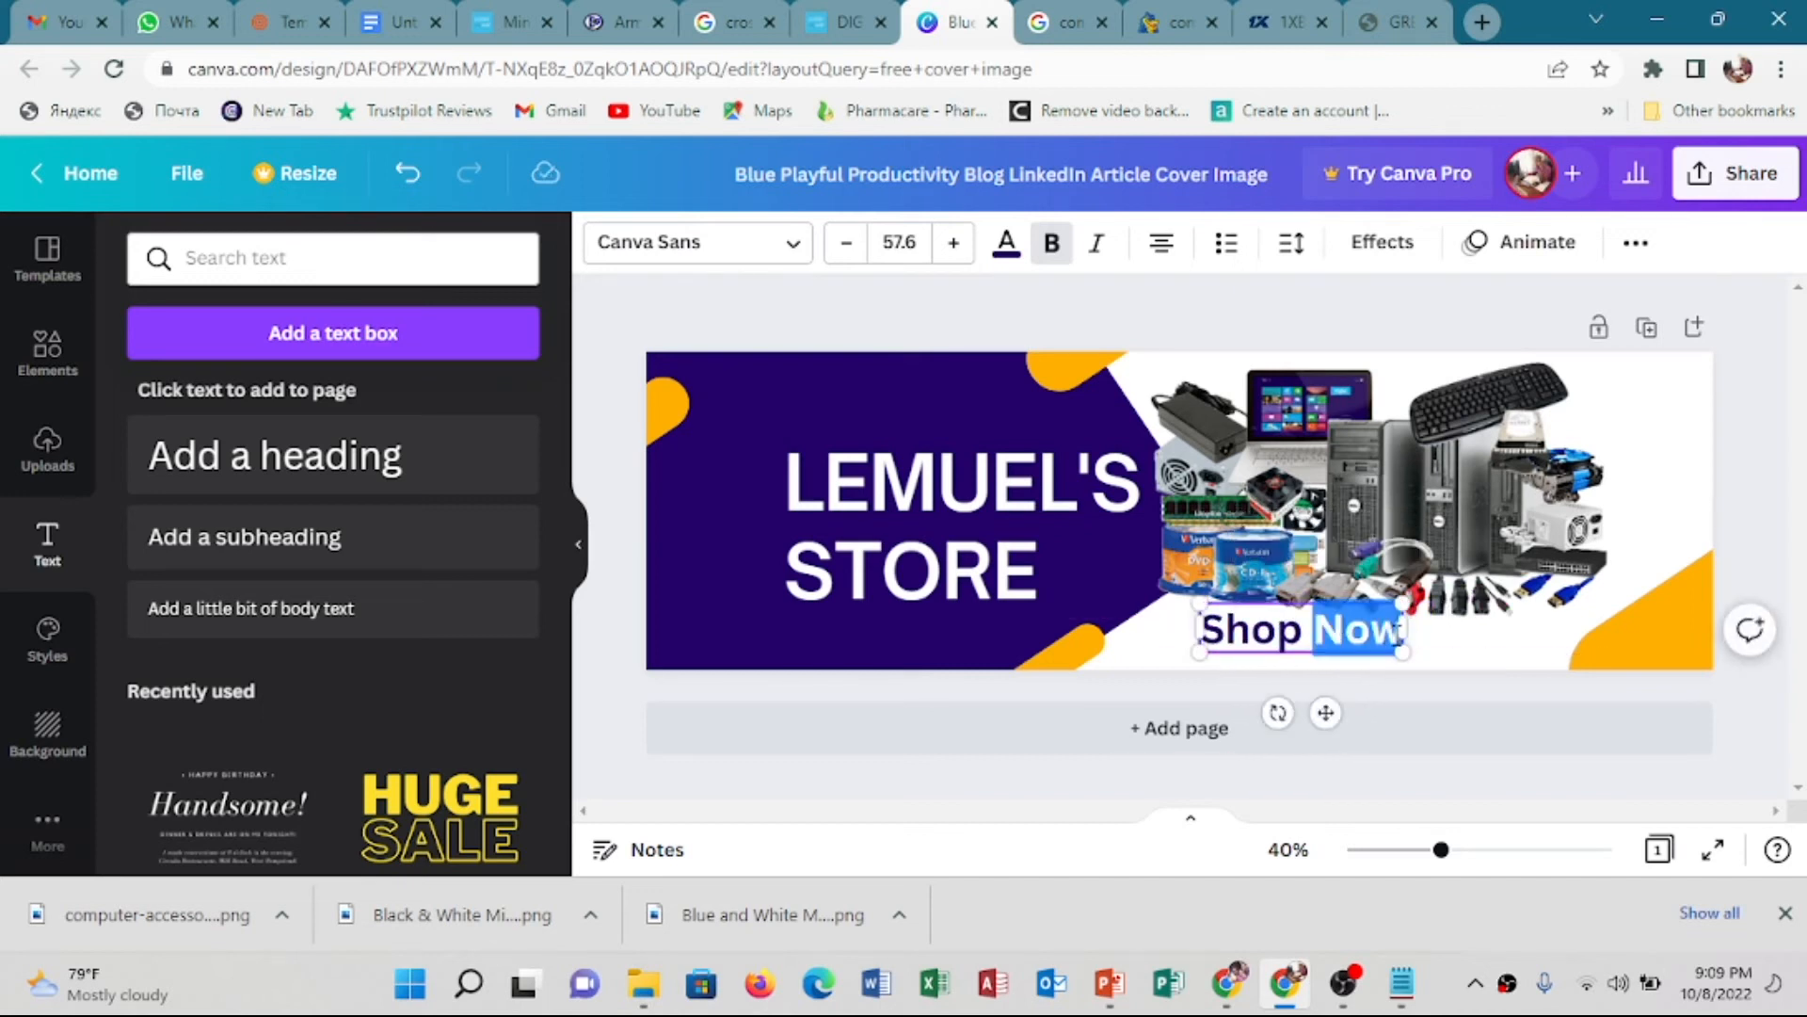
{"action": "left_click", "coordinate": [1398, 629]}
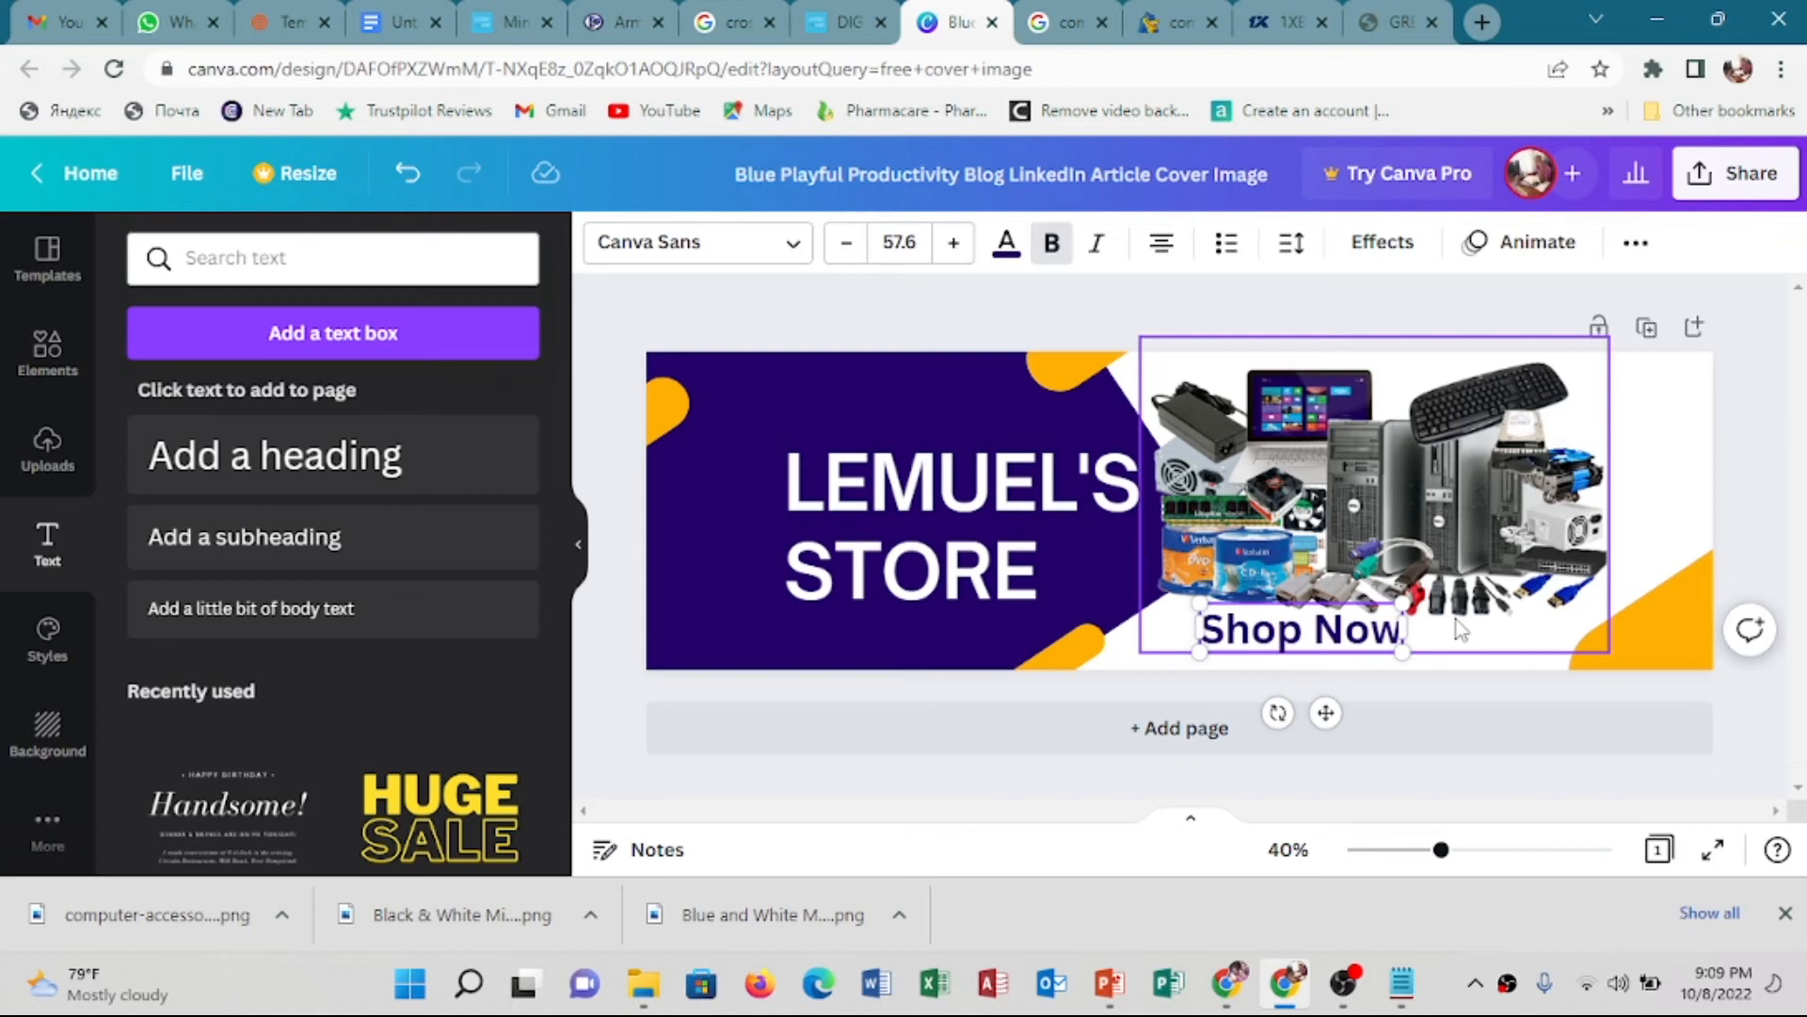
{"action": "type", "text": "!"}
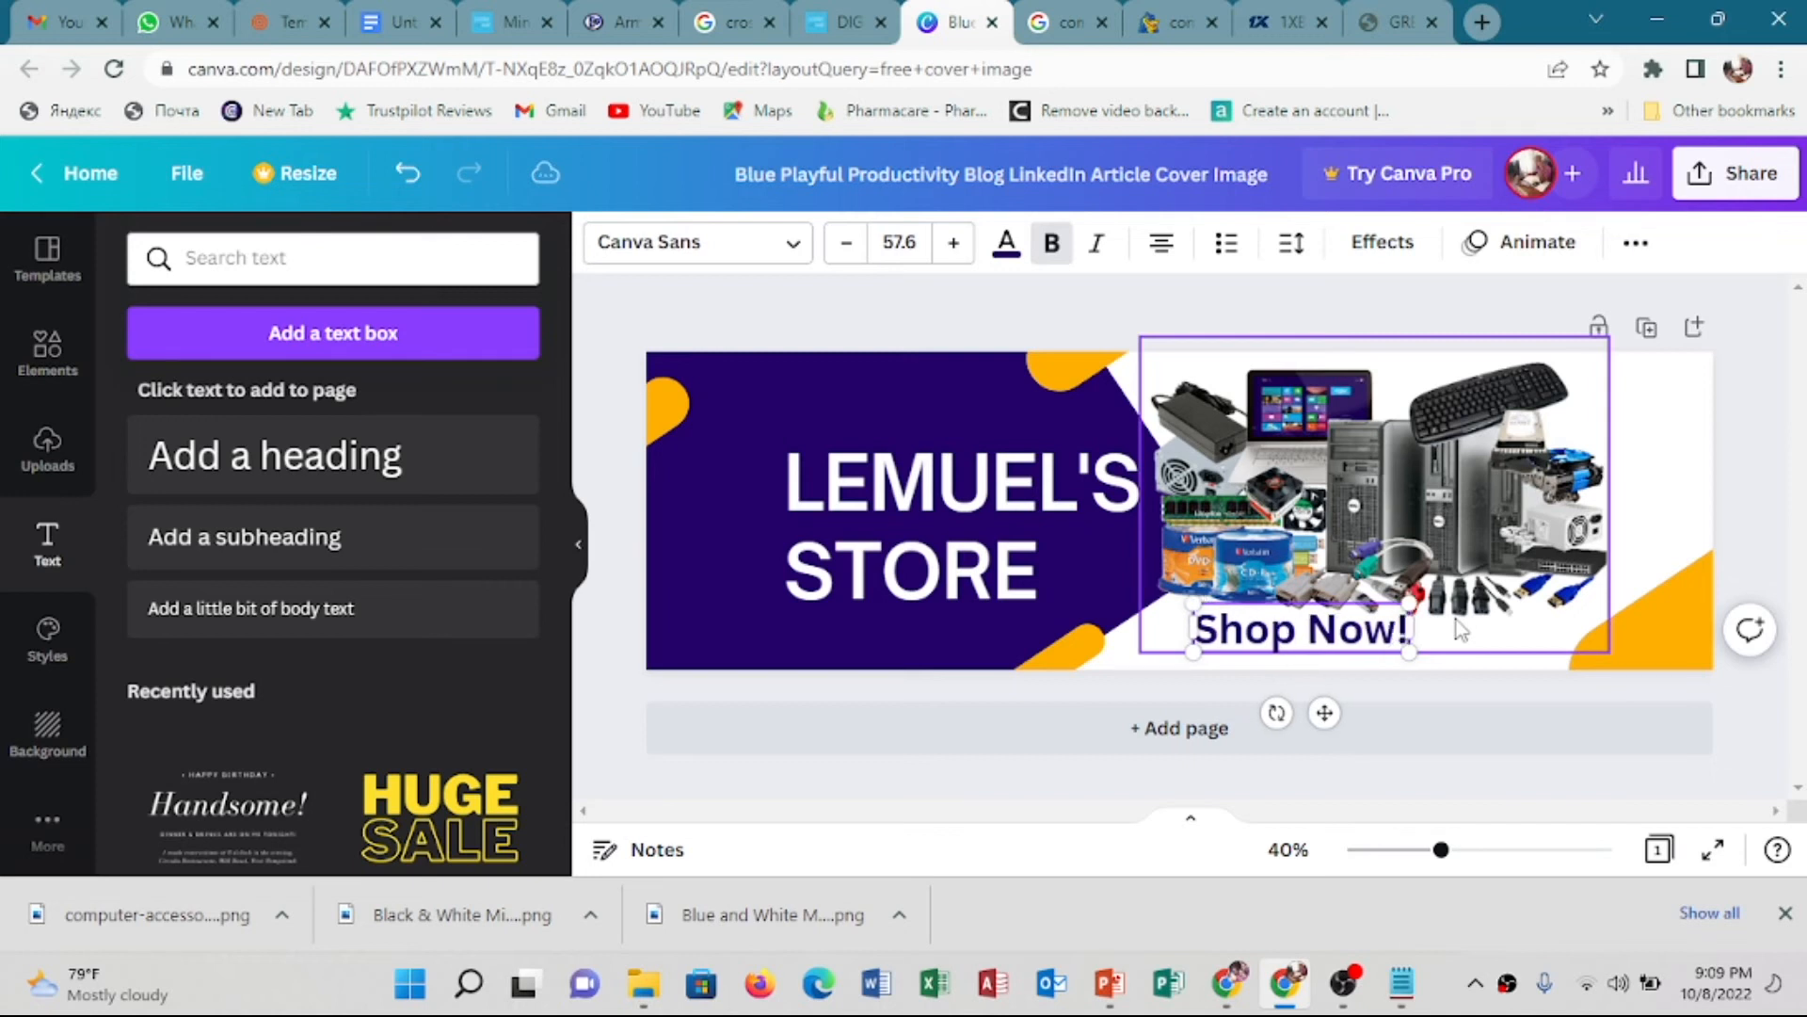
{"action": "type", "text": "!"}
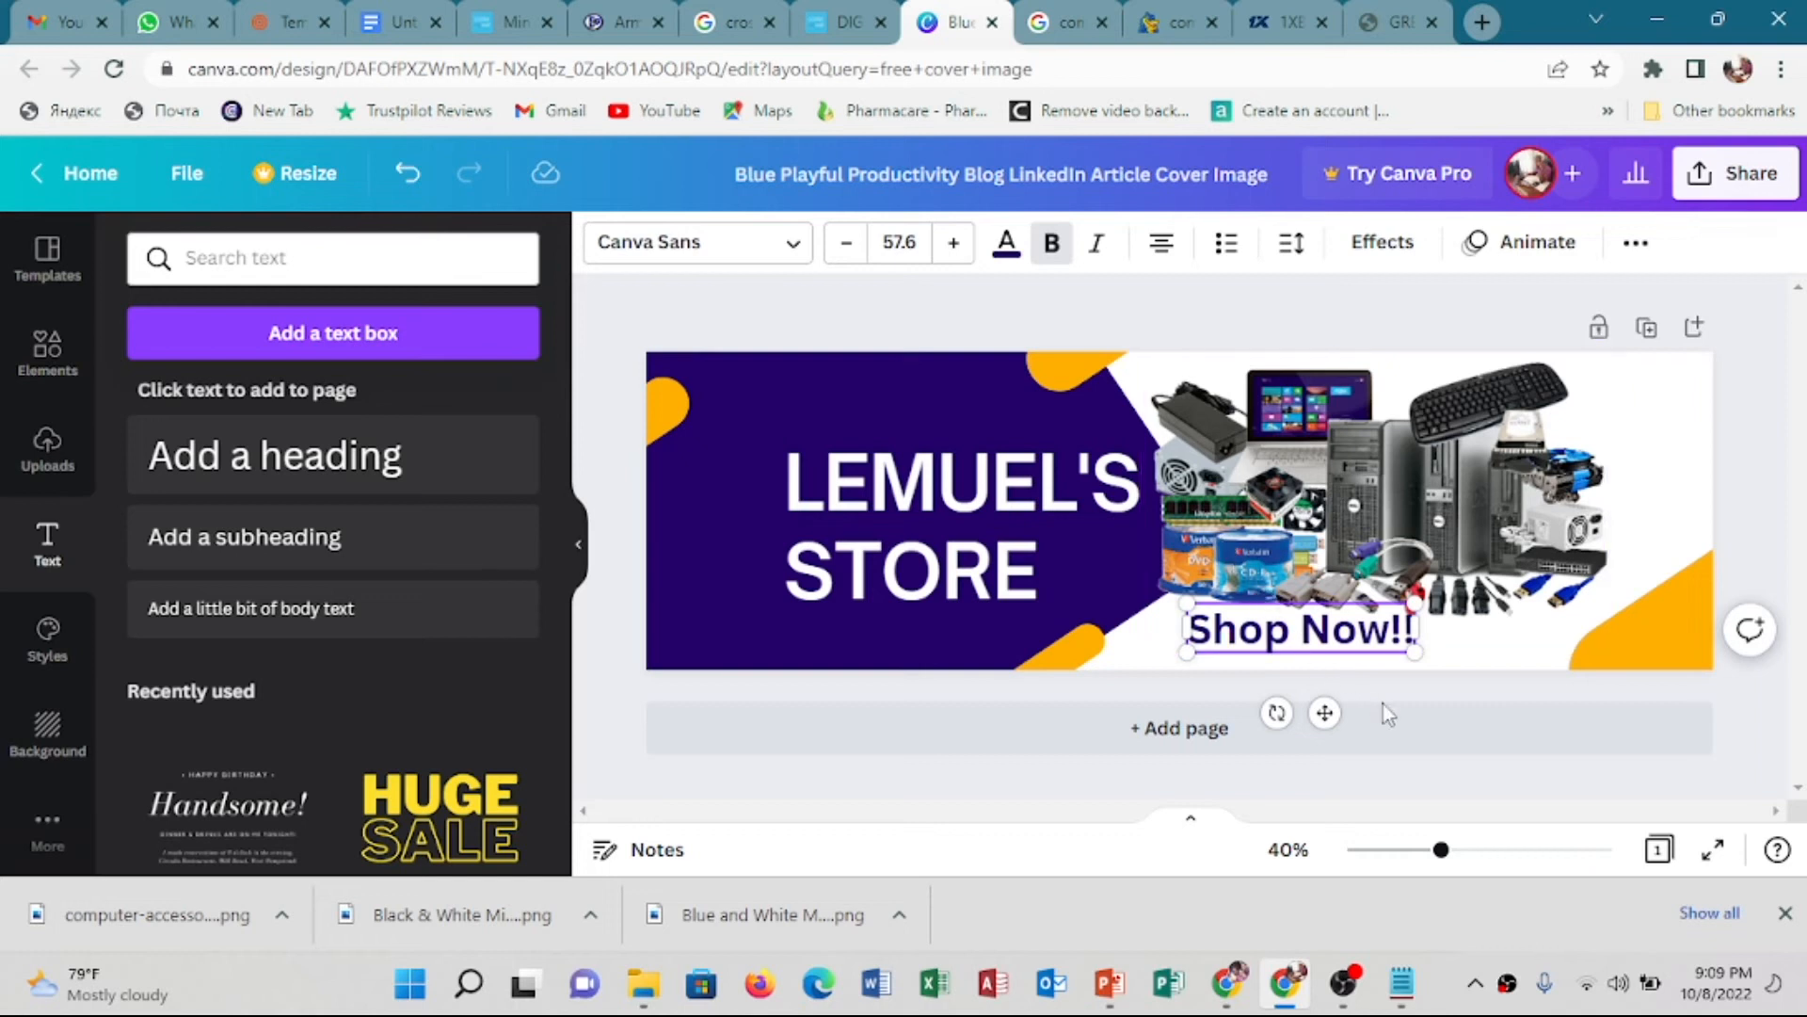
{"action": "left_click", "coordinate": [1418, 719]}
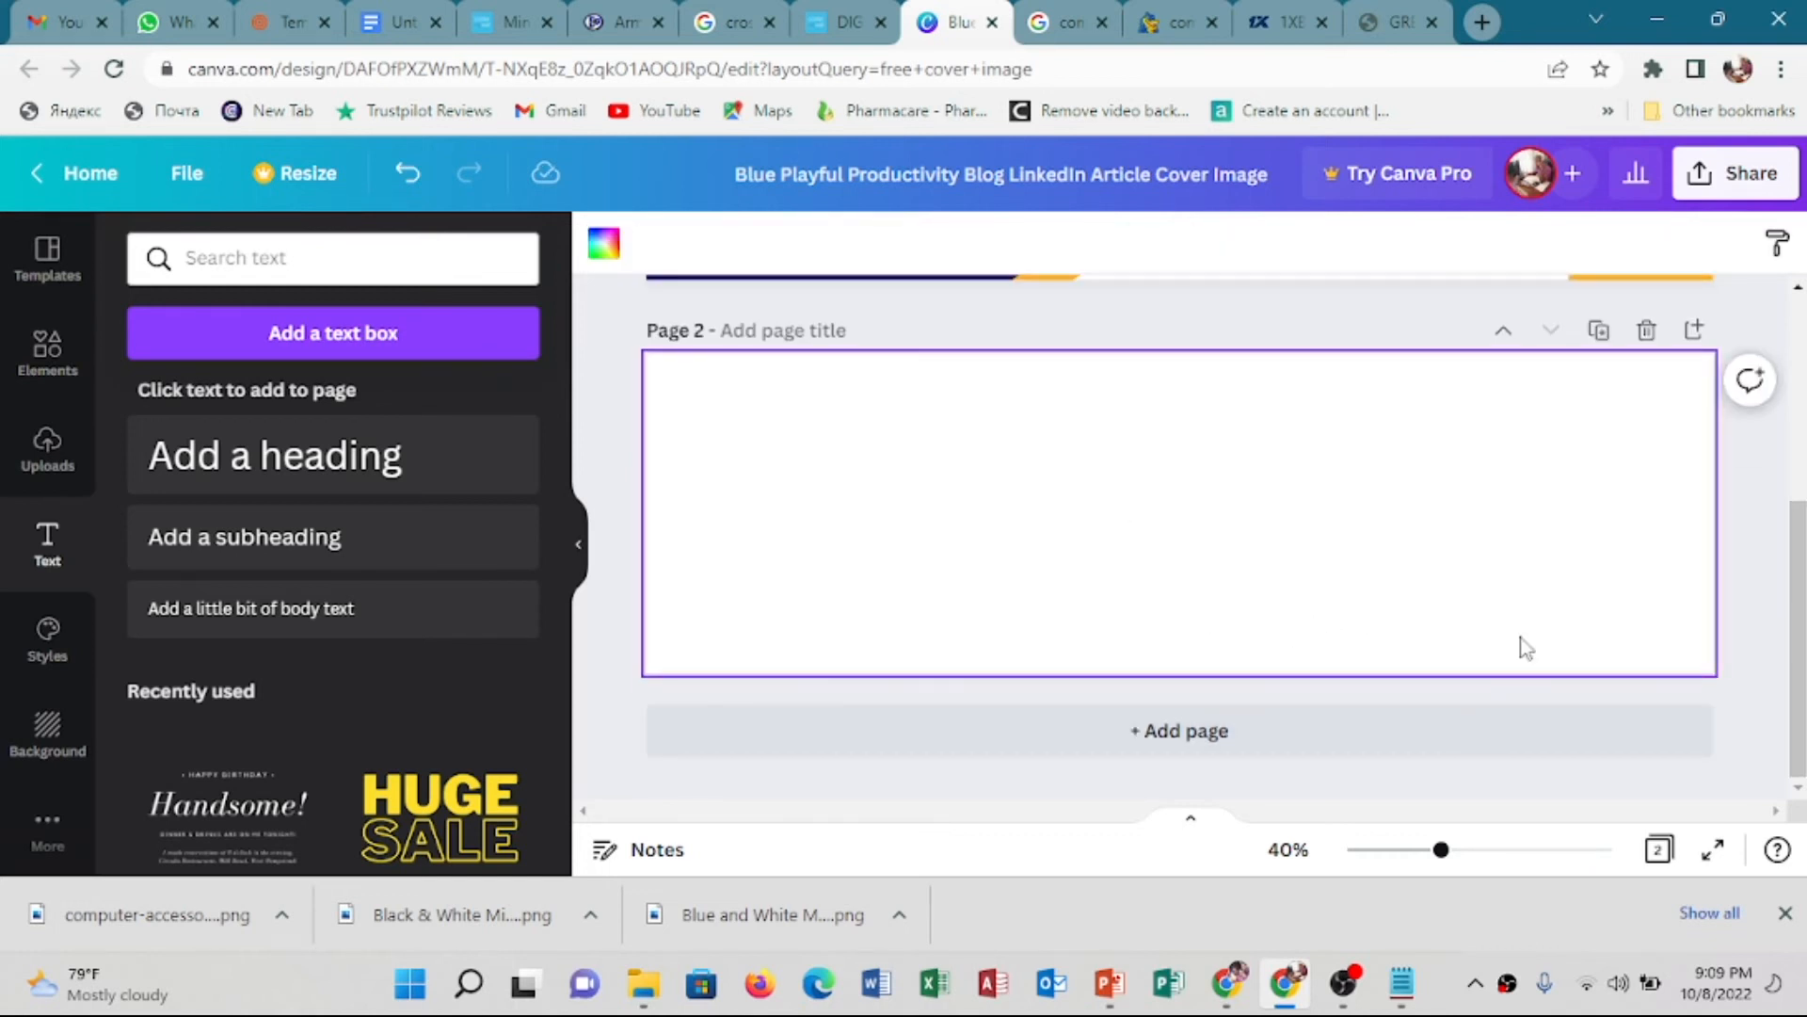
{"action": "left_click", "coordinate": [1646, 329]}
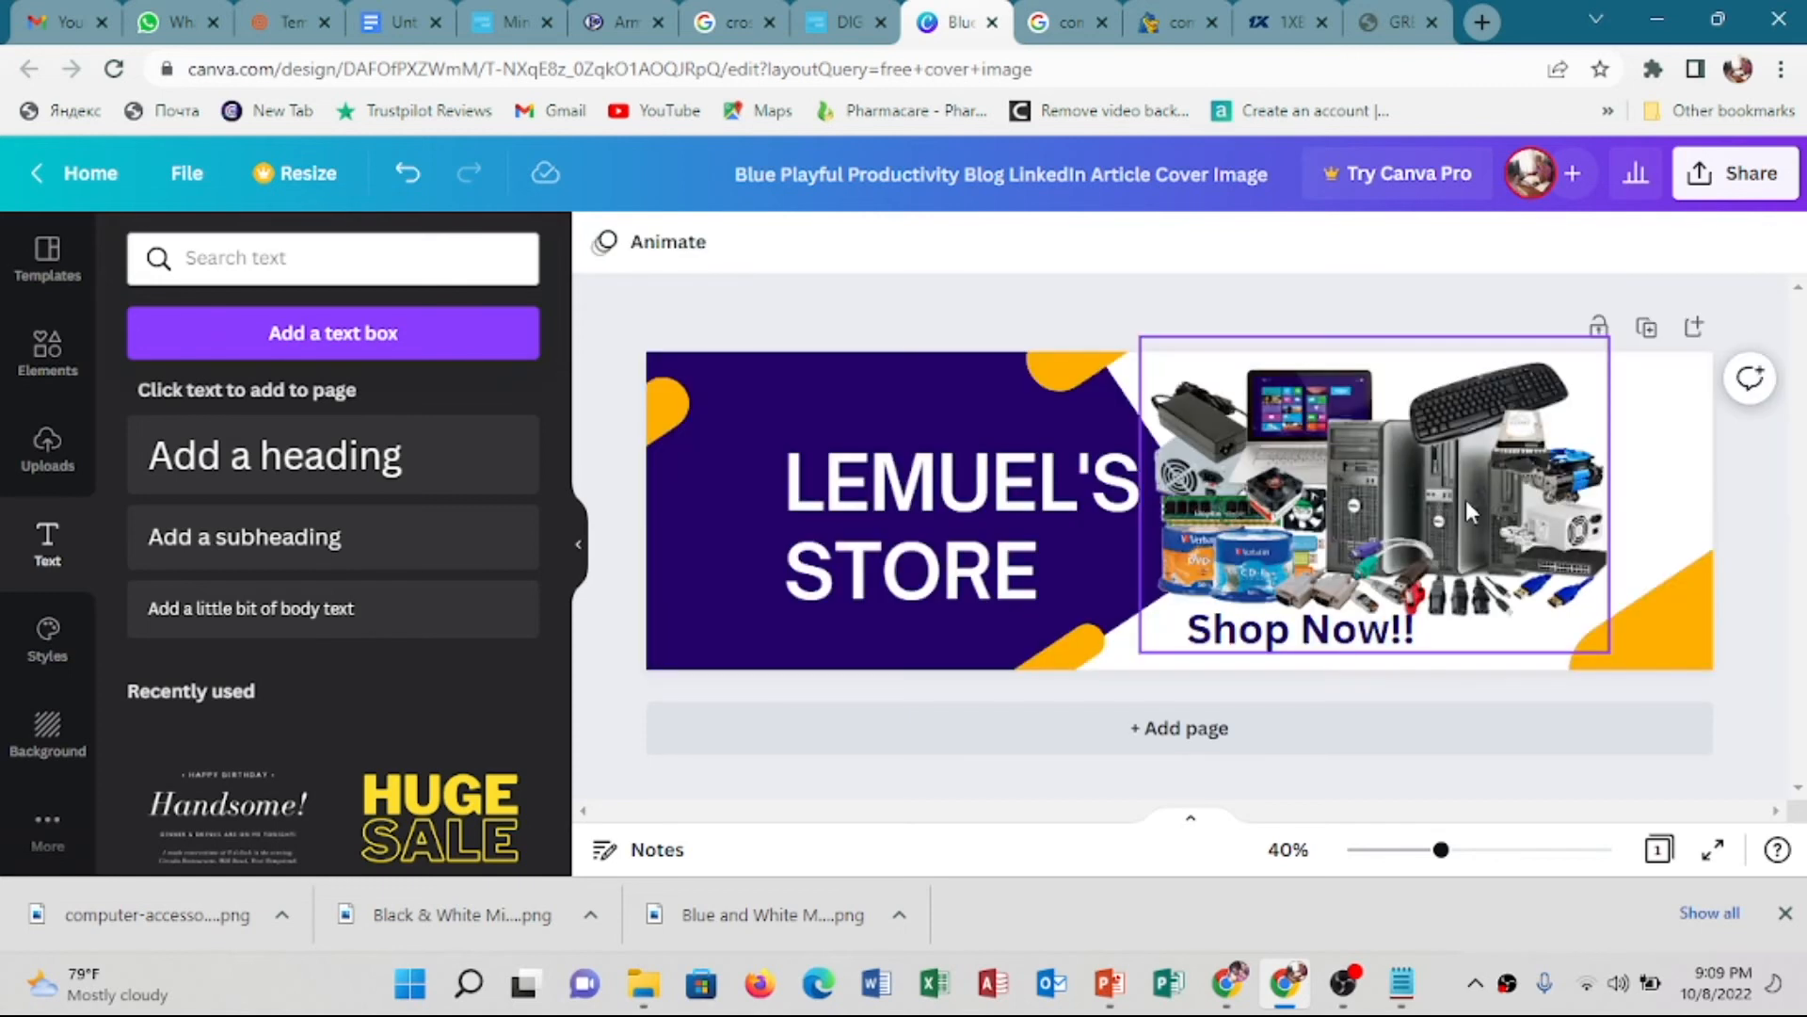
Move the "Shop Now!!" text under the store heading on the purple shape, and shift the heading slightly up and left
{"action": "left_click", "coordinate": [1358, 646]}
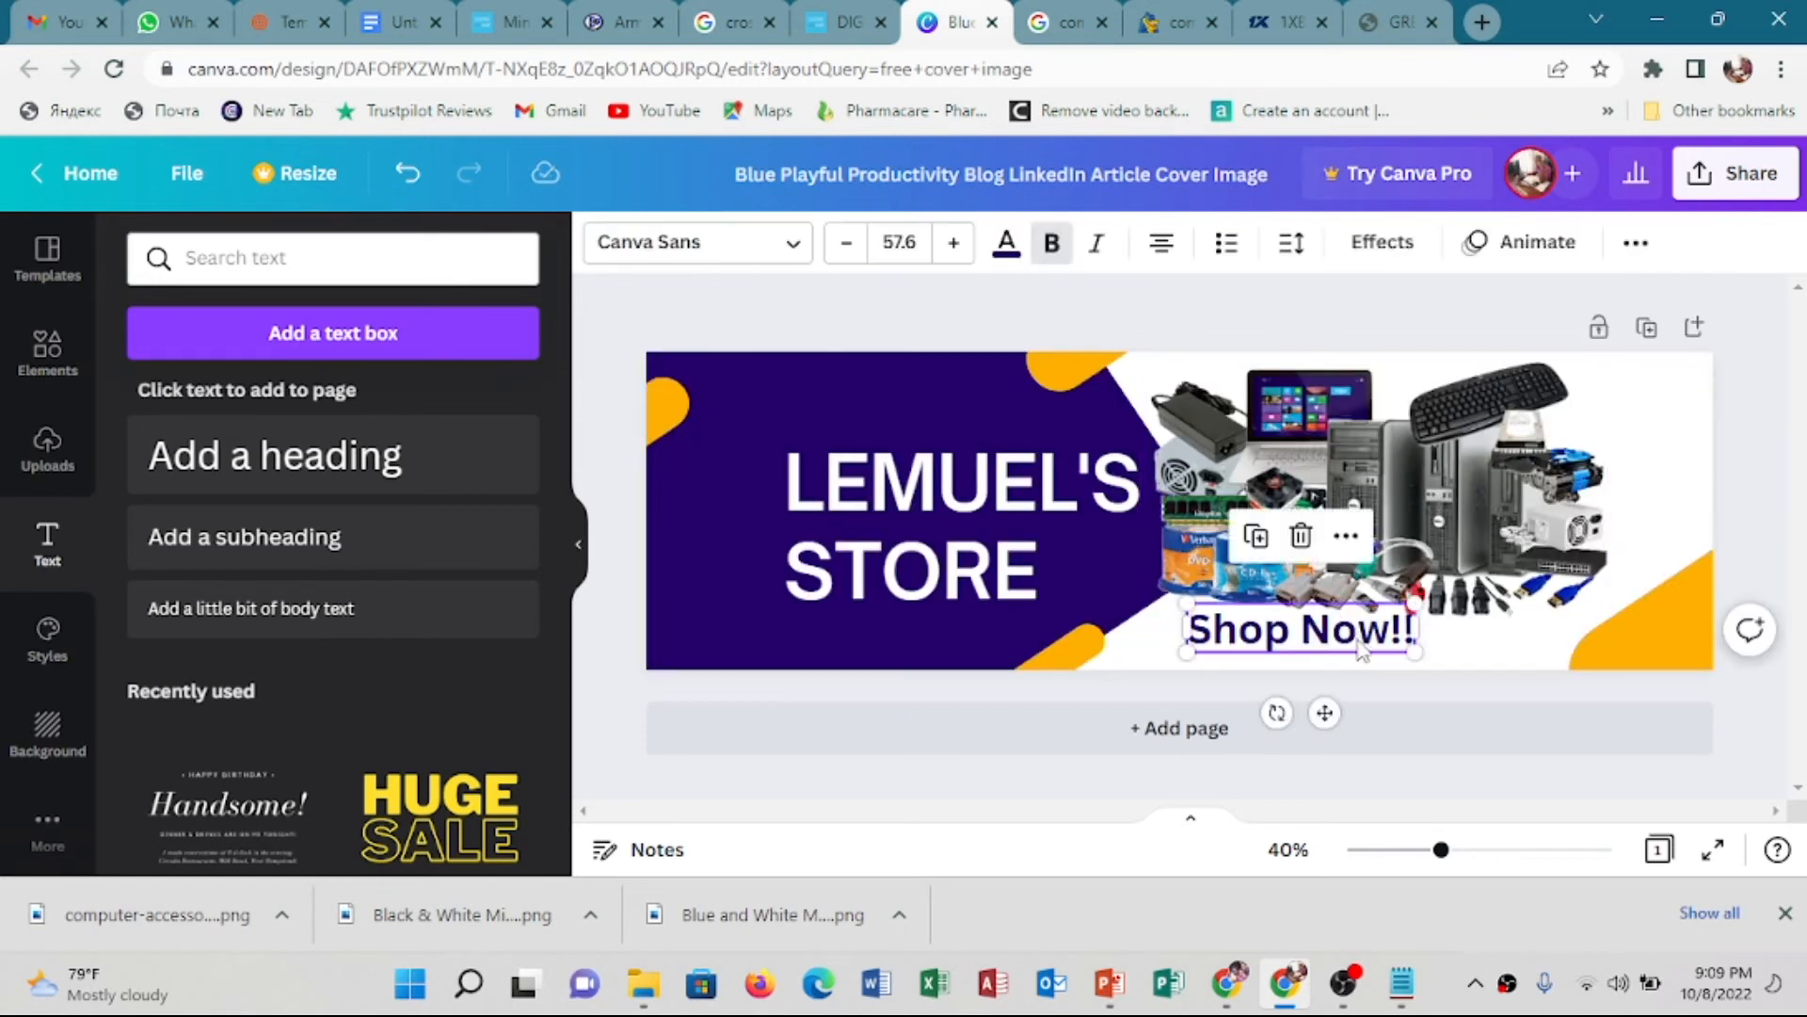
{"action": "left_click_drag", "start_coordinate": [1359, 646], "coordinate": [1437, 626]}
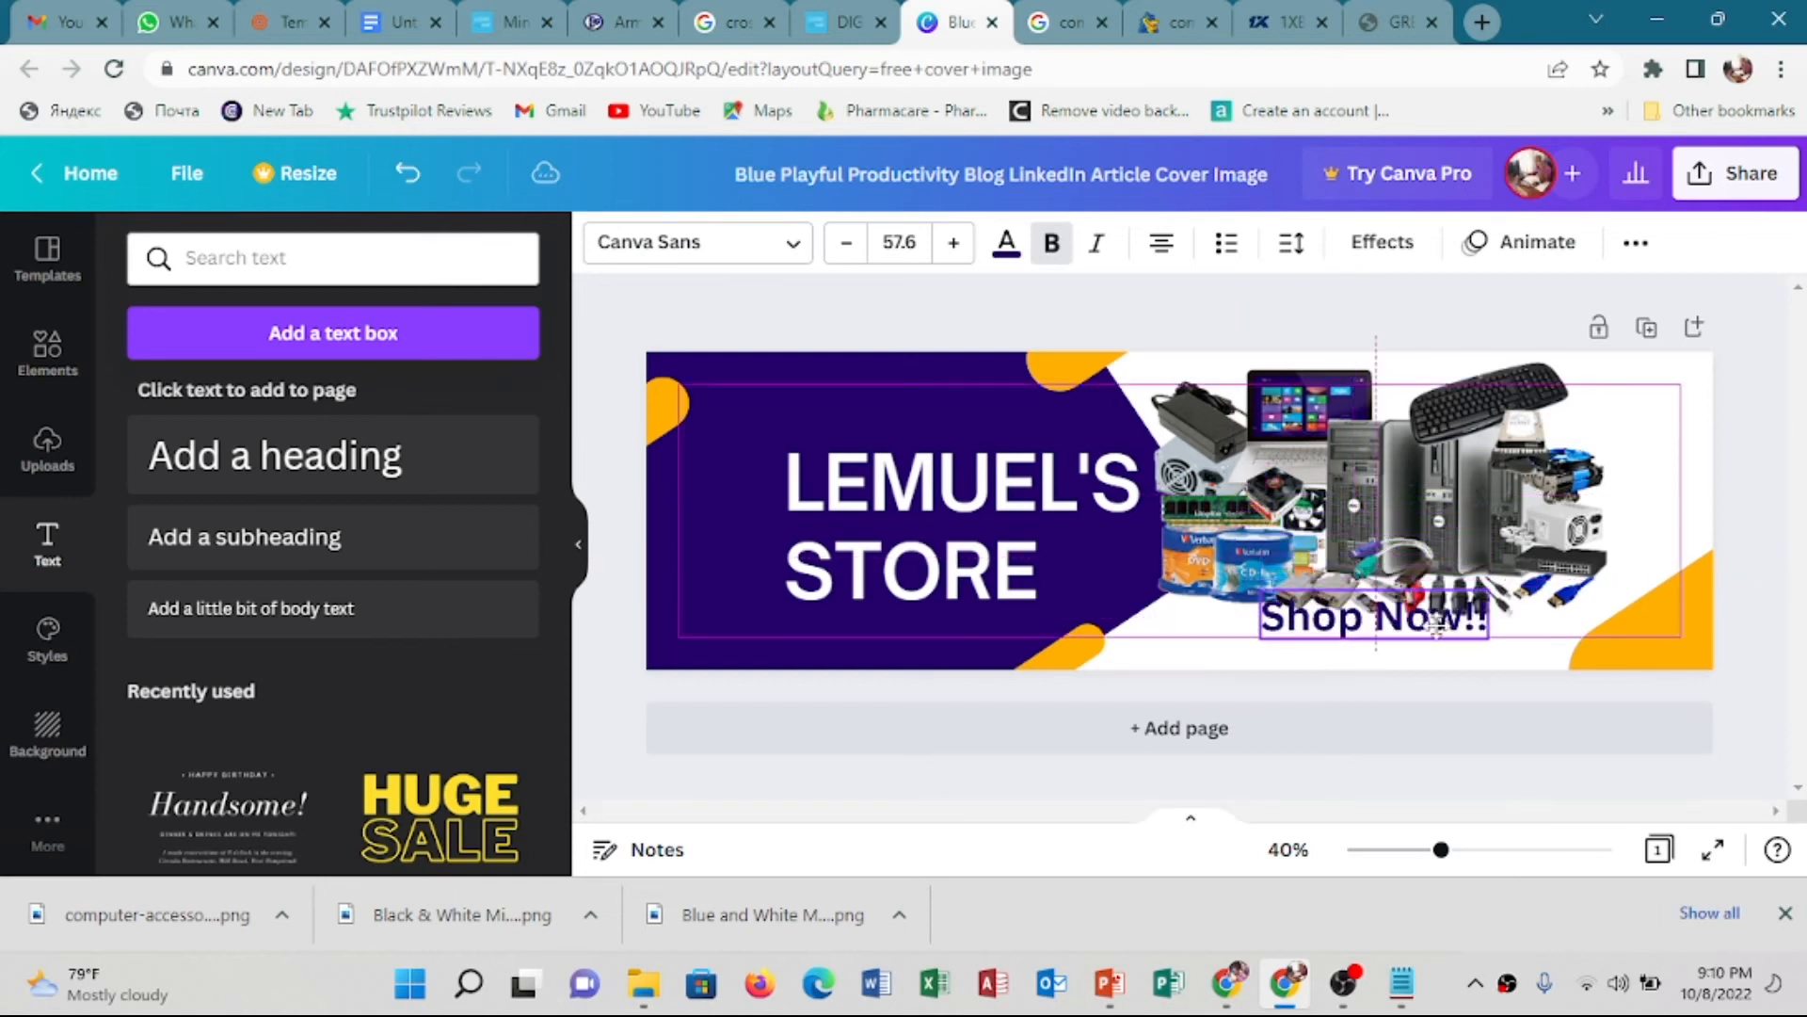
{"action": "mouse_move", "coordinate": [929, 635]}
{"action": "left_mouse_down"}
{"action": "mouse_move", "coordinate": [907, 634]}
{"action": "mouse_move", "coordinate": [948, 637]}
{"action": "left_mouse_up"}
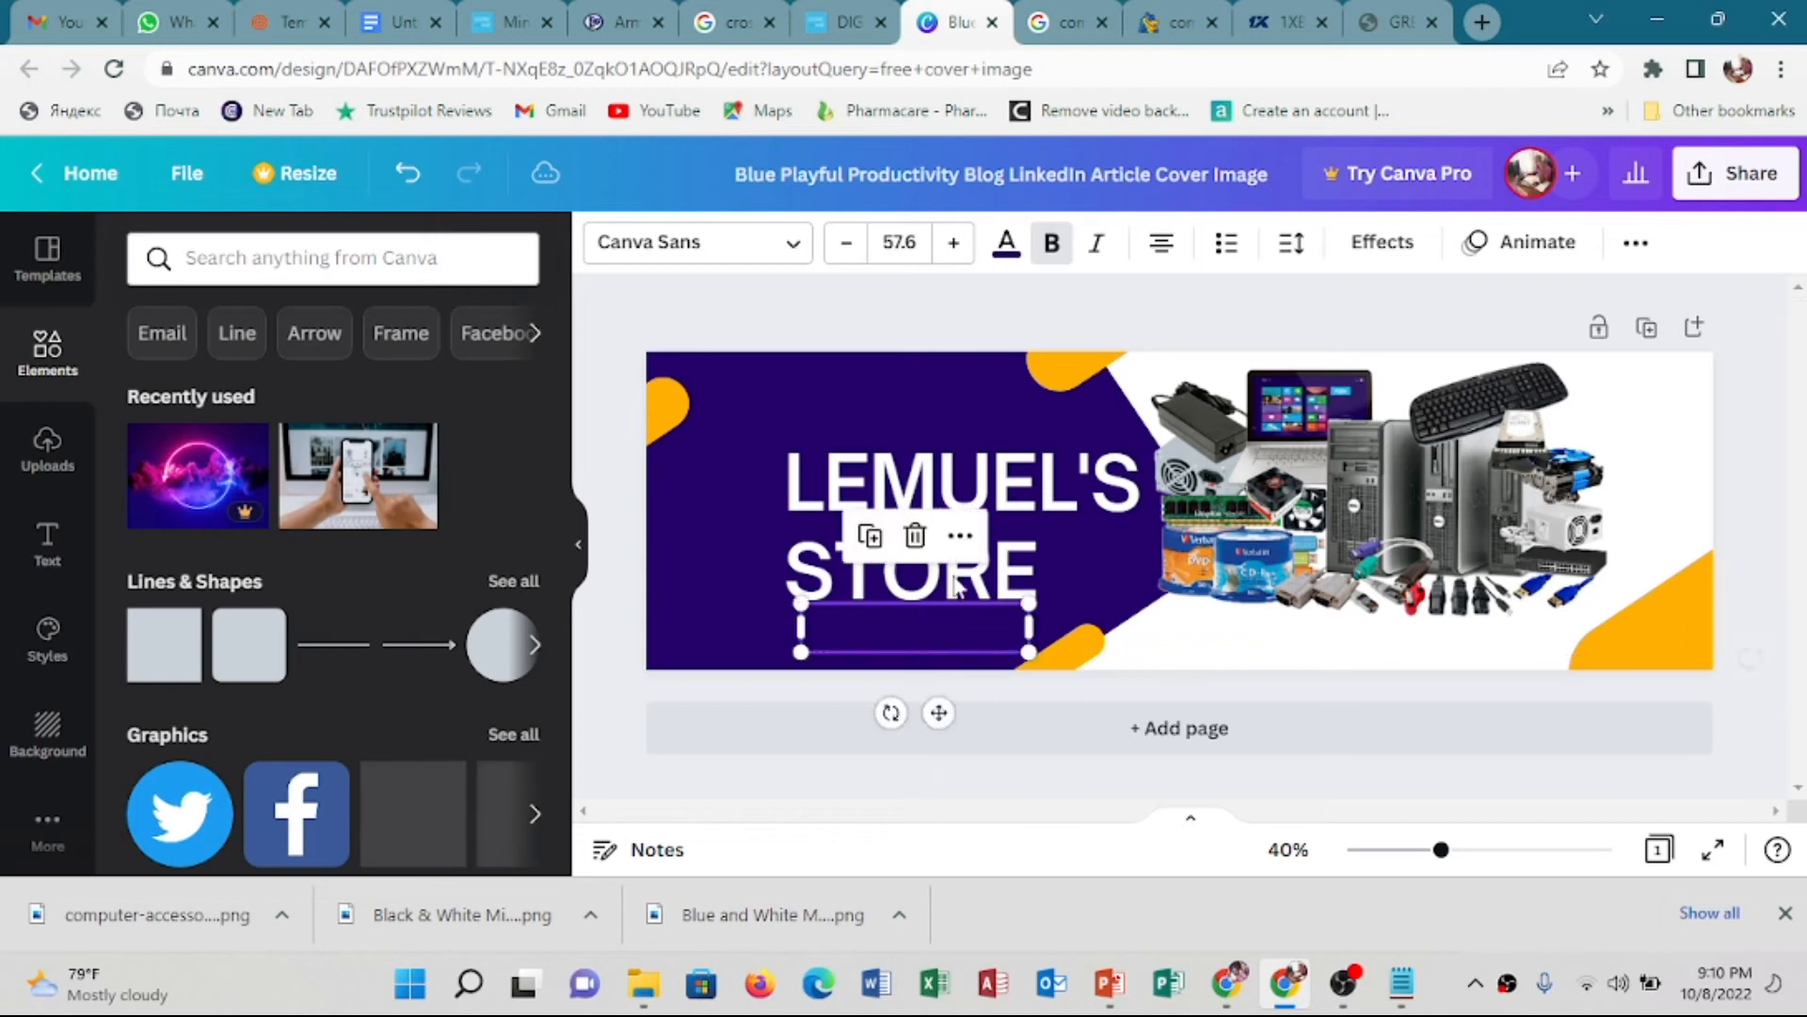
{"action": "left_click", "coordinate": [965, 496]}
{"action": "left_click_drag", "start_coordinate": [965, 496], "coordinate": [952, 481]}
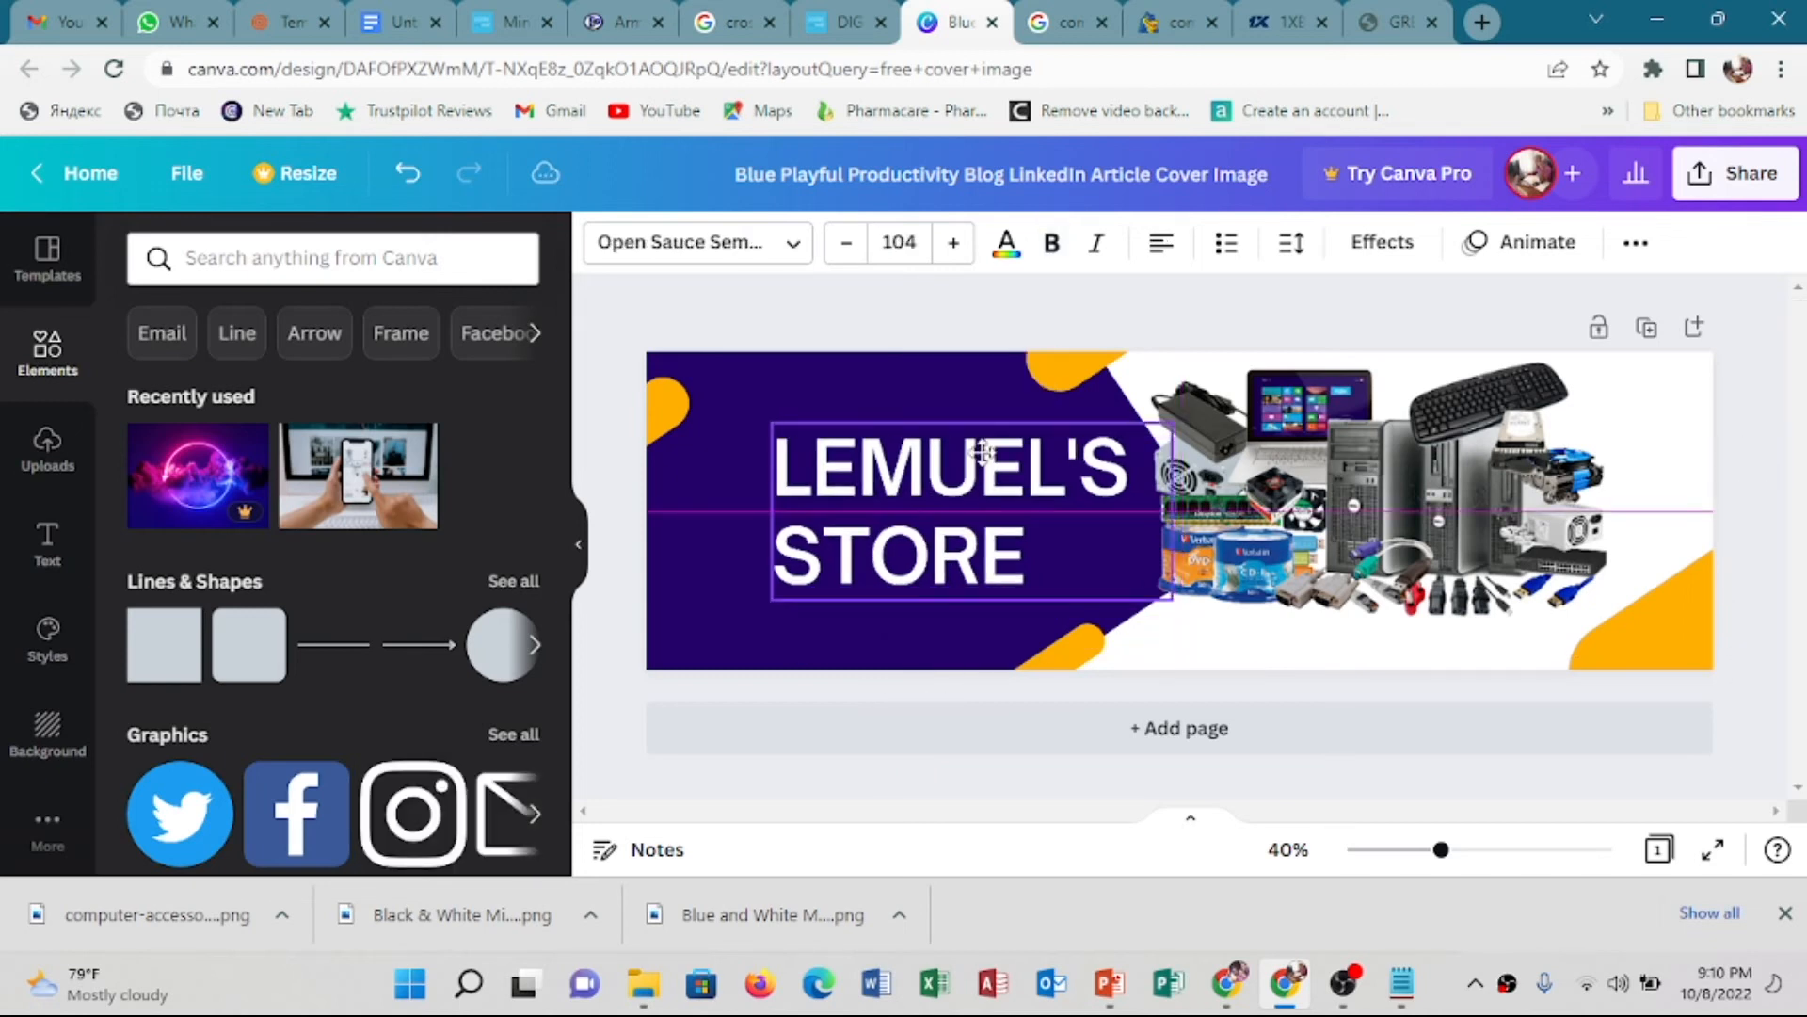
{"action": "left_click_drag", "start_coordinate": [921, 649], "coordinate": [918, 616]}
{"action": "left_click", "coordinate": [1595, 636]}
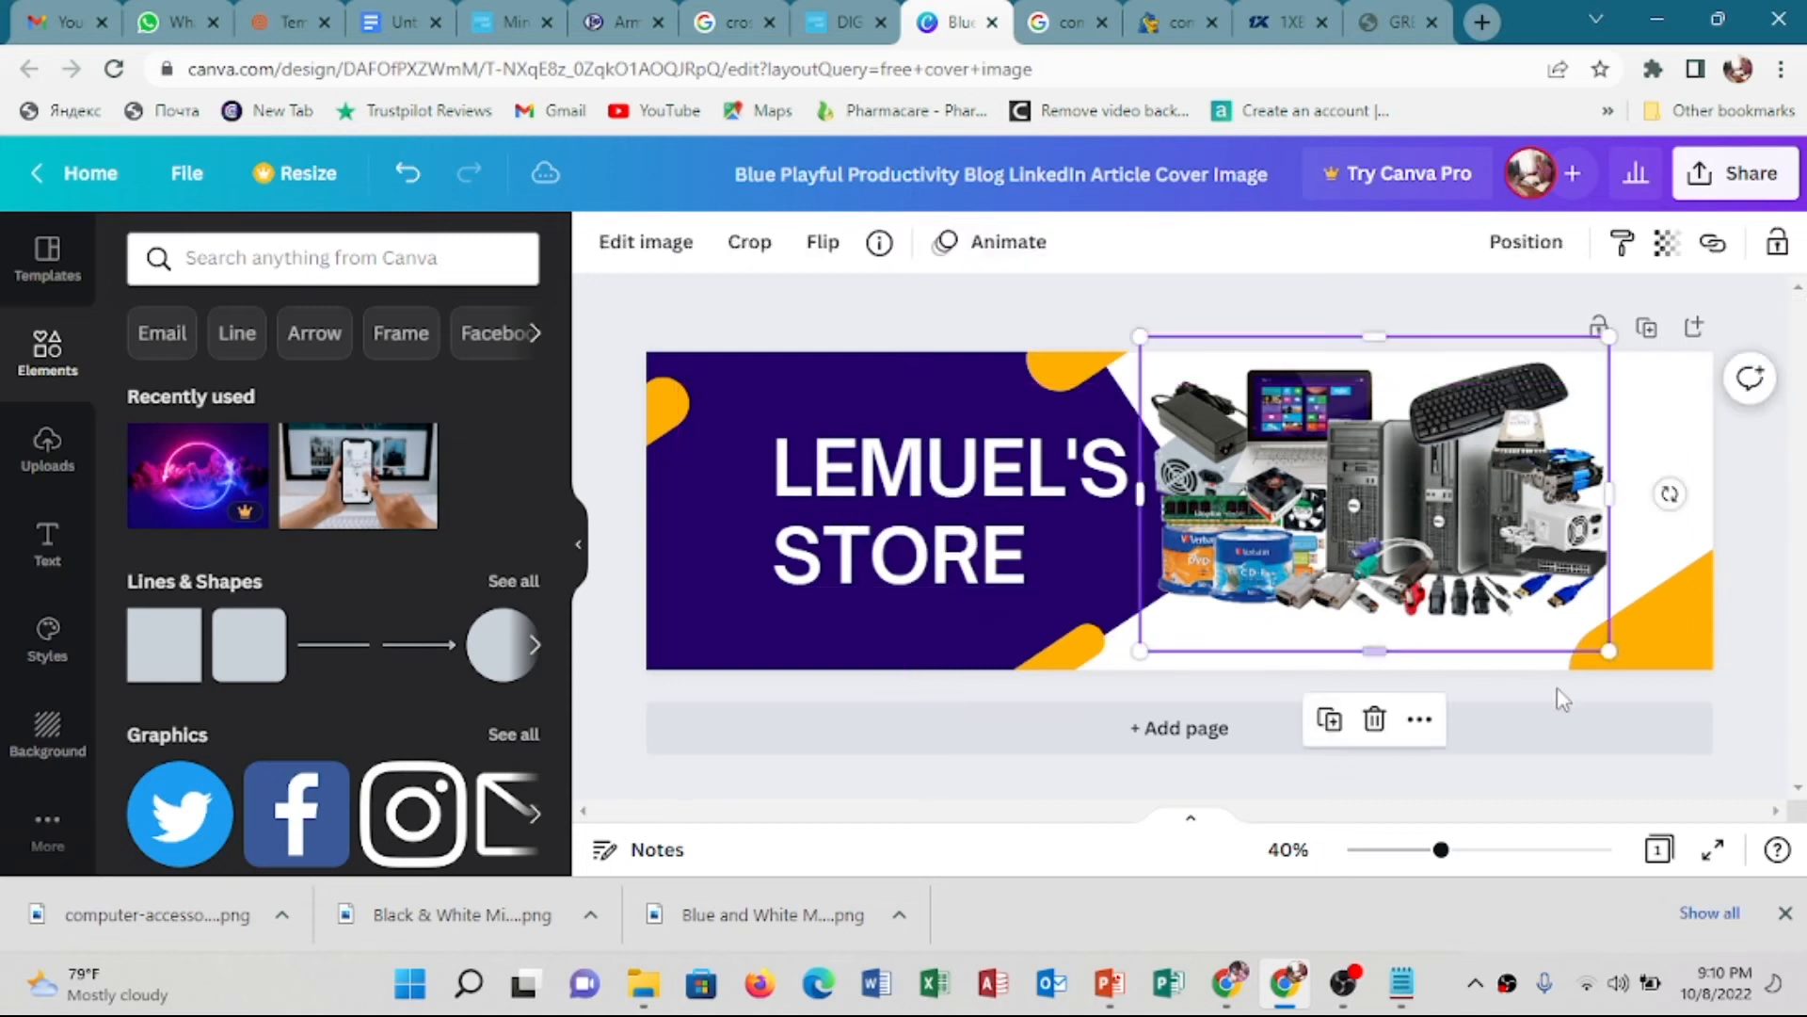
Enlarge the computer accessories picture toward its lower-right corner and recolour the "Shop Now!!" text with the document's orange
{"action": "left_click_drag", "start_coordinate": [1610, 650], "coordinate": [1667, 690]}
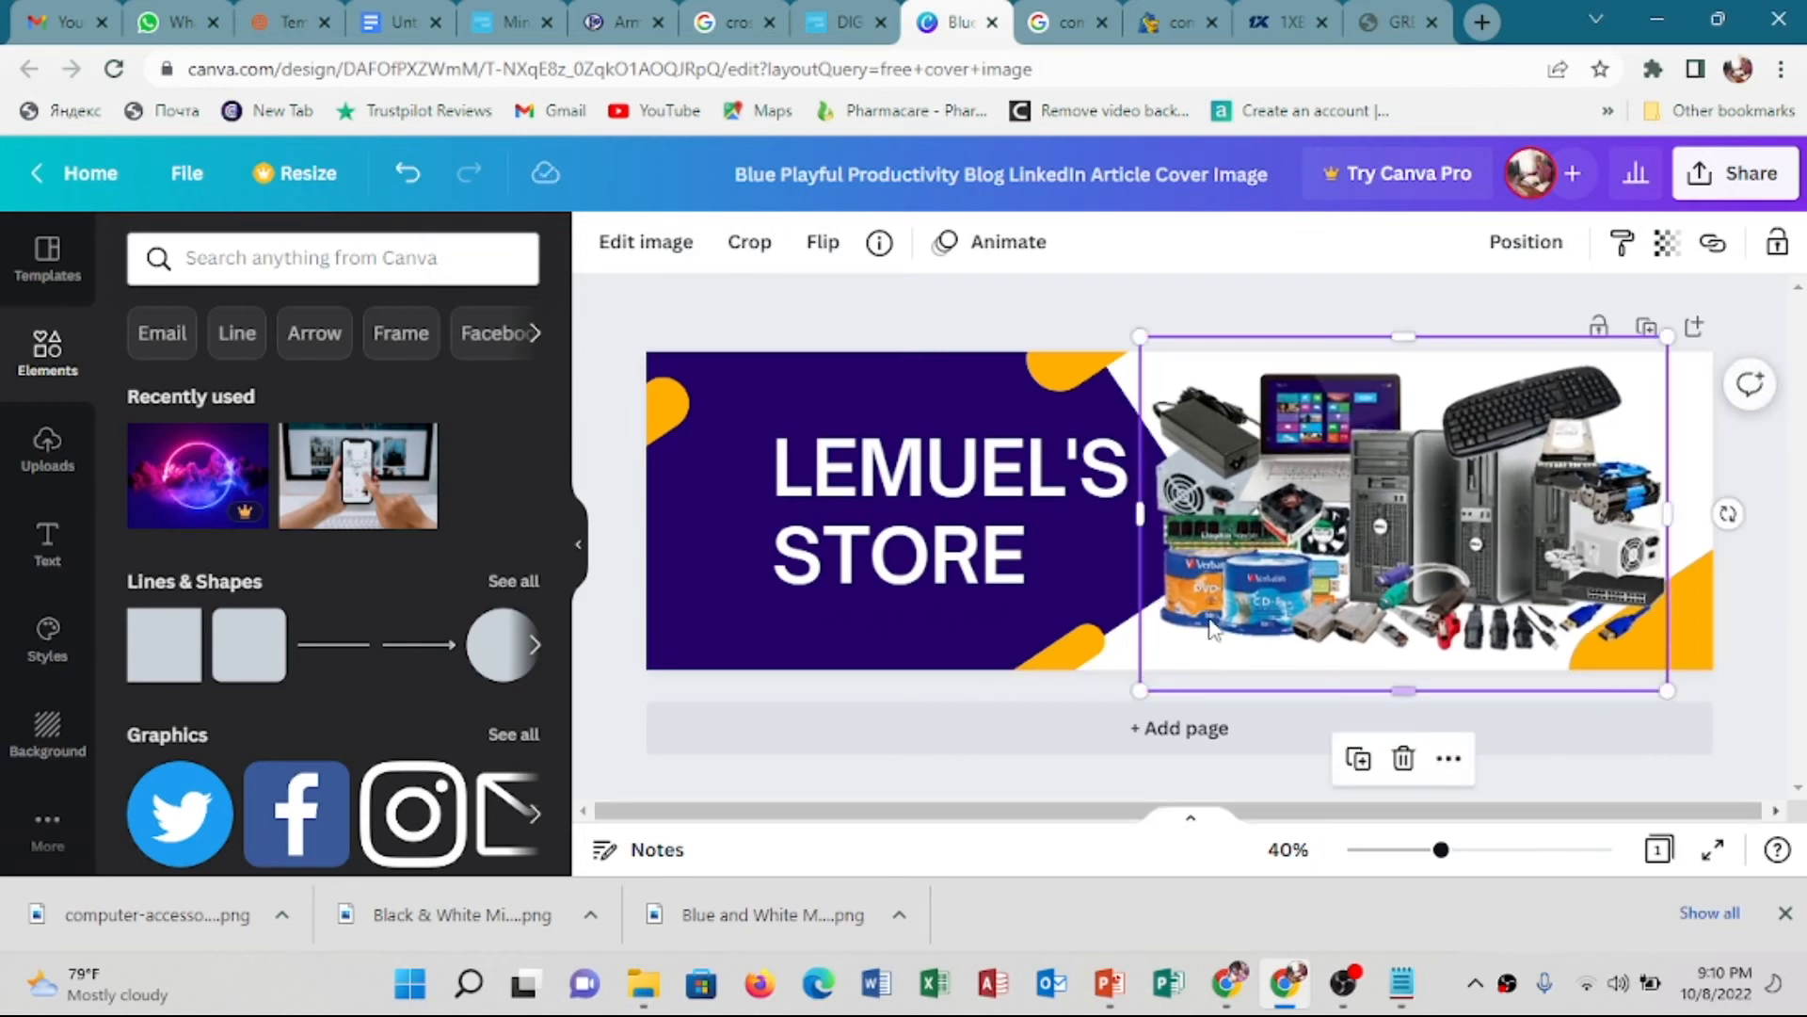
{"action": "left_click", "coordinate": [932, 628]}
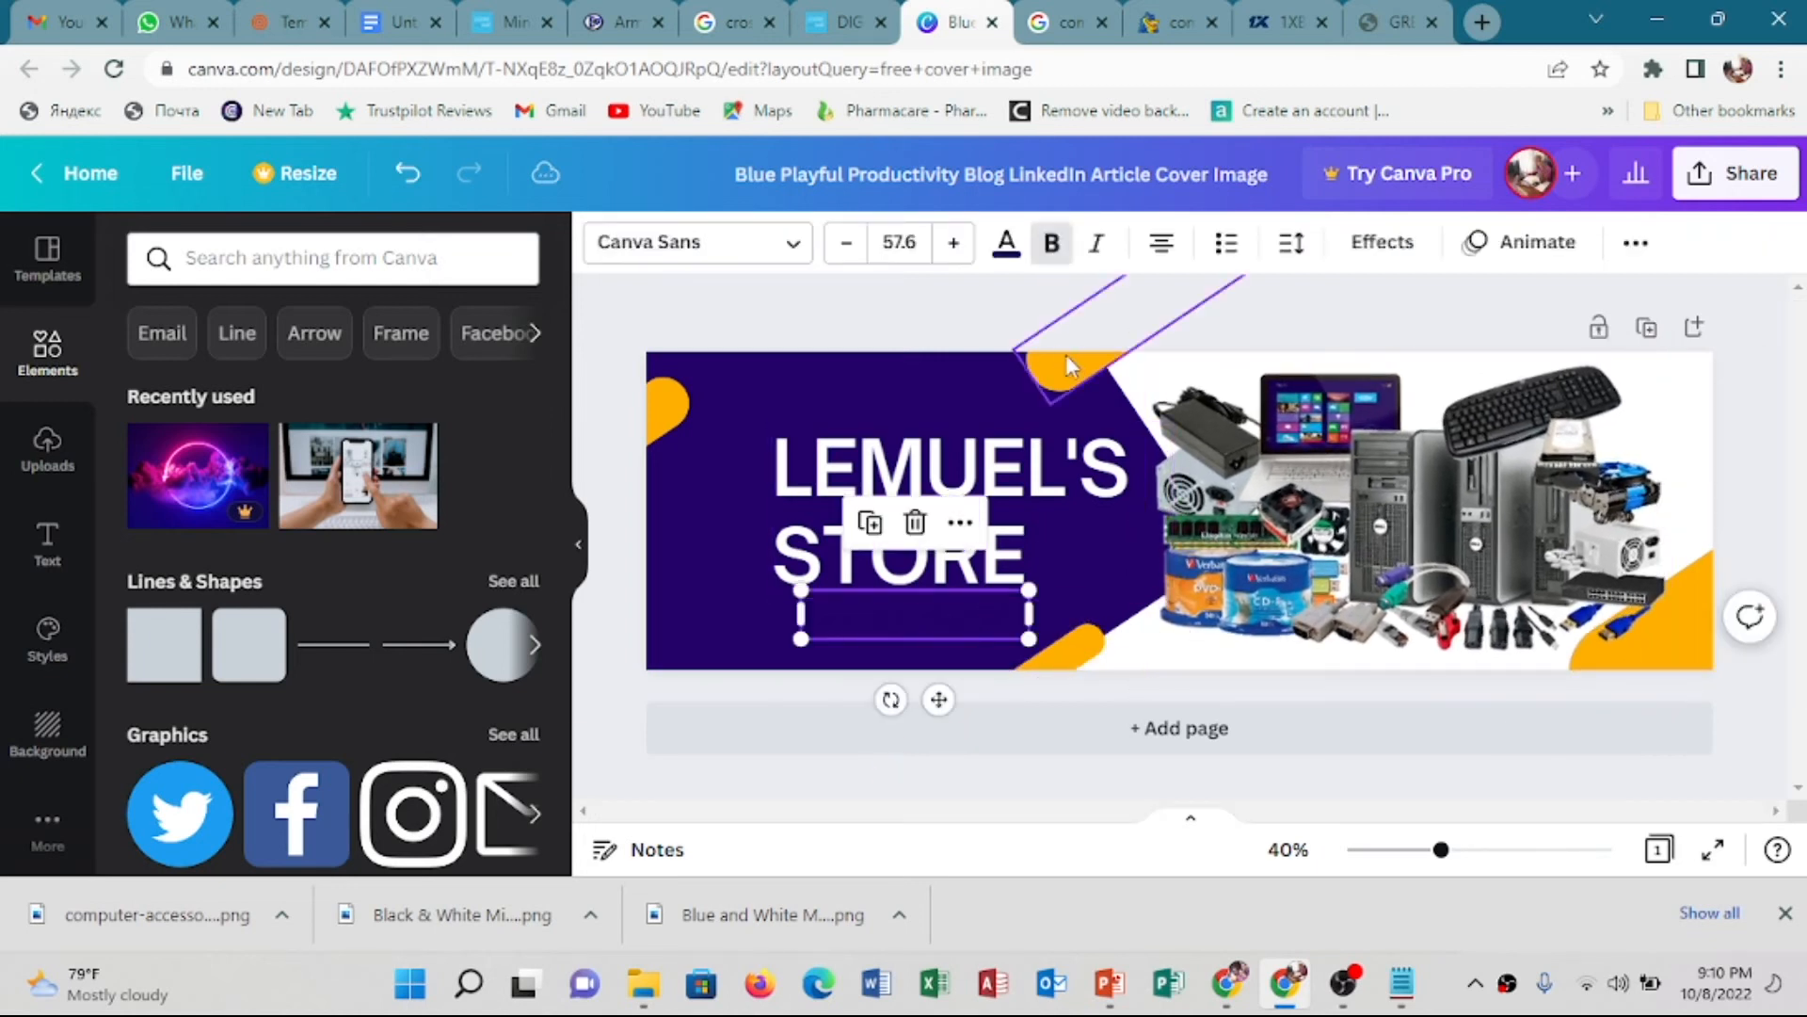
{"action": "left_click", "coordinate": [1004, 242]}
{"action": "left_click", "coordinate": [440, 380]}
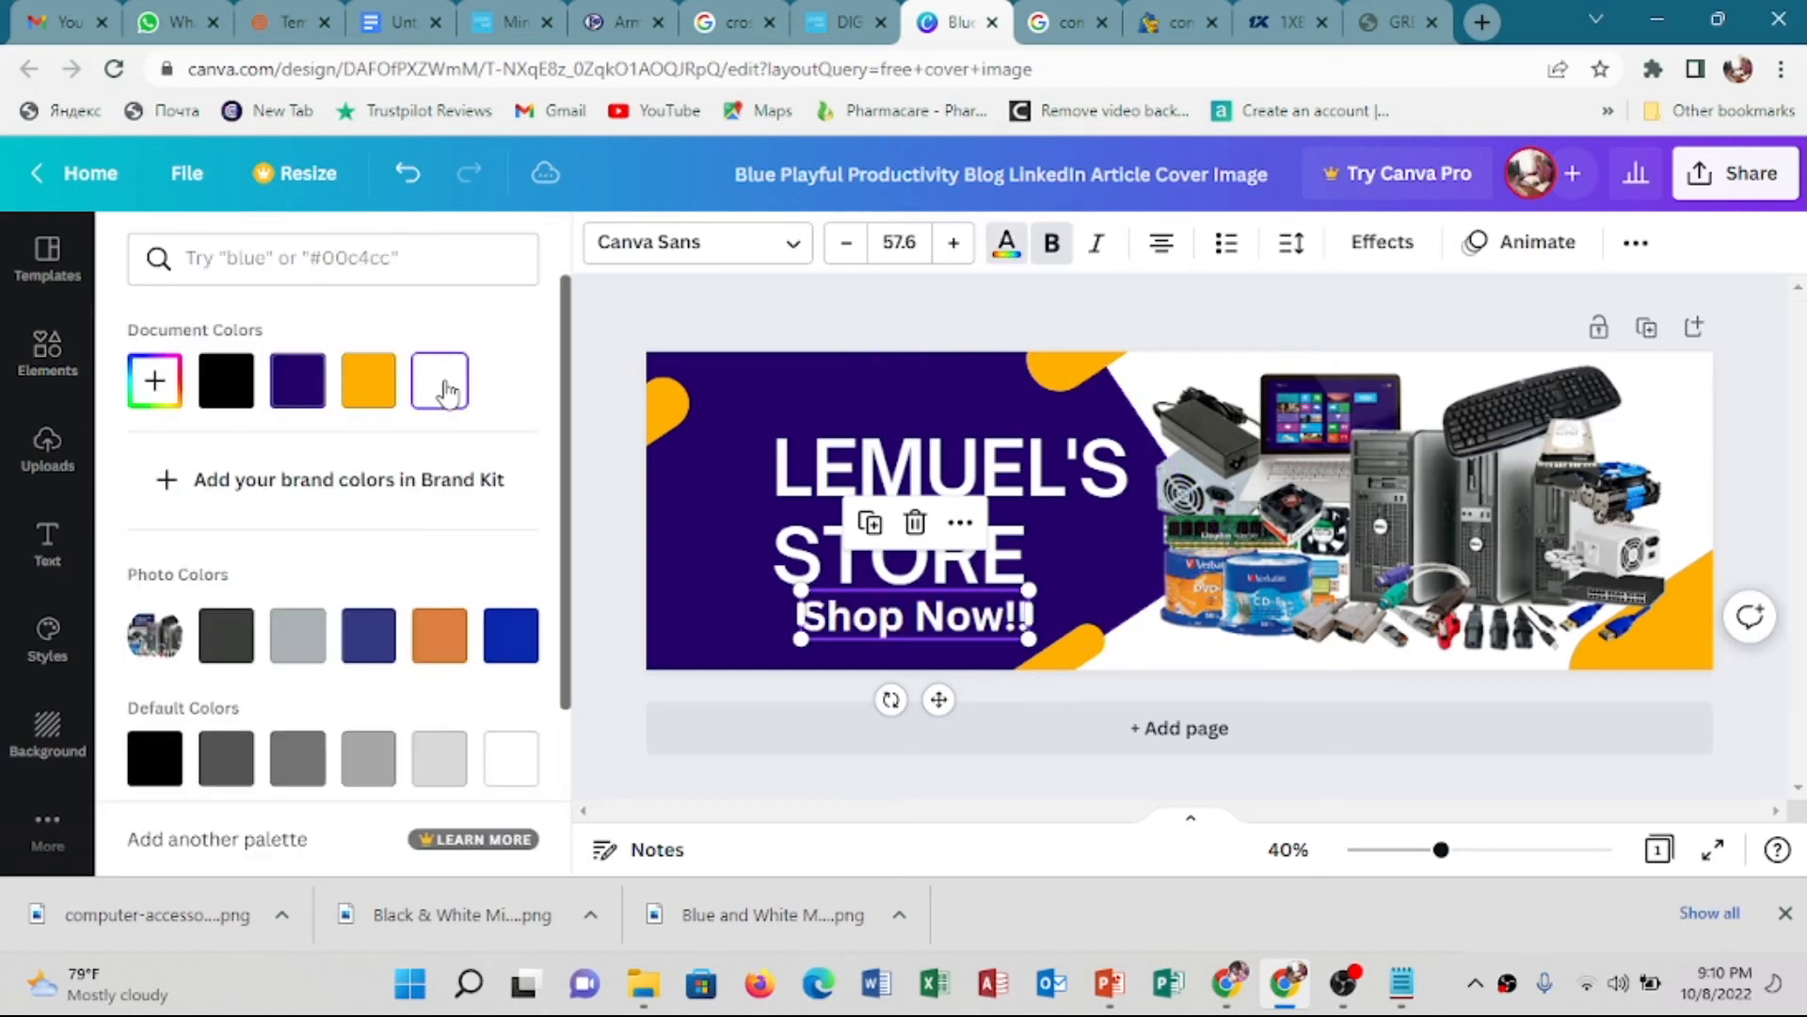
{"action": "left_click", "coordinate": [390, 388]}
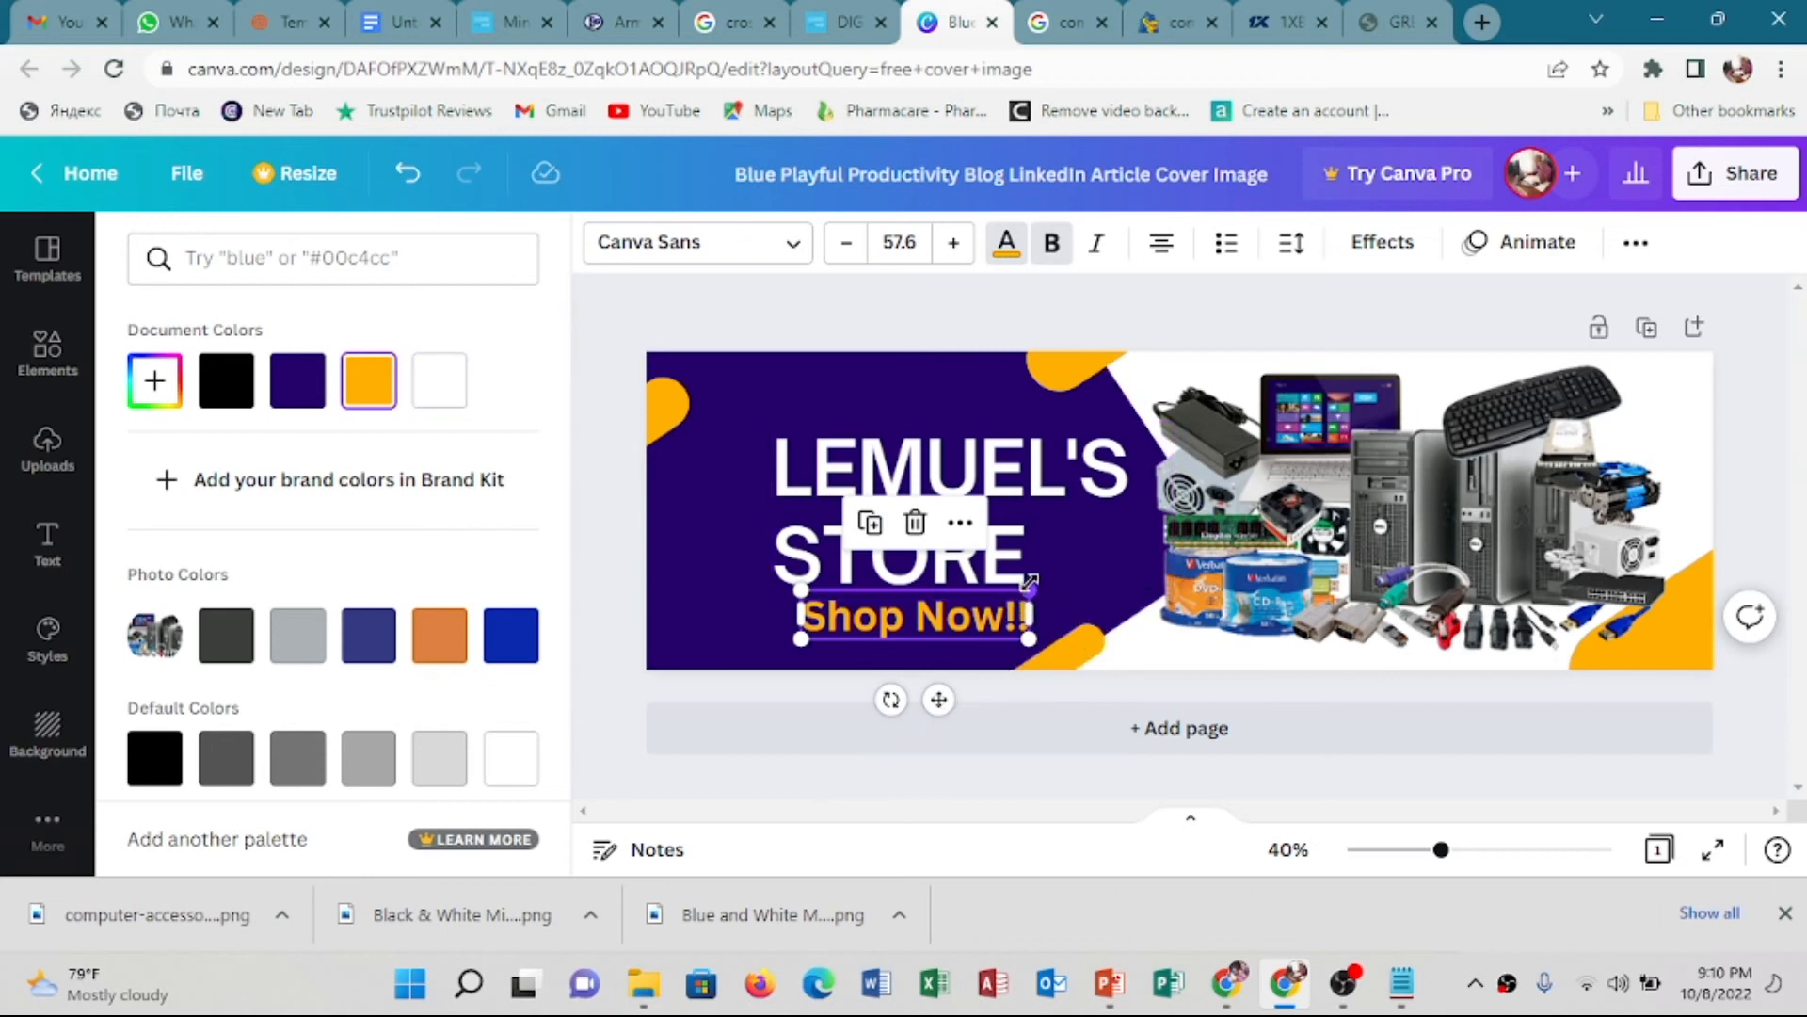
Reduce the "Shop Now!!" text to font size 49.2 and deselect it
{"action": "left_click_drag", "start_coordinate": [1031, 585], "coordinate": [997, 588]}
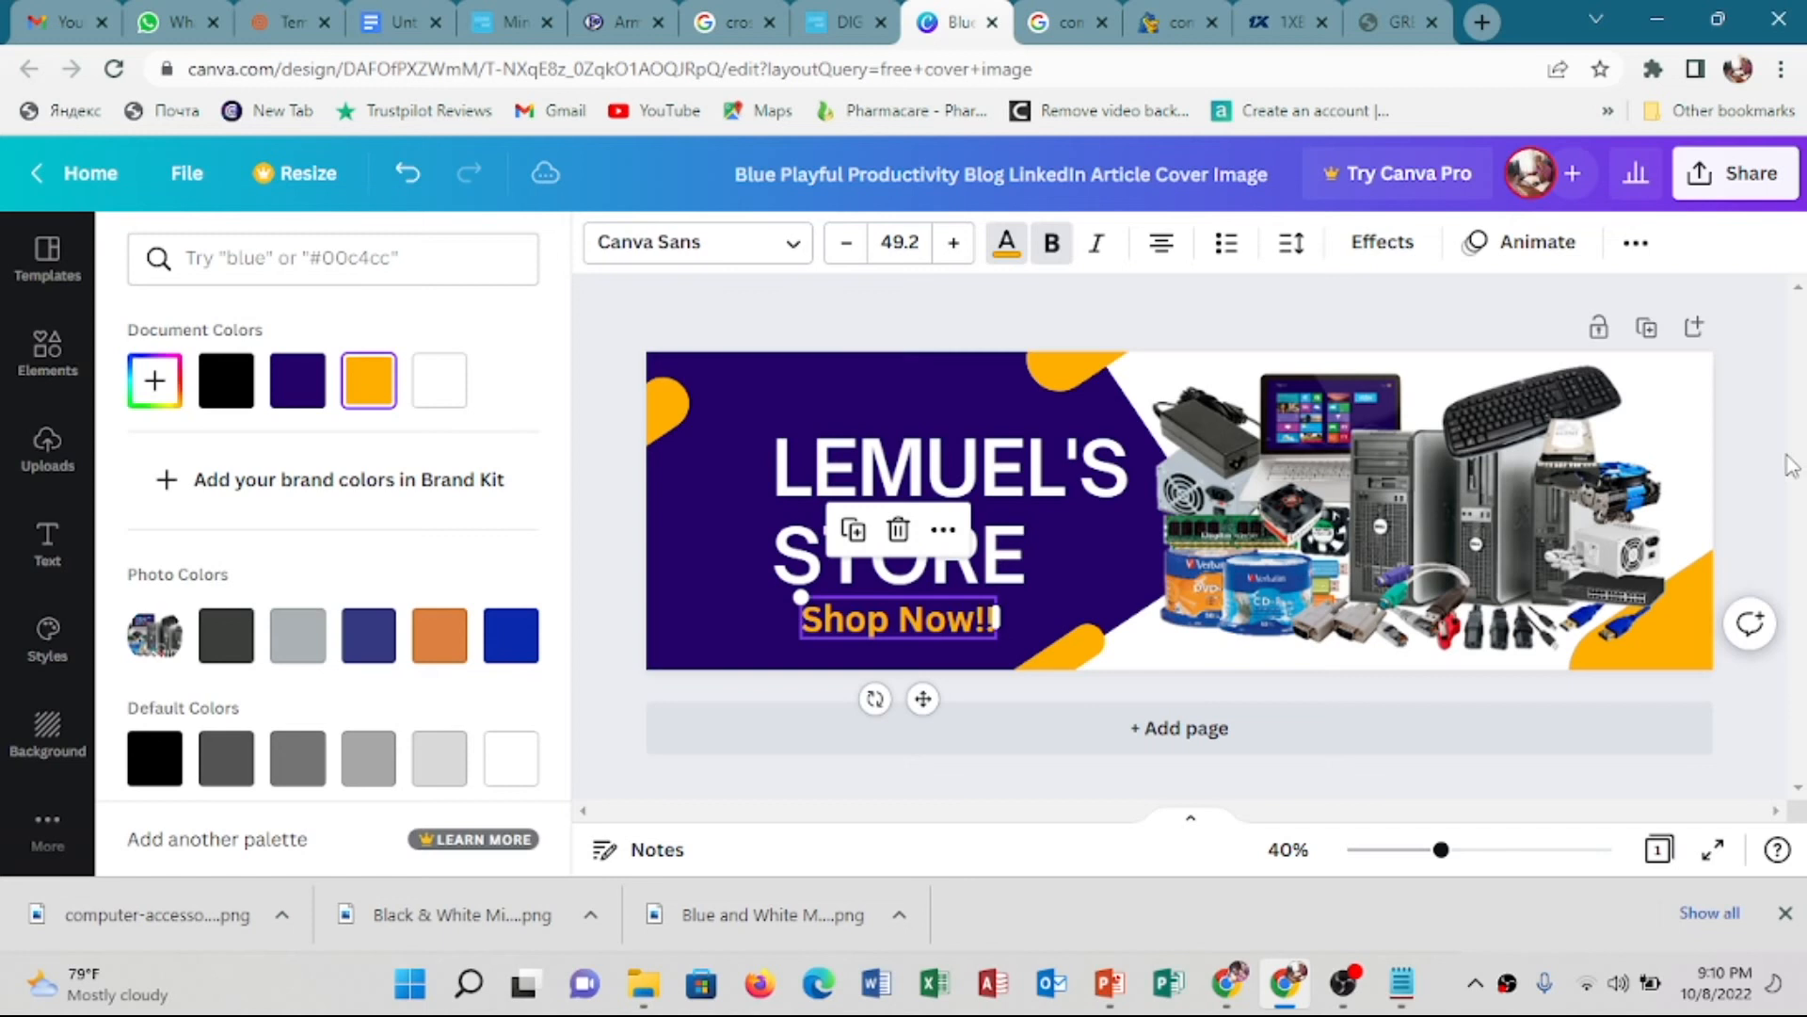
{"action": "left_click", "coordinate": [1791, 466]}
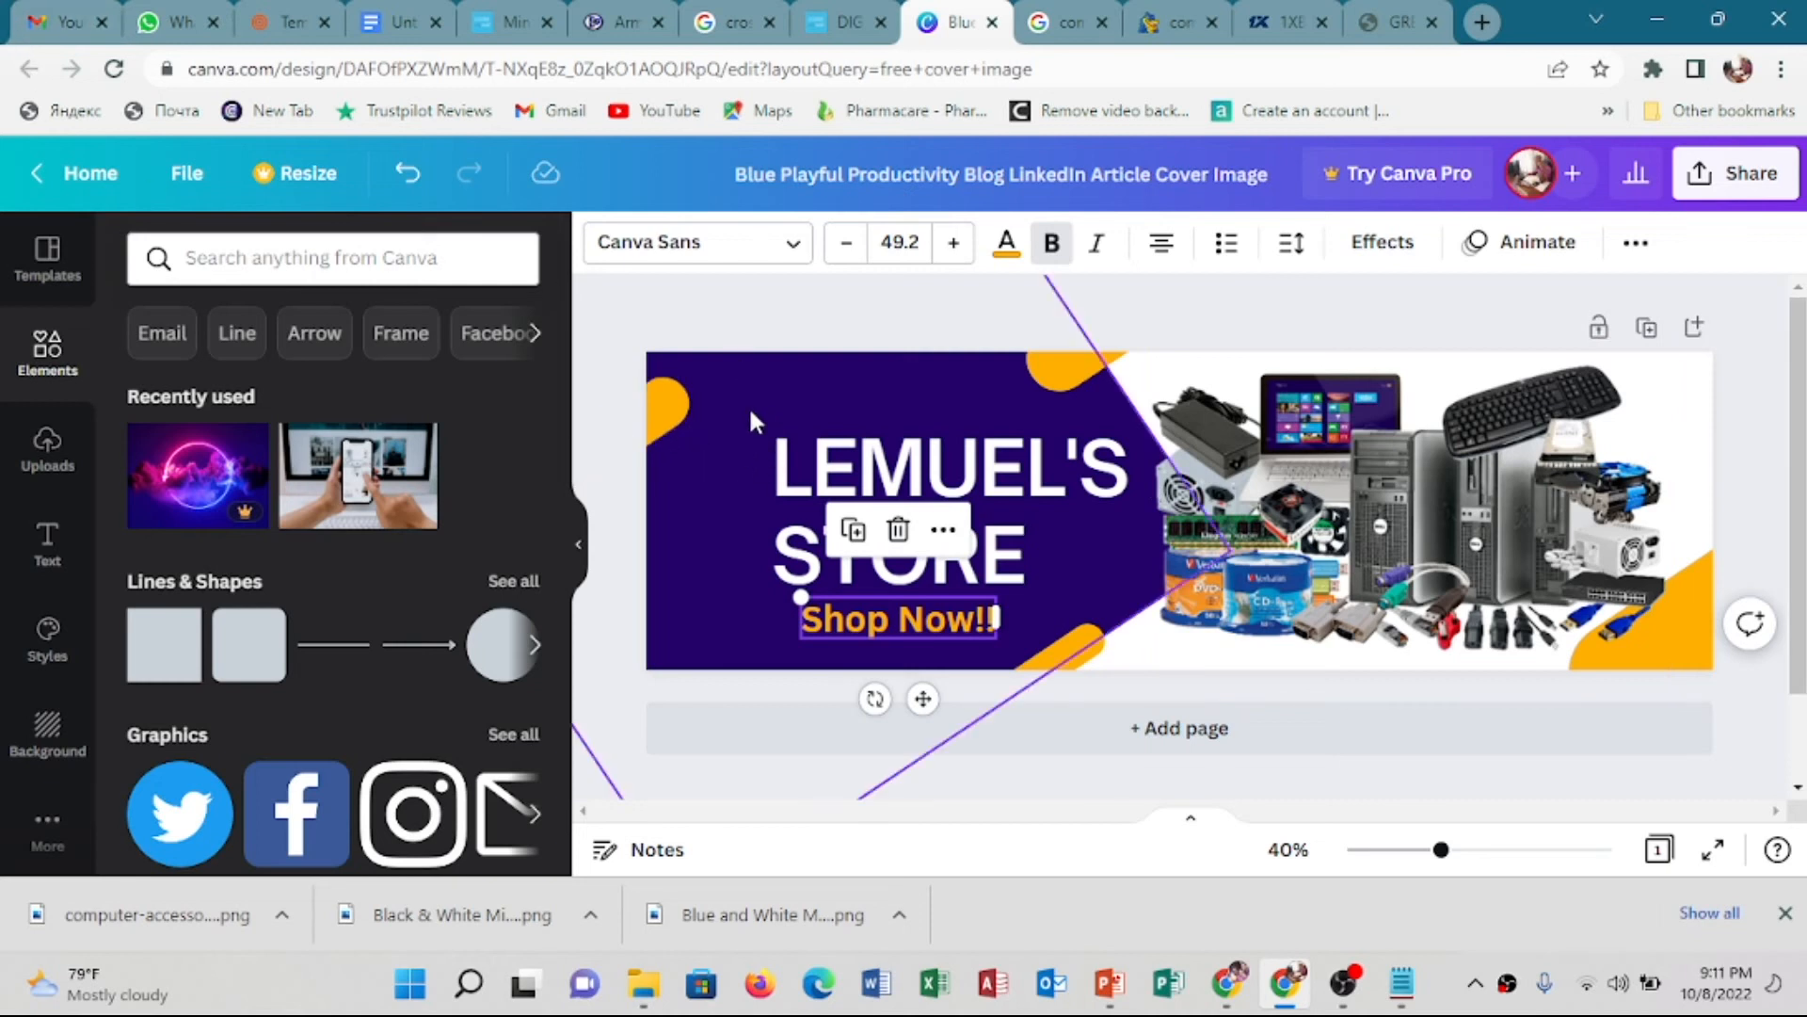
{"action": "left_click", "coordinate": [1766, 500]}
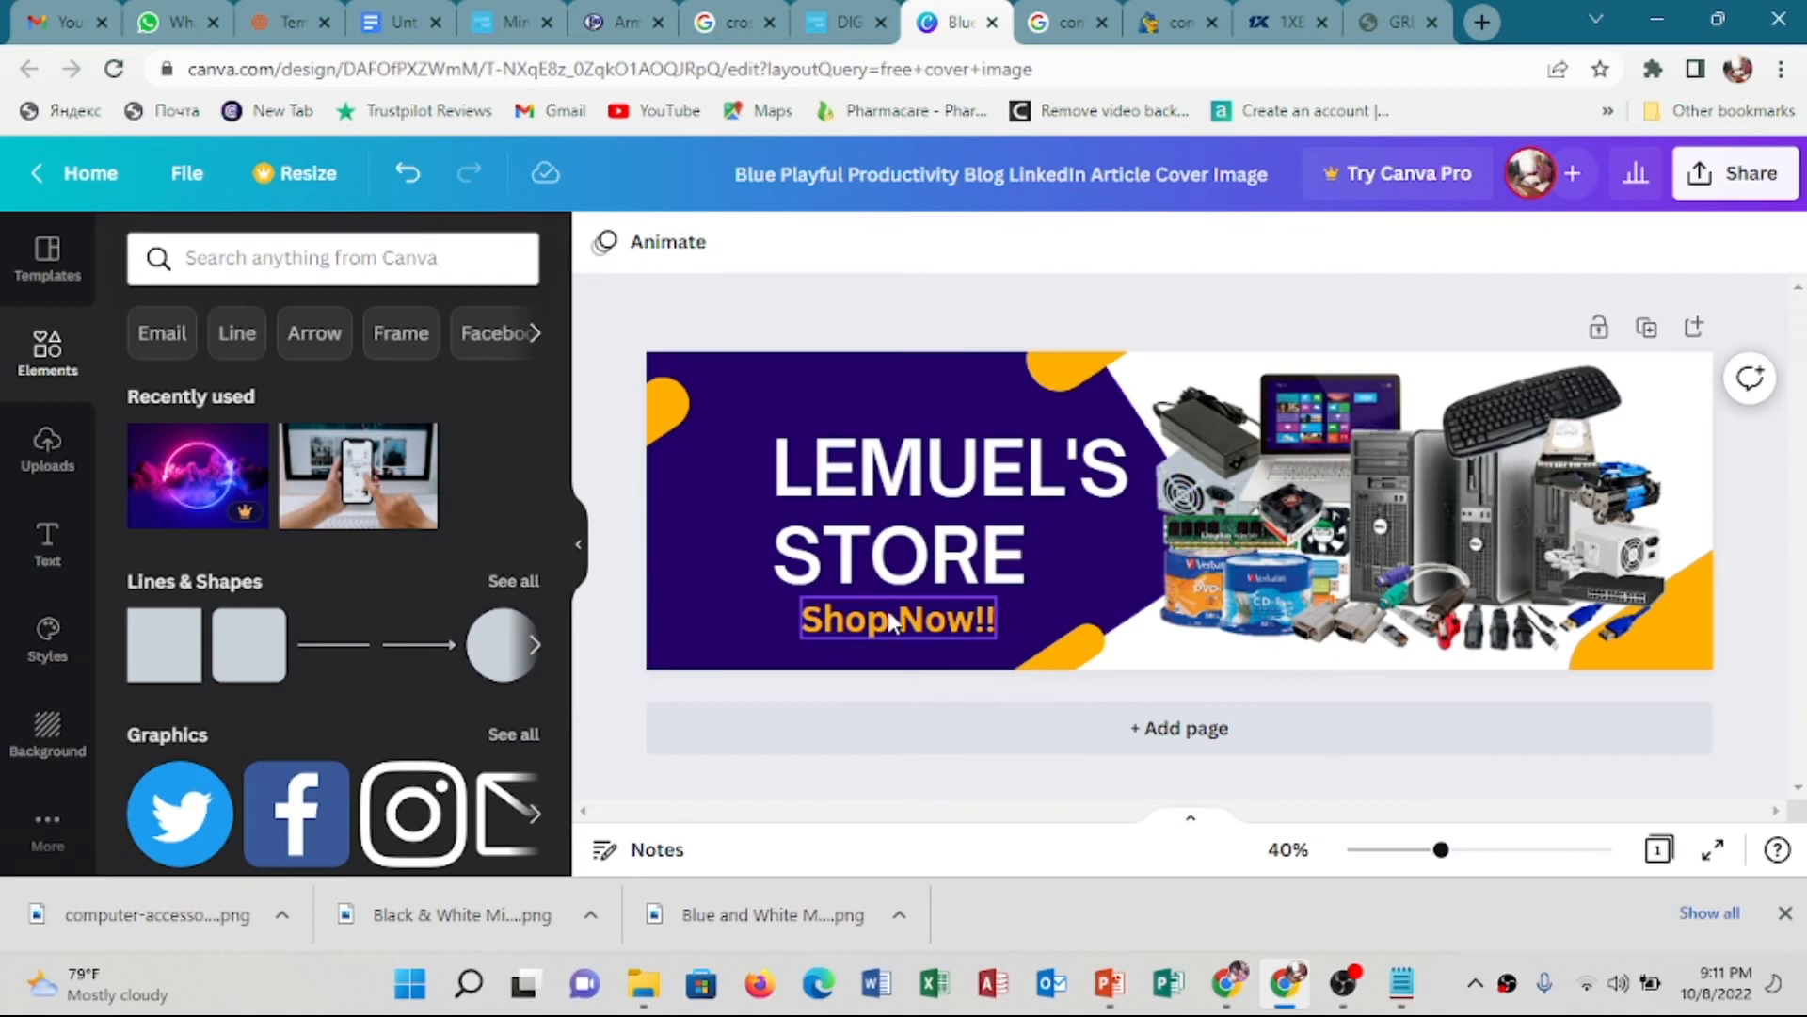
Open the download options for the finished cover design
{"action": "left_click", "coordinate": [1732, 174]}
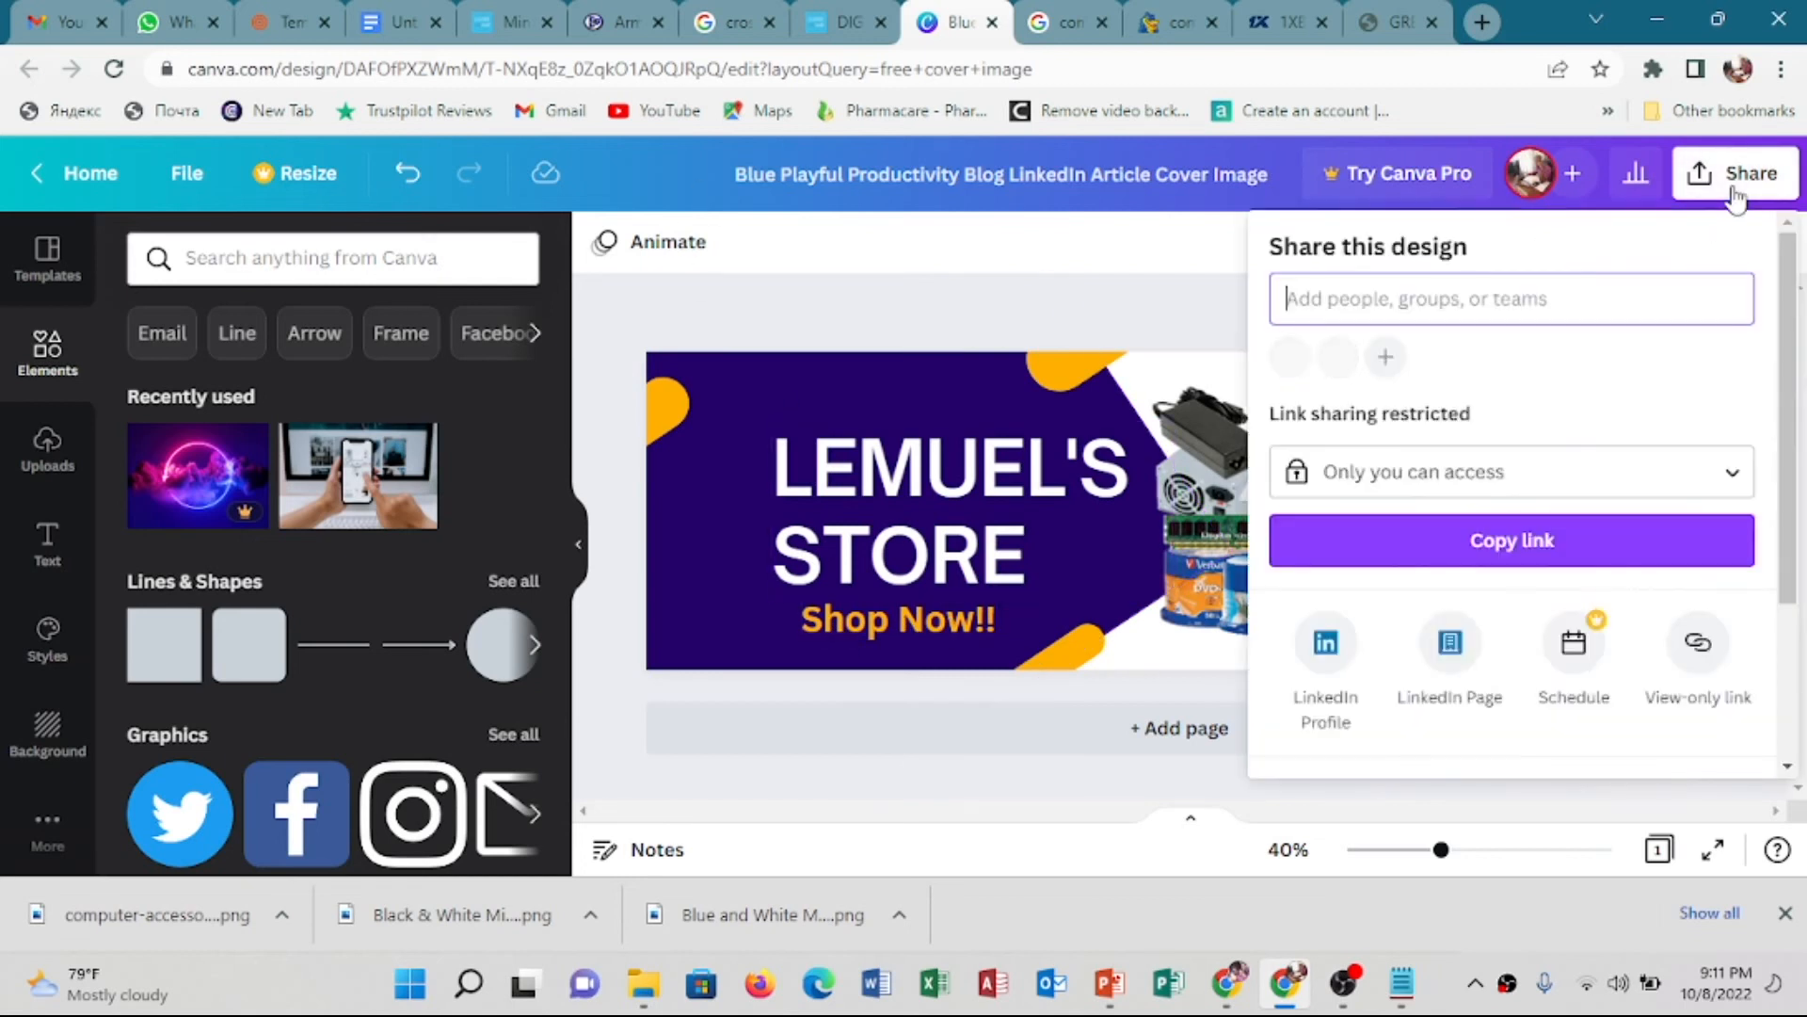
{"action": "scroll", "coordinate": [1515, 676], "scroll_direction": "down", "scroll_amount": 3}
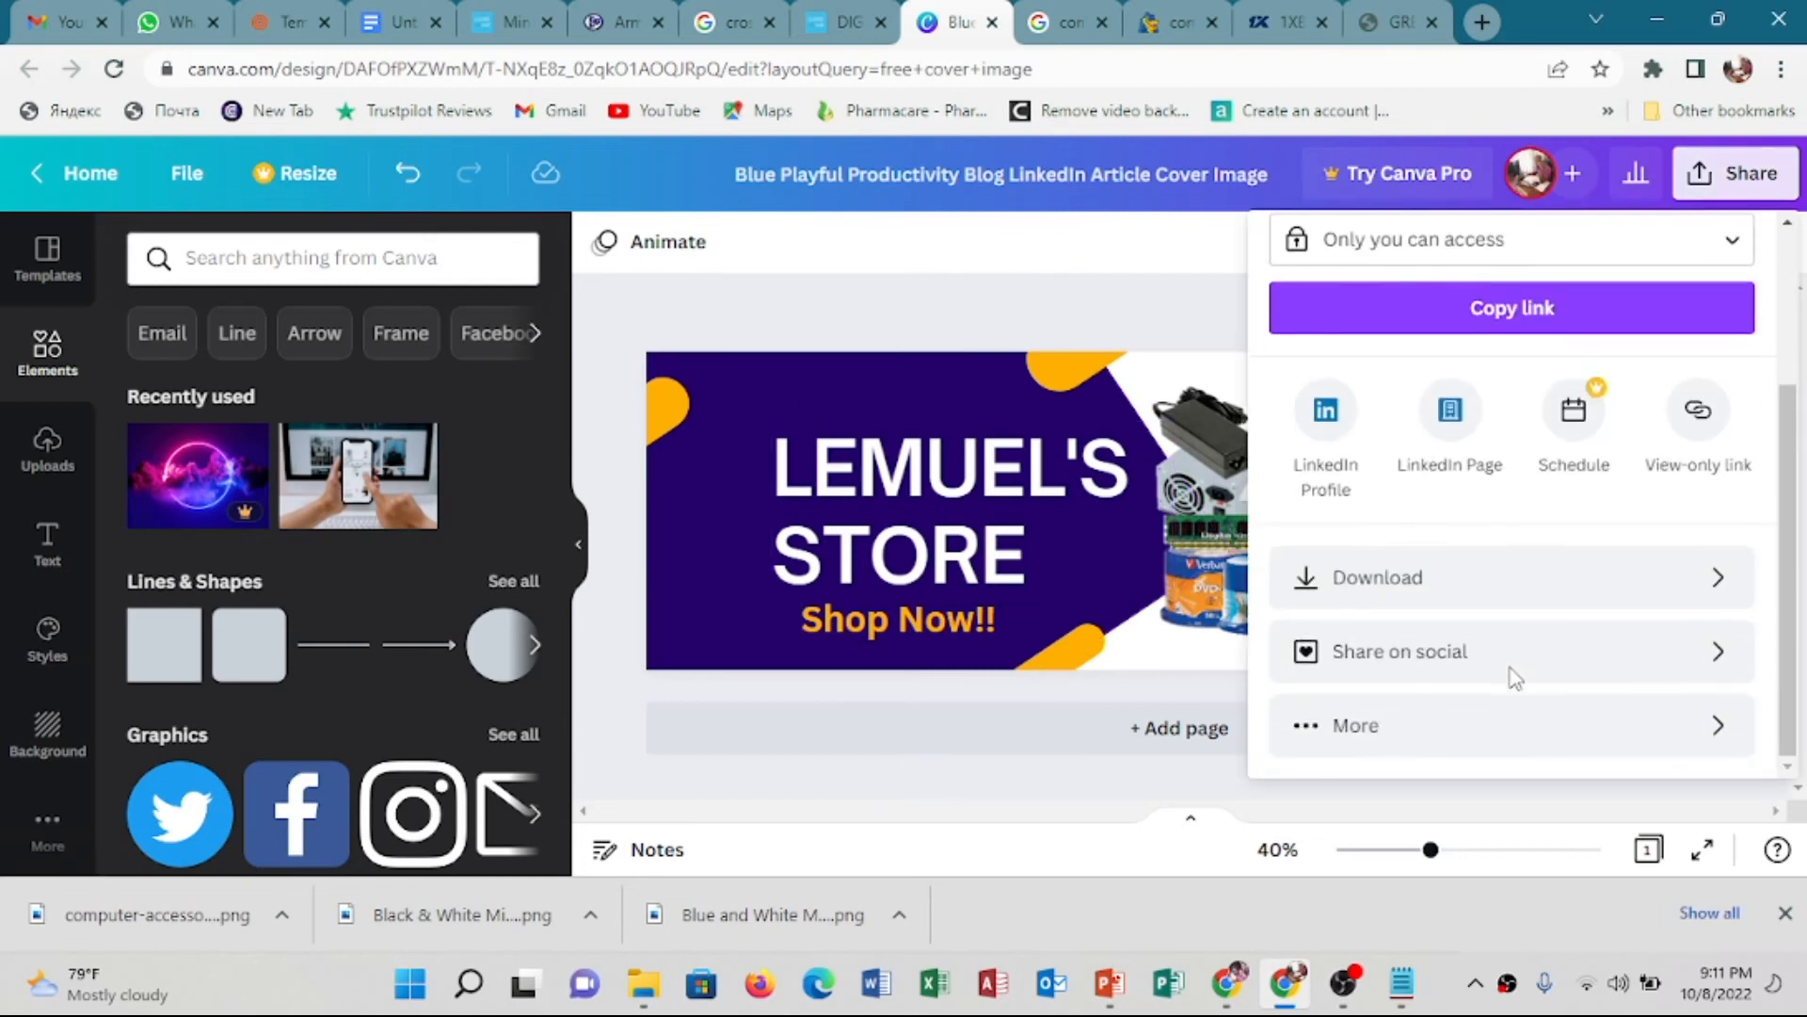
{"action": "left_click", "coordinate": [1316, 593]}
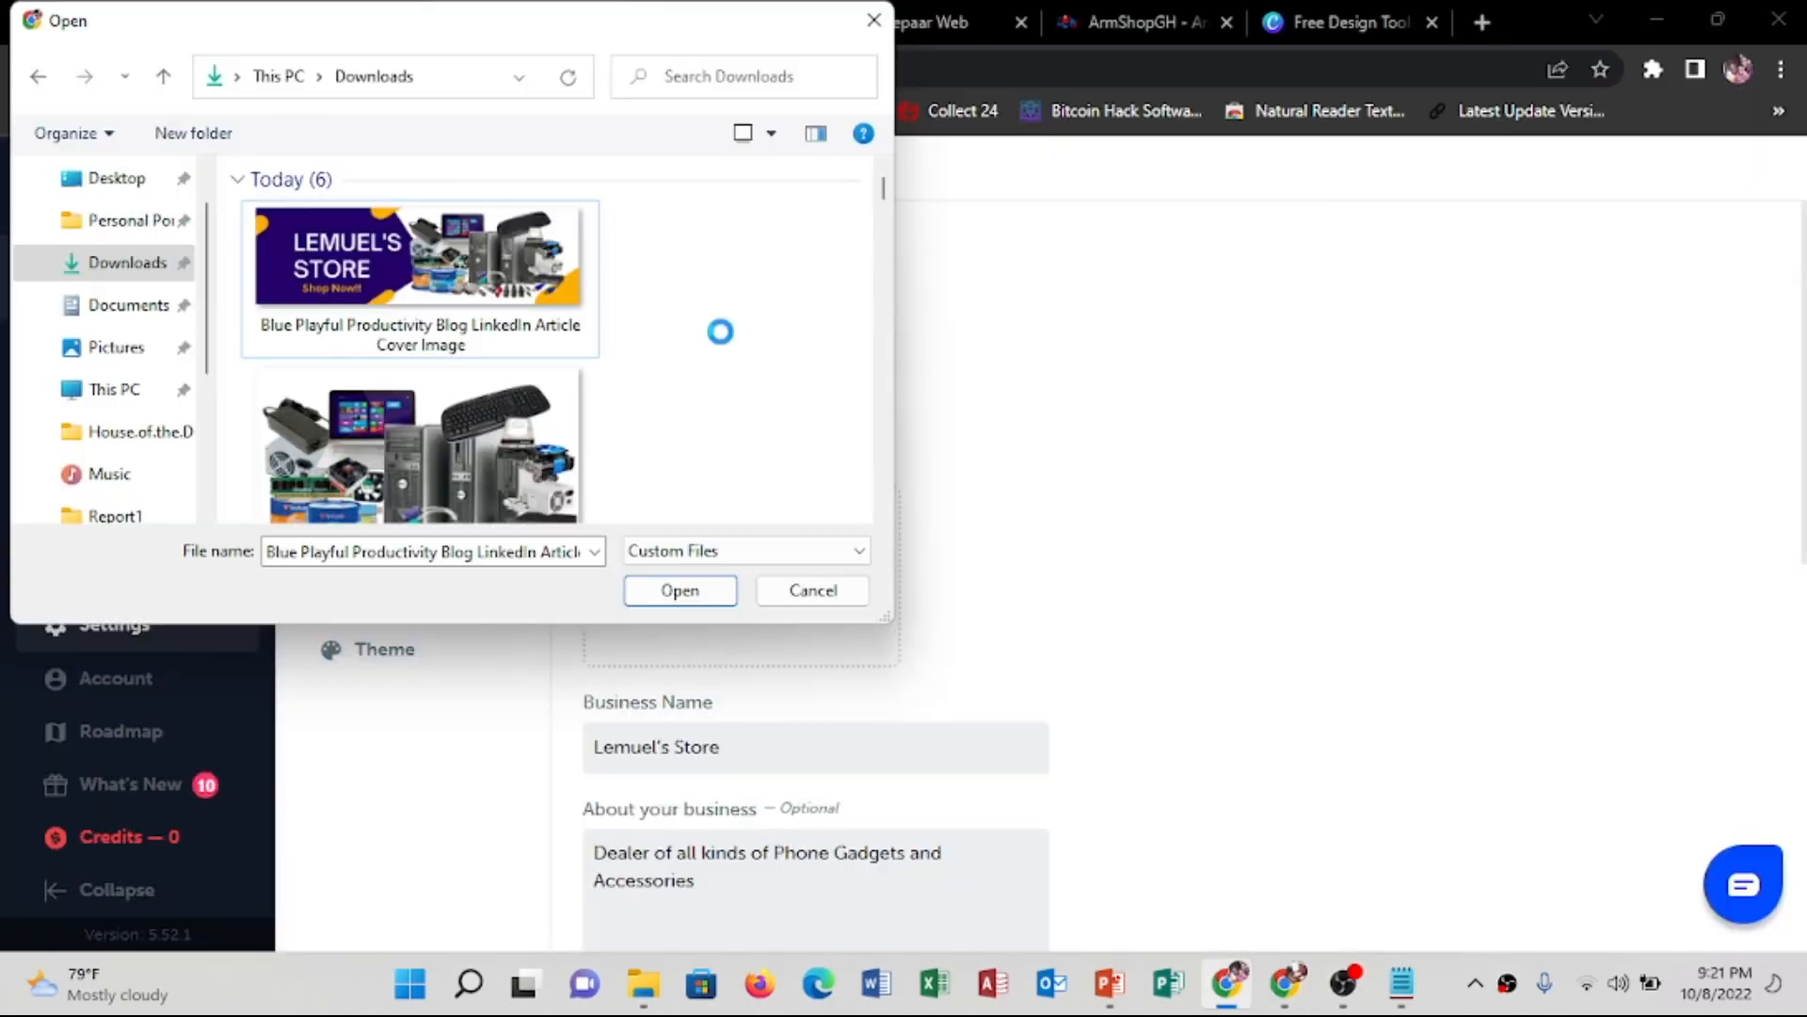
{"action": "right_click", "coordinate": [720, 334]}
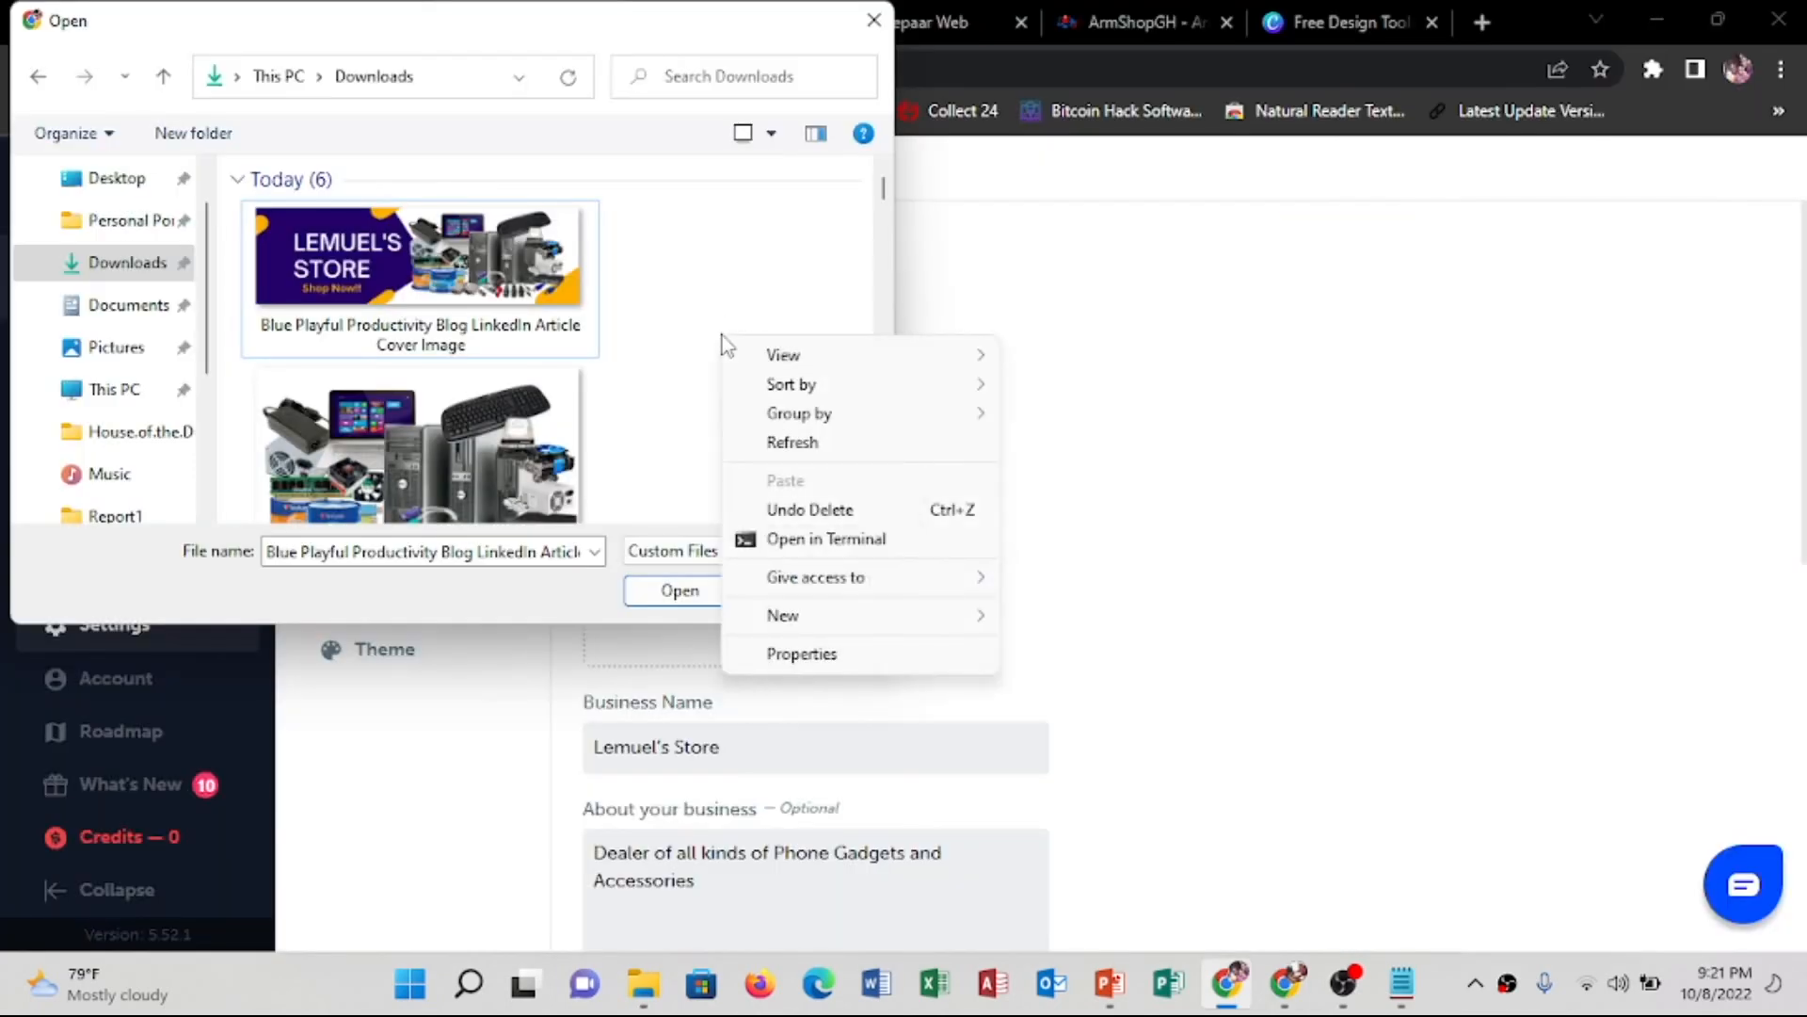
{"action": "left_click", "coordinate": [791, 443]}
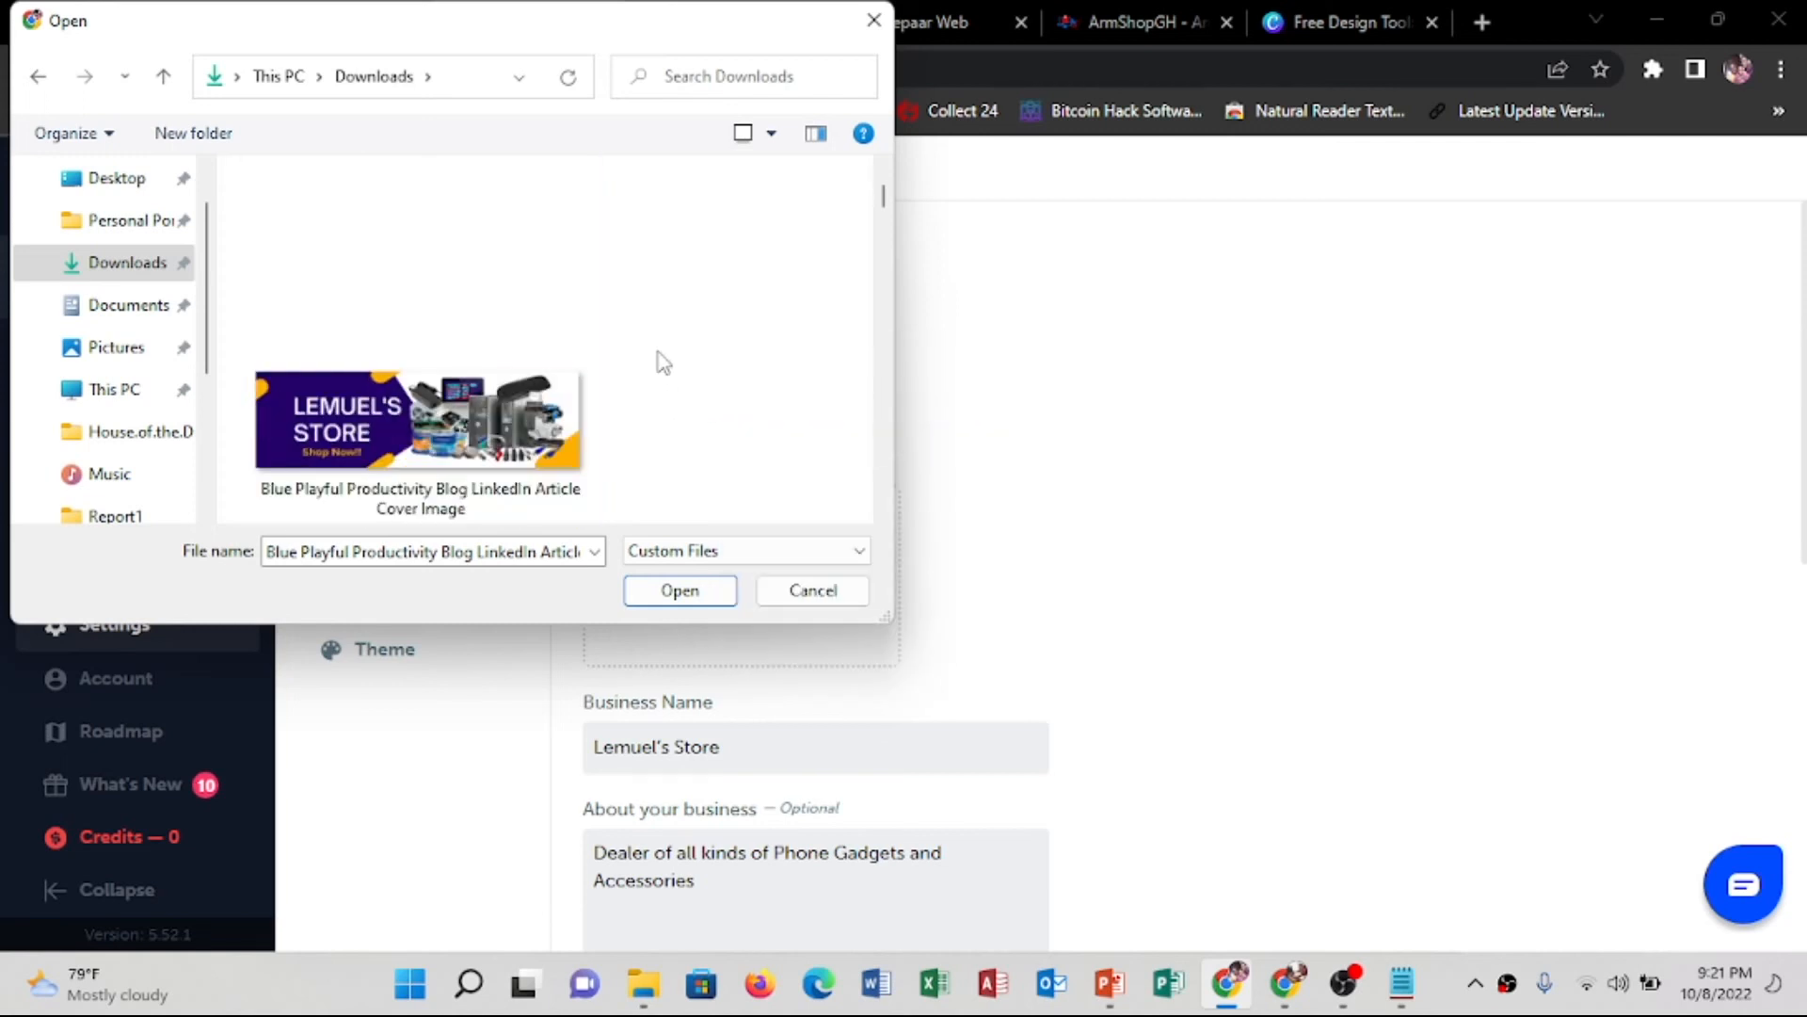
{"action": "left_click", "coordinate": [493, 459]}
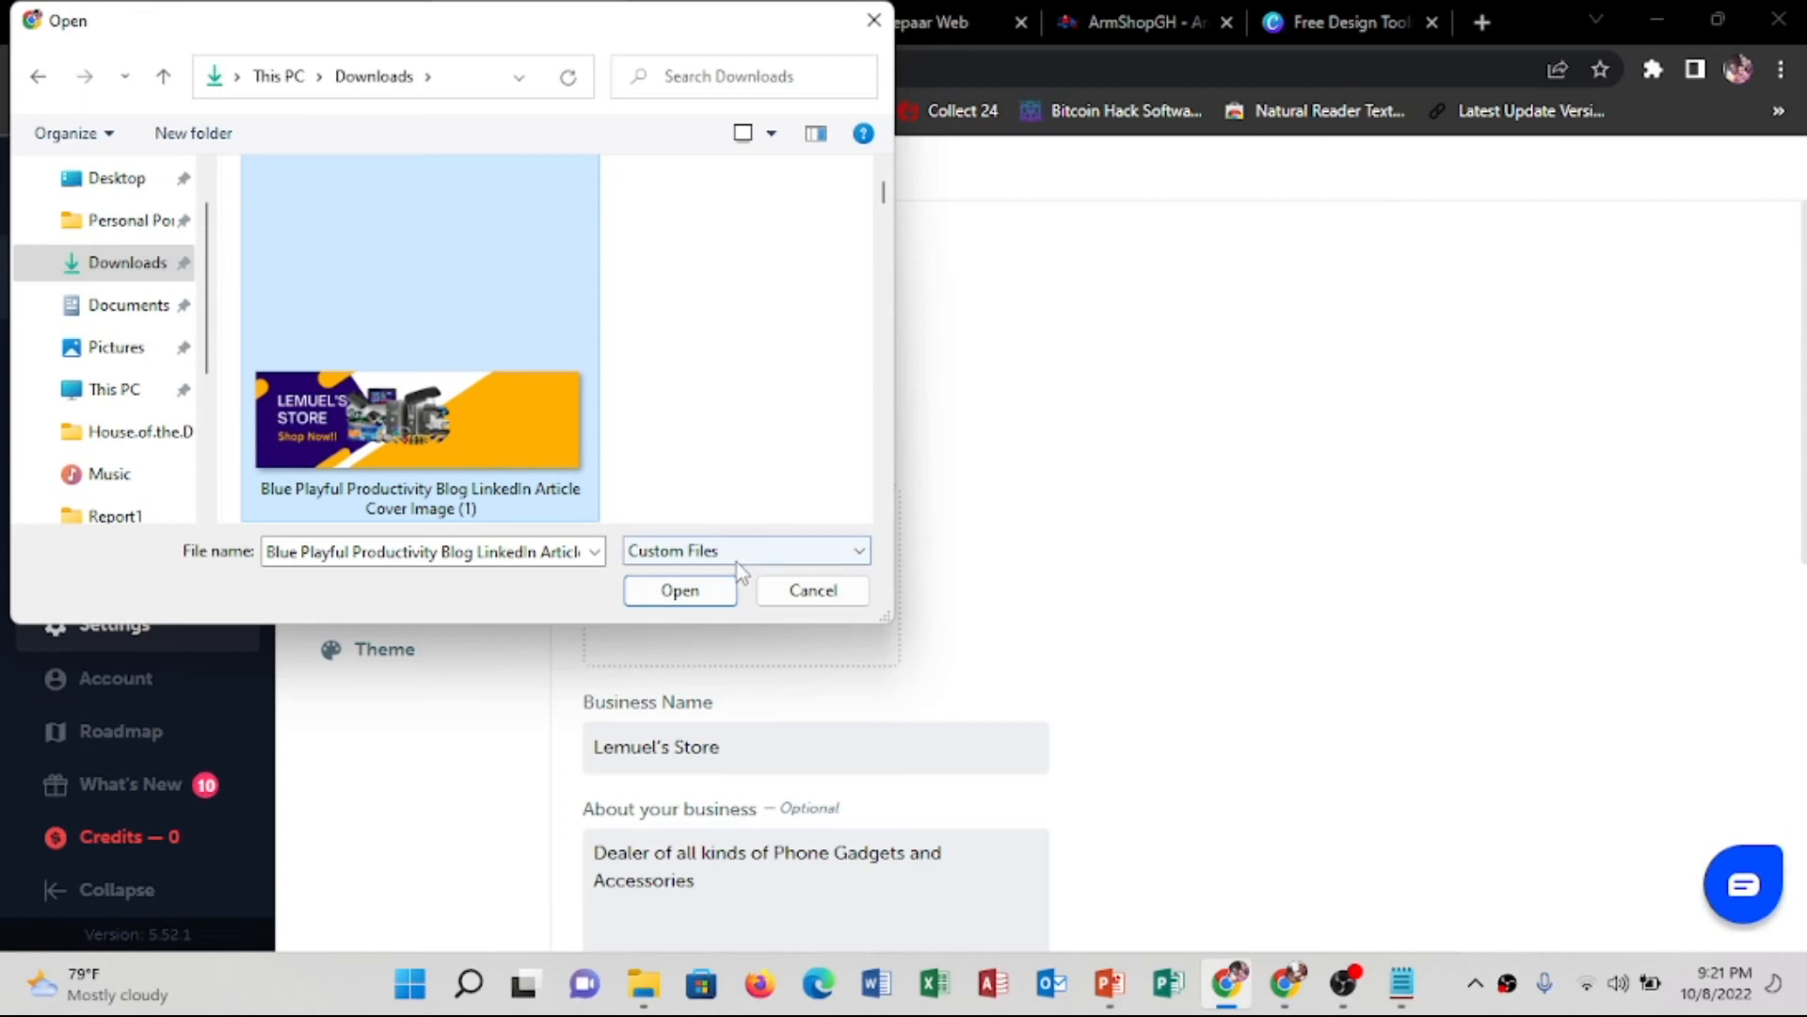
{"action": "left_click", "coordinate": [698, 595]}
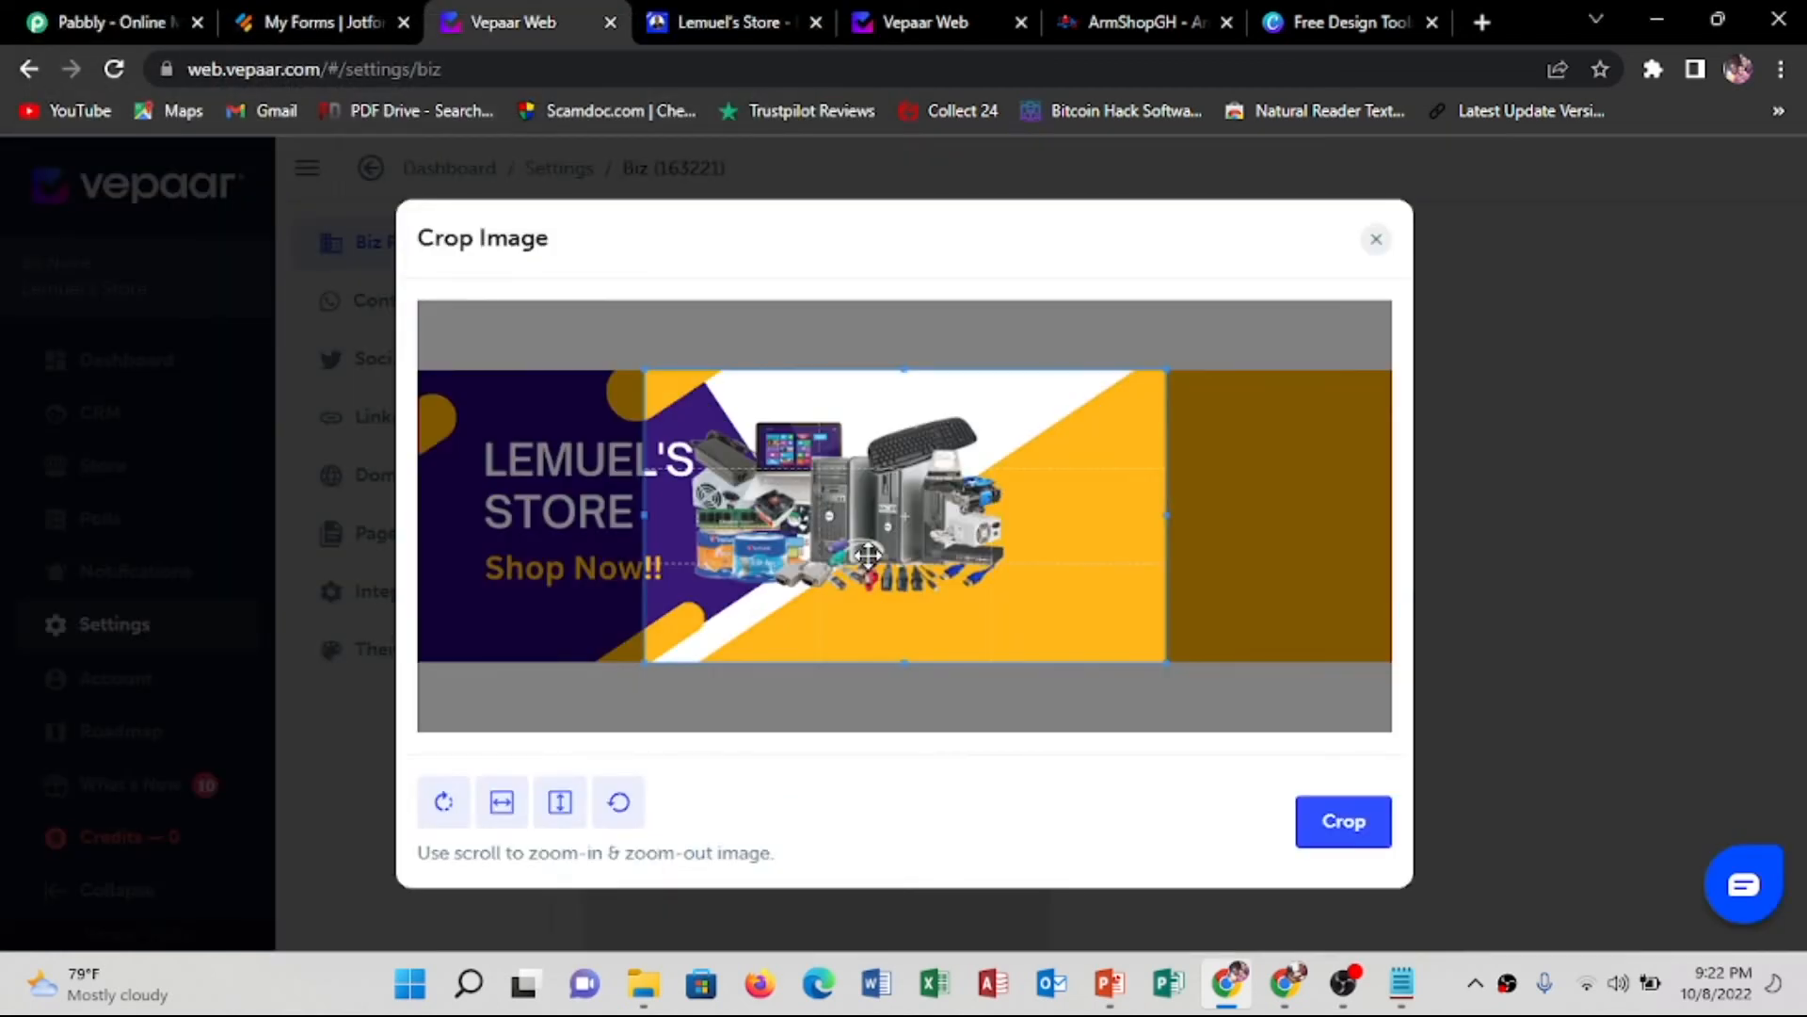
{"action": "left_click_drag", "start_coordinate": [908, 512], "coordinate": [682, 508]}
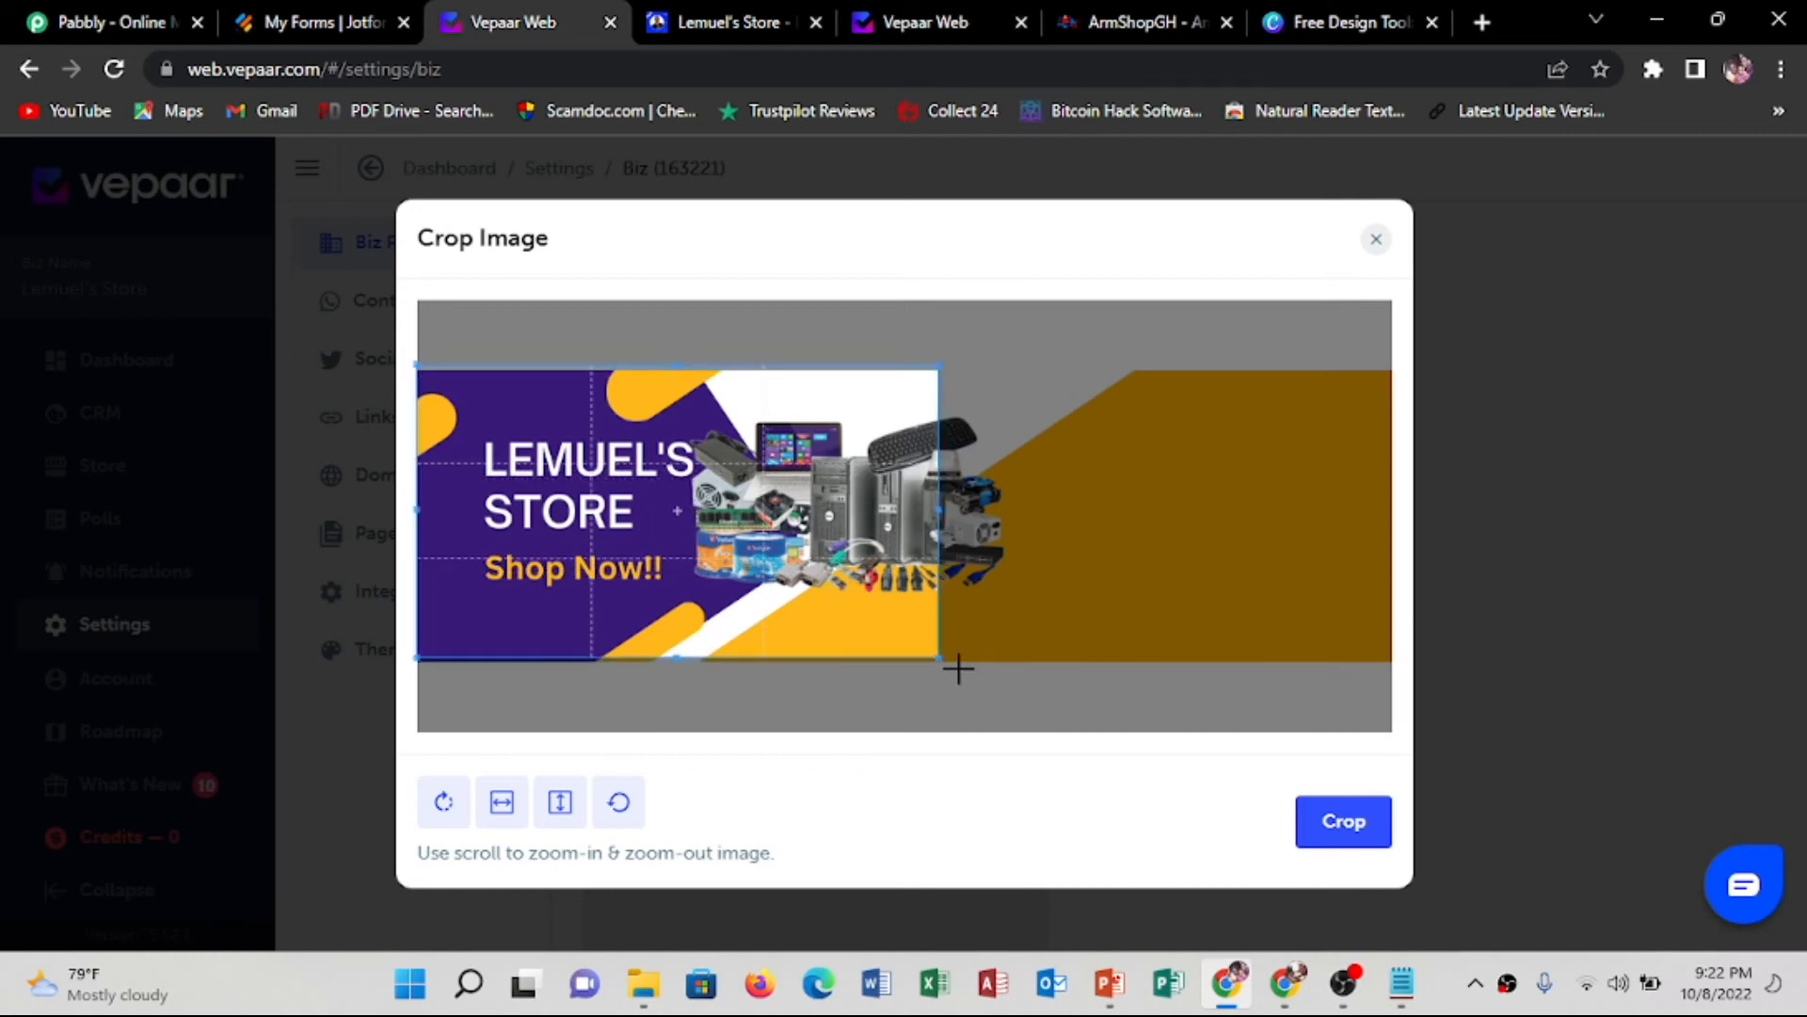
{"action": "left_click_drag", "start_coordinate": [937, 665], "coordinate": [1097, 731]}
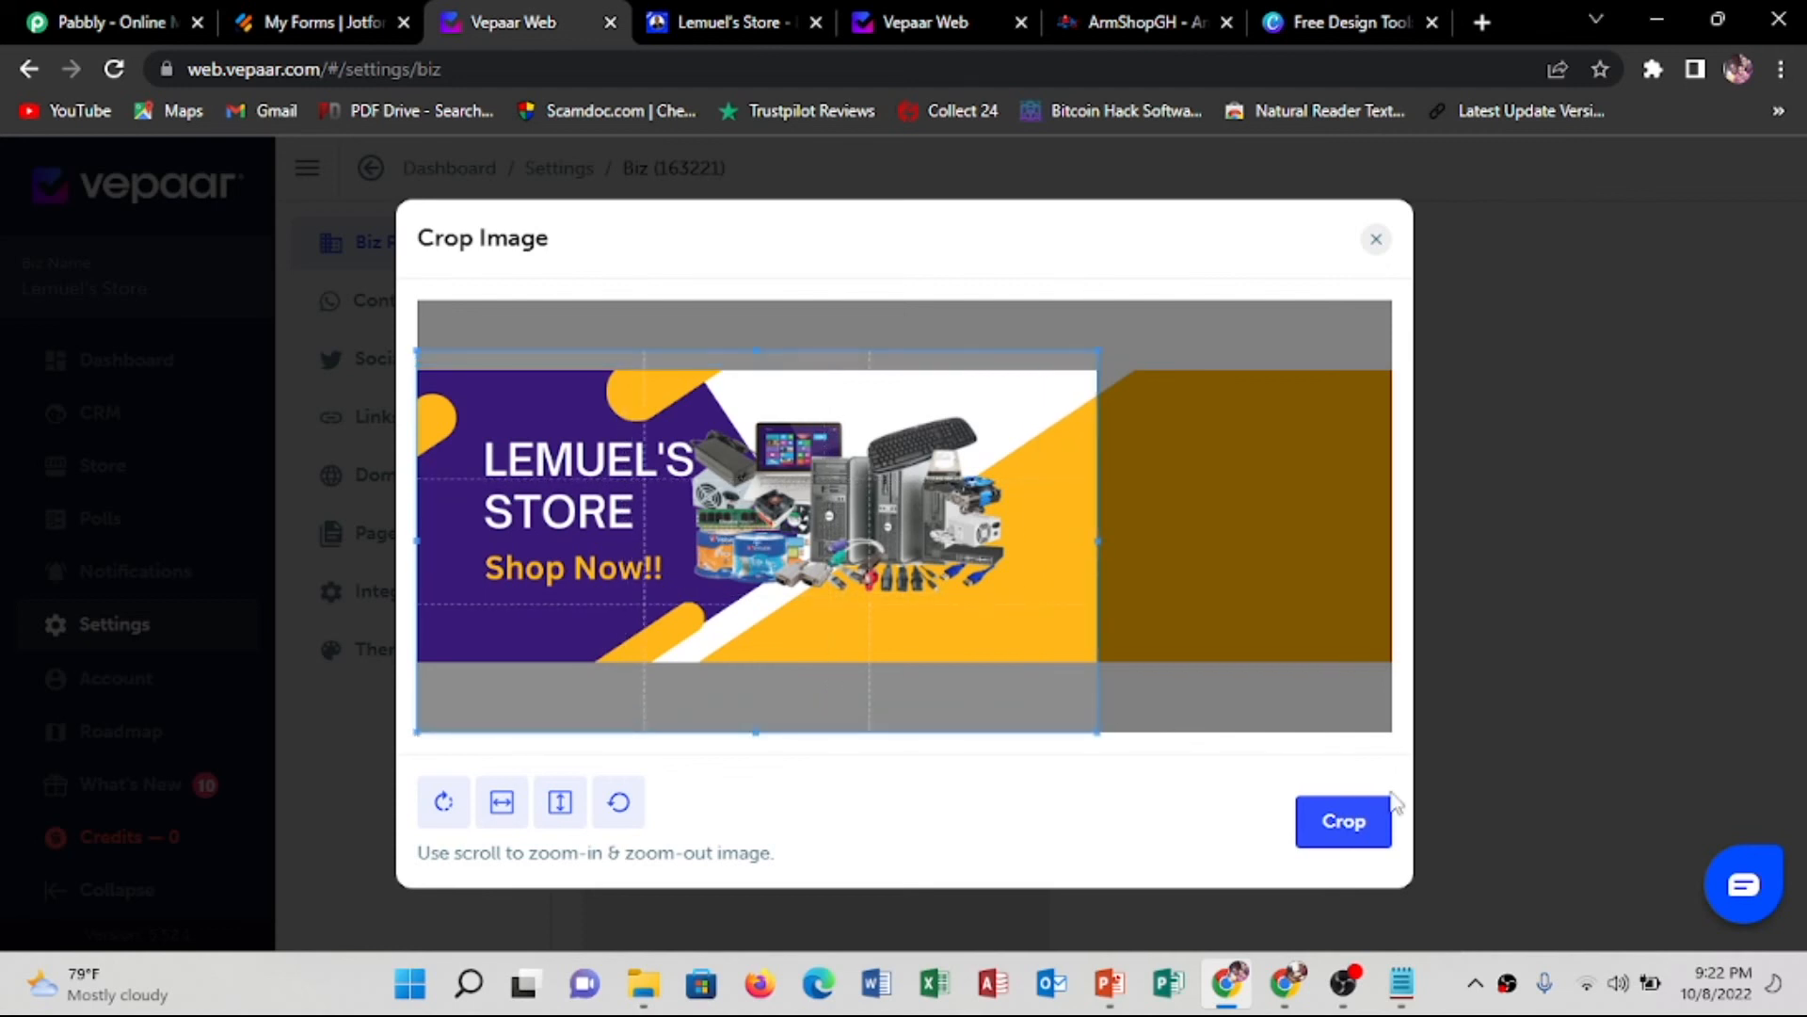
{"action": "left_click_drag", "start_coordinate": [859, 532], "coordinate": [863, 504]}
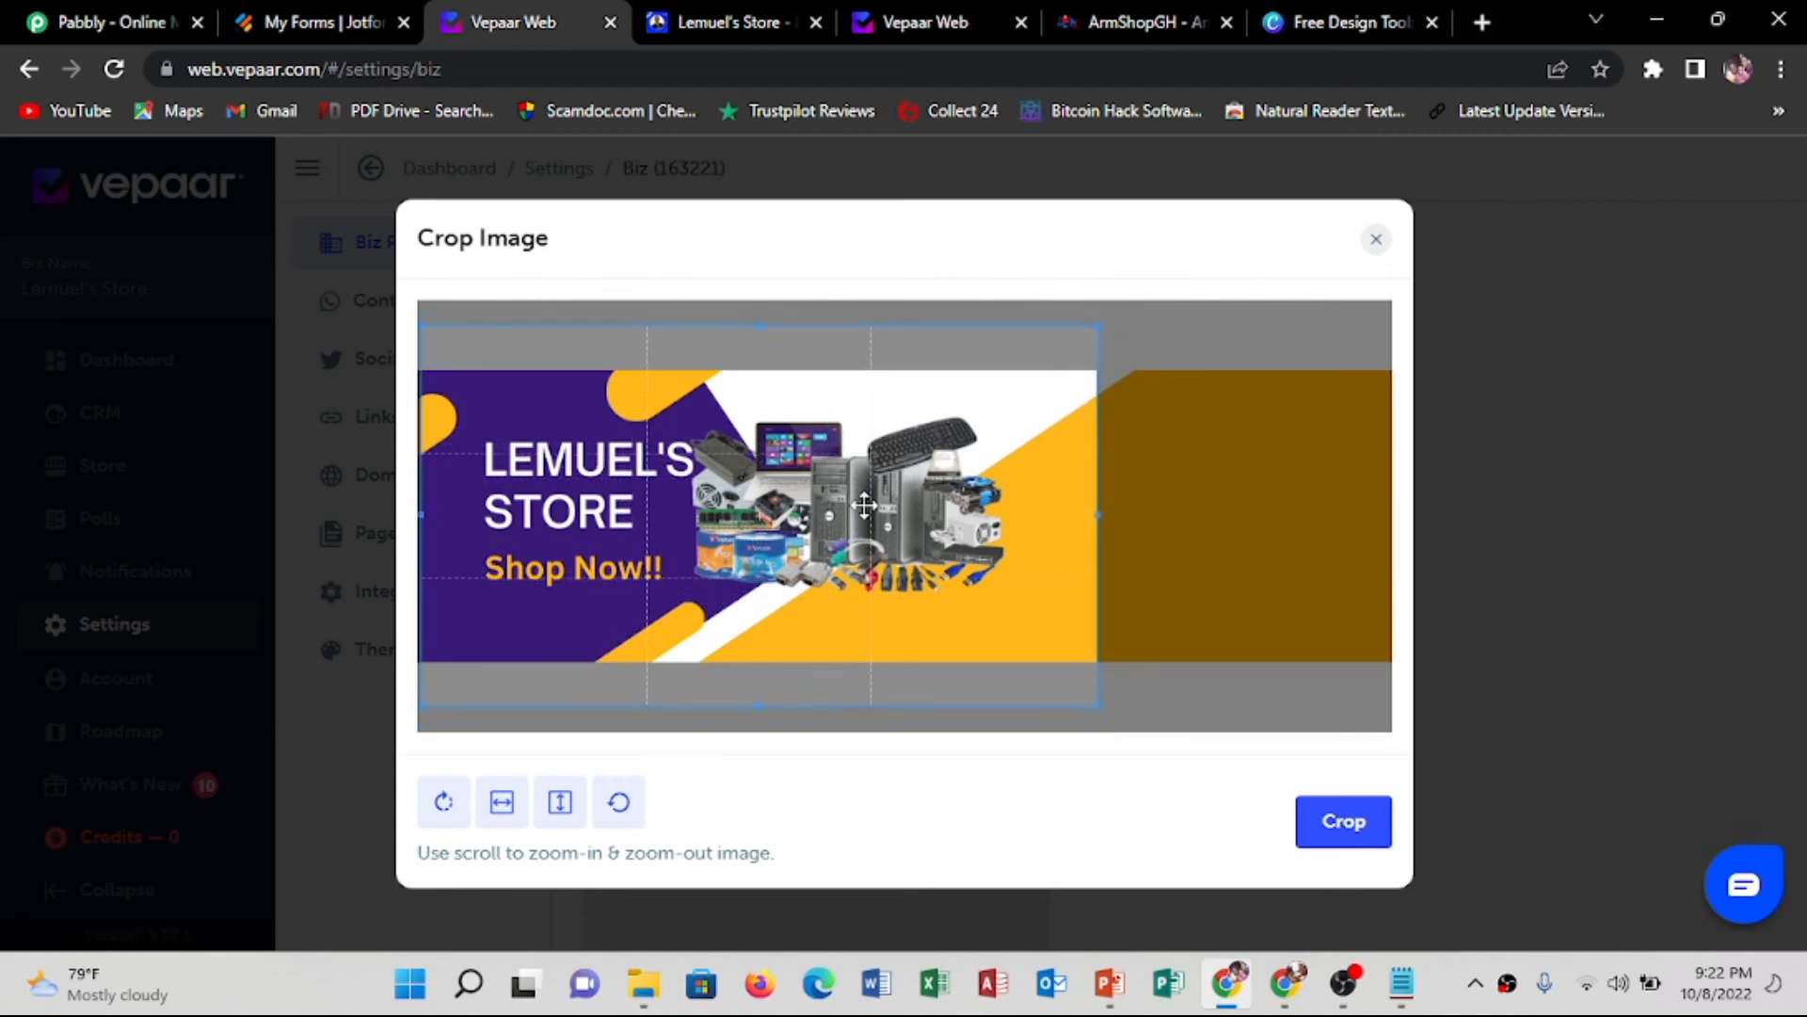
{"action": "left_click", "coordinate": [1372, 244]}
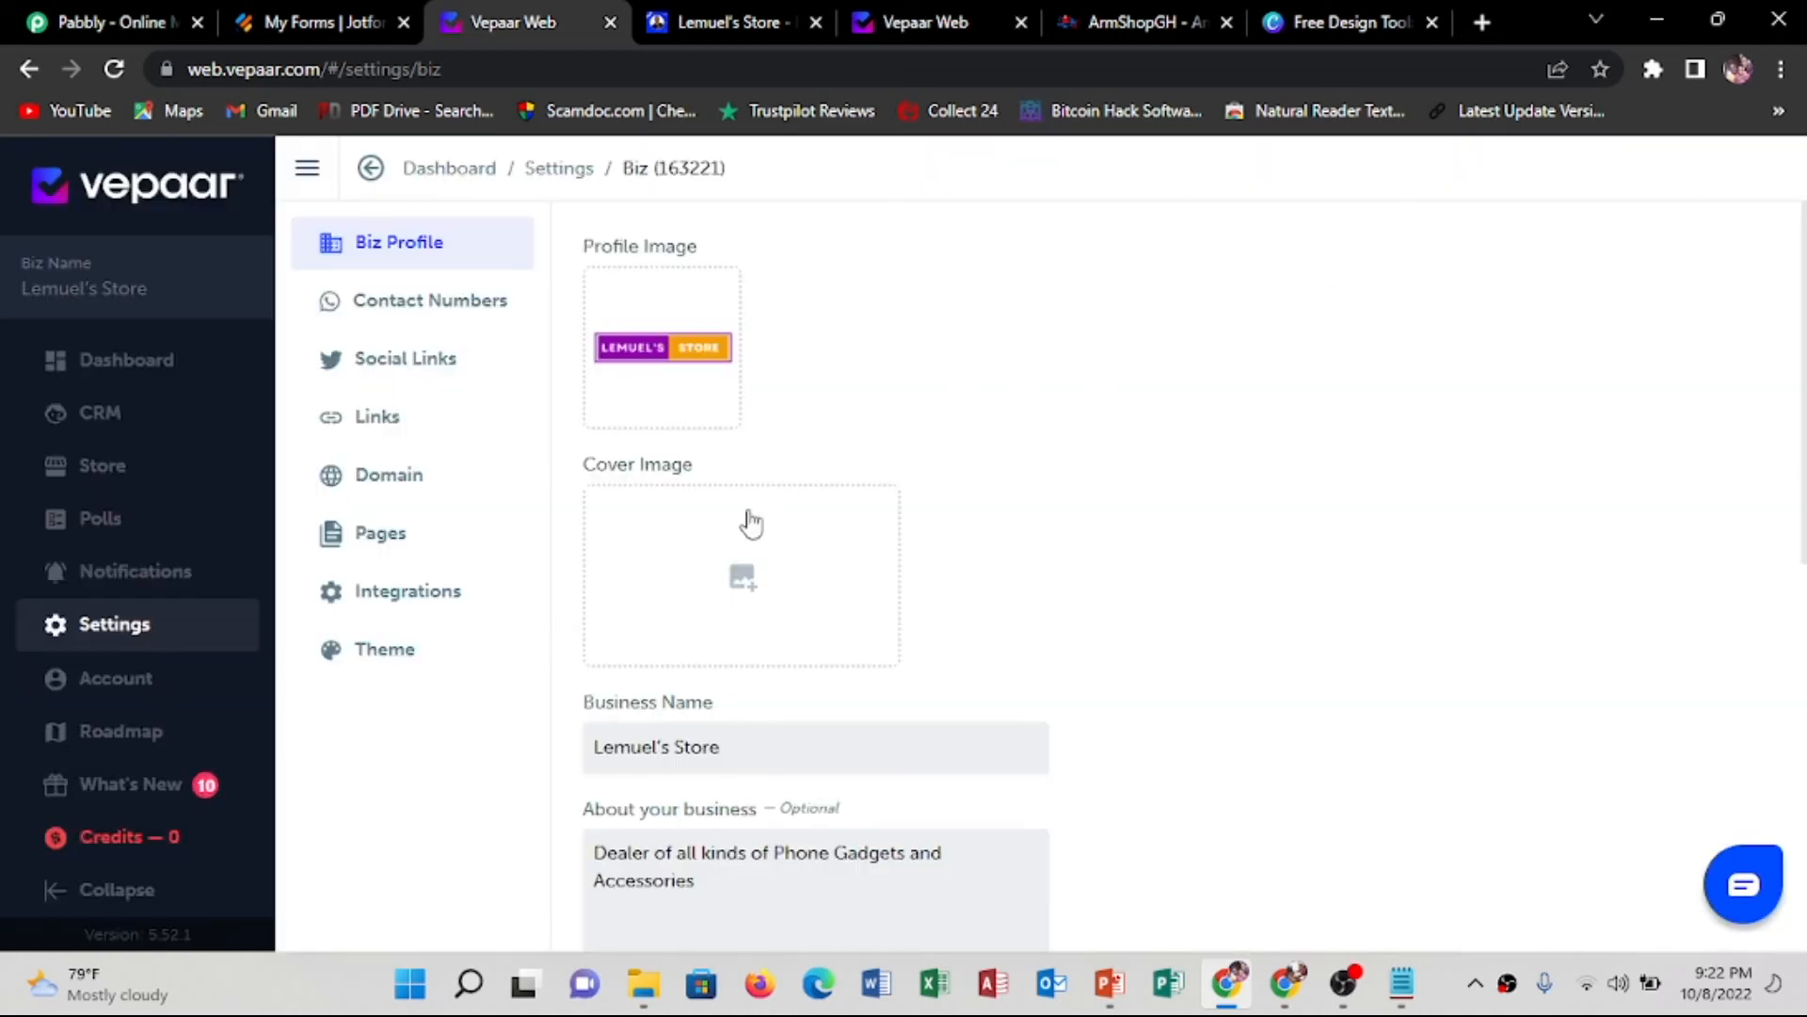
{"action": "left_click", "coordinate": [740, 576]}
{"action": "scroll", "coordinate": [529, 442], "scroll_direction": "down", "scroll_amount": 3}
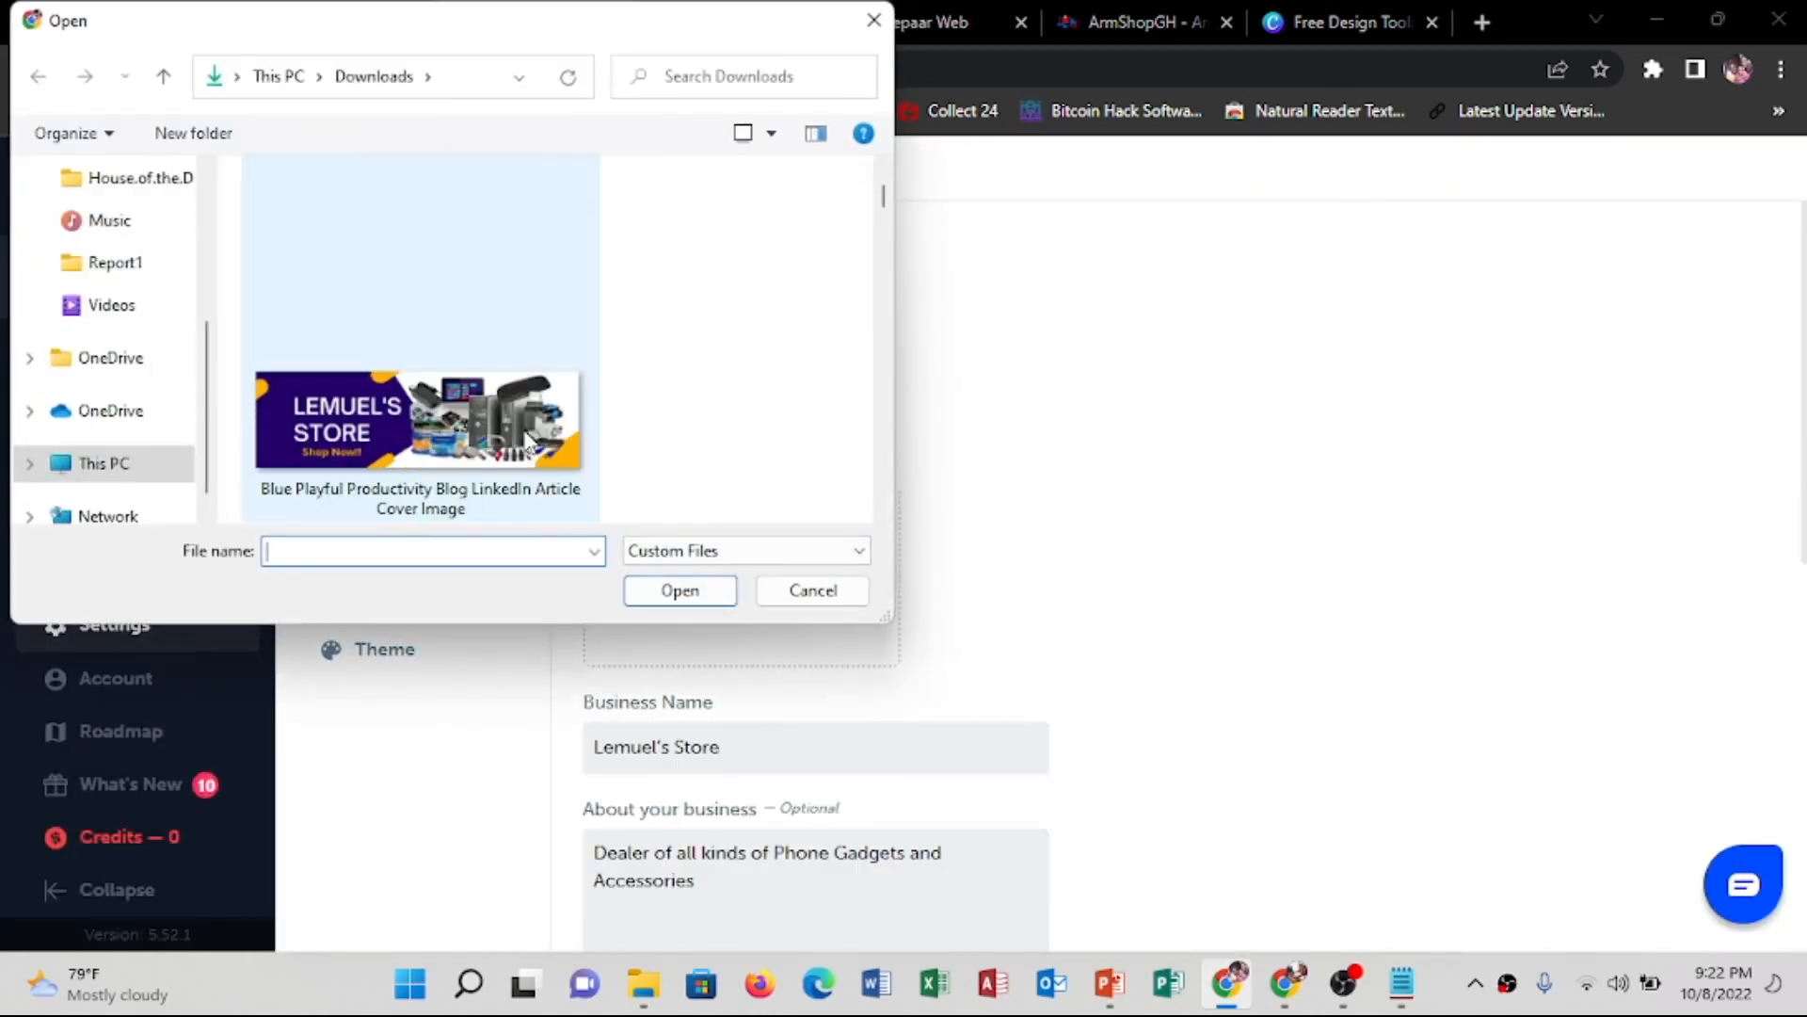
{"action": "left_click", "coordinate": [521, 435]}
{"action": "left_click", "coordinate": [716, 599]}
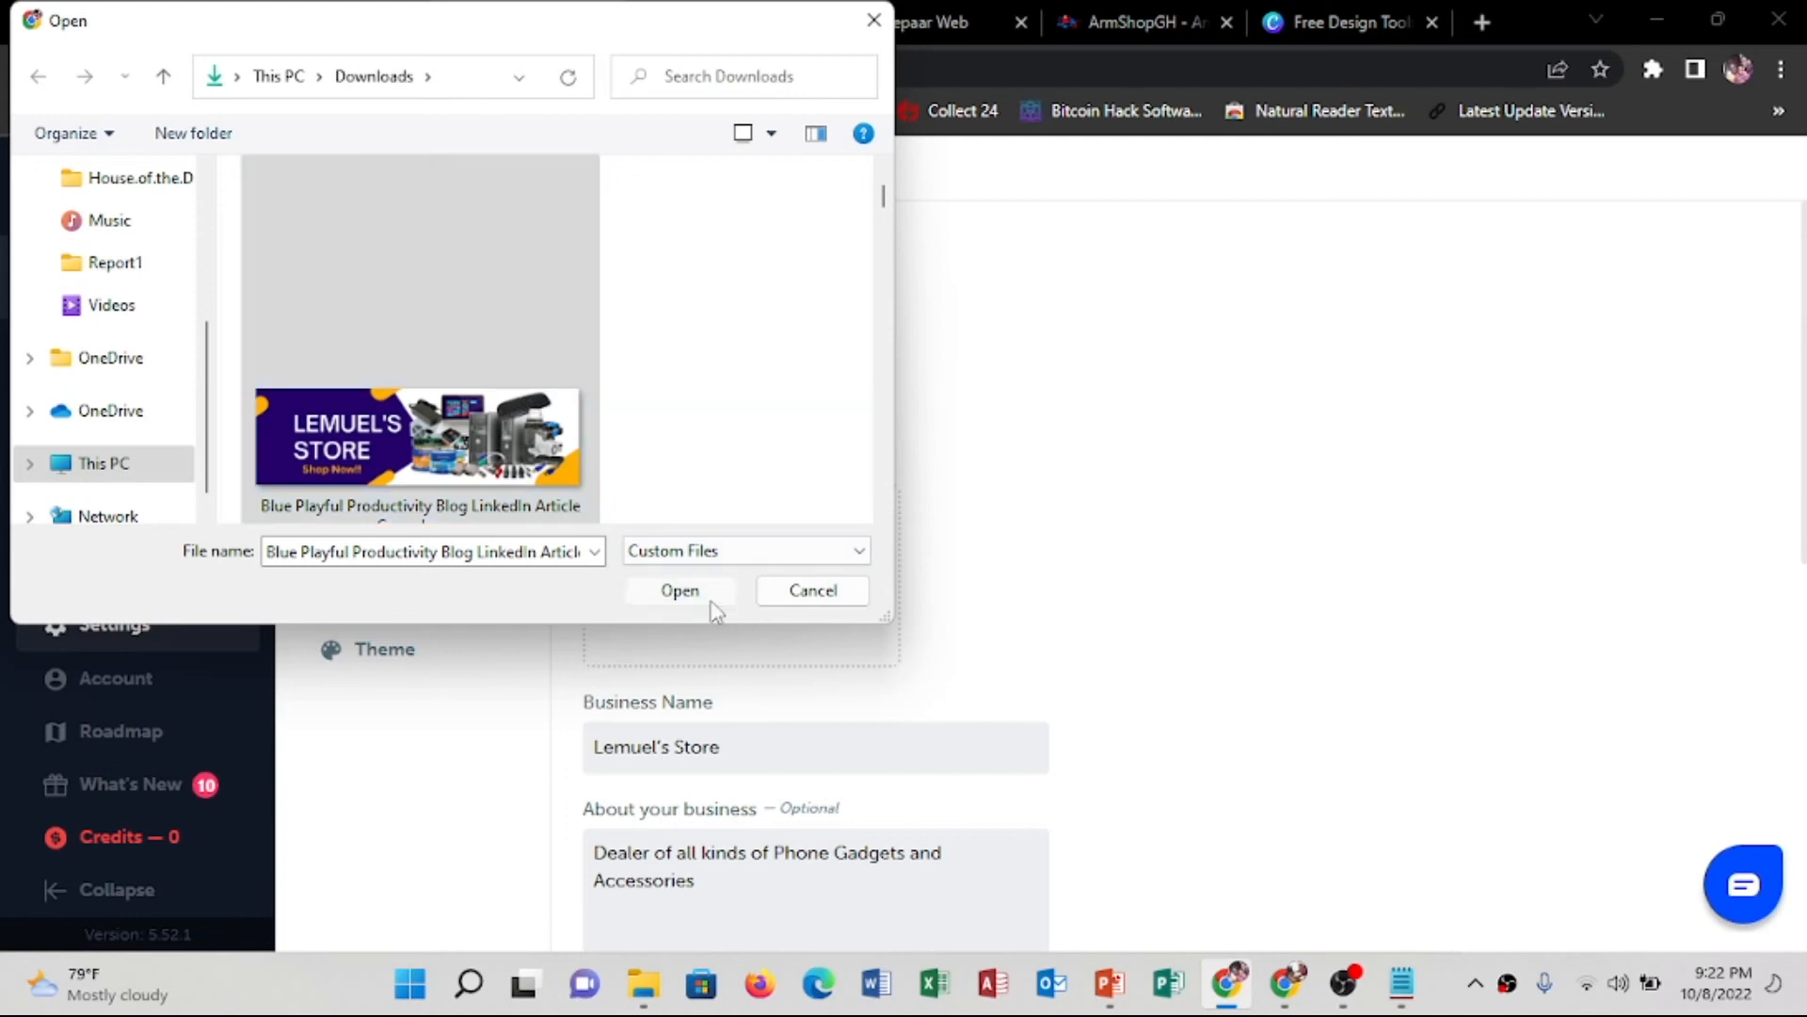
{"action": "left_click_drag", "start_coordinate": [850, 569], "coordinate": [689, 570]}
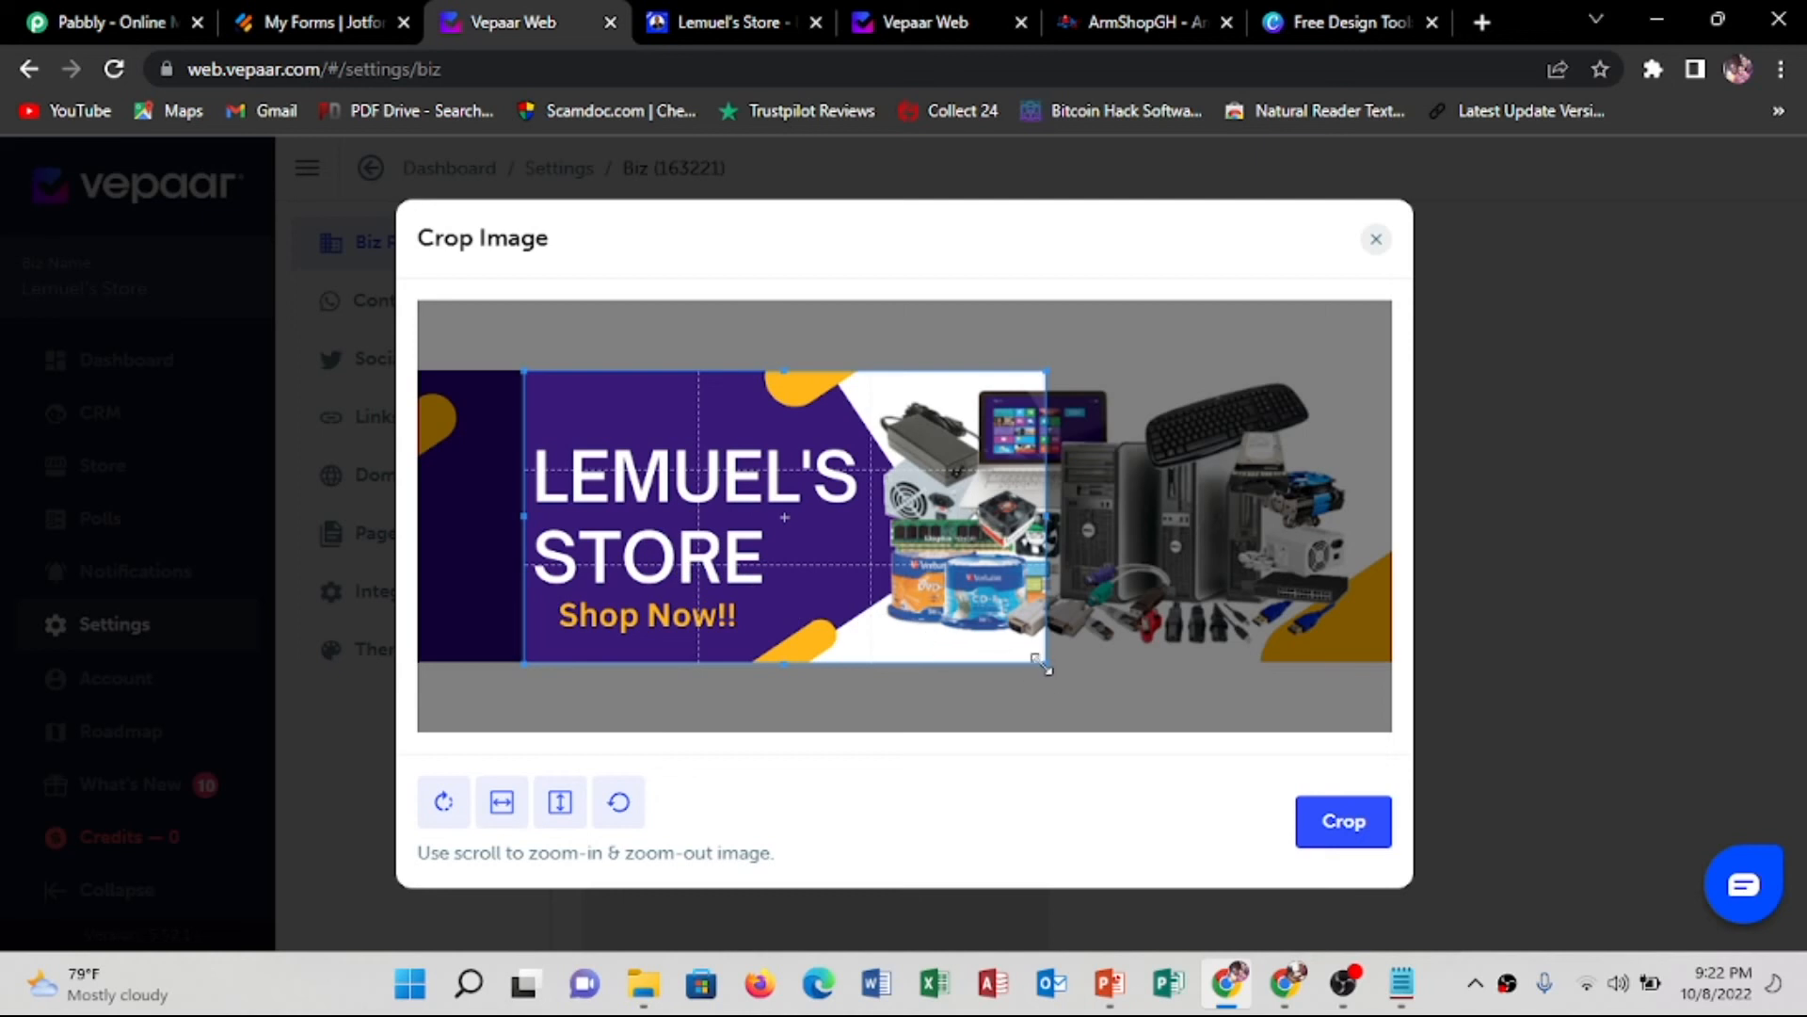
{"action": "left_click_drag", "start_coordinate": [1042, 664], "coordinate": [1291, 774]}
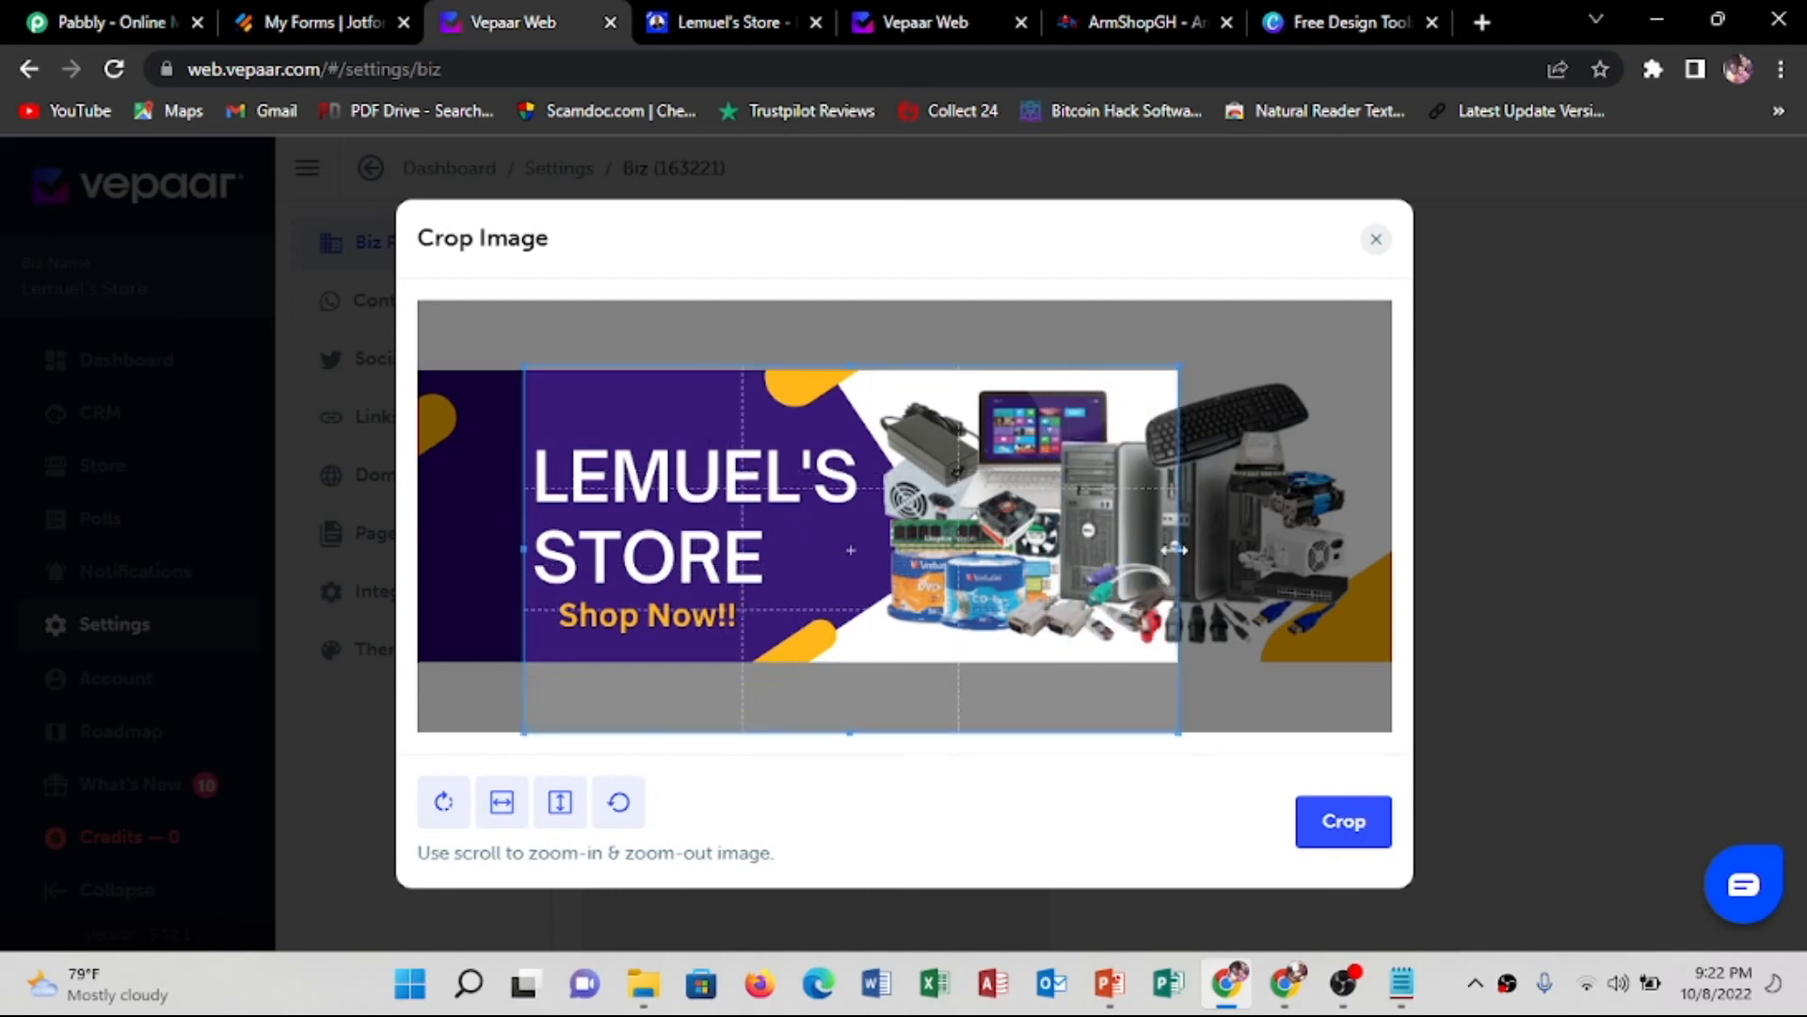
{"action": "left_click_drag", "start_coordinate": [930, 538], "coordinate": [934, 536]}
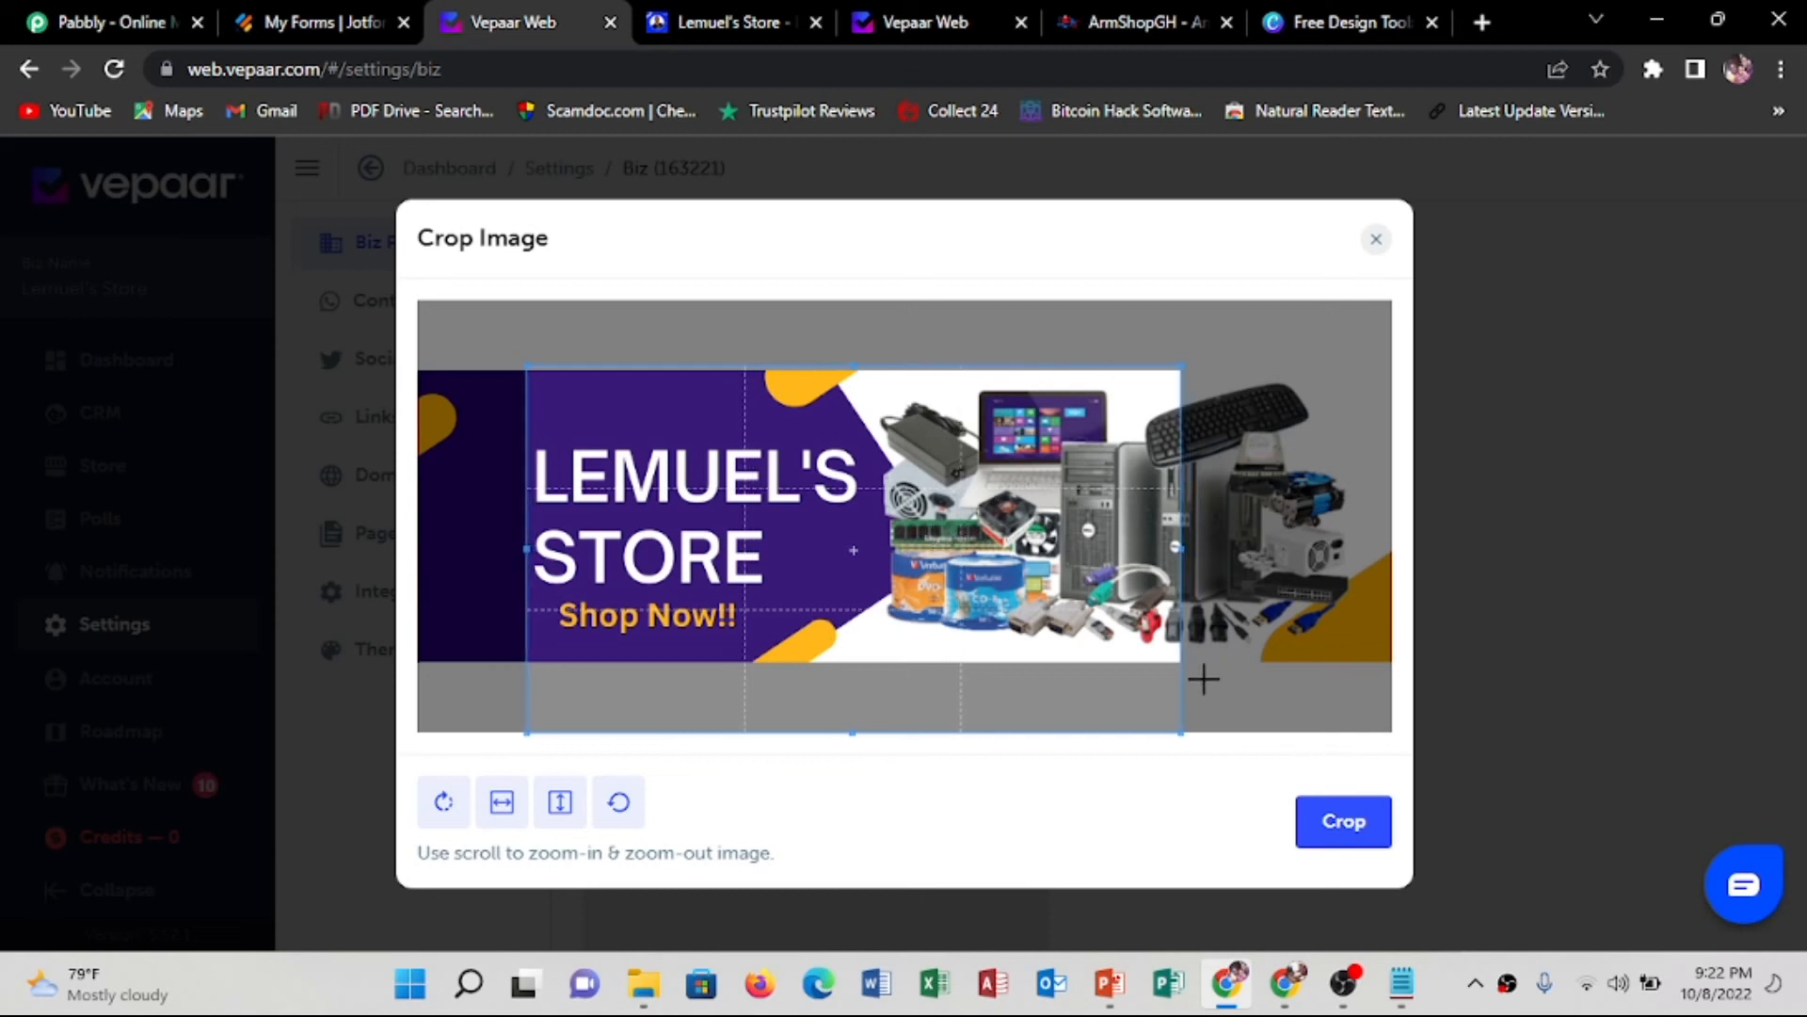
{"action": "left_click_drag", "start_coordinate": [1008, 605], "coordinate": [1004, 575]}
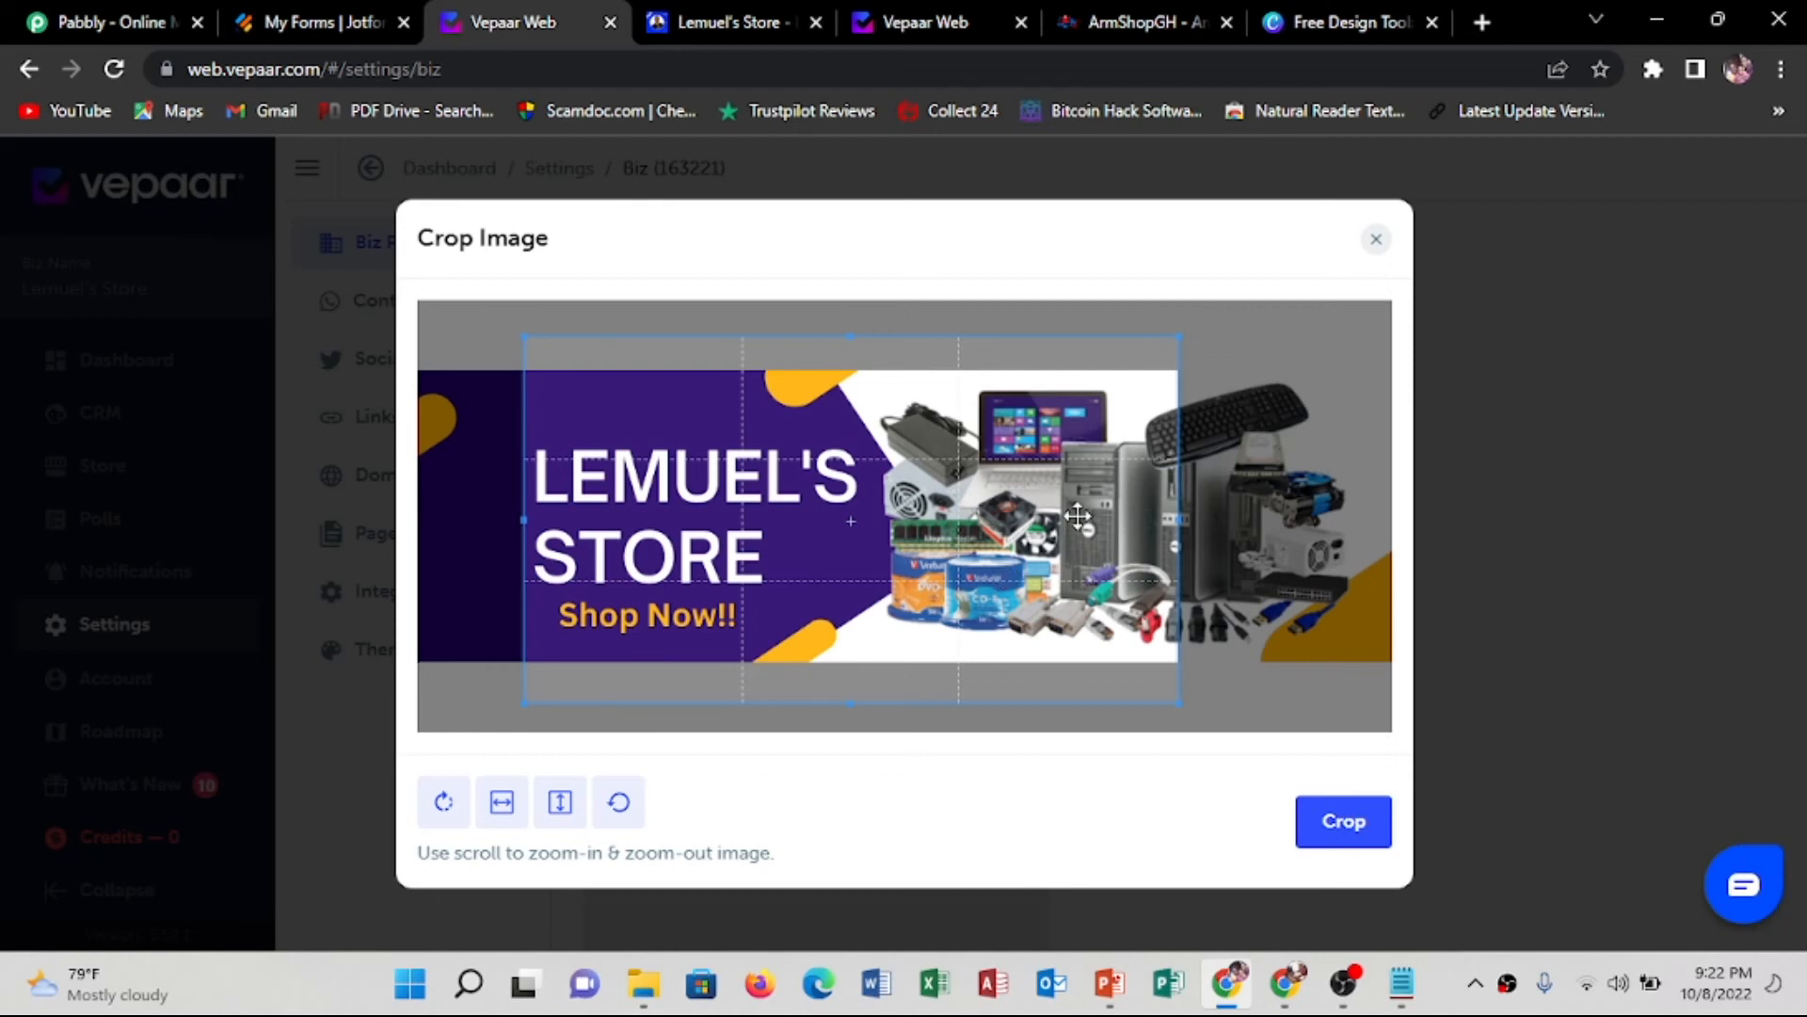
{"action": "left_click", "coordinate": [1375, 239]}
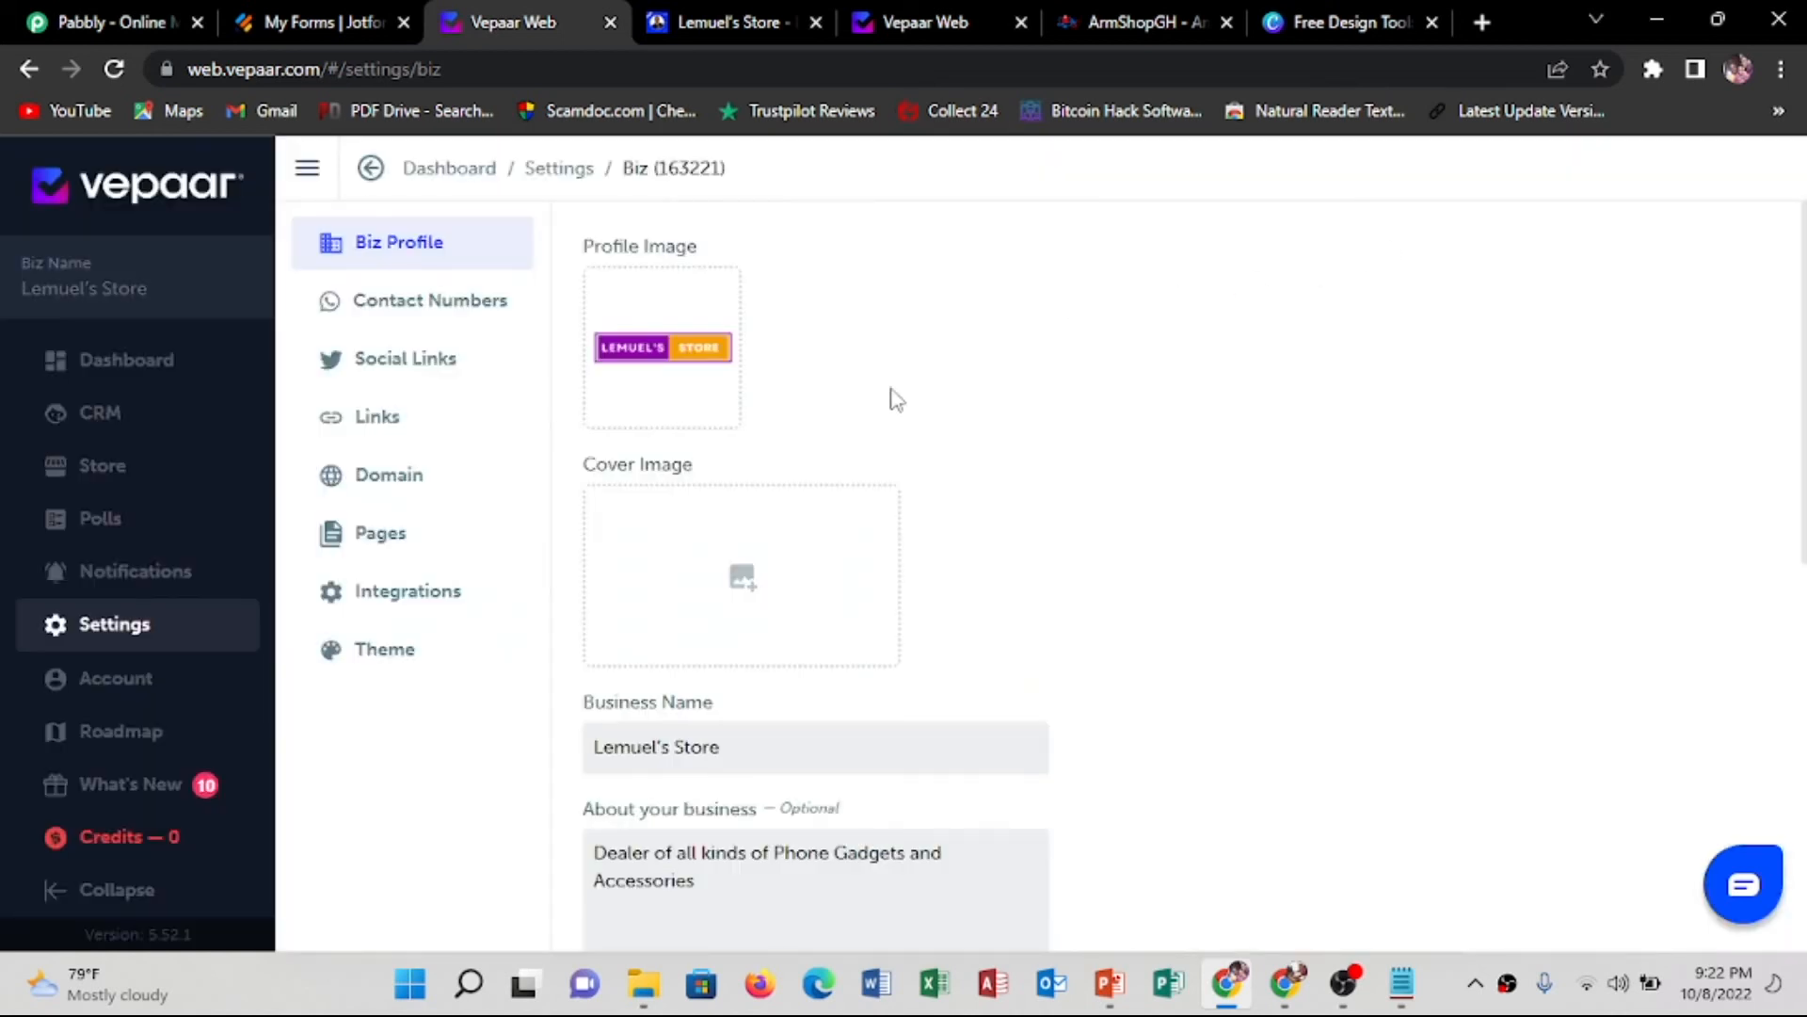
Load "Blue Playful Productivity Blog LinkedIn Article Cover Image (1)" from Downloads as the store's cover image
{"action": "left_click", "coordinate": [743, 576]}
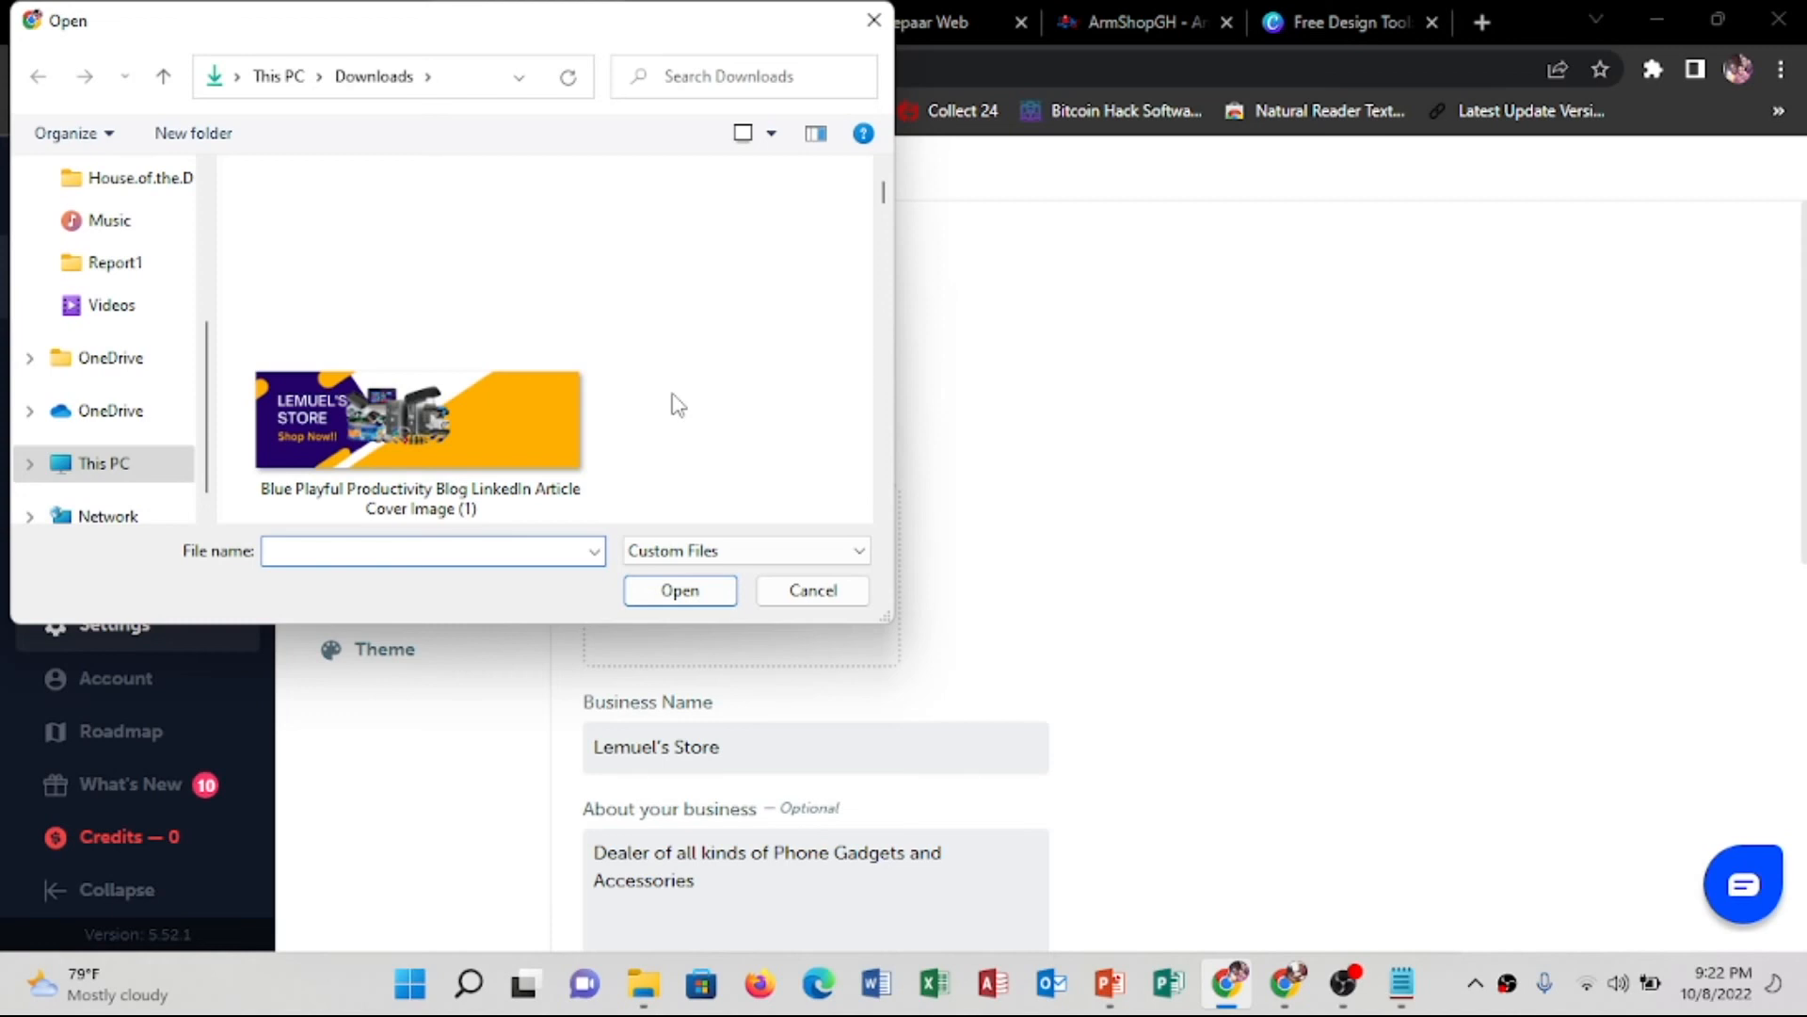
{"action": "left_click", "coordinate": [563, 397]}
{"action": "left_click", "coordinate": [679, 591]}
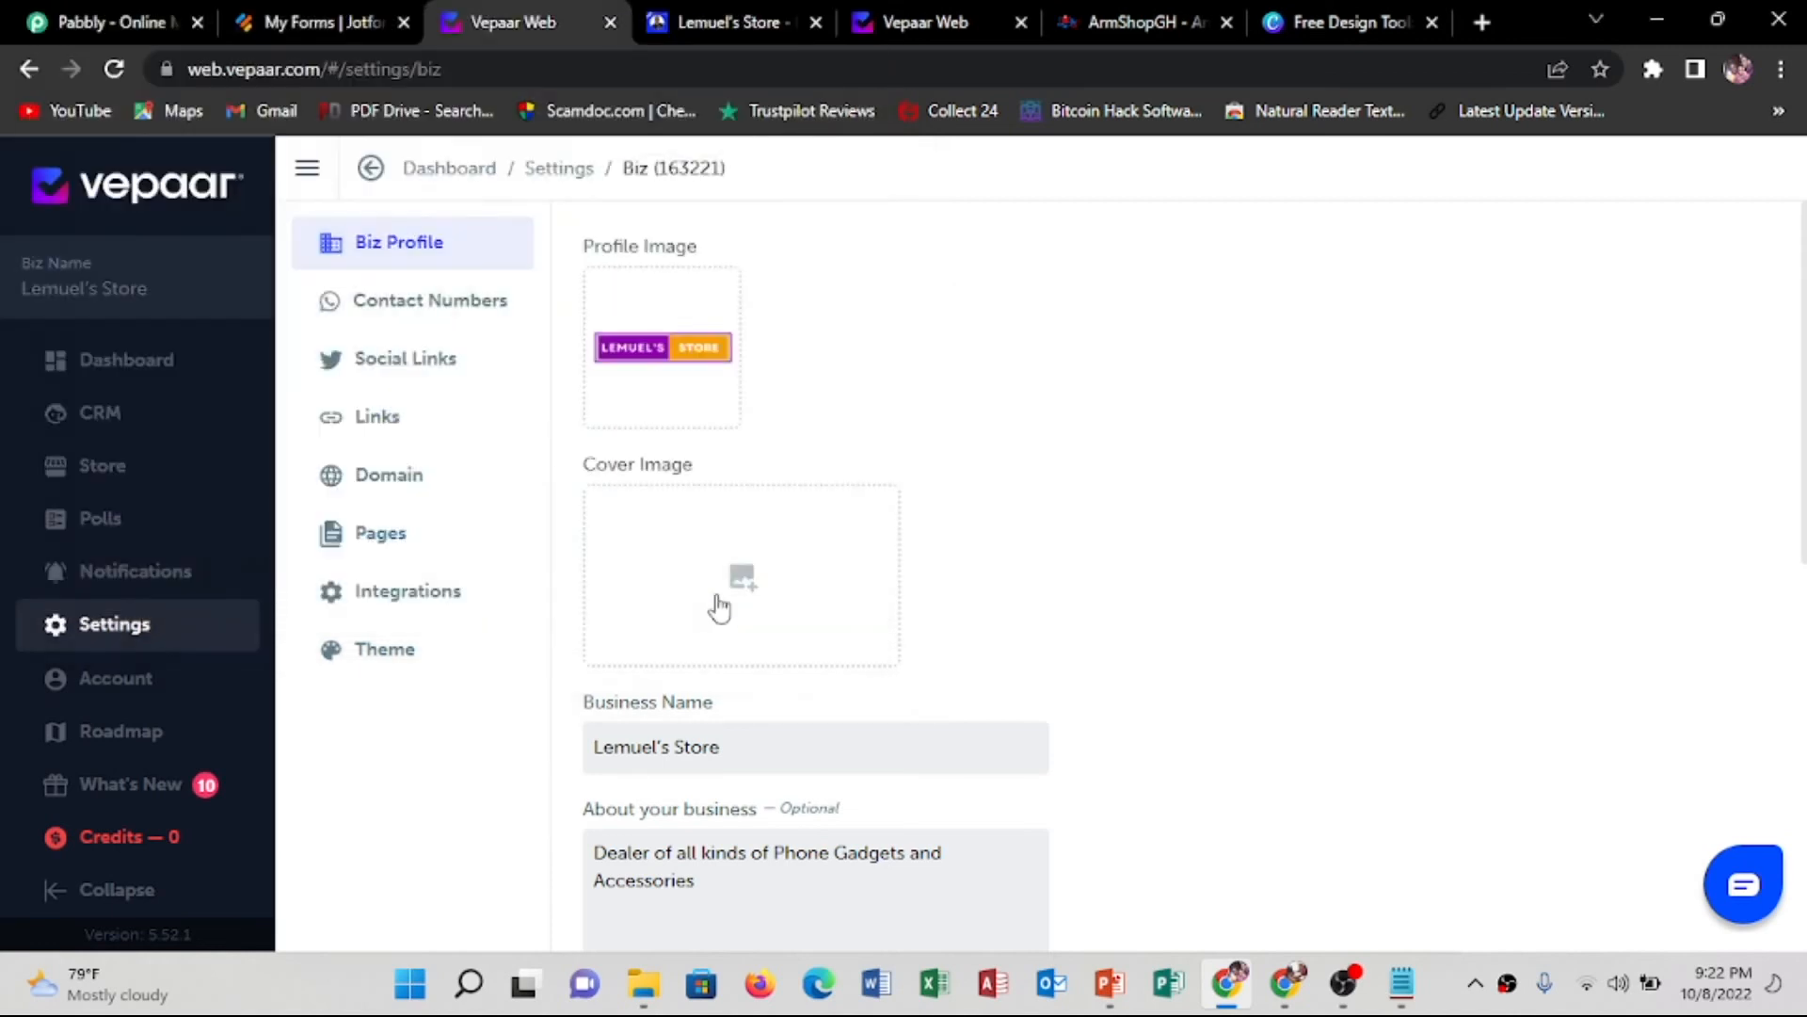
Fit the crop frame closely around the store heading, the "Shop Now!!" text and the whole accessories picture
{"action": "left_click_drag", "start_coordinate": [817, 551], "coordinate": [601, 547]}
{"action": "left_click_drag", "start_coordinate": [939, 671], "coordinate": [1082, 823]}
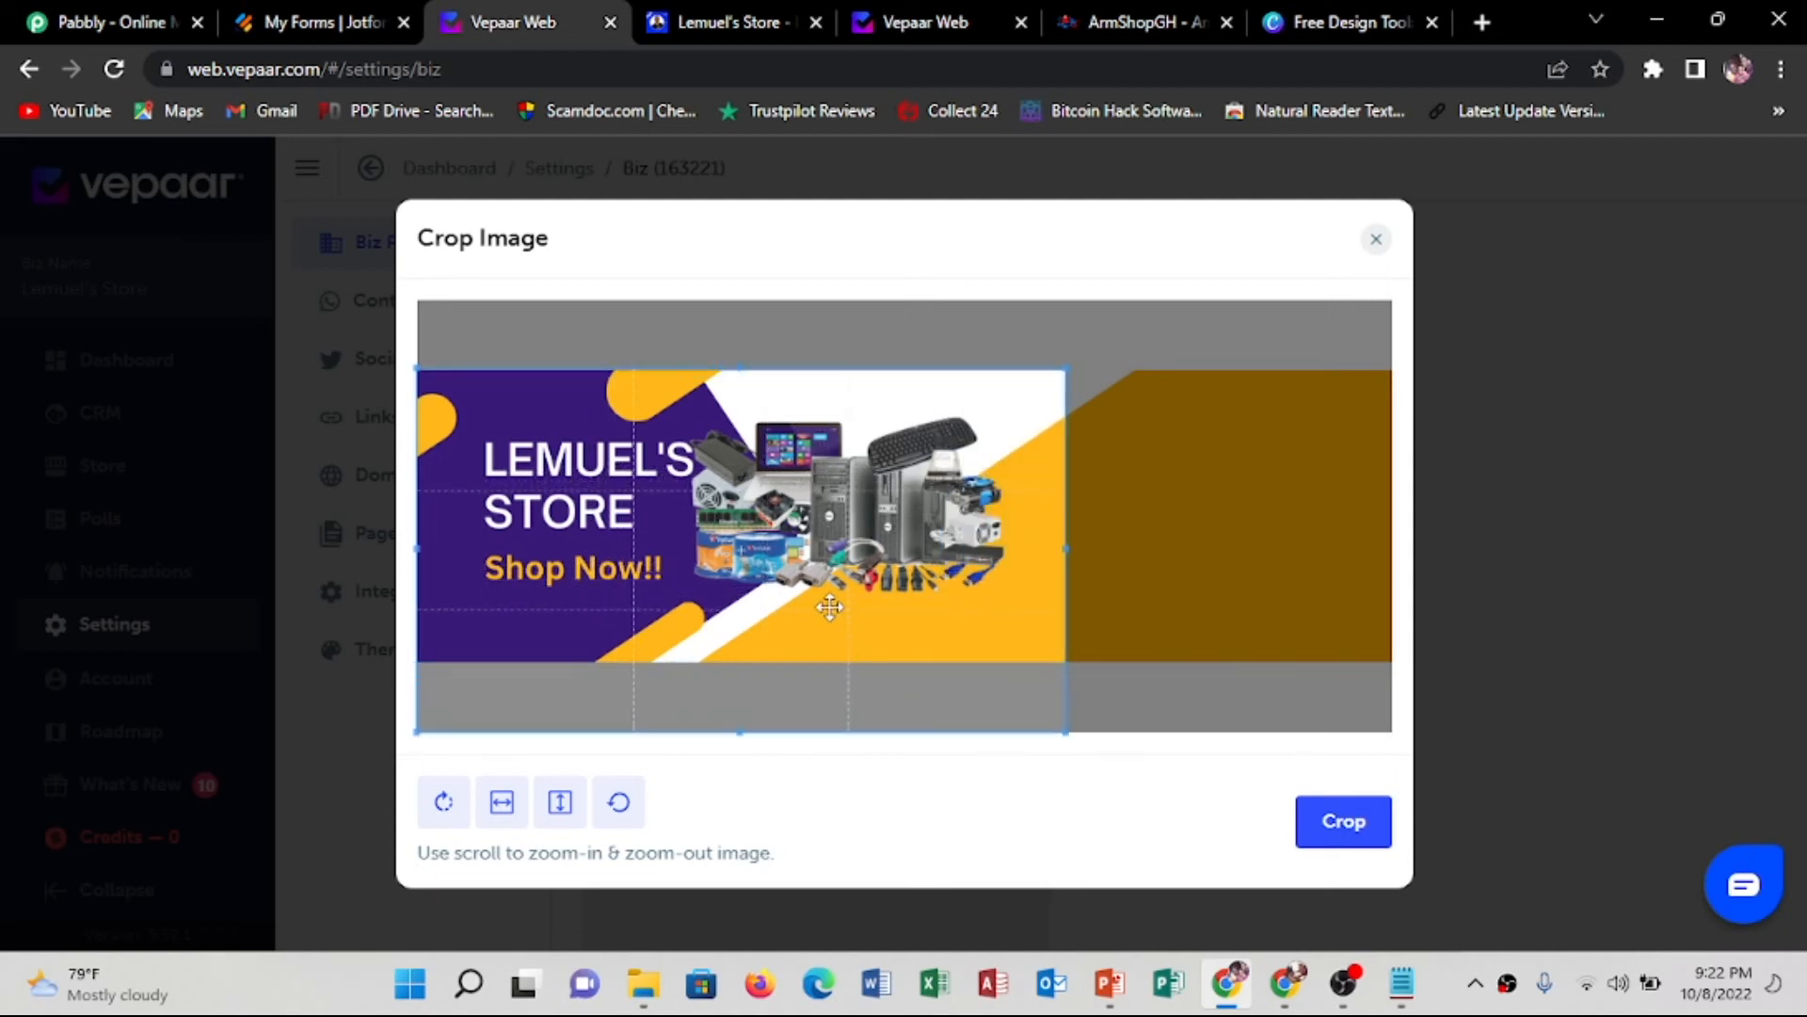
{"action": "left_click_drag", "start_coordinate": [809, 585], "coordinate": [789, 560]}
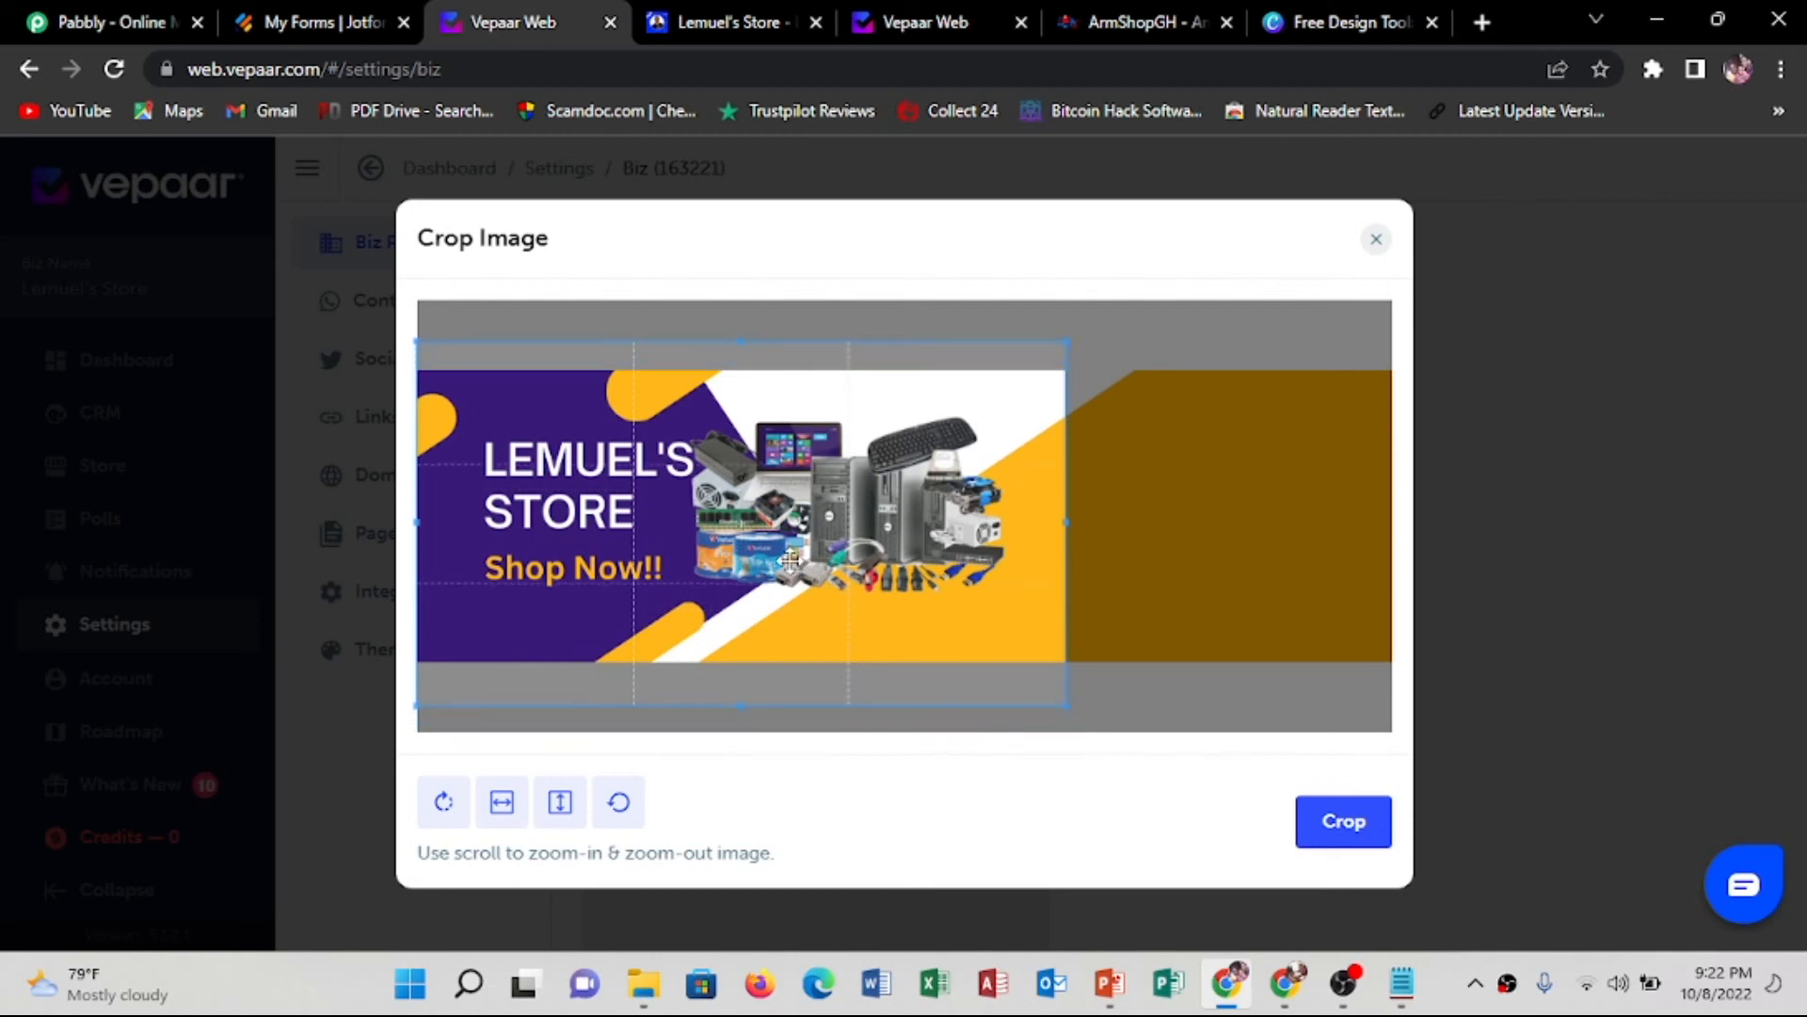
{"action": "left_click_drag", "start_coordinate": [826, 542], "coordinate": [880, 542]}
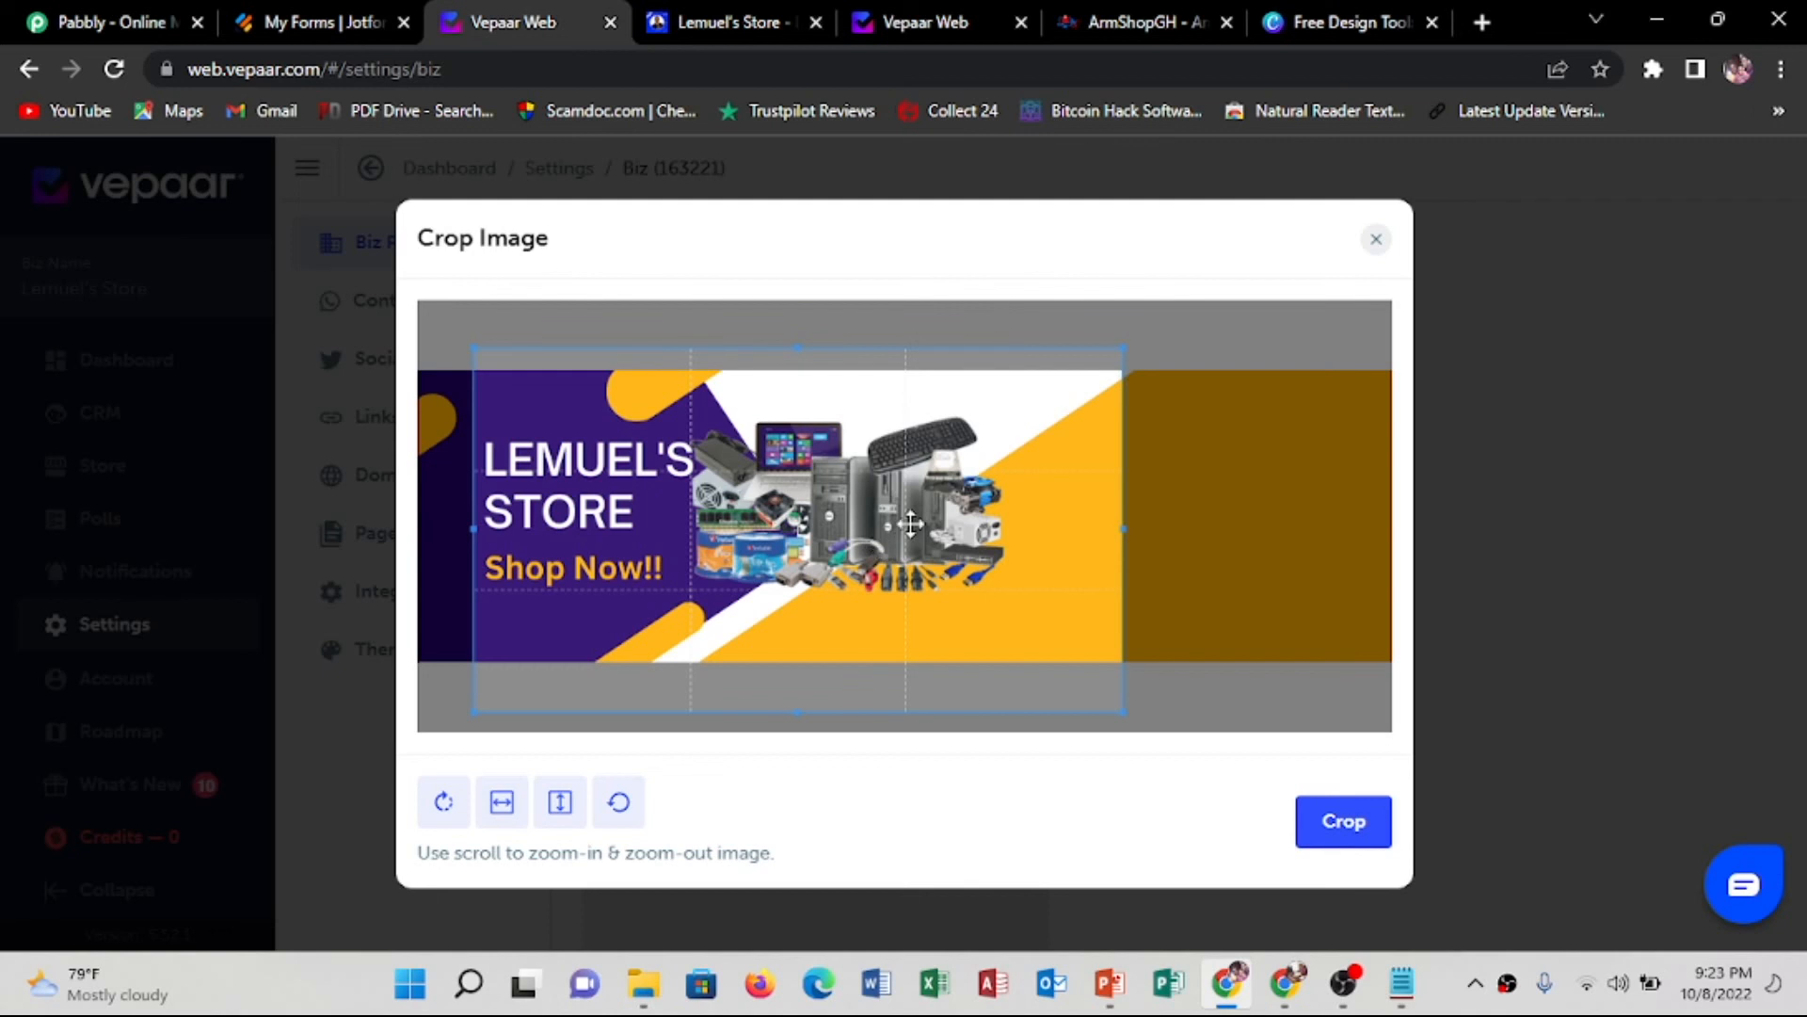
{"action": "left_click_drag", "start_coordinate": [1123, 537], "coordinate": [956, 543]}
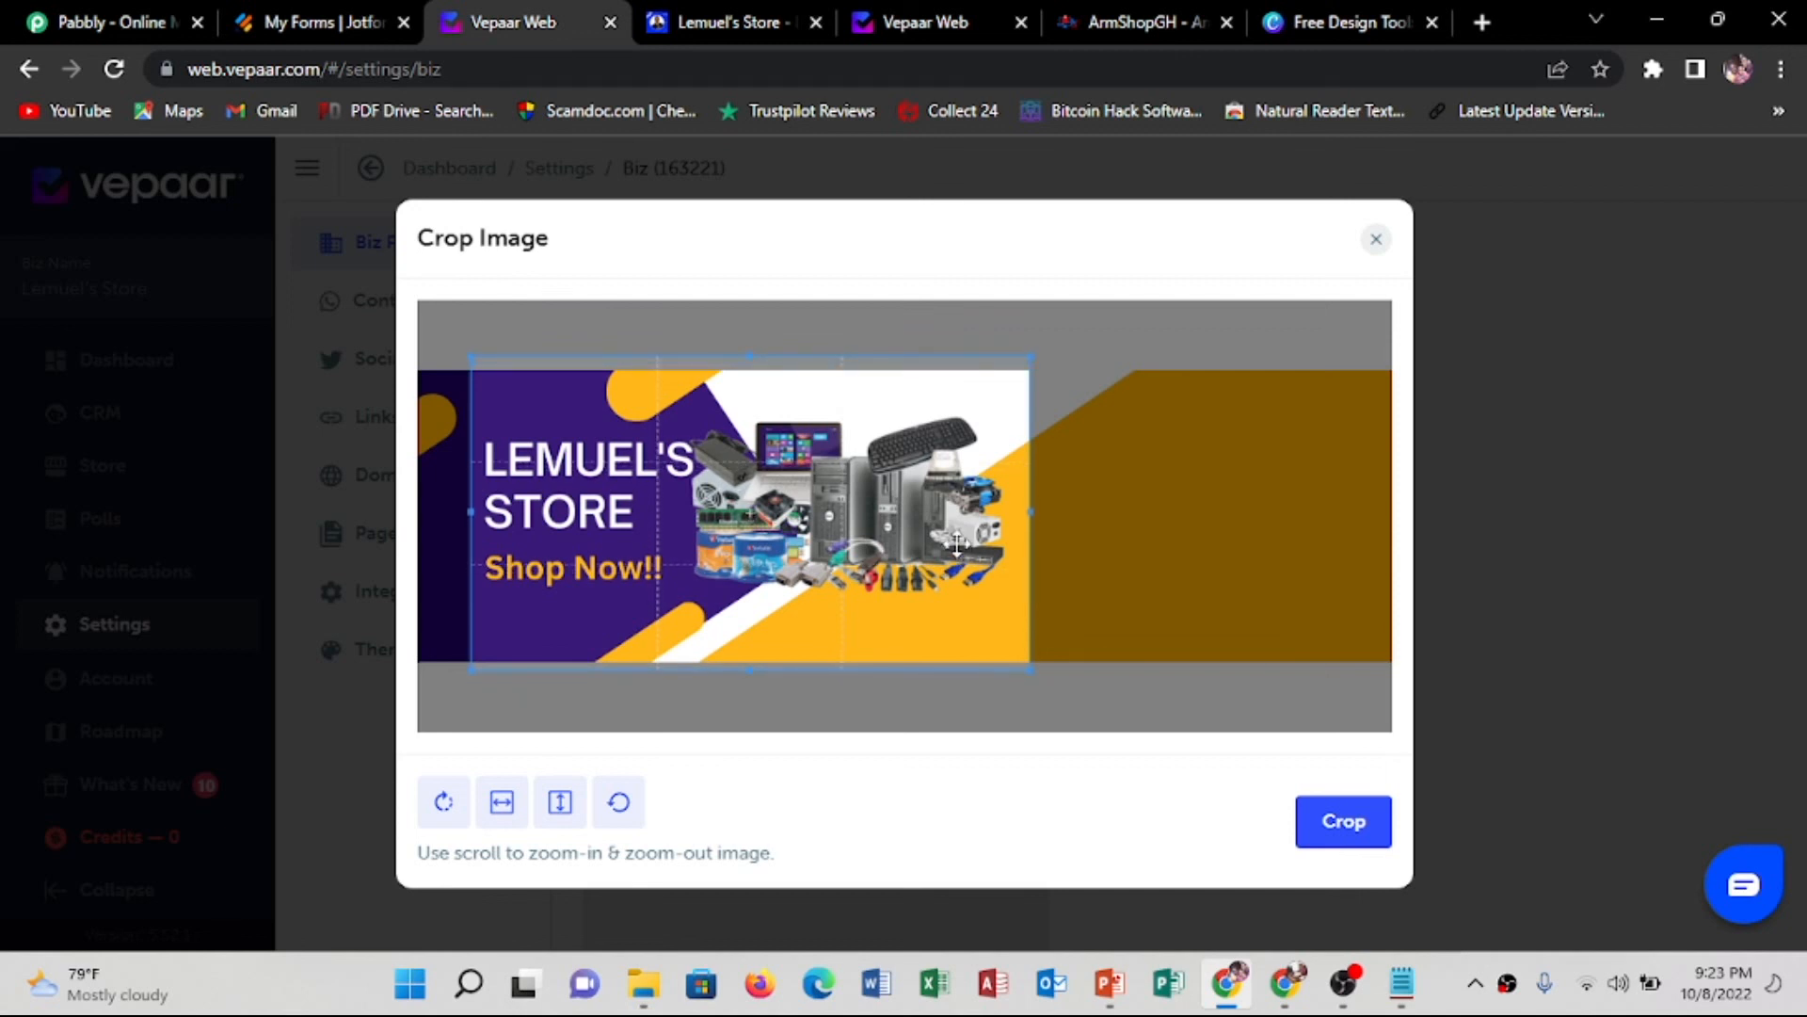
{"action": "left_click_drag", "start_coordinate": [1030, 663], "coordinate": [1033, 669]}
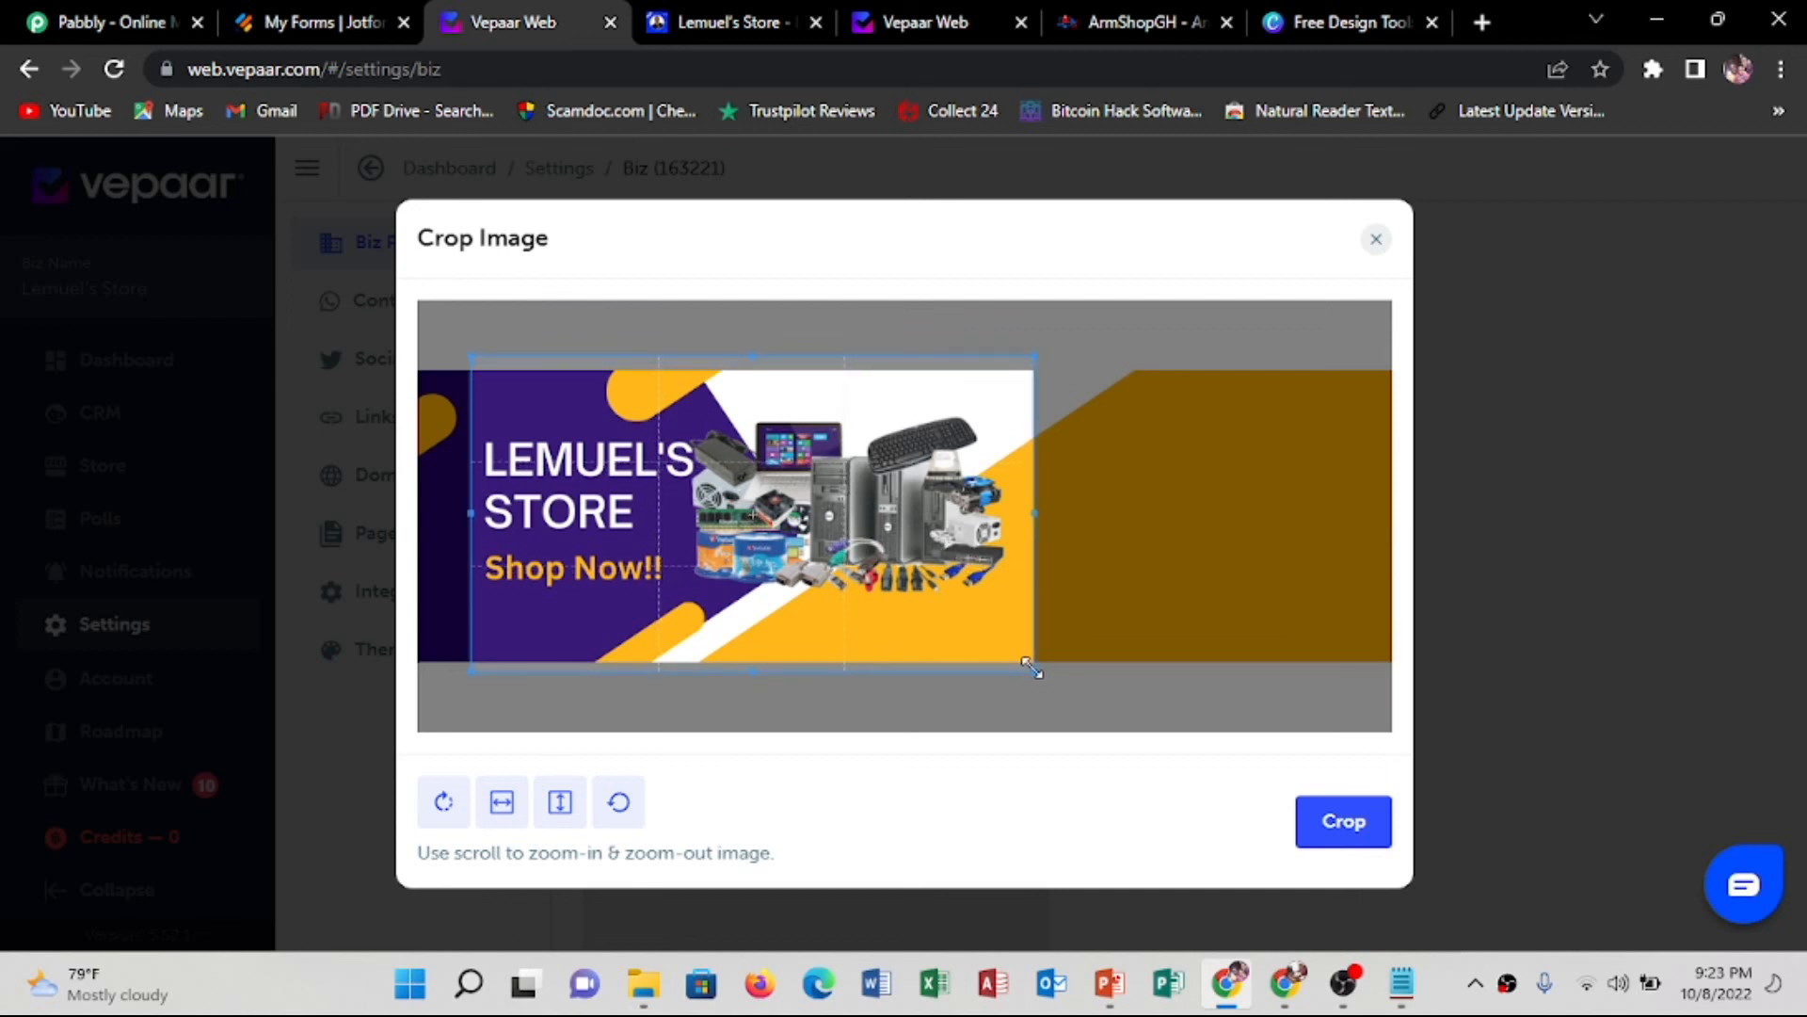
Apply the crop to the cover image and save the biz profile settings
{"action": "left_click", "coordinate": [1327, 823]}
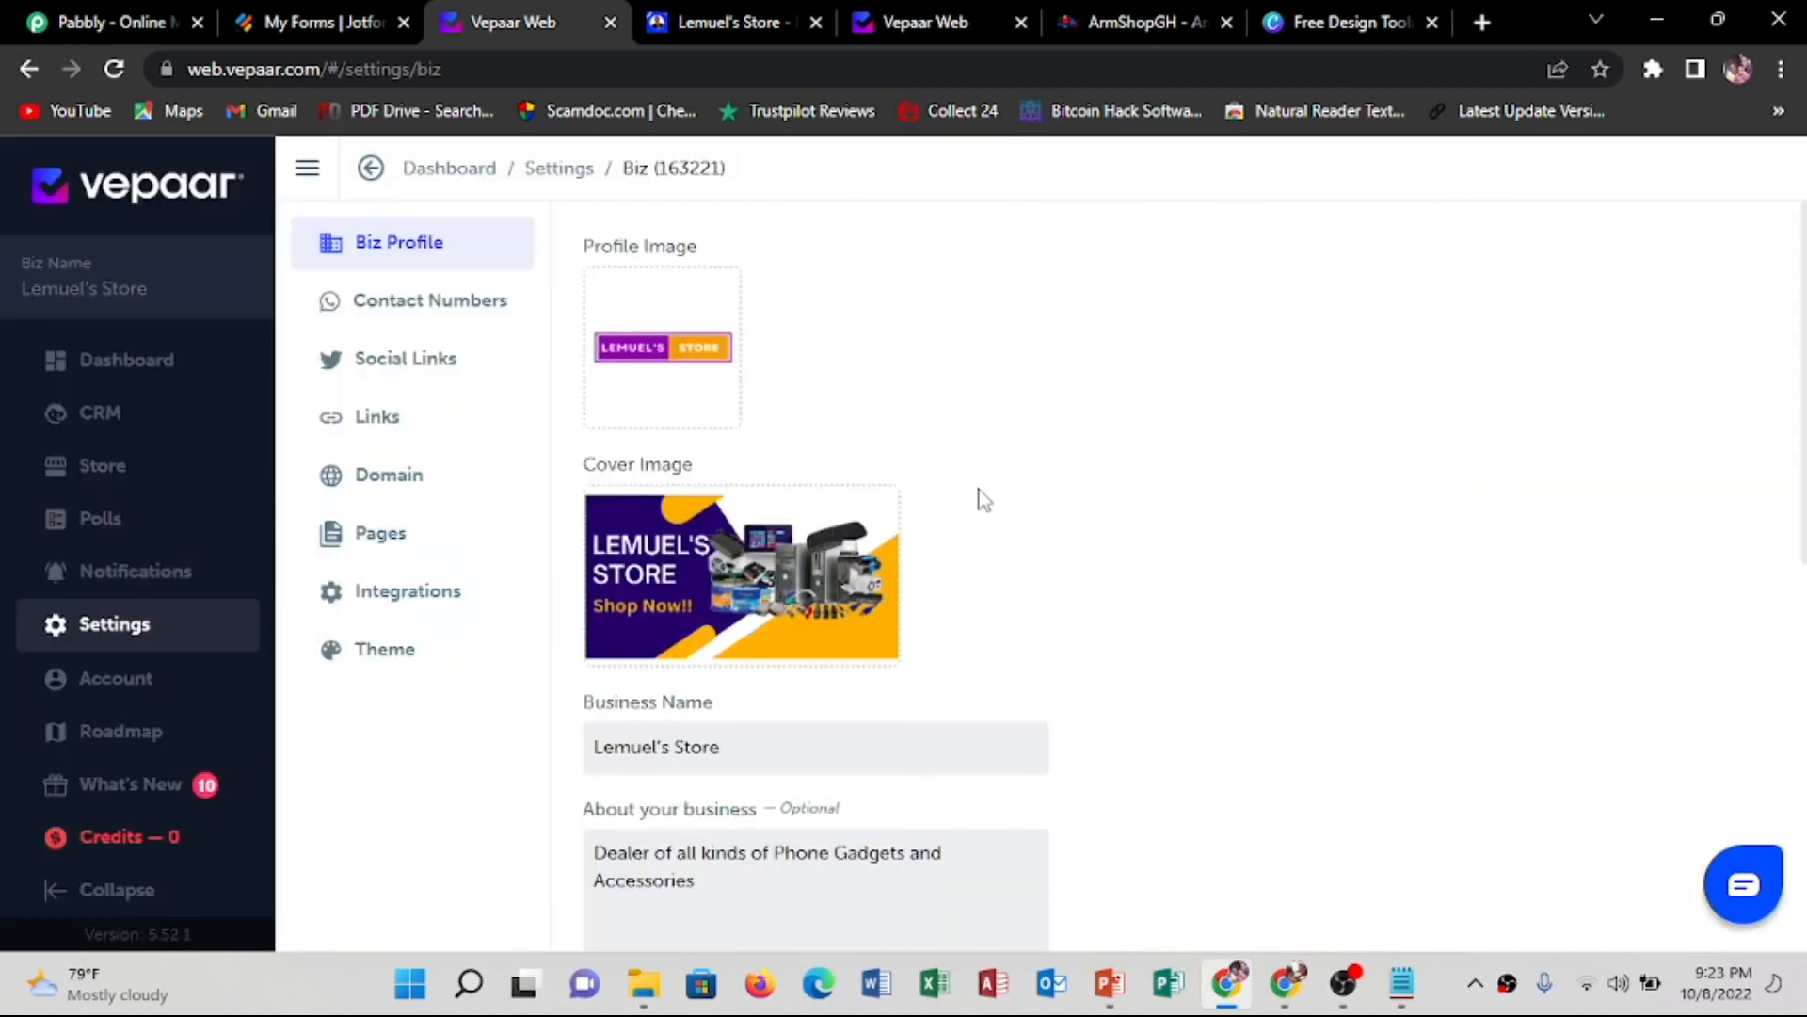
{"action": "scroll", "coordinate": [983, 498], "scroll_direction": "down", "scroll_amount": 8}
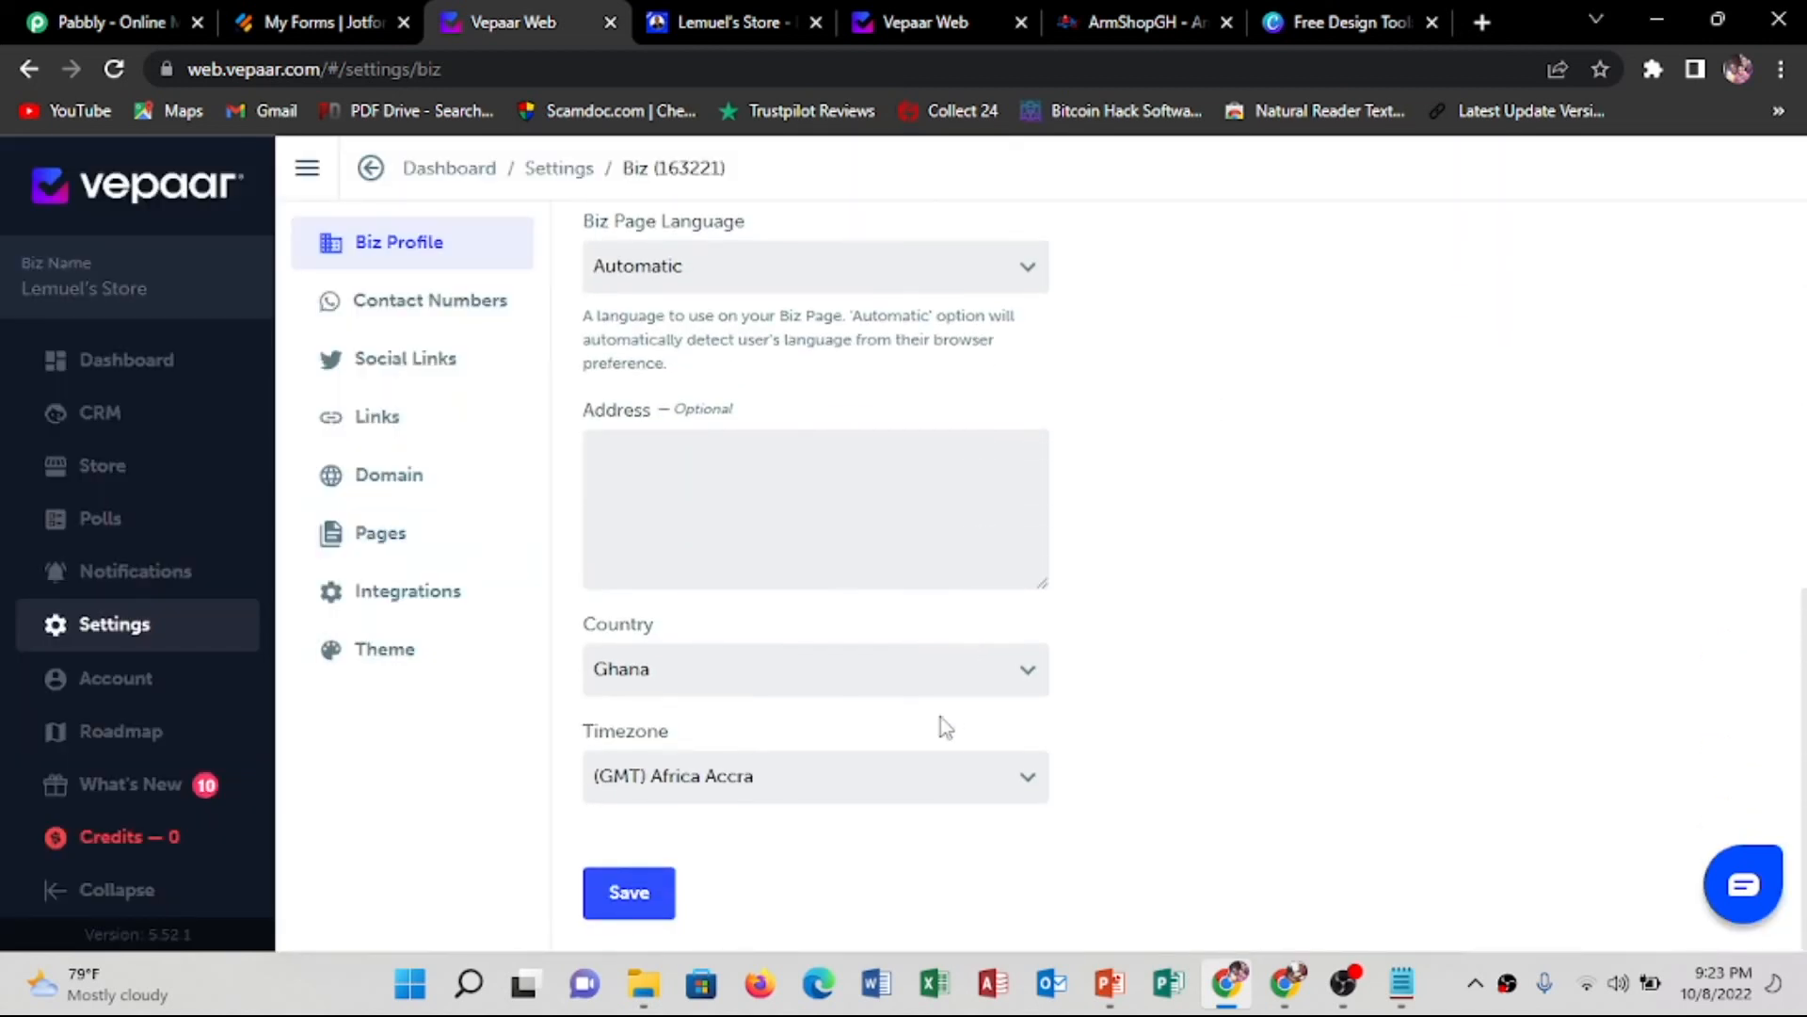
{"action": "left_click", "coordinate": [625, 906]}
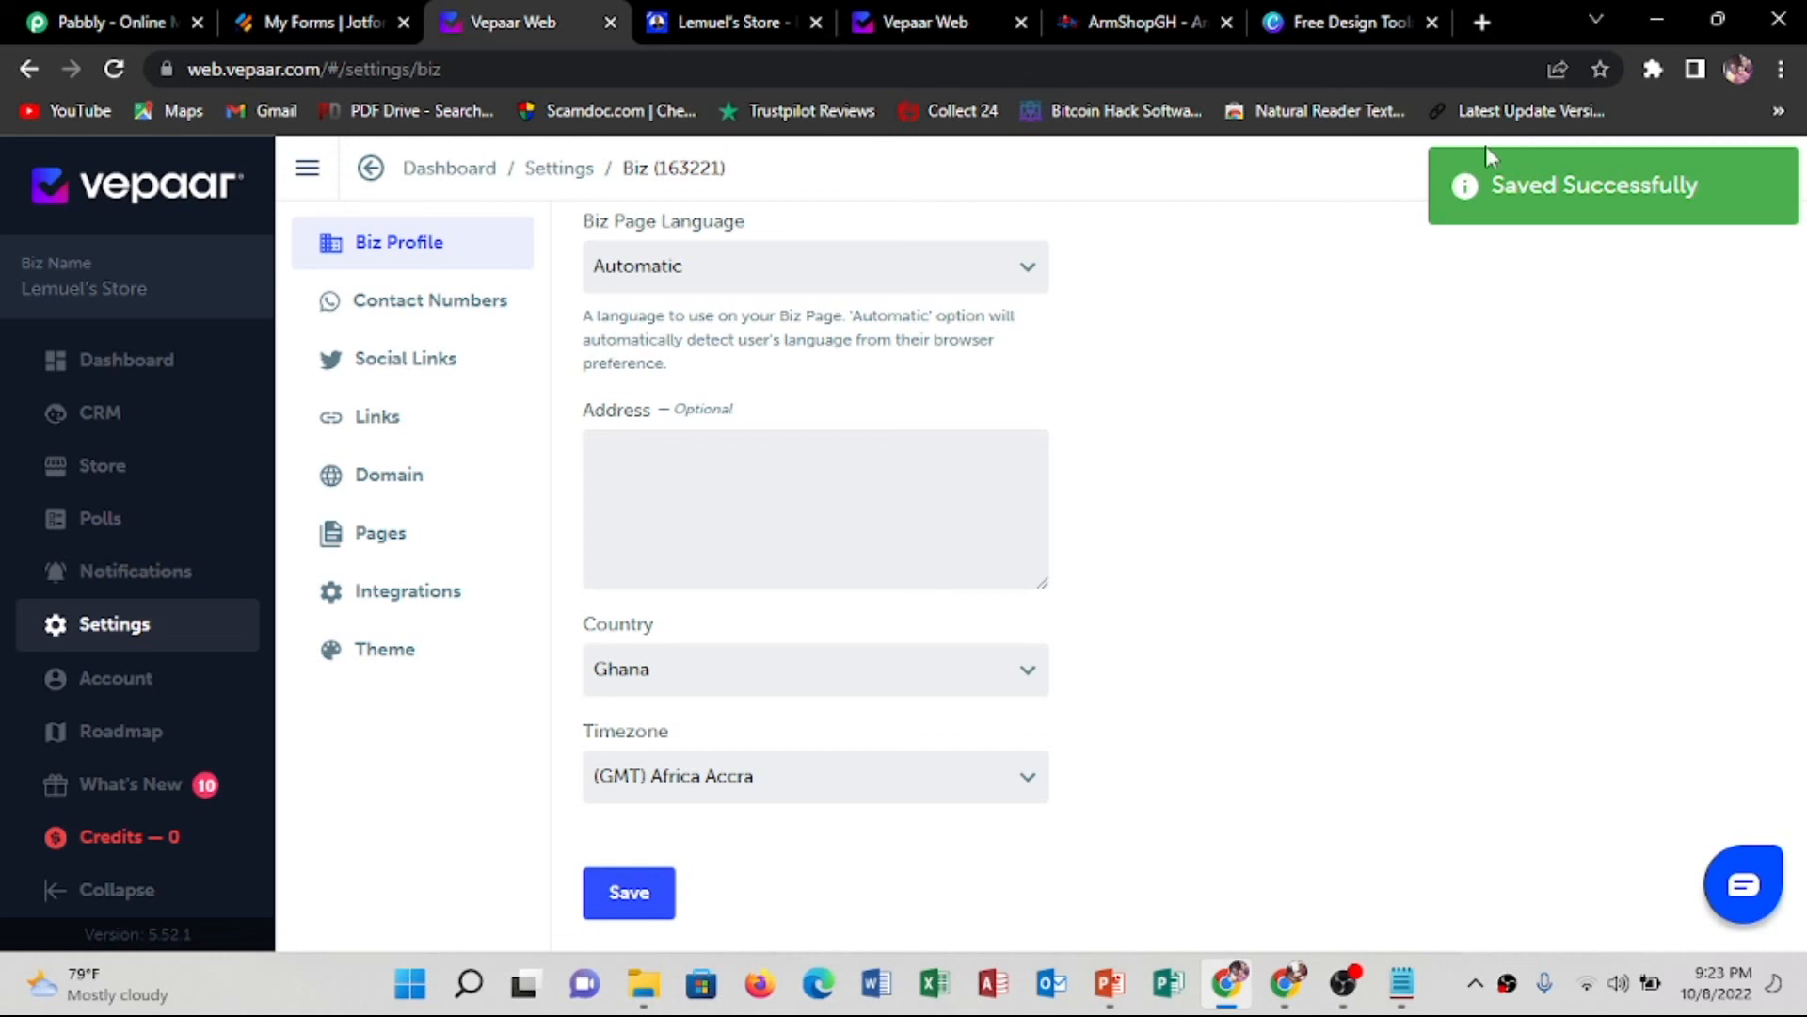
Switch to Notepad, delete the selected slide notes, and copy the store description from "In Lemuel's Store" through "our clients in sal"
{"action": "scroll", "coordinate": [1153, 376], "scroll_direction": "up", "scroll_amount": 5}
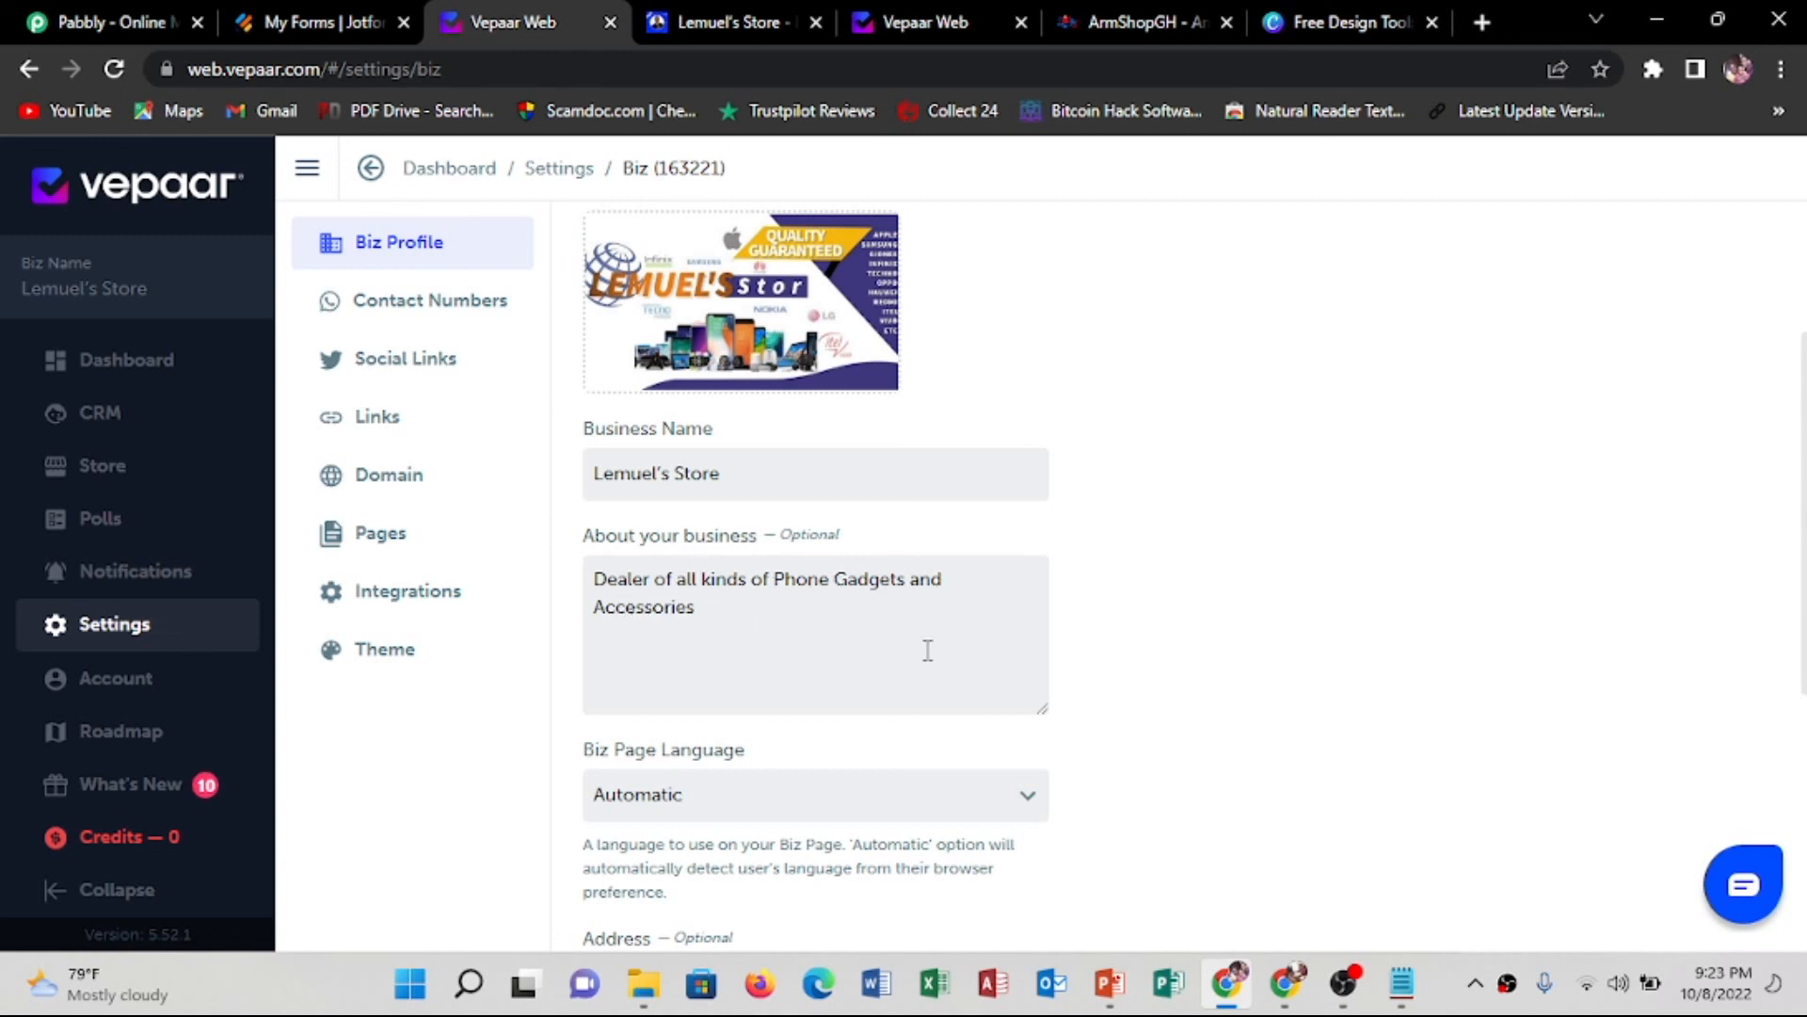
{"action": "left_click", "coordinate": [1403, 983]}
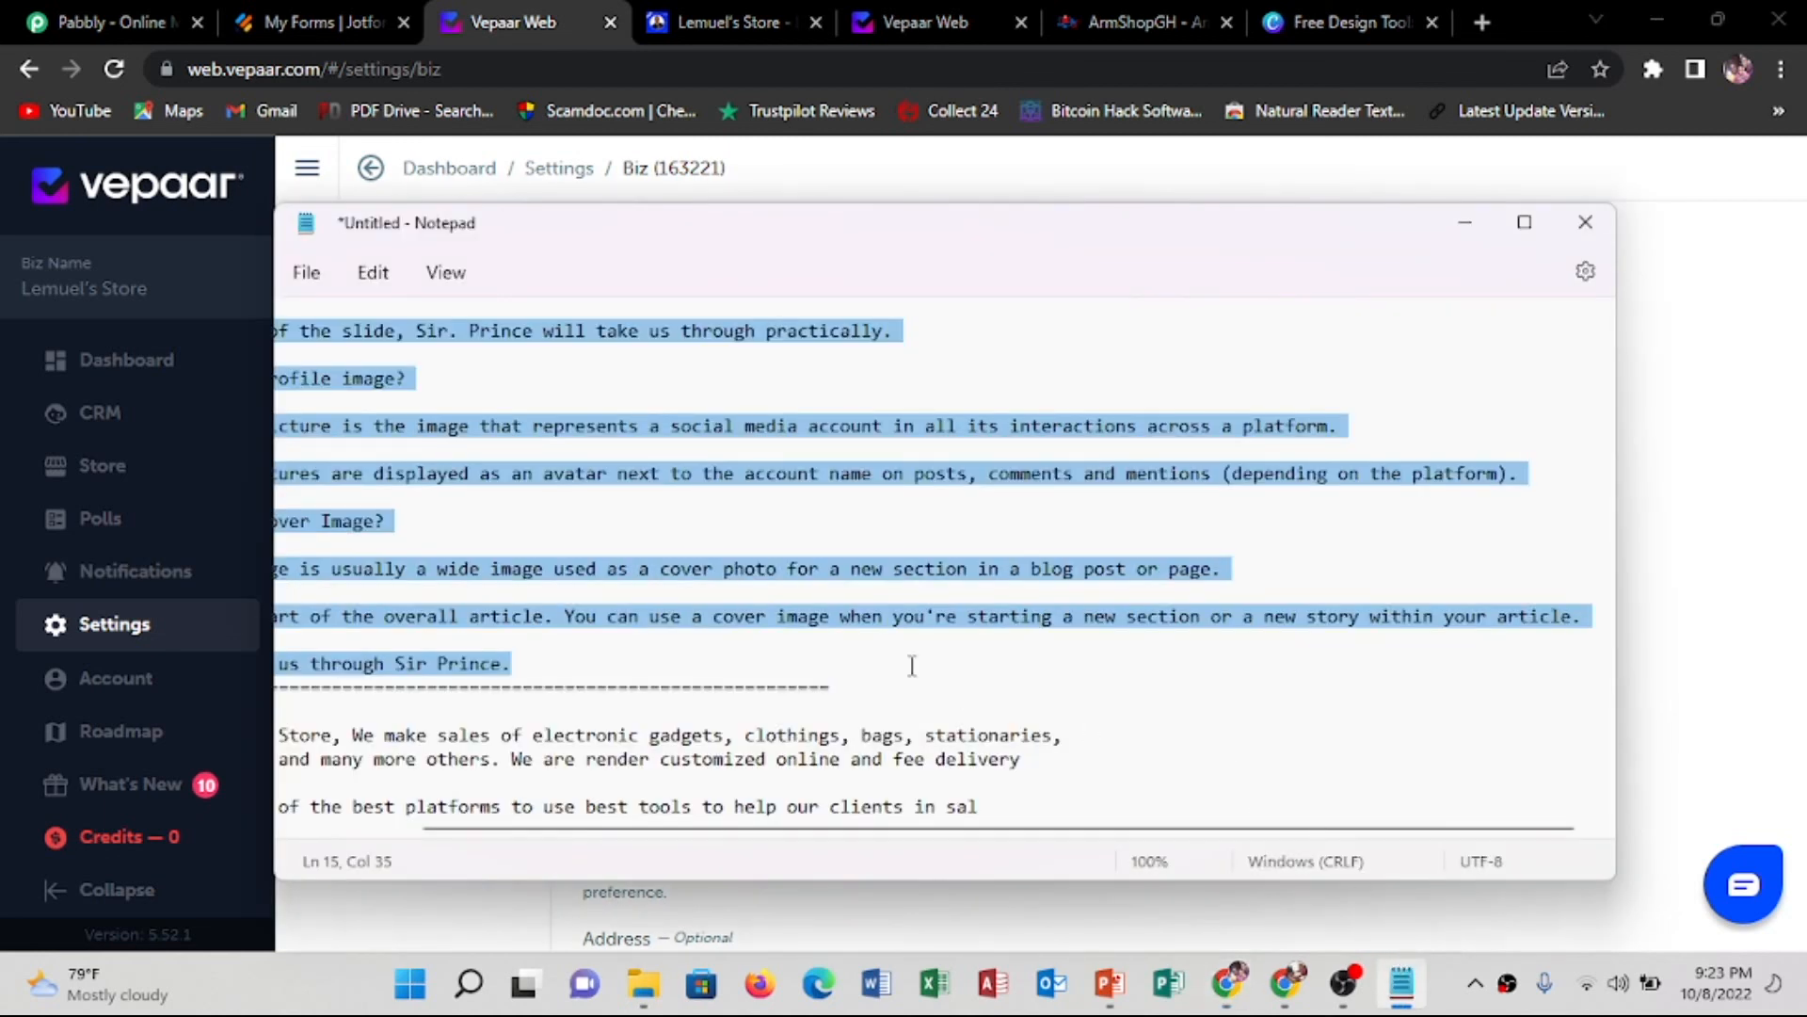
{"action": "key", "text": "BackSpace"}
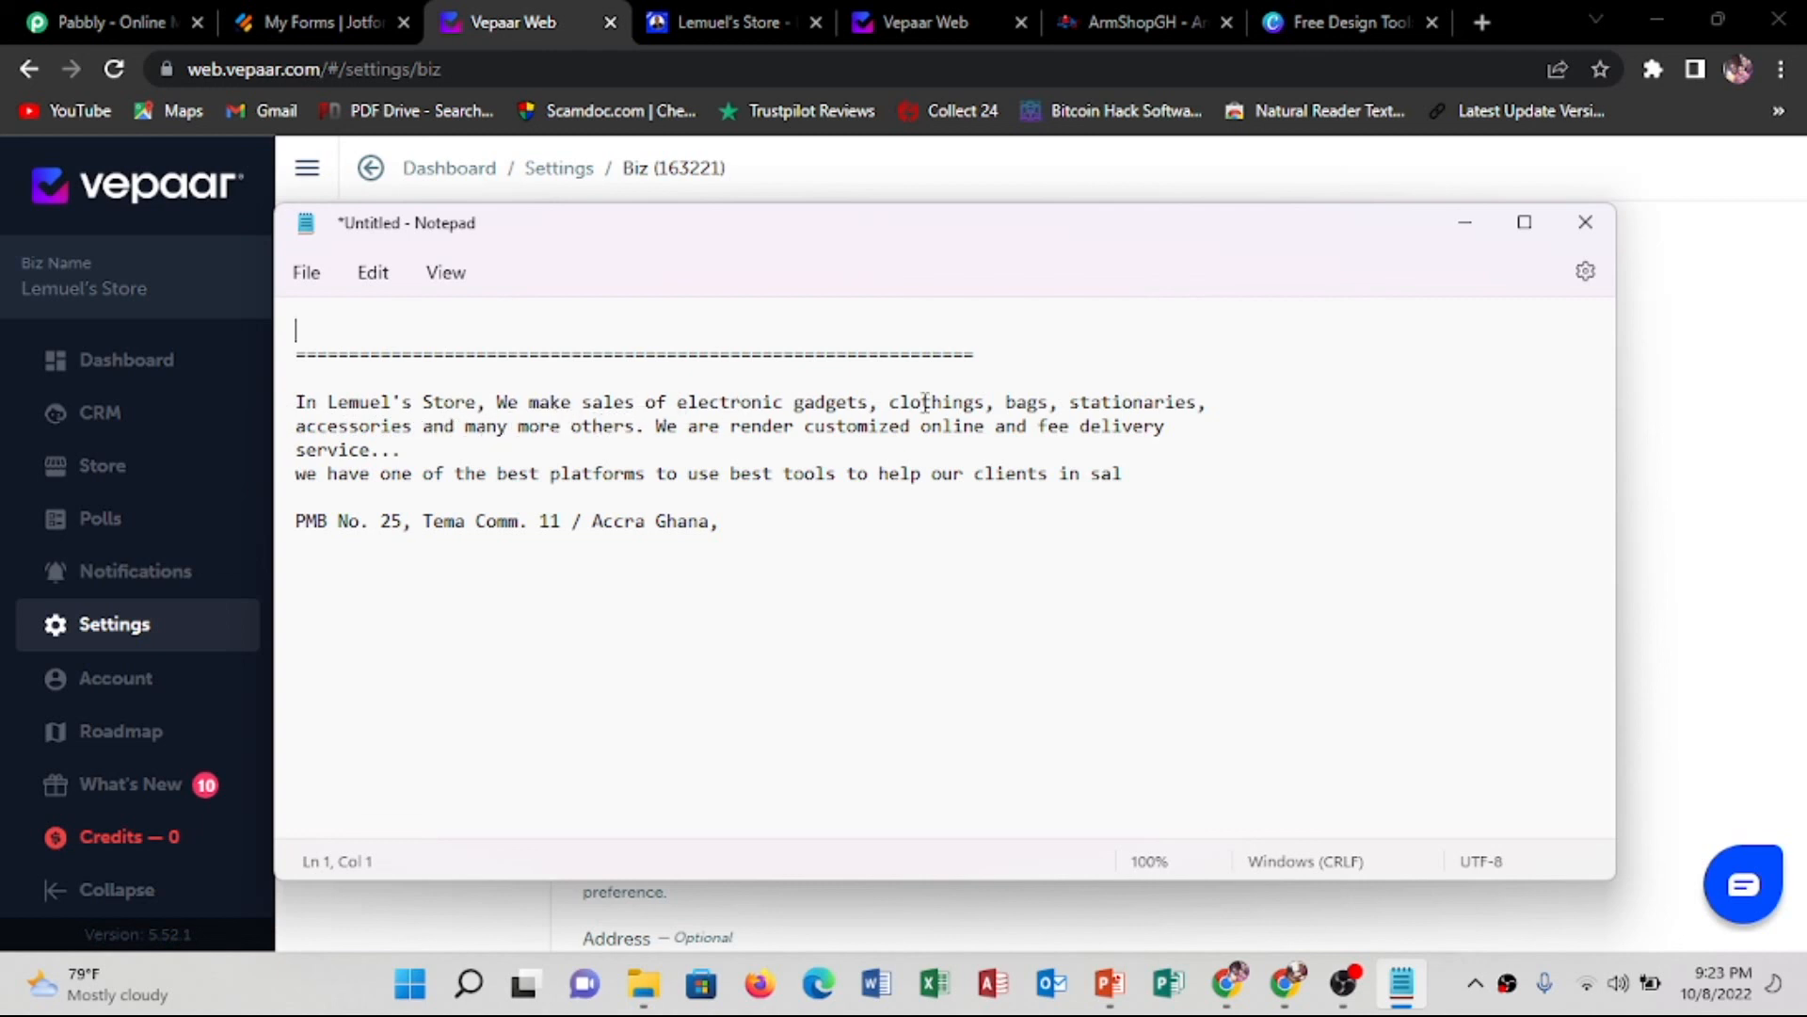
{"action": "left_click_drag", "start_coordinate": [299, 402], "coordinate": [1148, 470]}
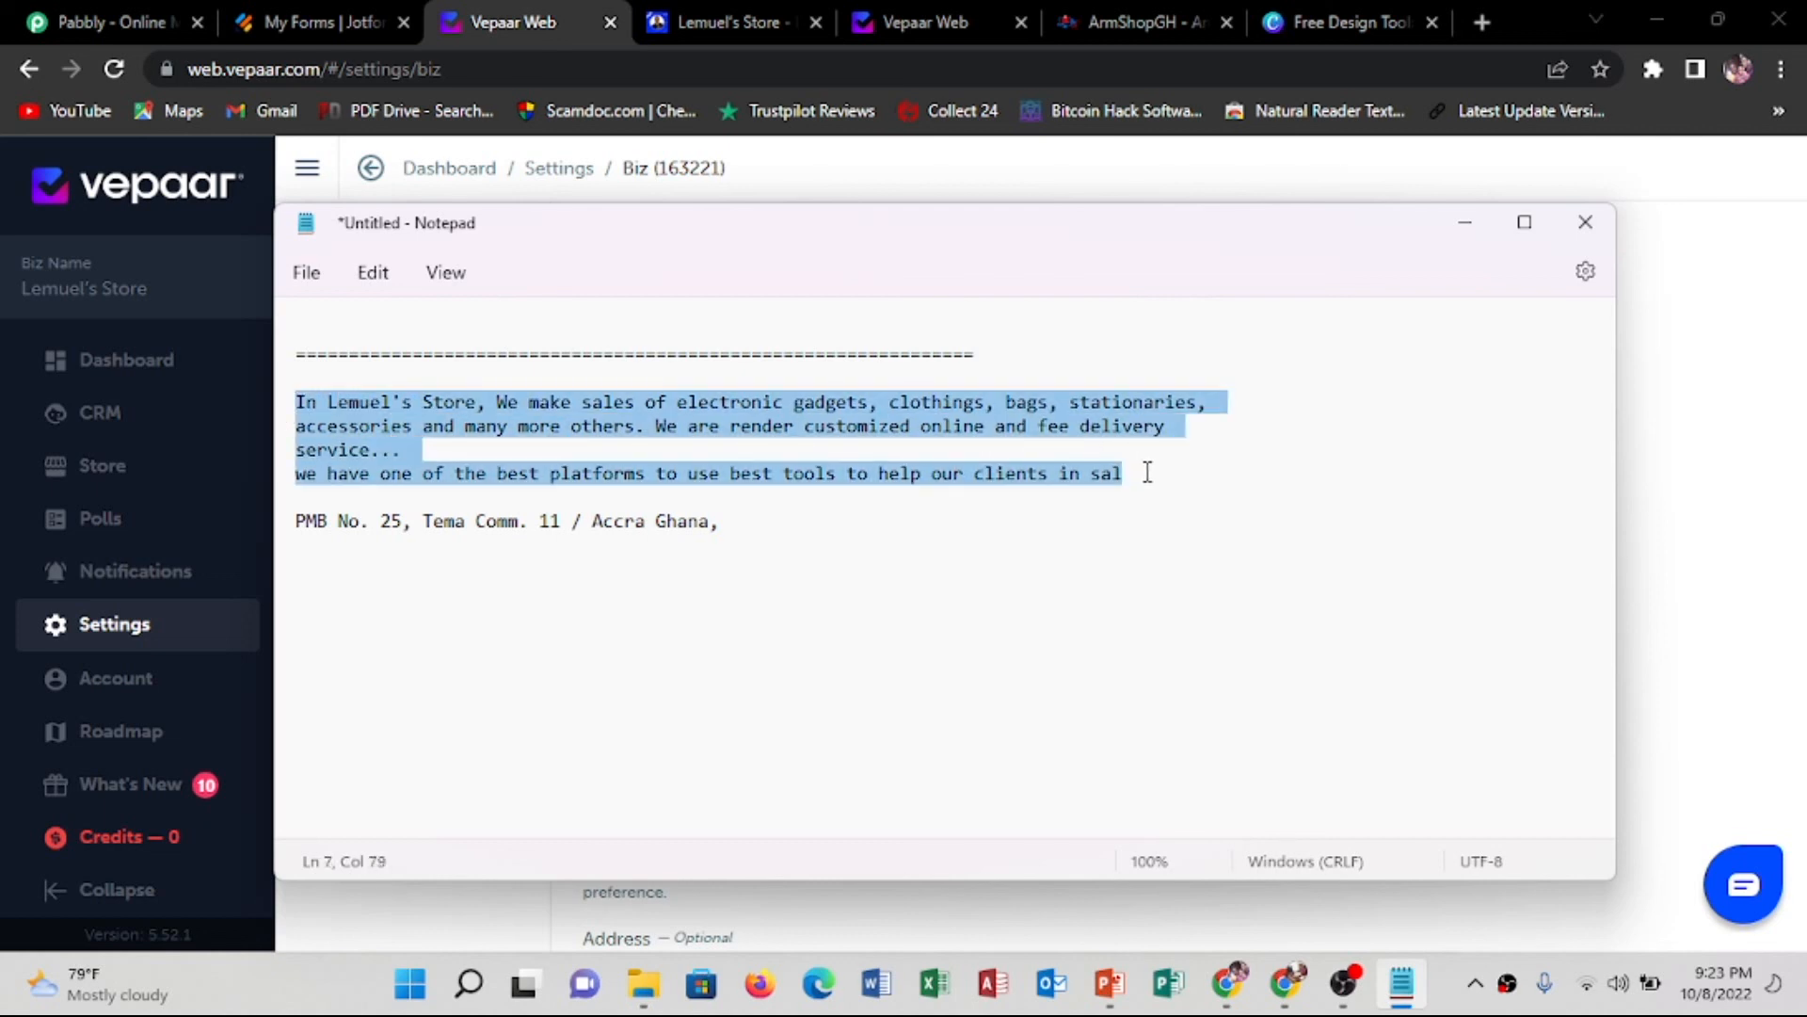
{"action": "right_click", "coordinate": [899, 428]}
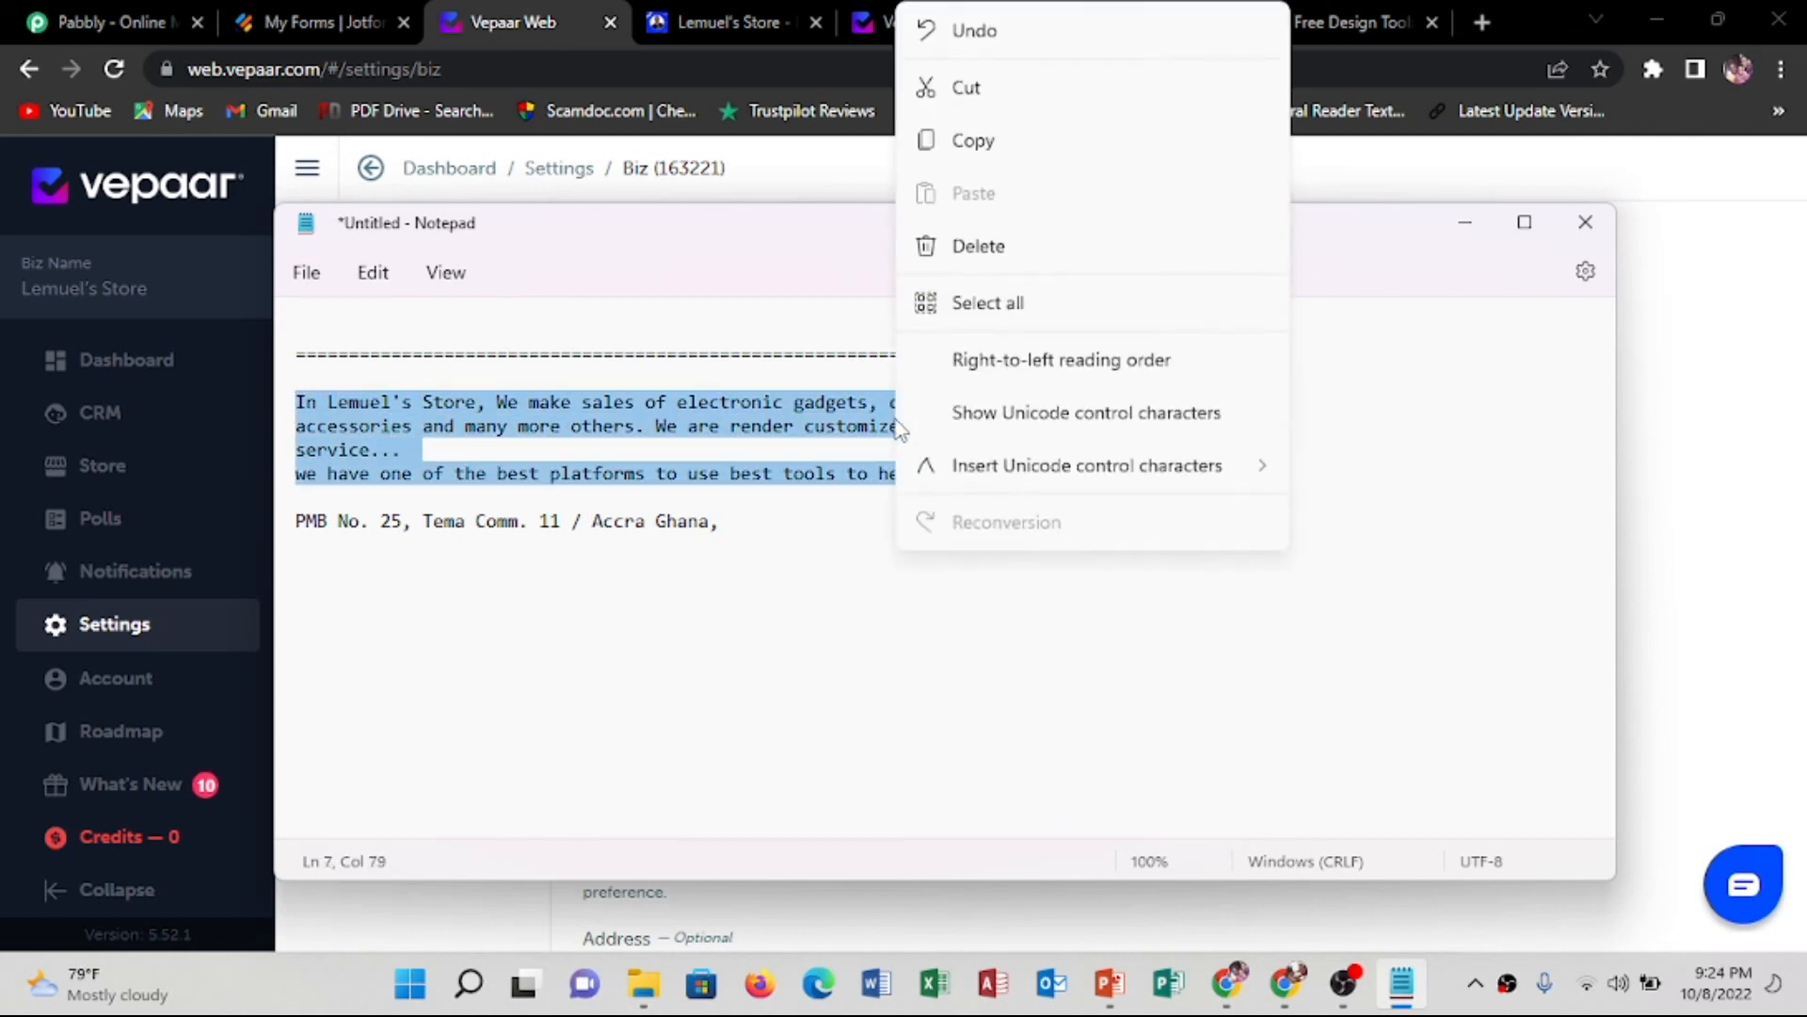
{"action": "left_click", "coordinate": [979, 141]}
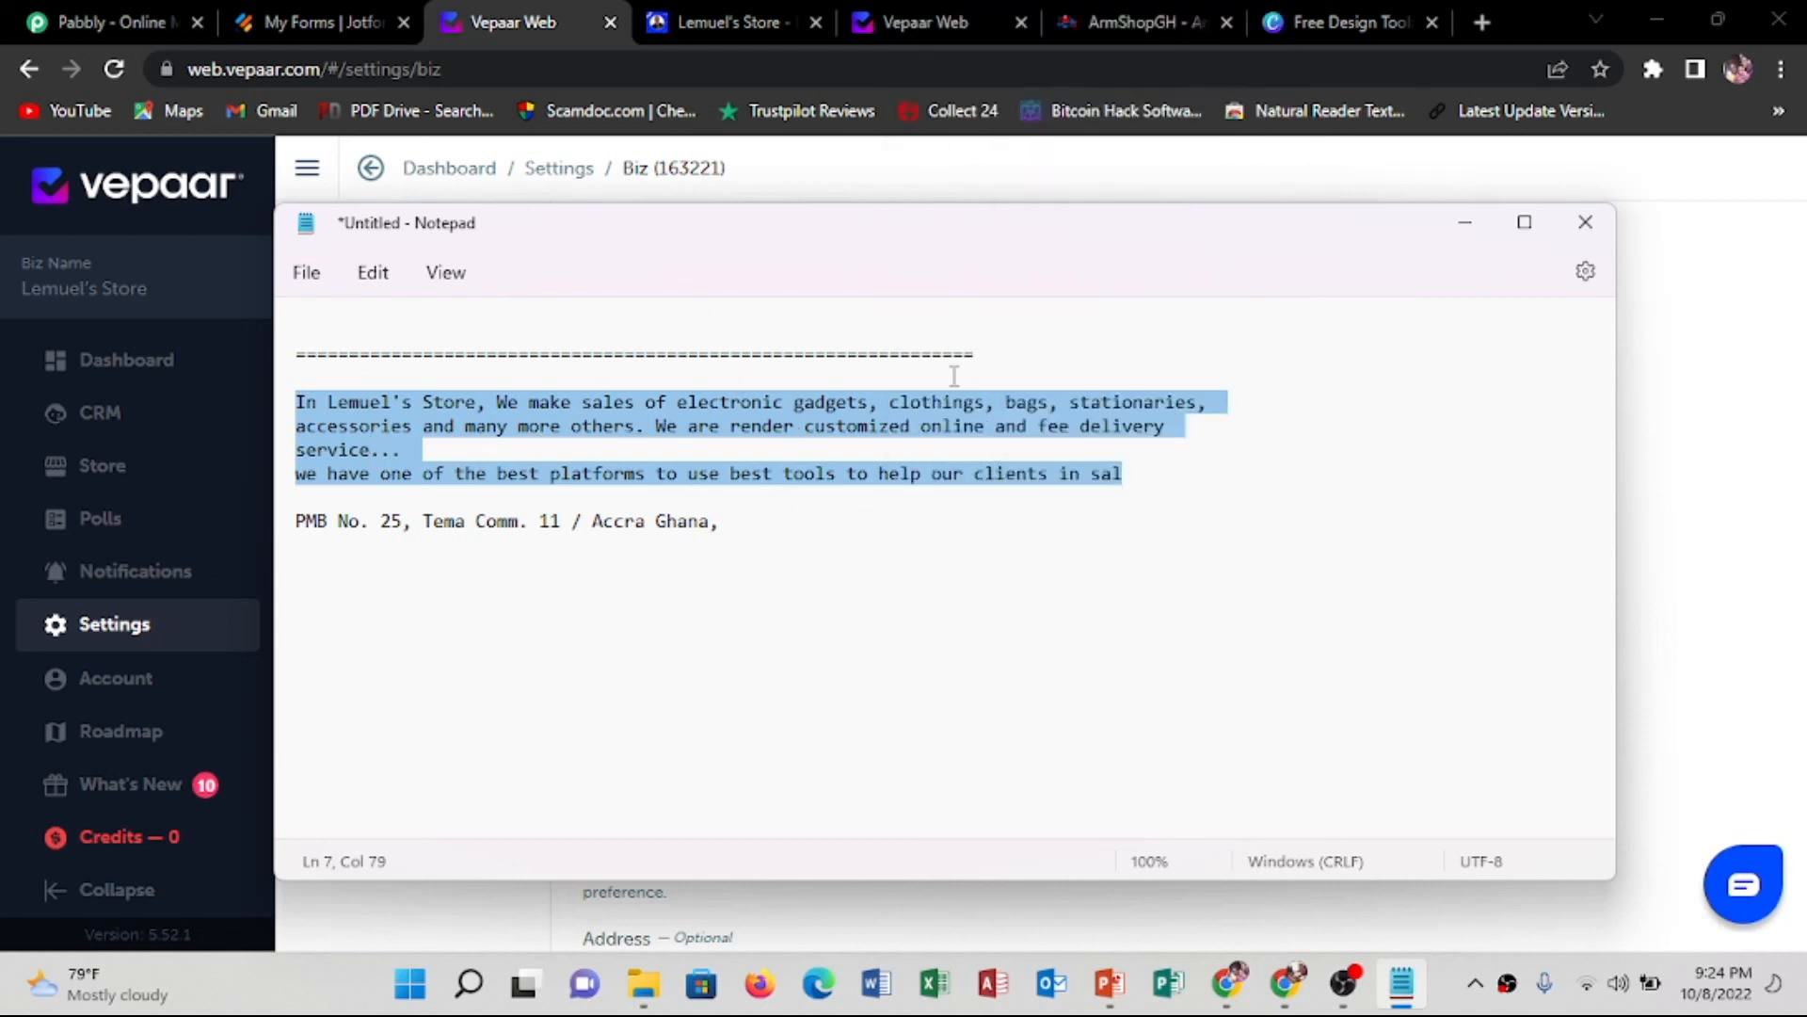
Replace the About your business text in Vepaar with the copied description and join its last sentence onto the "service..." line
{"action": "left_click", "coordinate": [1465, 223]}
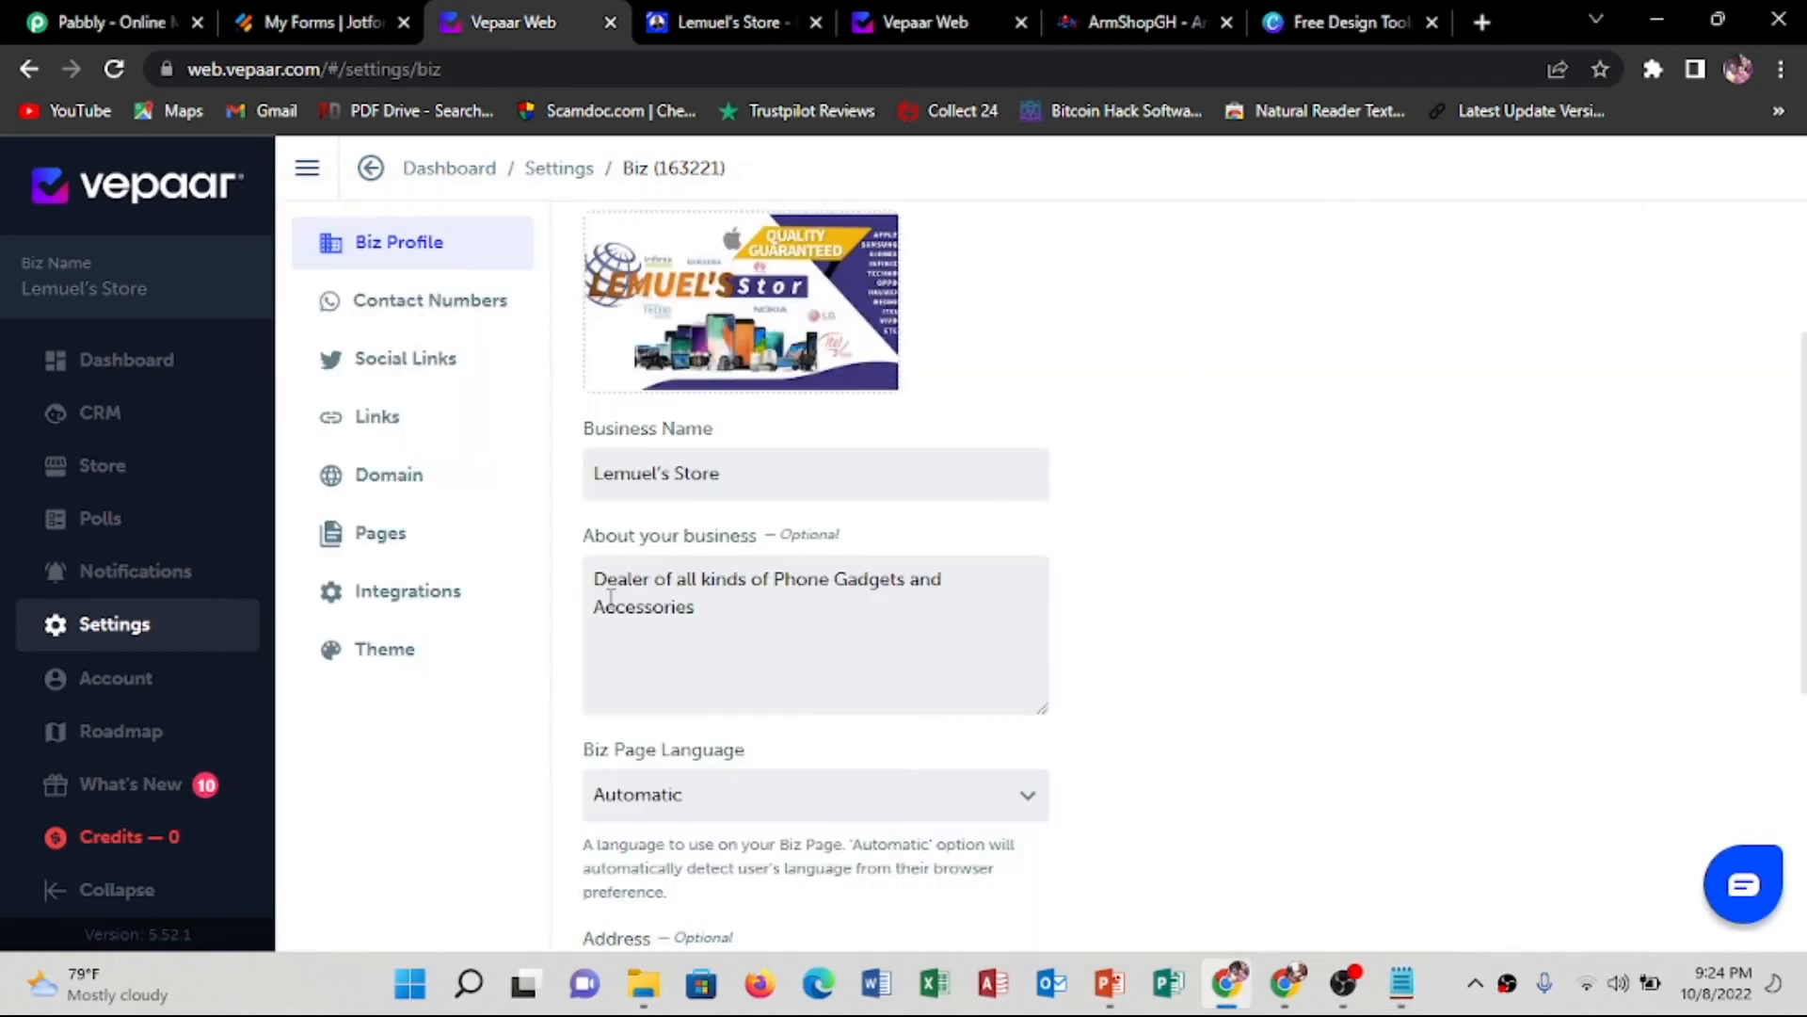
{"action": "left_click_drag", "start_coordinate": [595, 583], "coordinate": [694, 610]}
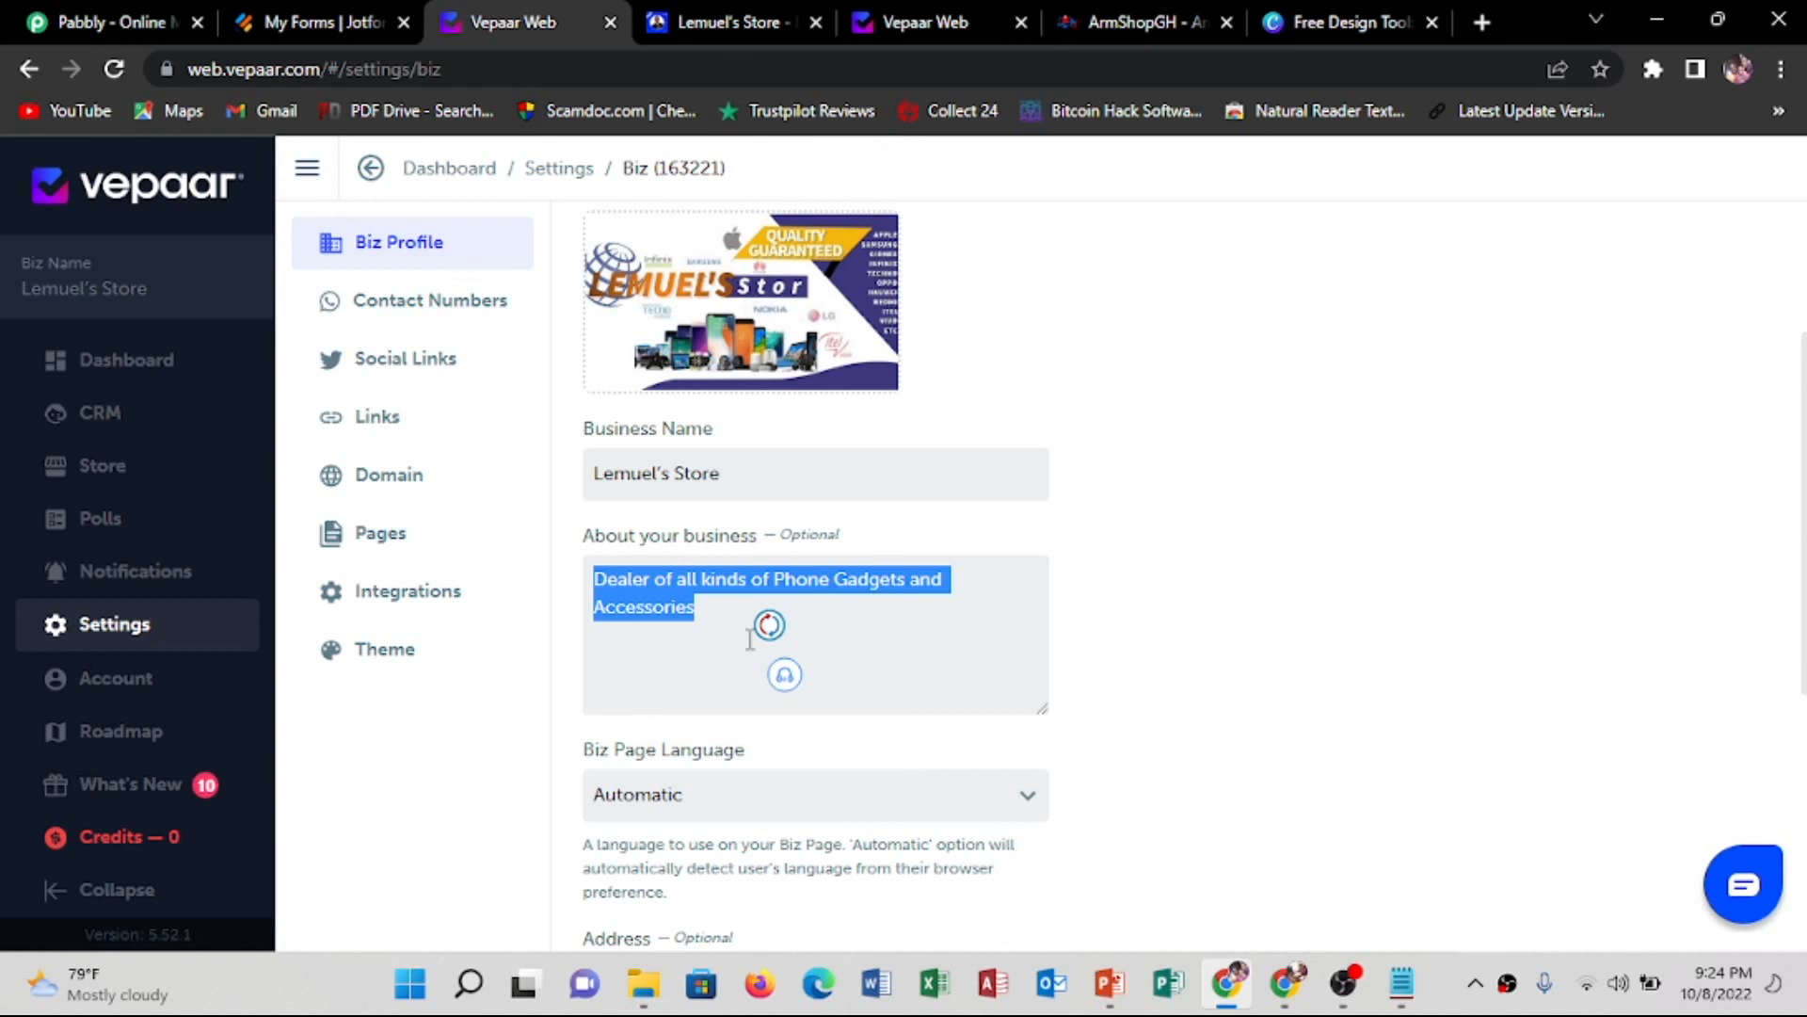
{"action": "key", "text": "ctrl+v"}
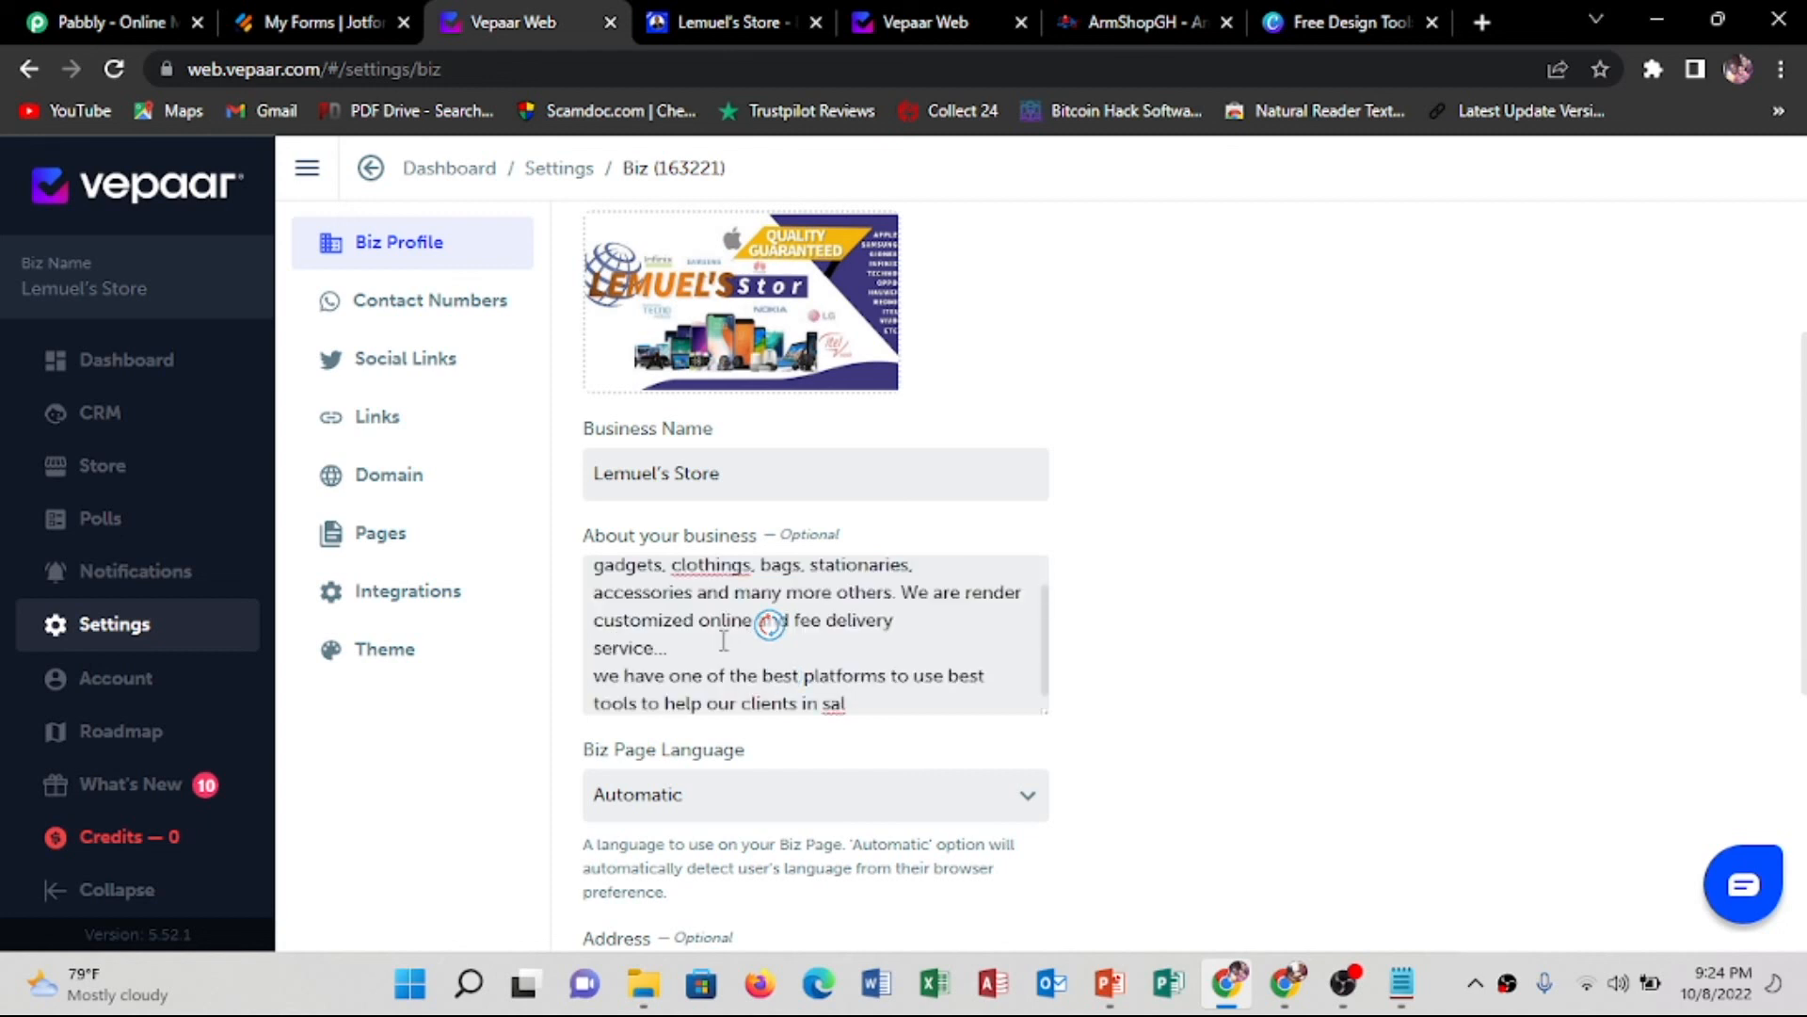
{"action": "scroll", "coordinate": [875, 687], "scroll_direction": "up", "scroll_amount": 3}
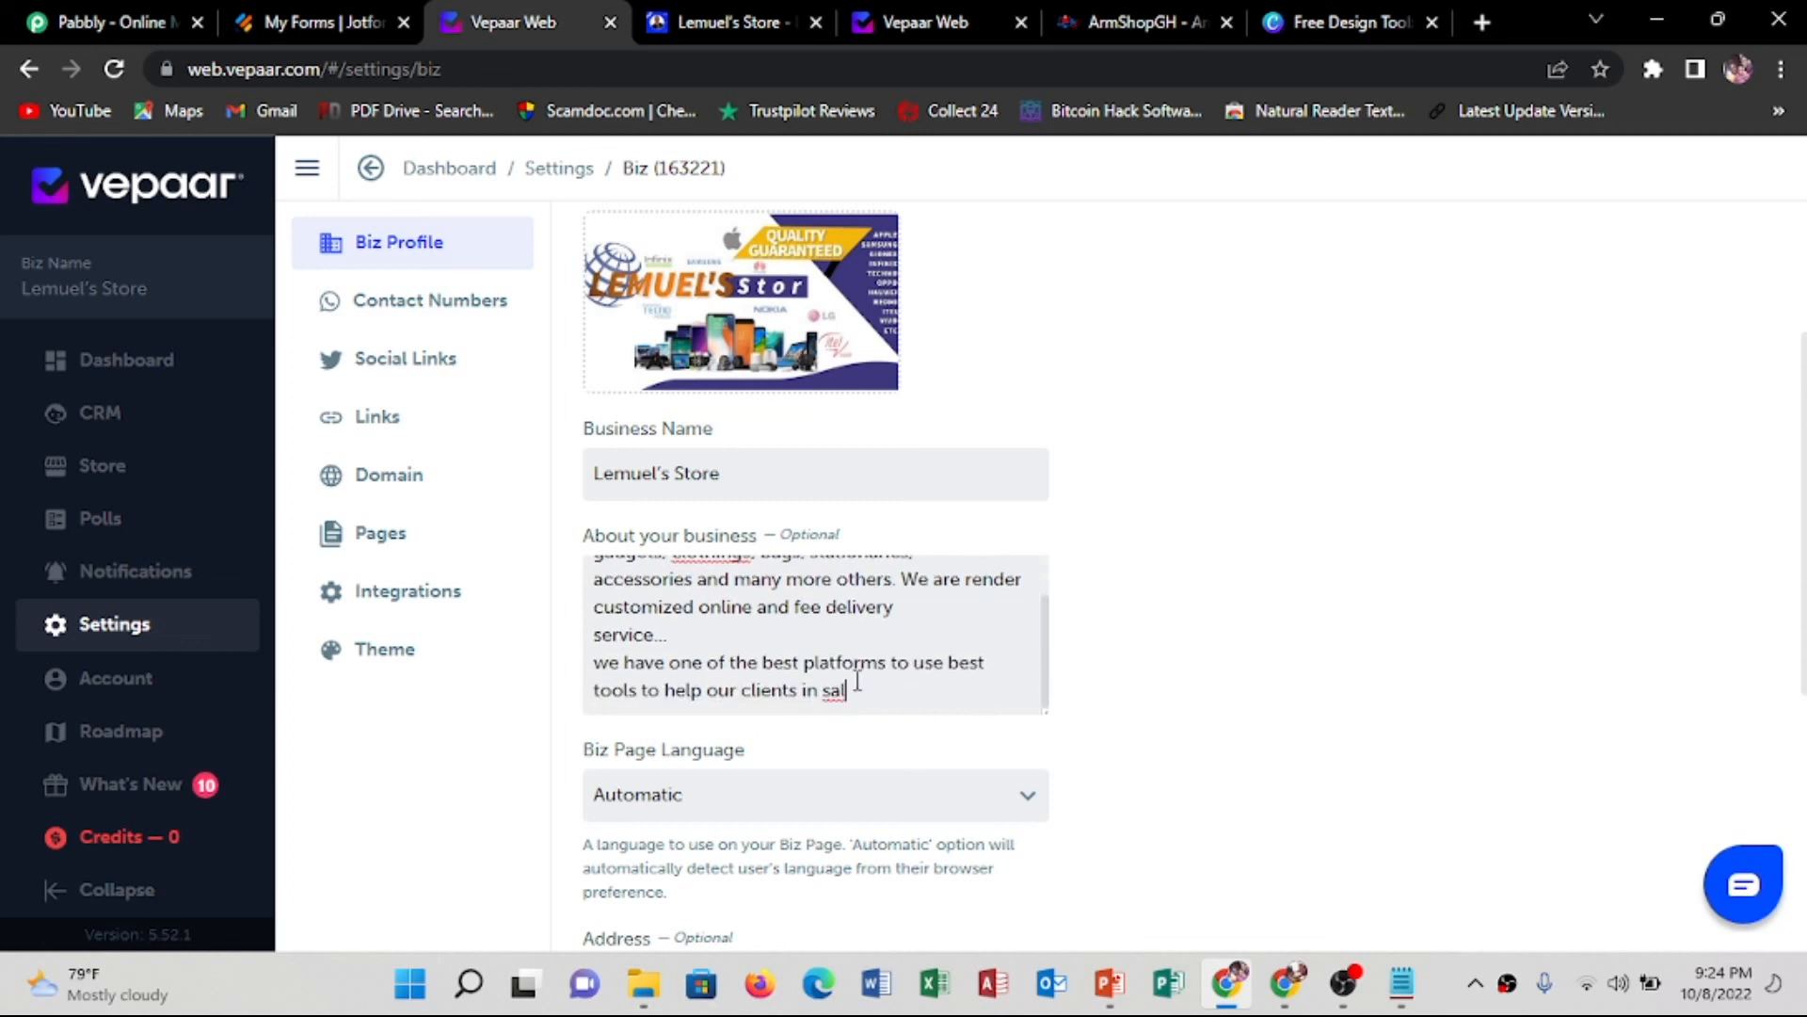
{"action": "left_click", "coordinate": [746, 629]}
{"action": "key", "text": "Delete"}
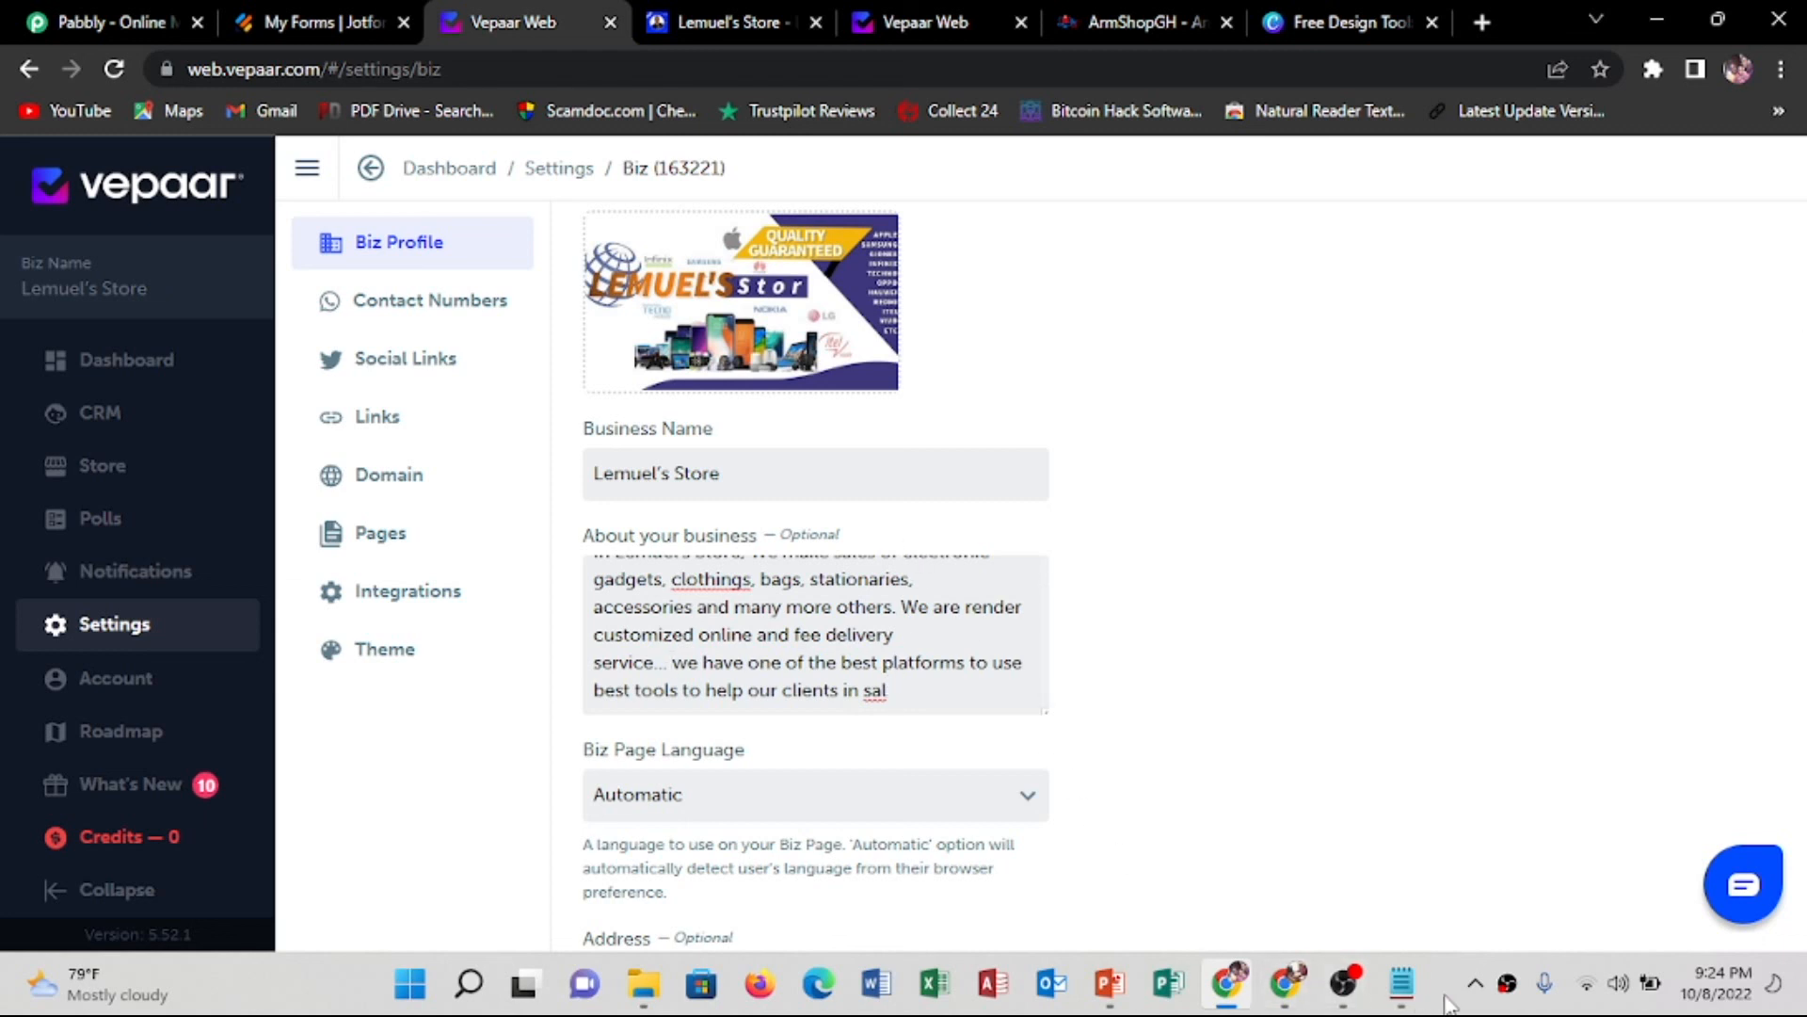
Copy the store's postal address line from the Notepad notes
{"action": "left_click", "coordinate": [1402, 984]}
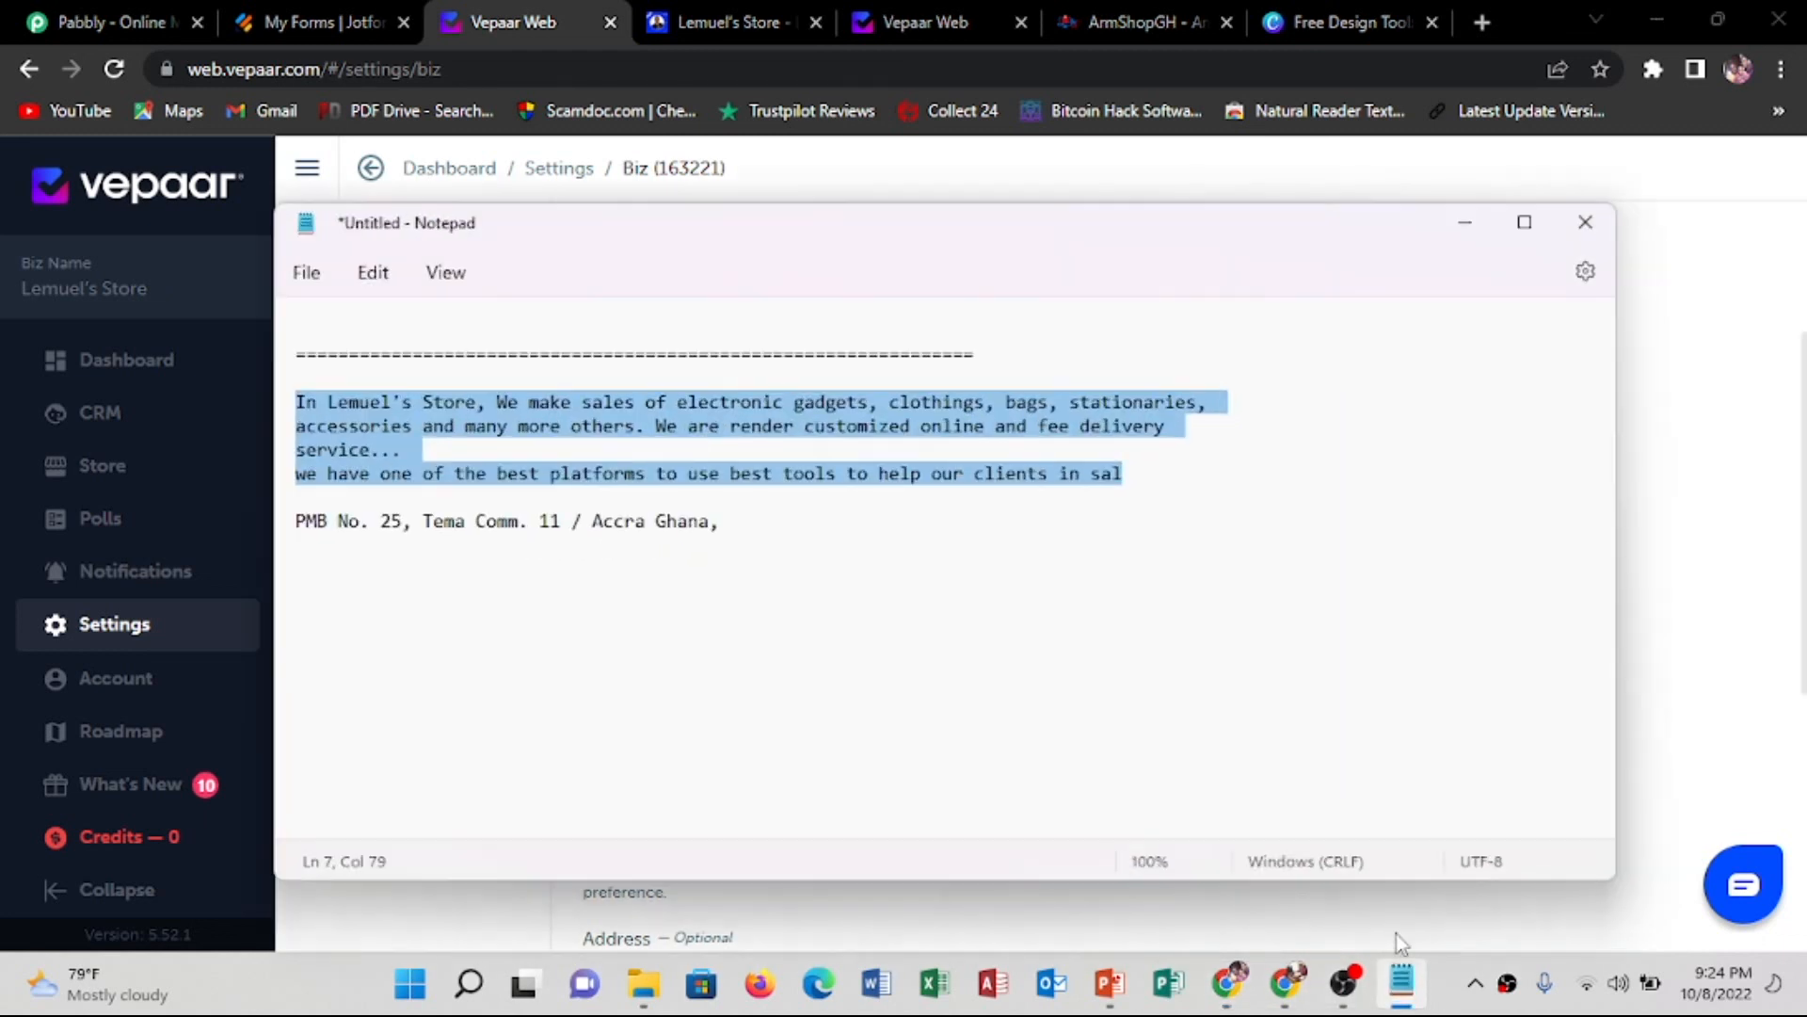
{"action": "left_click", "coordinate": [734, 473]}
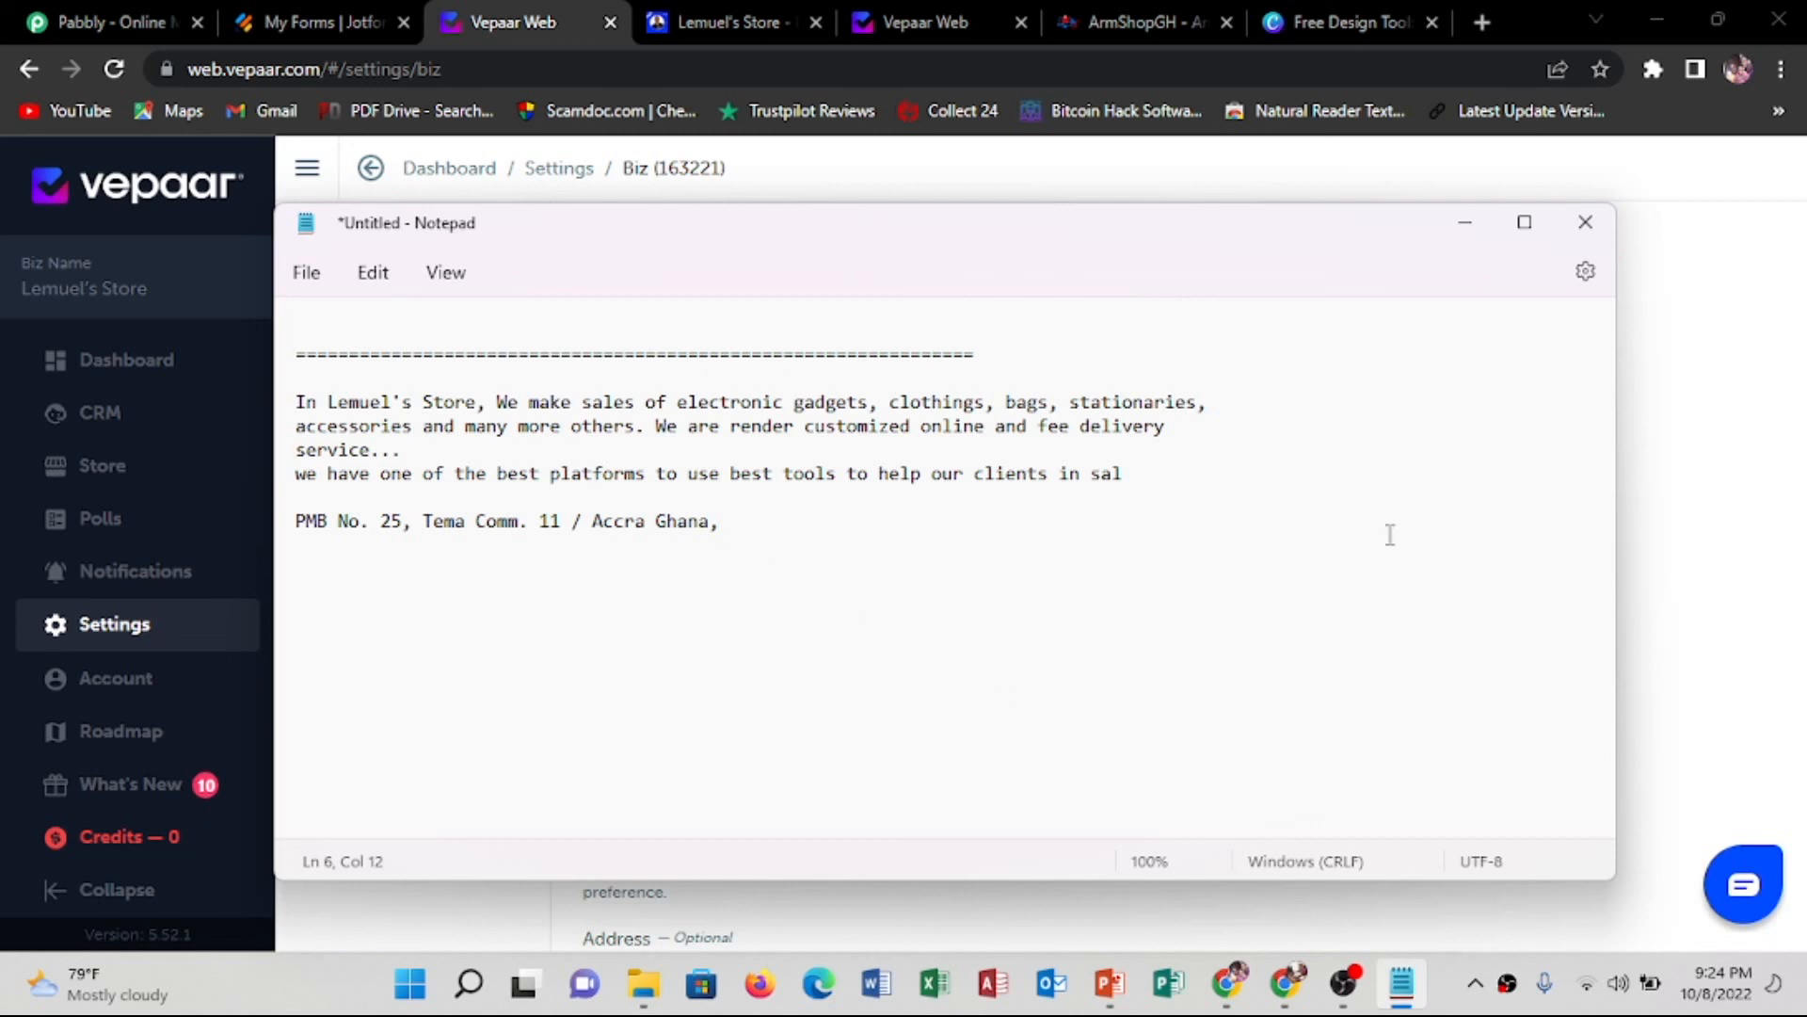
{"action": "left_click", "coordinate": [734, 524]}
{"action": "left_click_drag", "start_coordinate": [735, 525], "coordinate": [296, 523]}
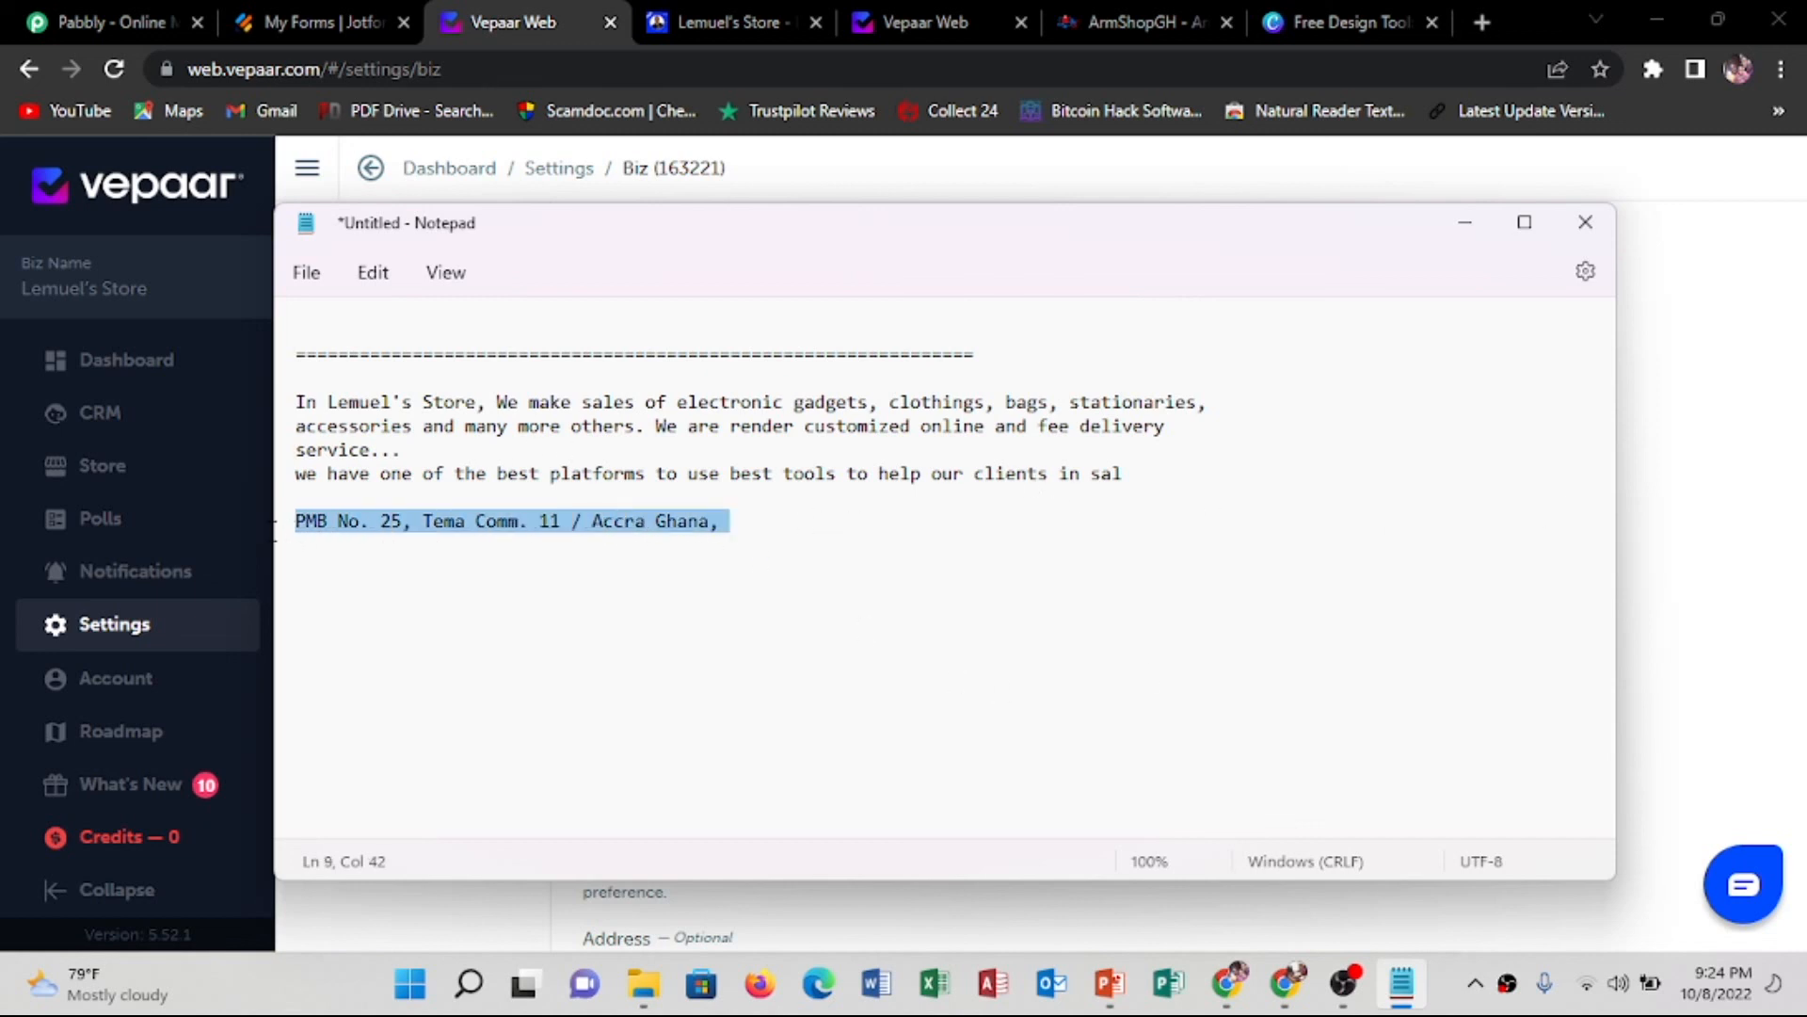
{"action": "right_click", "coordinate": [379, 525]}
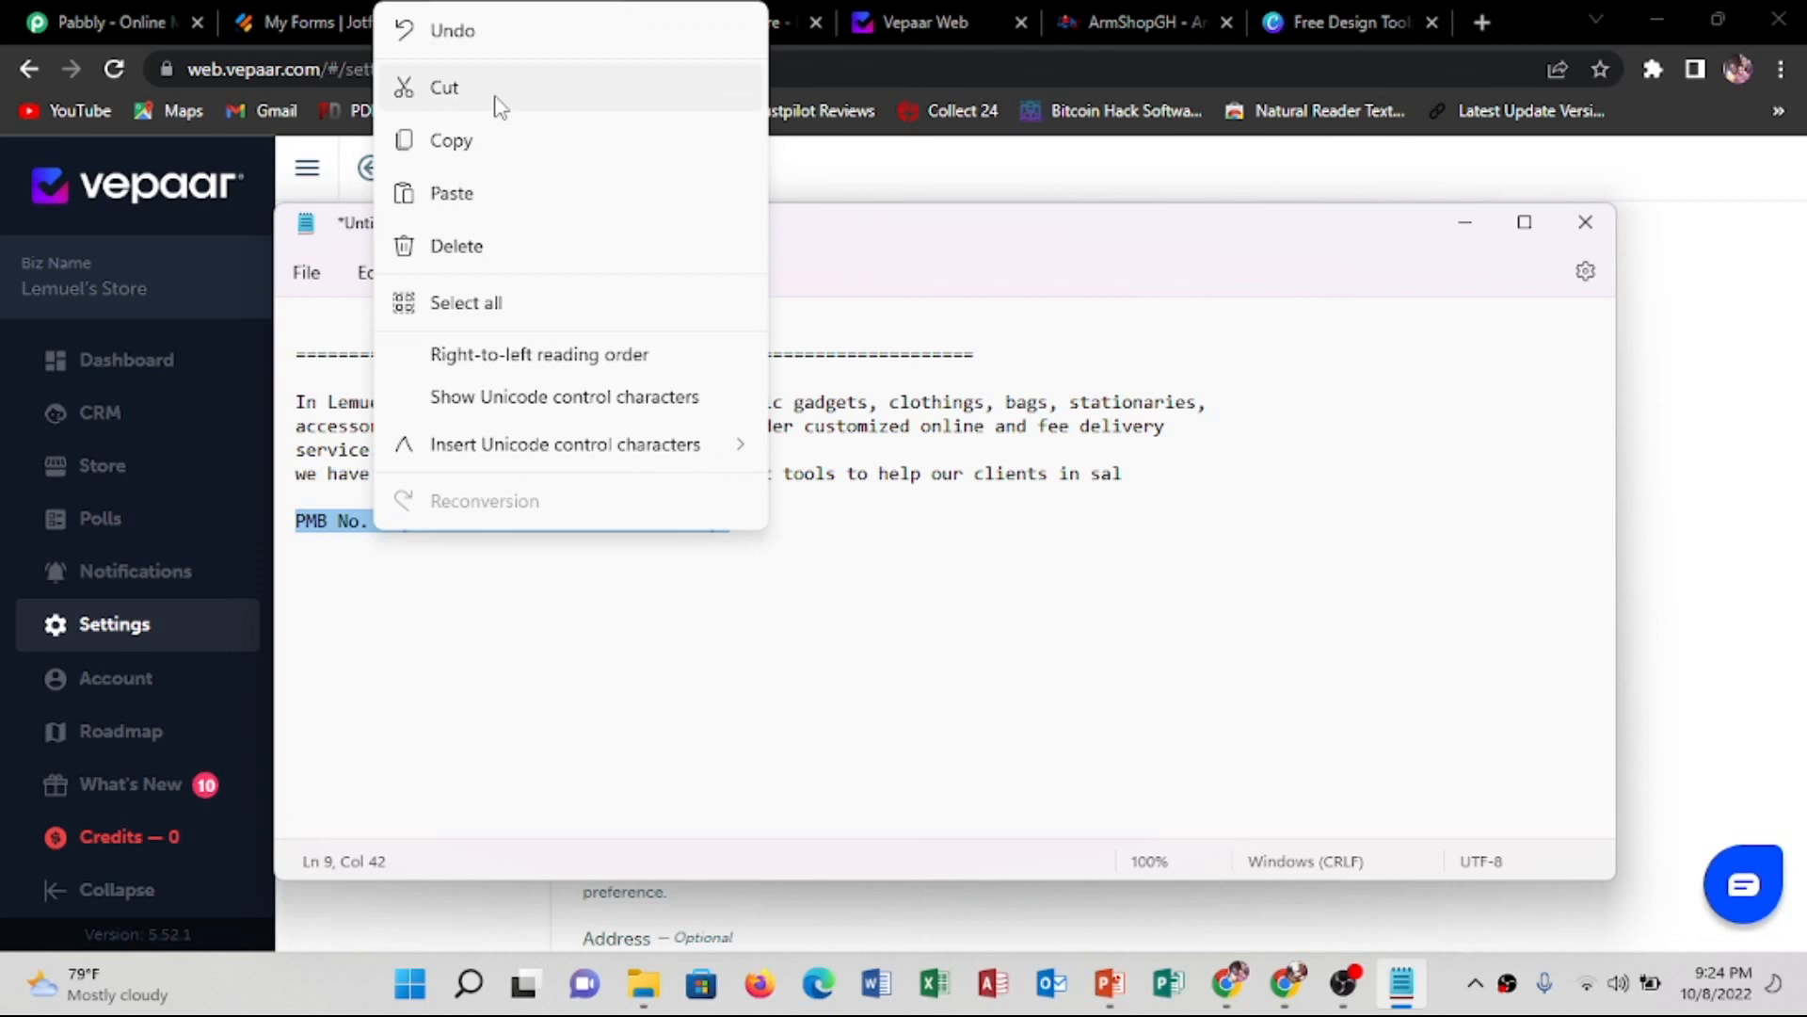
{"action": "left_click", "coordinate": [469, 139]}
Paste the copied postal address into the biz profile's Address field in Vepaar and save the settings
{"action": "left_click", "coordinate": [1664, 380]}
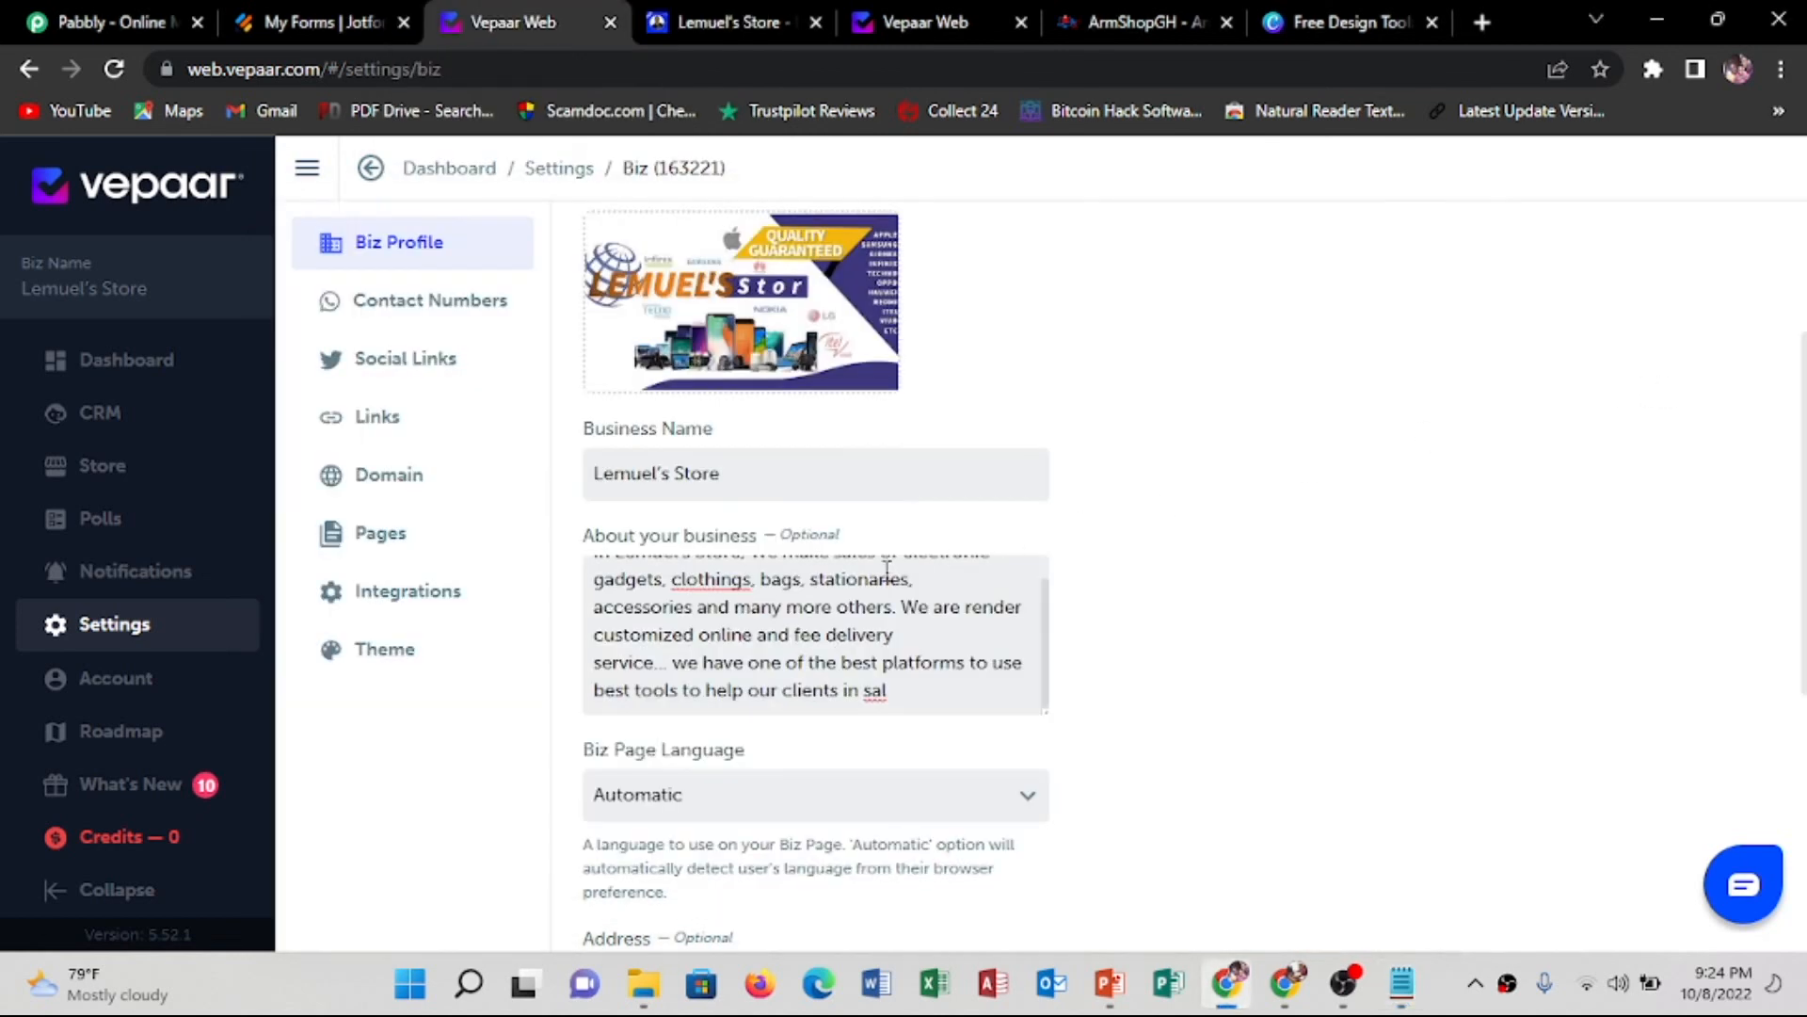
{"action": "scroll", "coordinate": [806, 646], "scroll_direction": "down", "scroll_amount": 3}
{"action": "left_click", "coordinate": [720, 740]}
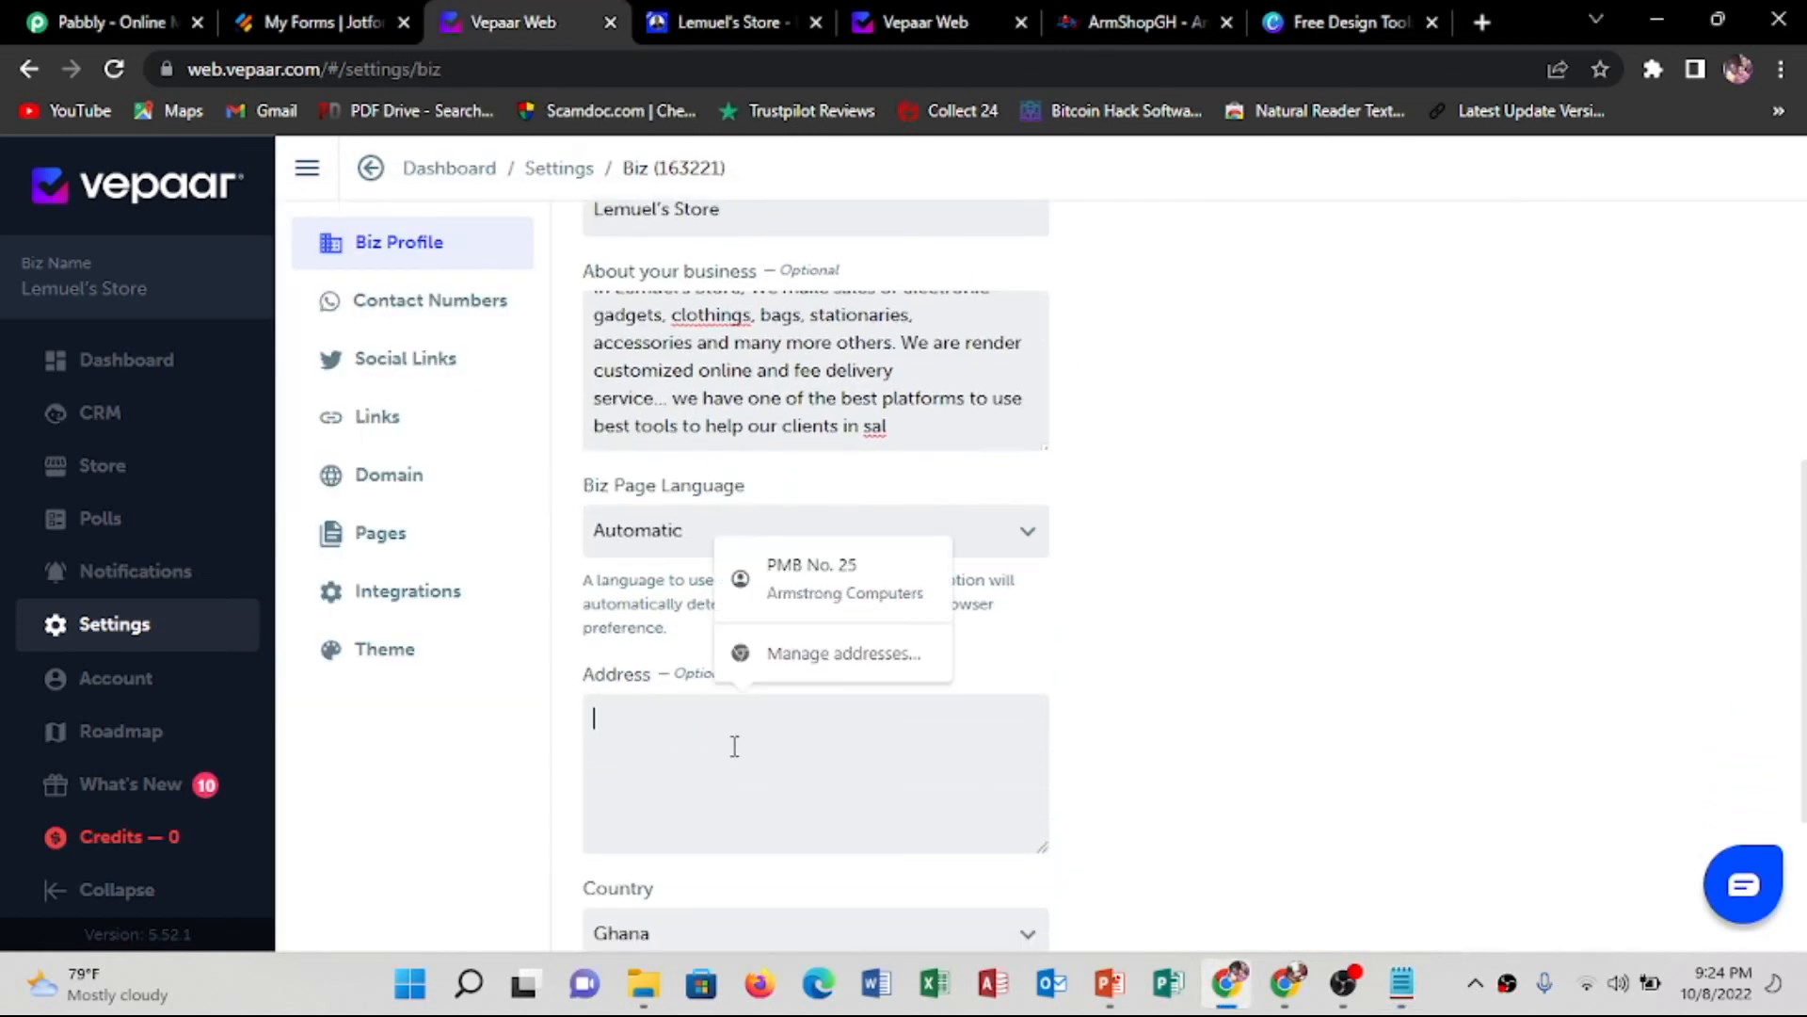
{"action": "scroll", "coordinate": [750, 750], "scroll_direction": "down", "scroll_amount": 3}
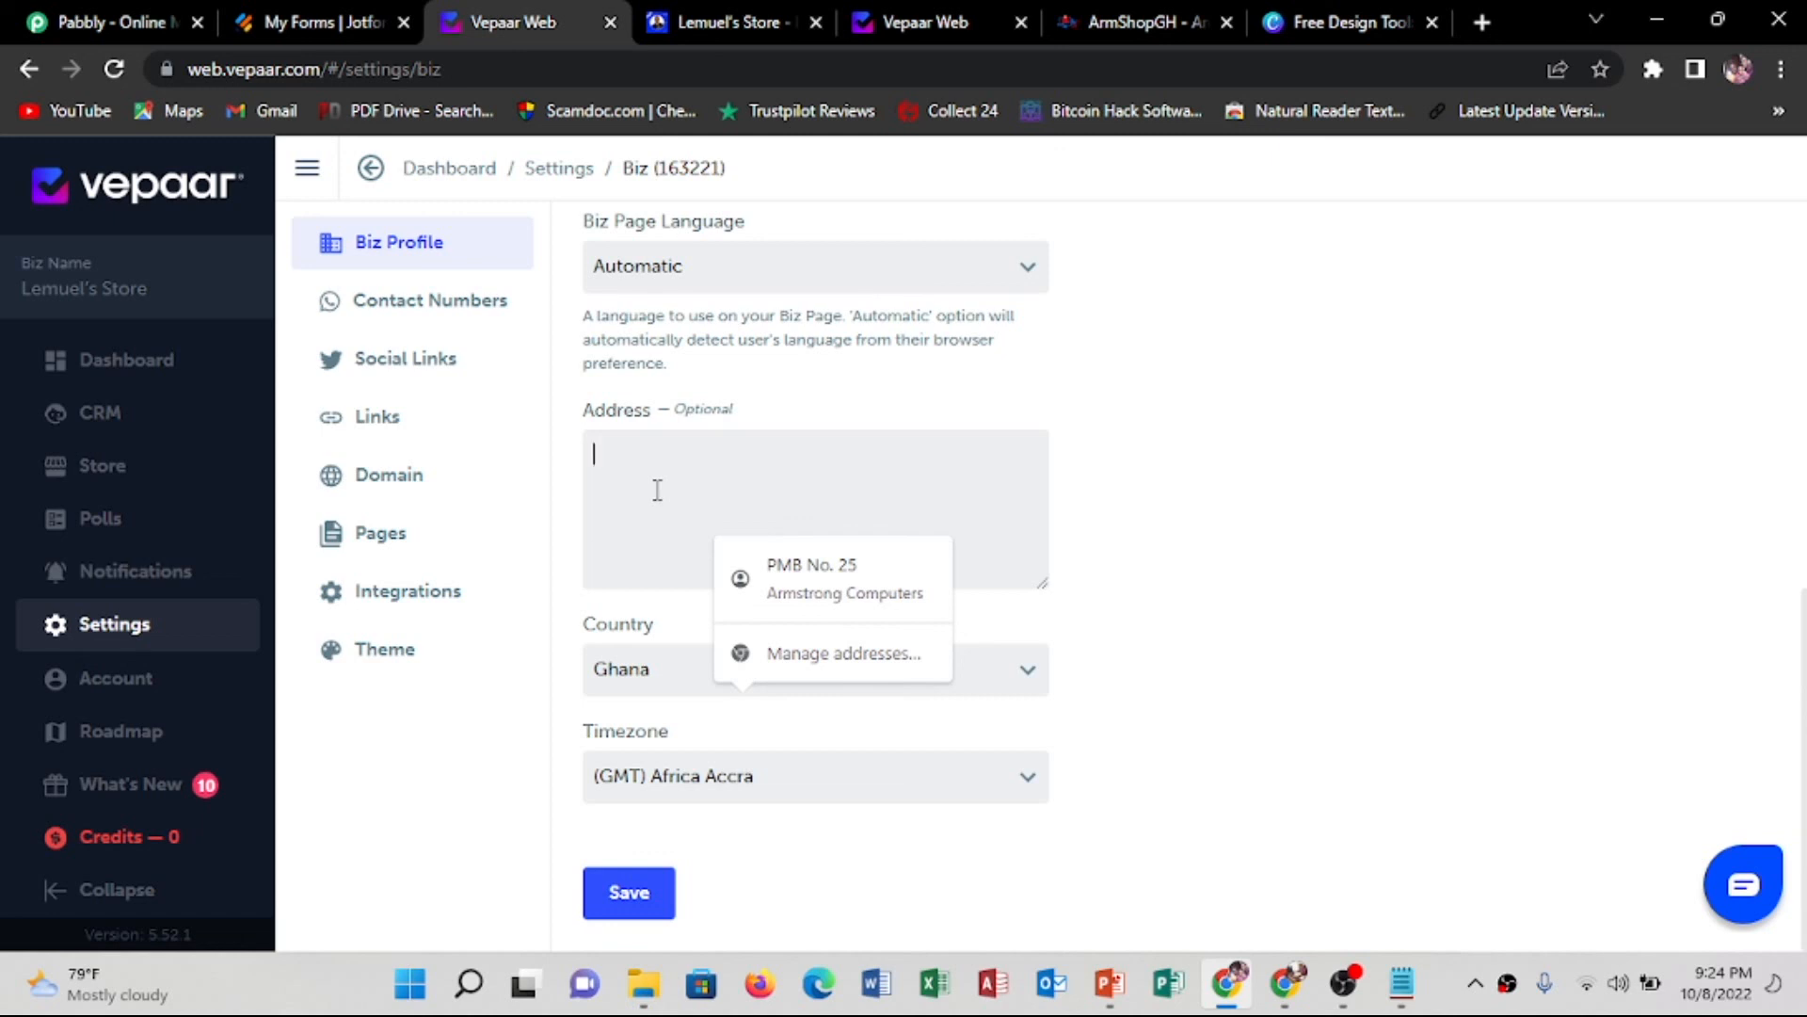
{"action": "key", "text": "ctrl+v"}
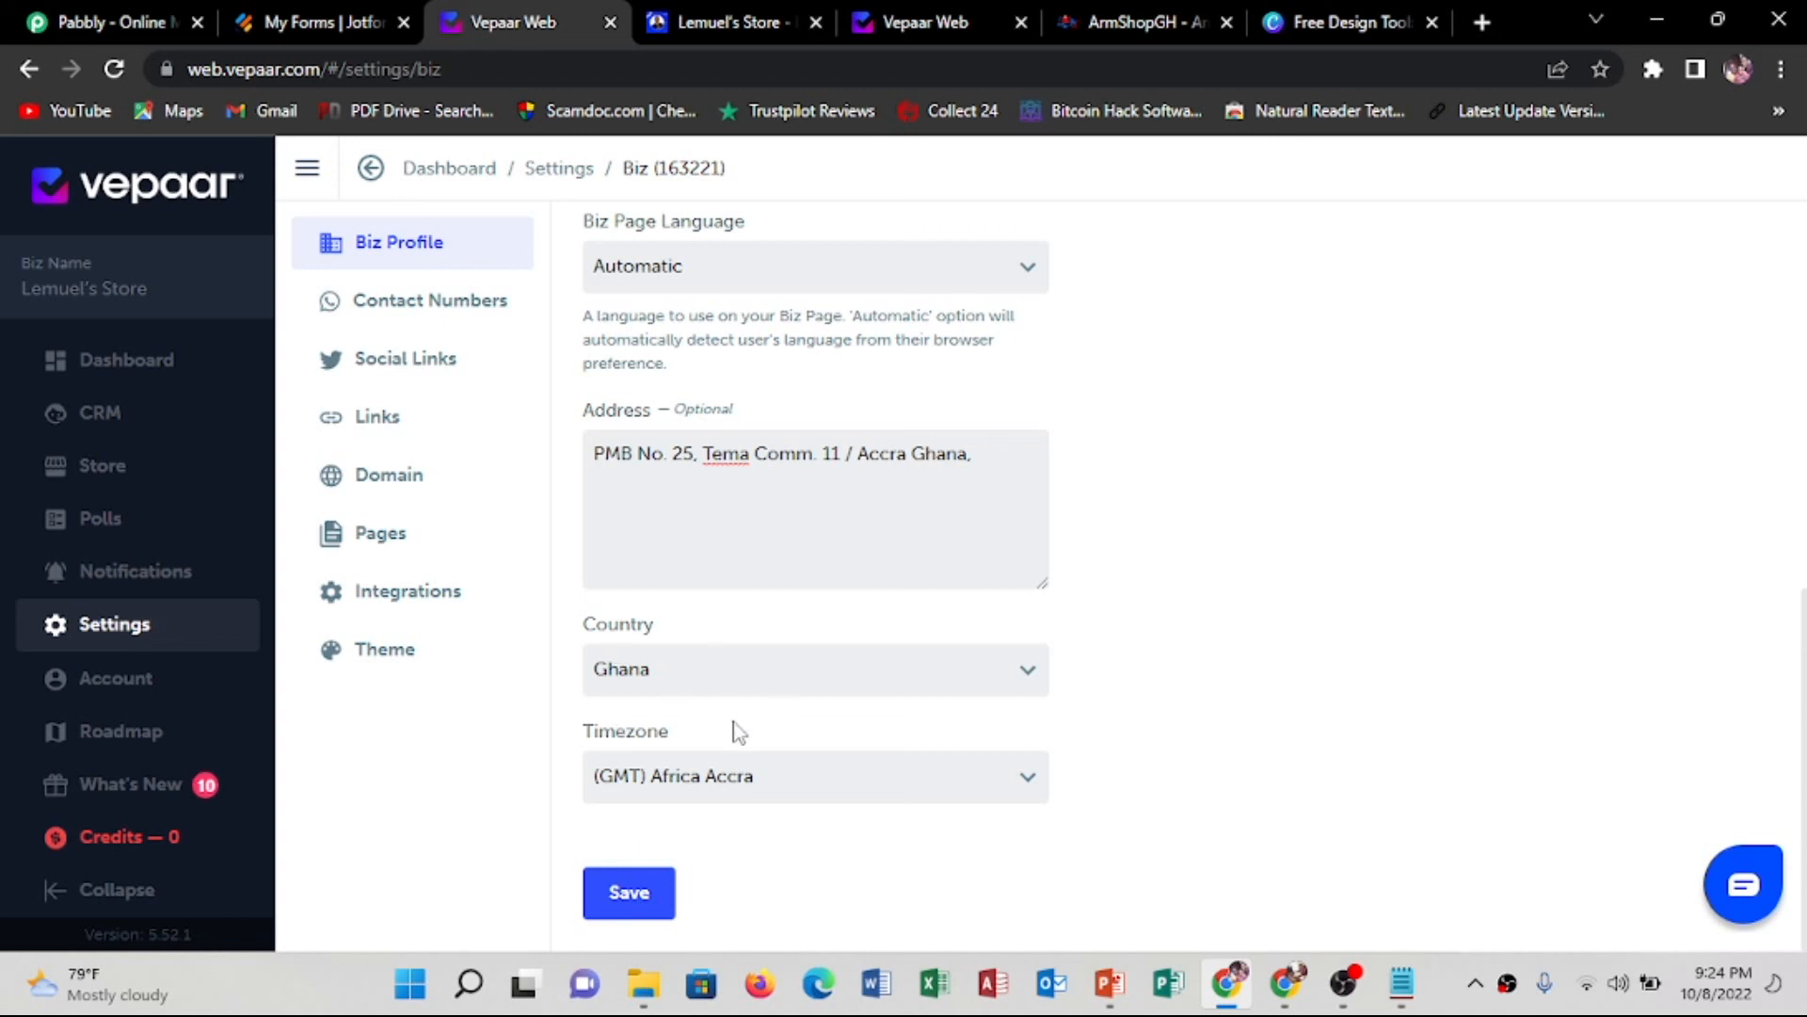
{"action": "scroll", "coordinate": [969, 618], "scroll_direction": "up", "scroll_amount": 4}
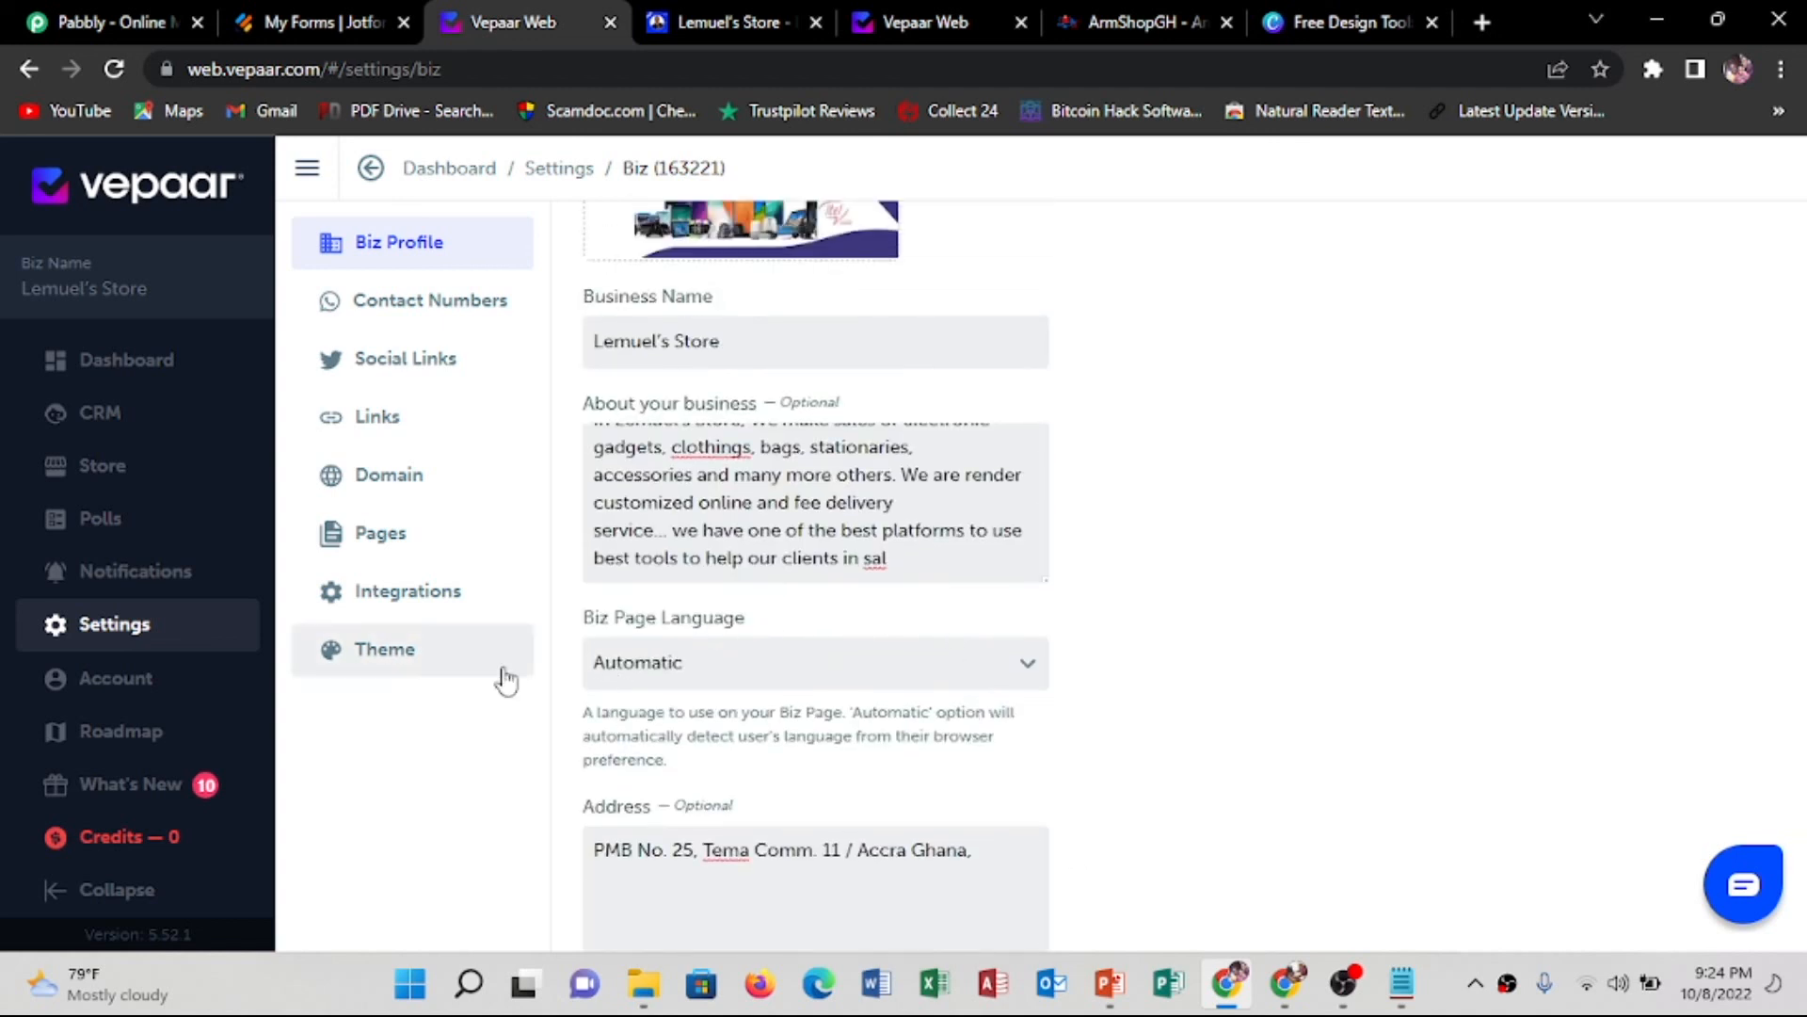
{"action": "scroll", "coordinate": [1224, 558], "scroll_direction": "down", "scroll_amount": 4}
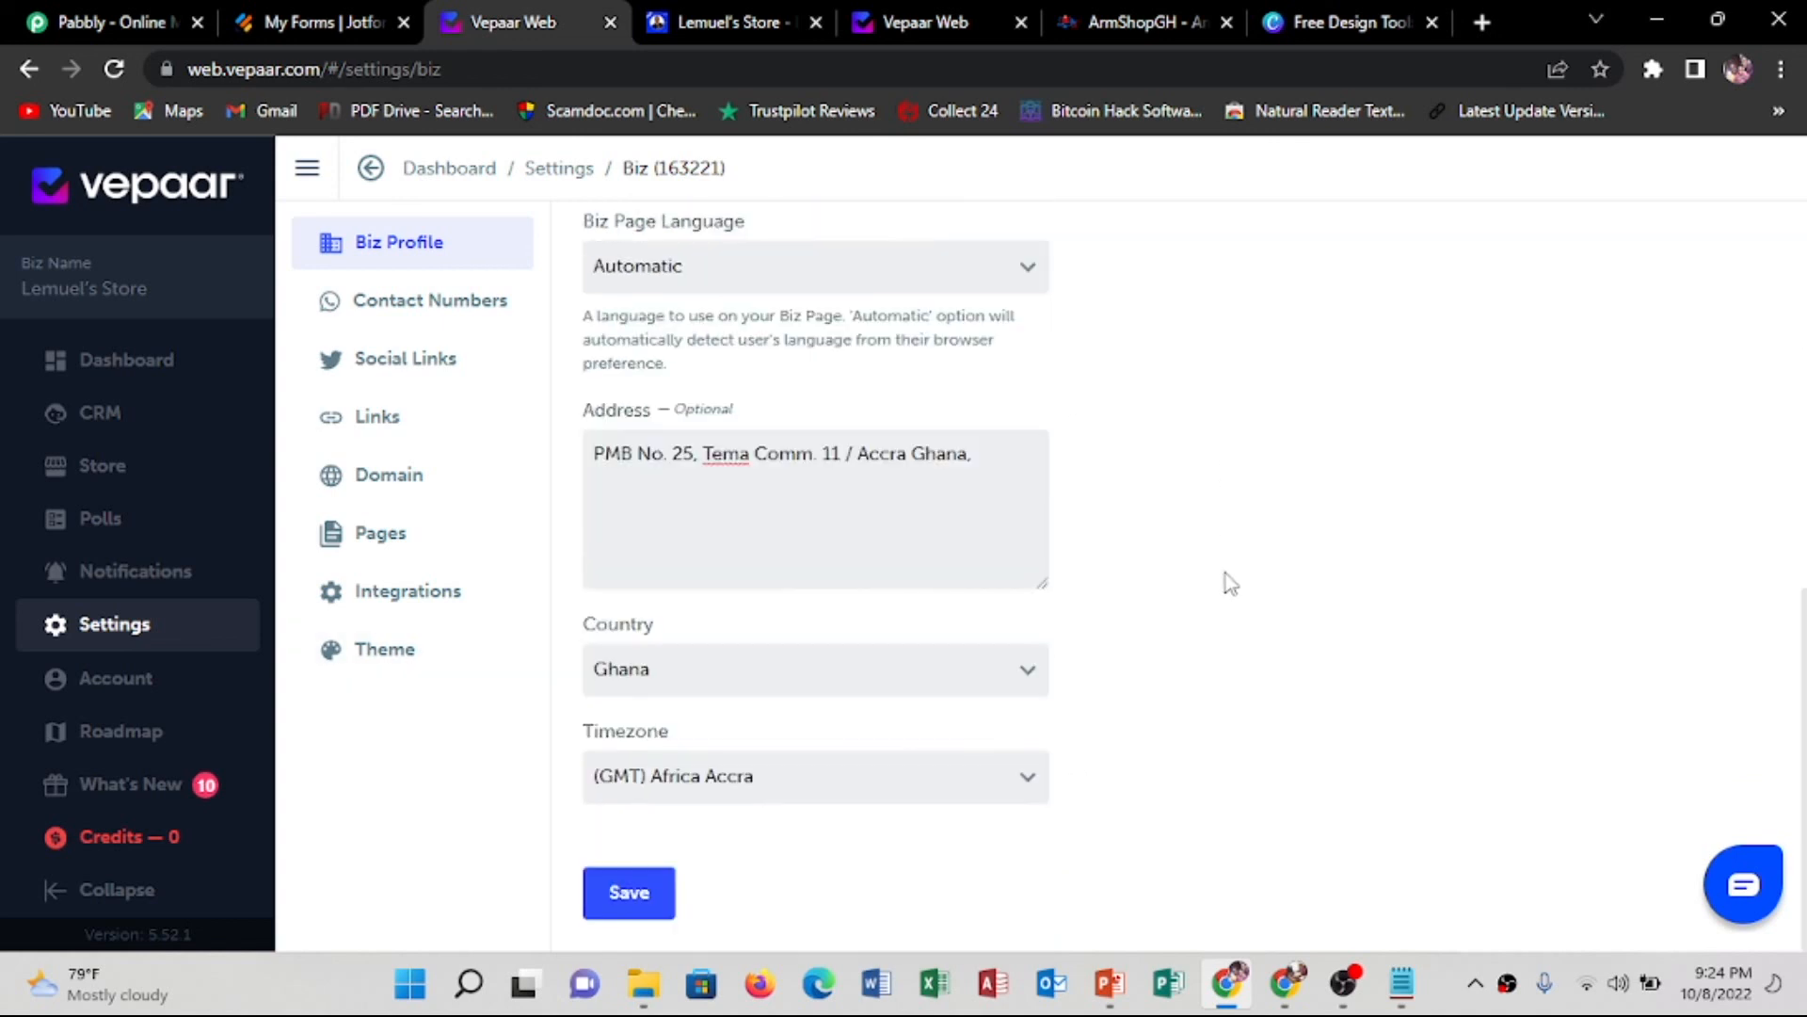
{"action": "left_click", "coordinate": [631, 894]}
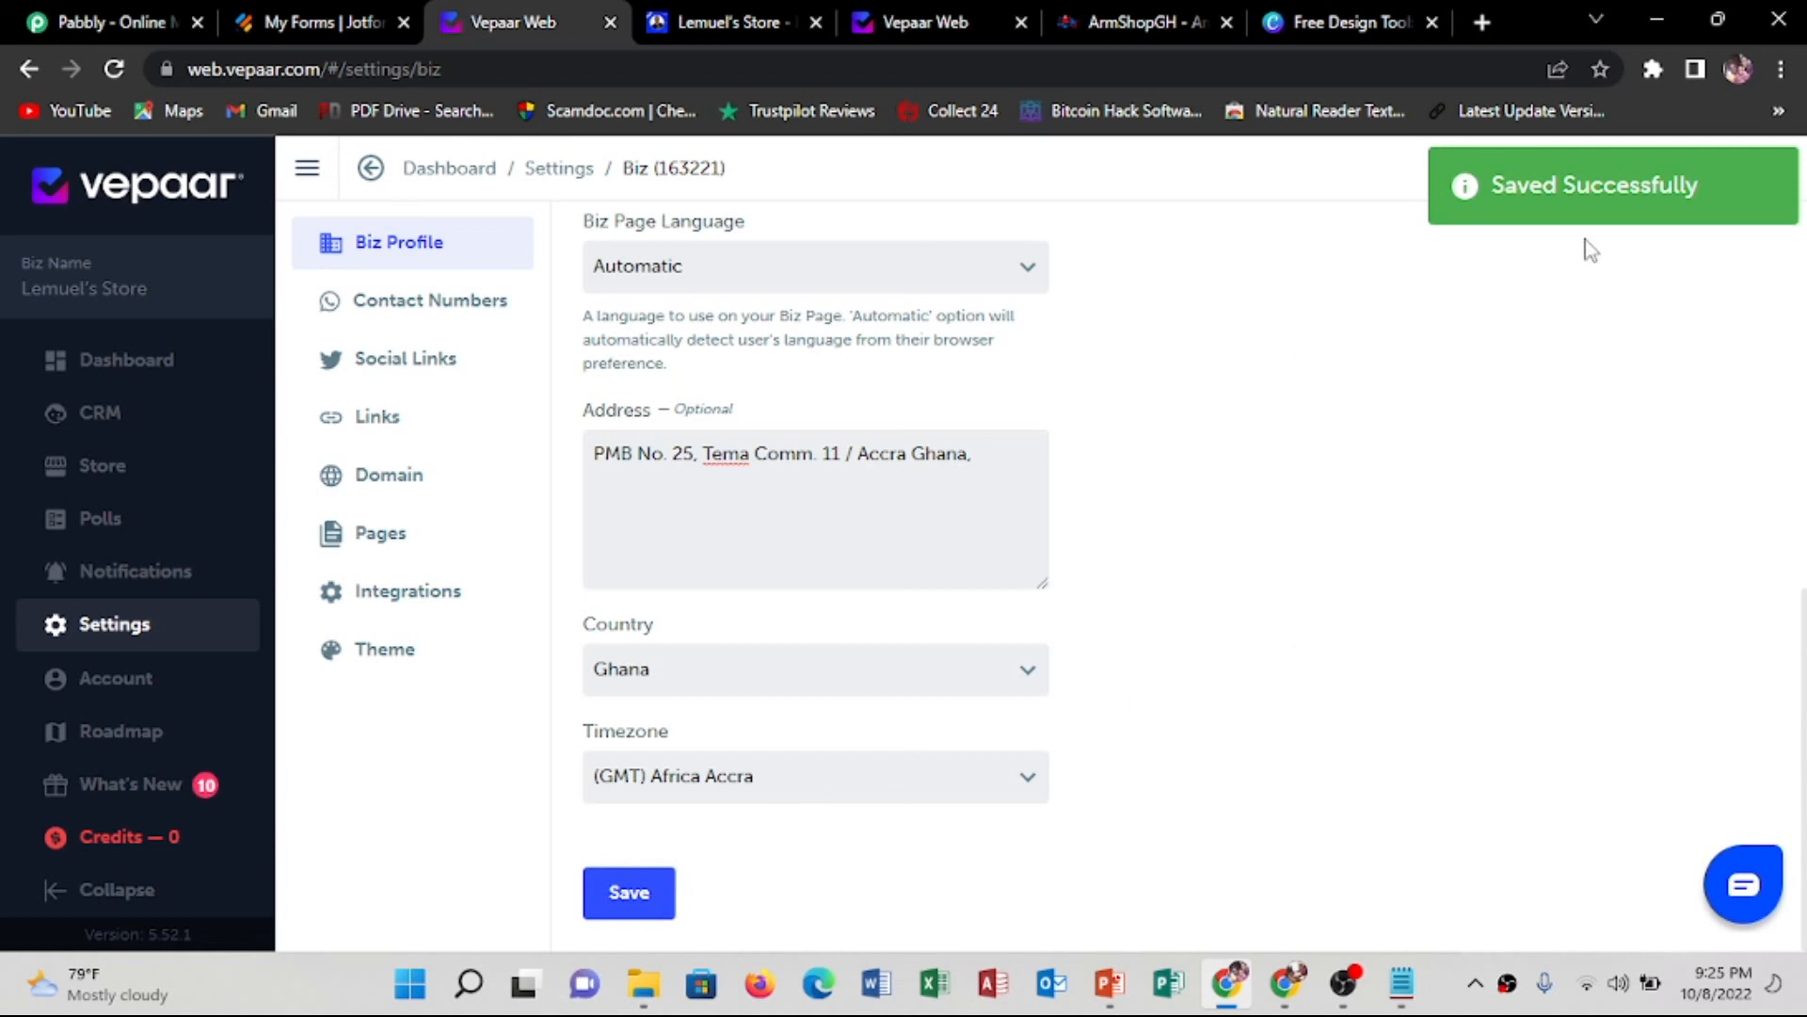
Examine the store's public home page, including the logo, business description and address in its footer
{"action": "left_click", "coordinate": [742, 22]}
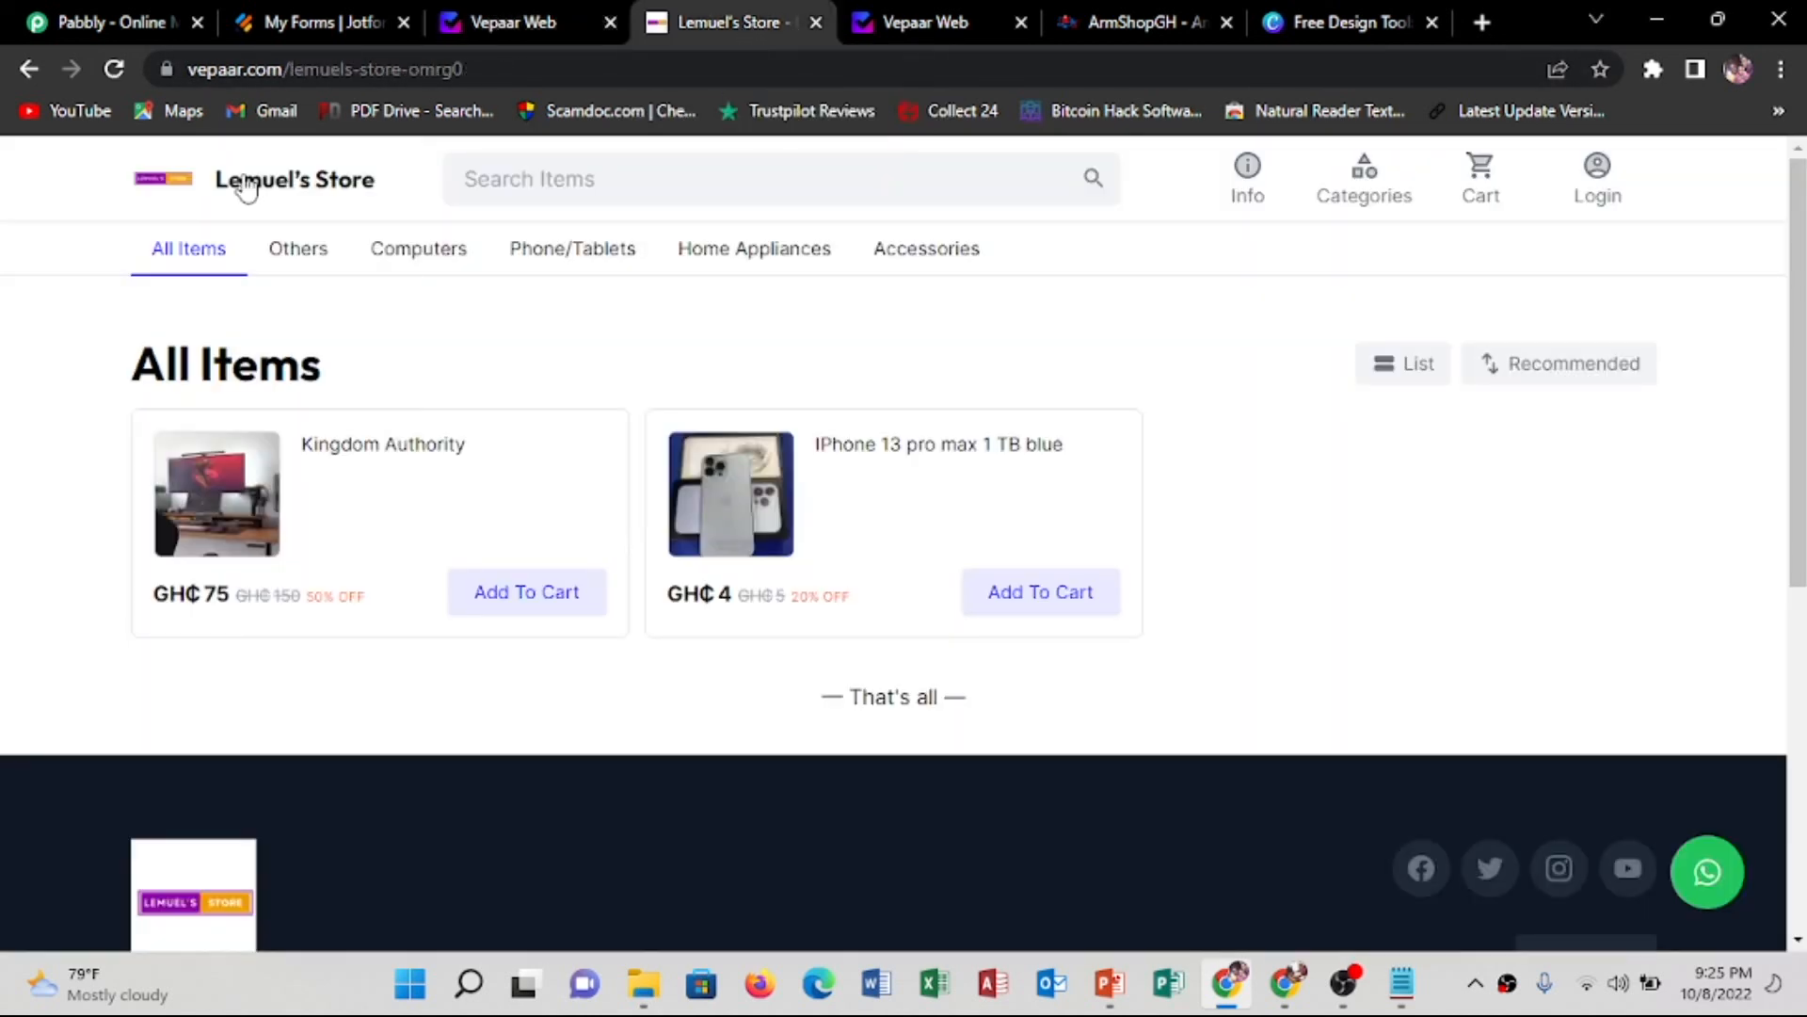
{"action": "scroll", "coordinate": [800, 414], "scroll_direction": "down", "scroll_amount": 5}
{"action": "scroll", "coordinate": [787, 420], "scroll_direction": "up", "scroll_amount": 5}
{"action": "scroll", "coordinate": [292, 404], "scroll_direction": "down", "scroll_amount": 4}
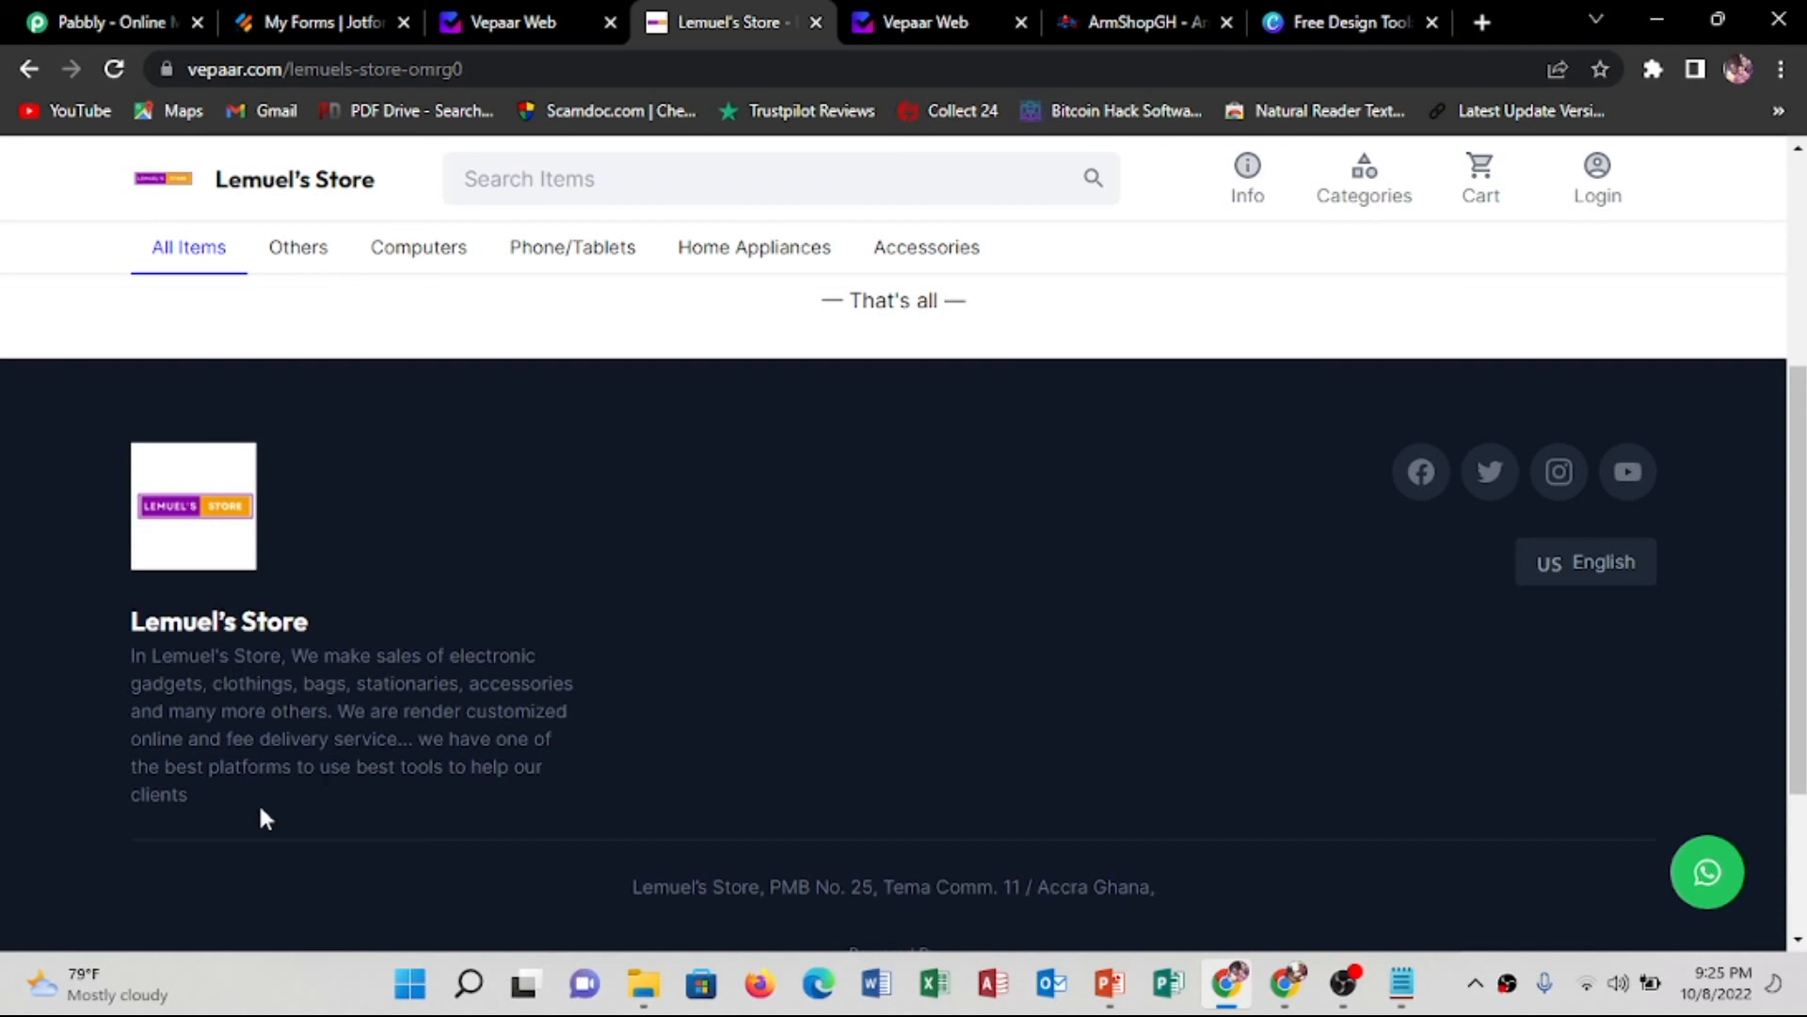
{"action": "scroll", "coordinate": [928, 496], "scroll_direction": "up", "scroll_amount": 4}
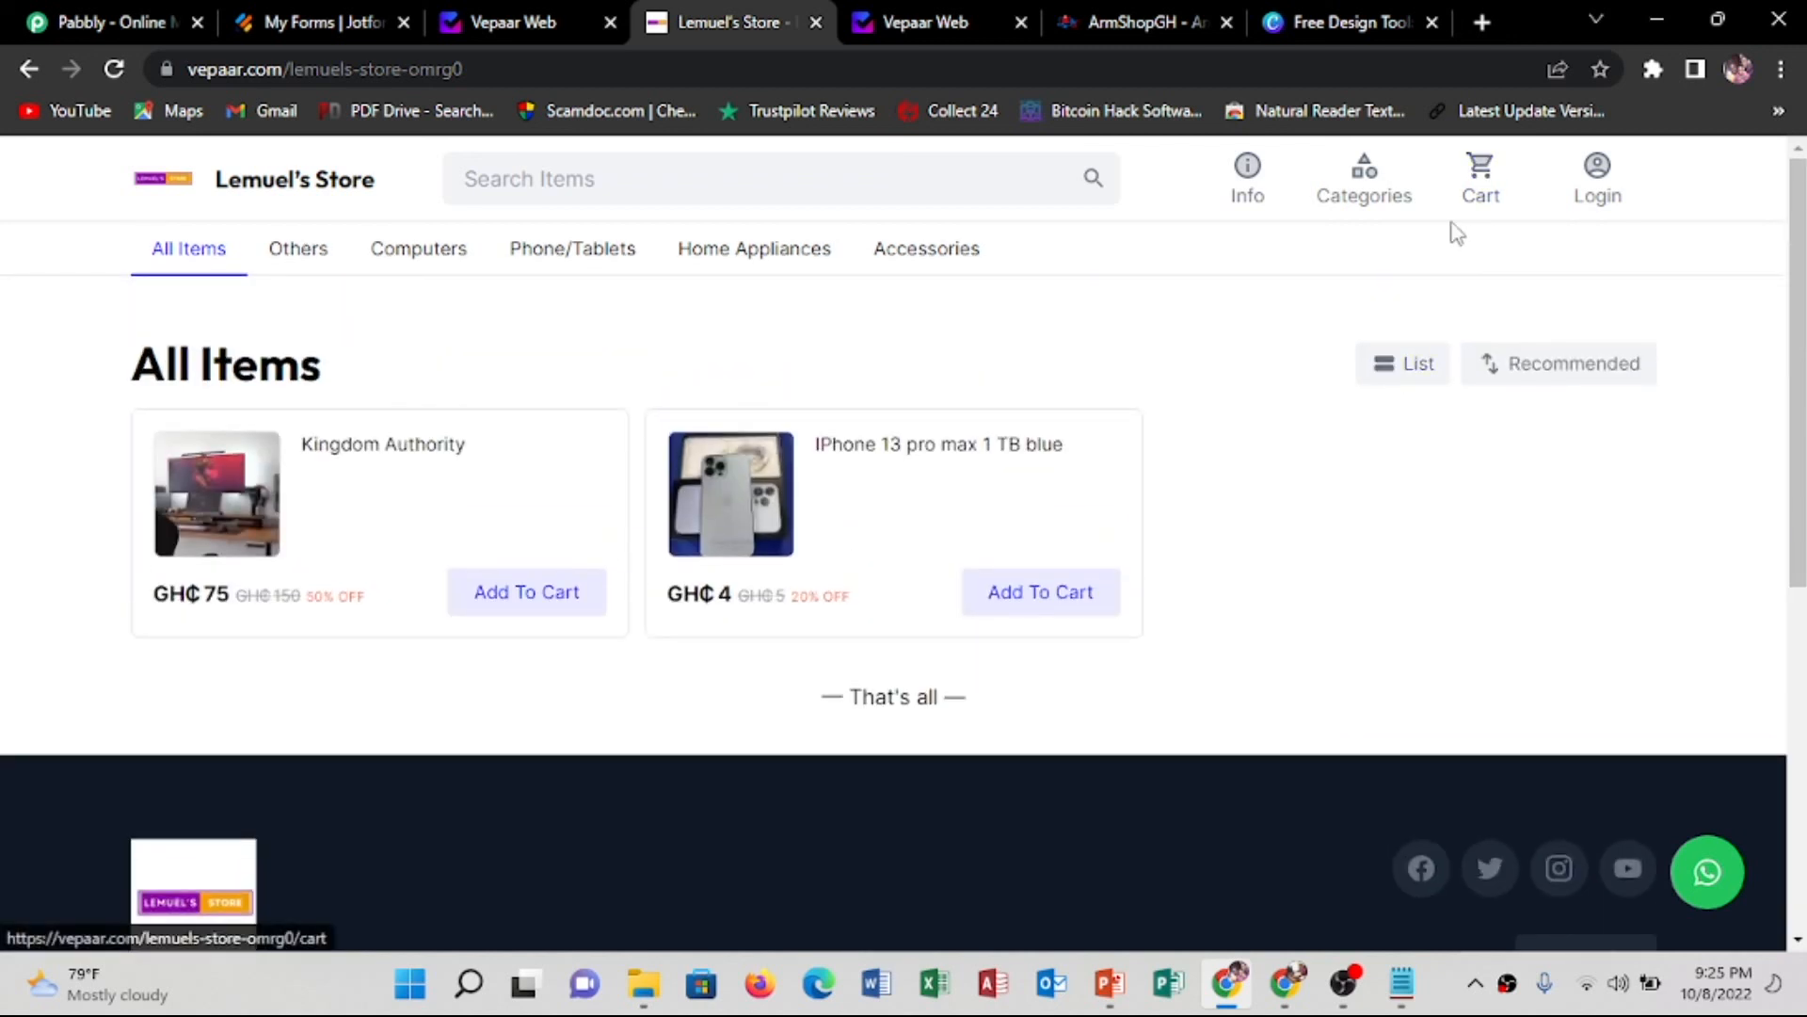
Open the public store's Info page and examine its cover image, business description, contact and address
{"action": "left_click", "coordinate": [1255, 203]}
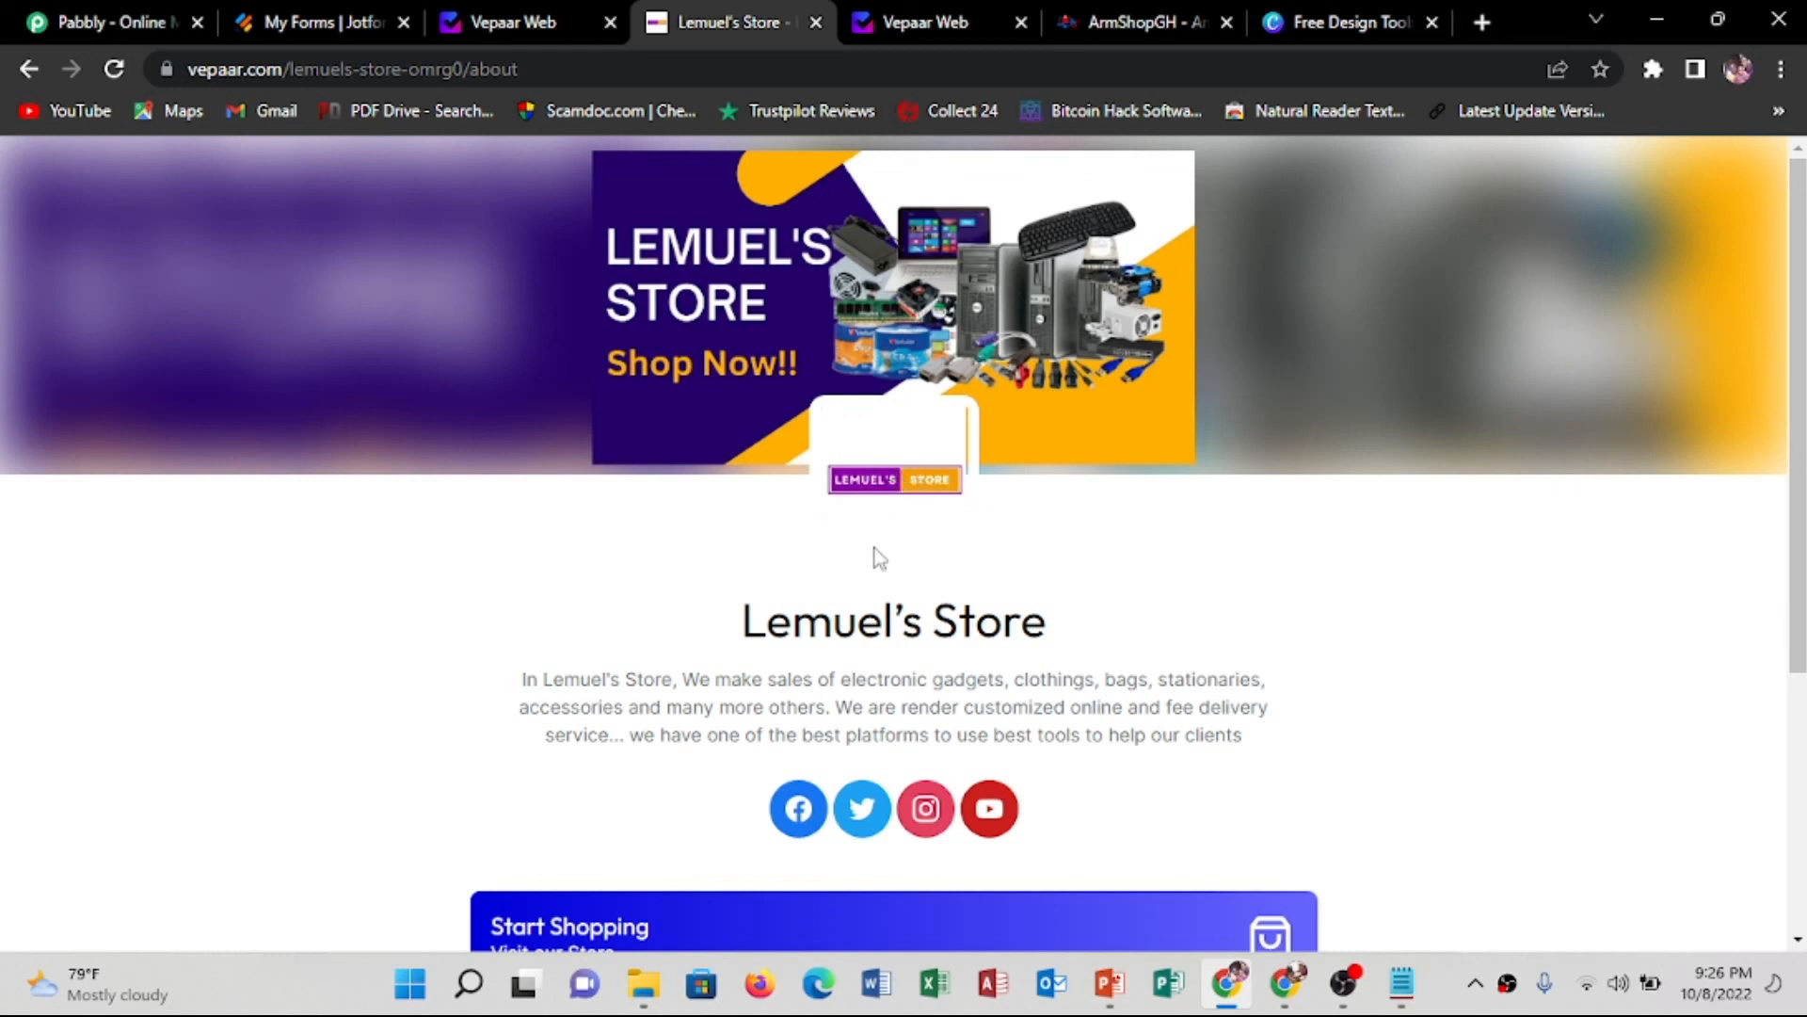
{"action": "scroll", "coordinate": [1104, 561], "scroll_direction": "down", "scroll_amount": 2}
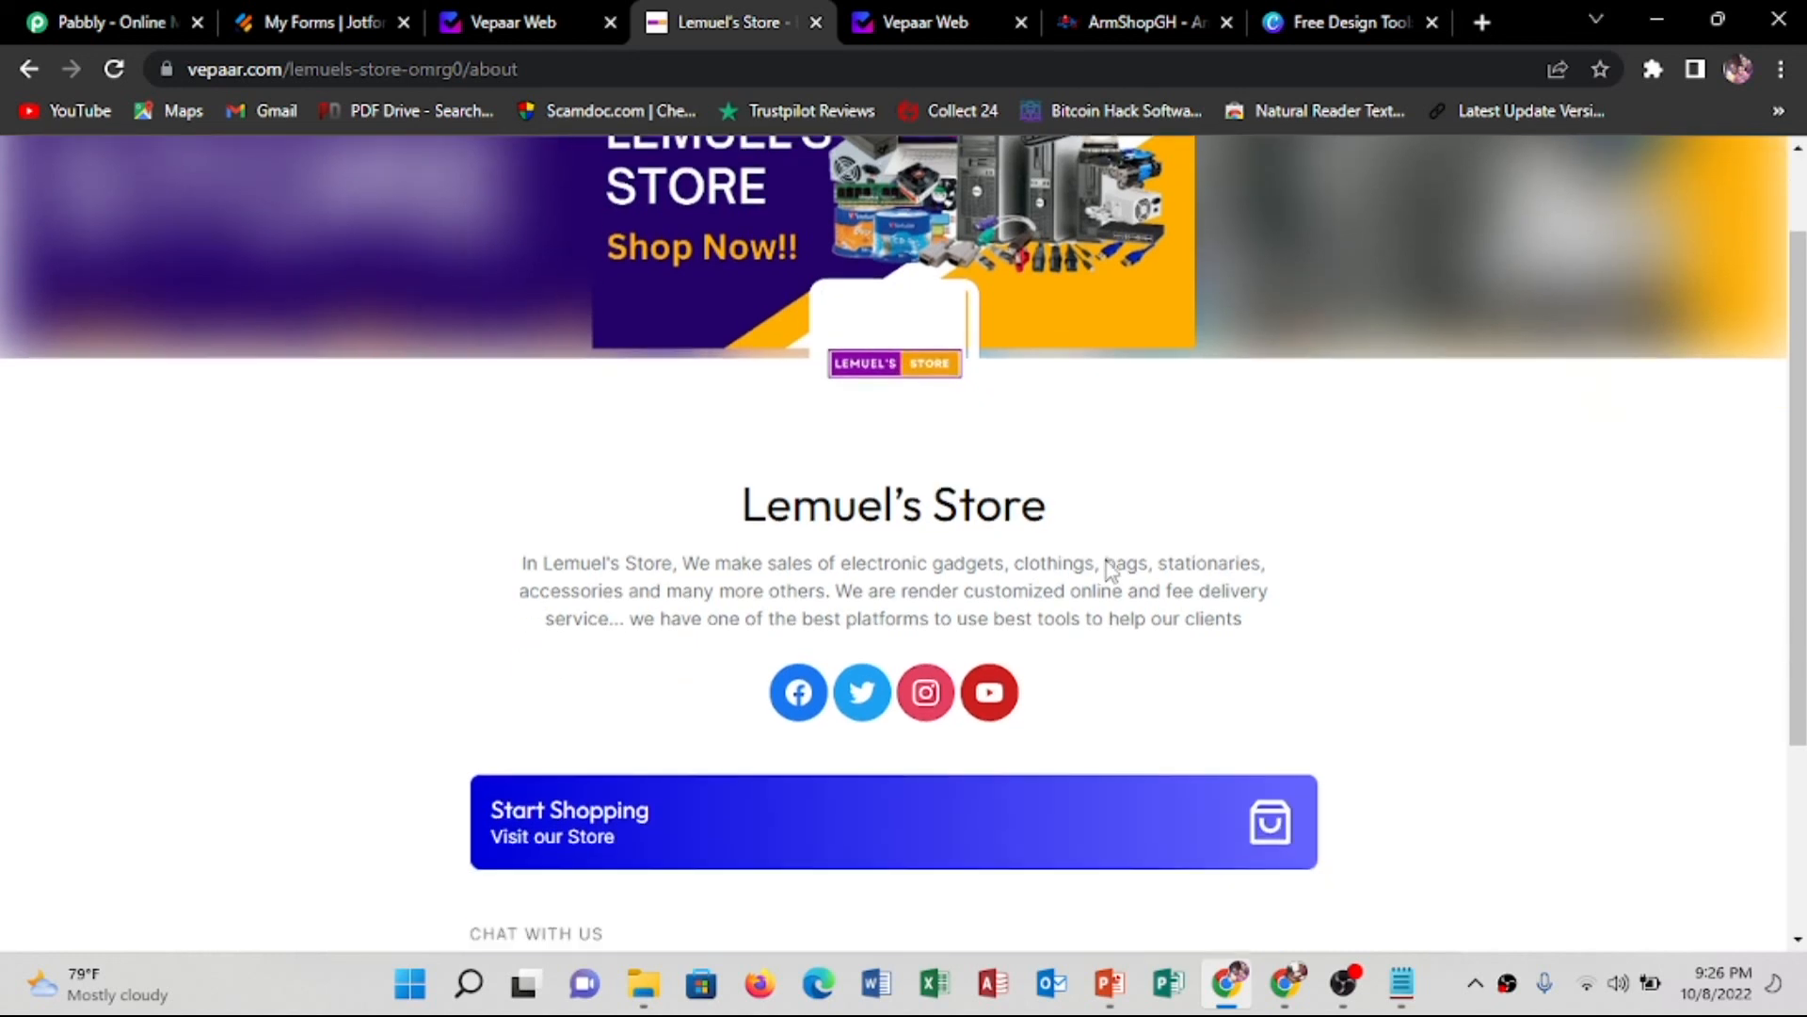
{"action": "left_click_drag", "start_coordinate": [513, 550], "coordinate": [1288, 623]}
{"action": "scroll", "coordinate": [1261, 621], "scroll_direction": "down", "scroll_amount": 3}
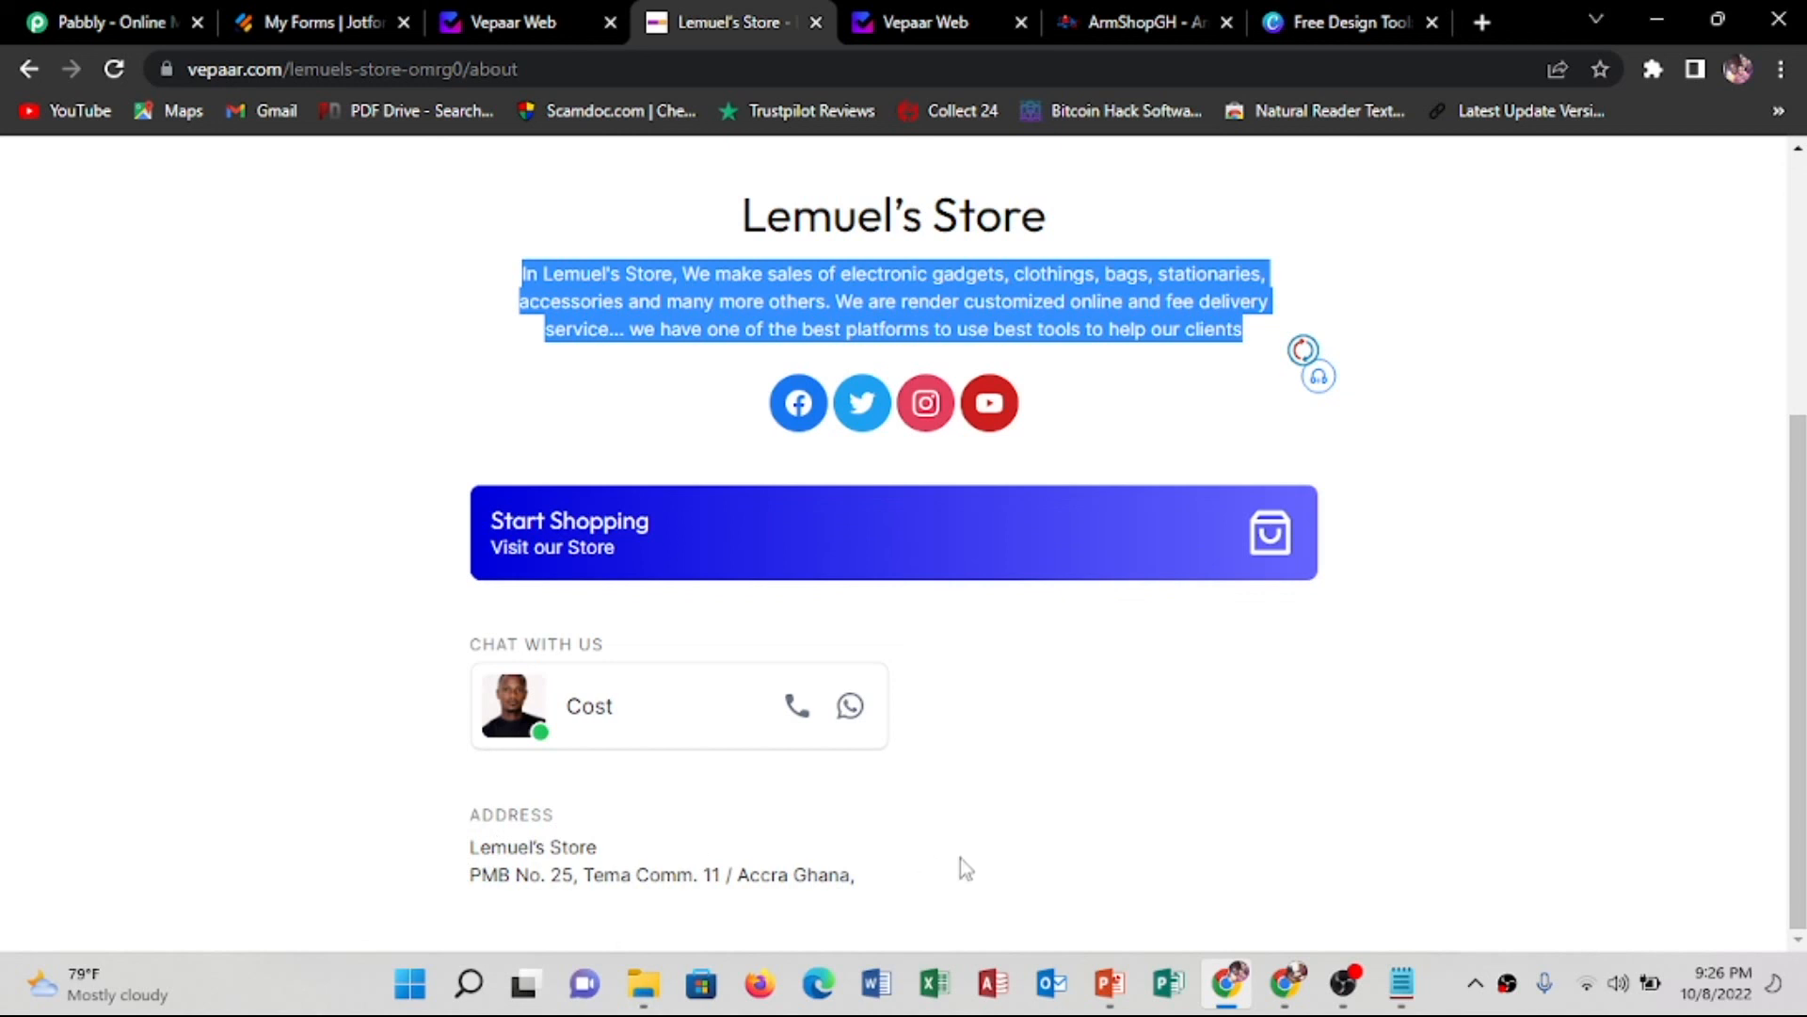
{"action": "scroll", "coordinate": [1139, 743], "scroll_direction": "up", "scroll_amount": 4}
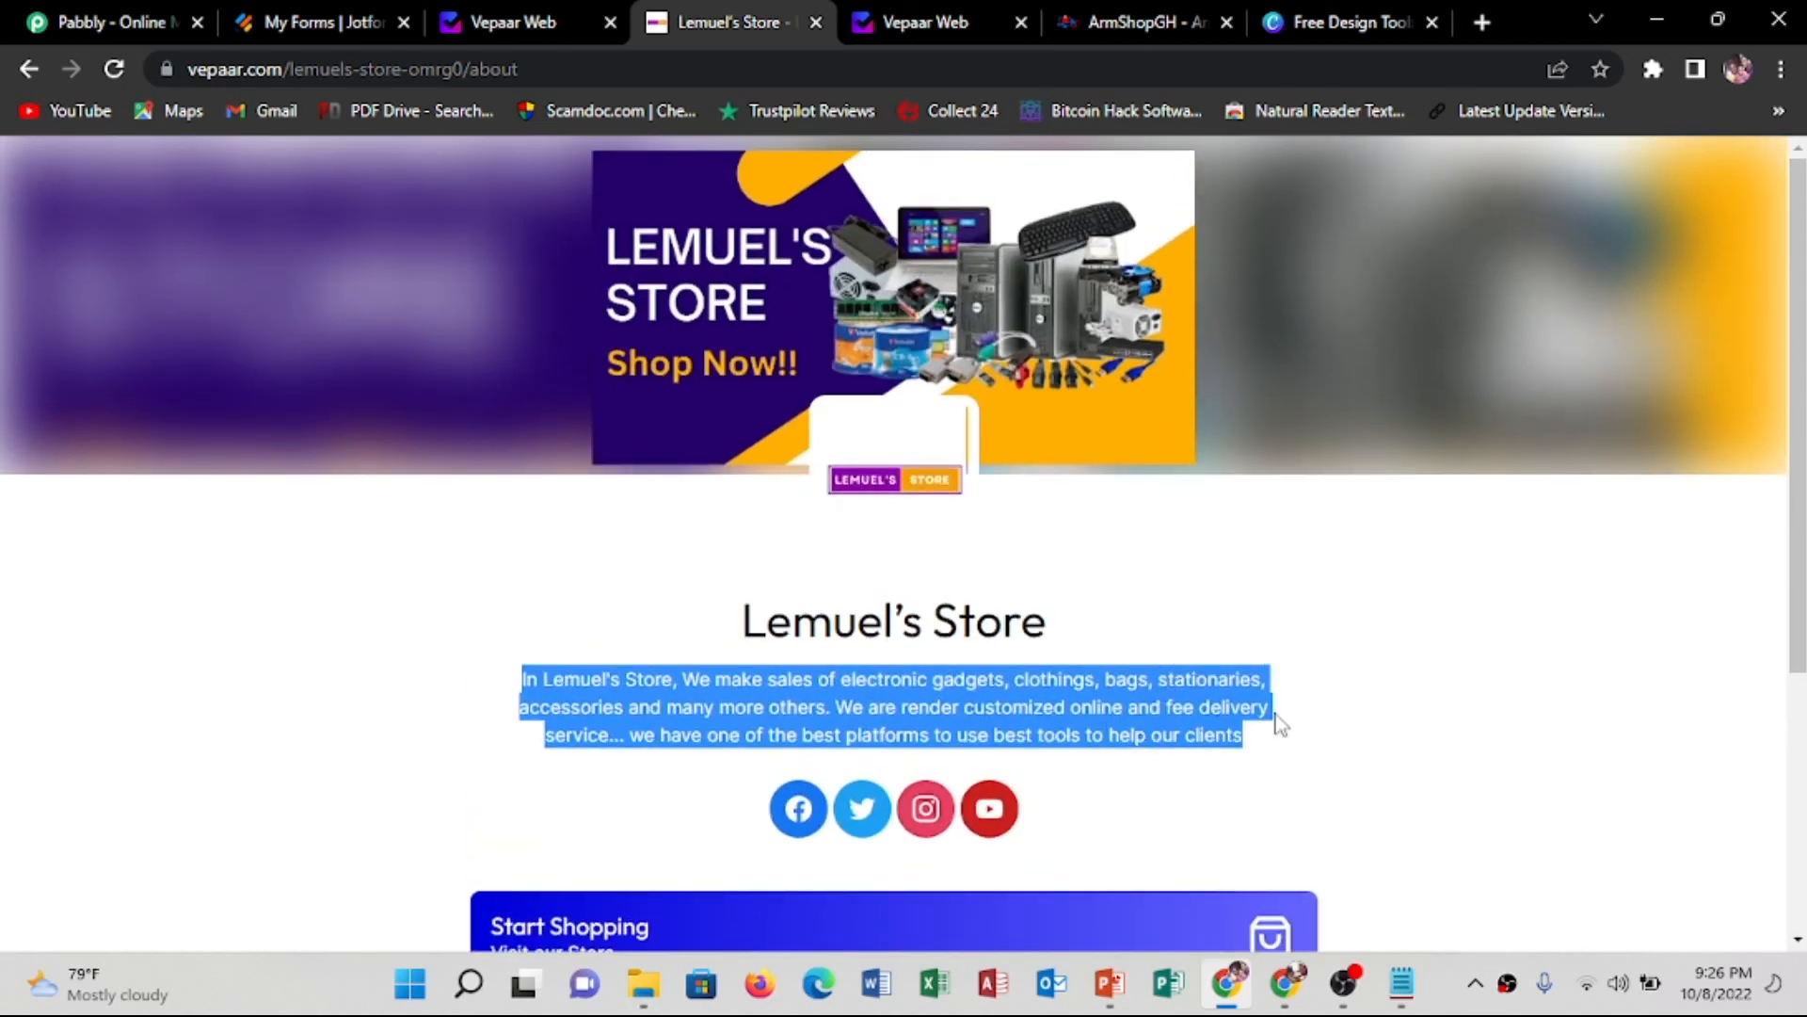
{"action": "left_click", "coordinate": [1199, 582]}
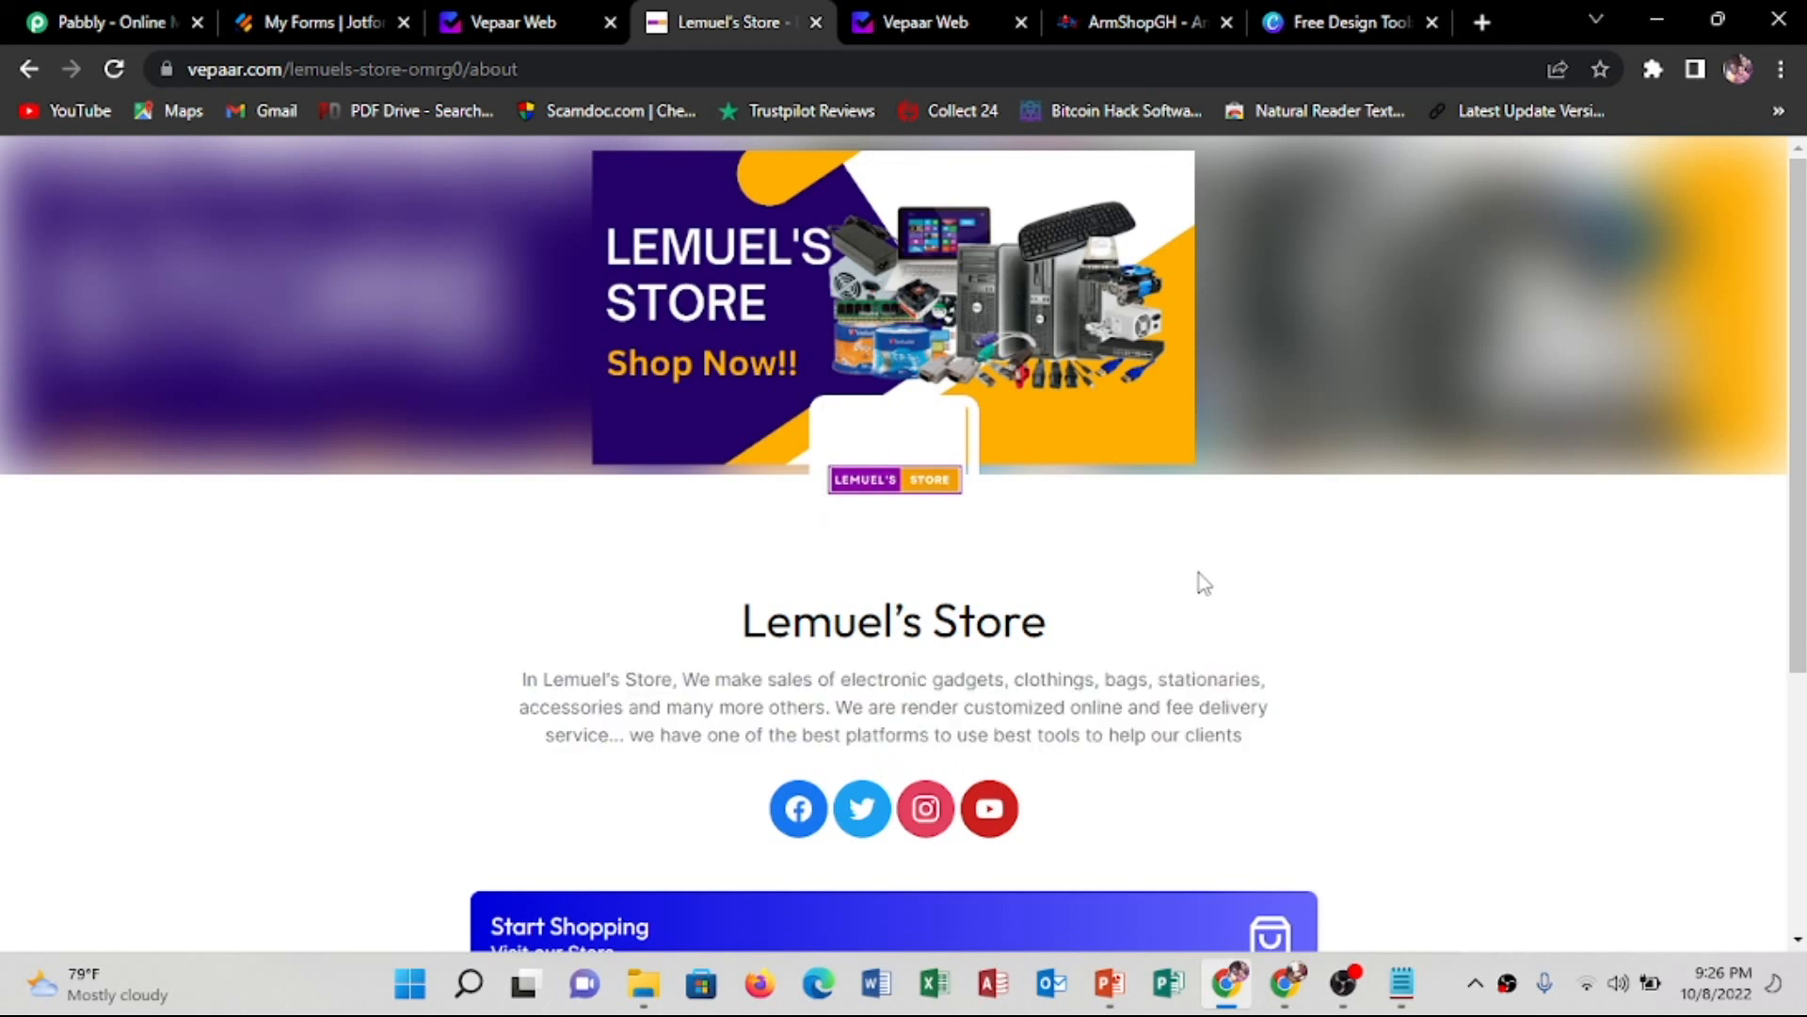